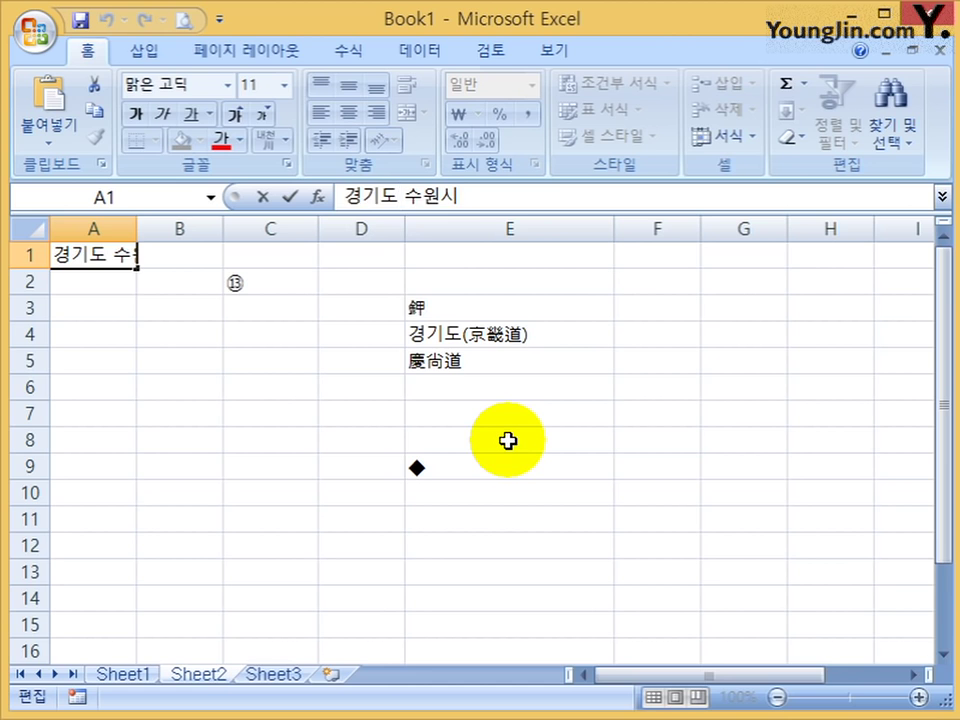
- Insert a line break inside cell A1 so that 경기도 and 수원시 sit on separate lines
{"action": "key", "text": "alt+Return"}
{"action": "key", "text": "Return"}
{"action": "key", "text": "Up"}
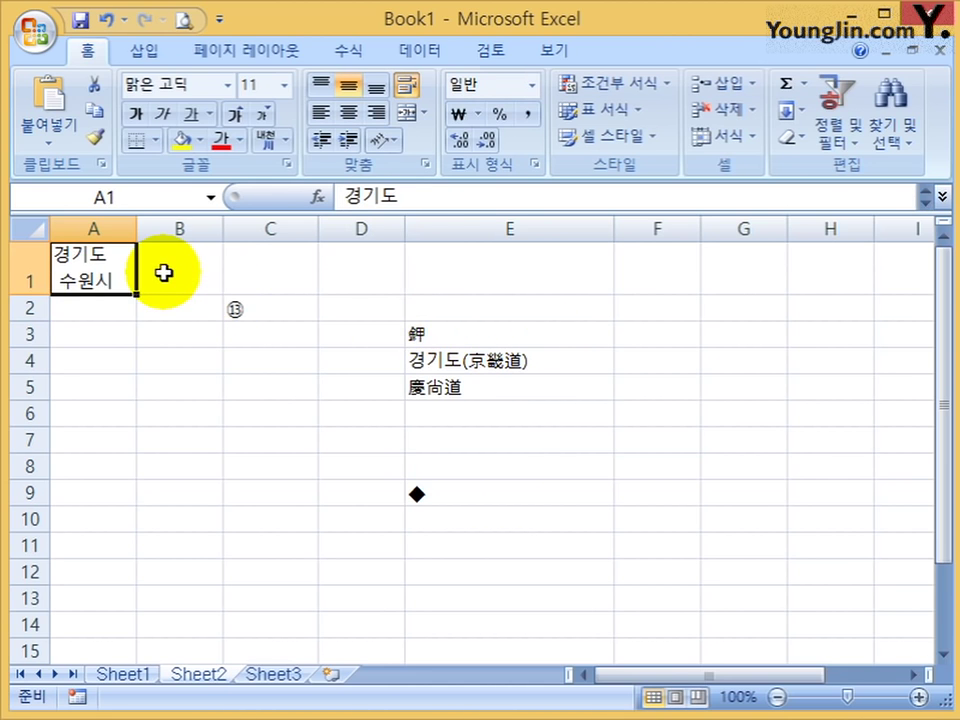
- Clear cell A1 and enter 경기도 on its first line and 수원시 on its second line
{"action": "key", "text": "Delete"}
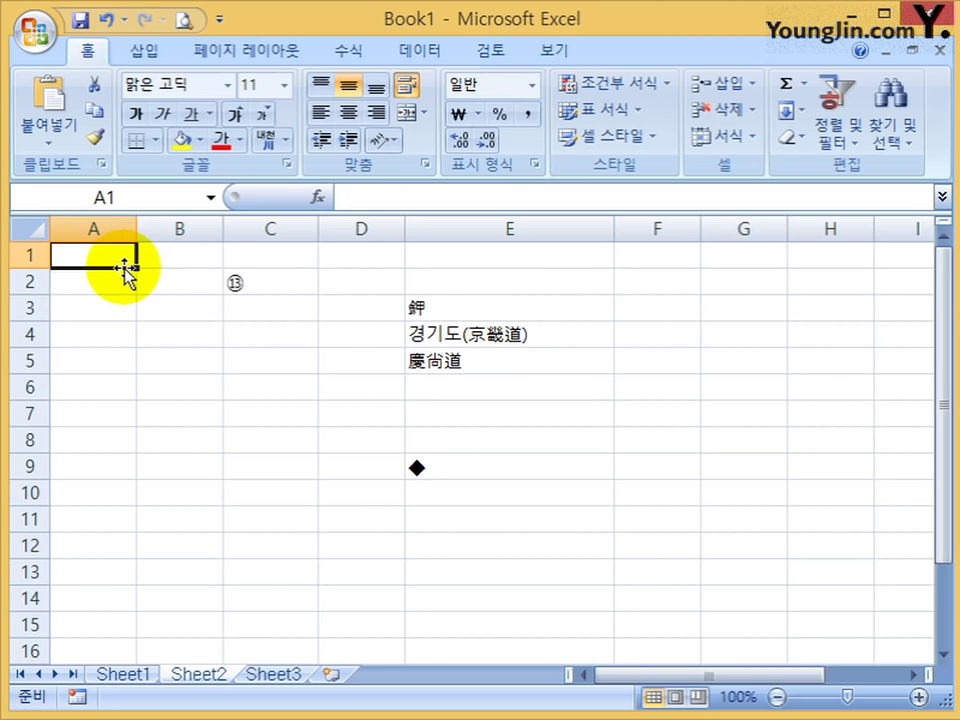
{"action": "type", "text": "경기도"}
{"action": "key", "text": "alt+Return"}
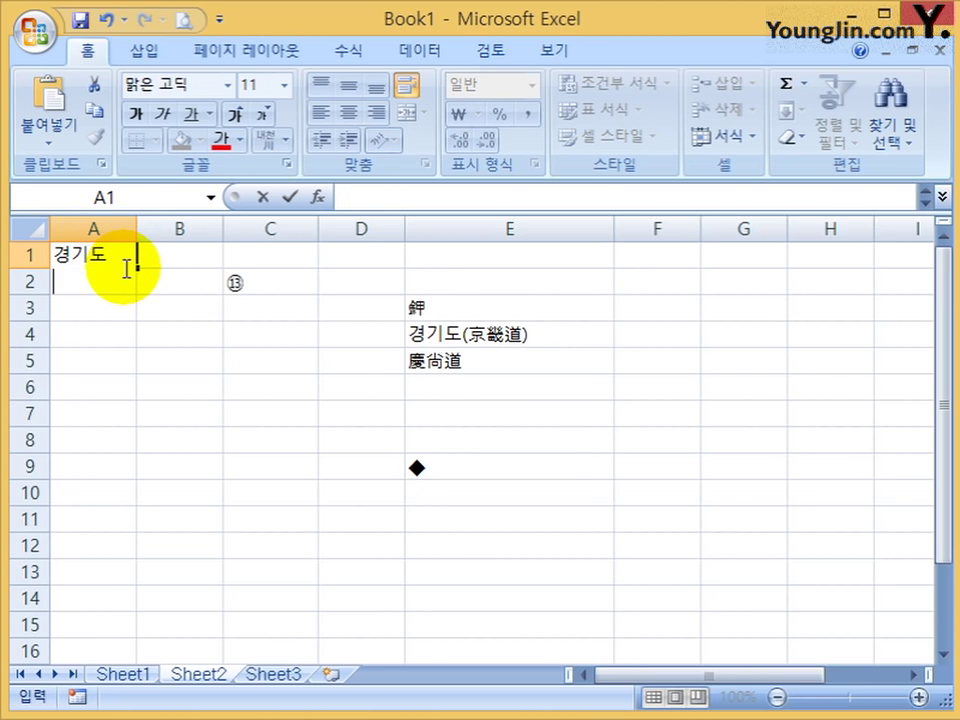
{"action": "type", "text": "수원시"}
{"action": "key", "text": "Return"}
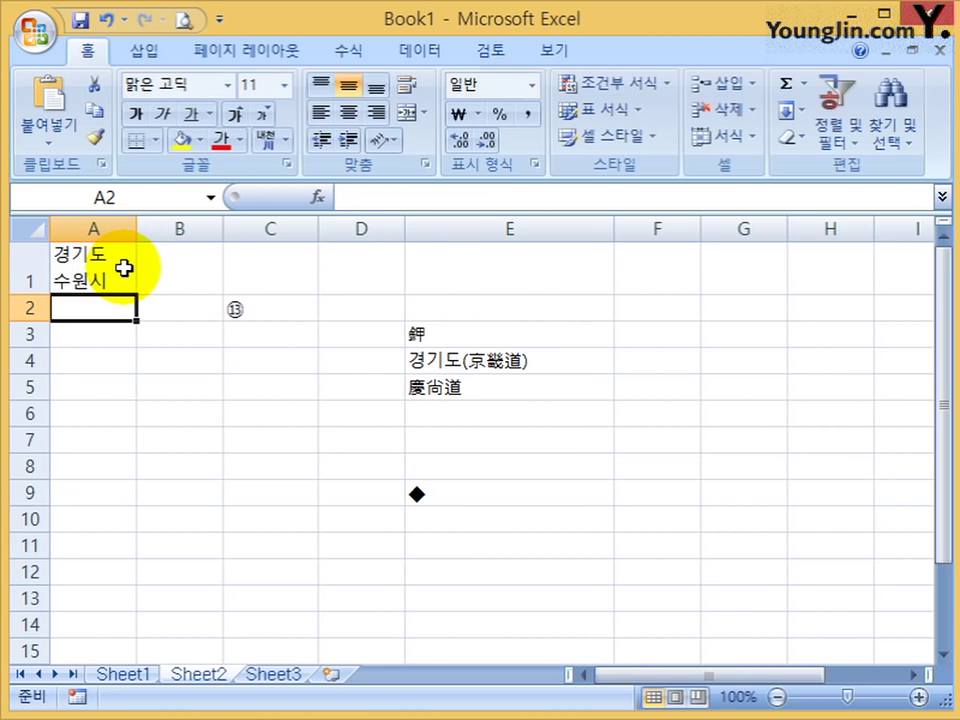
{"action": "left_click", "coordinate": [123, 267]}
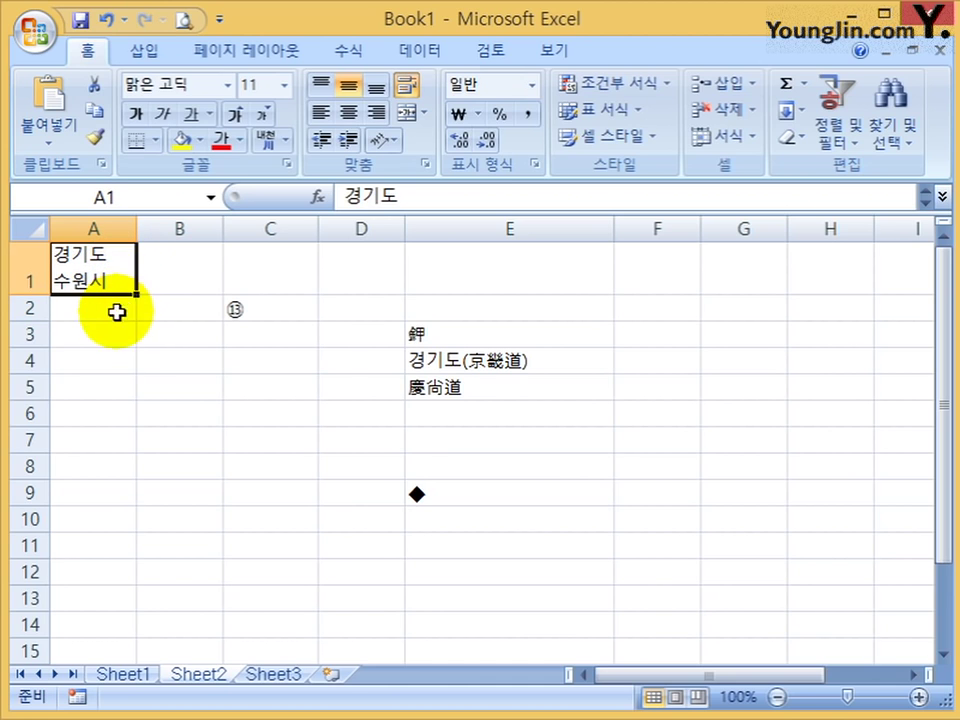
- Enter 경기도 화성시 in cell A2 as a single line of text
{"action": "left_click", "coordinate": [116, 311]}
{"action": "type", "text": "ㄱㅕㅇ"}
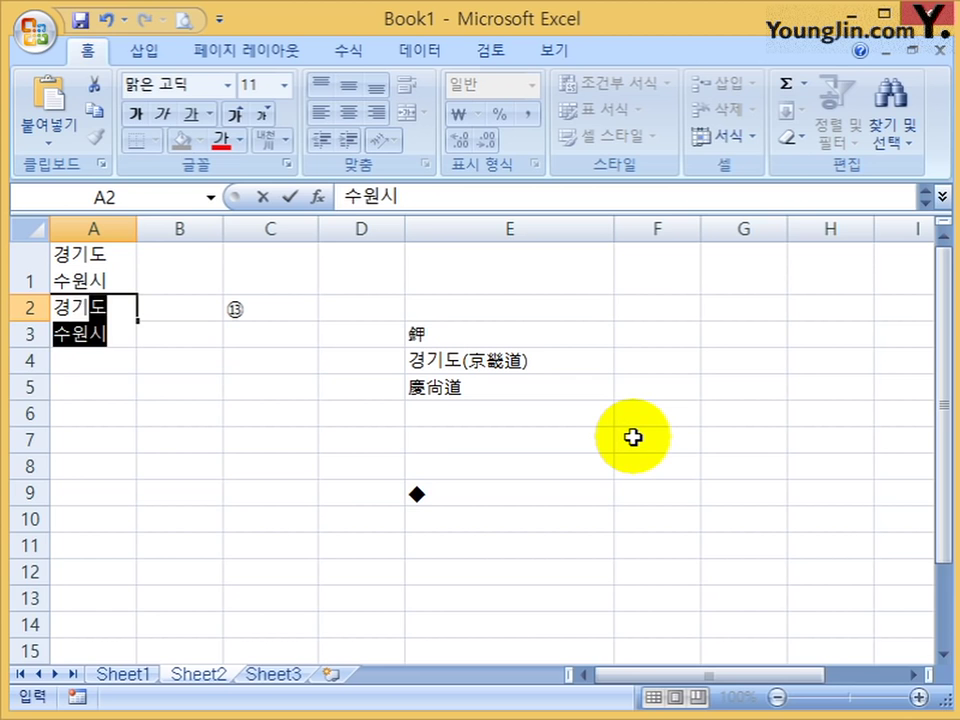
{"action": "type", "text": "ㄱㅣ"}
{"action": "key", "text": "Delete"}
{"action": "type", "text": "도 홧"}
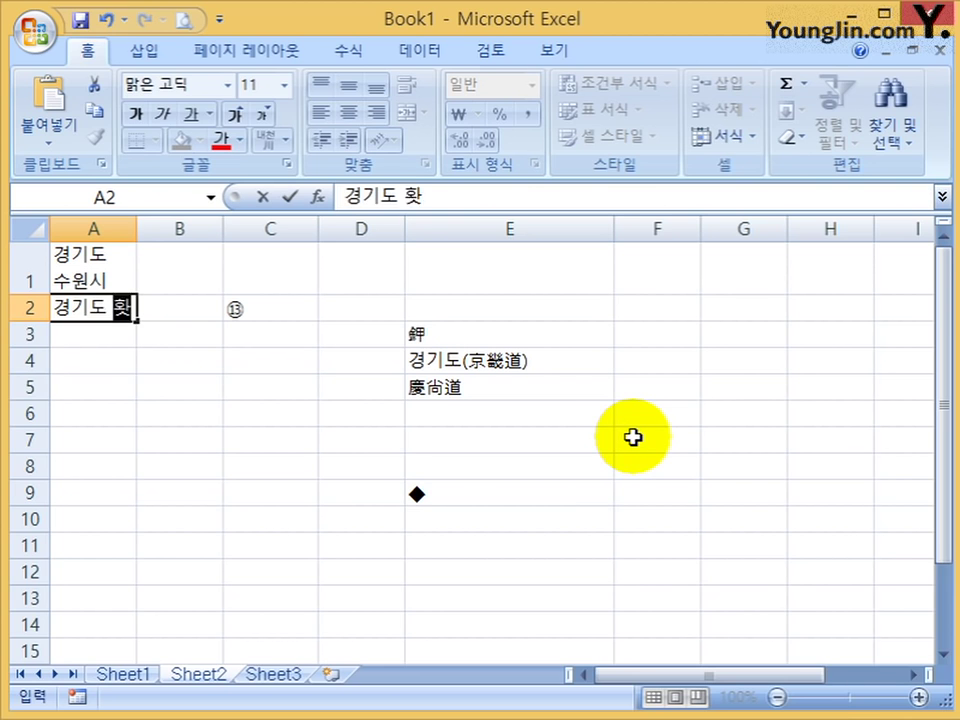
{"action": "key", "text": "Return"}
- Turn on text wrapping for cell A2 and narrow column A so 화성시 wraps whole onto the second line
{"action": "left_click", "coordinate": [70, 310]}
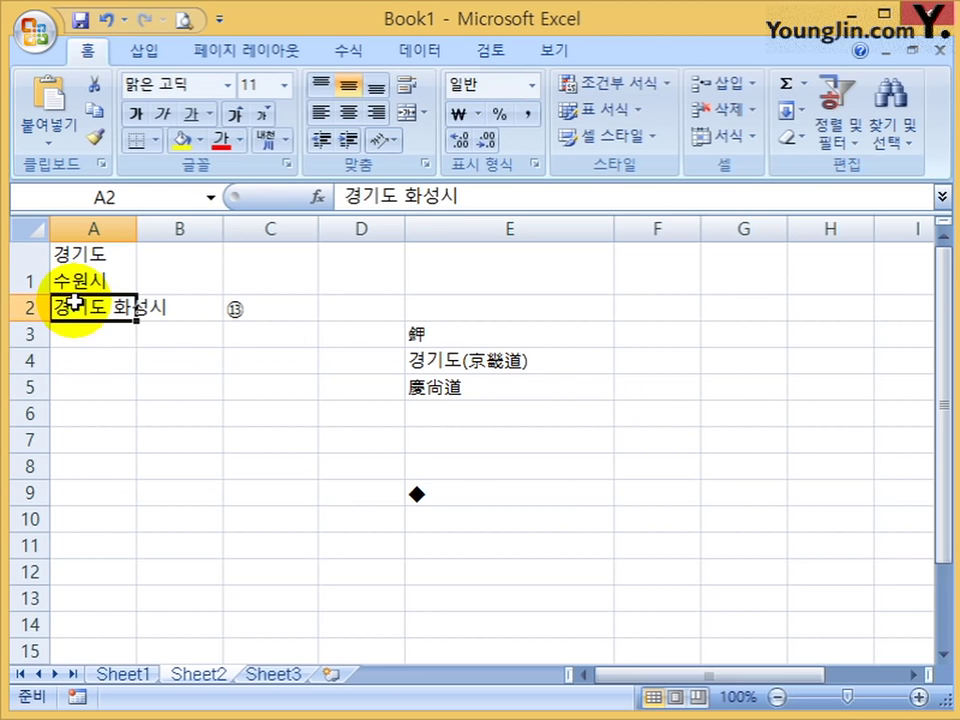
{"action": "left_click", "coordinate": [404, 92]}
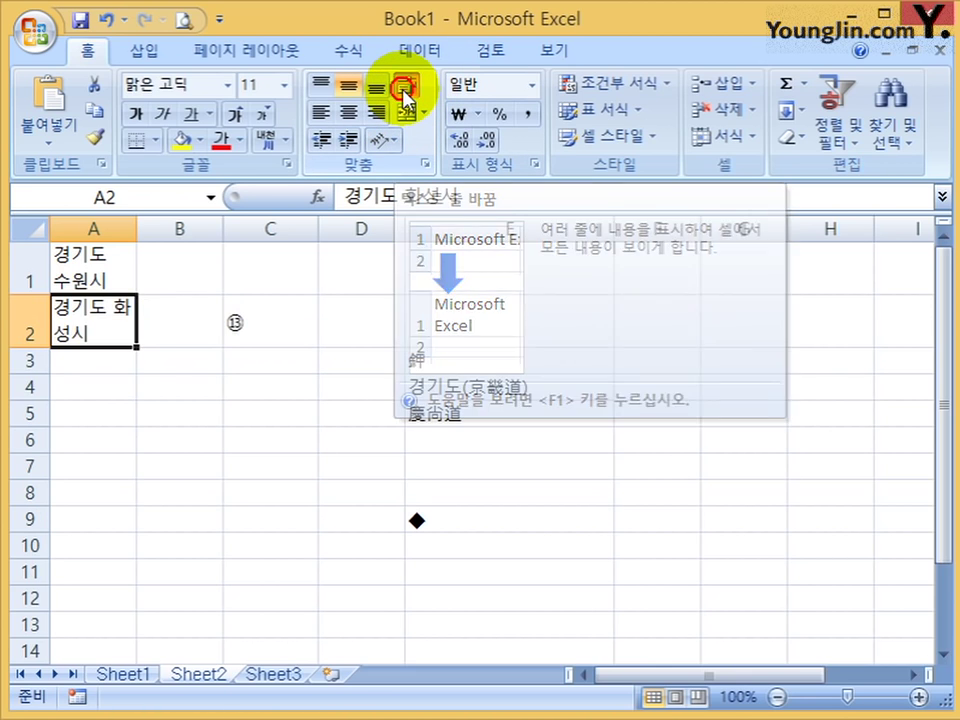
{"action": "mouse_move", "coordinate": [135, 216]}
{"action": "left_mouse_down"}
{"action": "mouse_move", "coordinate": [156, 214]}
{"action": "mouse_move", "coordinate": [118, 222]}
{"action": "mouse_move", "coordinate": [117, 212]}
{"action": "mouse_move", "coordinate": [114, 223]}
{"action": "mouse_move", "coordinate": [154, 223]}
{"action": "mouse_move", "coordinate": [124, 236]}
{"action": "mouse_move", "coordinate": [121, 227]}
{"action": "left_mouse_up"}
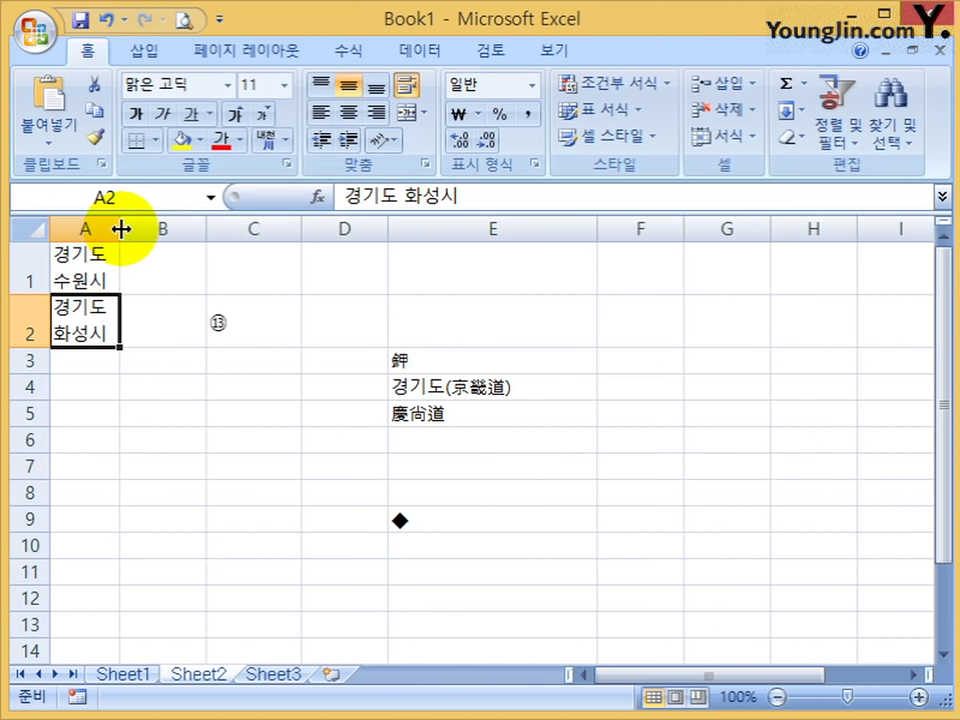
- Clear cells A2 and A1, and re-enter the two-line text 경기도 and 수원시 in A1
{"action": "key", "text": "Delete"}
{"action": "left_click", "coordinate": [77, 272]}
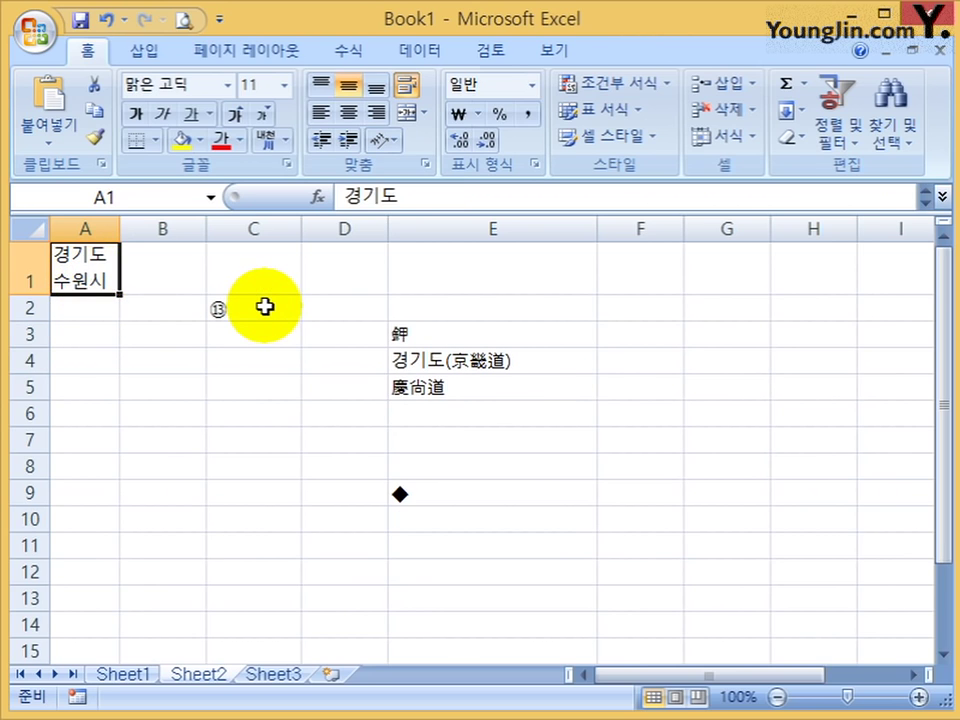
{"action": "key", "text": "Delete"}
{"action": "type", "text": "경기도"}
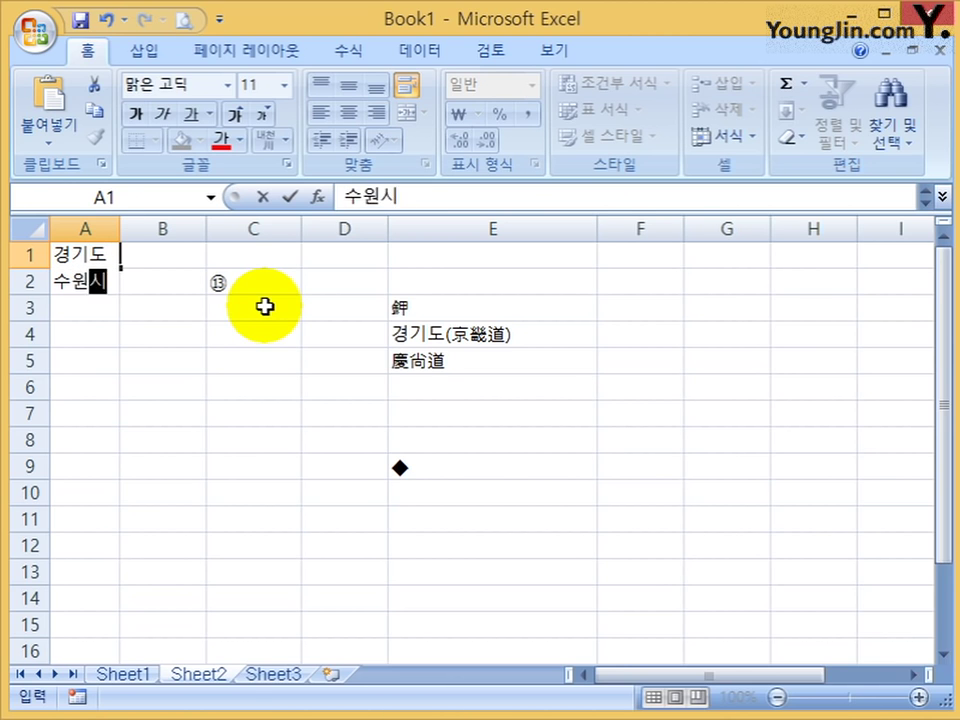
{"action": "key", "text": "Return"}
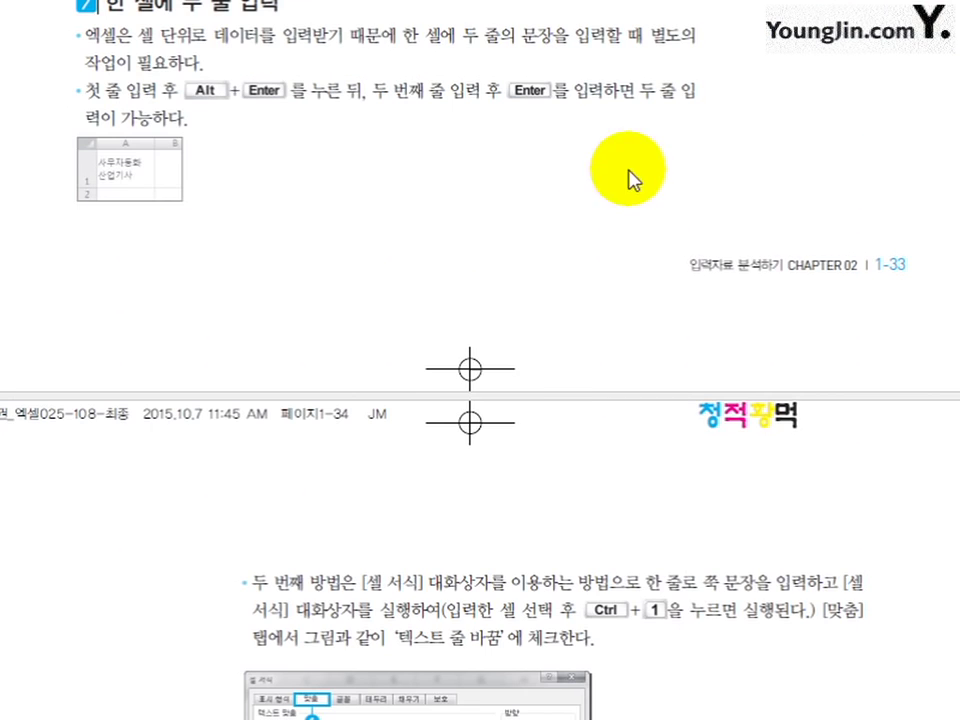
- Apply the wrap text option (텍스트 줄 바꿈) to cell A1 through its Format Cells alignment settings
{"action": "scroll", "coordinate": [628, 180], "scroll_direction": "down", "scroll_amount": 10}
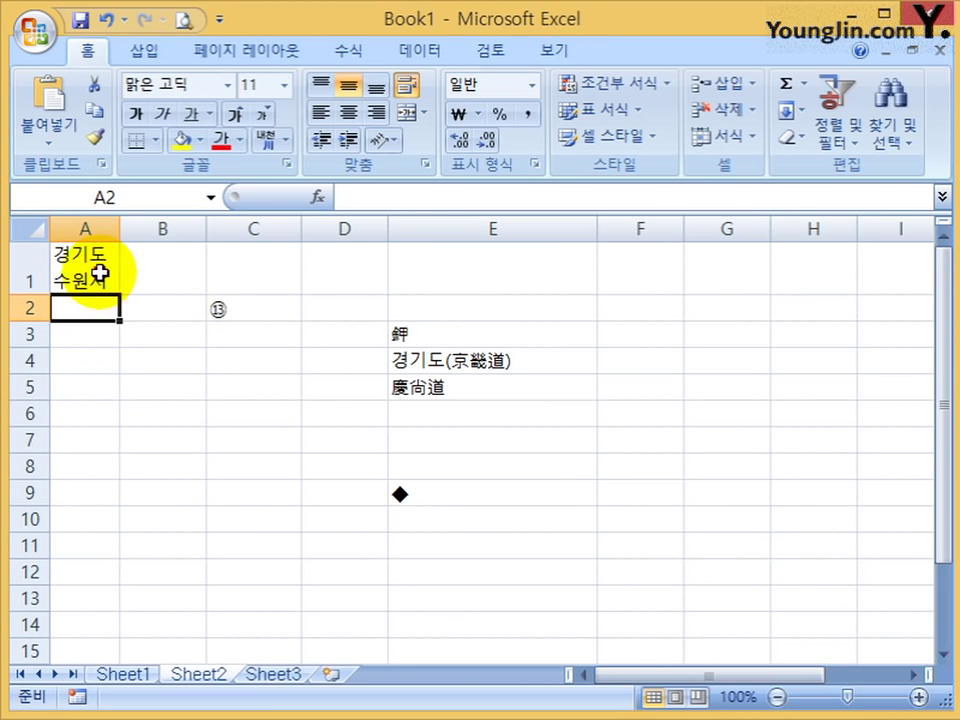
{"action": "left_click", "coordinate": [98, 274]}
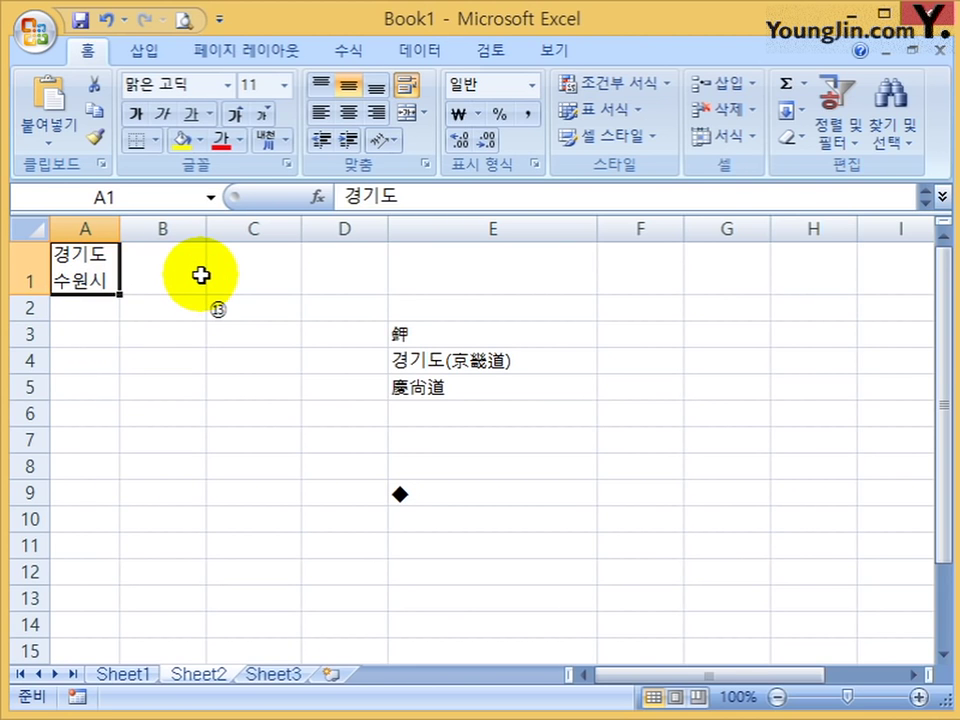
{"action": "key", "text": "ctrl+1"}
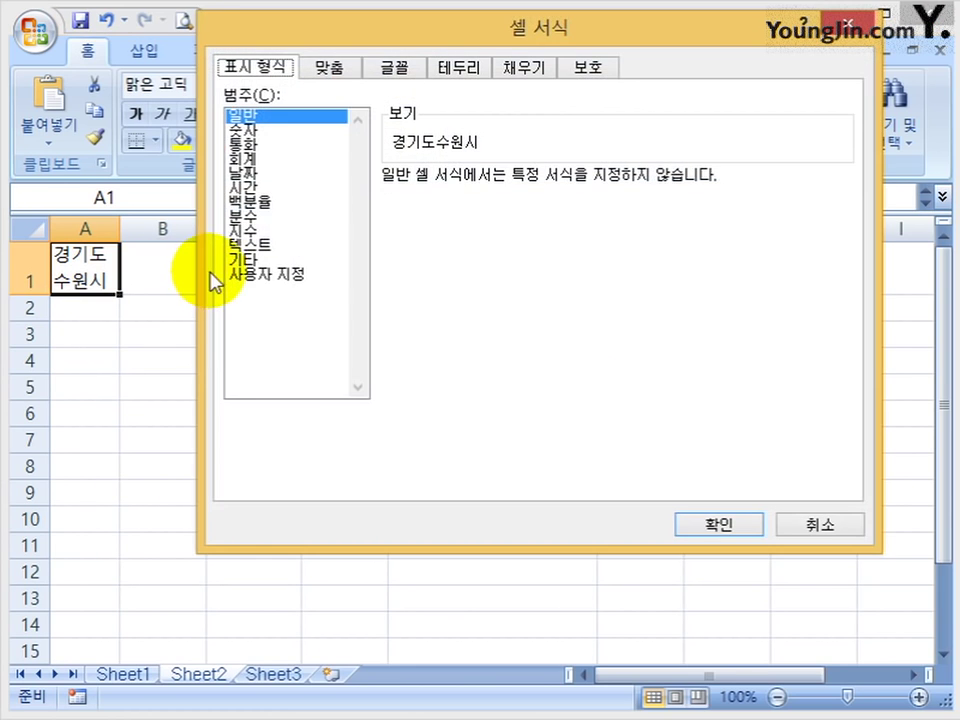
{"action": "left_click", "coordinate": [328, 70]}
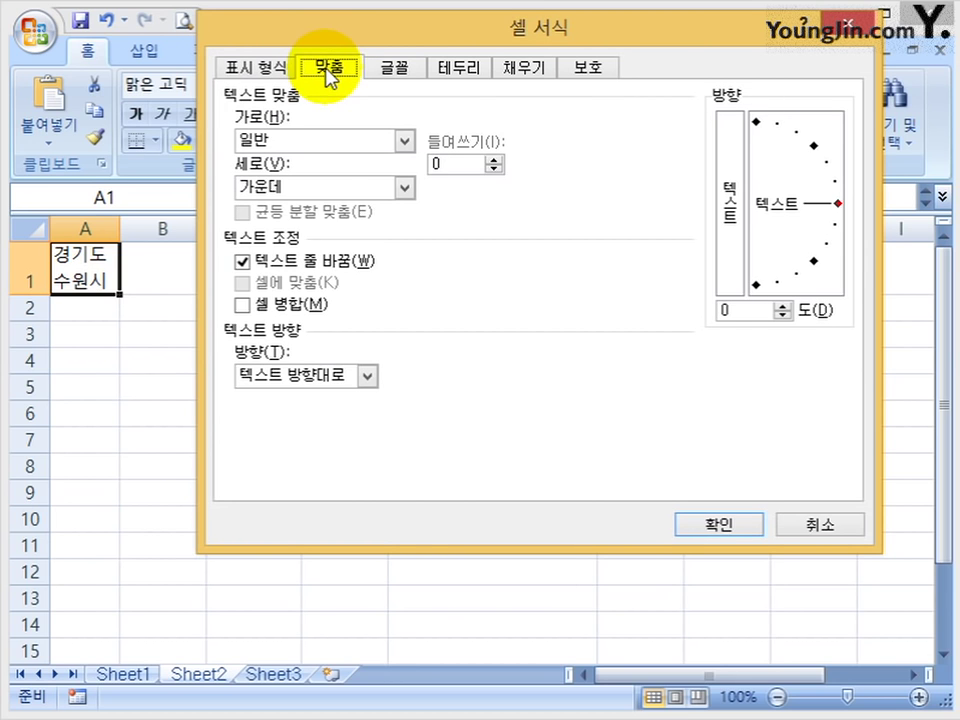
{"action": "left_click", "coordinate": [335, 262]}
{"action": "left_click", "coordinate": [318, 260]}
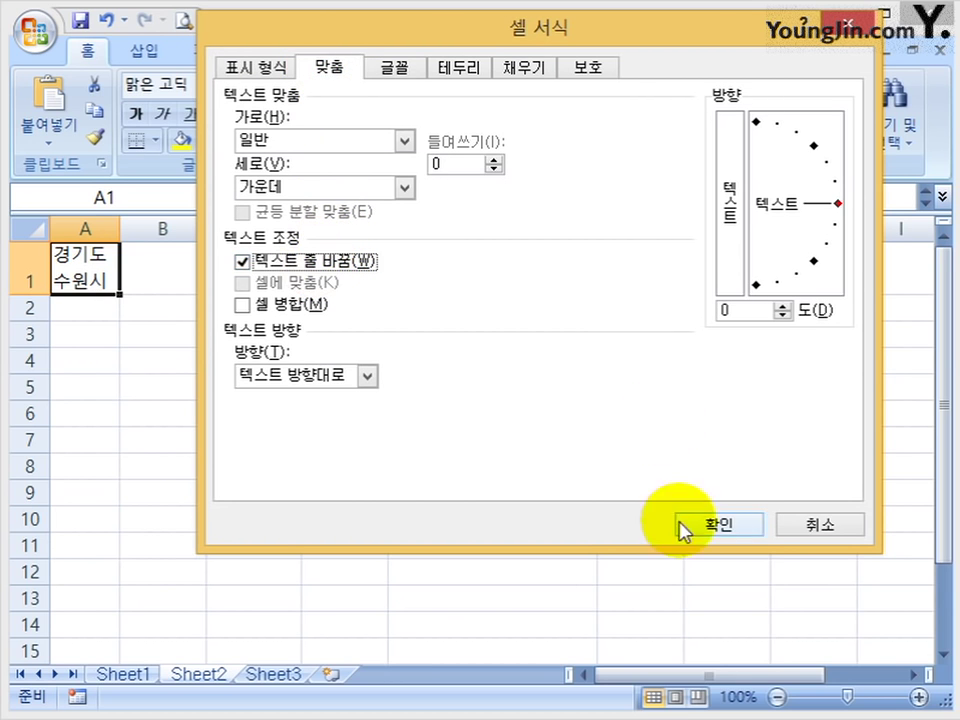
{"action": "left_click", "coordinate": [722, 528]}
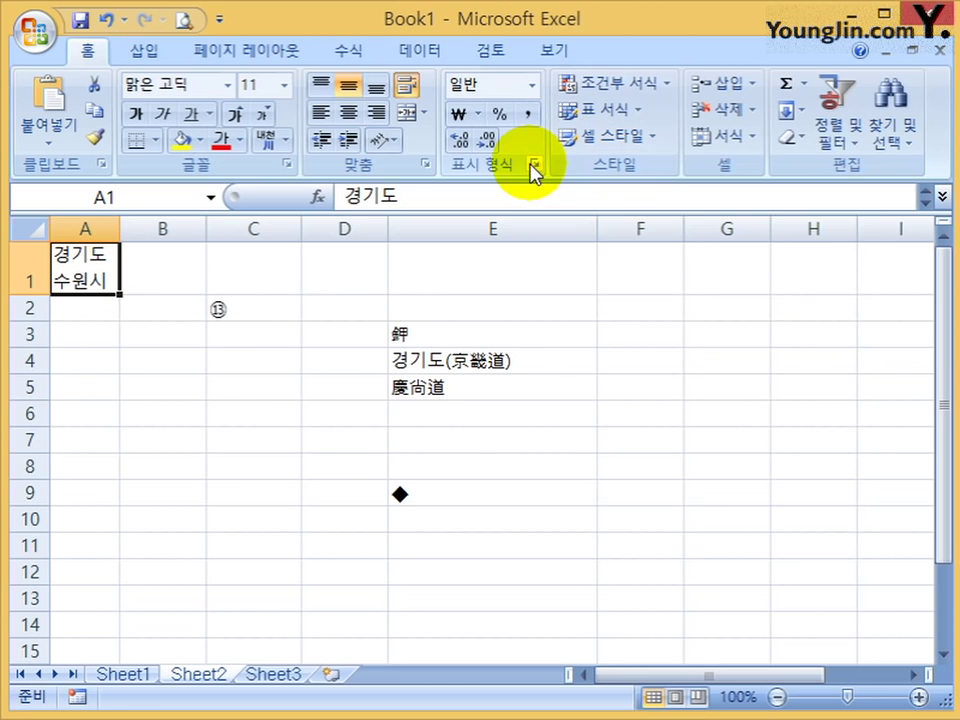
{"action": "left_click", "coordinate": [535, 165]}
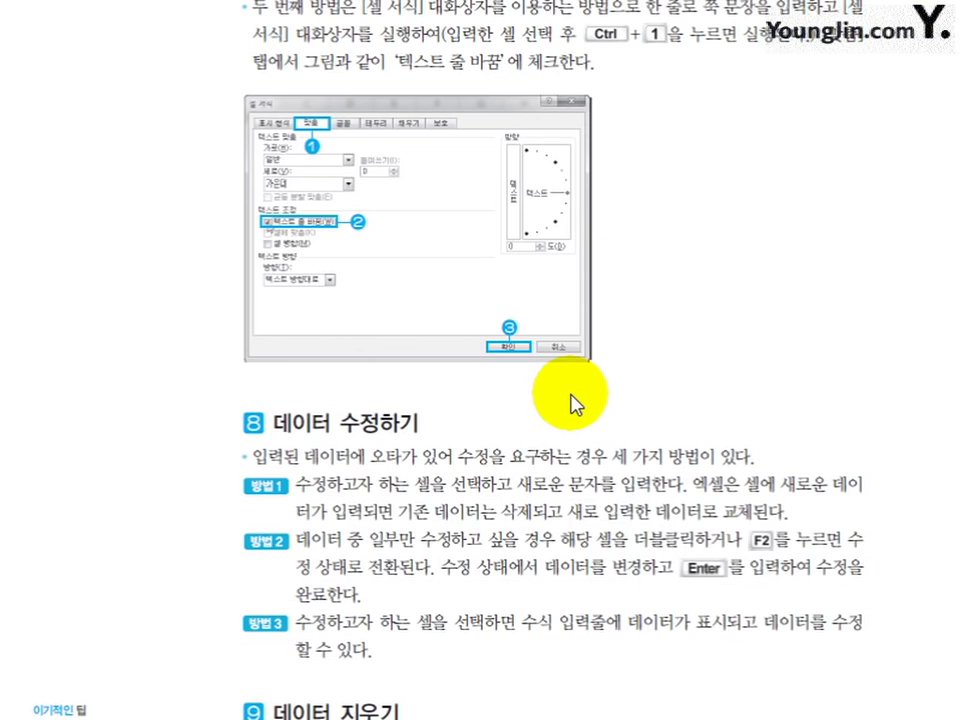
- Expand the formula bar and replace the second line of cell A1 with 화성시
{"action": "scroll", "coordinate": [574, 396], "scroll_direction": "down", "scroll_amount": 5}
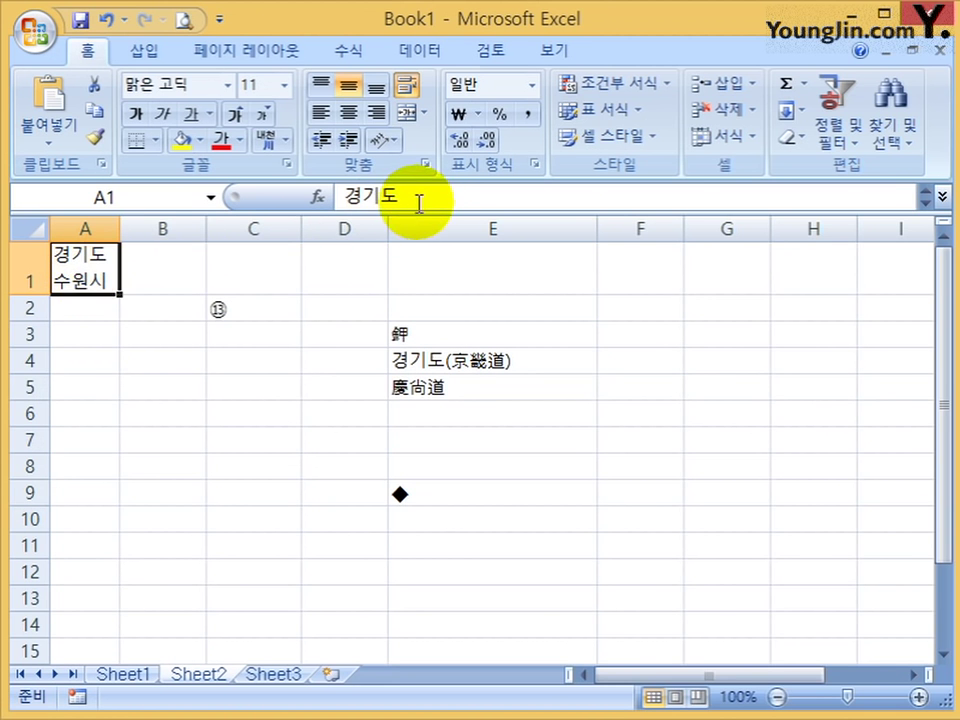
{"action": "left_click", "coordinate": [413, 197]}
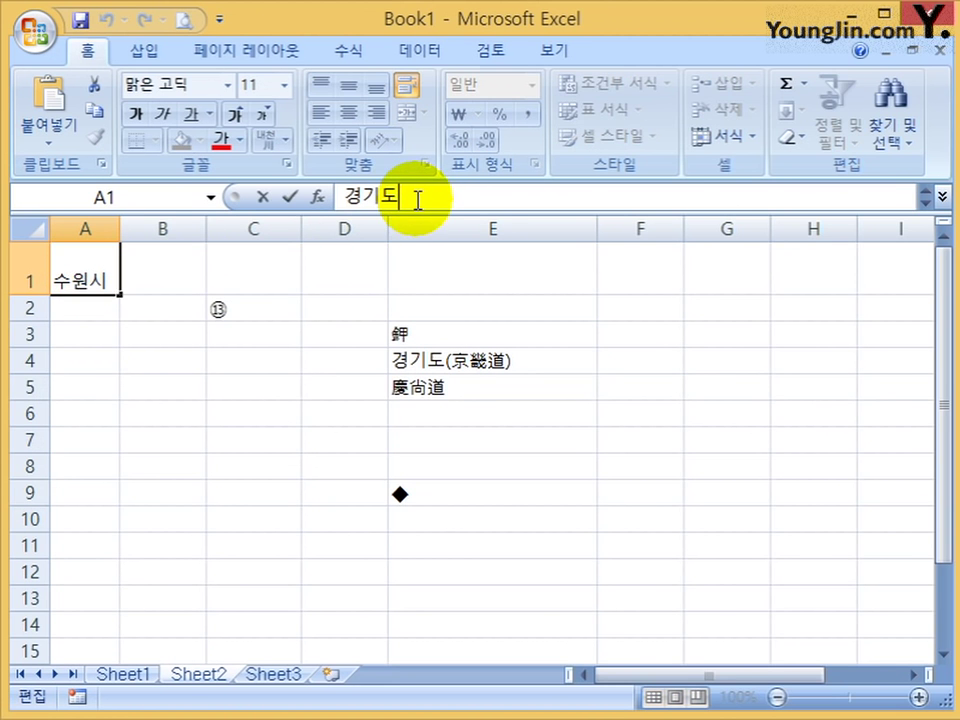
{"action": "left_click", "coordinate": [937, 197]}
{"action": "left_click_drag", "start_coordinate": [430, 228], "coordinate": [330, 237]}
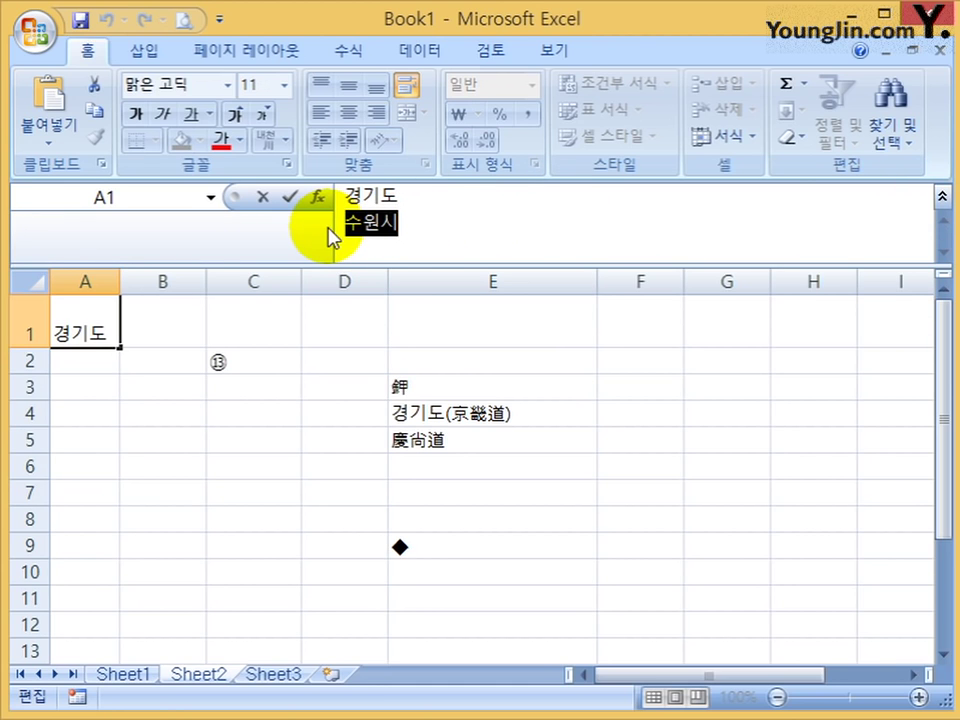
{"action": "type", "text": "화성"}
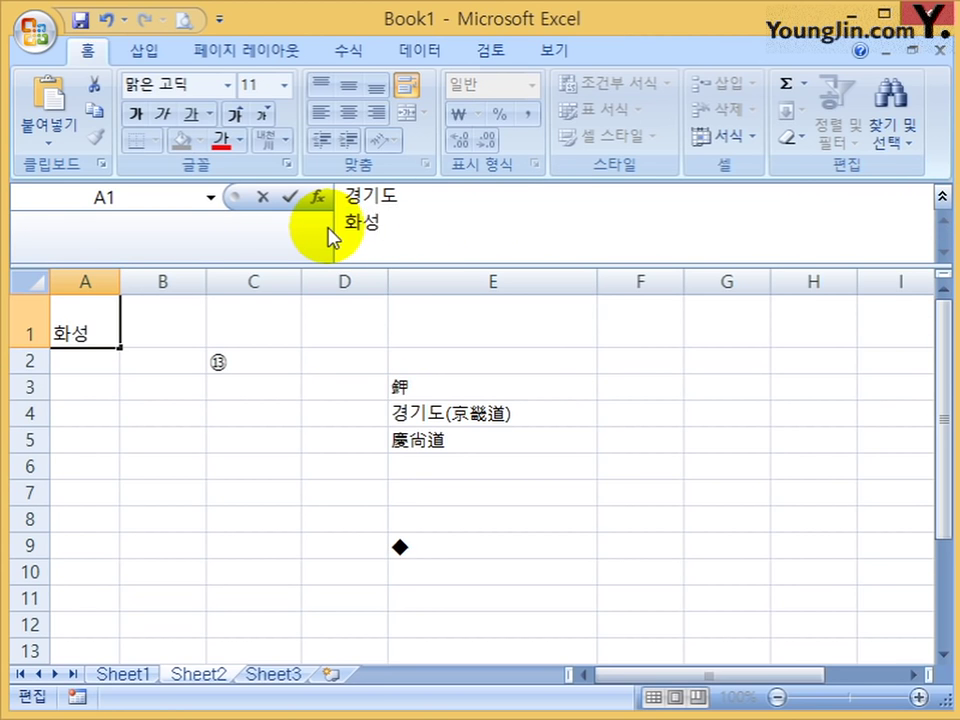
{"action": "type", "text": "시"}
{"action": "key", "text": "Return"}
- Edit cell A1 in place so its second line reads 광명시, and collapse the formula bar
{"action": "double_click", "coordinate": [90, 332]}
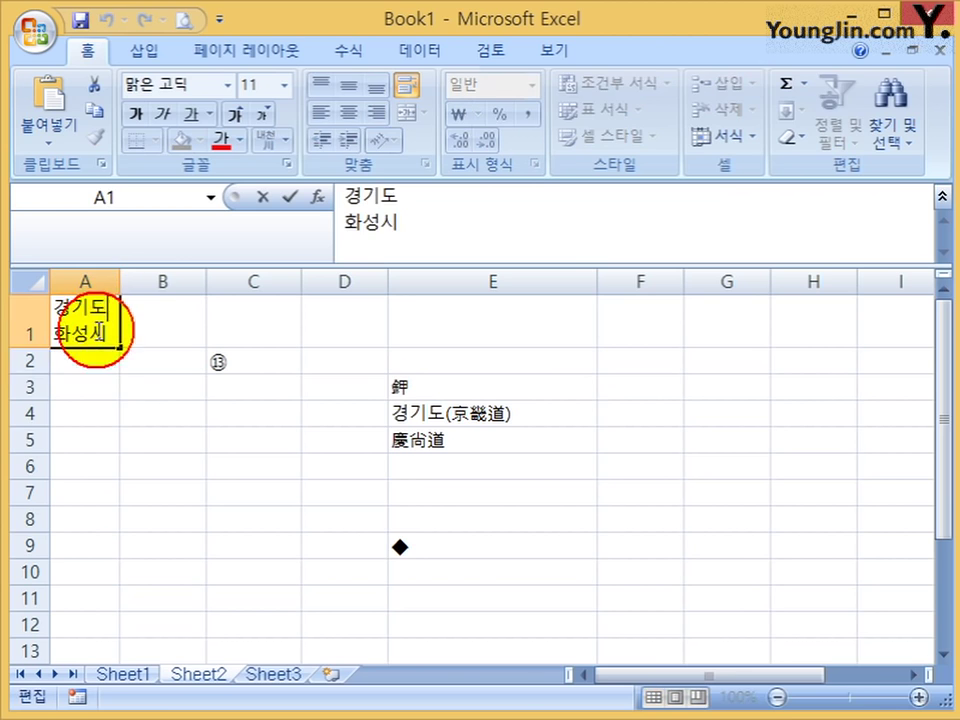
{"action": "left_click_drag", "start_coordinate": [90, 334], "coordinate": [7, 348]}
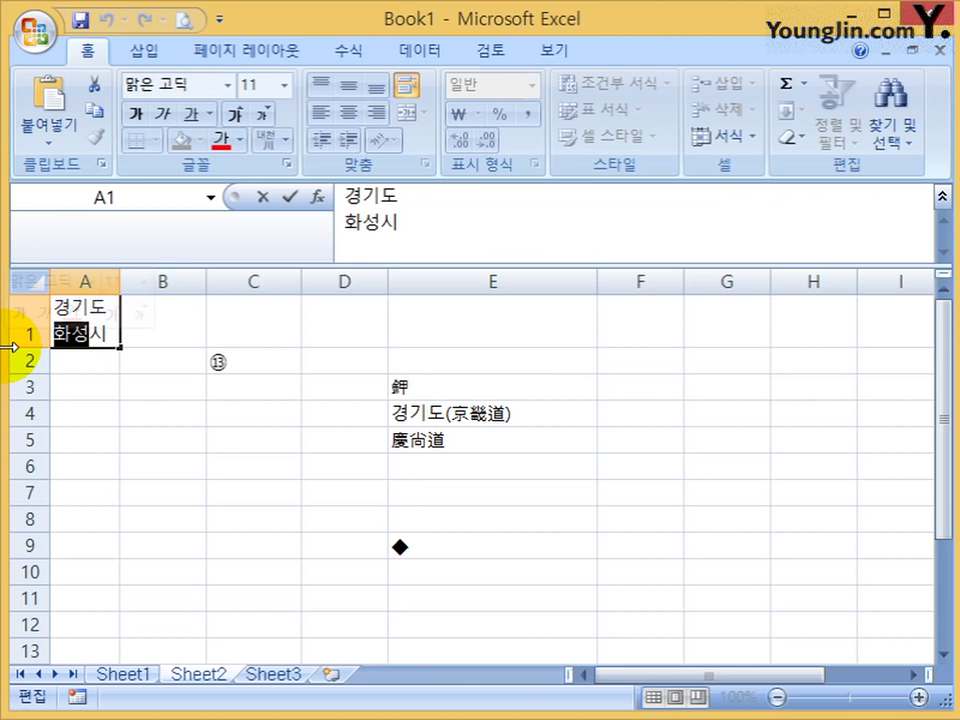
{"action": "type", "text": "과"}
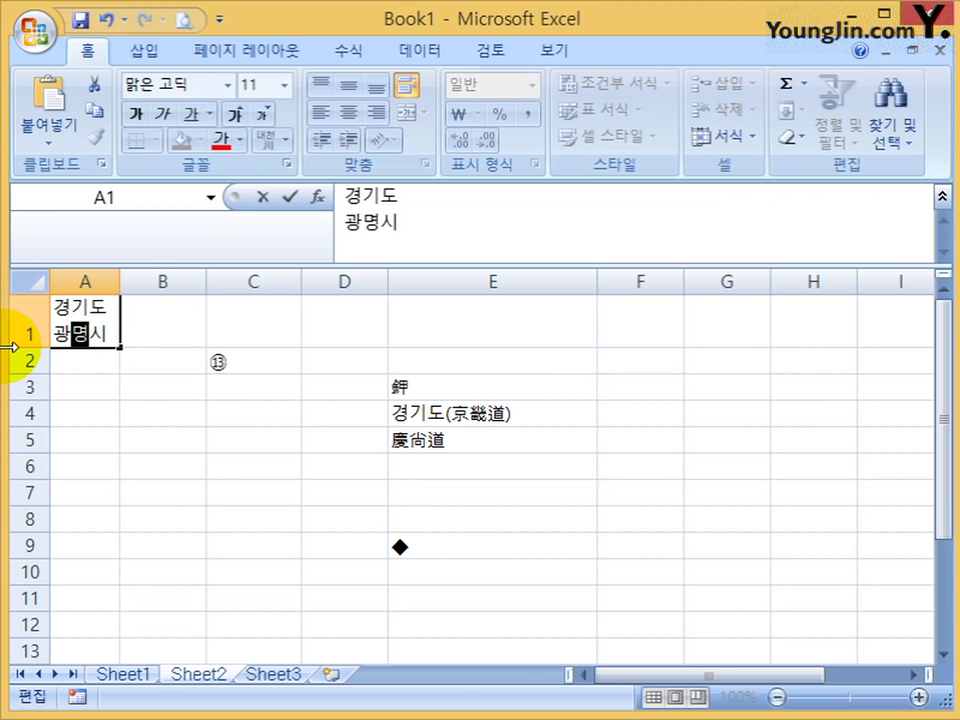
{"action": "type", "text": "명"}
{"action": "key", "text": "Return"}
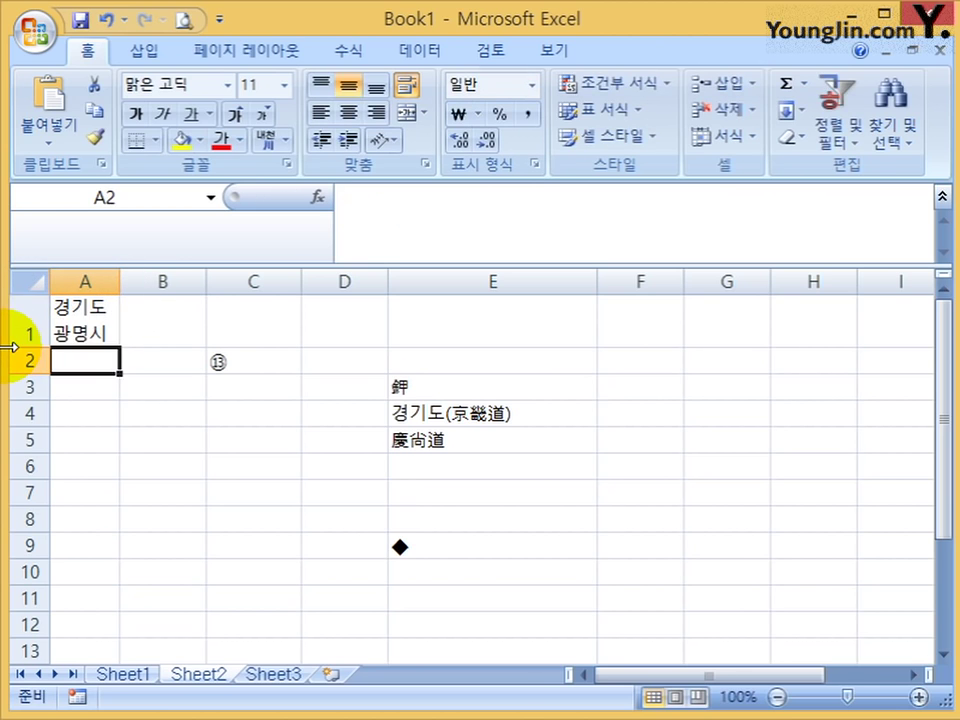
{"action": "left_click", "coordinate": [942, 205]}
{"action": "double_click", "coordinate": [88, 280]}
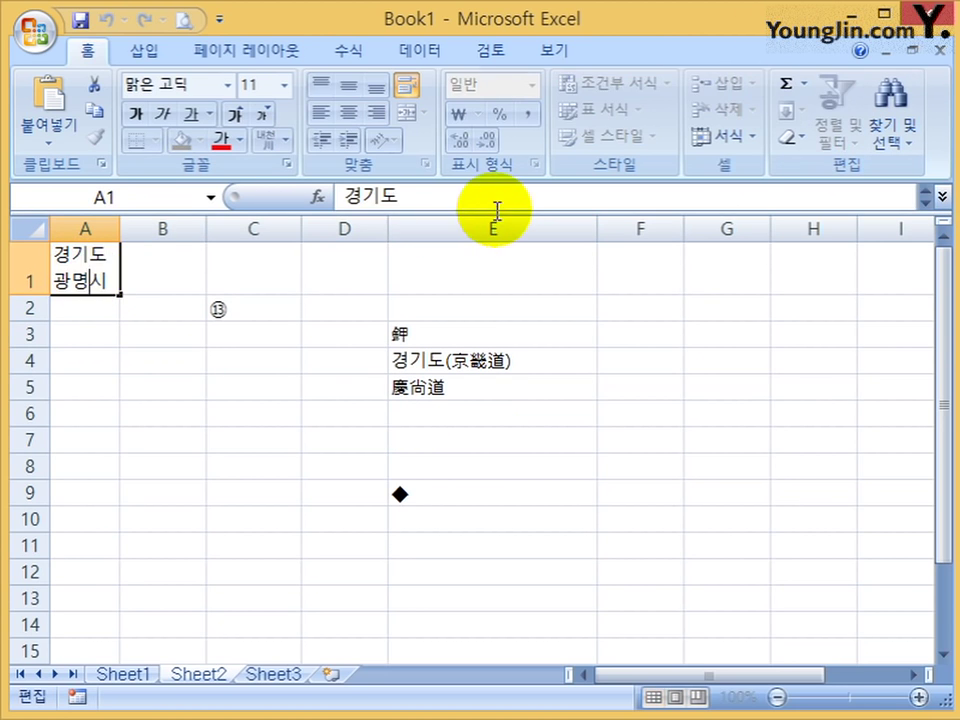
{"action": "key", "text": "Escape"}
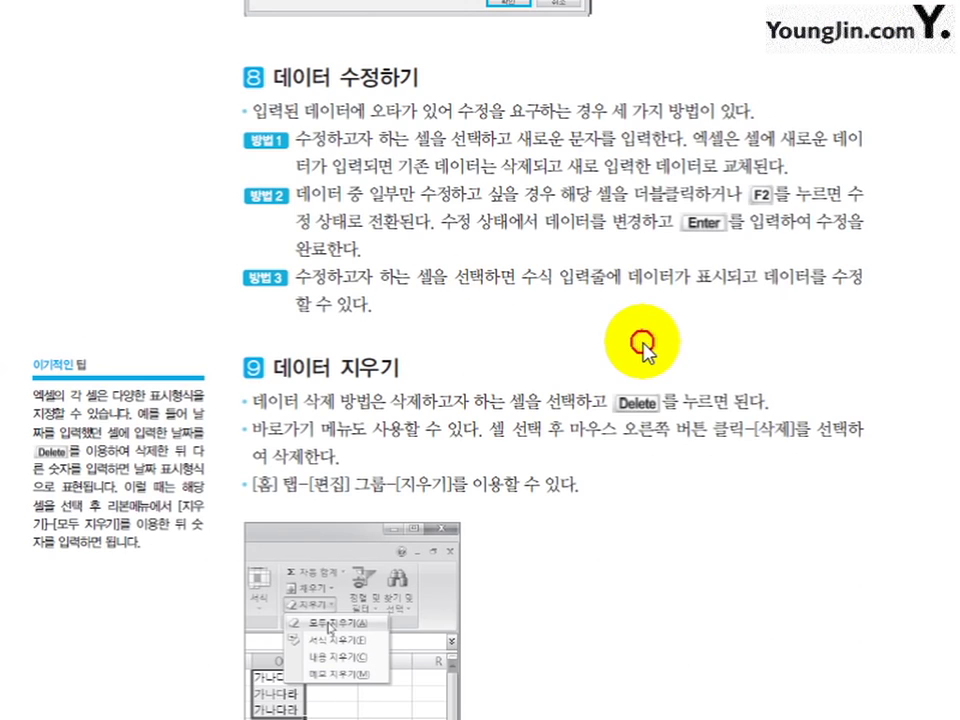
- Scroll the textbook to the section on erasing data, and delete the contents of cell A1
{"action": "scroll", "coordinate": [640, 300], "scroll_direction": "down", "scroll_amount": 3}
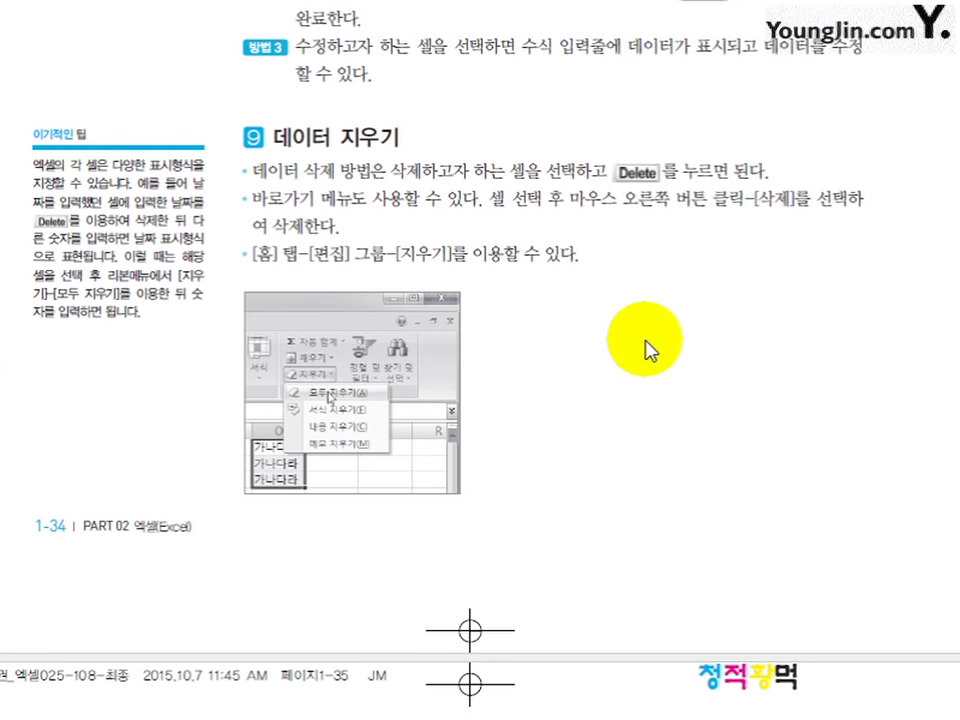
{"action": "scroll", "coordinate": [650, 350], "scroll_direction": "down", "scroll_amount": 1}
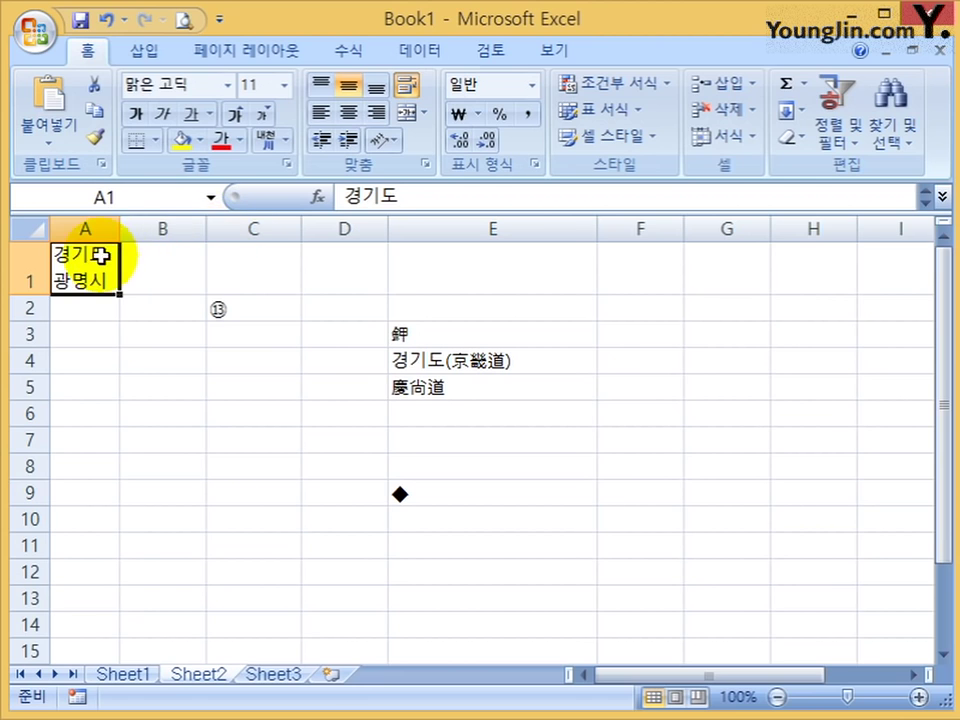
{"action": "key", "text": "Delete"}
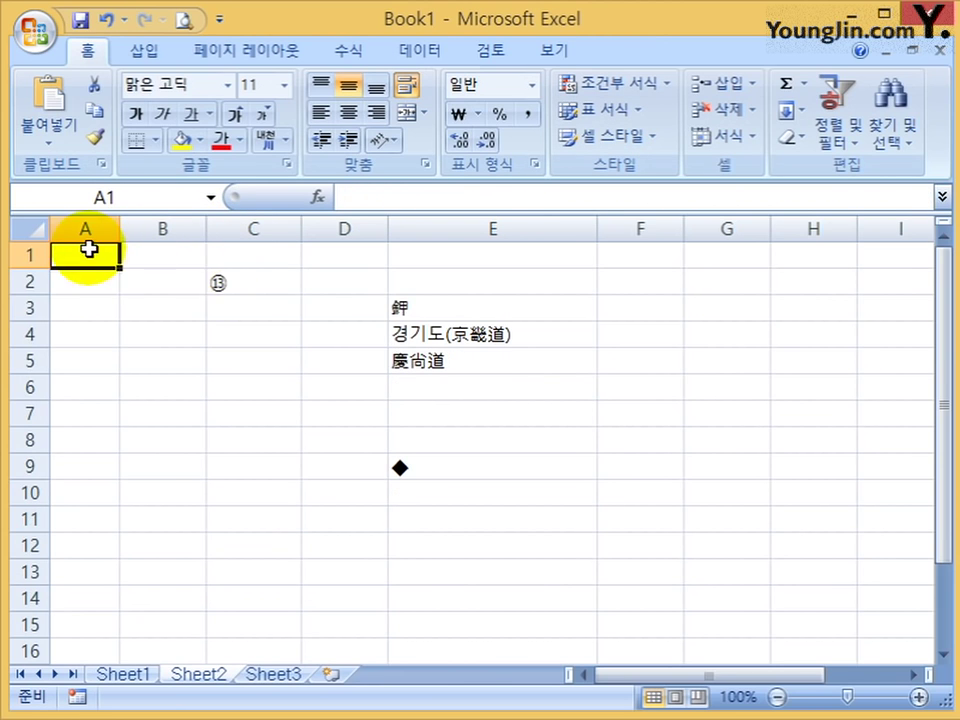
- Clear everything, contents and formatting, from cells A1:G12 with the clear all option (모두 지우기)
{"action": "left_click_drag", "start_coordinate": [88, 251], "coordinate": [748, 543]}
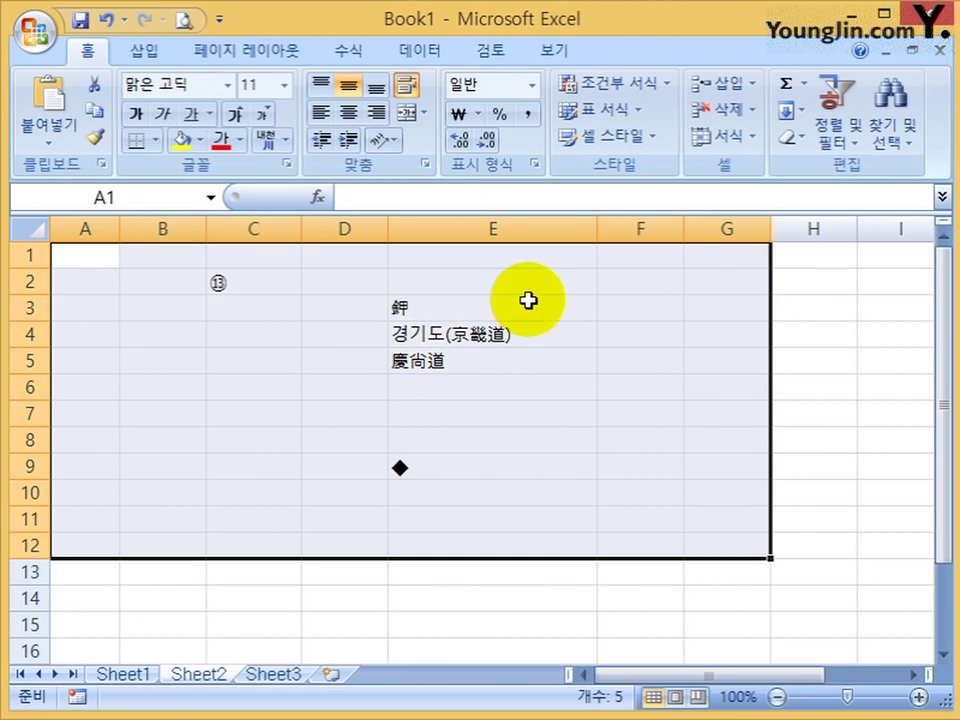
{"action": "left_click", "coordinate": [805, 140]}
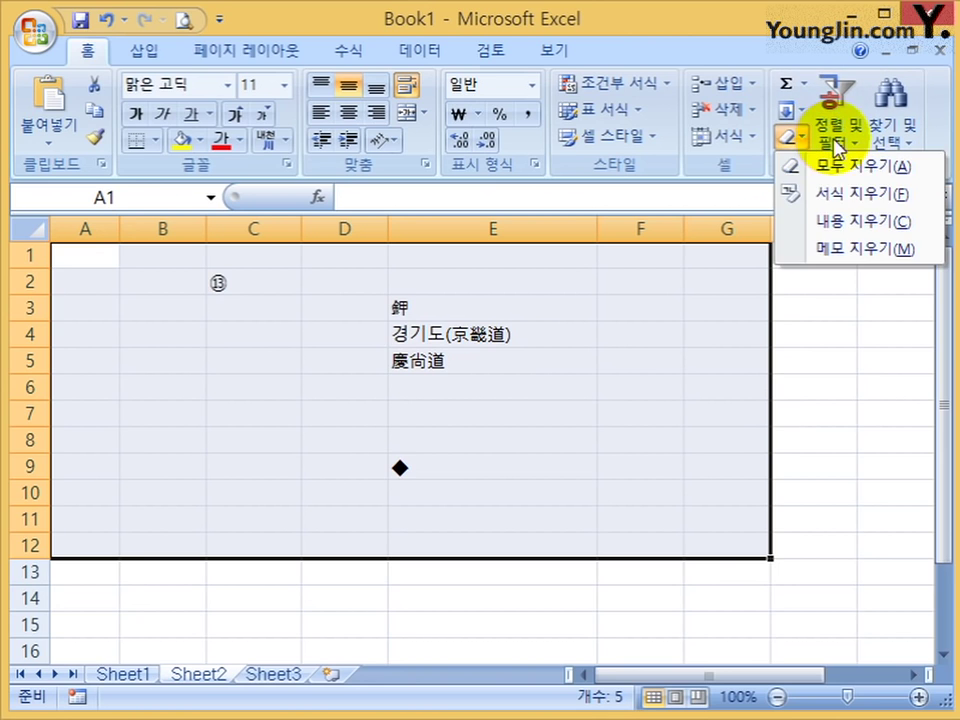
{"action": "left_click", "coordinate": [860, 167]}
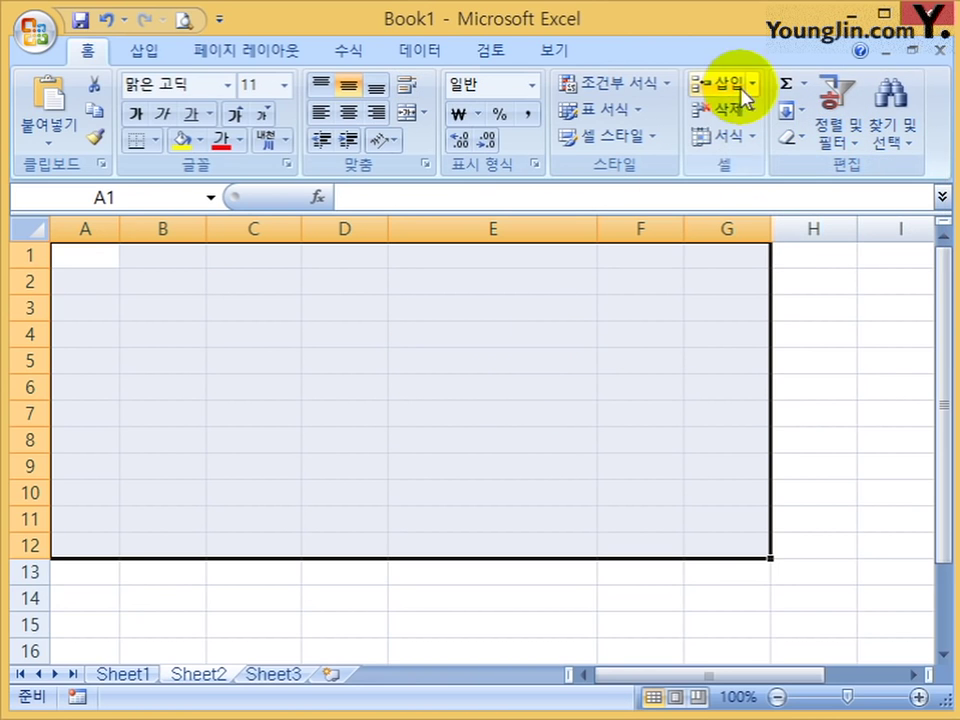
{"action": "left_click", "coordinate": [798, 140]}
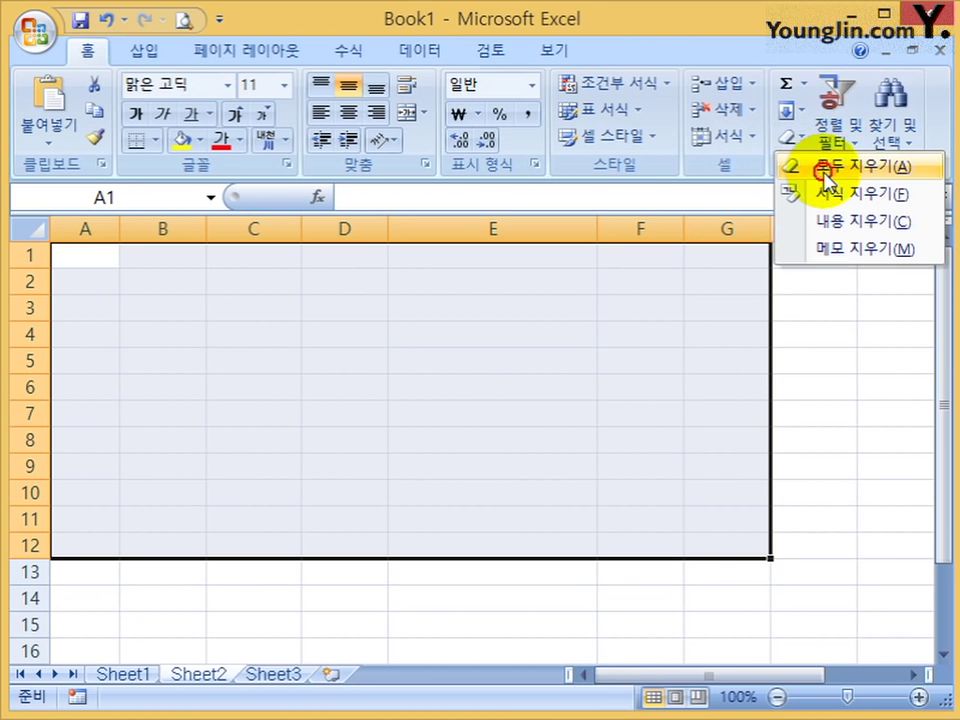
{"action": "left_click", "coordinate": [824, 172]}
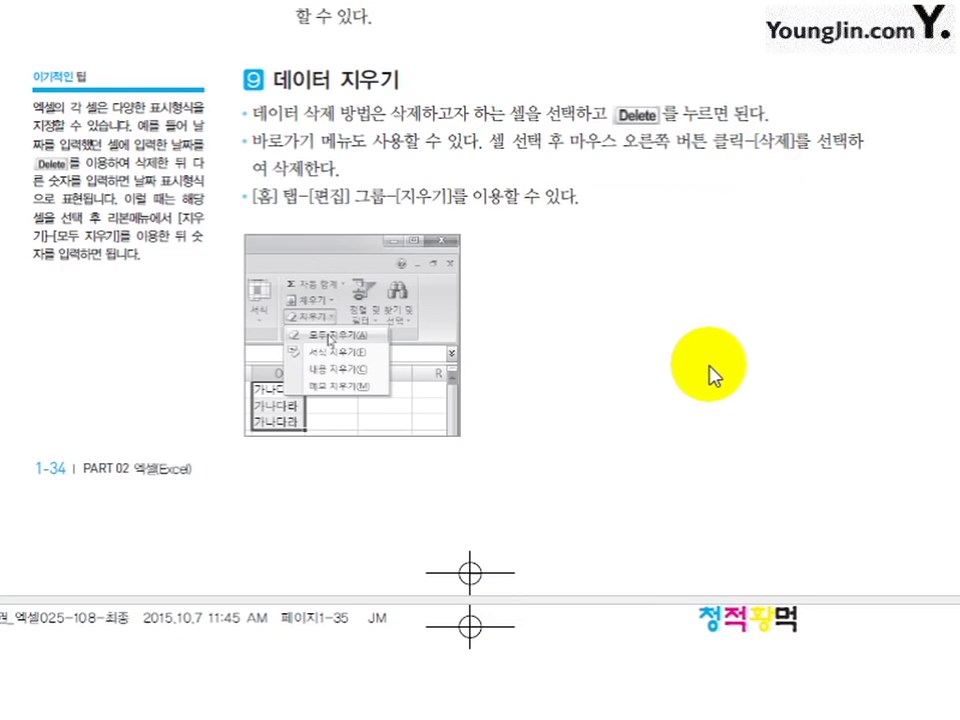
- Continue the textbook to the section on moving and copying data, and open the A216(입력자료) workbook from the 엑셀 > 이론 folder
{"action": "scroll", "coordinate": [708, 375], "scroll_direction": "down", "scroll_amount": 10}
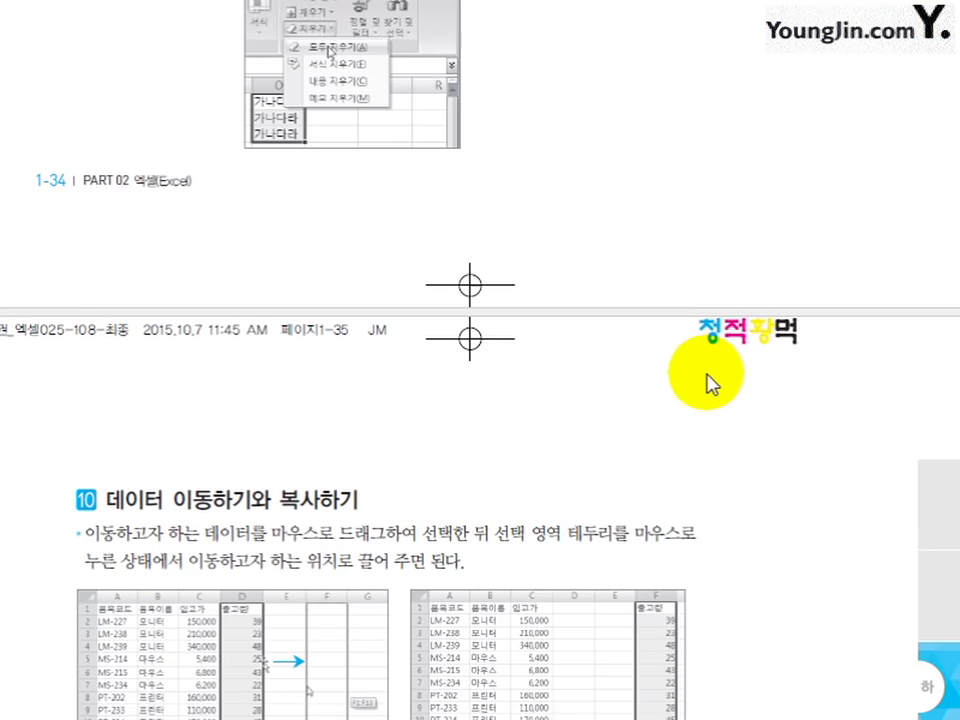
{"action": "scroll", "coordinate": [704, 373], "scroll_direction": "down", "scroll_amount": 1}
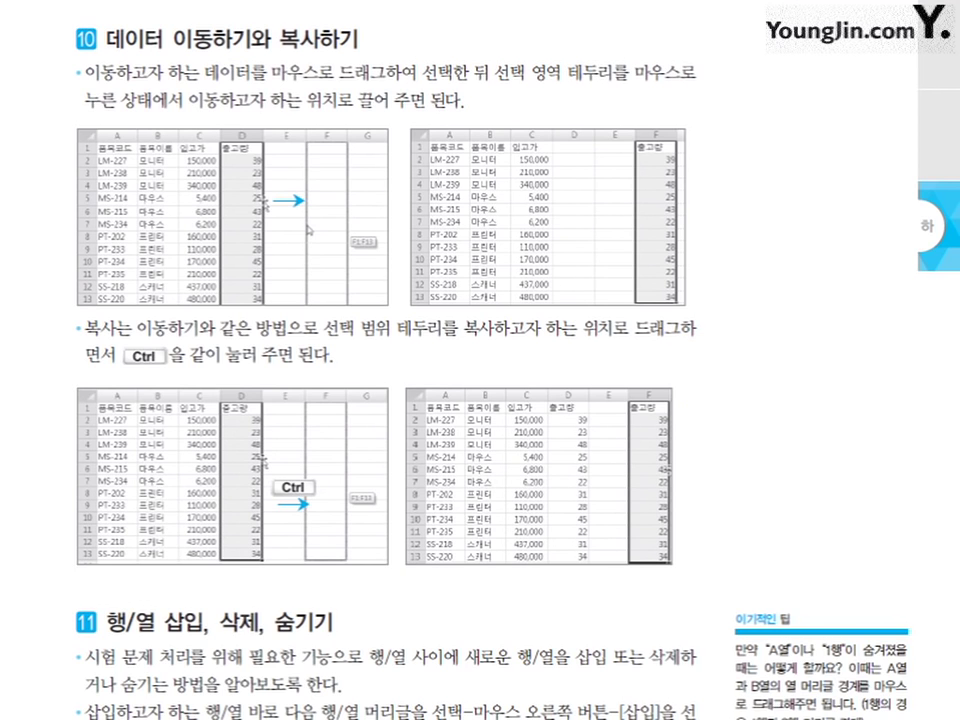
{"action": "key", "text": "alt+Tab"}
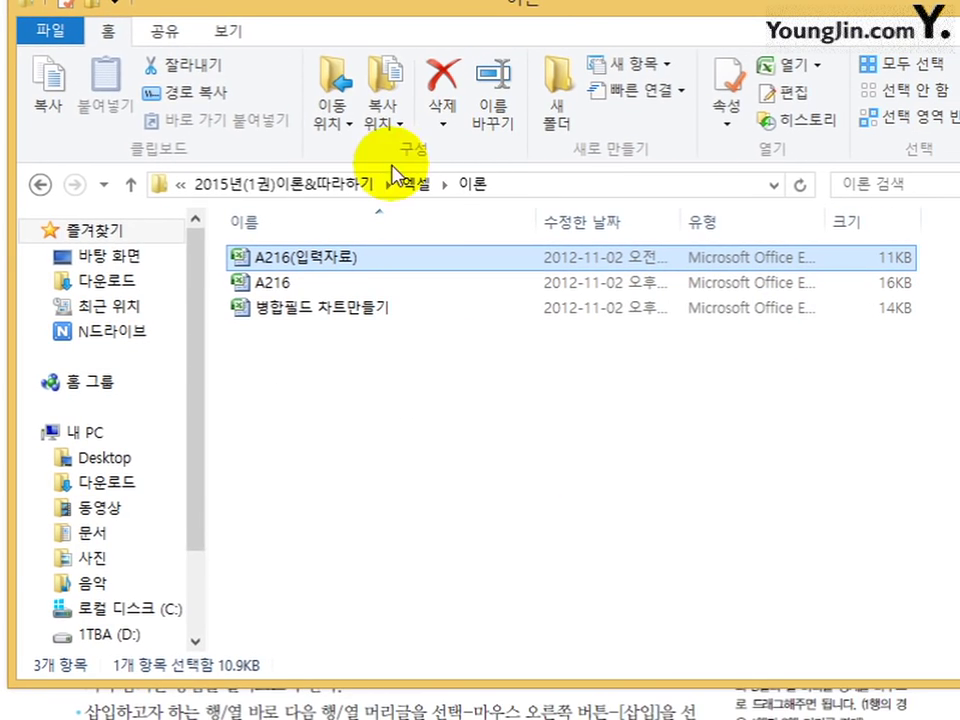
{"action": "left_click", "coordinate": [347, 188]}
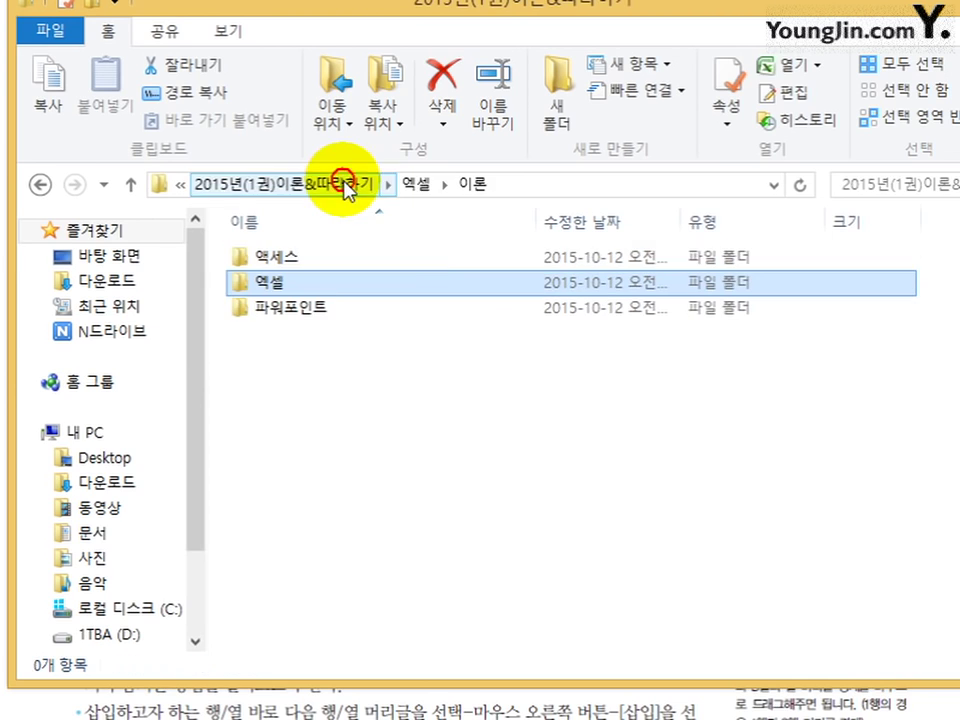
{"action": "double_click", "coordinate": [298, 283]}
{"action": "left_click", "coordinate": [268, 187]}
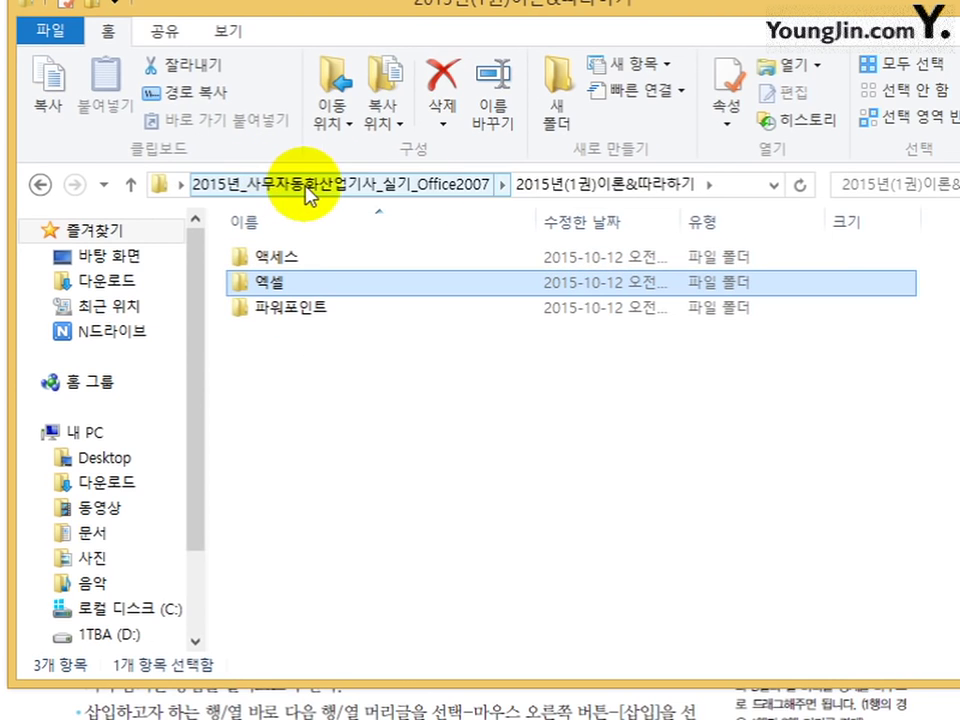
{"action": "double_click", "coordinate": [300, 280]}
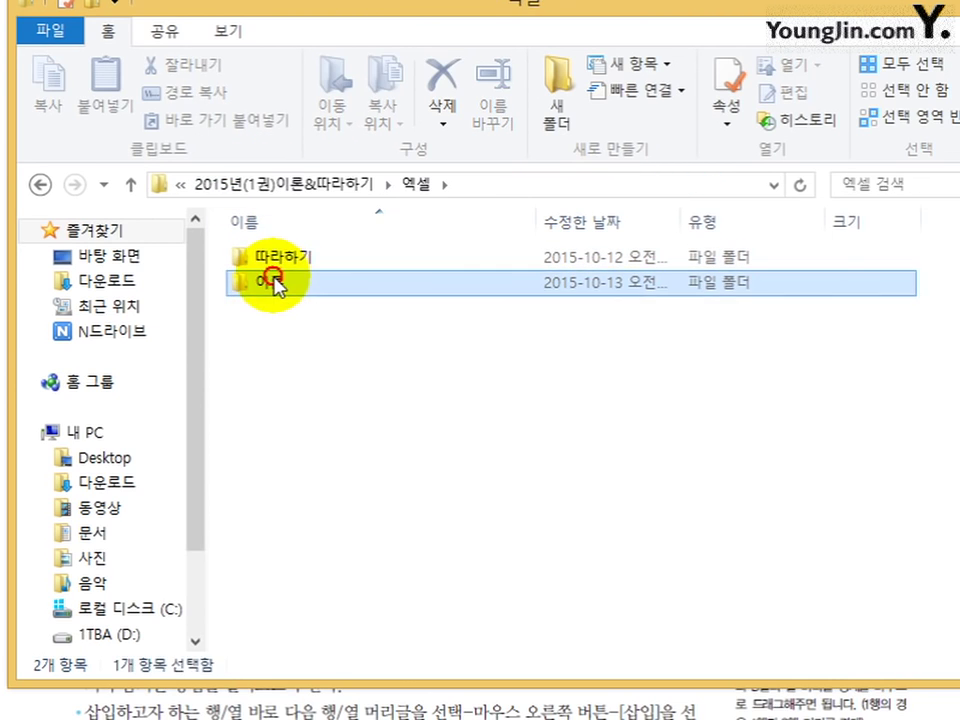
{"action": "double_click", "coordinate": [264, 282]}
{"action": "left_click", "coordinate": [274, 260]}
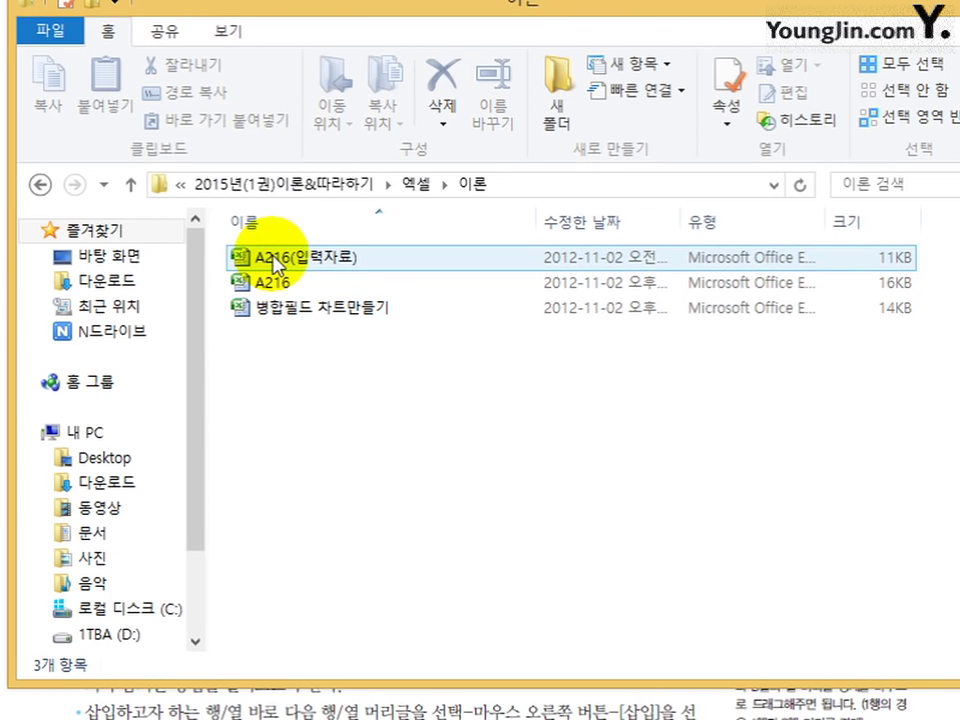
{"action": "double_click", "coordinate": [274, 259]}
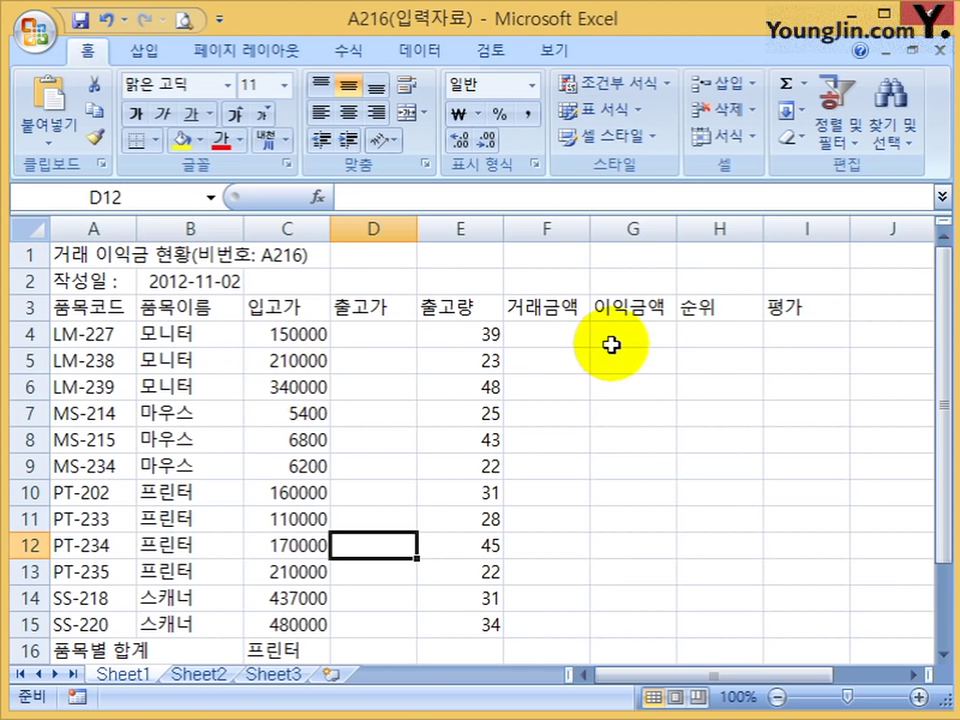
- Minimize the ribbon and move the 출고량 range E3:E15 so it is inserted ahead of the 출고가 cells
{"action": "left_click", "coordinate": [258, 311]}
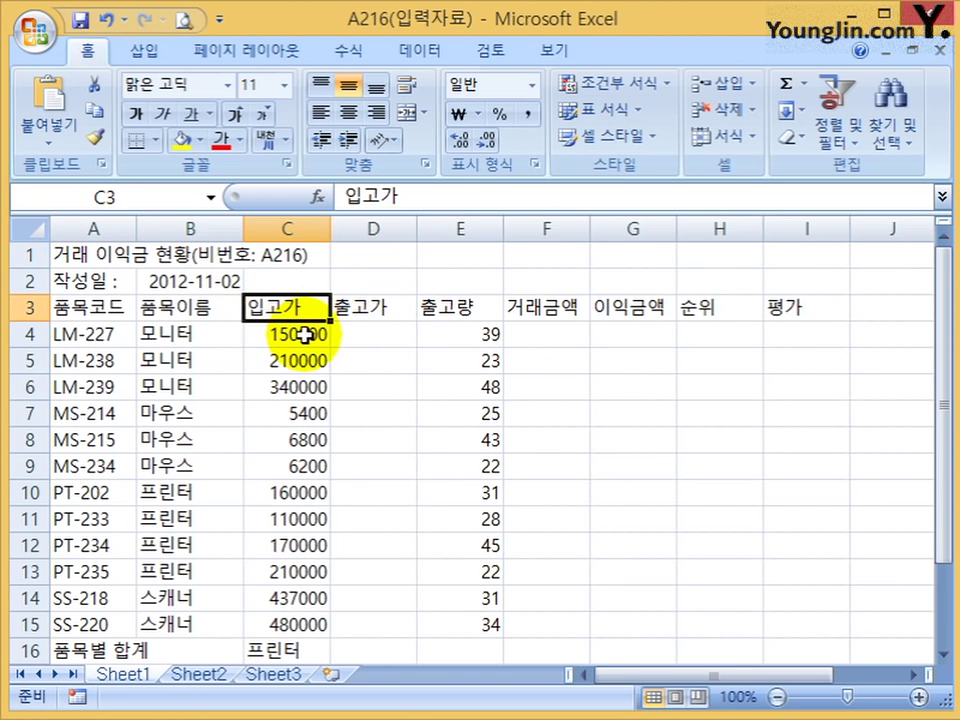
{"action": "double_click", "coordinate": [85, 45]}
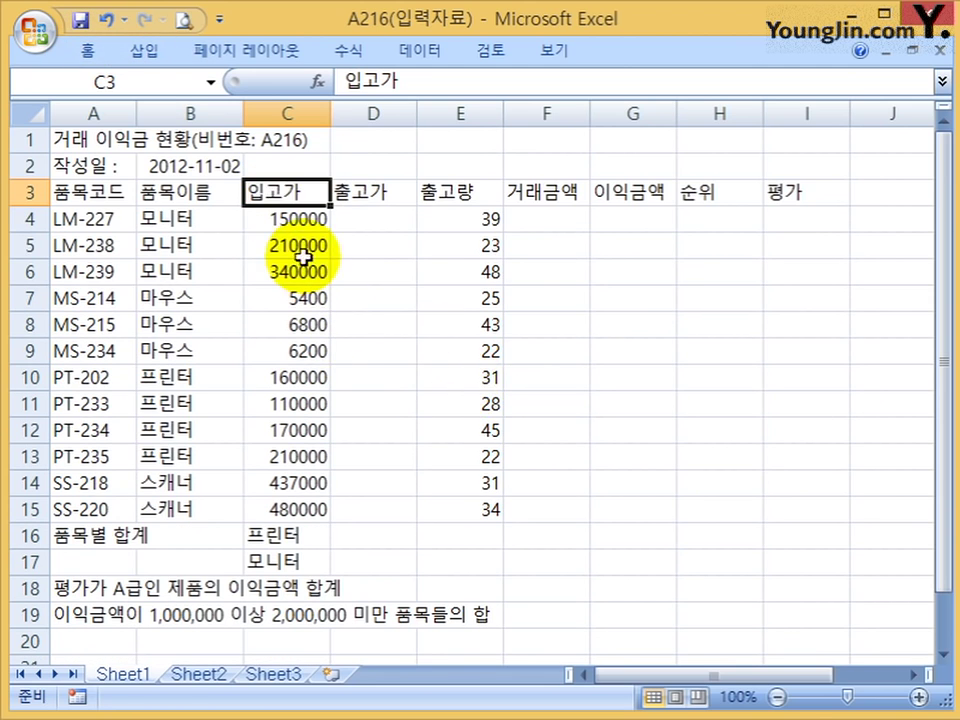
{"action": "left_click_drag", "start_coordinate": [490, 190], "coordinate": [489, 512]}
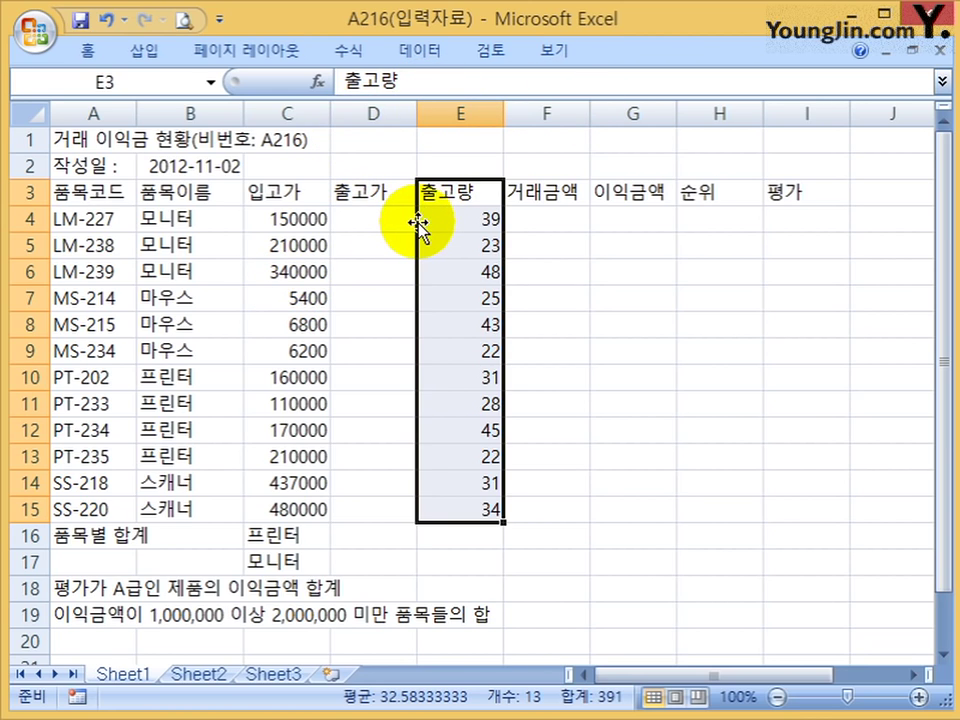
{"action": "left_click_drag", "start_coordinate": [429, 195], "coordinate": [452, 512]}
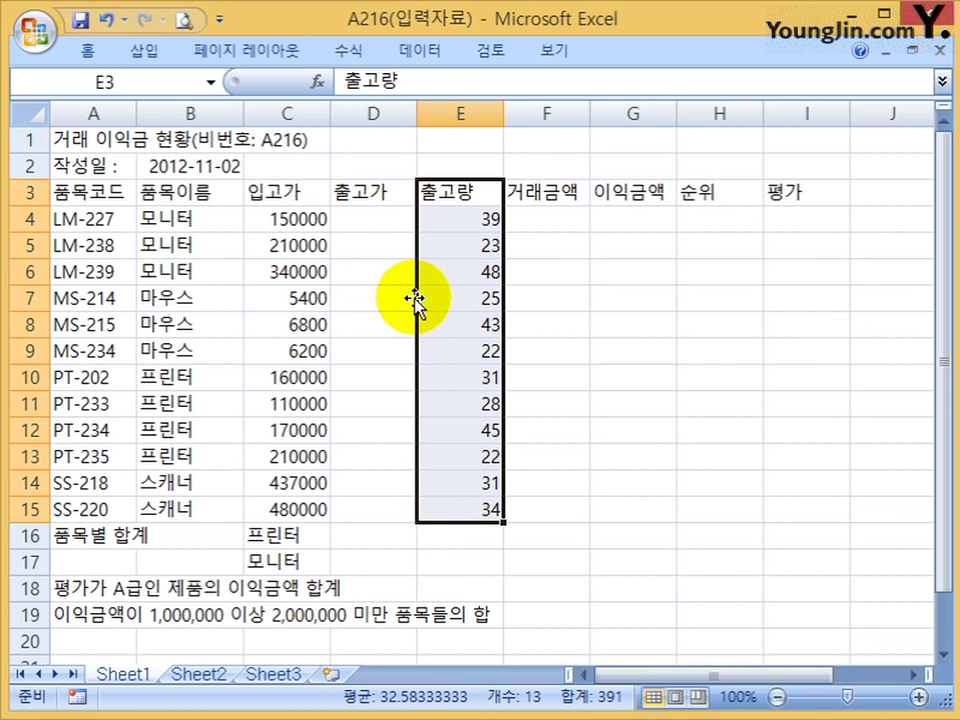
{"action": "left_click_drag", "start_coordinate": [414, 299], "coordinate": [345, 308]}
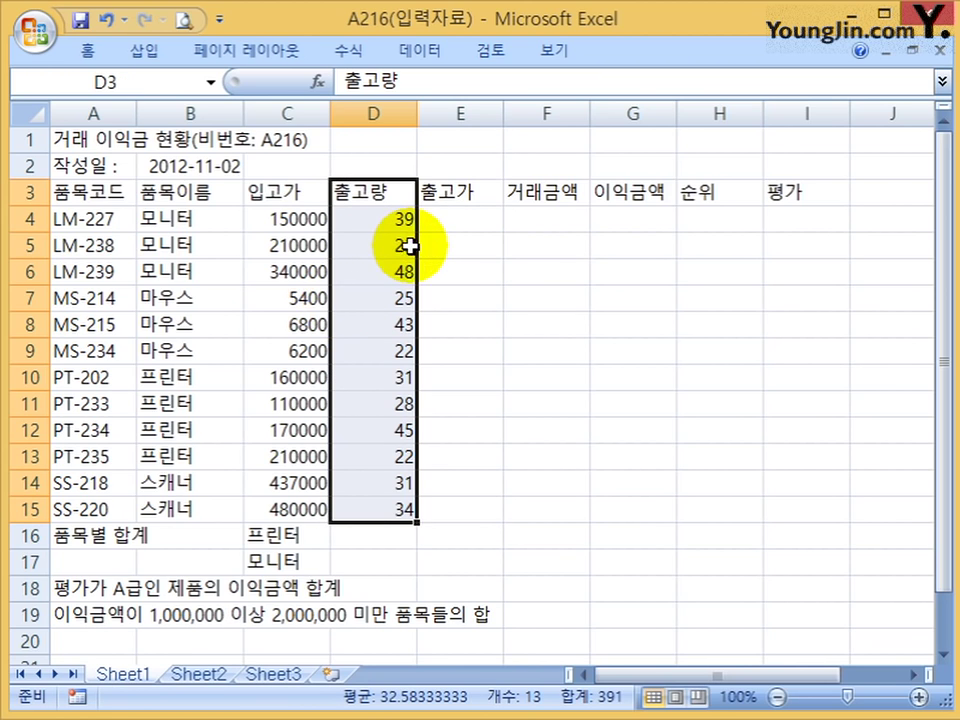
- Insert the 출고량 range between 이익금액 and 순위, and return it to D3:D15 ahead of 출고가
{"action": "mouse_move", "coordinate": [418, 250]}
{"action": "left_mouse_down"}
{"action": "mouse_move", "coordinate": [619, 245]}
{"action": "mouse_move", "coordinate": [676, 215]}
{"action": "mouse_move", "coordinate": [690, 272]}
{"action": "mouse_move", "coordinate": [690, 251]}
{"action": "left_mouse_up"}
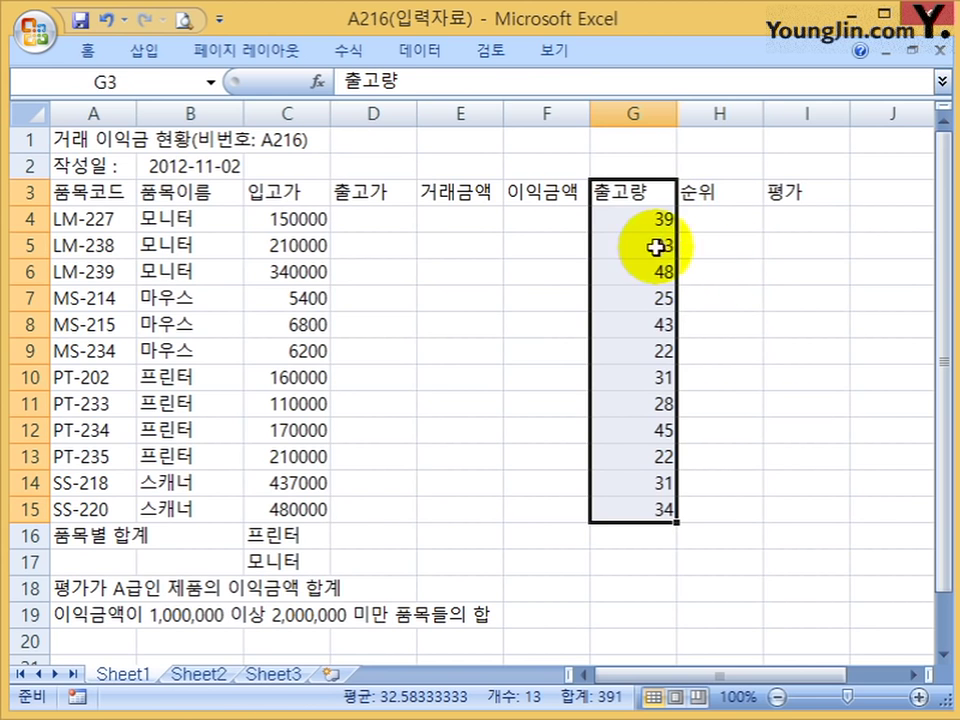
{"action": "left_click_drag", "start_coordinate": [597, 237], "coordinate": [369, 264]}
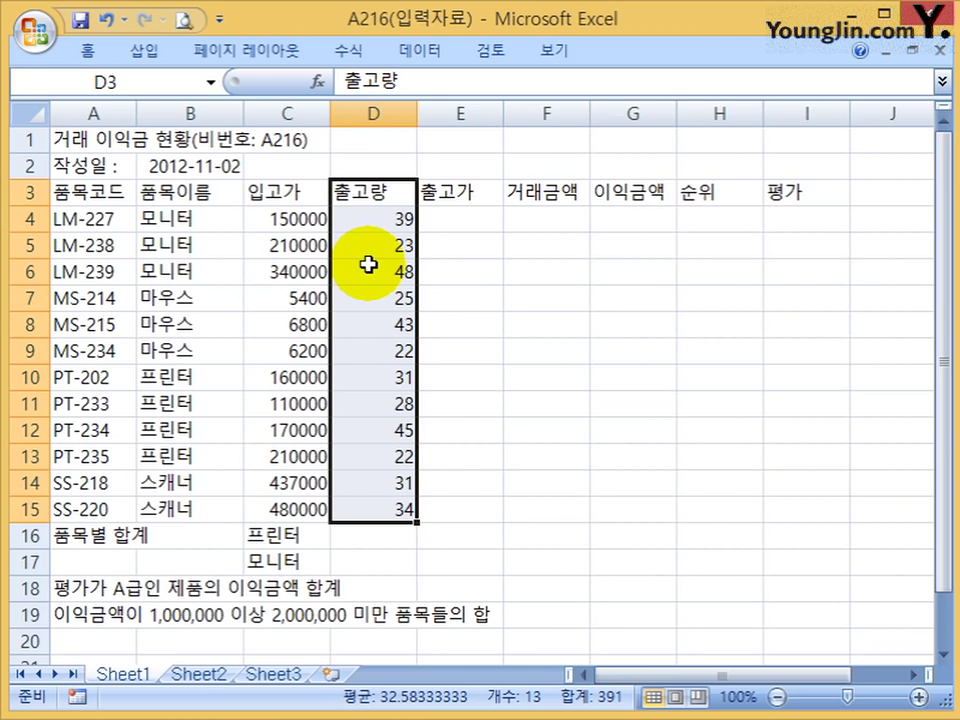
- Move the 입고가 range C3:C15 so it is inserted between 출고량 and 출고가
{"action": "left_click_drag", "start_coordinate": [300, 193], "coordinate": [320, 506]}
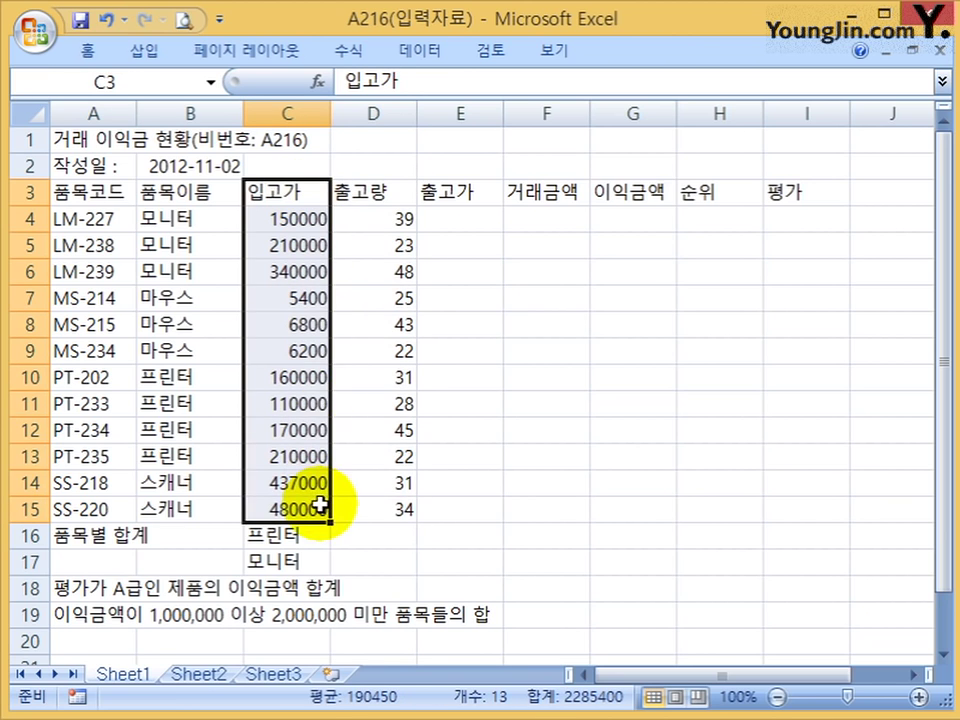
{"action": "left_click_drag", "start_coordinate": [330, 297], "coordinate": [431, 296]}
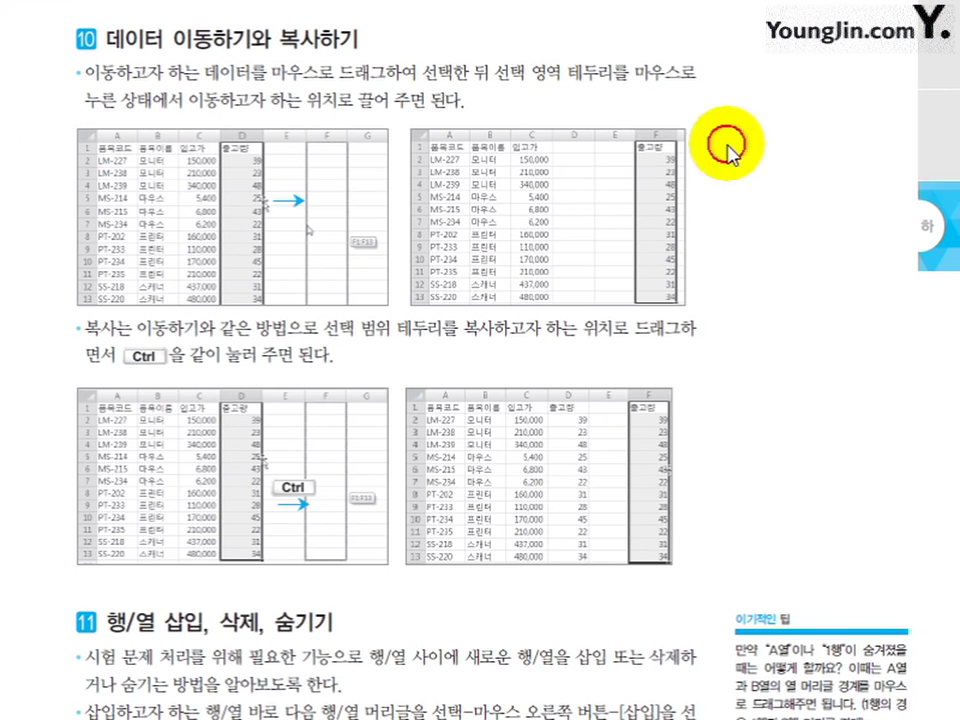
- Move the 입고가 values in D9:D14 up one row to start at D8, and move the D15 value into D14
{"action": "left_click", "coordinate": [555, 410]}
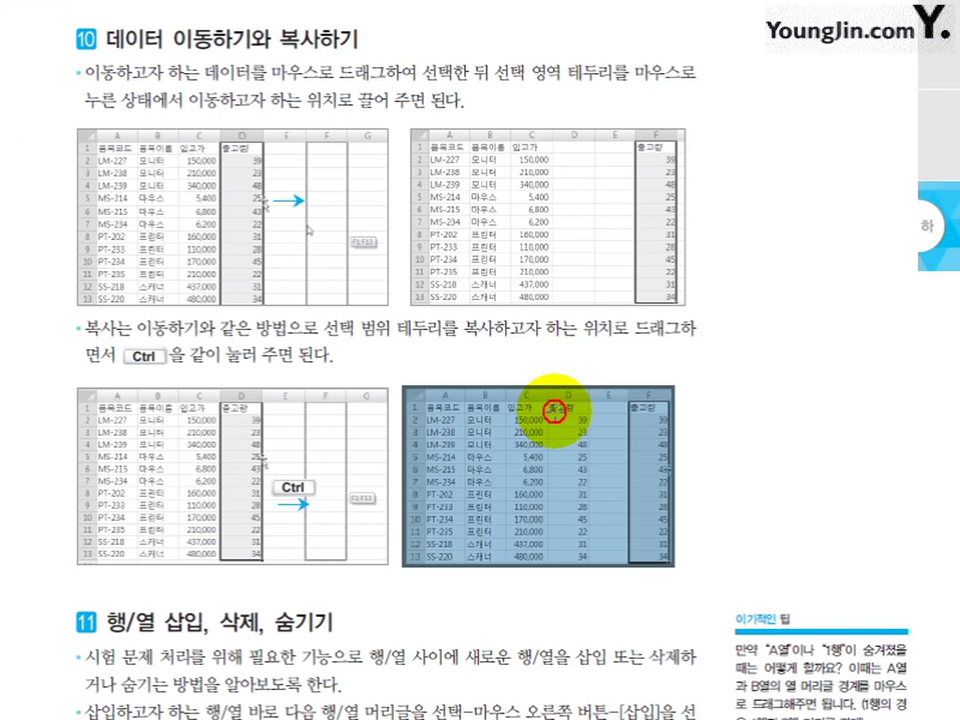
{"action": "scroll", "coordinate": [476, 463], "scroll_direction": "down", "scroll_amount": 4}
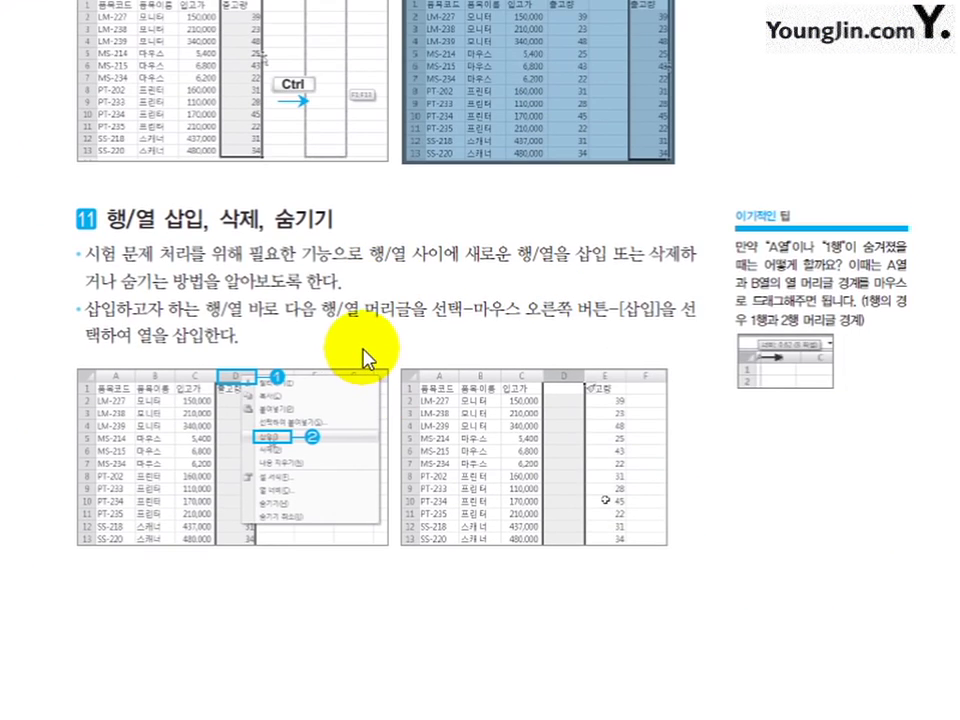
{"action": "left_click", "coordinate": [361, 290]}
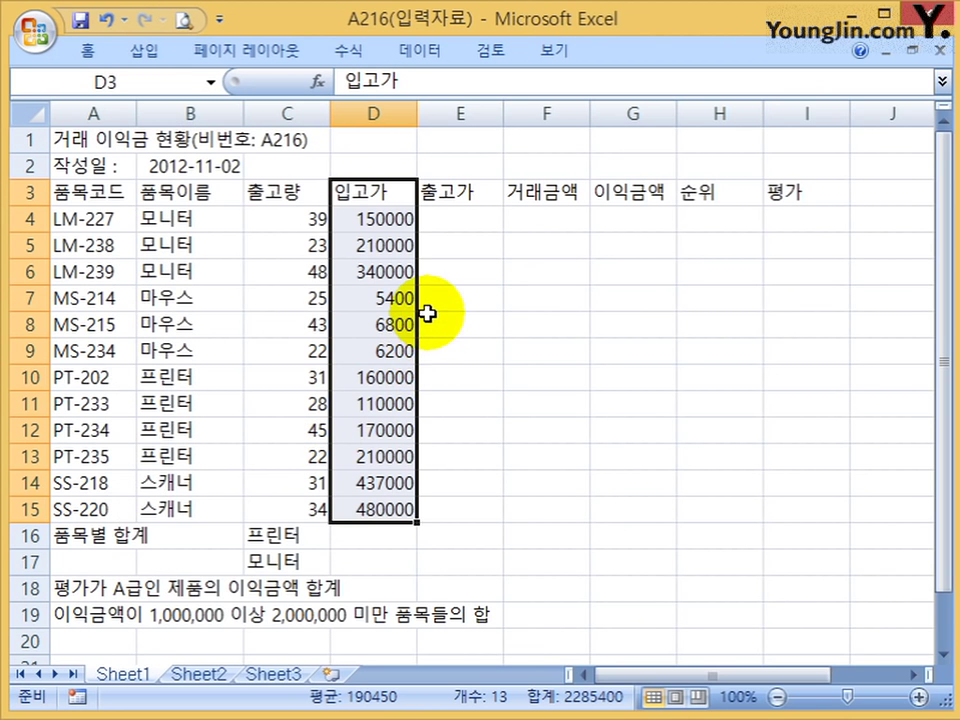
{"action": "left_click", "coordinate": [401, 325]}
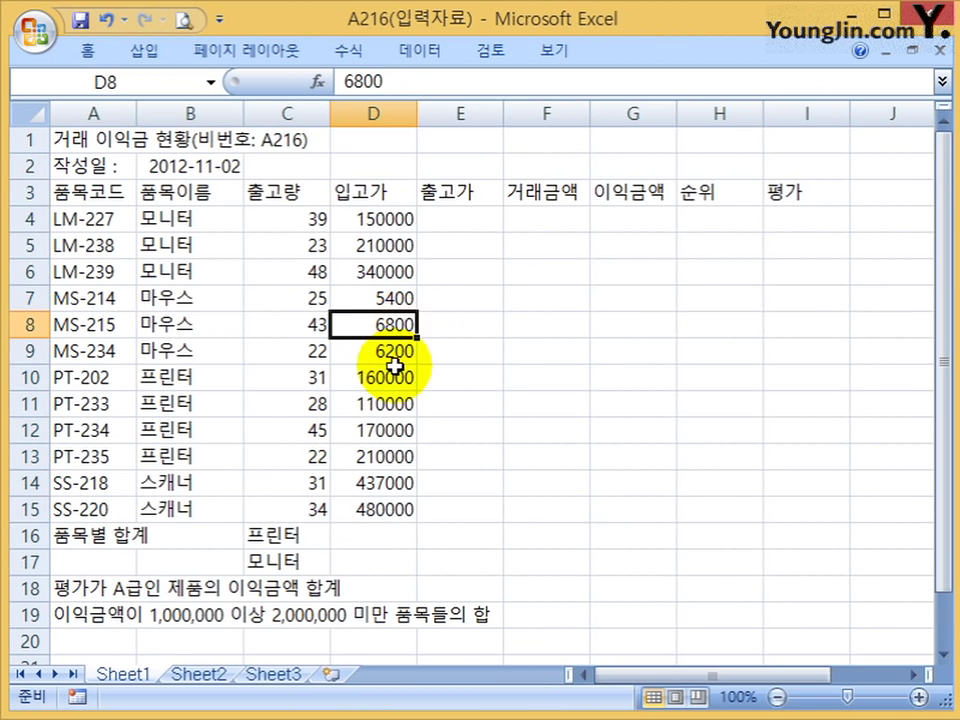
{"action": "left_click_drag", "start_coordinate": [392, 352], "coordinate": [390, 482]}
{"action": "left_click_drag", "start_coordinate": [384, 345], "coordinate": [386, 326]}
{"action": "left_click", "coordinate": [381, 508]}
{"action": "left_click_drag", "start_coordinate": [381, 500], "coordinate": [386, 484]}
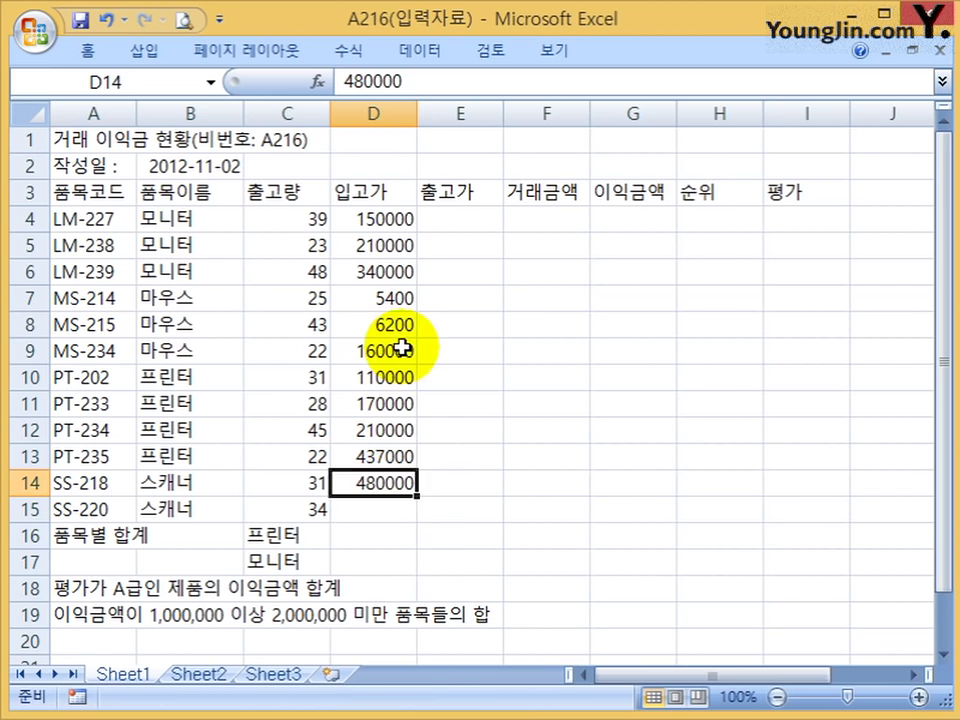
- Insert a blank cell at D8 with the option that shifts the existing cells down (셀을 아래로 밀기)
{"action": "left_click", "coordinate": [397, 322]}
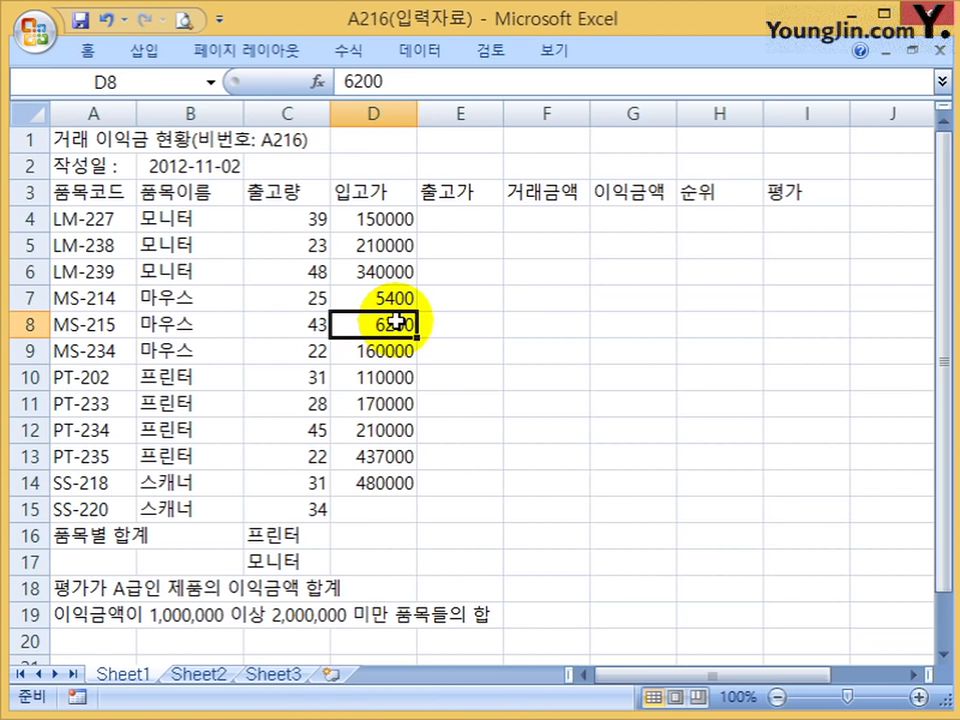
{"action": "left_click_drag", "start_coordinate": [397, 322], "coordinate": [373, 497]}
{"action": "left_click", "coordinate": [401, 347]}
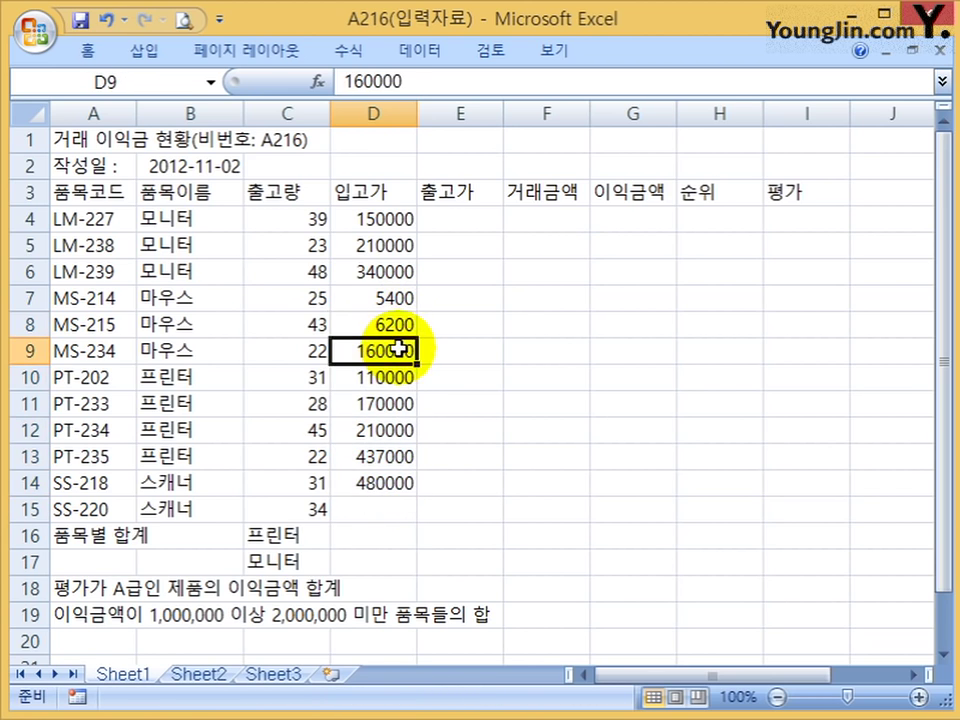
{"action": "left_click", "coordinate": [396, 321]}
{"action": "right_click", "coordinate": [400, 323]}
{"action": "left_click", "coordinate": [497, 452]}
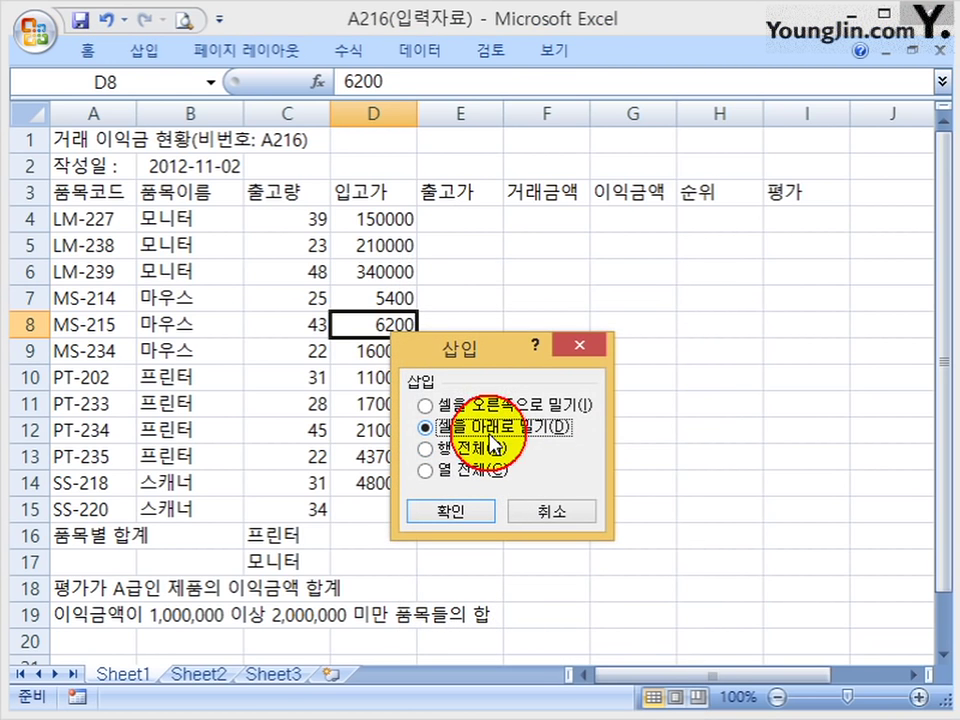
{"action": "left_click", "coordinate": [451, 510]}
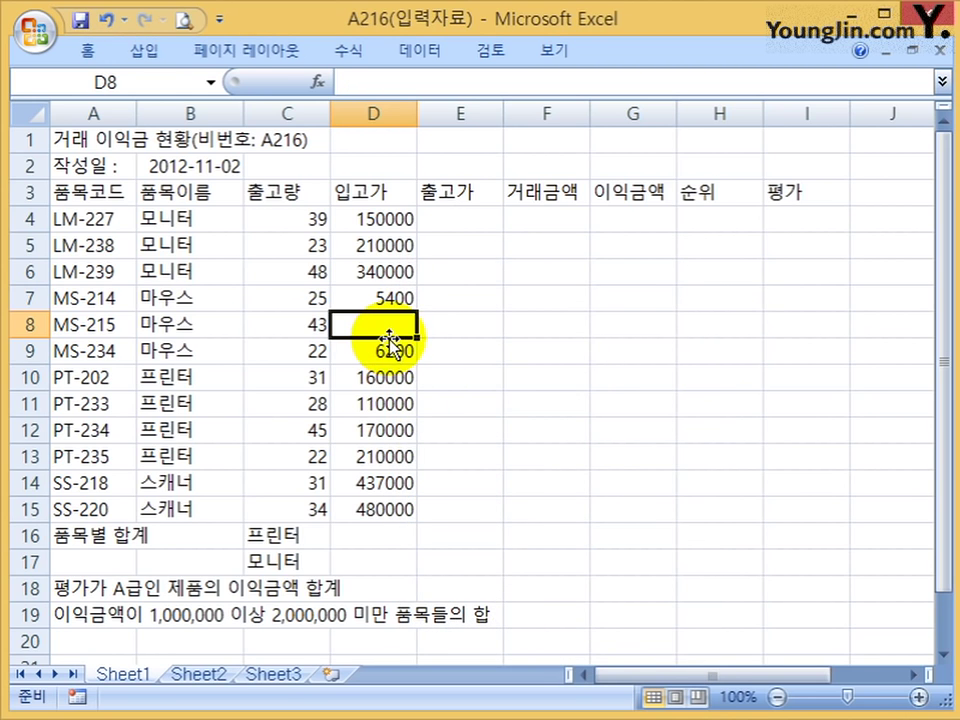
- Insert a blank column before the 입고가 column D, and delete the inserted column
{"action": "left_click", "coordinate": [375, 111]}
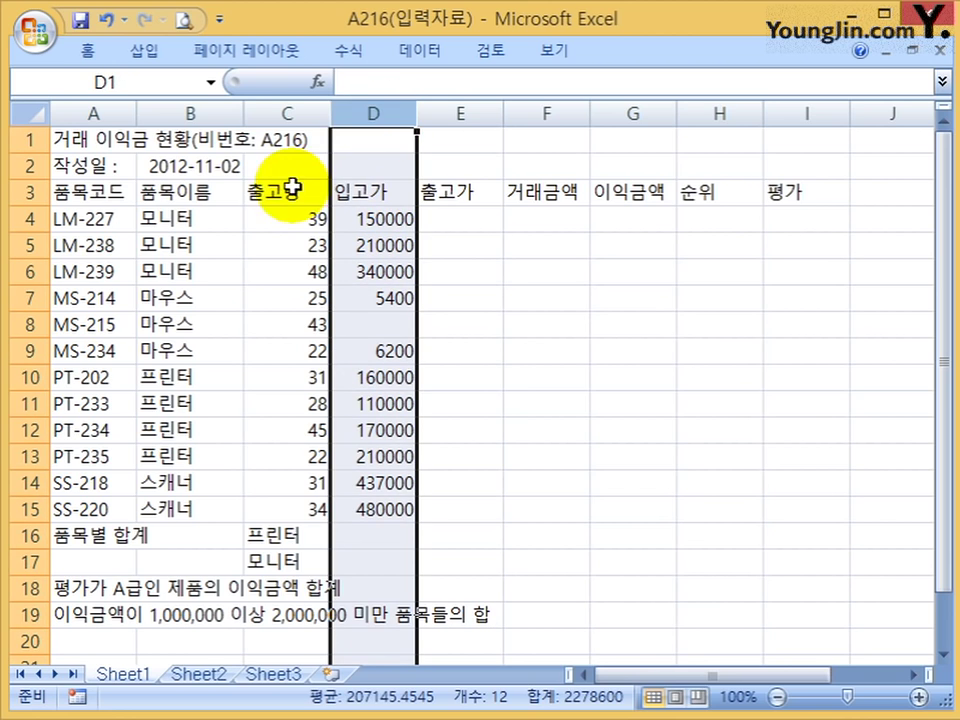
{"action": "right_click", "coordinate": [375, 115]}
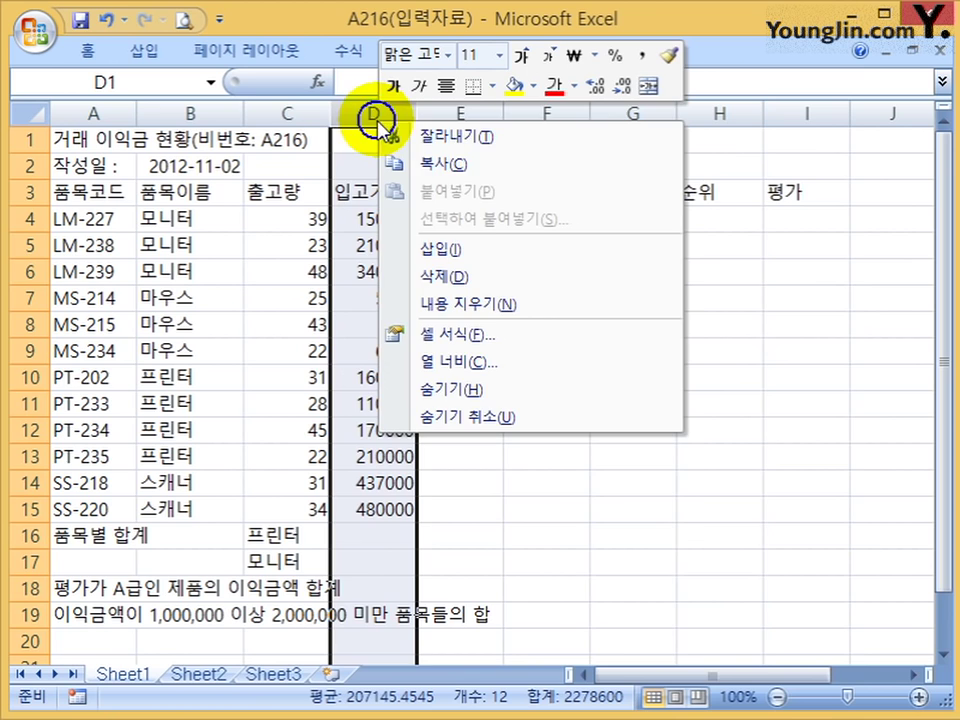
{"action": "left_click", "coordinate": [435, 248]}
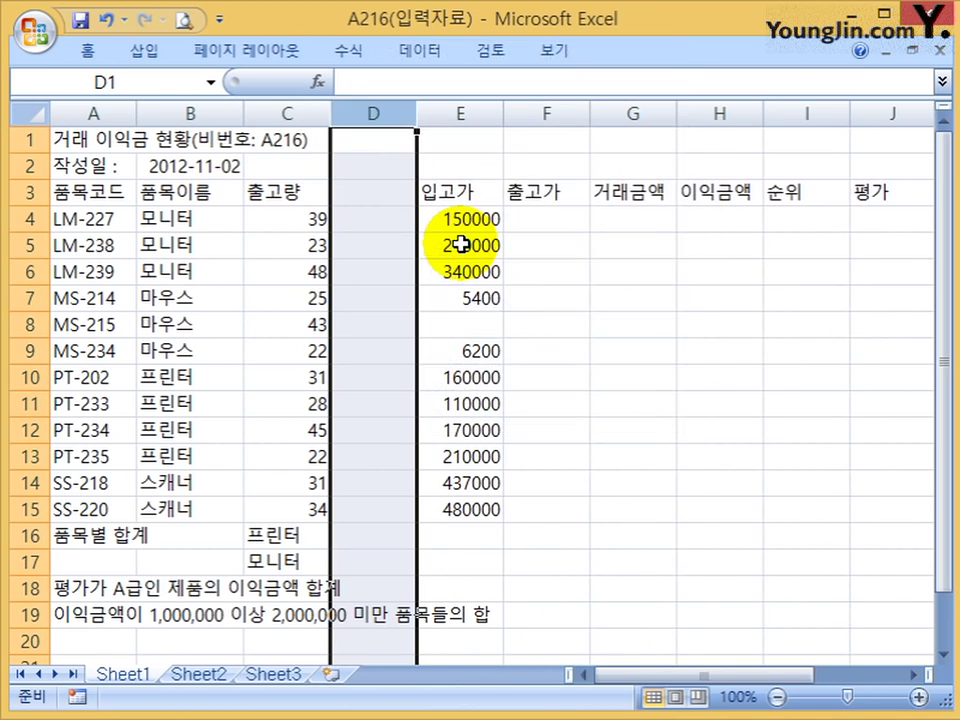
{"action": "right_click", "coordinate": [378, 113]}
{"action": "left_click", "coordinate": [488, 278]}
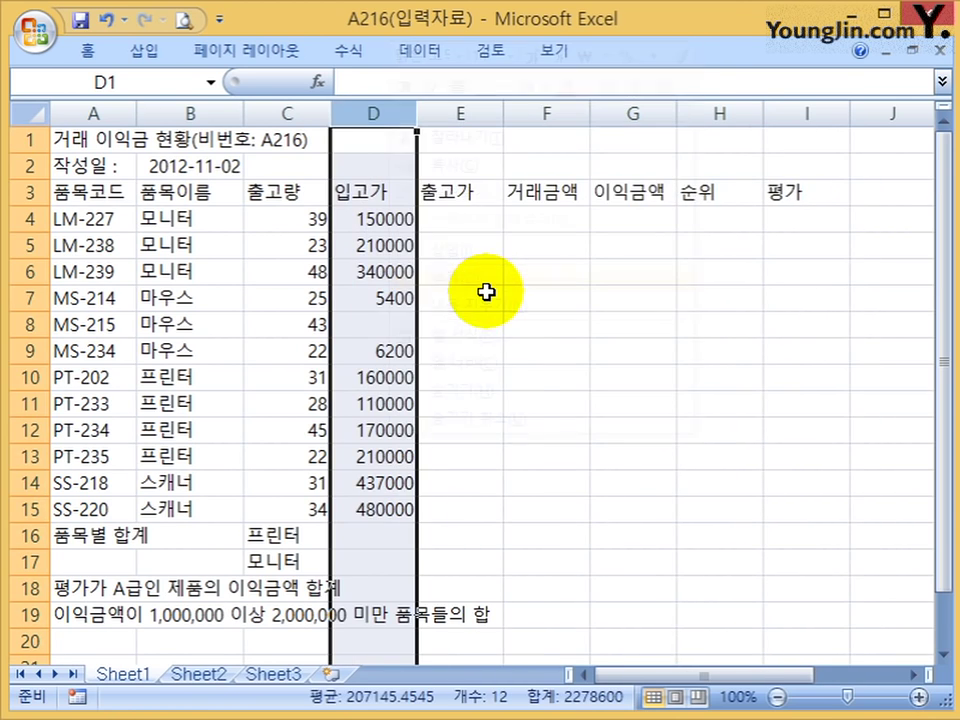
- Insert a blank row above the LM-239 row 6, and delete the inserted row
{"action": "left_click", "coordinate": [26, 272]}
{"action": "right_click", "coordinate": [26, 272]}
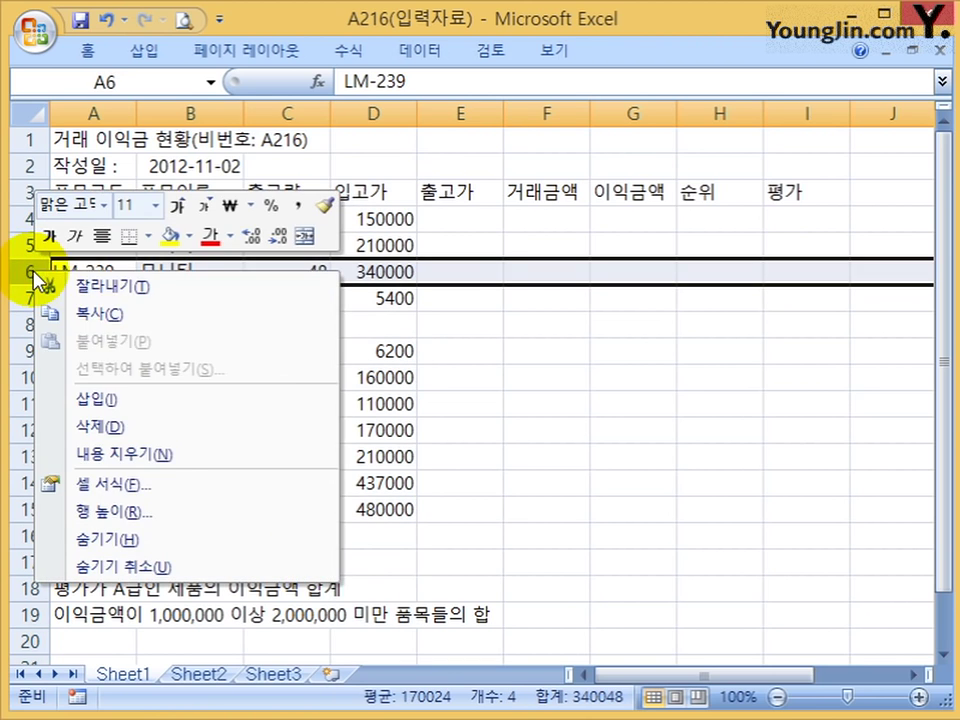
{"action": "left_click", "coordinate": [105, 398]}
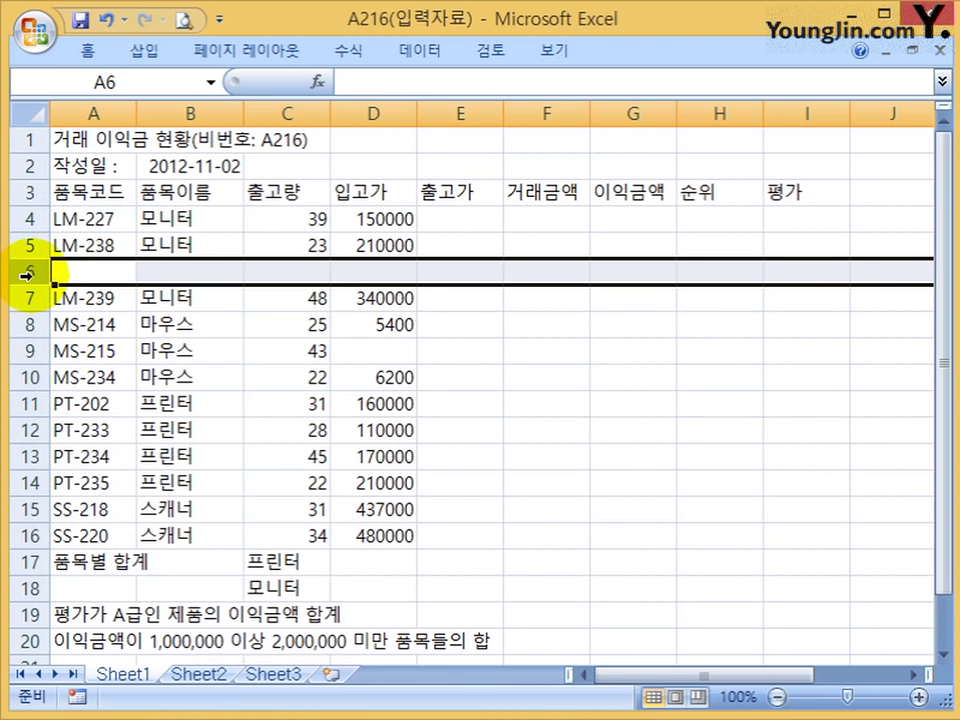
{"action": "right_click", "coordinate": [30, 272]}
{"action": "left_click", "coordinate": [107, 428]}
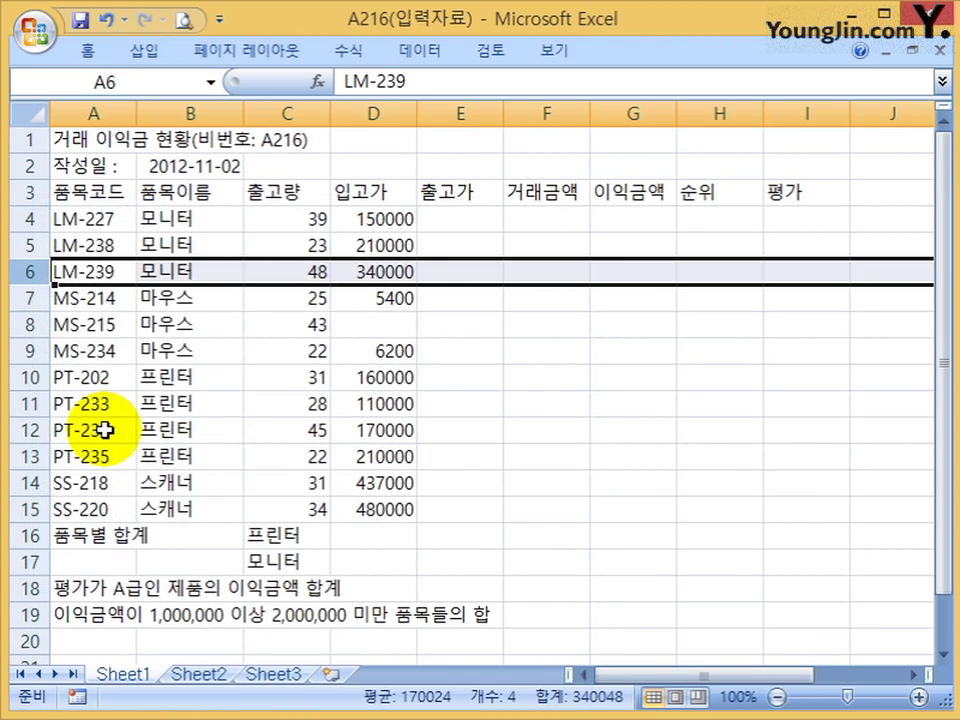
{"action": "left_click", "coordinate": [380, 325]}
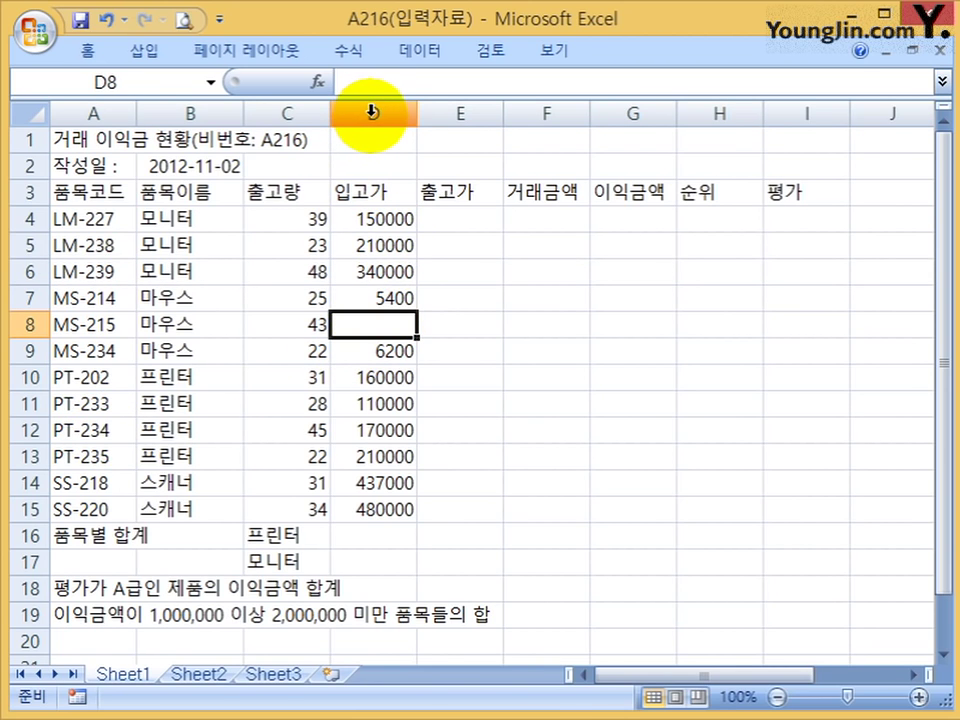
- Hide columns C and D, which hold 출고량 and 입고가
{"action": "left_click_drag", "start_coordinate": [372, 112], "coordinate": [460, 113]}
{"action": "left_click_drag", "start_coordinate": [288, 112], "coordinate": [407, 112]}
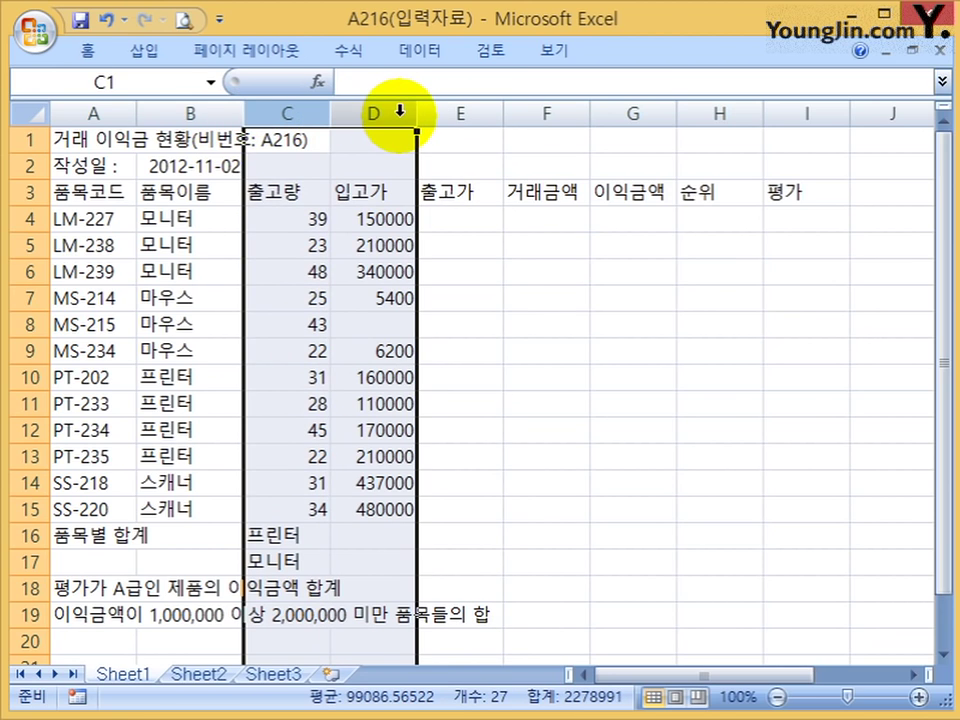
{"action": "left_click_drag", "start_coordinate": [279, 113], "coordinate": [377, 113]}
{"action": "right_click", "coordinate": [377, 113]}
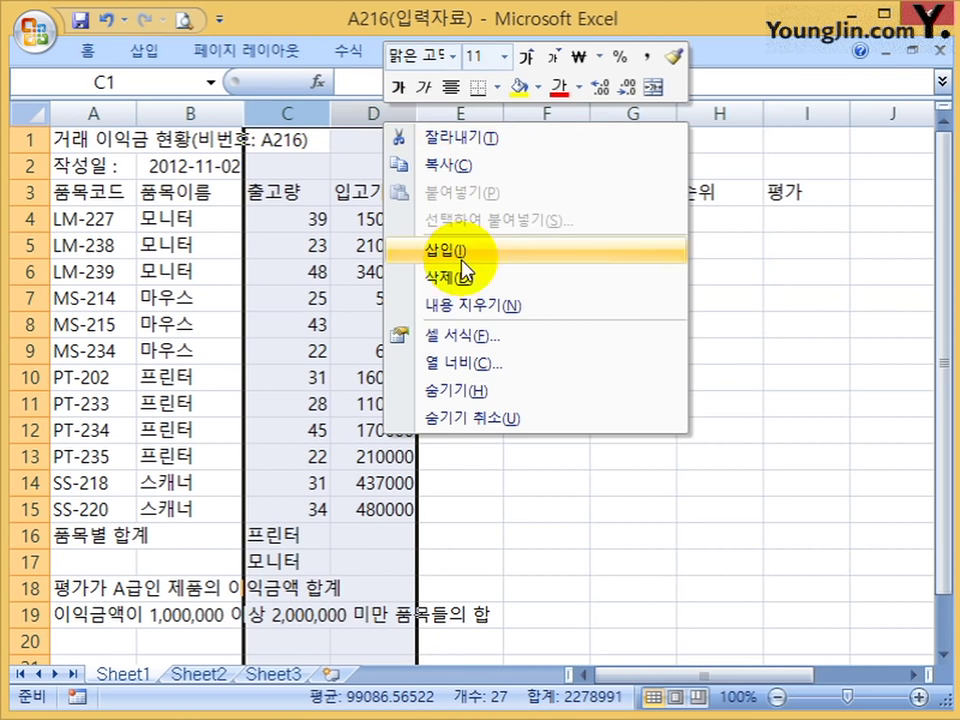
{"action": "left_click", "coordinate": [412, 391]}
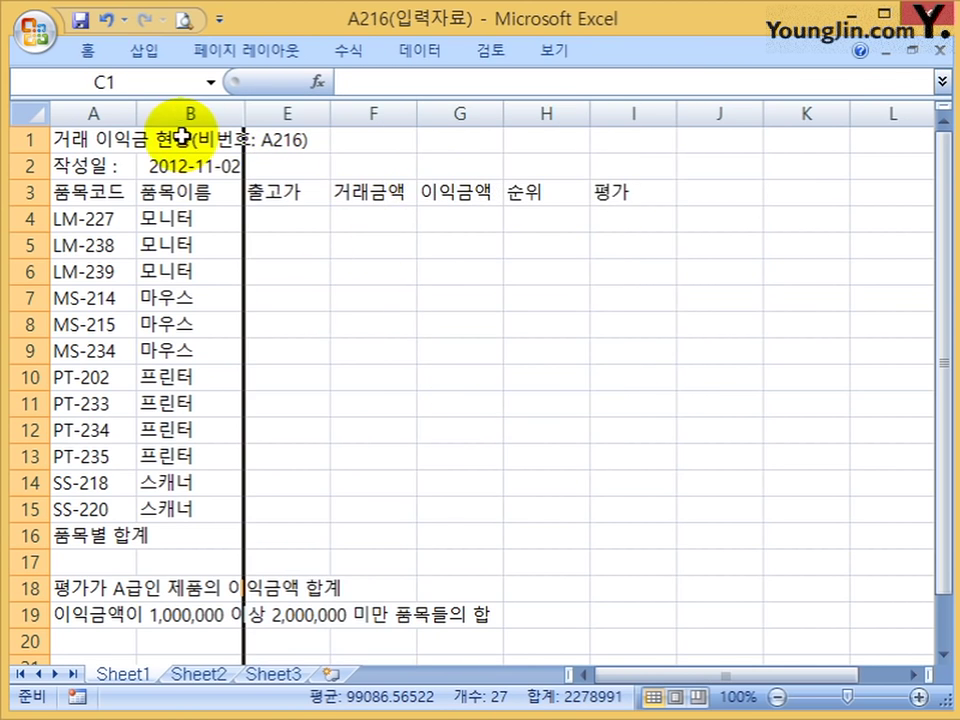
- Unhide the hidden columns between B and E
{"action": "left_click_drag", "start_coordinate": [186, 113], "coordinate": [195, 113]}
{"action": "left_click", "coordinate": [307, 114]}
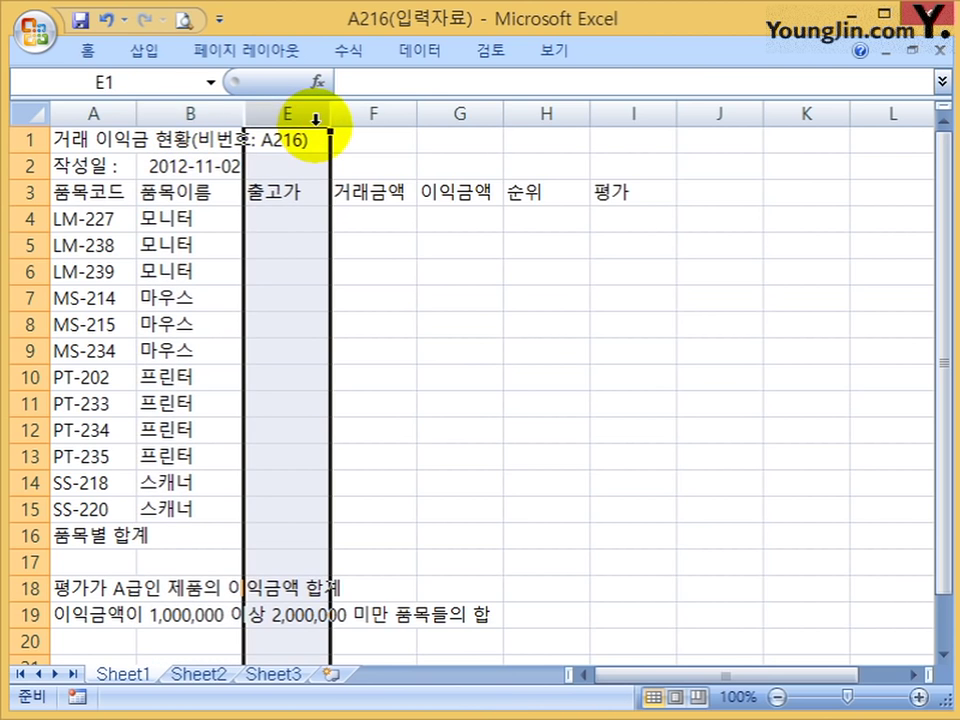
{"action": "left_click", "coordinate": [196, 139]}
{"action": "left_click", "coordinate": [373, 245]}
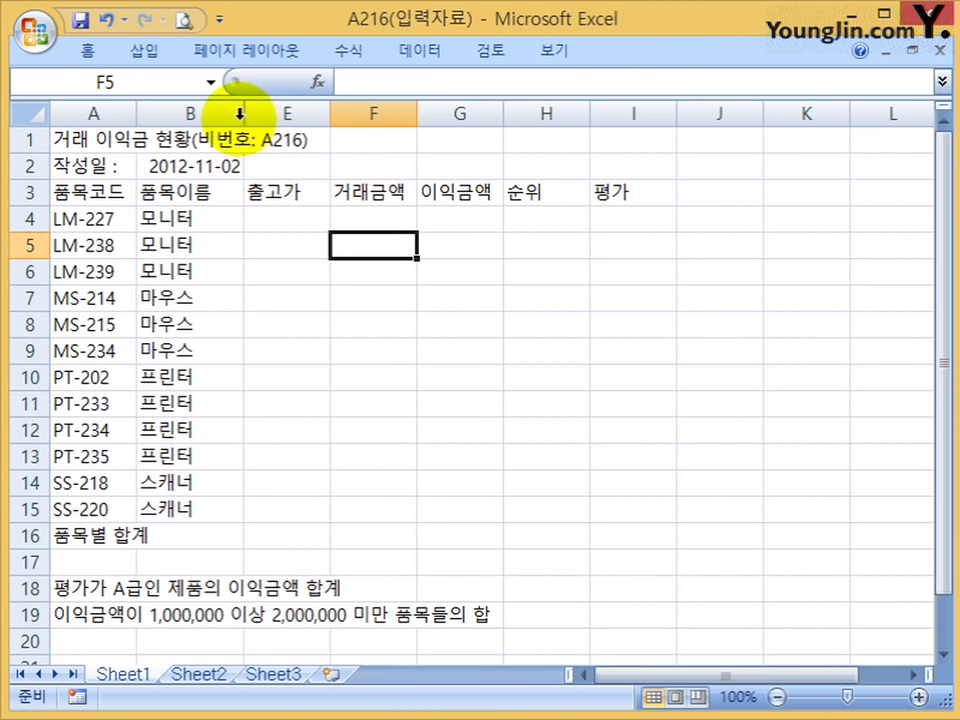
{"action": "left_click_drag", "start_coordinate": [240, 113], "coordinate": [258, 126]}
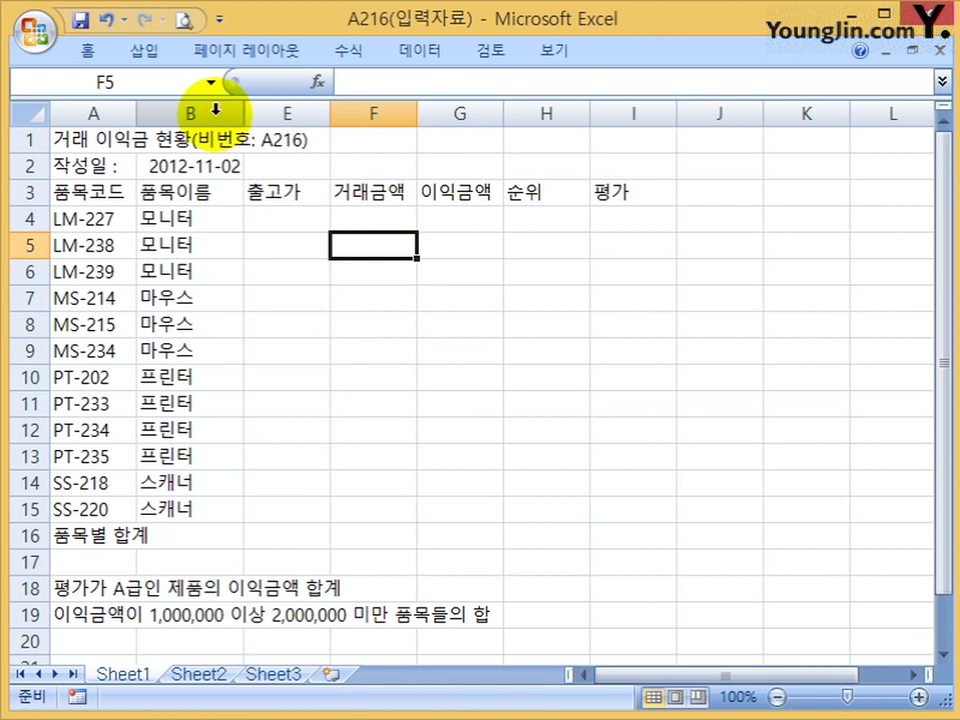
{"action": "left_click_drag", "start_coordinate": [214, 113], "coordinate": [283, 112]}
{"action": "right_click", "coordinate": [281, 111]}
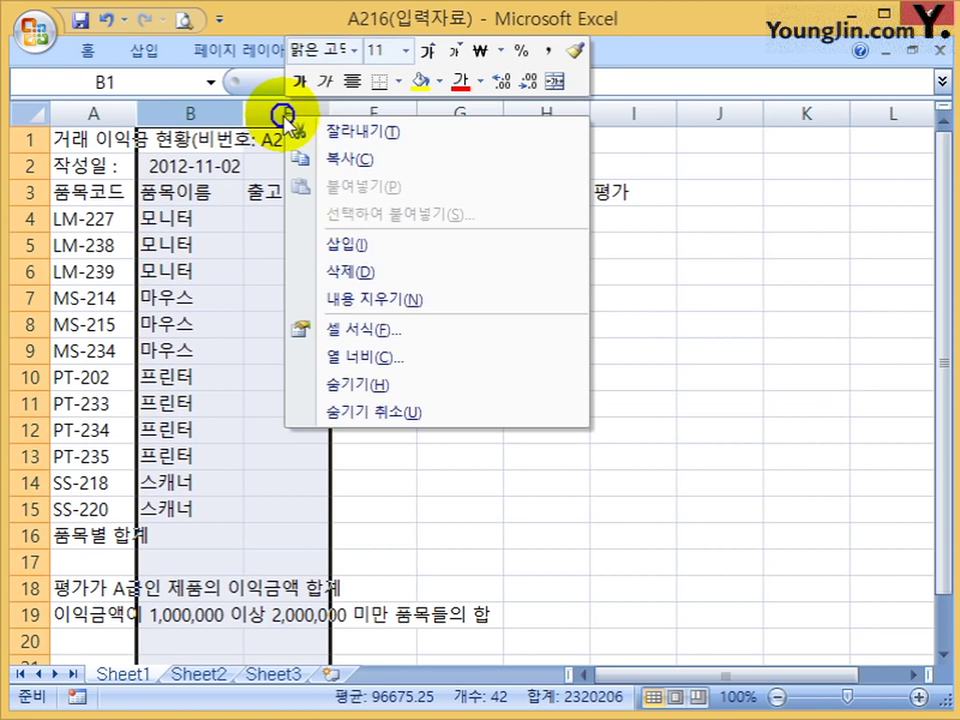
{"action": "left_click", "coordinate": [383, 408]}
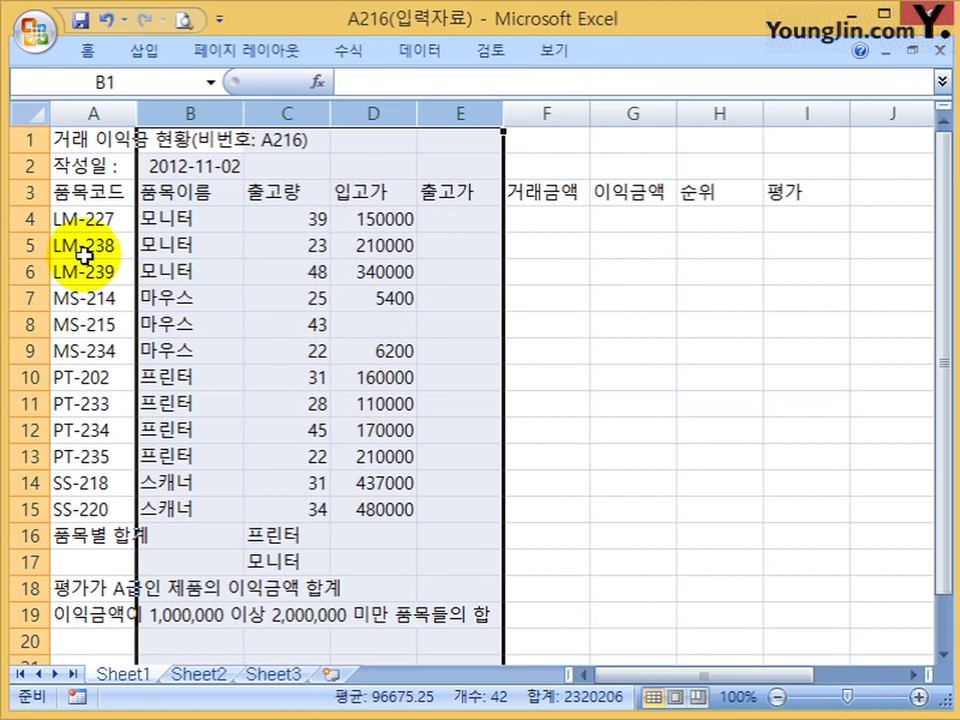
- Hide rows 5 through 8 of the product list
{"action": "left_click_drag", "start_coordinate": [22, 245], "coordinate": [36, 327]}
{"action": "right_click", "coordinate": [42, 327]}
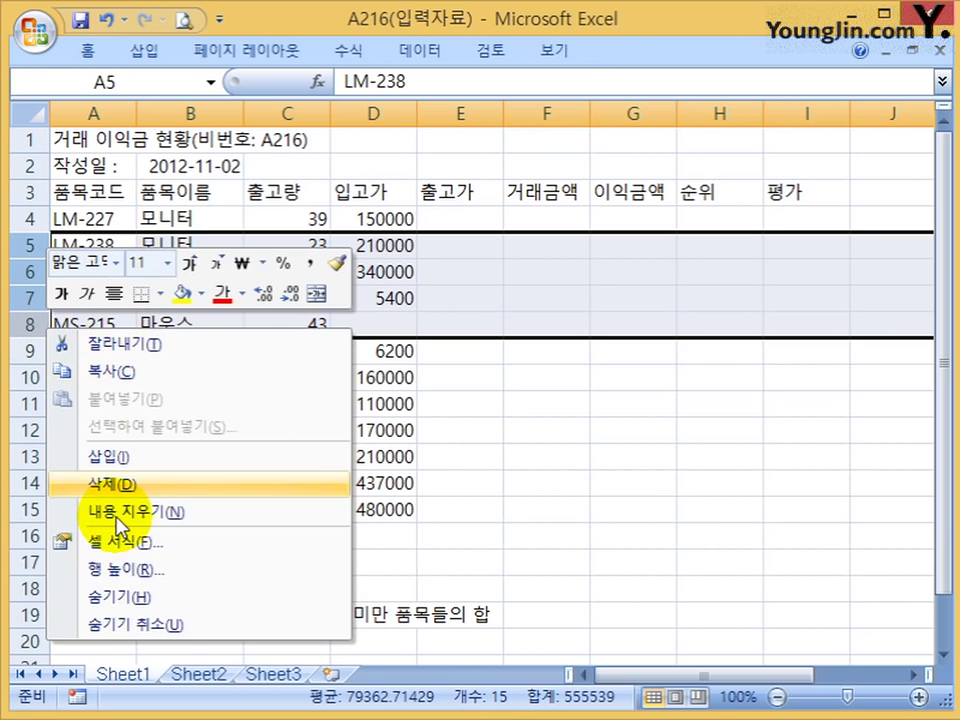
{"action": "left_click", "coordinate": [133, 604]}
- Unhide the hidden rows by selecting rows 4 through 10 around them
{"action": "left_click_drag", "start_coordinate": [19, 210], "coordinate": [28, 279]}
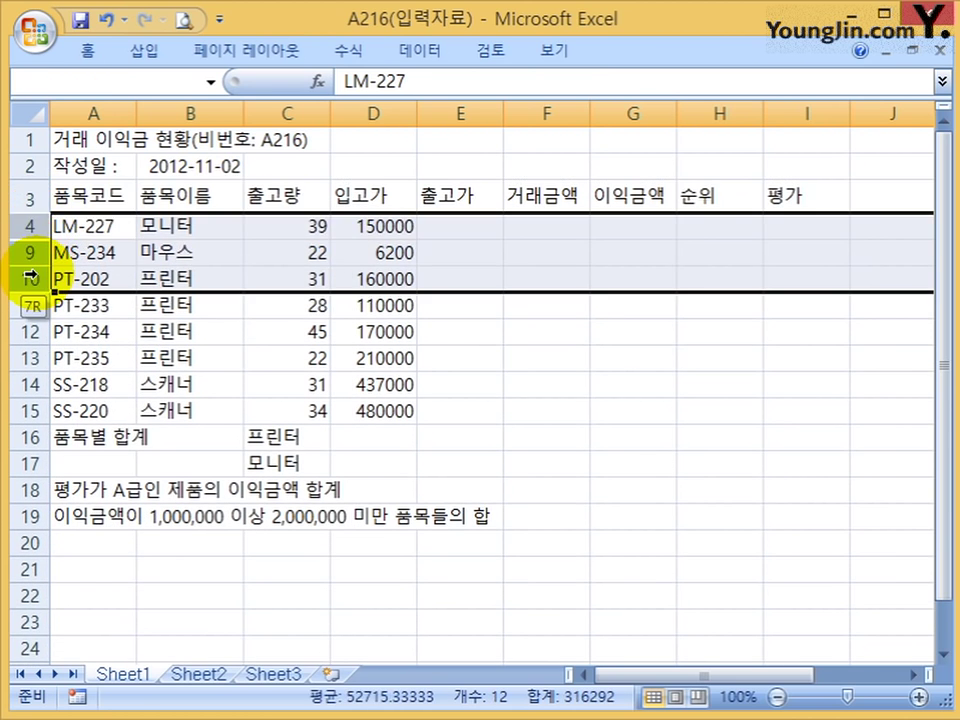
{"action": "right_click", "coordinate": [36, 254]}
{"action": "left_click", "coordinate": [133, 560]}
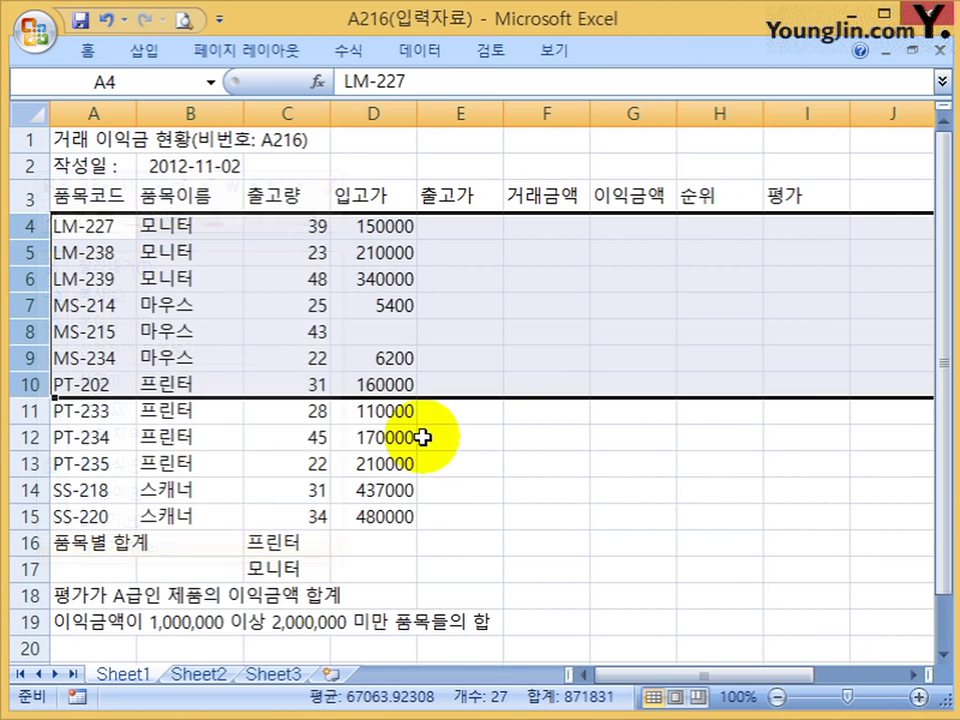
{"action": "left_click", "coordinate": [440, 410]}
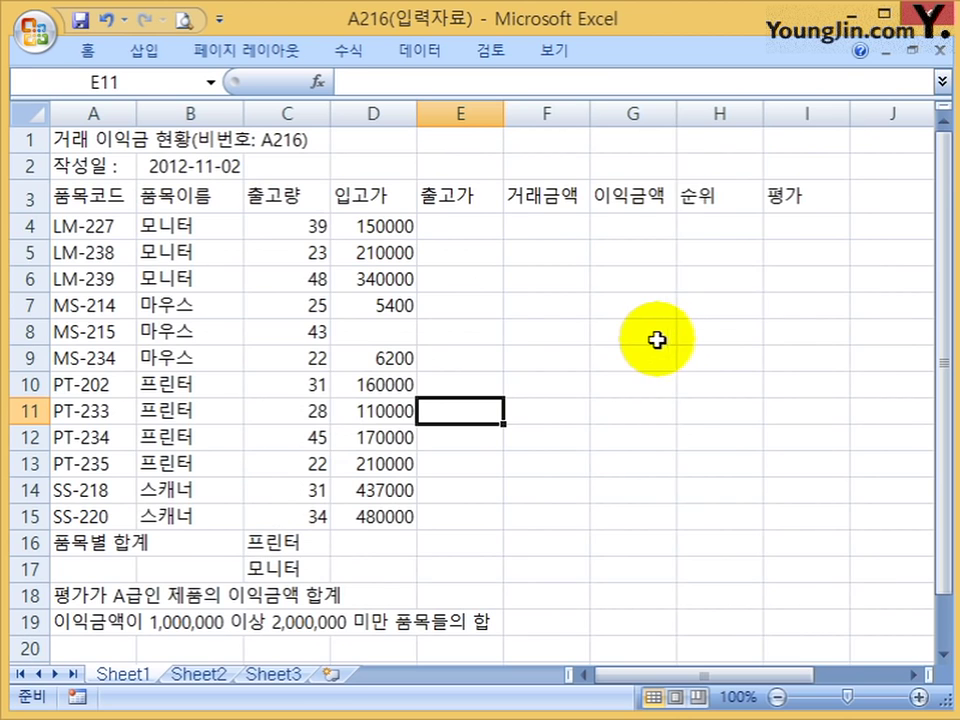
- Close the A216(입력자료) workbook without saving its changes and open the A216 workbook from the 이론 folder
{"action": "left_click", "coordinate": [940, 49]}
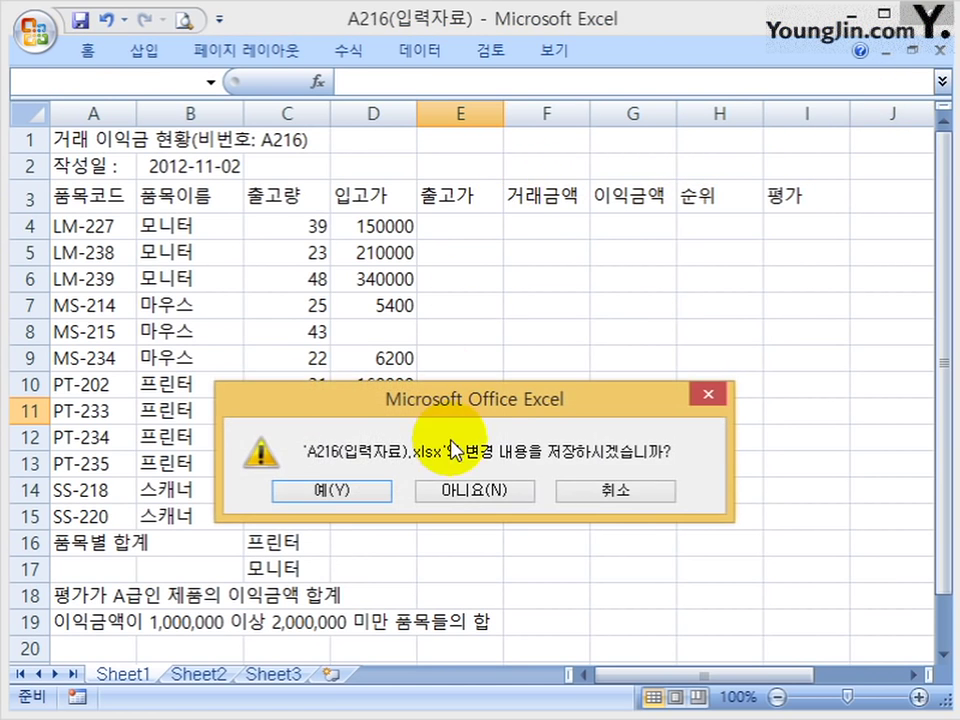
{"action": "left_click", "coordinate": [452, 488]}
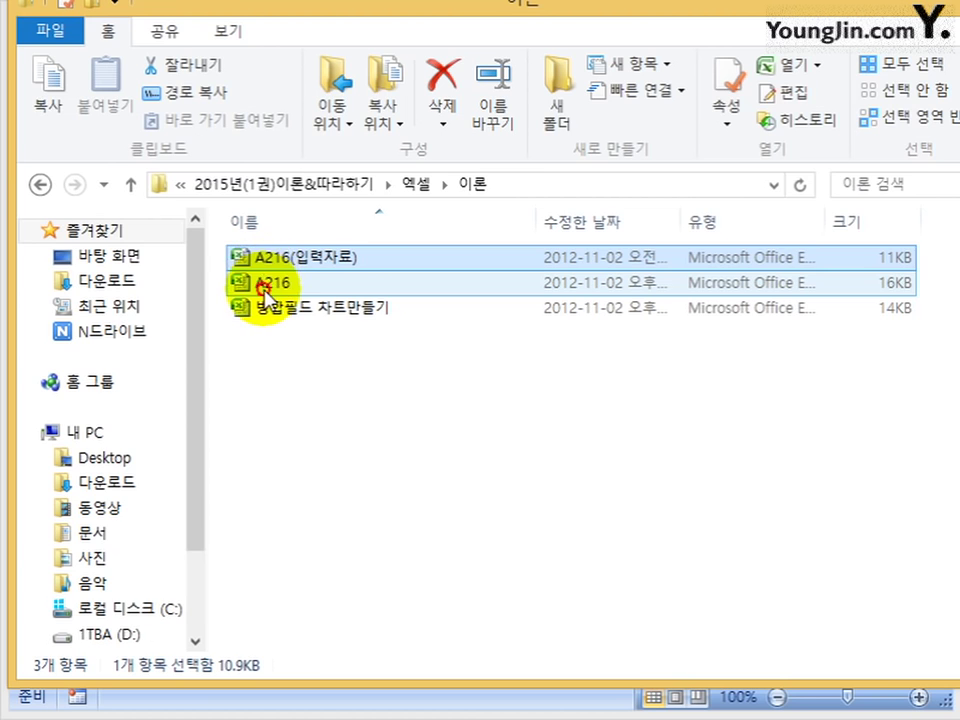
{"action": "double_click", "coordinate": [263, 288]}
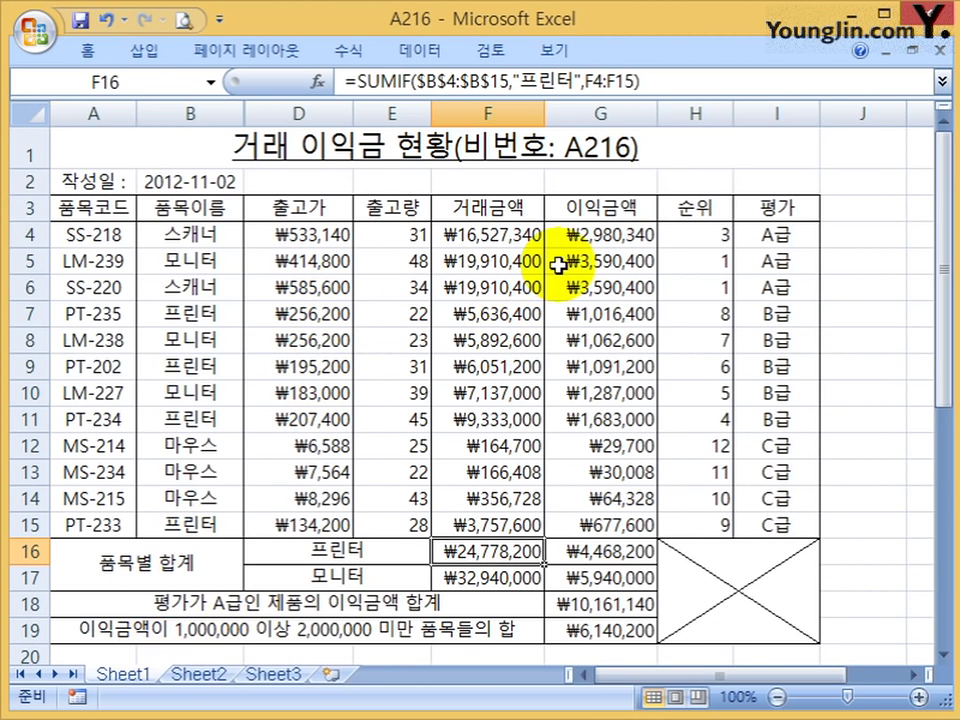
- Look over the completed table and chart in the A216 workbook, and close it
{"action": "scroll", "coordinate": [553, 386], "scroll_direction": "down", "scroll_amount": 5}
{"action": "scroll", "coordinate": [266, 583], "scroll_direction": "up", "scroll_amount": 5}
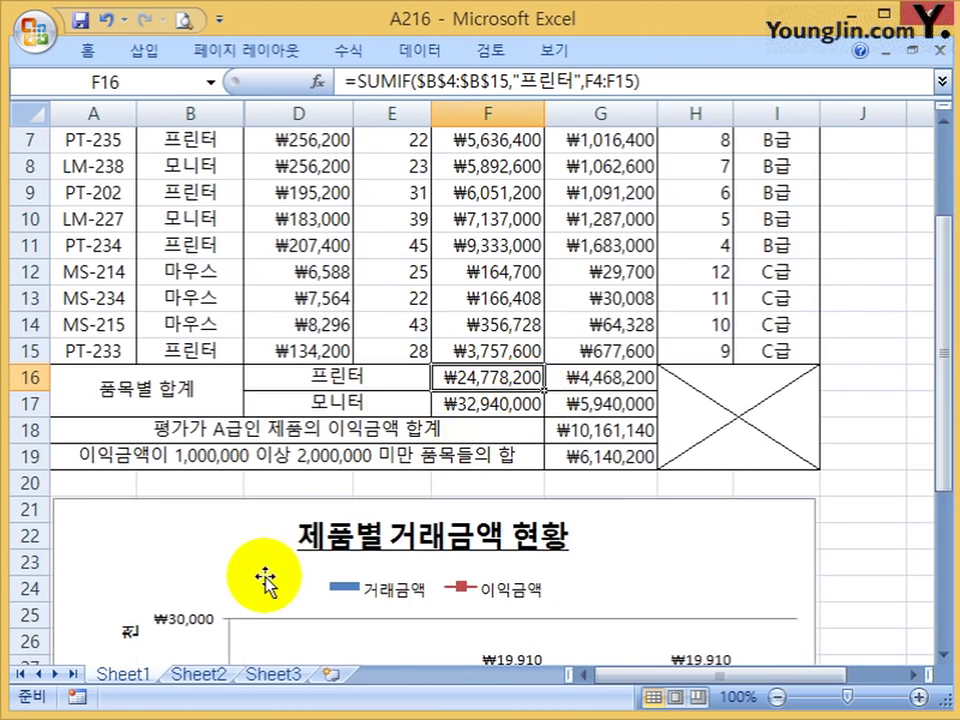
{"action": "left_click", "coordinate": [196, 674]}
{"action": "left_click", "coordinate": [122, 674]}
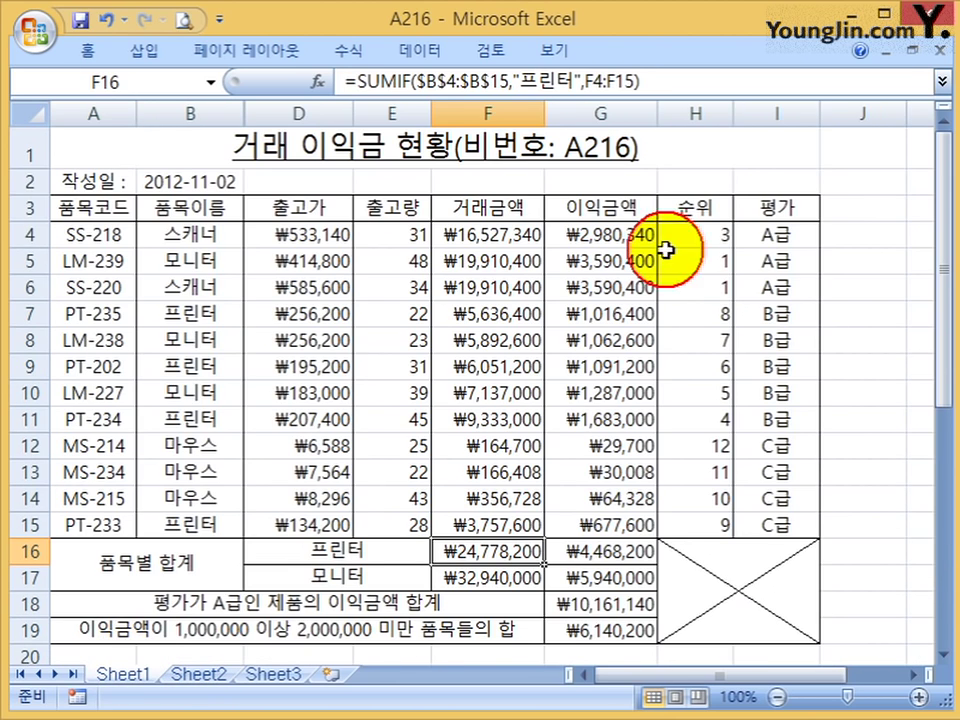
{"action": "left_click", "coordinate": [940, 49]}
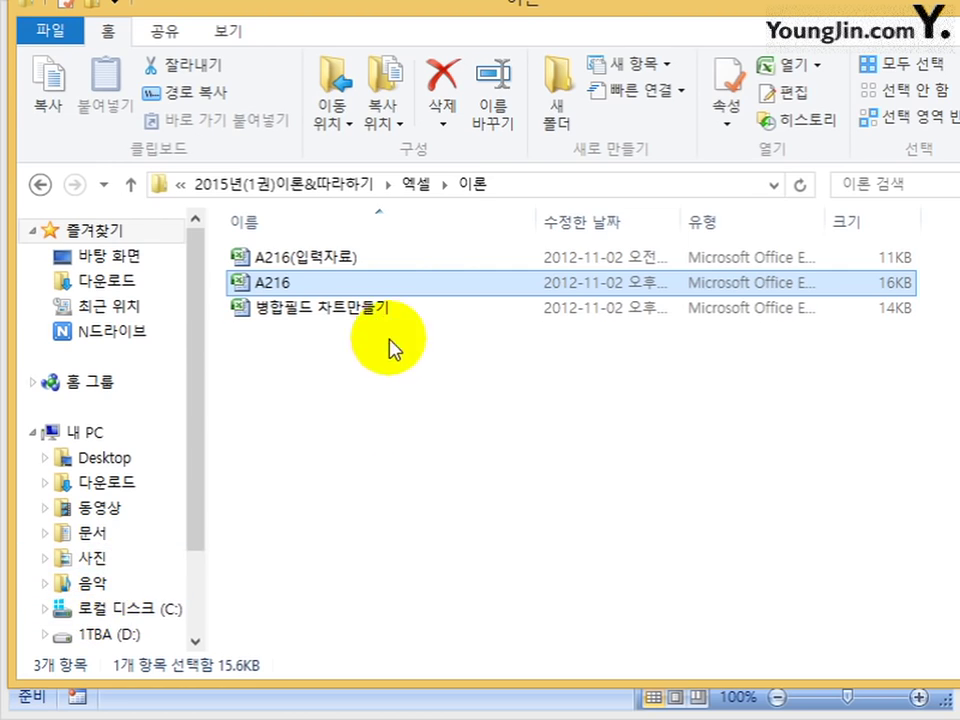
- Reopen the A216(입력자료) workbook and copy the Sheet1 range A3:E15 to cell A3 of Sheet2
{"action": "double_click", "coordinate": [281, 256]}
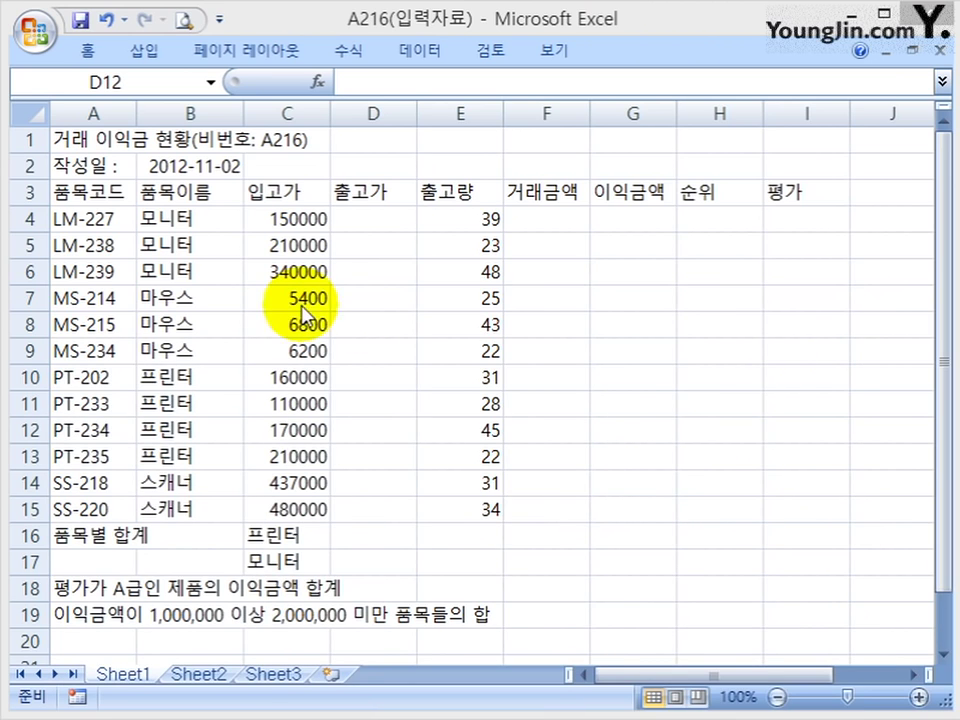
{"action": "left_click_drag", "start_coordinate": [122, 189], "coordinate": [443, 503]}
{"action": "key", "text": "ctrl+c"}
{"action": "left_click", "coordinate": [198, 674]}
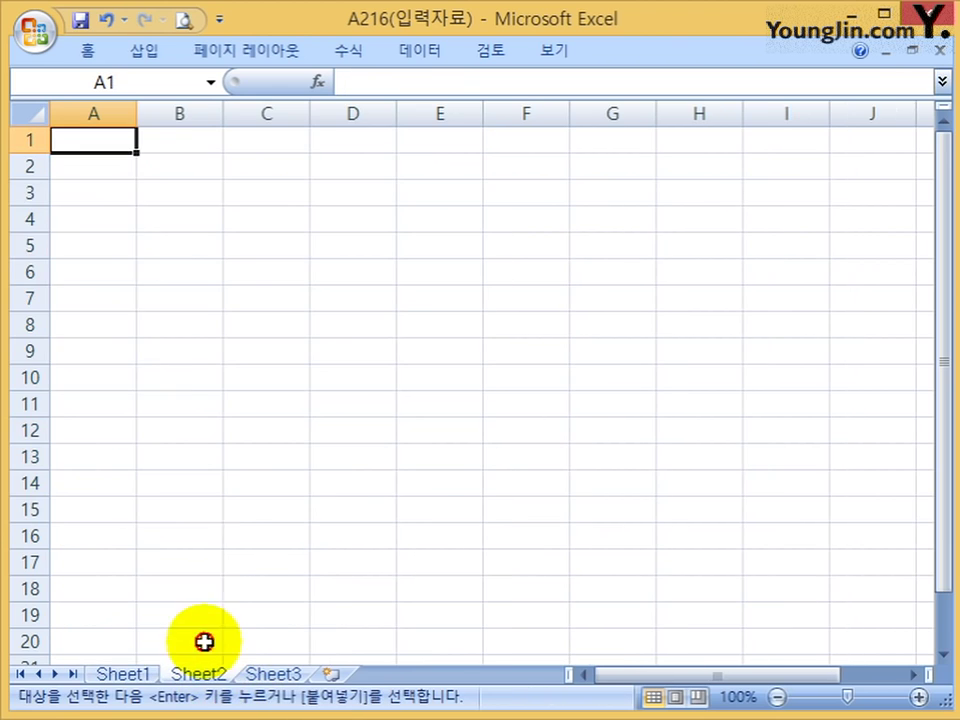
{"action": "left_click", "coordinate": [96, 192]}
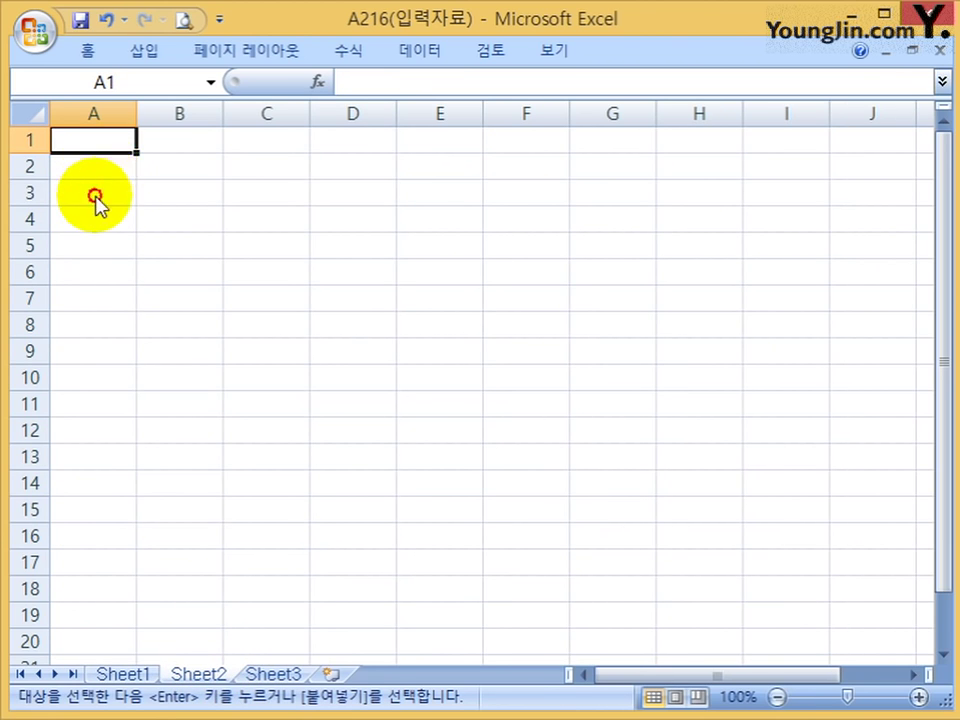
{"action": "key", "text": "ctrl+v"}
{"action": "left_click", "coordinate": [316, 249]}
- Delete the 출고가 column D from the copied table in Sheet2
{"action": "left_click", "coordinate": [353, 113]}
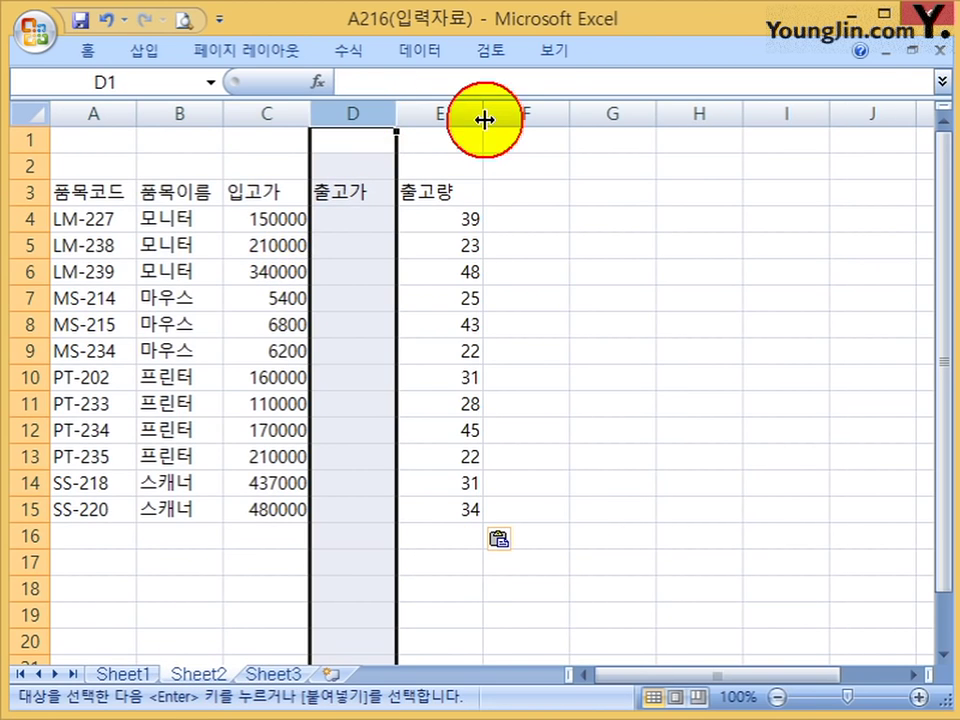
{"action": "key", "text": "ctrl+minus"}
{"action": "left_click", "coordinate": [525, 255]}
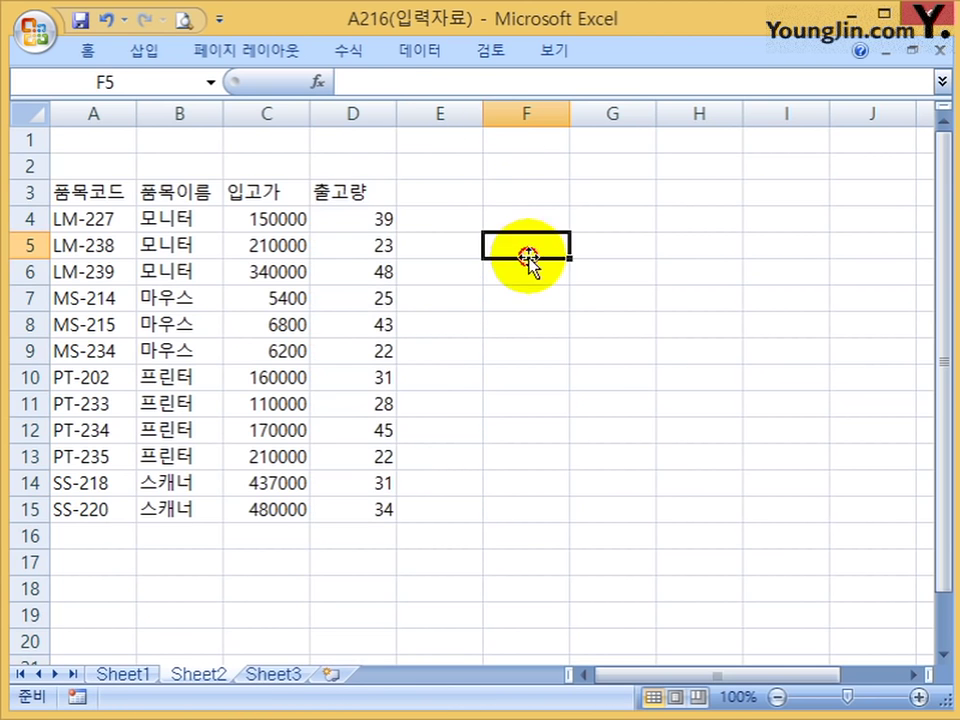
{"action": "left_click_drag", "start_coordinate": [96, 193], "coordinate": [349, 493]}
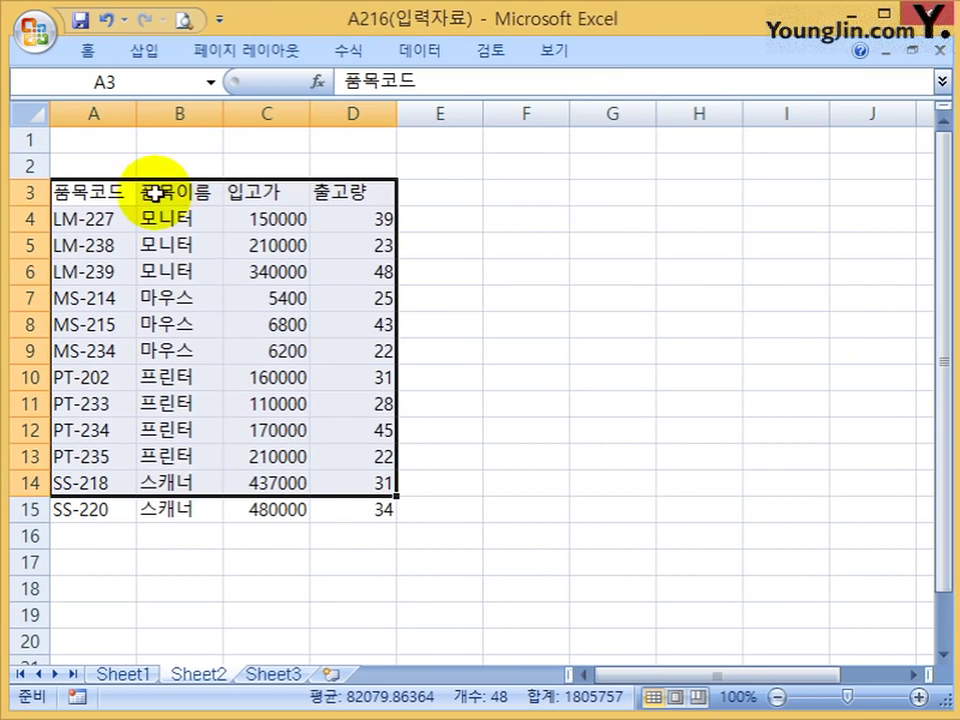
{"action": "left_click_drag", "start_coordinate": [96, 193], "coordinate": [336, 515]}
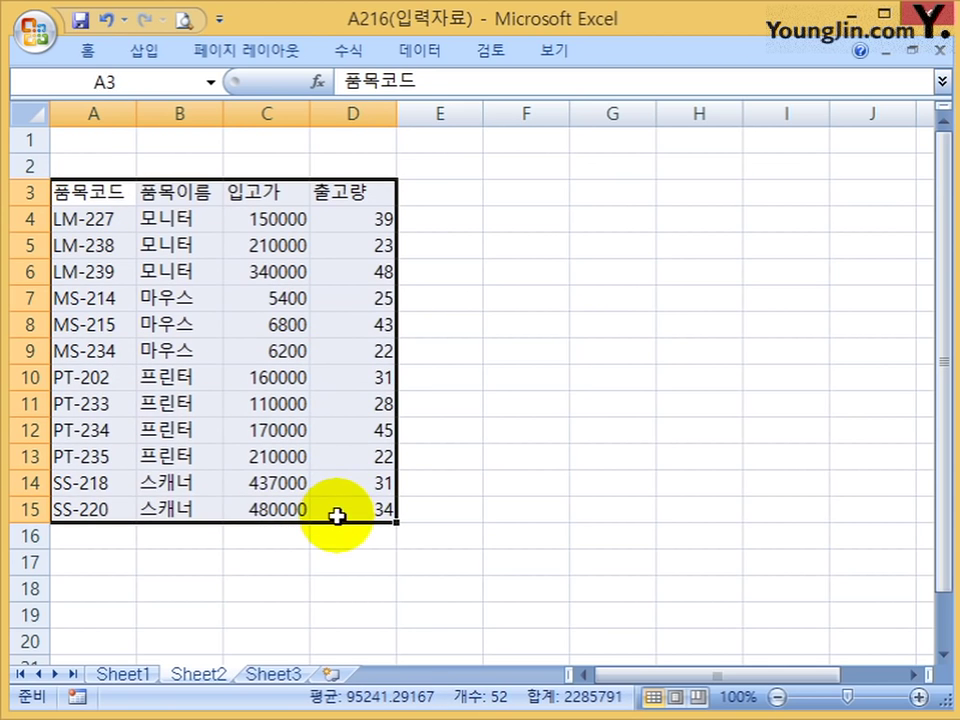
{"action": "left_click", "coordinate": [638, 405]}
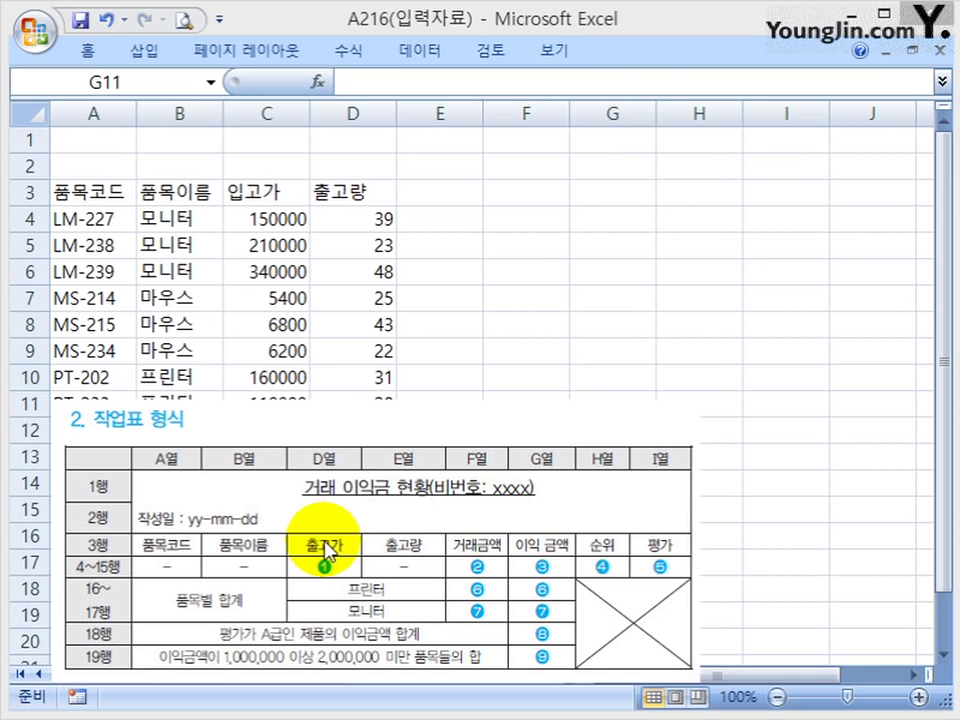
{"action": "left_click", "coordinate": [95, 142]}
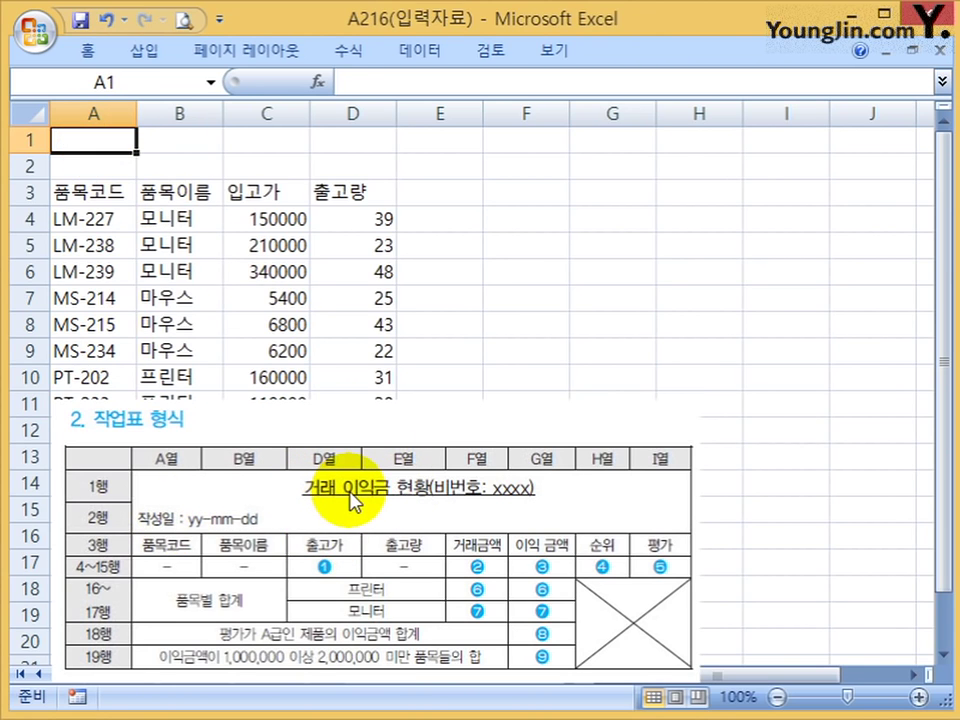
{"action": "type", "text": "ㄱ"}
{"action": "key", "text": "Escape"}
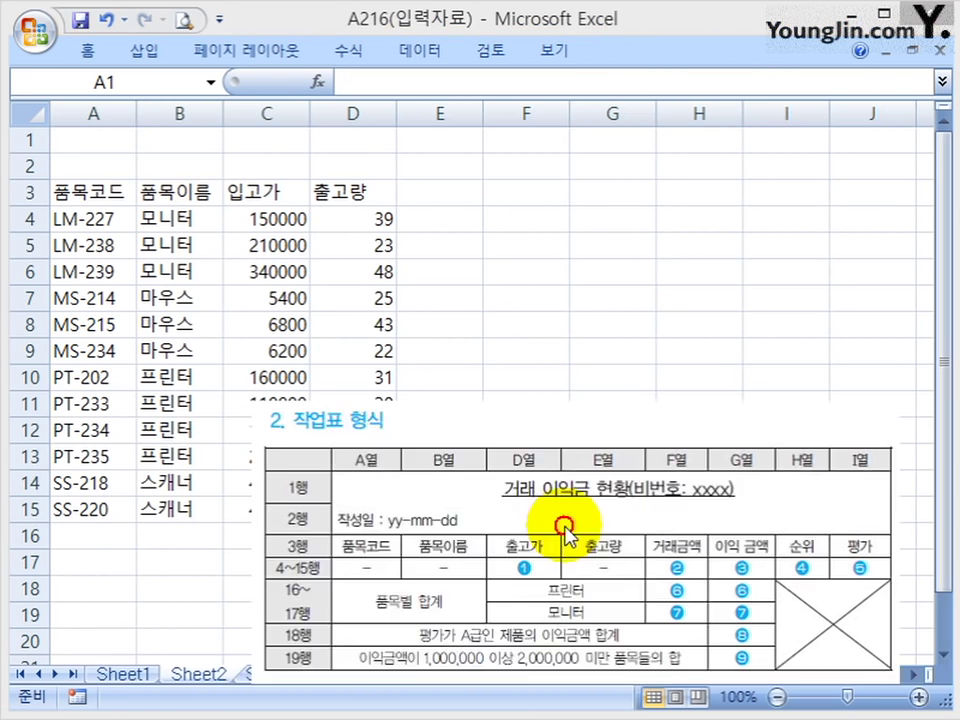
{"action": "left_click", "coordinate": [120, 673]}
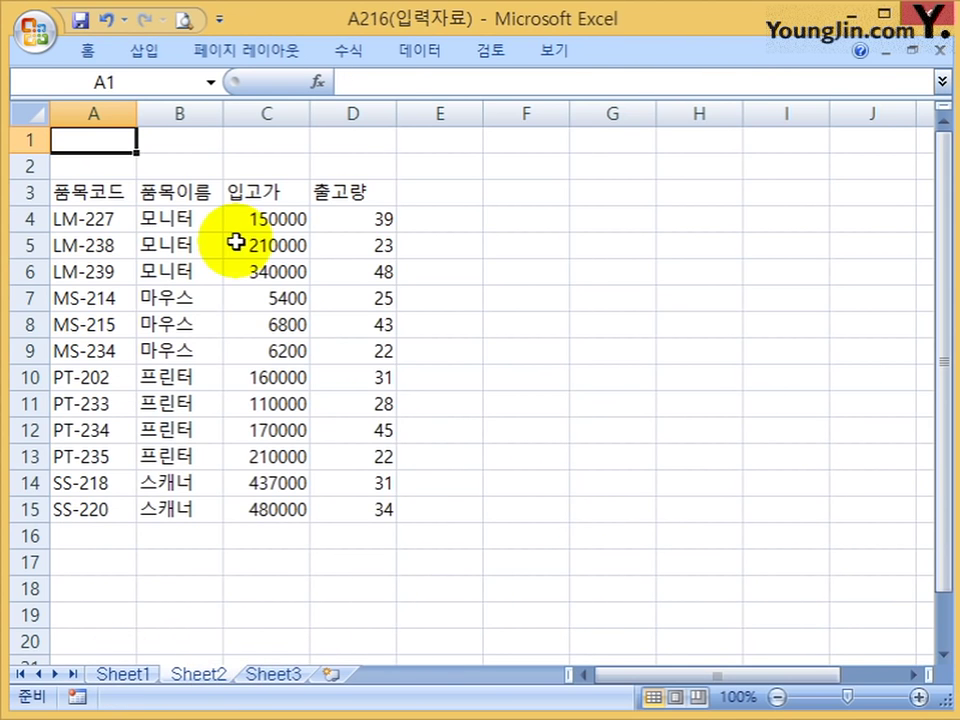
{"action": "left_click", "coordinate": [133, 675]}
{"action": "left_click", "coordinate": [204, 675]}
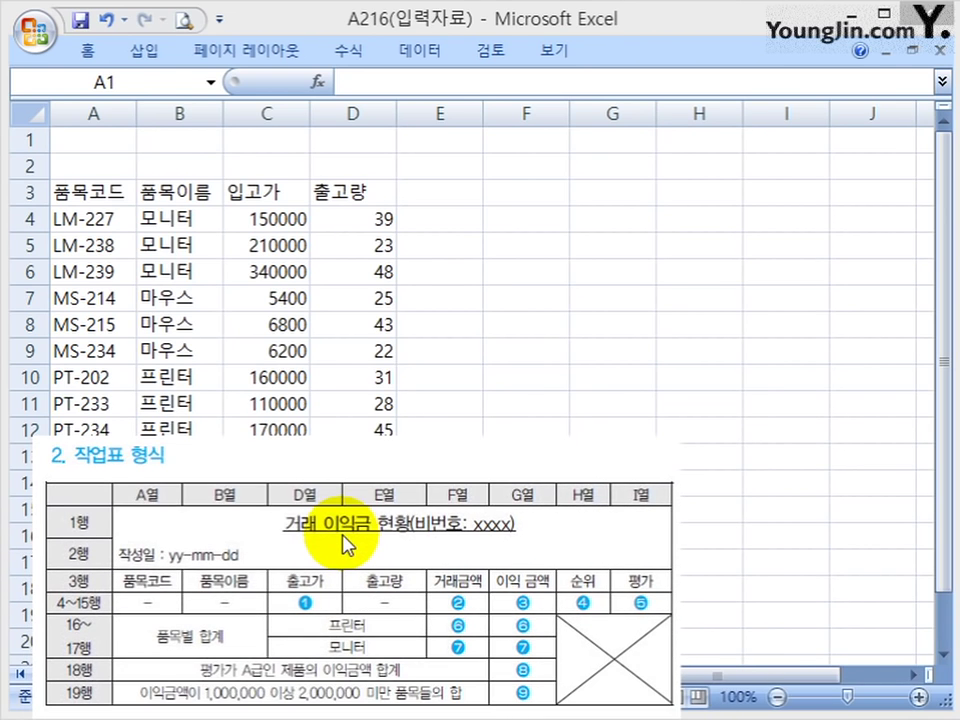
- Enter the title "거래 이익금 현황 (비번호 : A216)" in cell A1 of Sheet2
{"action": "left_click", "coordinate": [90, 140]}
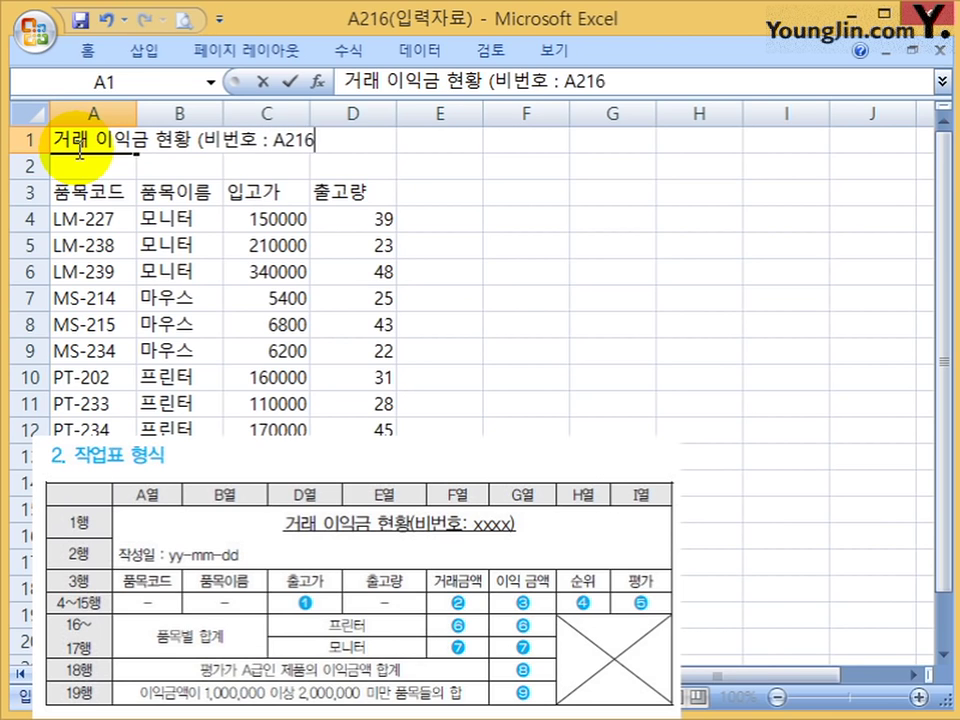
{"action": "key", "text": "Return"}
{"action": "left_click", "coordinate": [77, 146]}
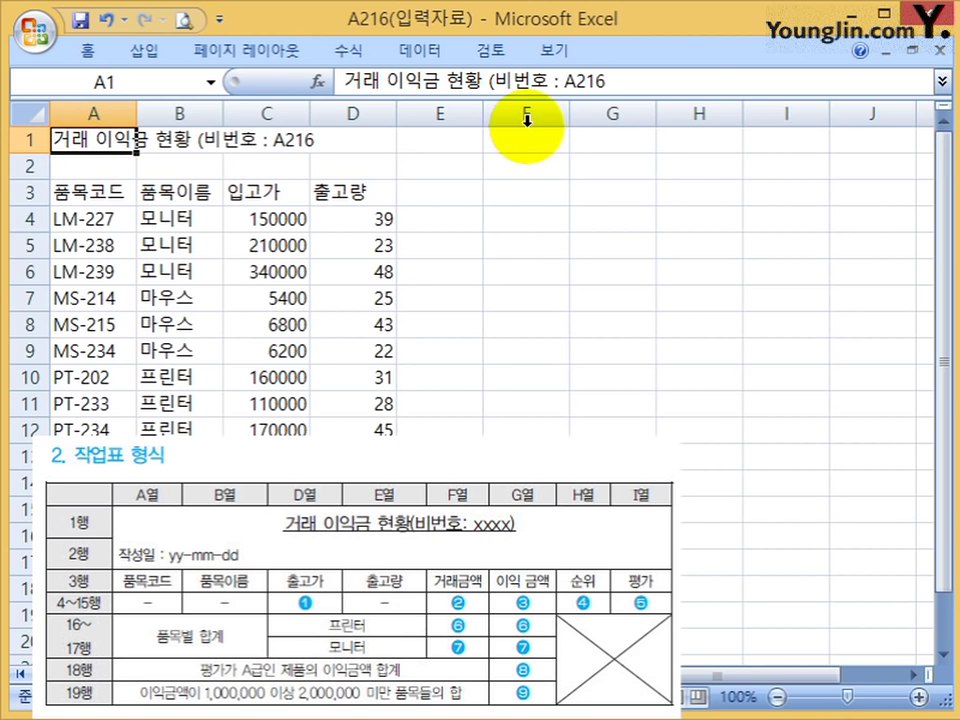
{"action": "left_click", "coordinate": [642, 82]}
{"action": "key", "text": "Return"}
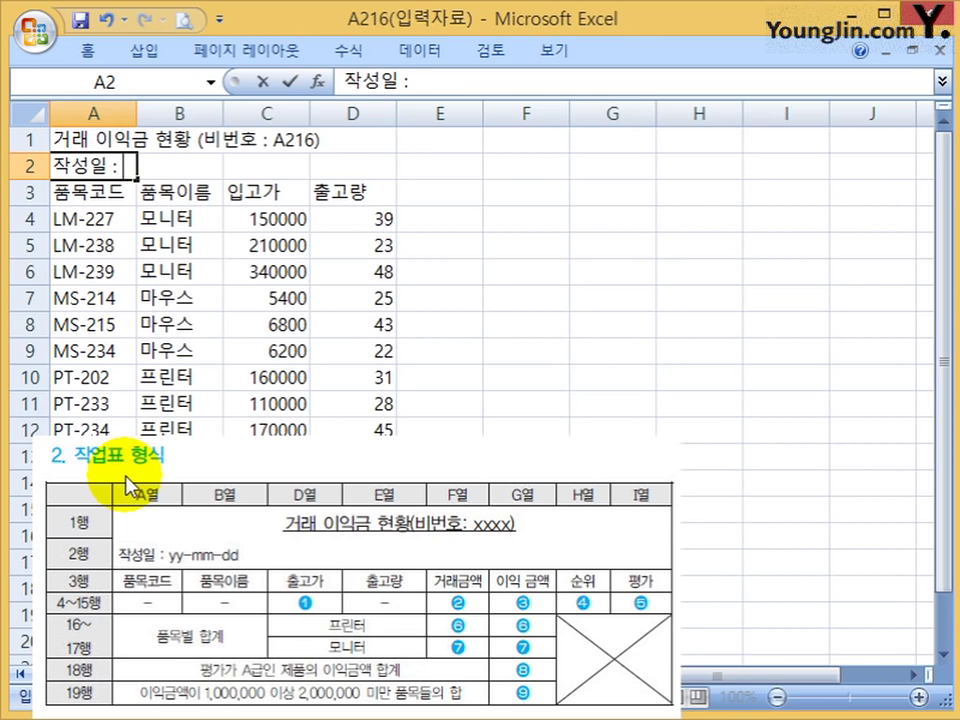
- Enter the label "작성일 :" in cell A2 and the date 2017-07-07 in cell B2
{"action": "key", "text": "Tab"}
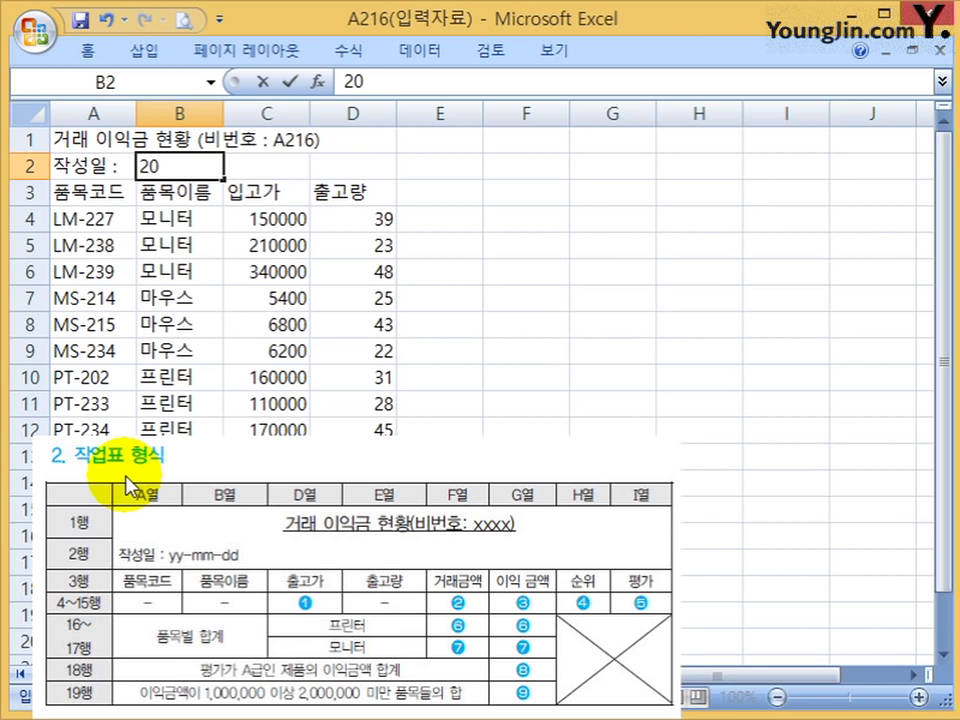
{"action": "type", "text": "2017-07-07"}
{"action": "key", "text": "Return"}
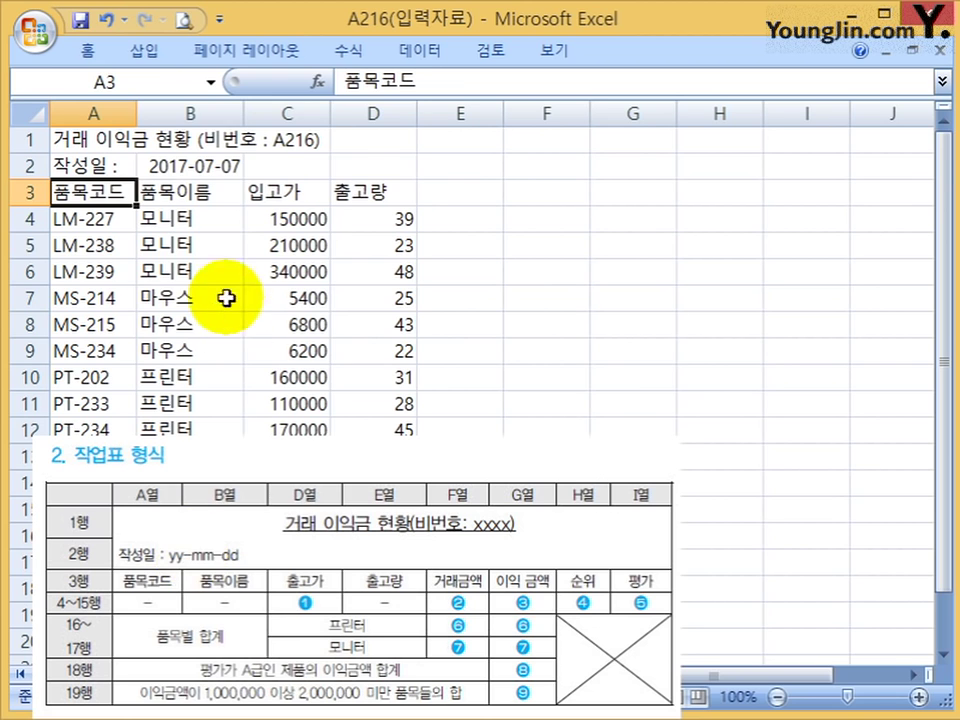
- Apply the custom number format yy-mm-dd to the date in cell B2
{"action": "left_click", "coordinate": [213, 165]}
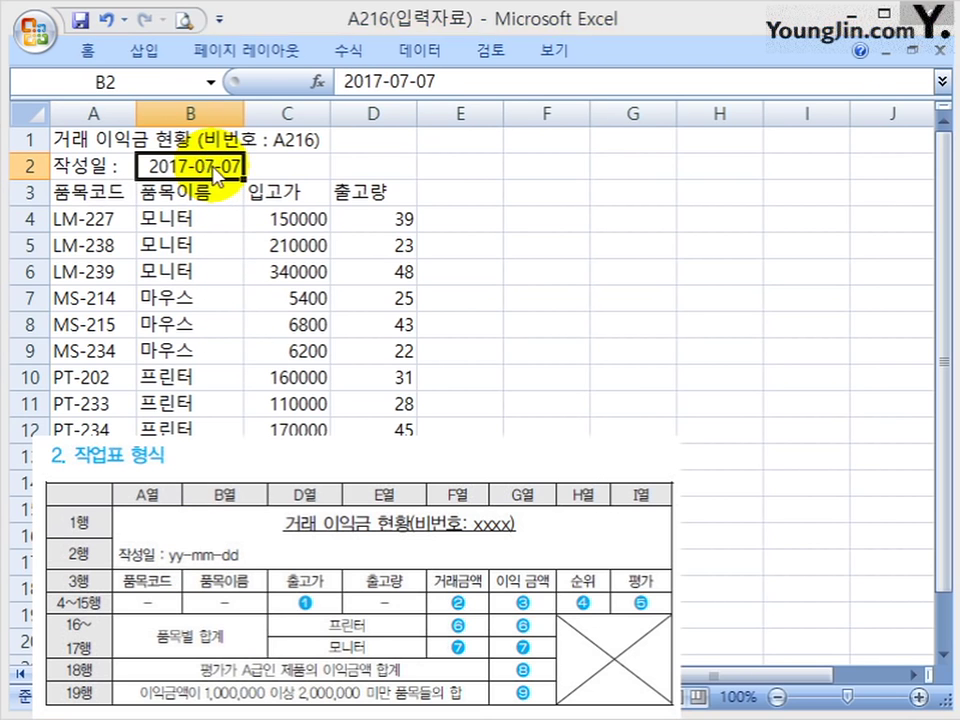
{"action": "key", "text": "ctrl+1"}
{"action": "left_click", "coordinate": [277, 267]}
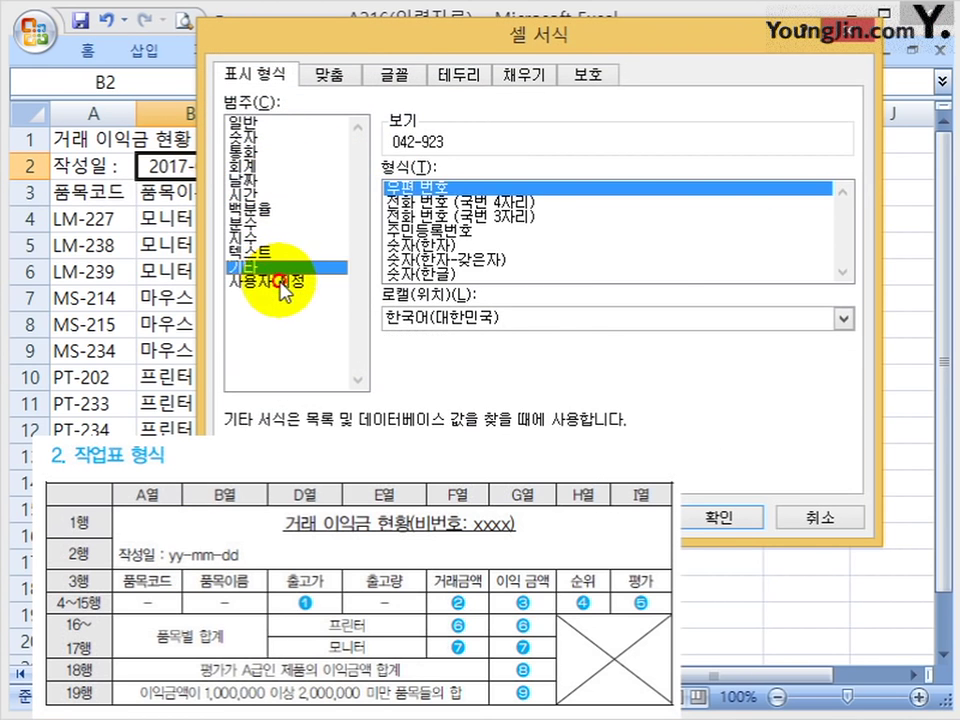
{"action": "left_click", "coordinate": [279, 282]}
{"action": "left_click_drag", "start_coordinate": [512, 36], "coordinate": [725, 36]}
{"action": "left_click_drag", "start_coordinate": [662, 184], "coordinate": [517, 200]}
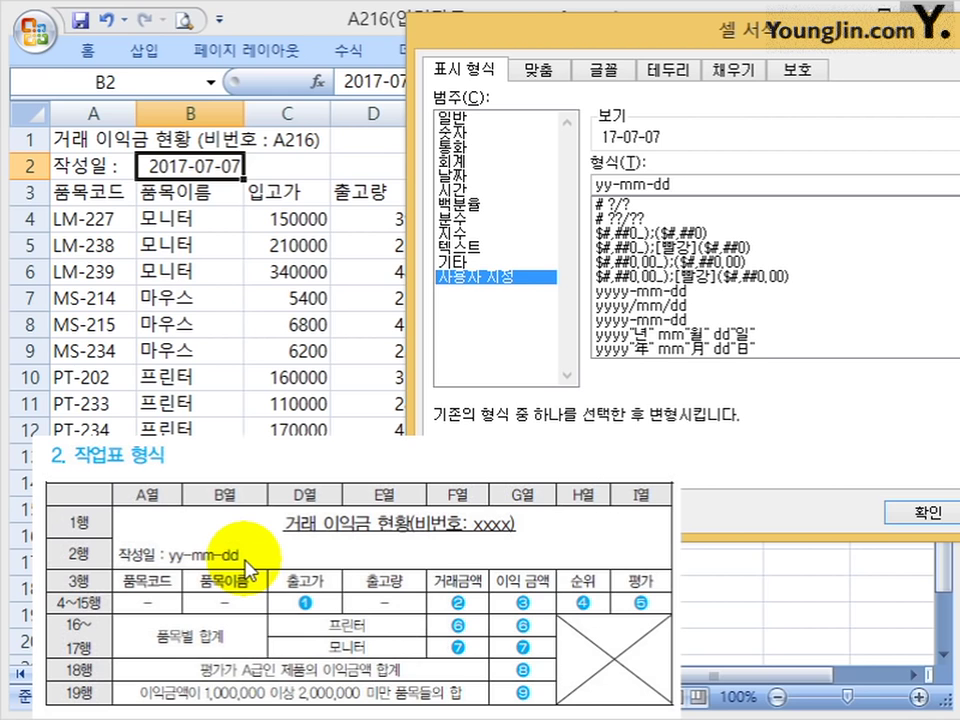
{"action": "key", "text": "Return"}
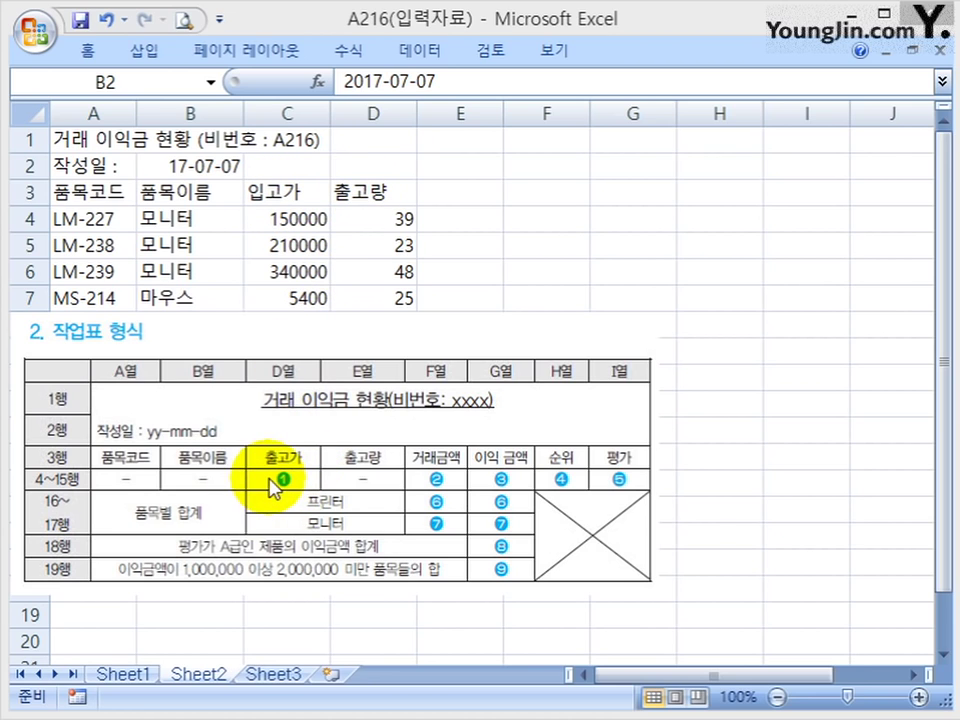
- Insert a new column before the 출고량 column D and enter the heading 출고가 in cell D3
{"action": "left_click", "coordinate": [384, 116]}
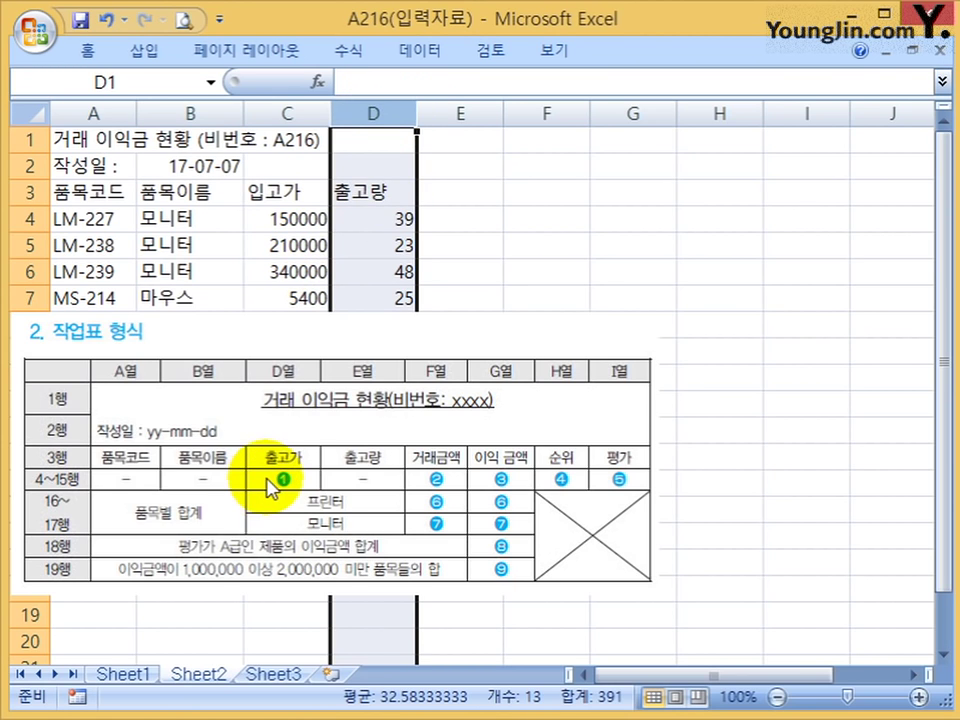
{"action": "right_click", "coordinate": [371, 120]}
{"action": "left_click", "coordinate": [456, 238]}
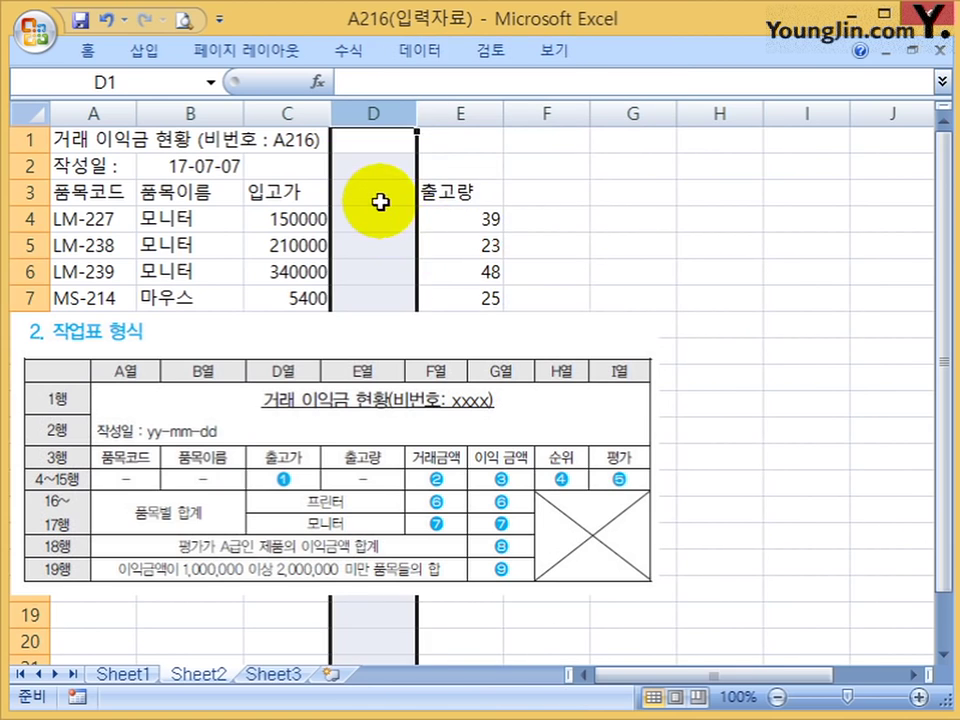
{"action": "left_click", "coordinate": [382, 199]}
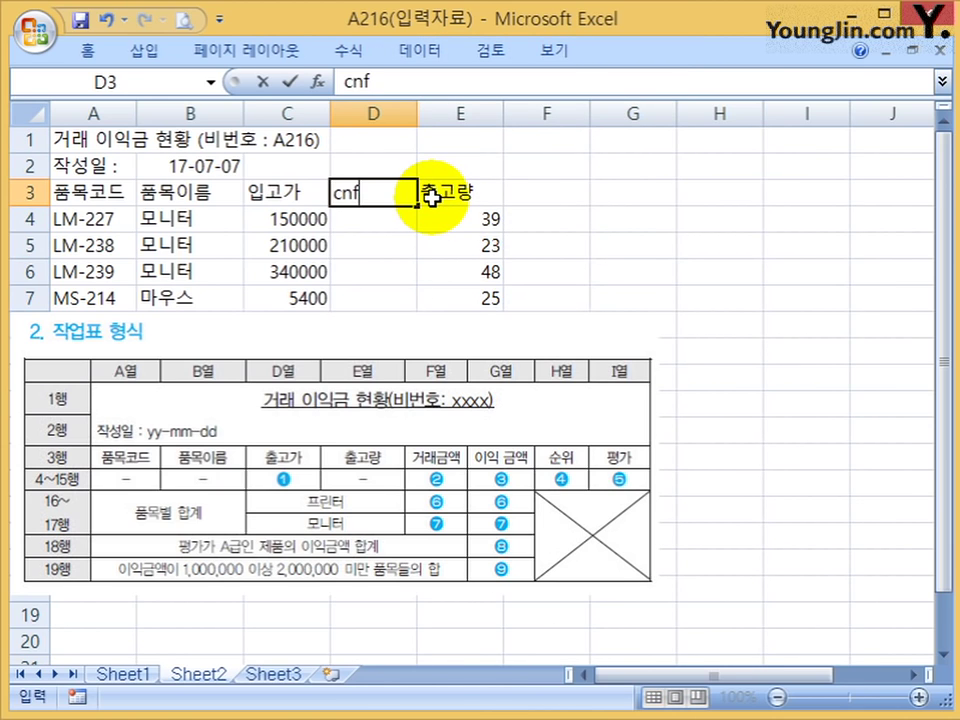
{"action": "type", "text": "출고가"}
{"action": "key", "text": "Return"}
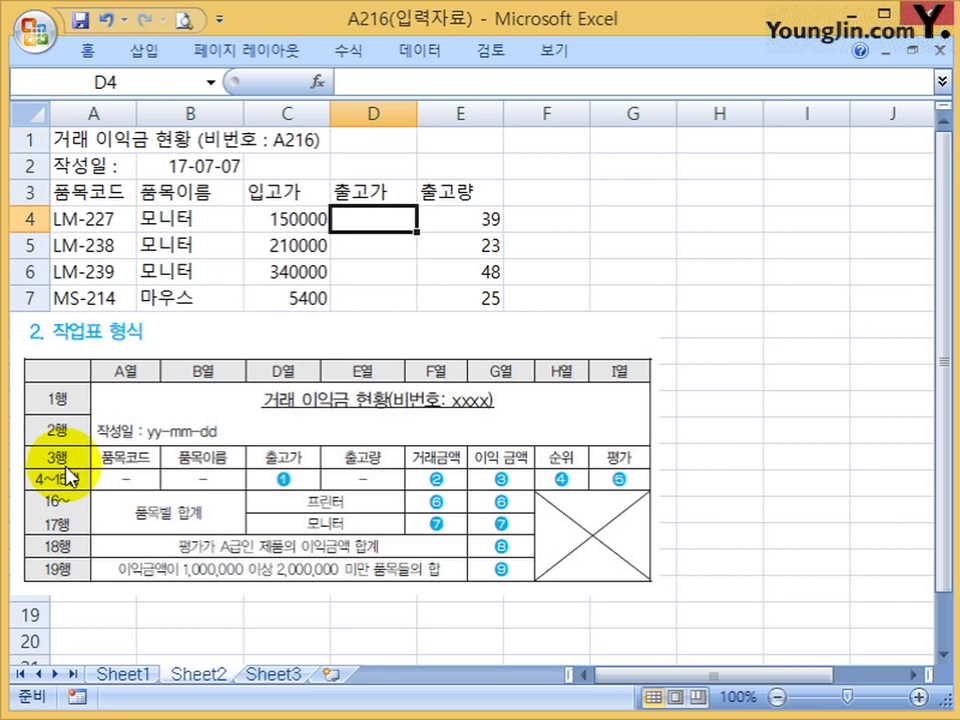
- Fill the 입고가 heading cell C3 with yellow
{"action": "left_click", "coordinate": [88, 194]}
{"action": "left_click", "coordinate": [88, 216]}
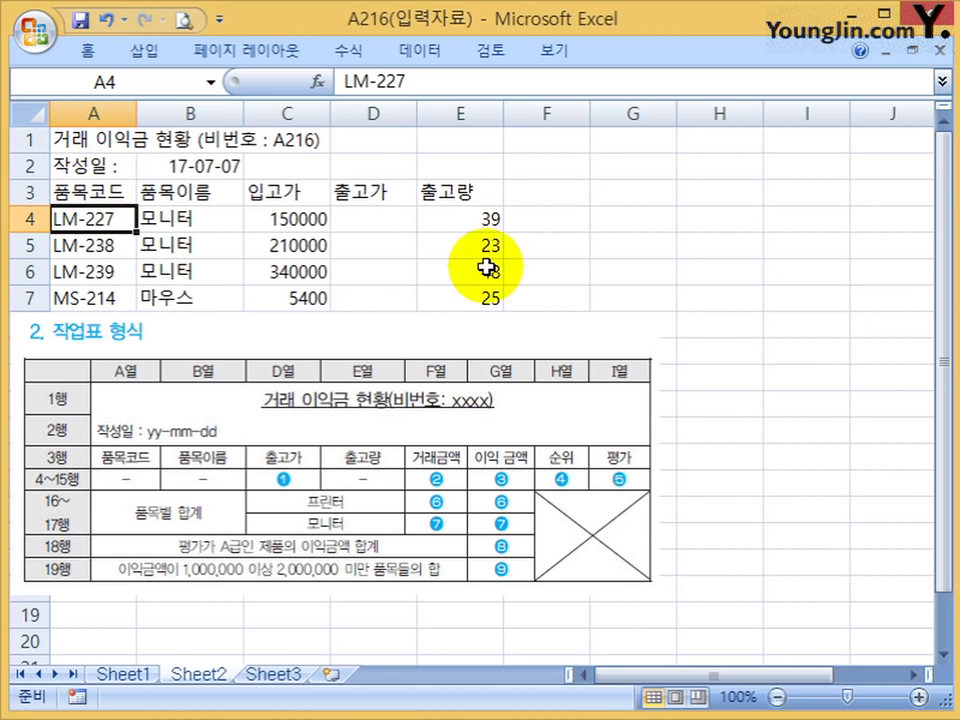
{"action": "left_click", "coordinate": [291, 196]}
{"action": "double_click", "coordinate": [88, 48]}
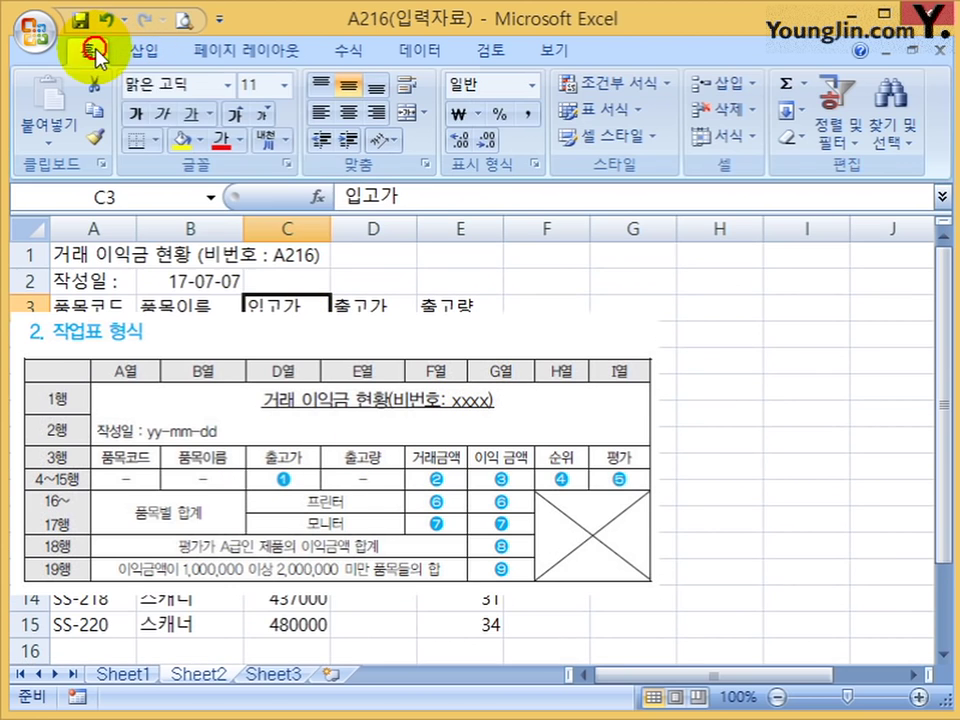
{"action": "left_click", "coordinate": [184, 140]}
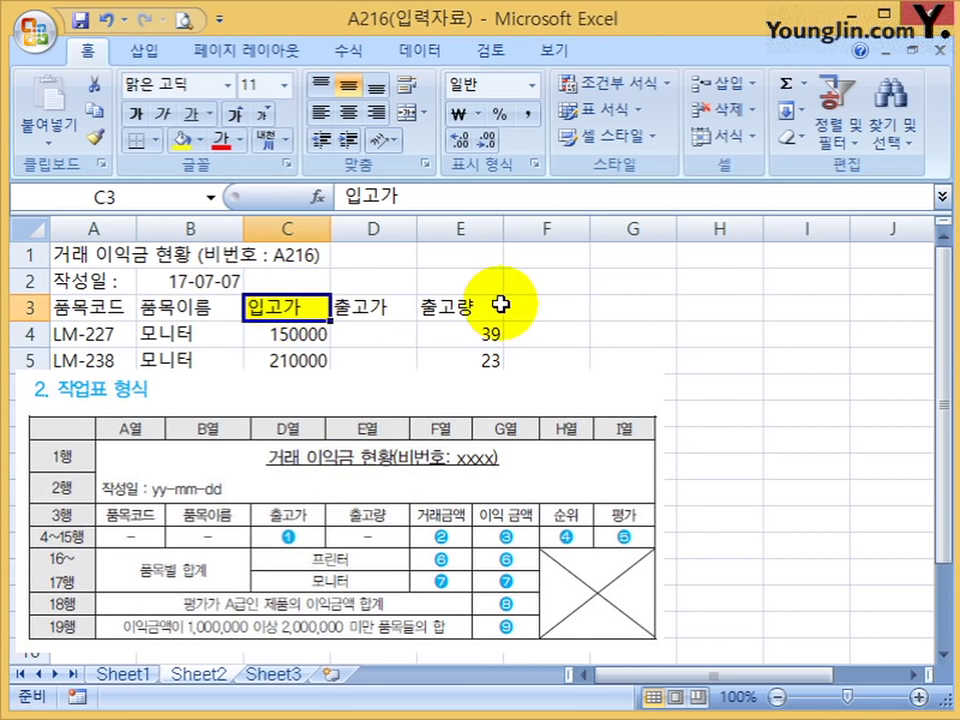
- Enter the headings 거래금액, 이익금액, 순위 and 평가 in cells F3 to I3
{"action": "left_click", "coordinate": [540, 308]}
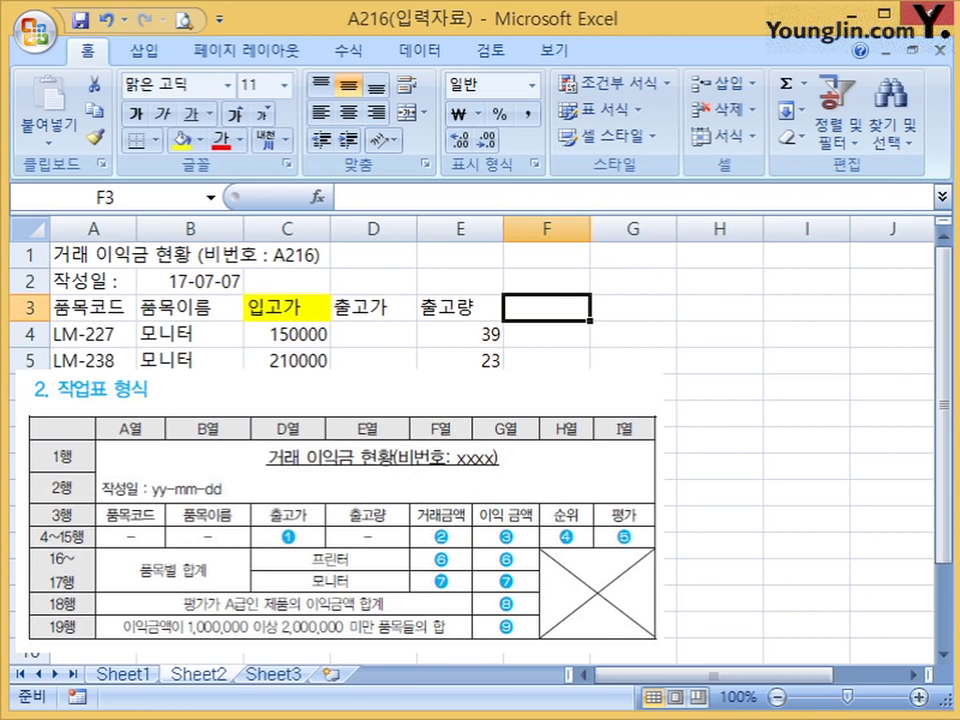
{"action": "type", "text": "거래금액"}
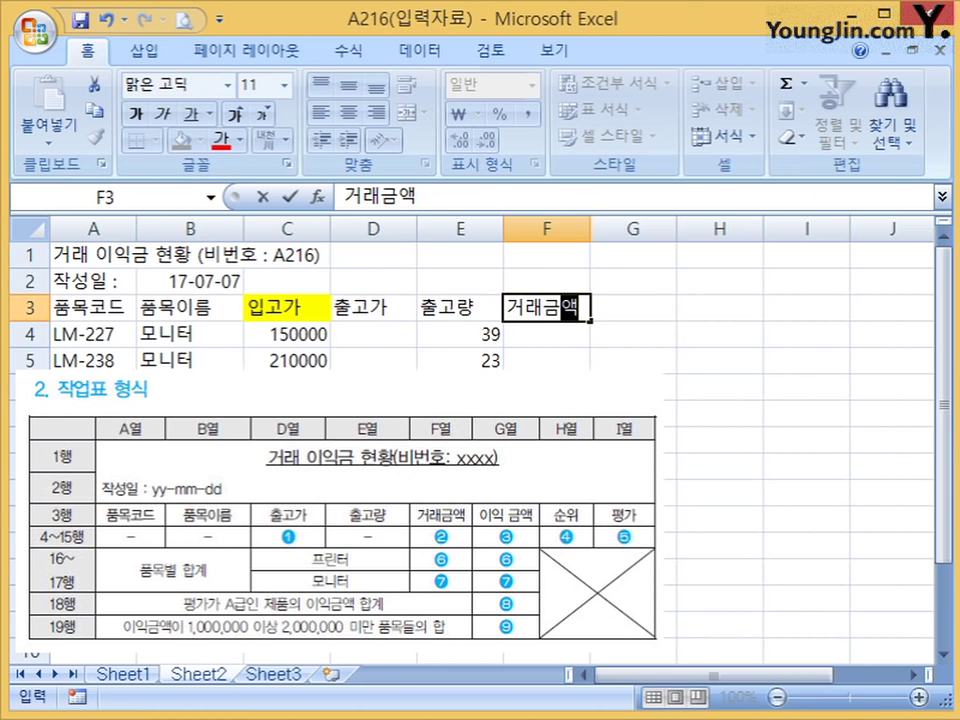
{"action": "key", "text": "Tab"}
{"action": "type", "text": "이익ㄱ"}
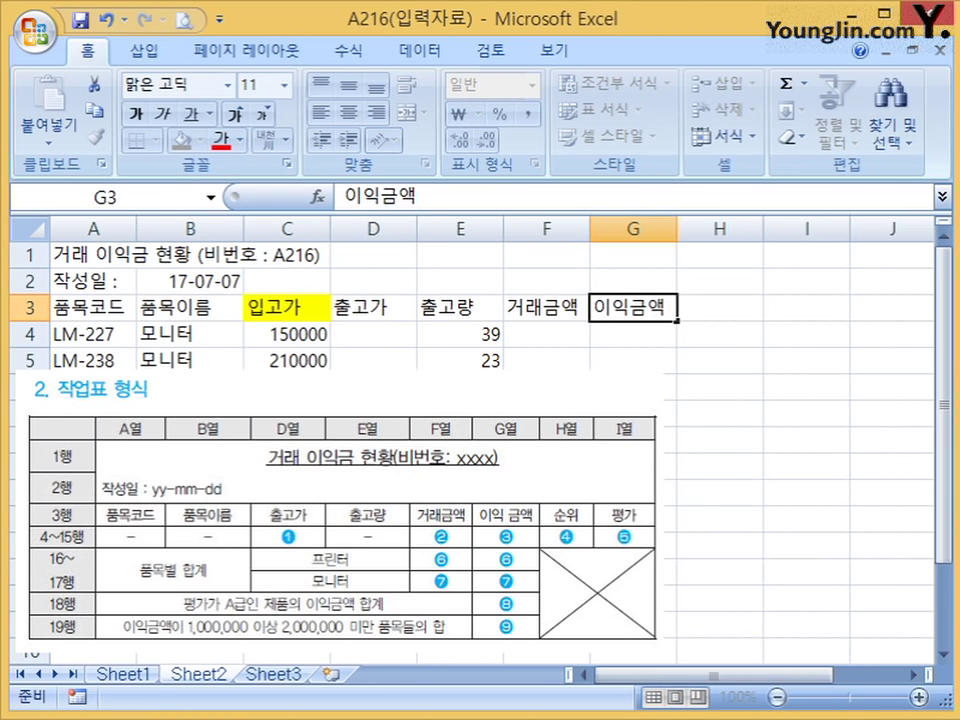
{"action": "key", "text": "Tab"}
{"action": "type", "text": "수"}
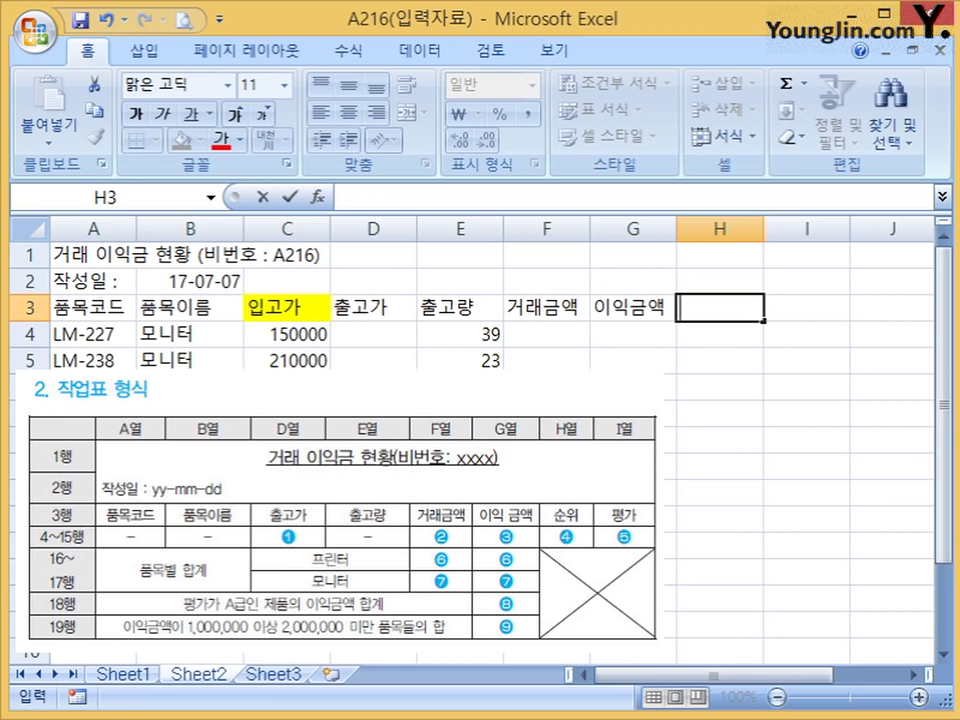
{"action": "type", "text": "ㄴ위"}
{"action": "key", "text": "Tab"}
{"action": "type", "text": "ㅍ"}
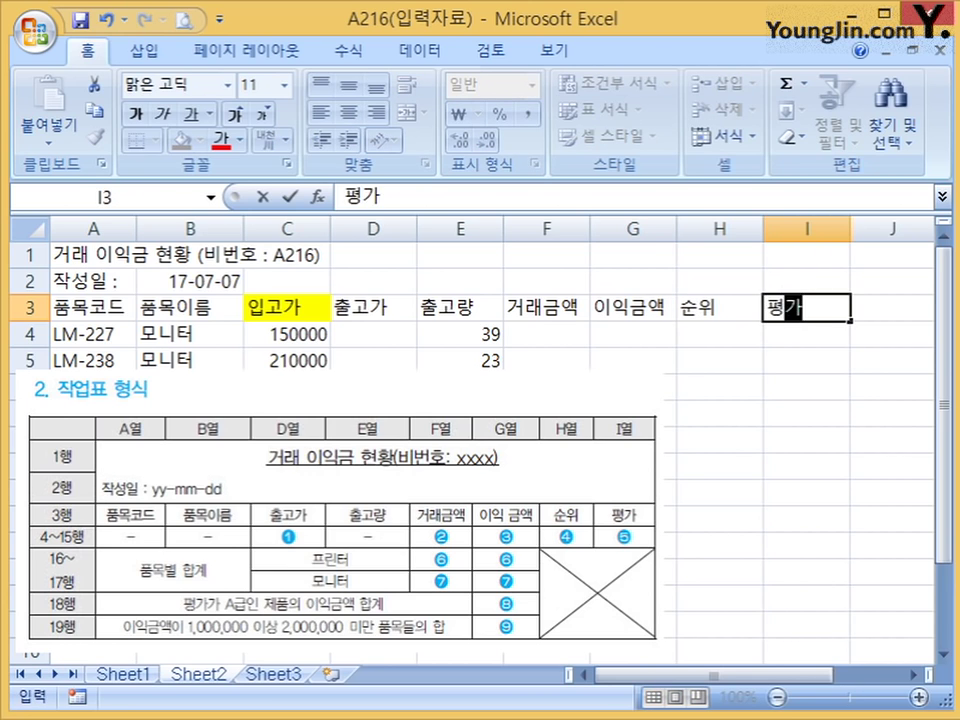
{"action": "type", "text": "ㅕㅇ가"}
{"action": "key", "text": "Return"}
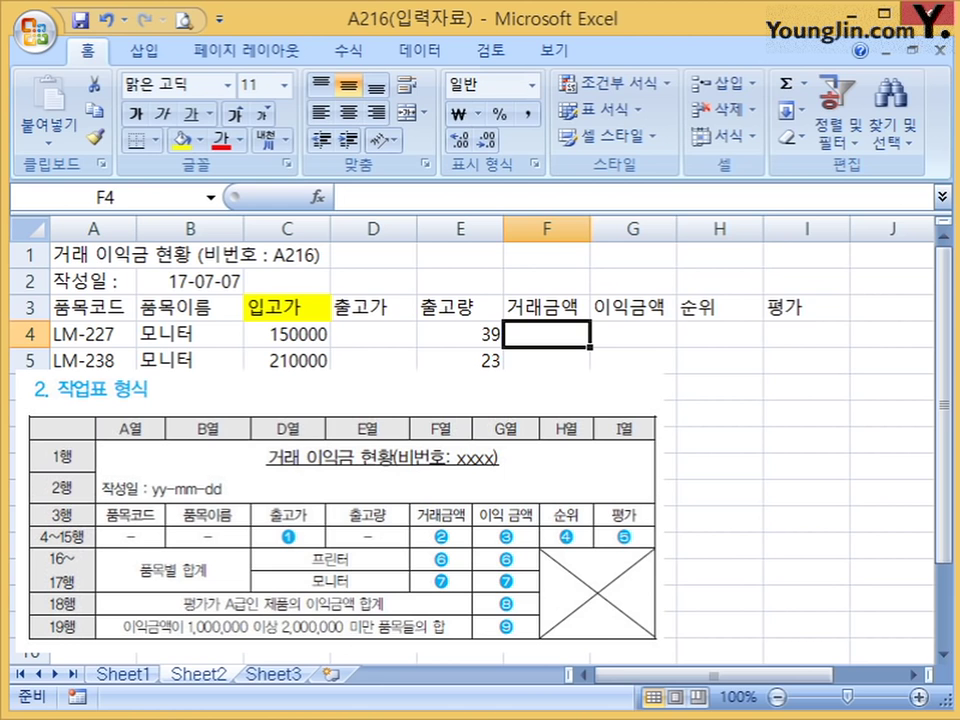
{"action": "left_click", "coordinate": [375, 334]}
{"action": "left_click", "coordinate": [712, 362]}
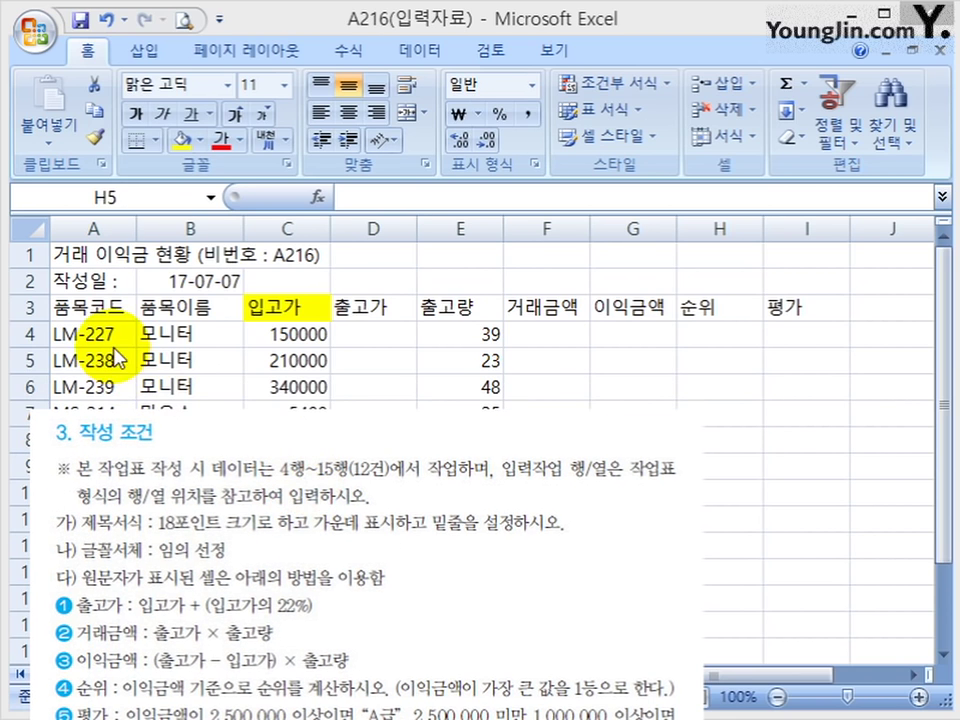
{"action": "left_click", "coordinate": [72, 326]}
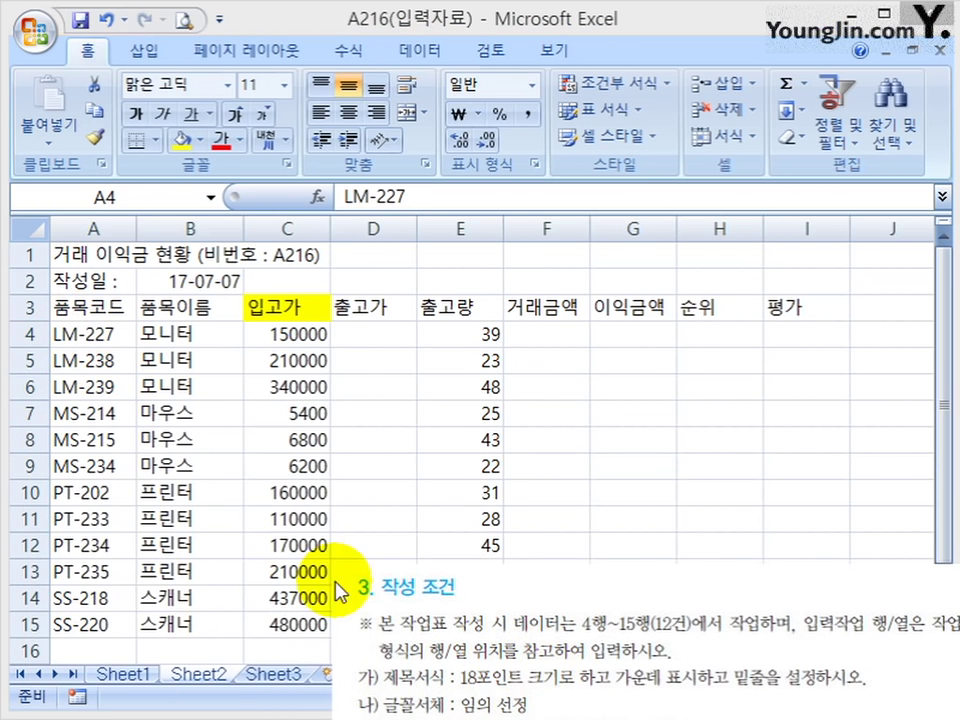
{"action": "left_click", "coordinate": [66, 622]}
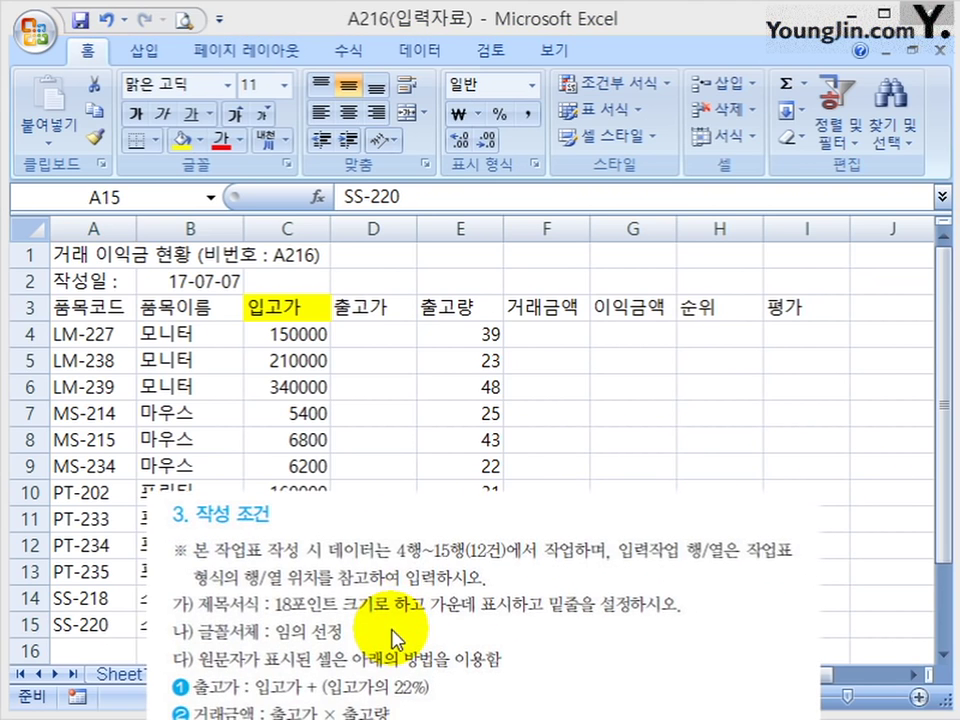
- Merge and center the title across A1:I1, set its font size to 18 and underline it
{"action": "left_click_drag", "start_coordinate": [70, 253], "coordinate": [779, 253]}
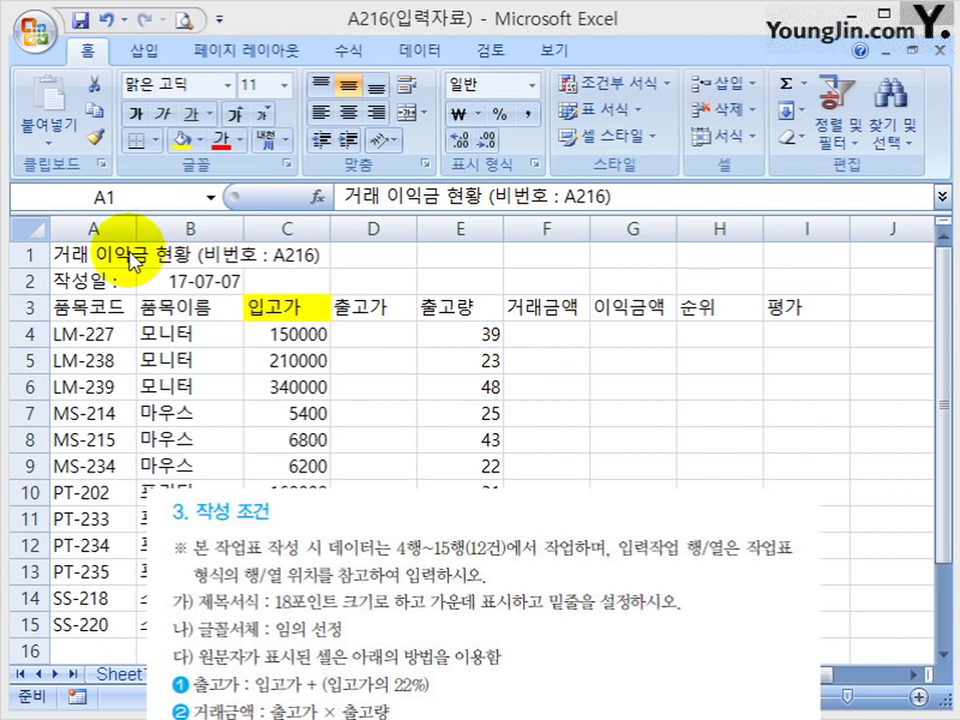
{"action": "left_click", "coordinate": [407, 112]}
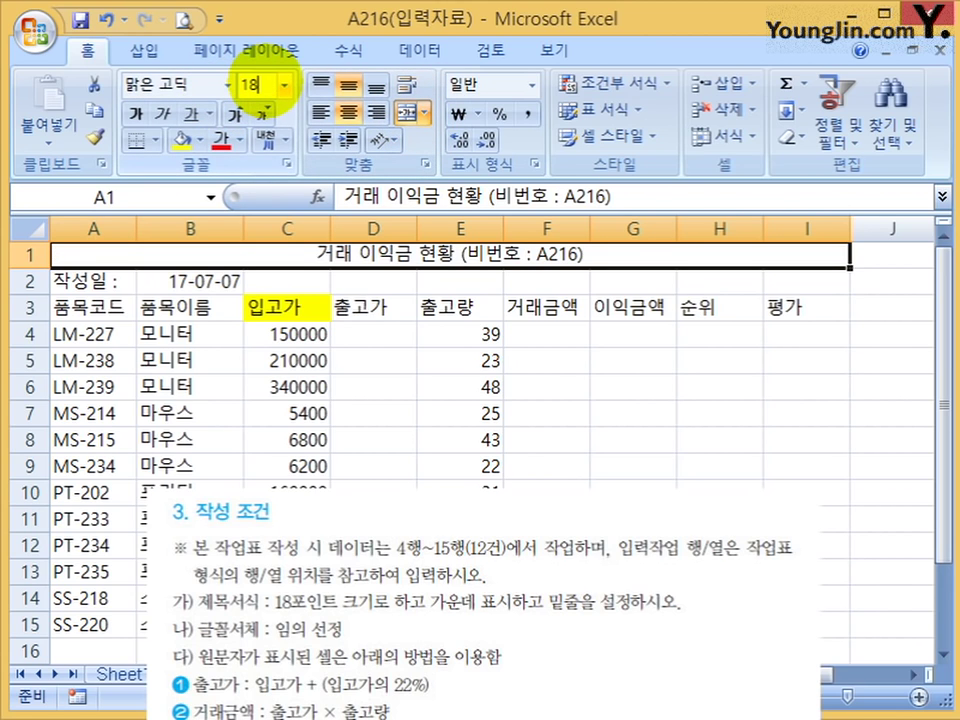
{"action": "key", "text": "Return"}
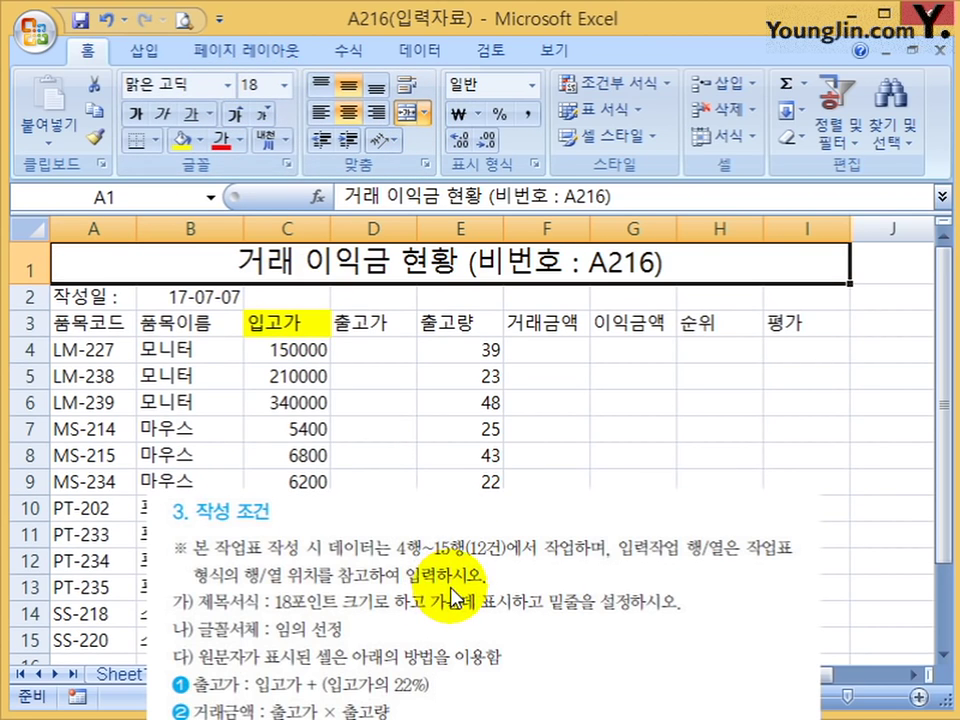
{"action": "left_click", "coordinate": [196, 114]}
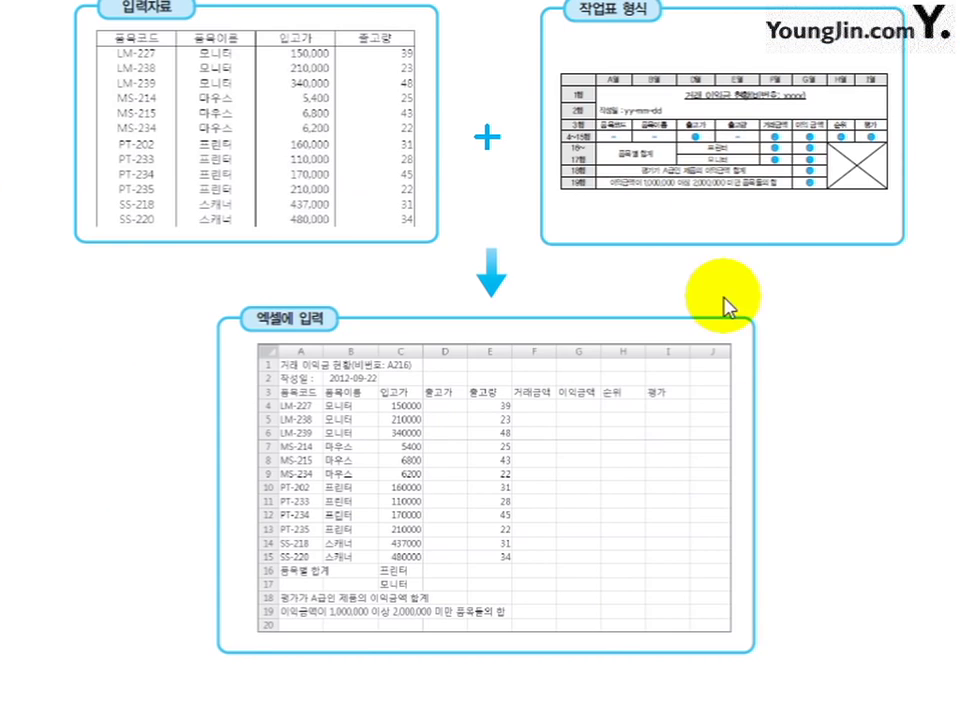
- Look through the textbook pages on entering the data to match the worksheet format and saving the file
{"action": "scroll", "coordinate": [583, 422], "scroll_direction": "down", "scroll_amount": 5}
{"action": "scroll", "coordinate": [540, 262], "scroll_direction": "down", "scroll_amount": 5}
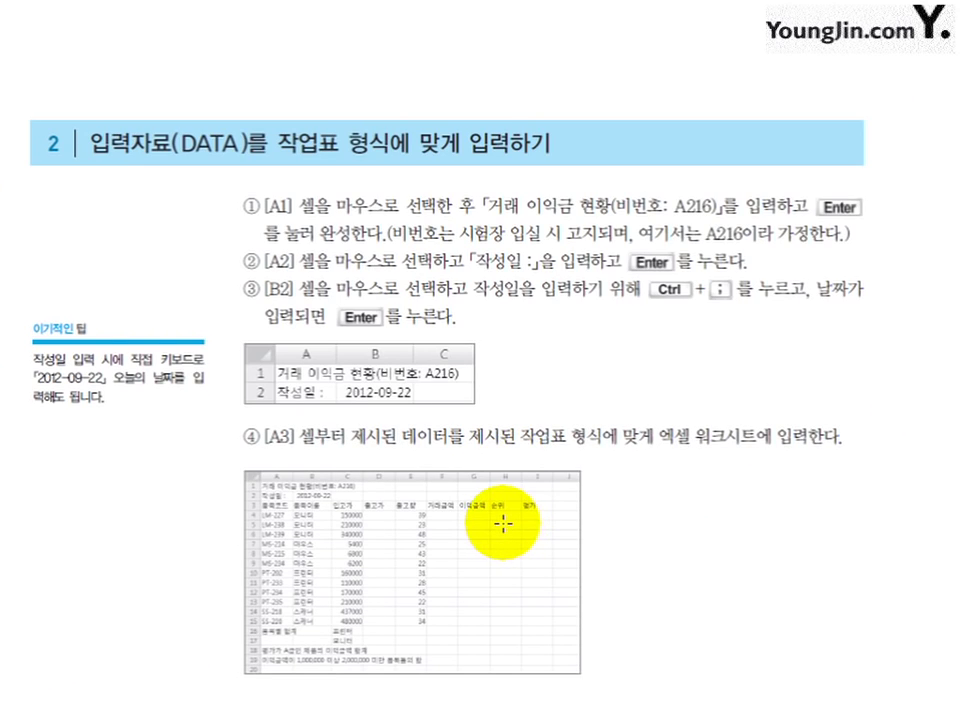
{"action": "scroll", "coordinate": [500, 515], "scroll_direction": "down", "scroll_amount": 1}
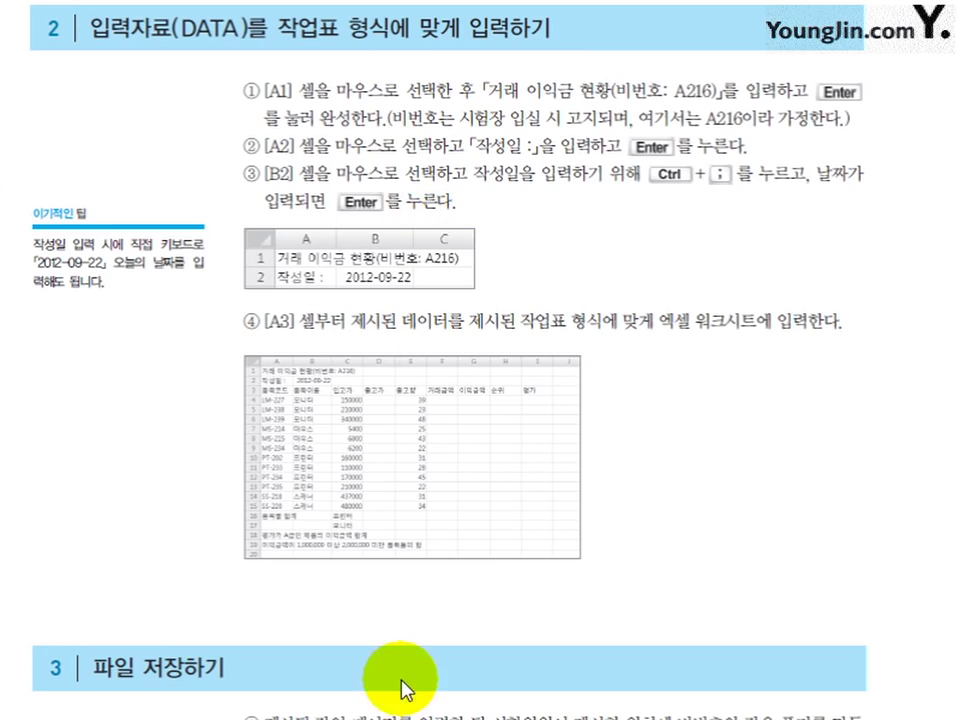
{"action": "scroll", "coordinate": [400, 690], "scroll_direction": "down", "scroll_amount": 2}
{"action": "scroll", "coordinate": [403, 660], "scroll_direction": "down", "scroll_amount": 2}
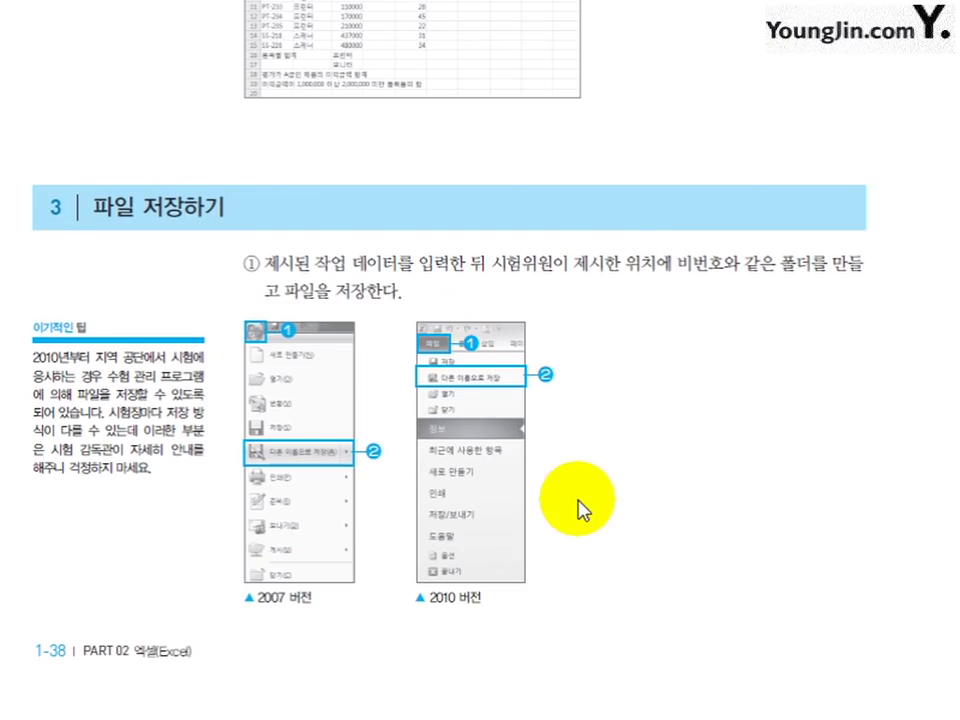
{"action": "scroll", "coordinate": [700, 470], "scroll_direction": "down", "scroll_amount": 1}
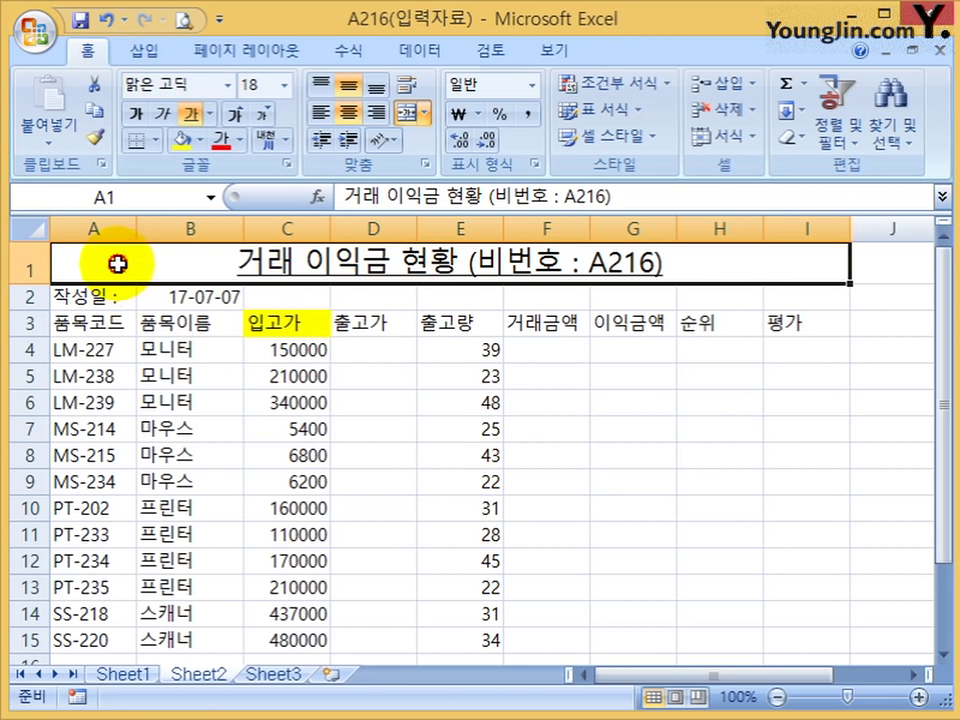
- Copy the worksheet range A1:I15 and paste it at cell A1 of Sheet2 in the Book1 workbook
{"action": "left_click_drag", "start_coordinate": [86, 262], "coordinate": [122, 607]}
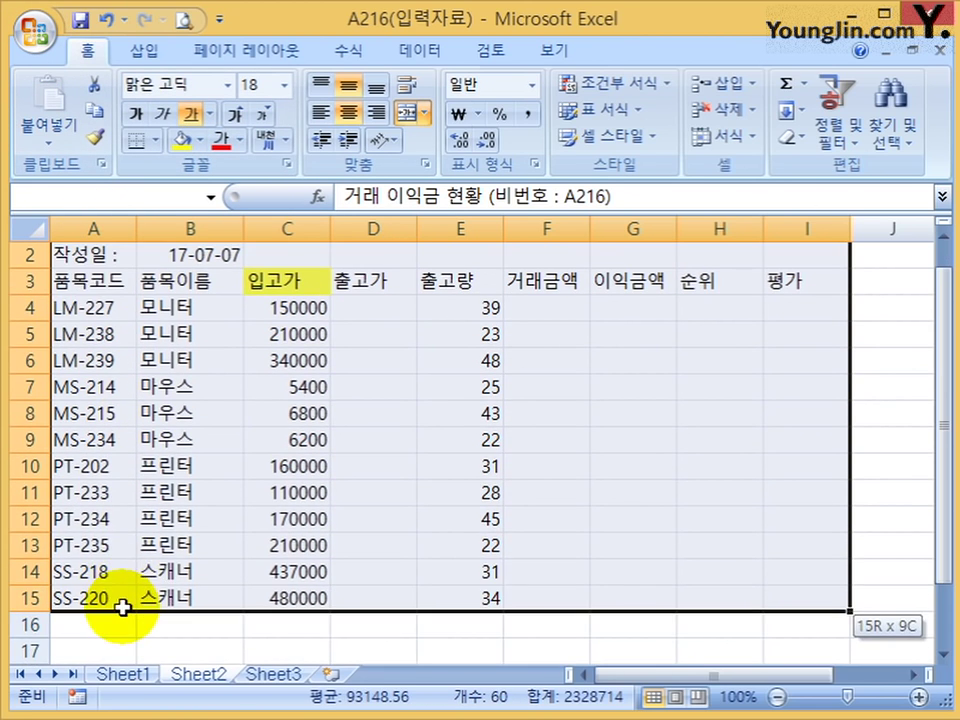
{"action": "key", "text": "ctrl+c"}
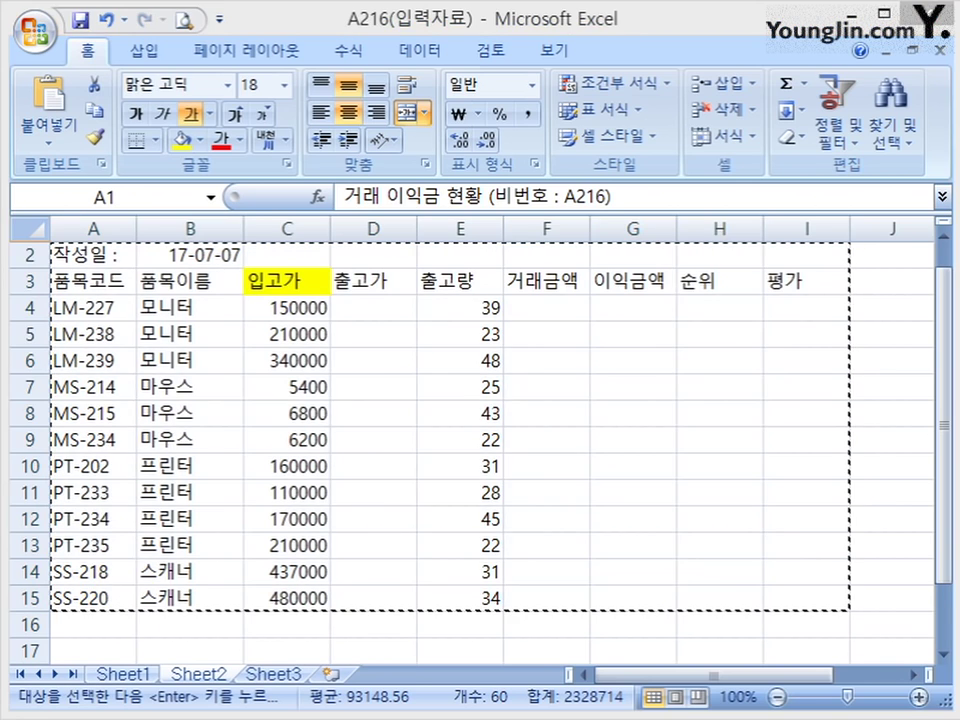
{"action": "key", "text": "ctrl+F6"}
{"action": "left_click", "coordinate": [86, 258]}
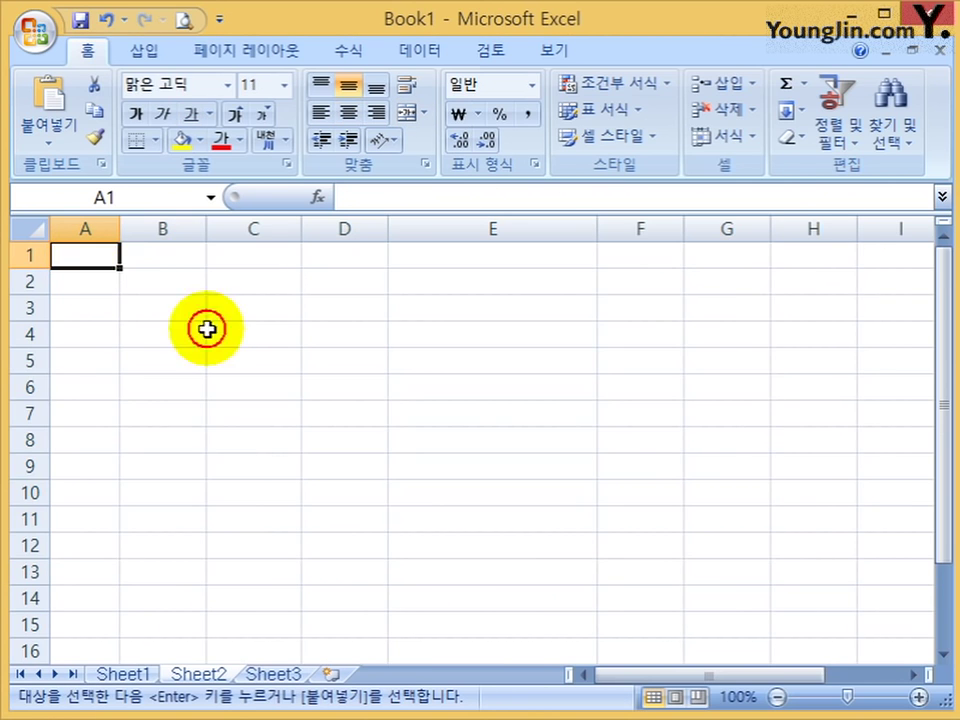
{"action": "key", "text": "ctrl+v"}
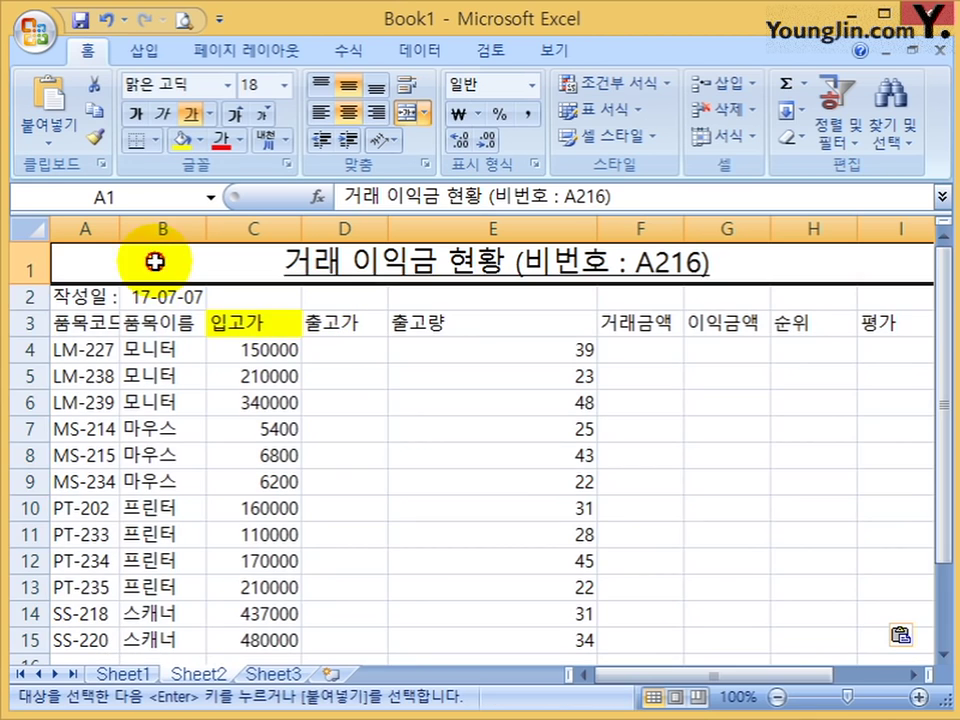
{"action": "left_click", "coordinate": [250, 310]}
{"action": "left_click", "coordinate": [392, 482]}
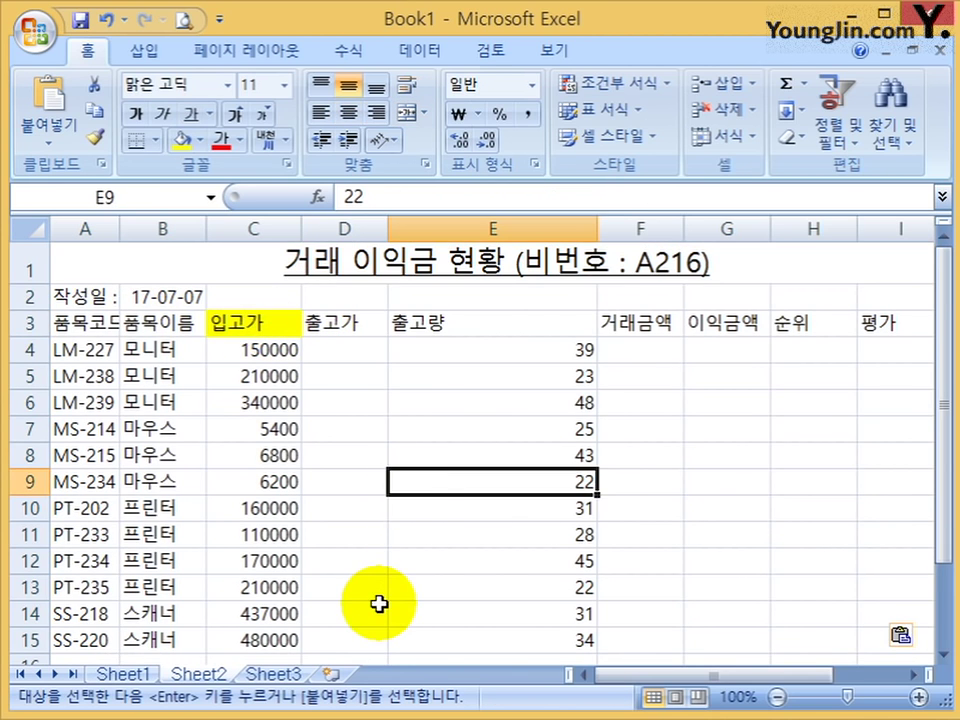
- Paste the copied worksheet table at cell A1 of Sheet1 in Book1 as well
{"action": "scroll", "coordinate": [379, 604], "scroll_direction": "down", "scroll_amount": 3}
{"action": "left_click", "coordinate": [128, 674]}
{"action": "left_click", "coordinate": [193, 674]}
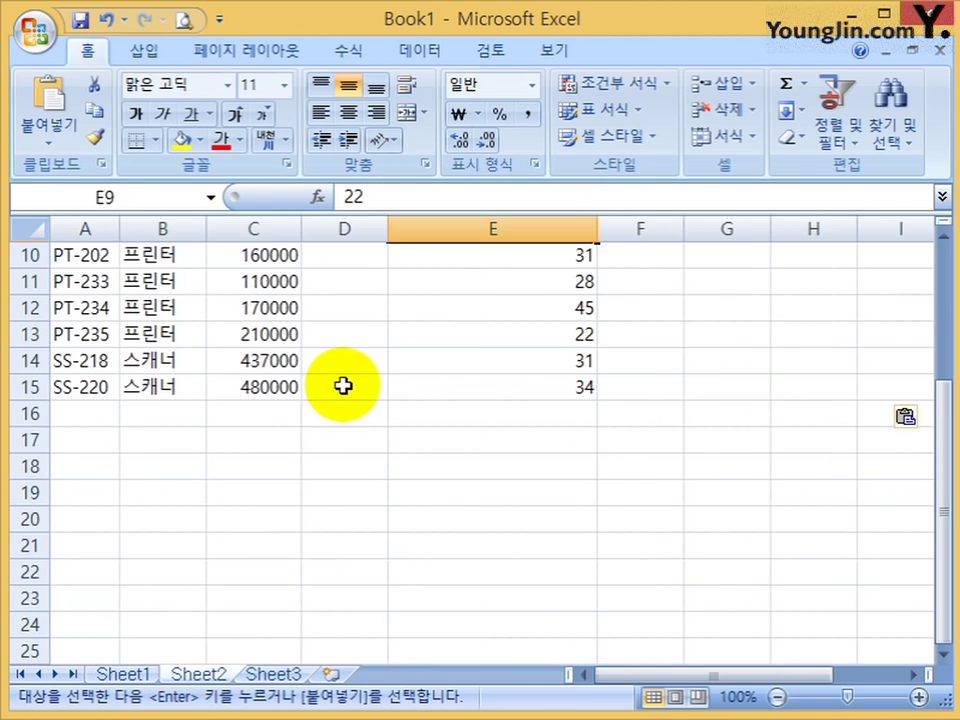
{"action": "scroll", "coordinate": [343, 386], "scroll_direction": "up", "scroll_amount": 3}
{"action": "left_click", "coordinate": [124, 672]}
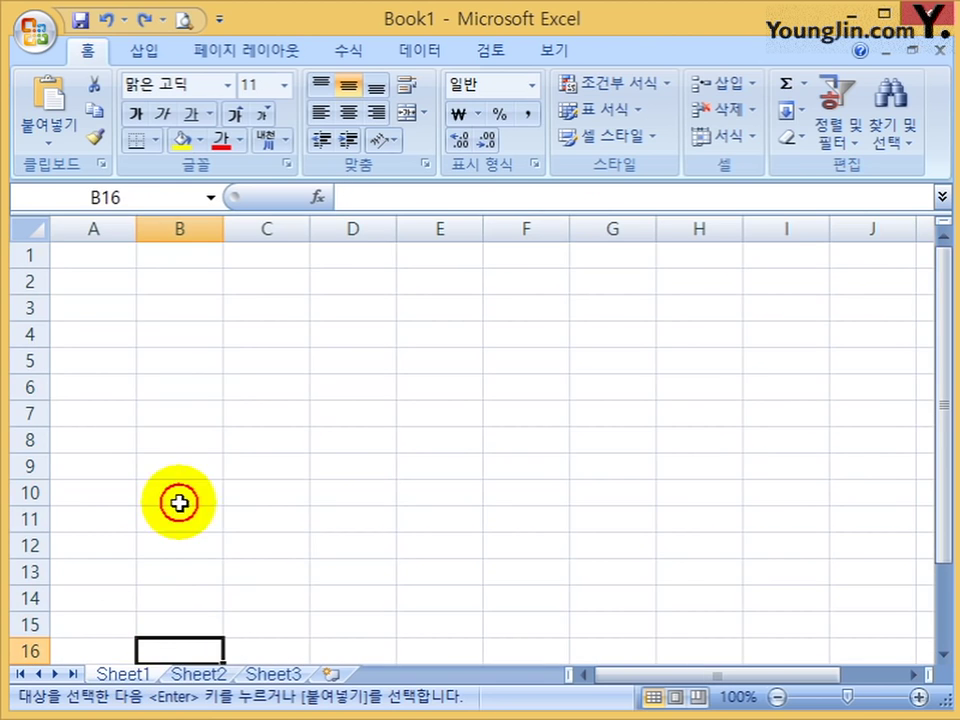
{"action": "left_click", "coordinate": [103, 253]}
{"action": "key", "text": "ctrl+v"}
{"action": "left_click_drag", "start_coordinate": [352, 508], "coordinate": [352, 482]}
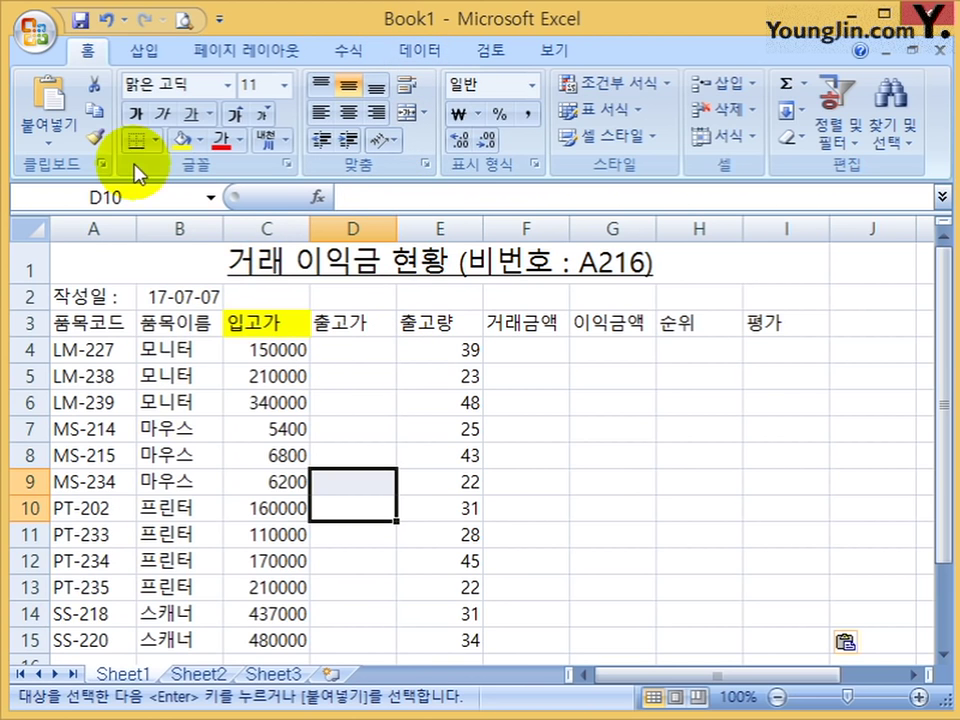
- Start saving Book1 under another name and create a new folder named A216 on the Desktop
{"action": "left_click", "coordinate": [35, 30]}
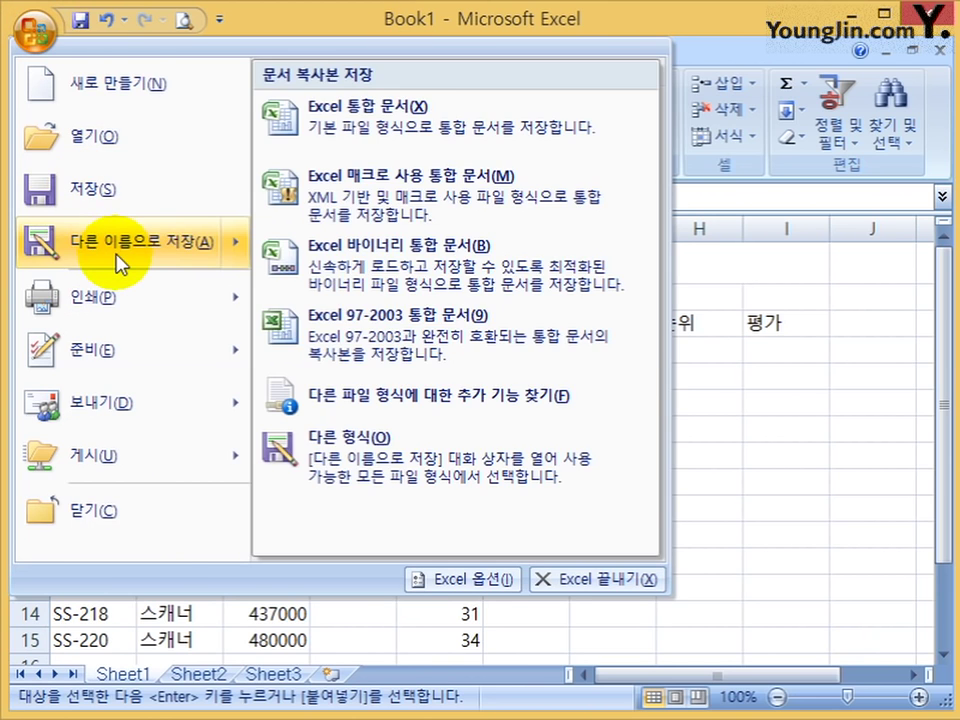
{"action": "left_click", "coordinate": [120, 262]}
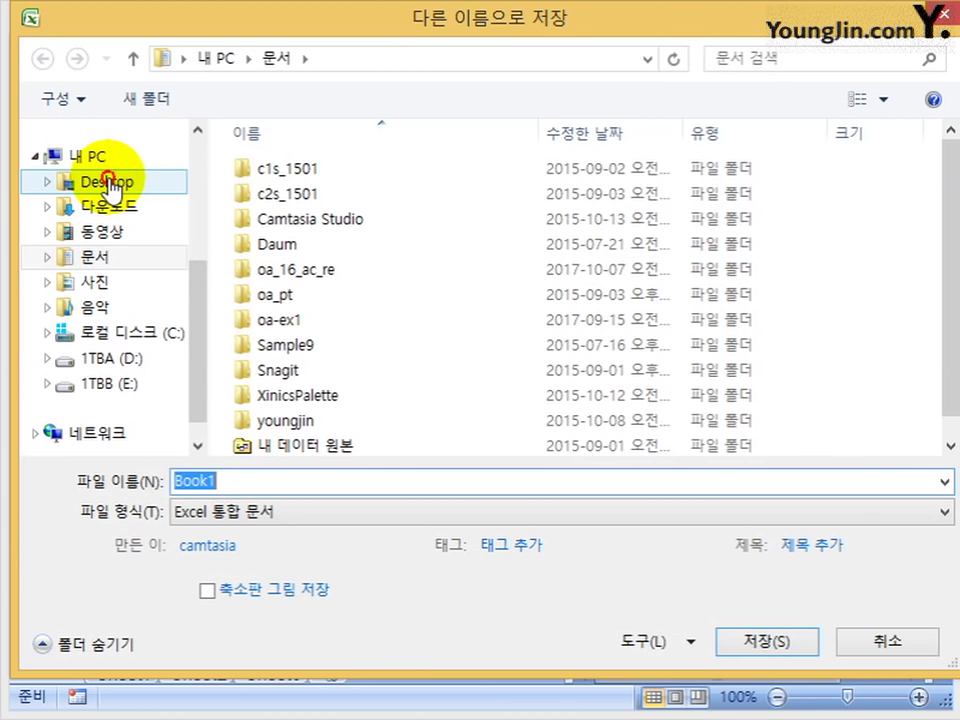
{"action": "left_click", "coordinate": [110, 183]}
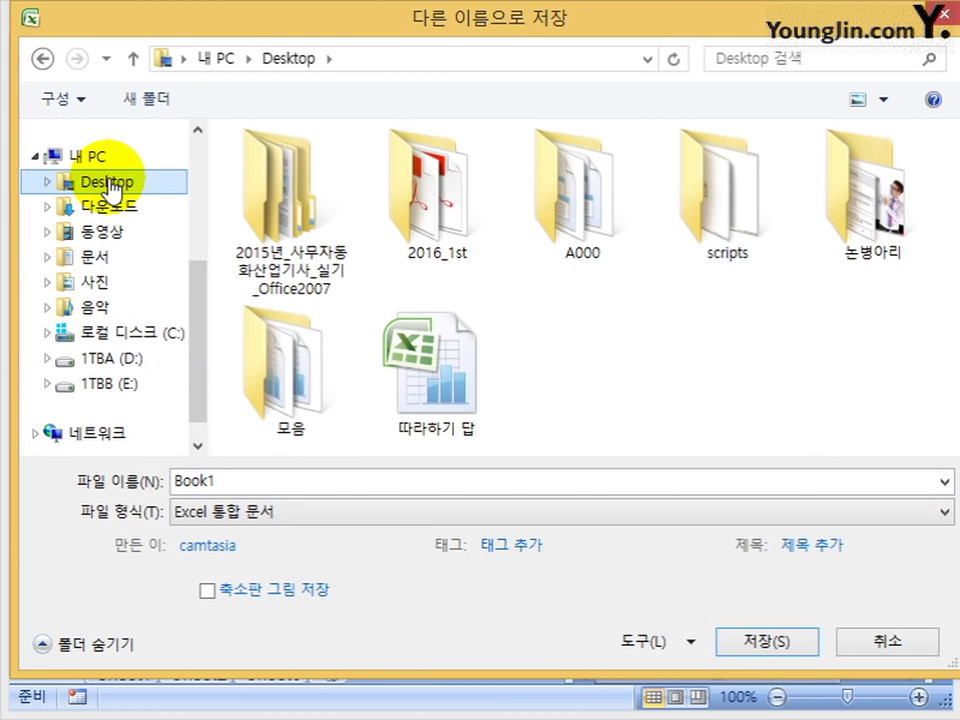
{"action": "right_click", "coordinate": [683, 345]}
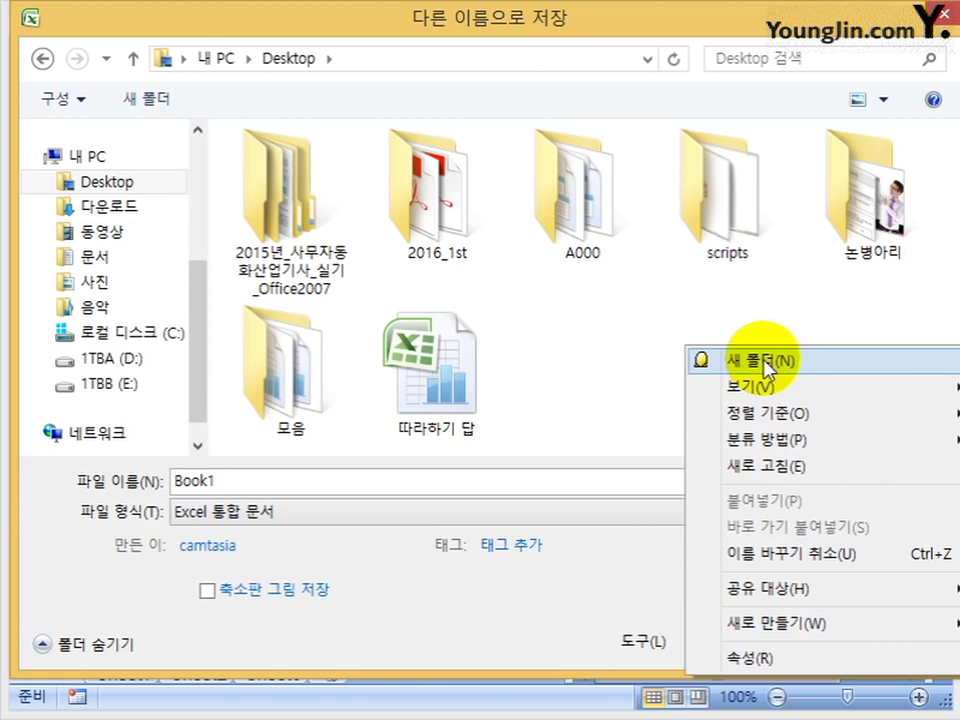
{"action": "right_click", "coordinate": [606, 306]}
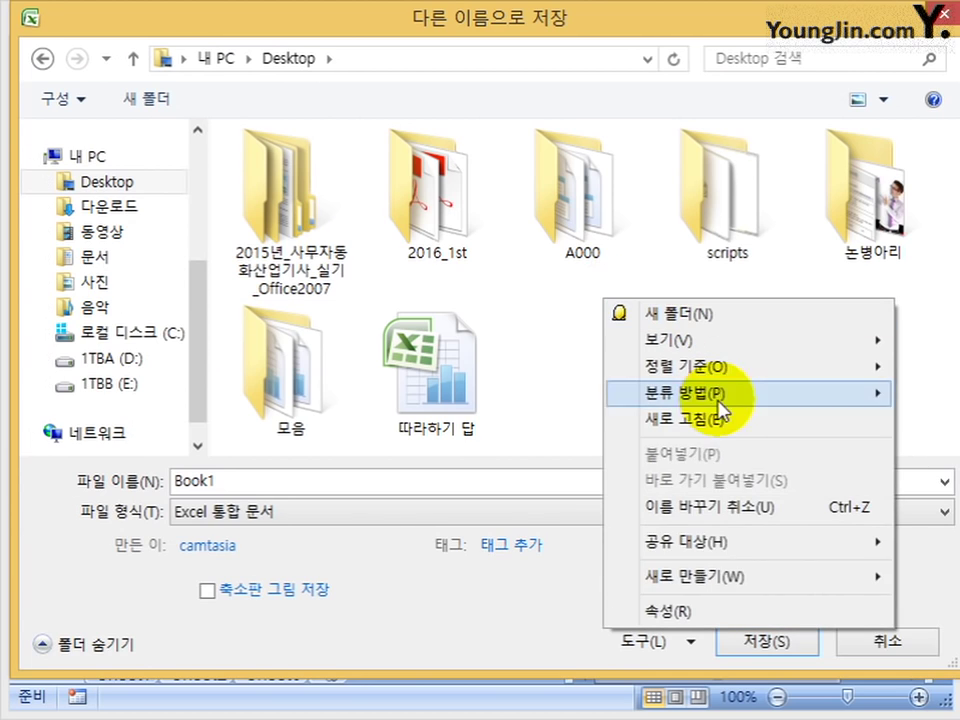
{"action": "mouse_move", "coordinate": [717, 580]}
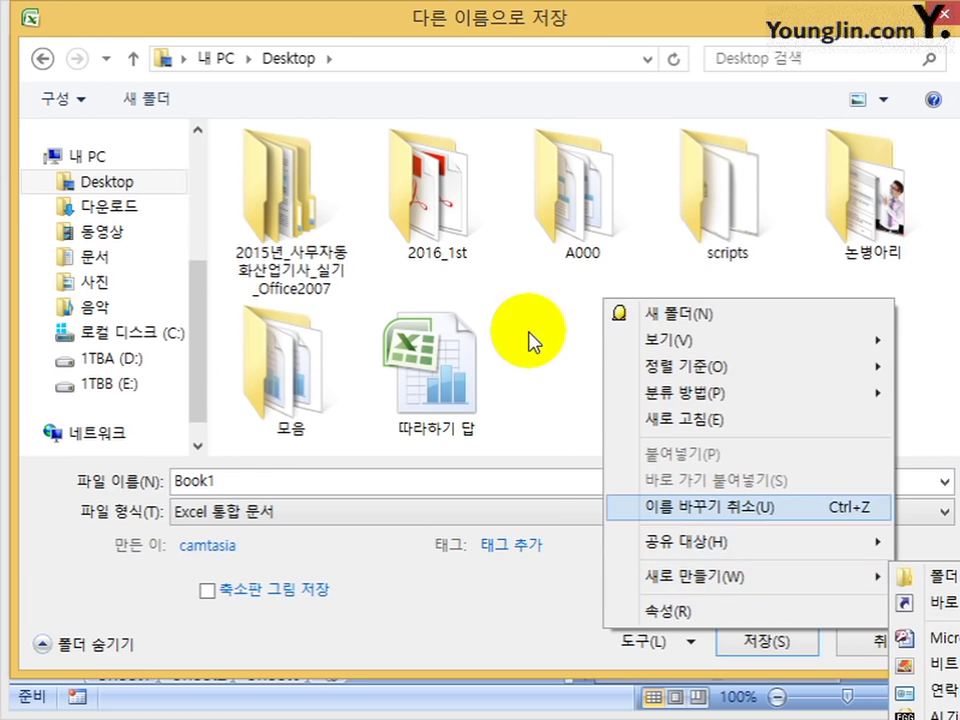
{"action": "right_click", "coordinate": [508, 285]}
{"action": "mouse_move", "coordinate": [620, 562]}
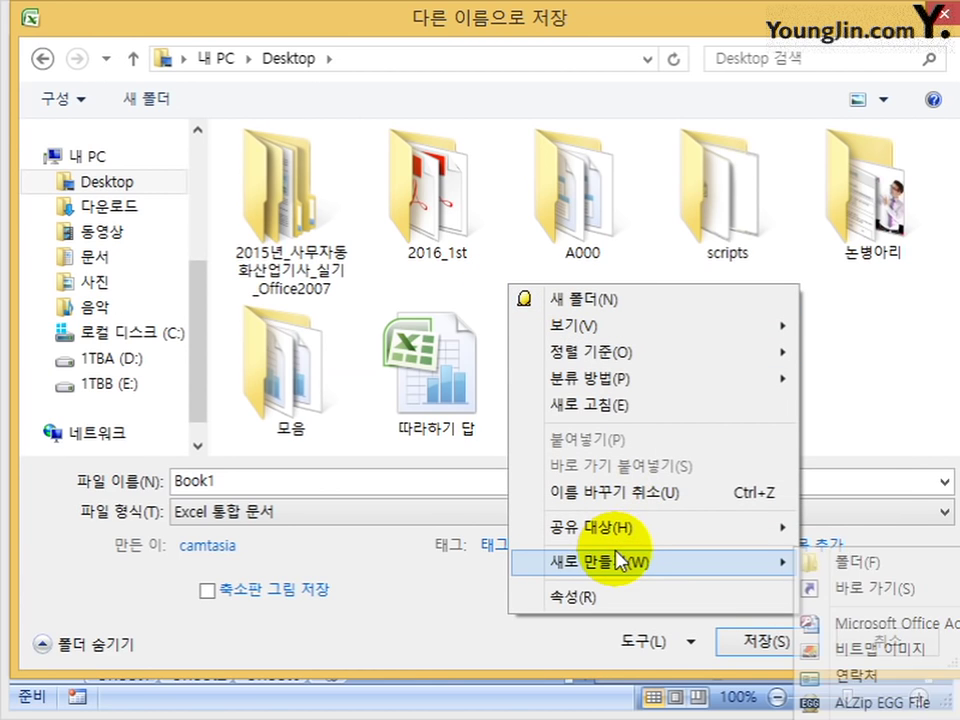
{"action": "left_click", "coordinate": [848, 562]}
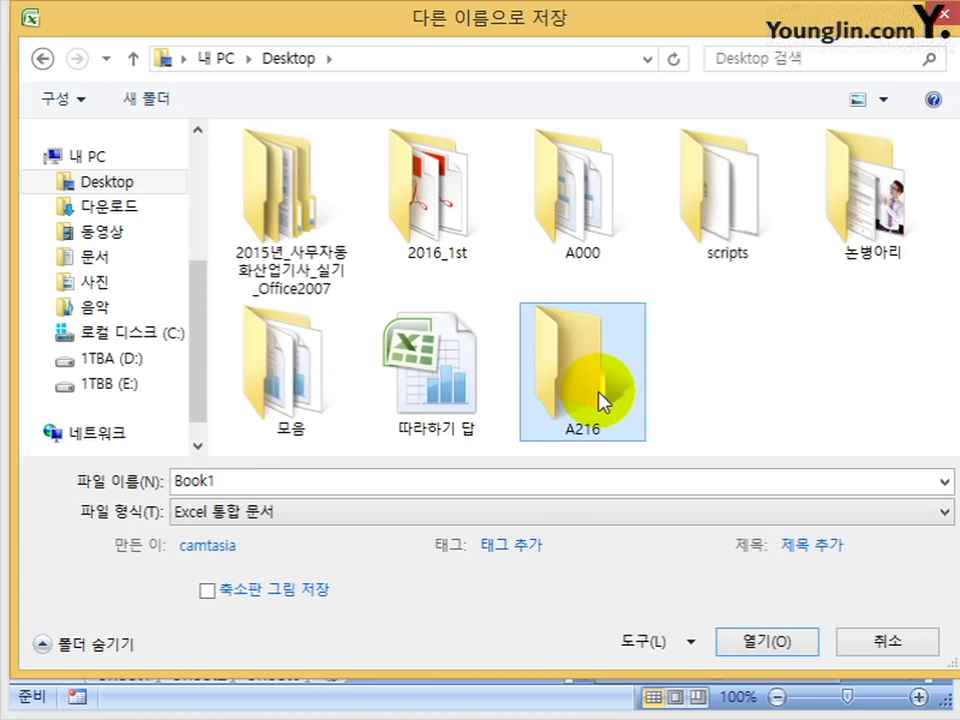
- Save the workbook inside the A216 folder
{"action": "double_click", "coordinate": [522, 428]}
{"action": "double_click", "coordinate": [374, 480]}
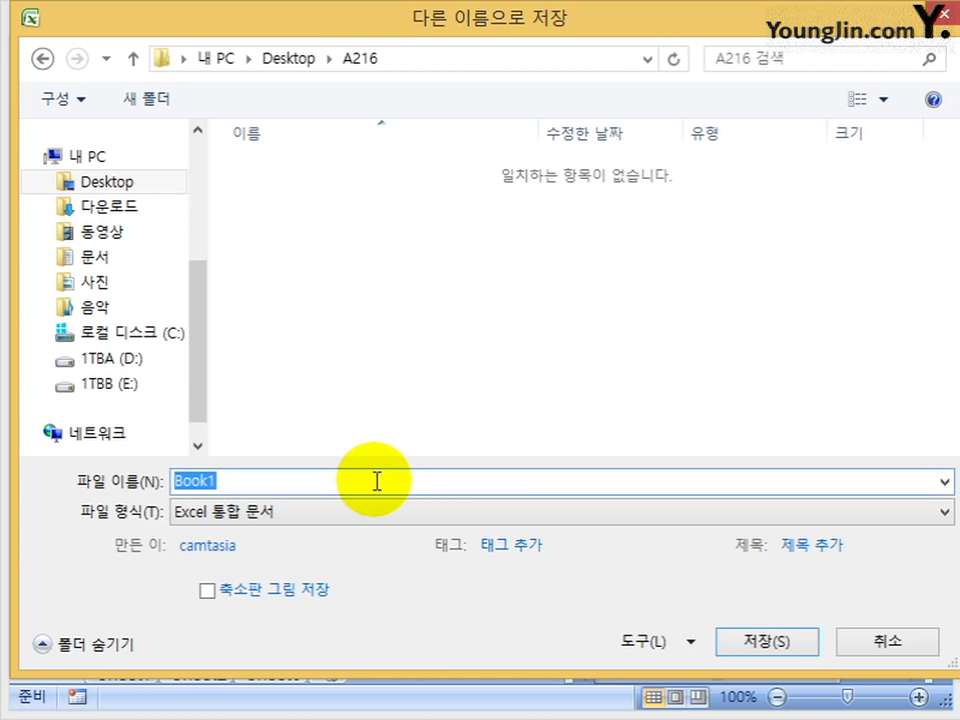
{"action": "key", "text": "Return"}
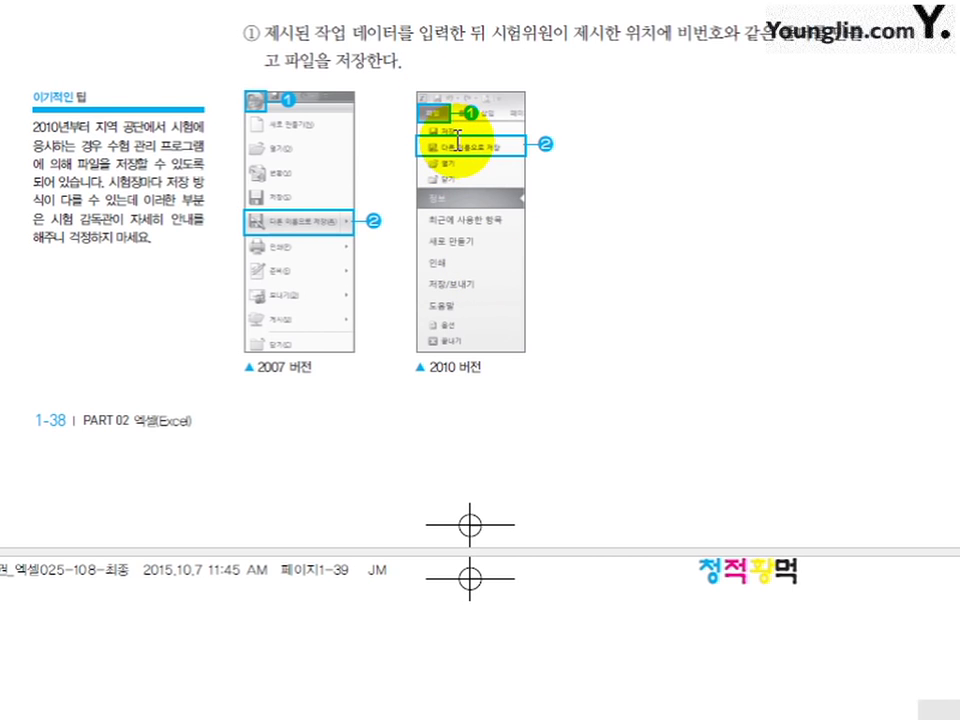
- Review the textbook pages on saving the file and check the desktop options for making a folder
{"action": "scroll", "coordinate": [697, 294], "scroll_direction": "down", "scroll_amount": 6}
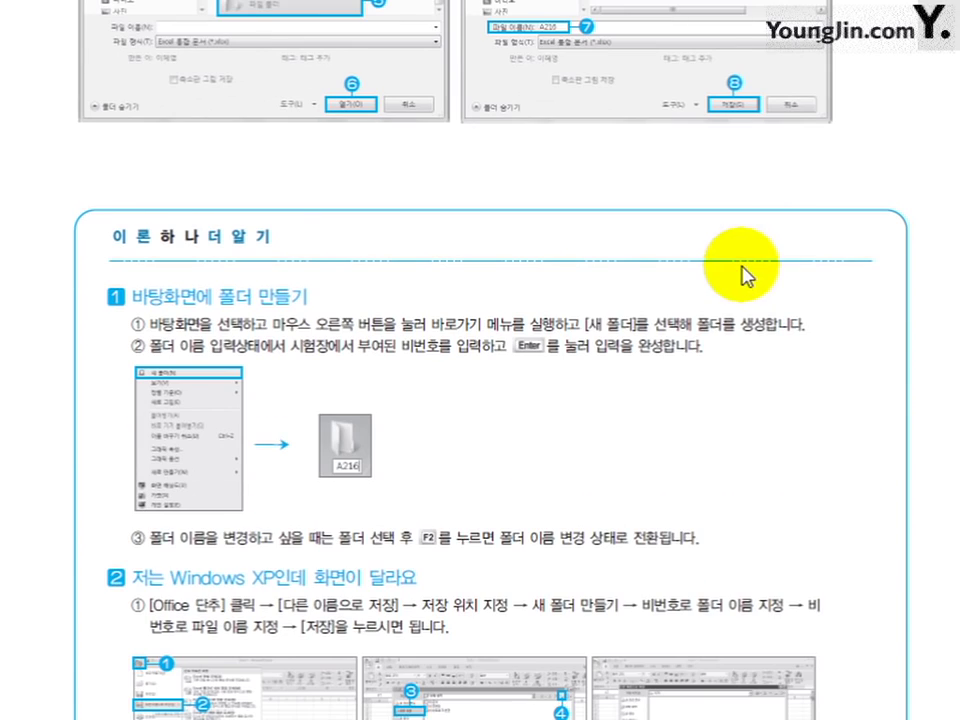
{"action": "scroll", "coordinate": [745, 230], "scroll_direction": "down", "scroll_amount": 3}
{"action": "scroll", "coordinate": [585, 290], "scroll_direction": "down", "scroll_amount": 2}
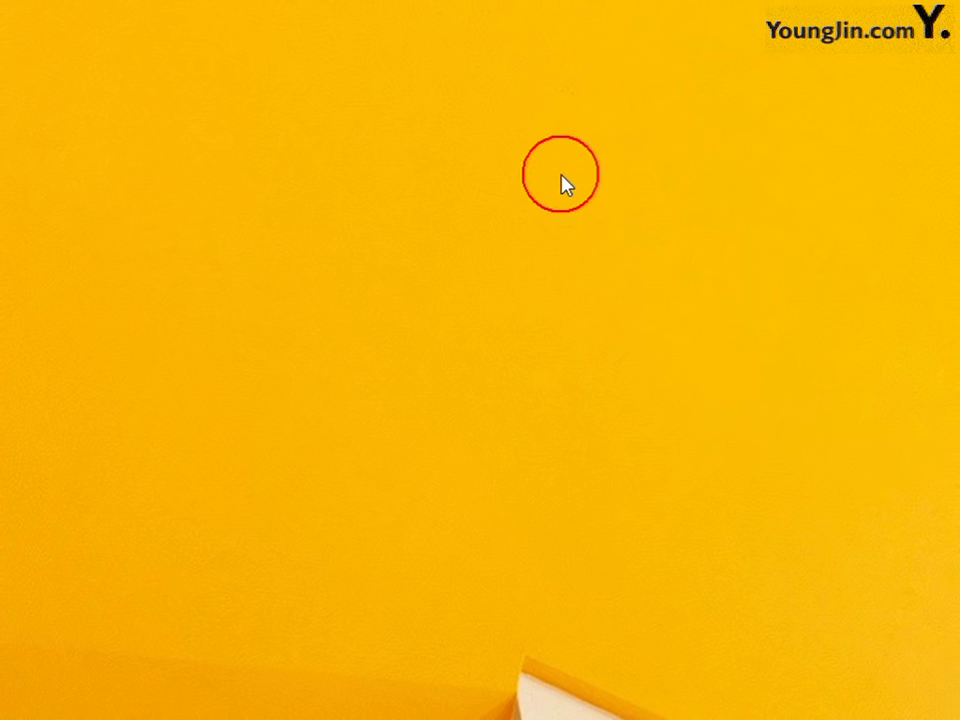
{"action": "right_click", "coordinate": [400, 153]}
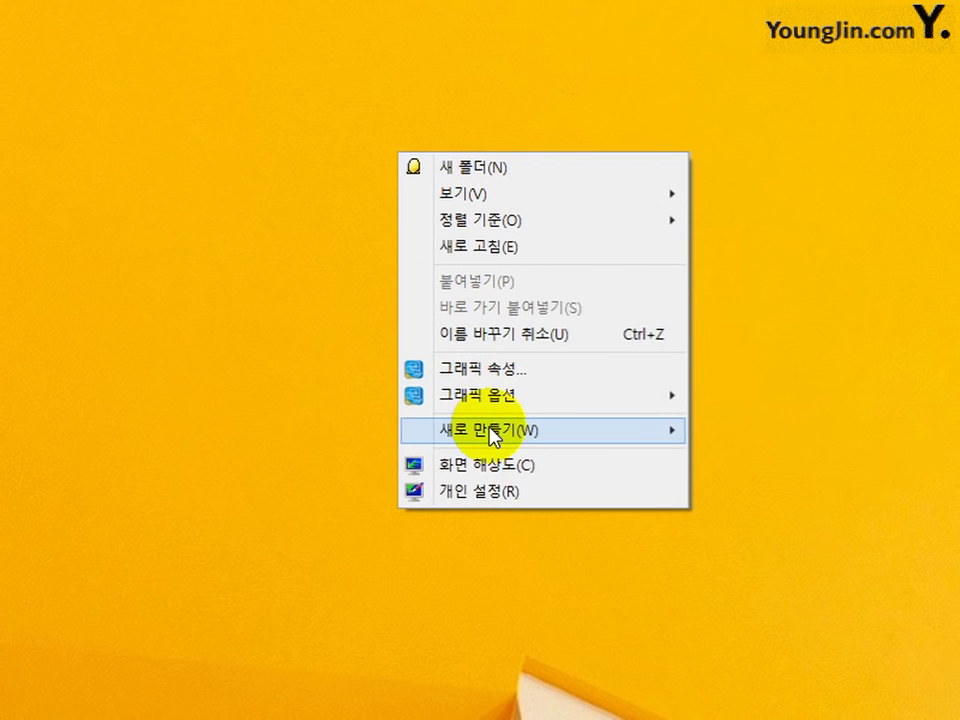
{"action": "left_click", "coordinate": [127, 519]}
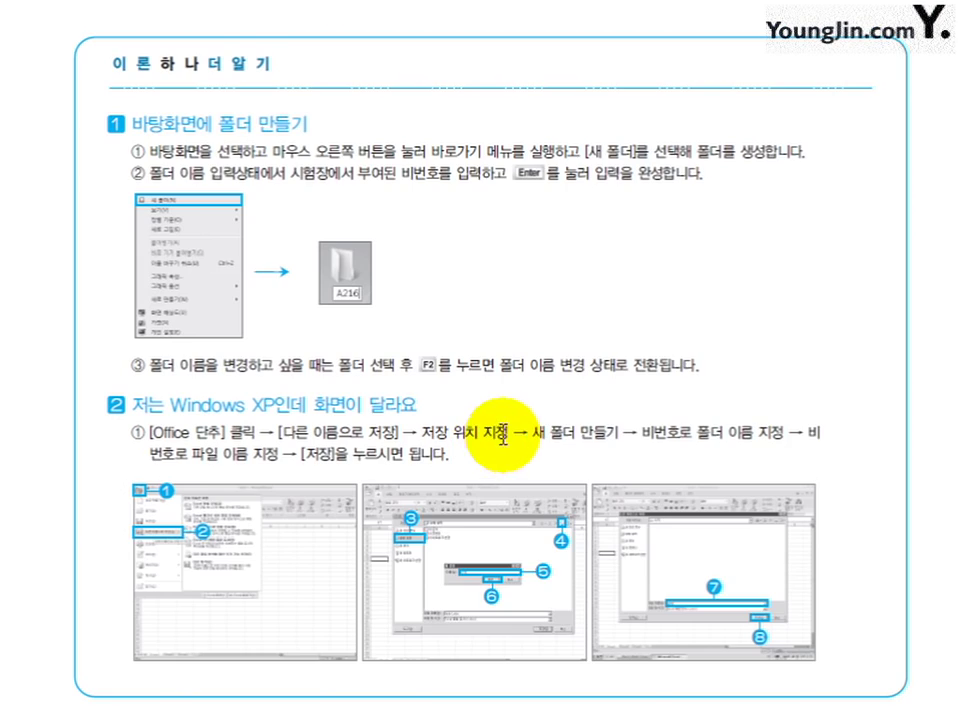
- Read through textbook Chapter 04 on solving the conditions, from the workflow overview and title formatting to calculating 출고가
{"action": "scroll", "coordinate": [612, 380], "scroll_direction": "down", "scroll_amount": 5}
{"action": "scroll", "coordinate": [540, 325], "scroll_direction": "down", "scroll_amount": 12}
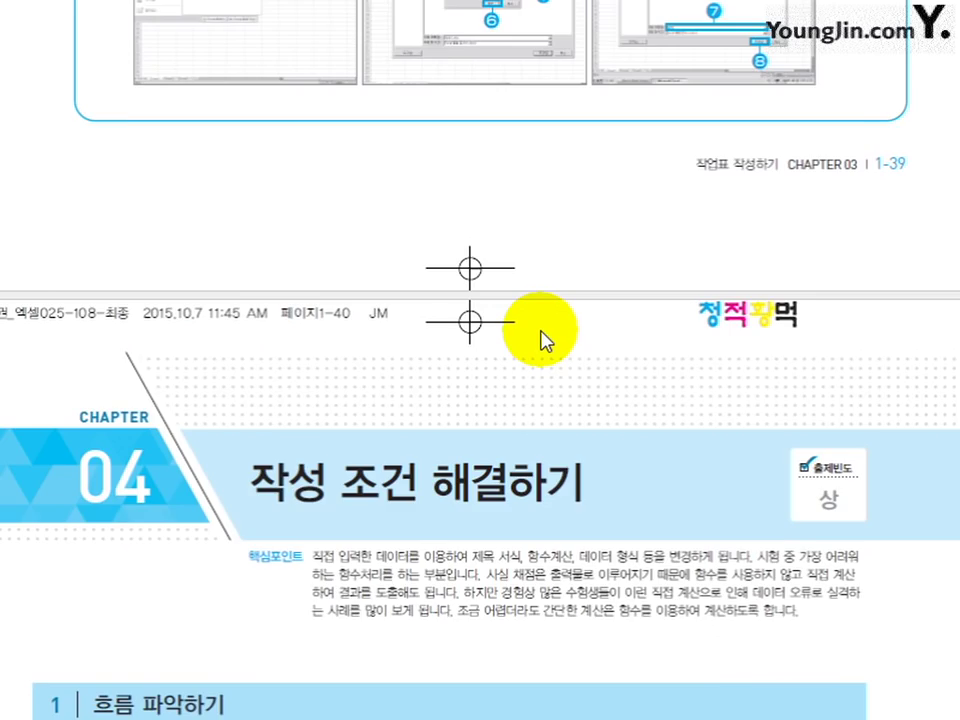
{"action": "scroll", "coordinate": [513, 432], "scroll_direction": "down", "scroll_amount": 4}
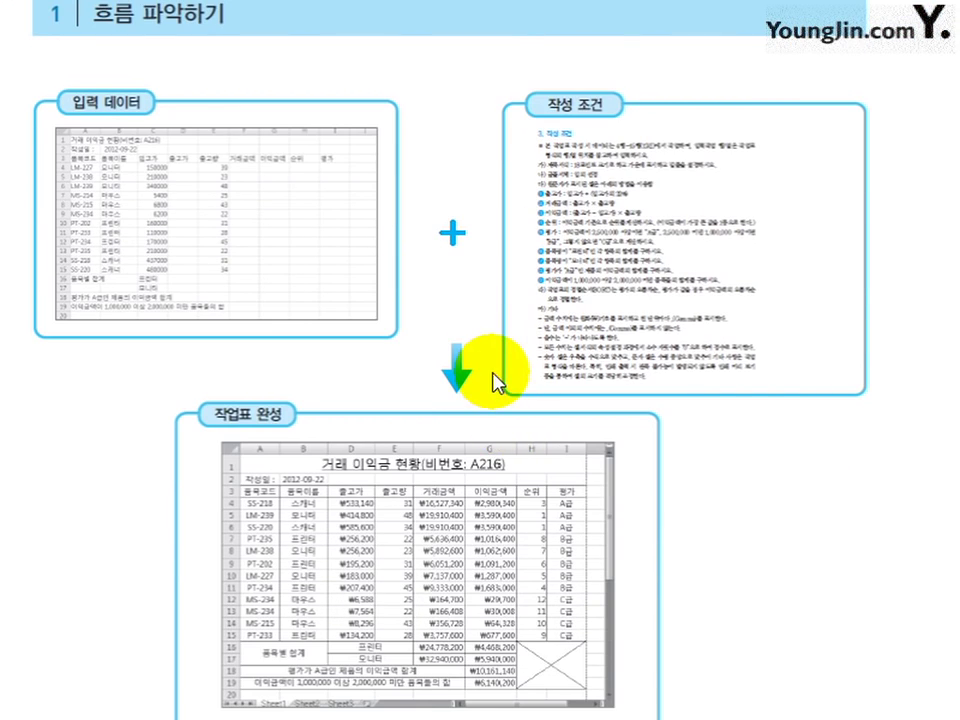
{"action": "scroll", "coordinate": [497, 378], "scroll_direction": "down", "scroll_amount": 1}
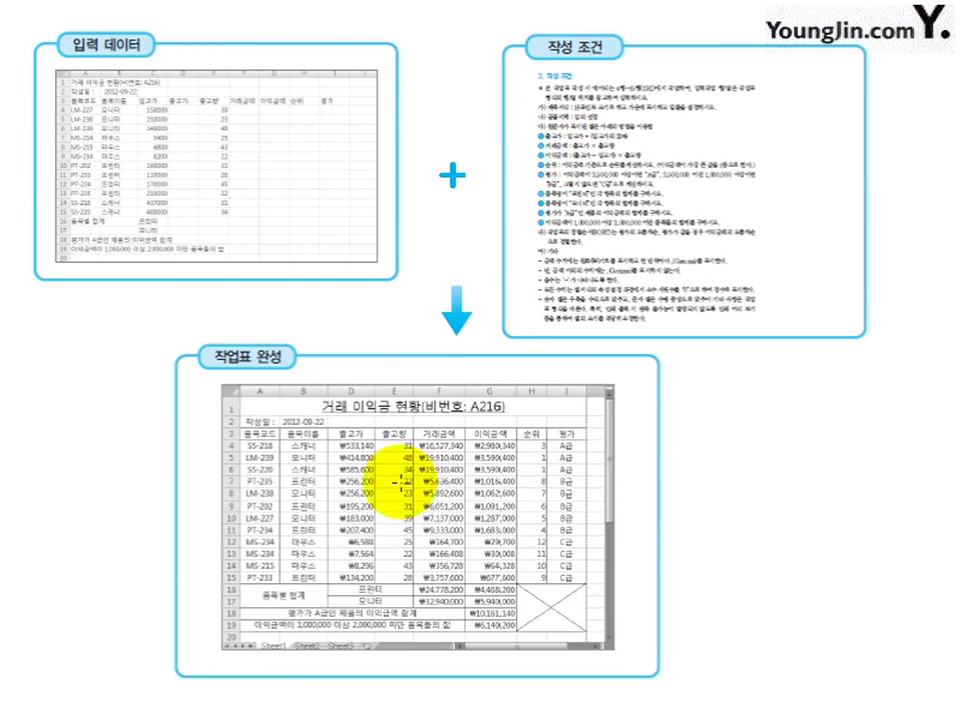
{"action": "scroll", "coordinate": [388, 490], "scroll_direction": "down", "scroll_amount": 12}
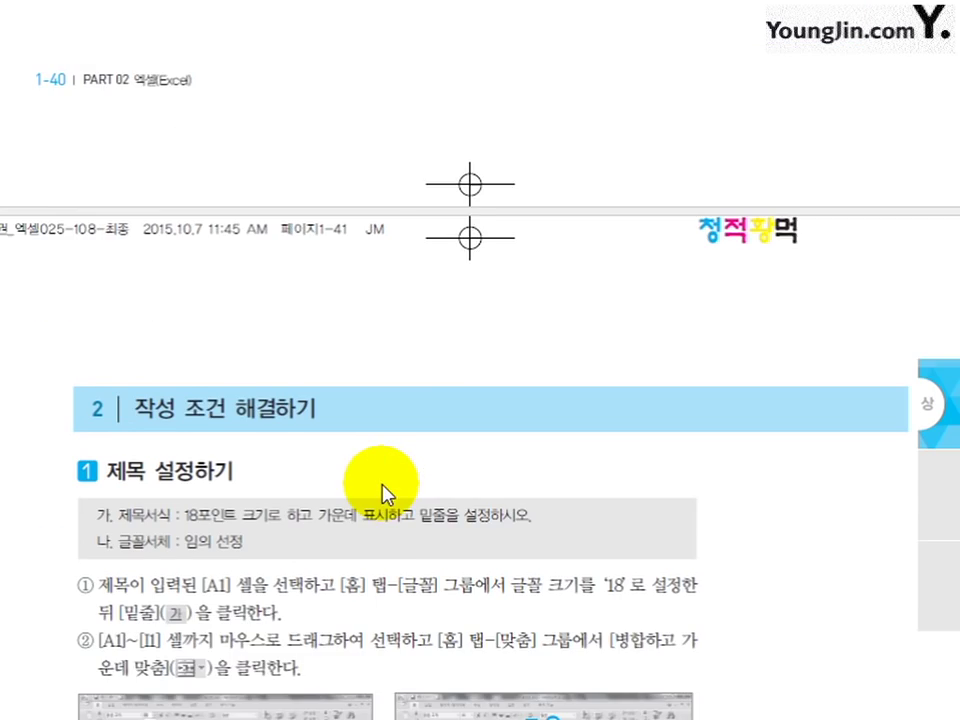
{"action": "scroll", "coordinate": [383, 493], "scroll_direction": "down", "scroll_amount": 7}
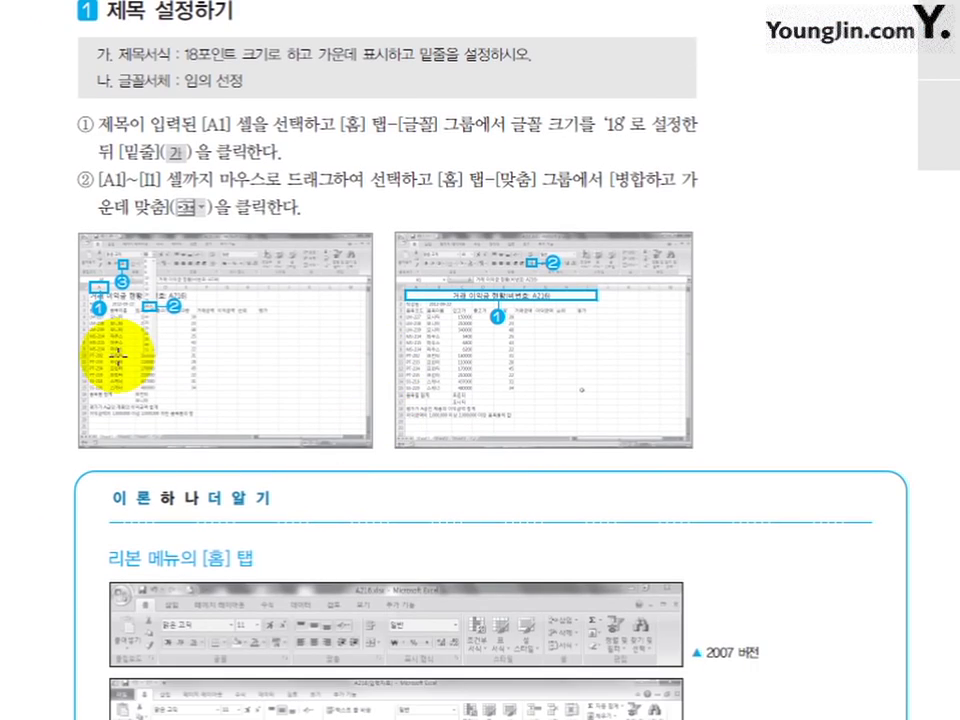
{"action": "scroll", "coordinate": [476, 448], "scroll_direction": "down", "scroll_amount": 7}
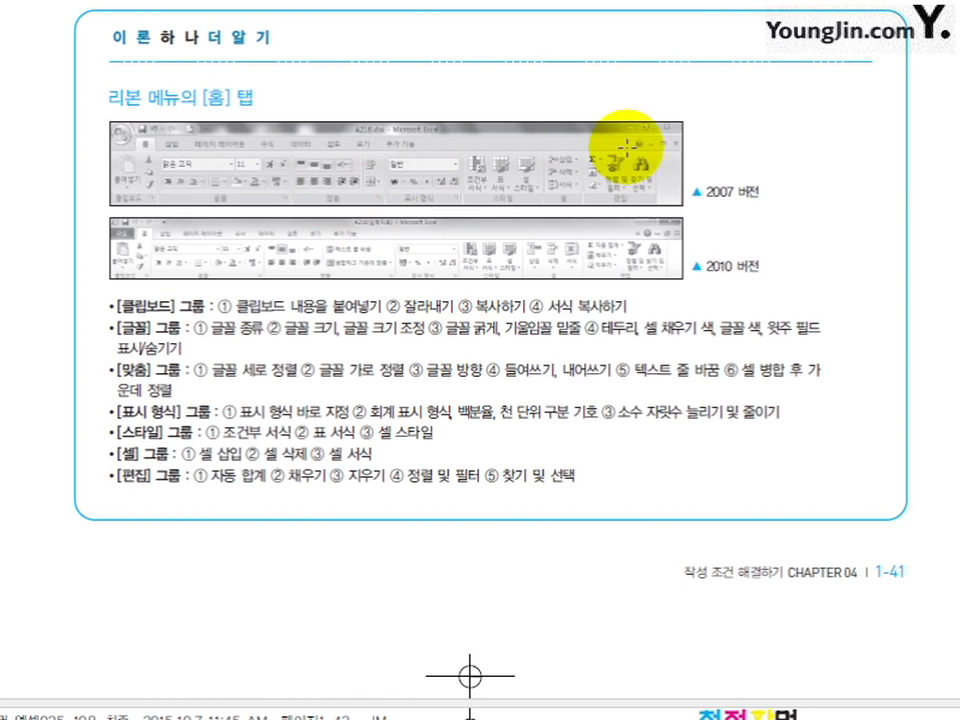
{"action": "scroll", "coordinate": [250, 380], "scroll_direction": "down", "scroll_amount": 3}
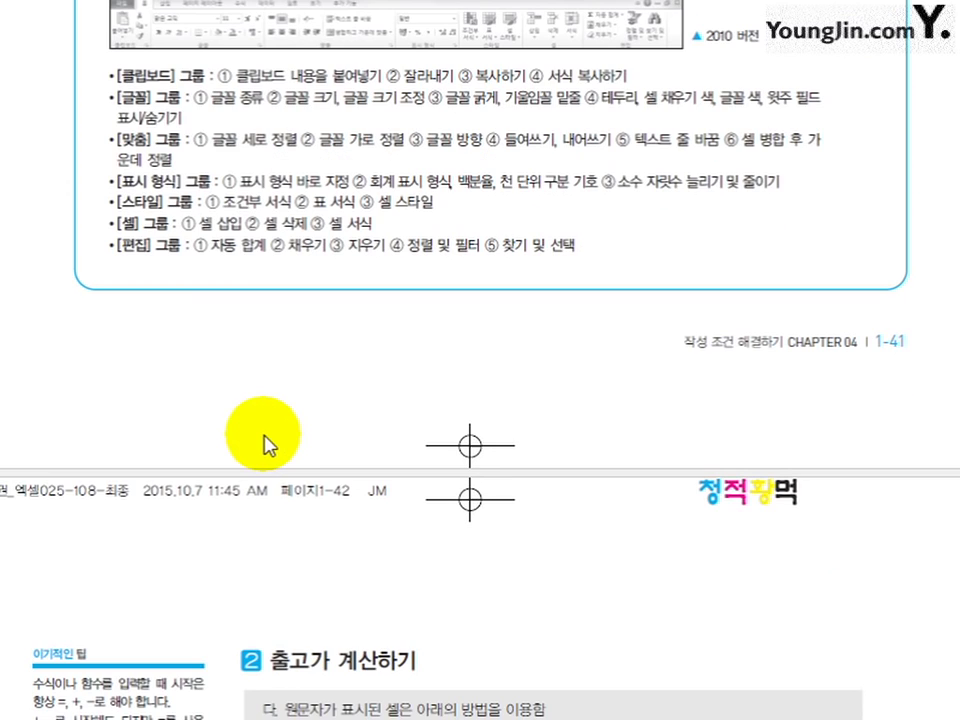
{"action": "scroll", "coordinate": [265, 445], "scroll_direction": "down", "scroll_amount": 4}
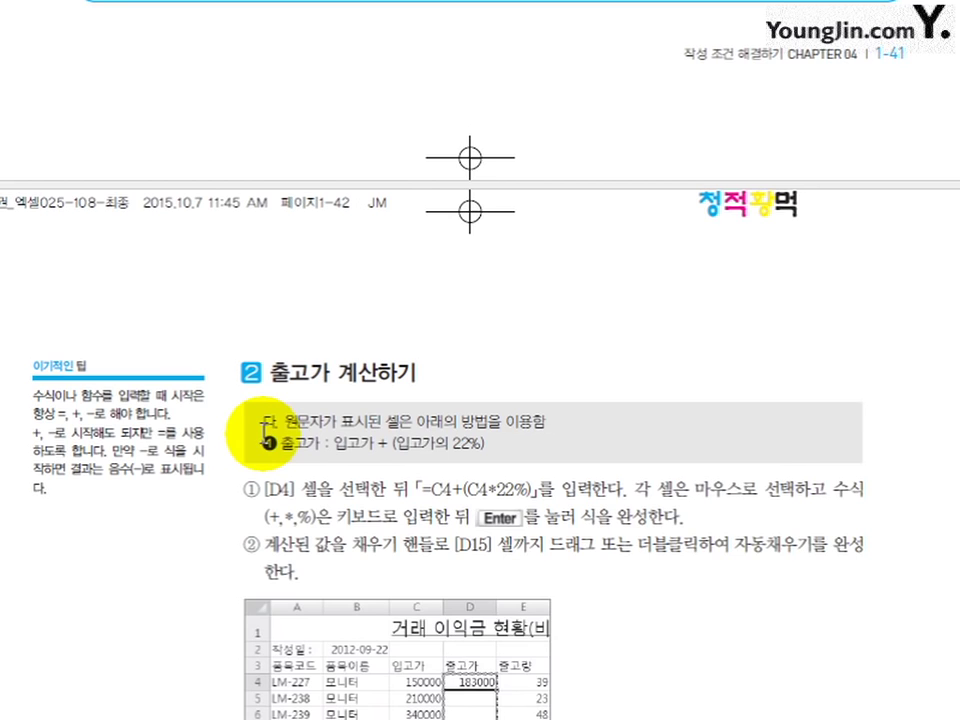
{"action": "scroll", "coordinate": [263, 432], "scroll_direction": "down", "scroll_amount": 4}
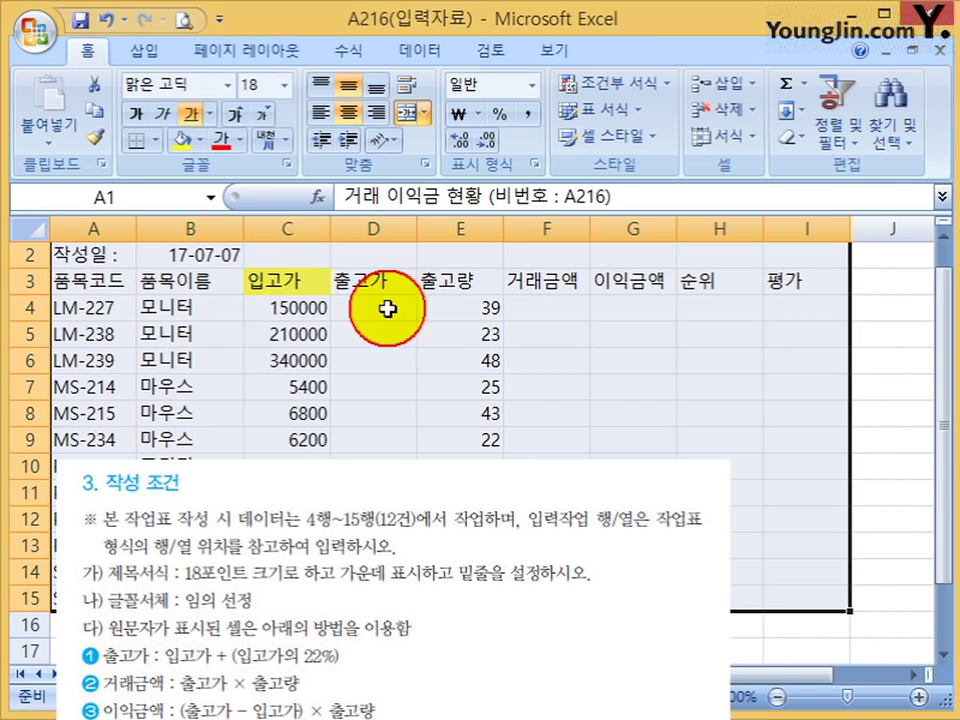
- Calculate 출고가 for LM-227 in cell D4 of the A216(입력자료) worksheet with the formula =C4+(C4*22%)
{"action": "left_click", "coordinate": [381, 309]}
{"action": "type", "text": "="}
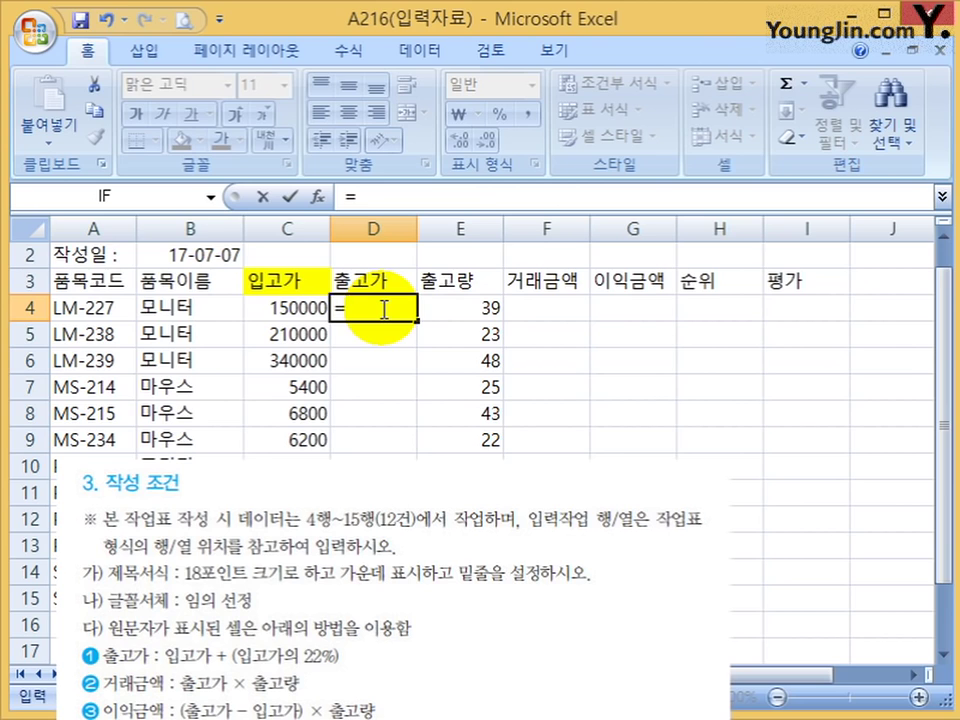
{"action": "left_click", "coordinate": [255, 310]}
{"action": "type", "text": "+("}
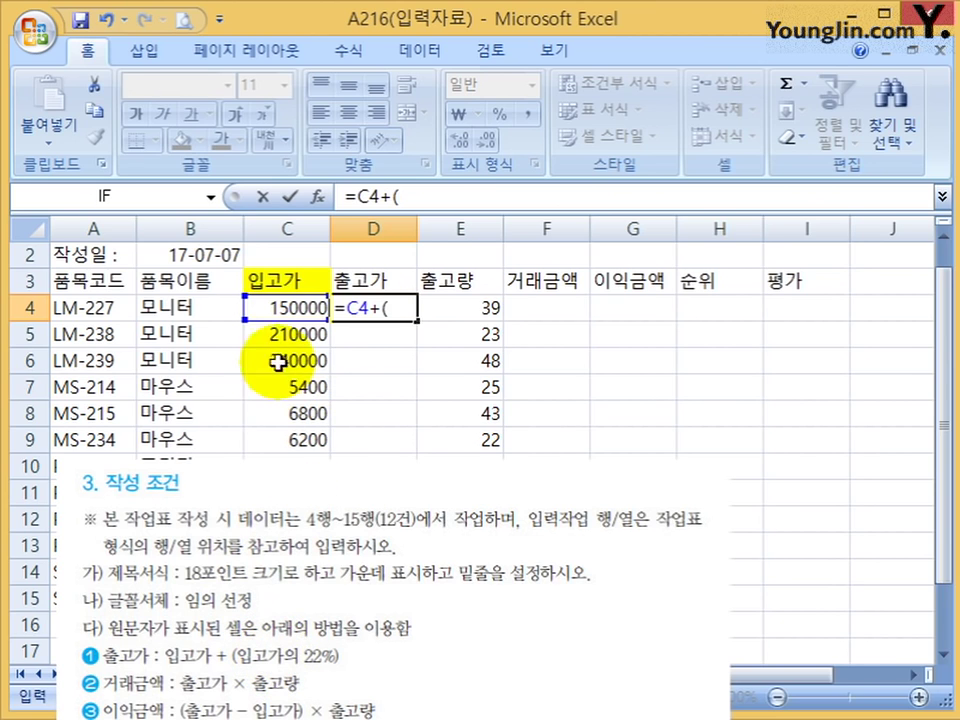
{"action": "left_click", "coordinate": [267, 311]}
{"action": "type", "text": "*"}
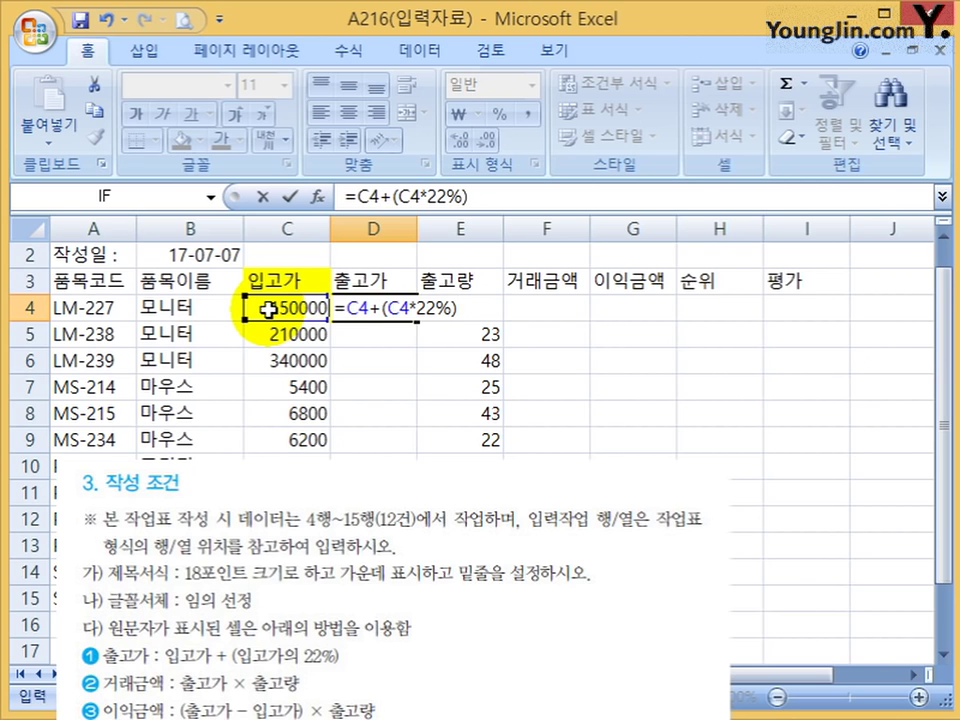
{"action": "key", "text": "Return"}
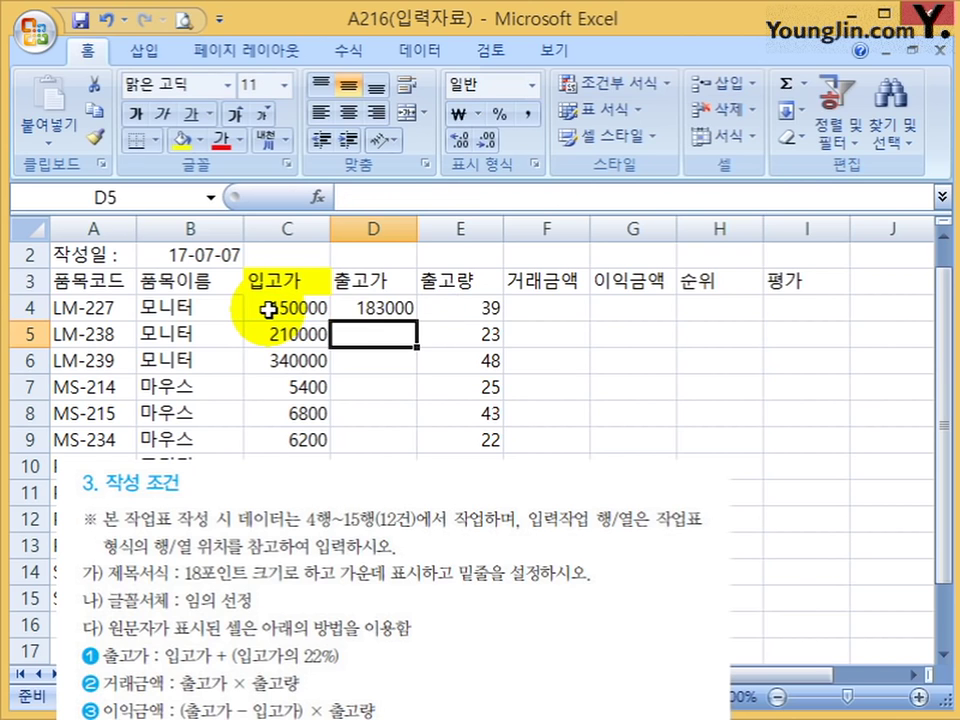
- Fill the 출고가 formula in D4 down through row 15
{"action": "left_click", "coordinate": [369, 311]}
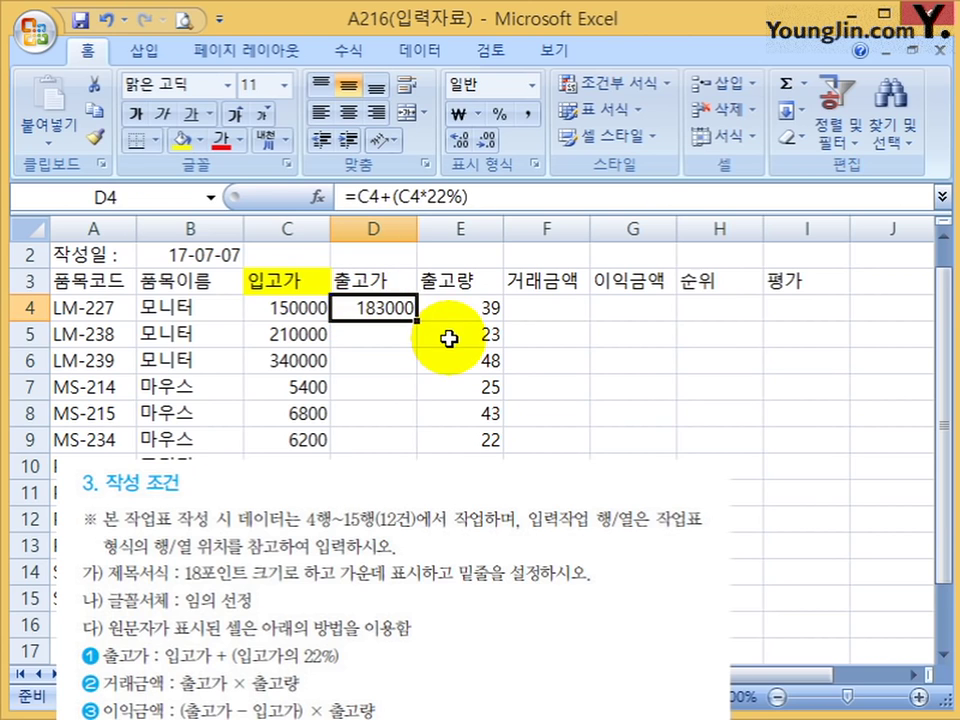
{"action": "double_click", "coordinate": [418, 321]}
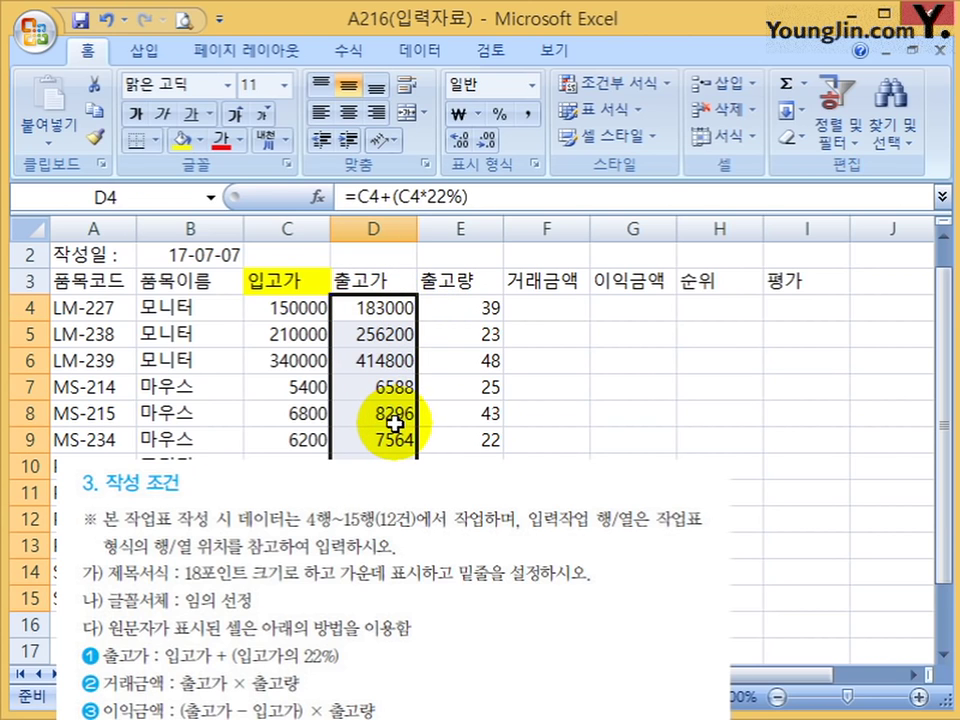
- Calculate 거래금액 in F4 with the formula =D4*E4 and fill it down through row 15
{"action": "left_click", "coordinate": [556, 312]}
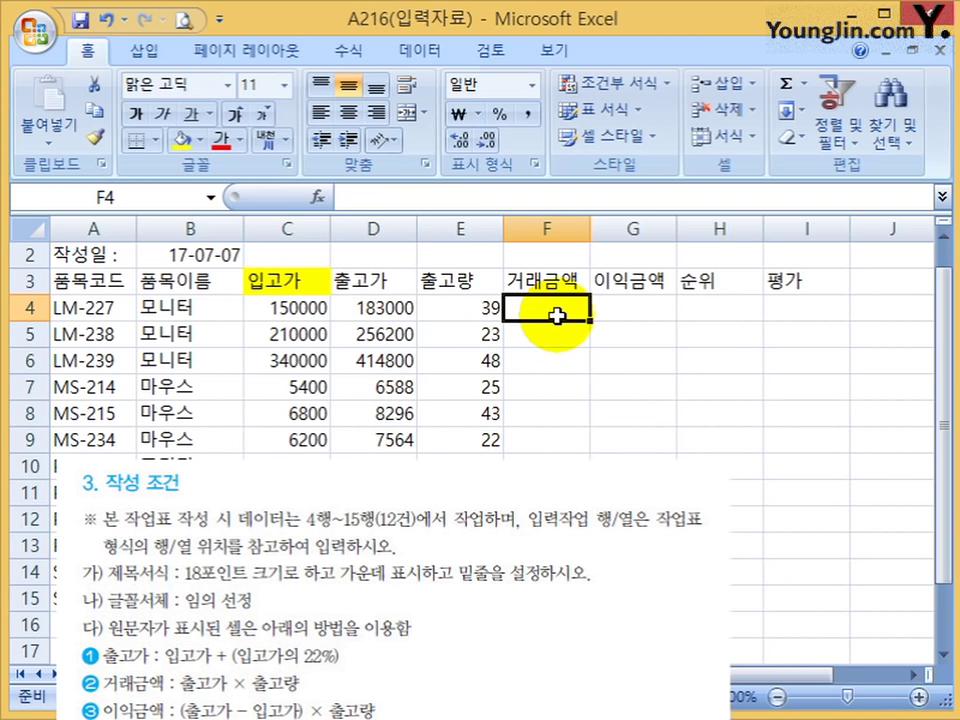
{"action": "type", "text": "="}
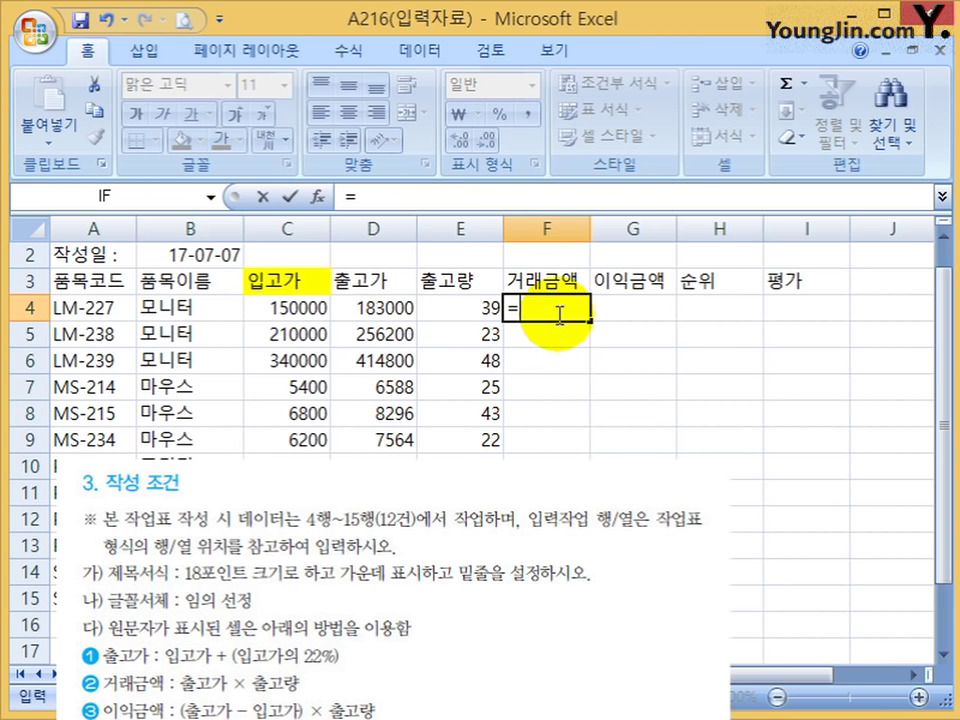
{"action": "left_click", "coordinate": [377, 312]}
{"action": "type", "text": "*"}
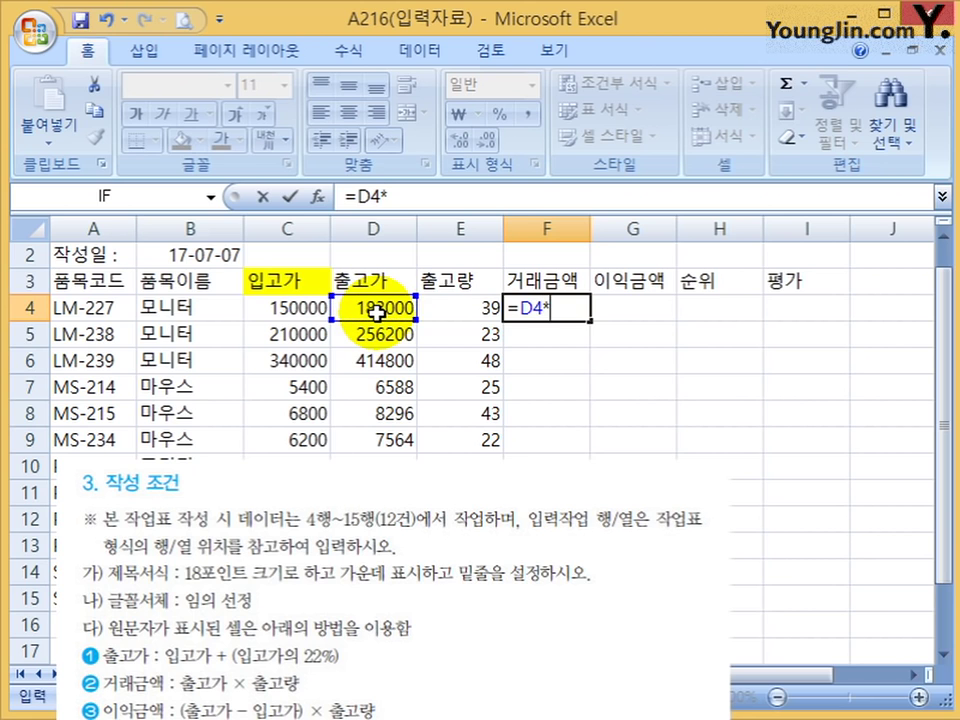
{"action": "left_click", "coordinate": [446, 306]}
{"action": "key", "text": "ctrl+Return"}
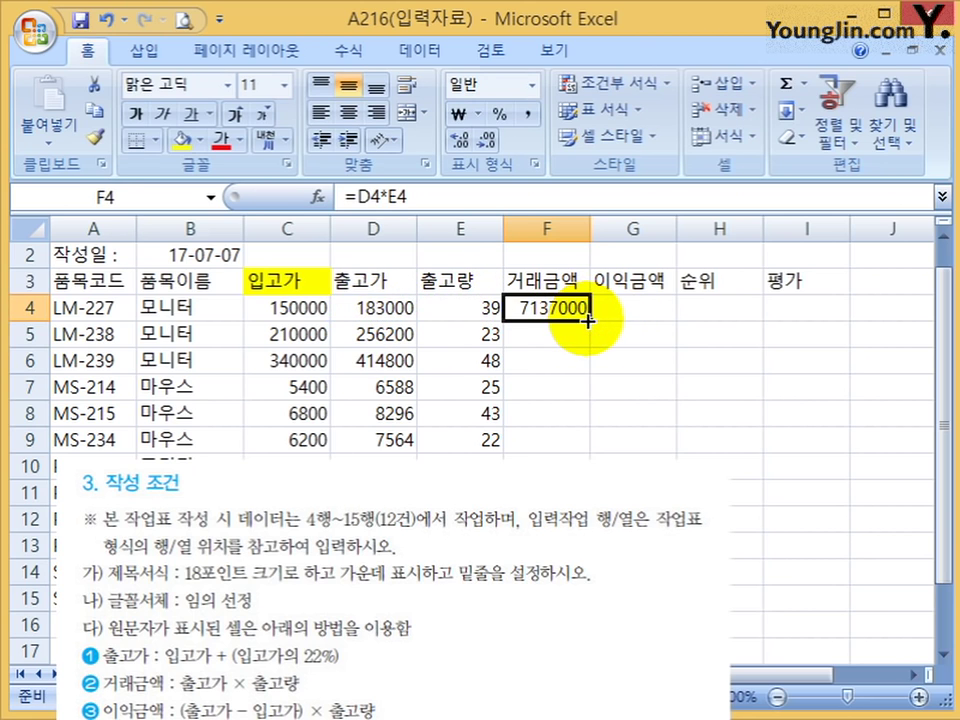
{"action": "double_click", "coordinate": [588, 319]}
- Calculate 이익금액 in G4 with the formula =(D4-C4)*E4 and fill it down through row 15
{"action": "left_click", "coordinate": [636, 313]}
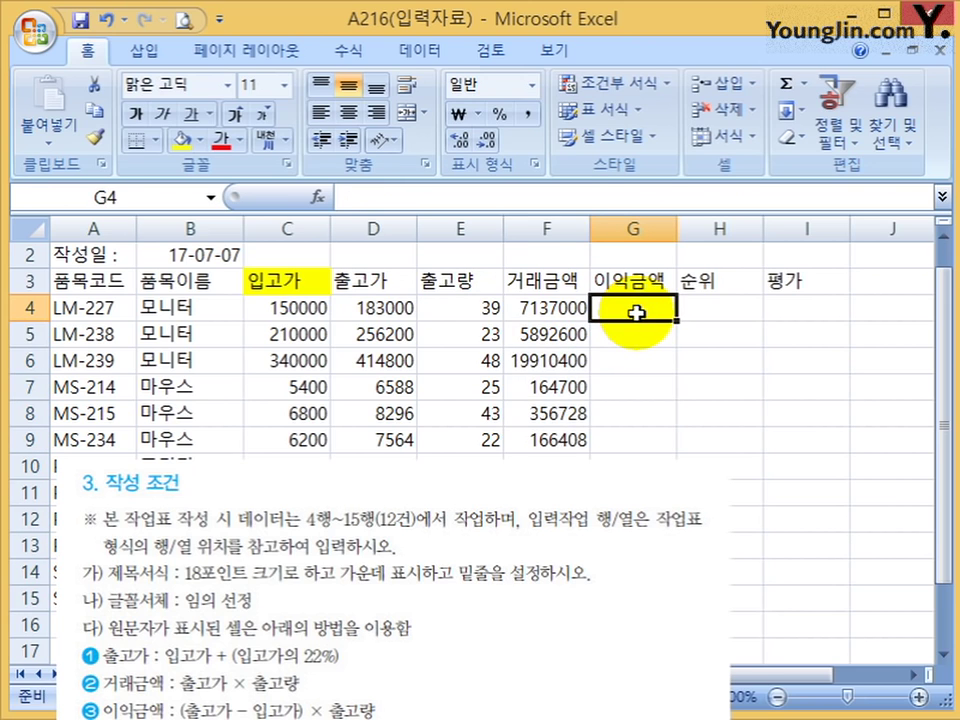
{"action": "type", "text": "=("}
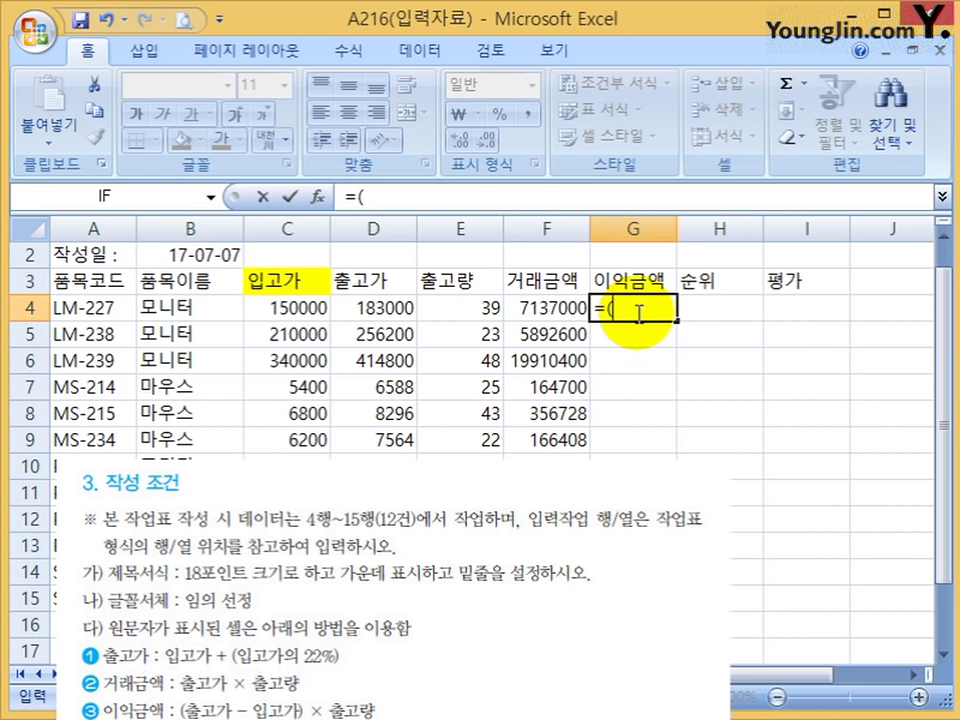
{"action": "left_click", "coordinate": [385, 307]}
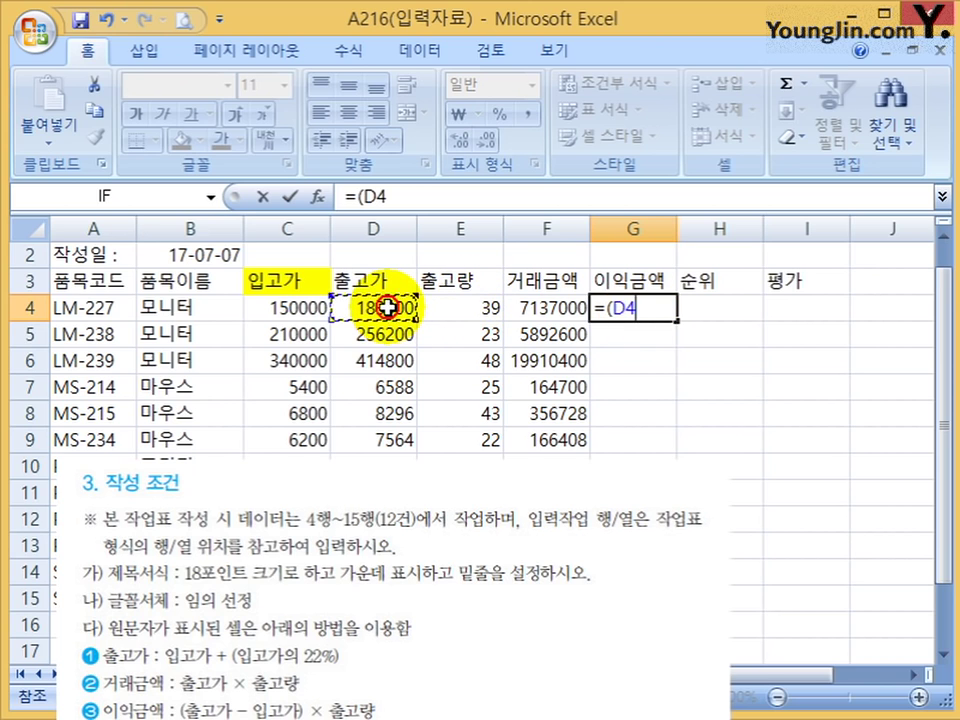
{"action": "type", "text": "-"}
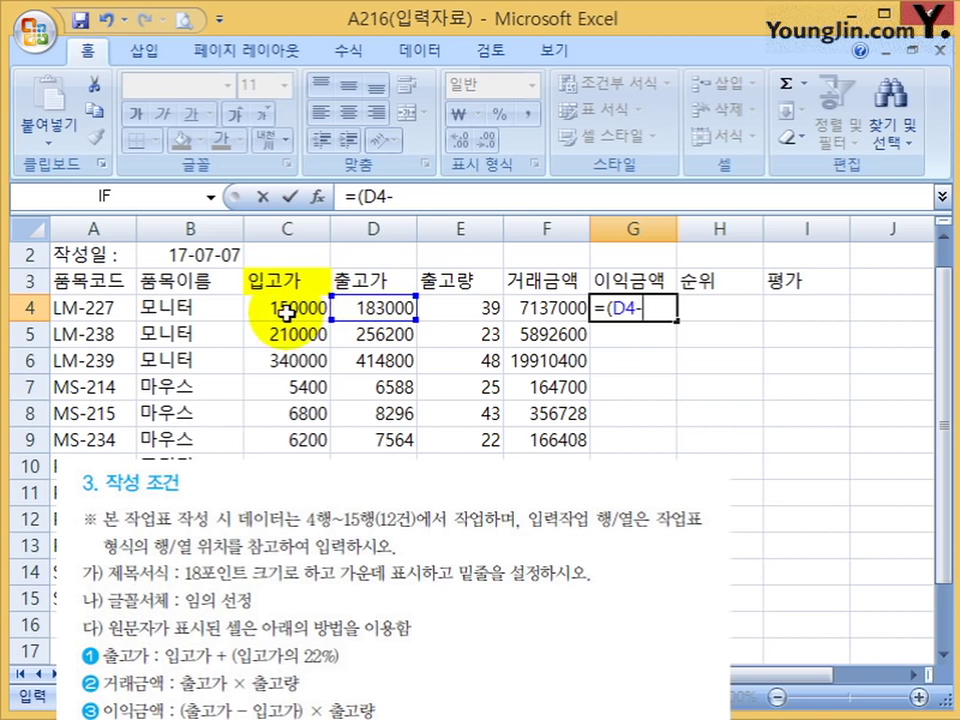
{"action": "left_click", "coordinate": [286, 310]}
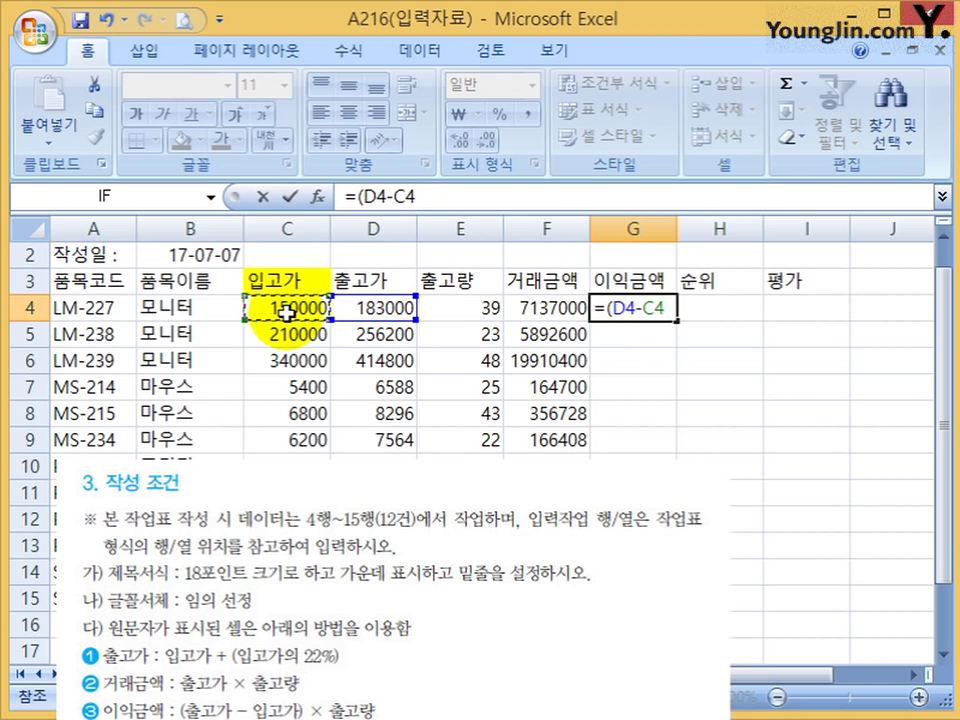
{"action": "type", "text": ")"}
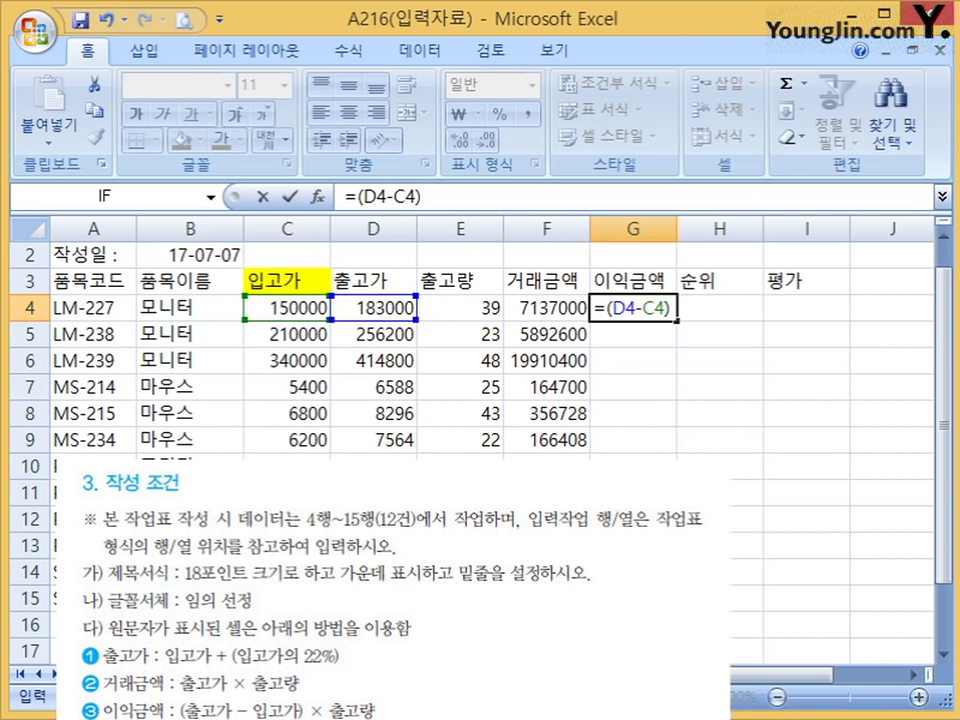
{"action": "type", "text": "*"}
{"action": "left_click", "coordinate": [446, 312]}
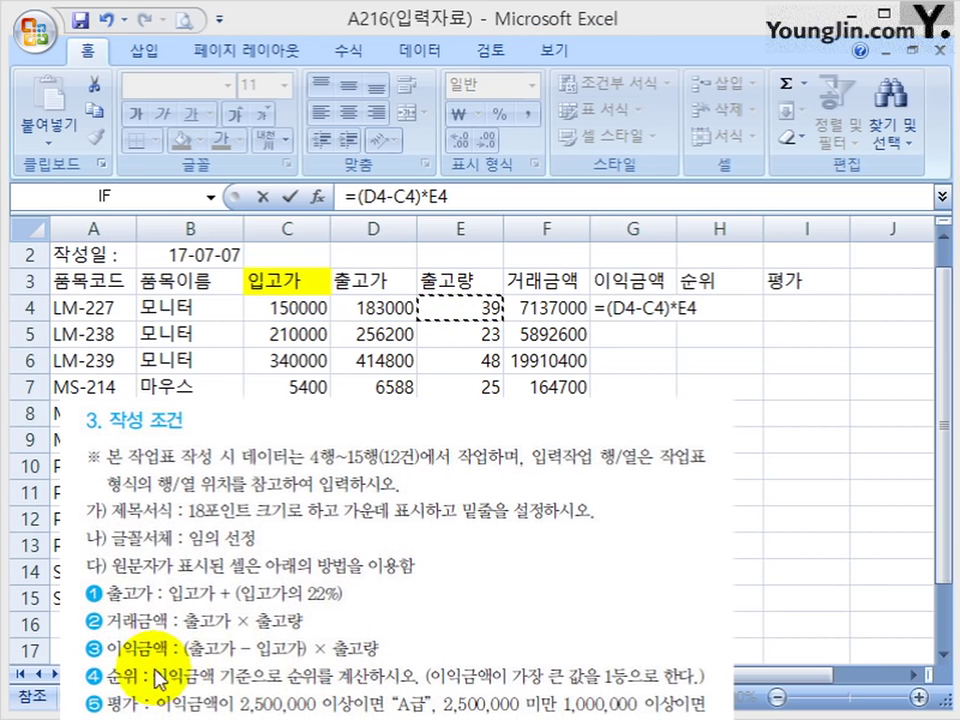
{"action": "key", "text": "Return"}
{"action": "left_click", "coordinate": [655, 309]}
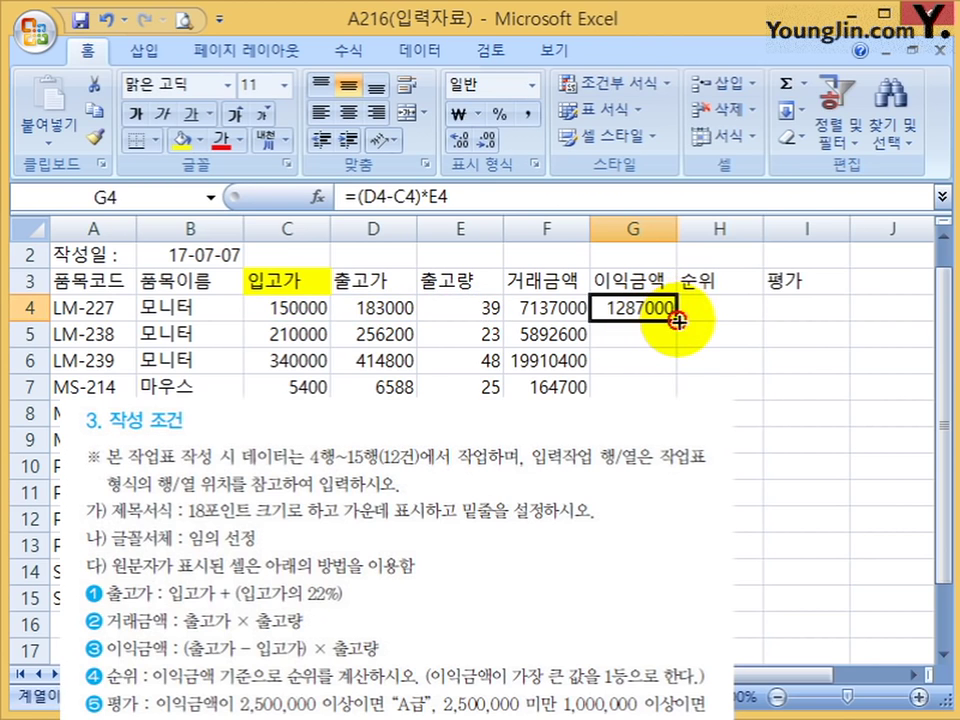
{"action": "double_click", "coordinate": [677, 321]}
- Start a RANK function for 순위 in H4, open its function arguments and set Number to G4
{"action": "left_click", "coordinate": [707, 307]}
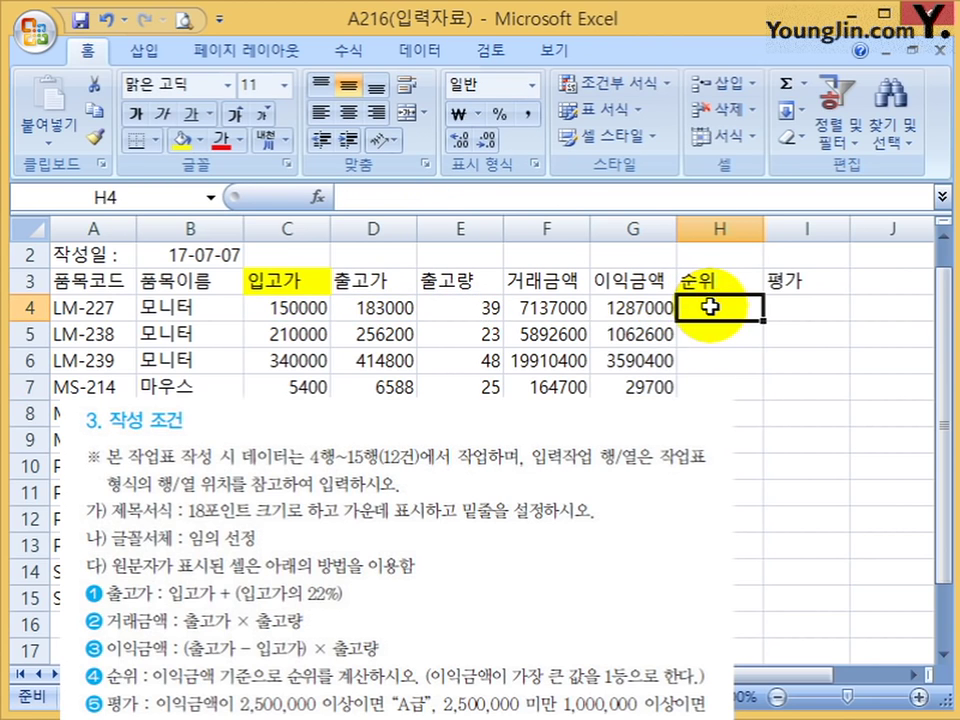
{"action": "left_click", "coordinate": [650, 312]}
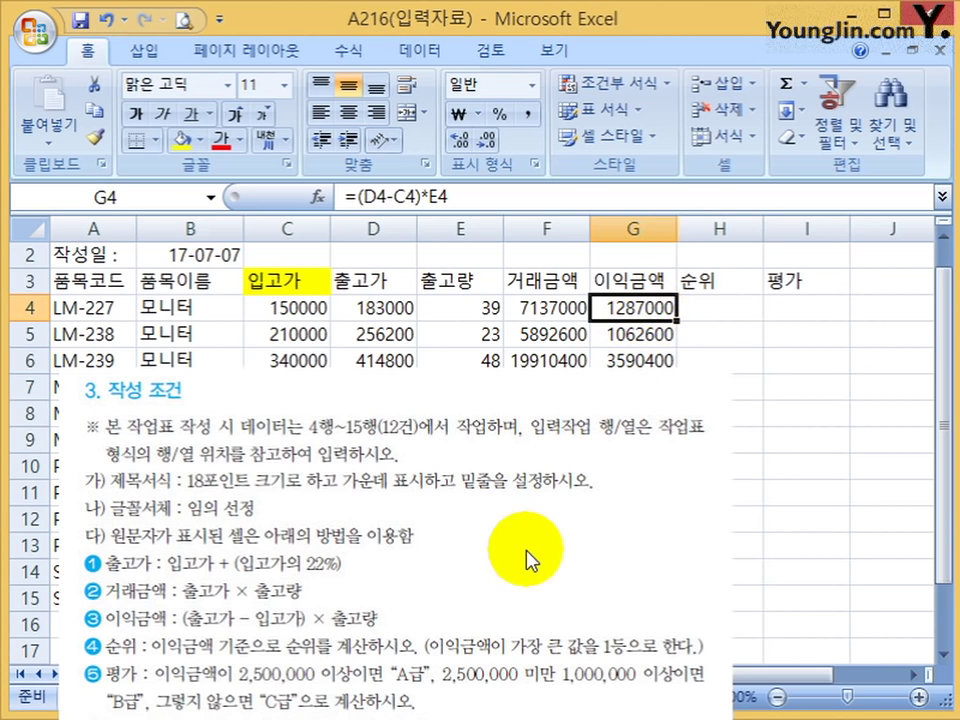
{"action": "left_click", "coordinate": [750, 306]}
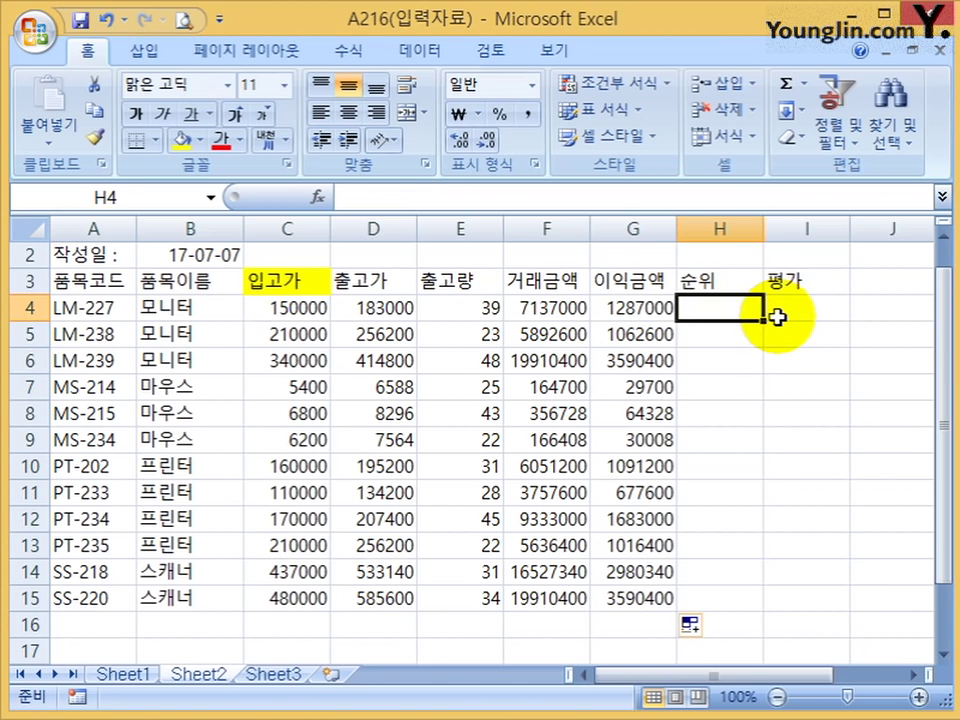
{"action": "type", "text": "="}
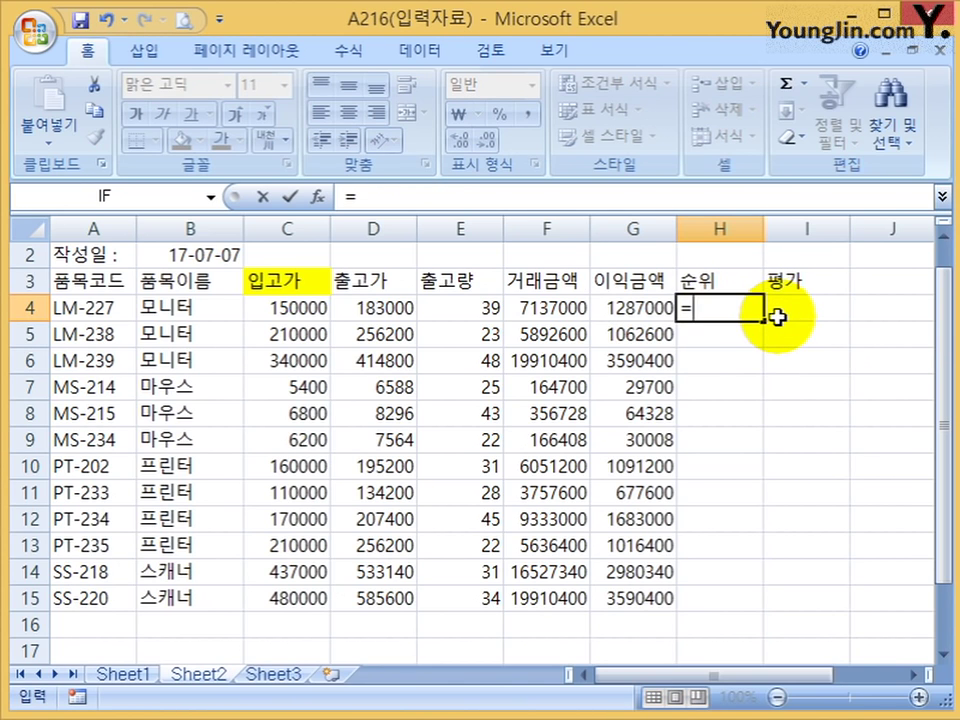
{"action": "type", "text": "rank"}
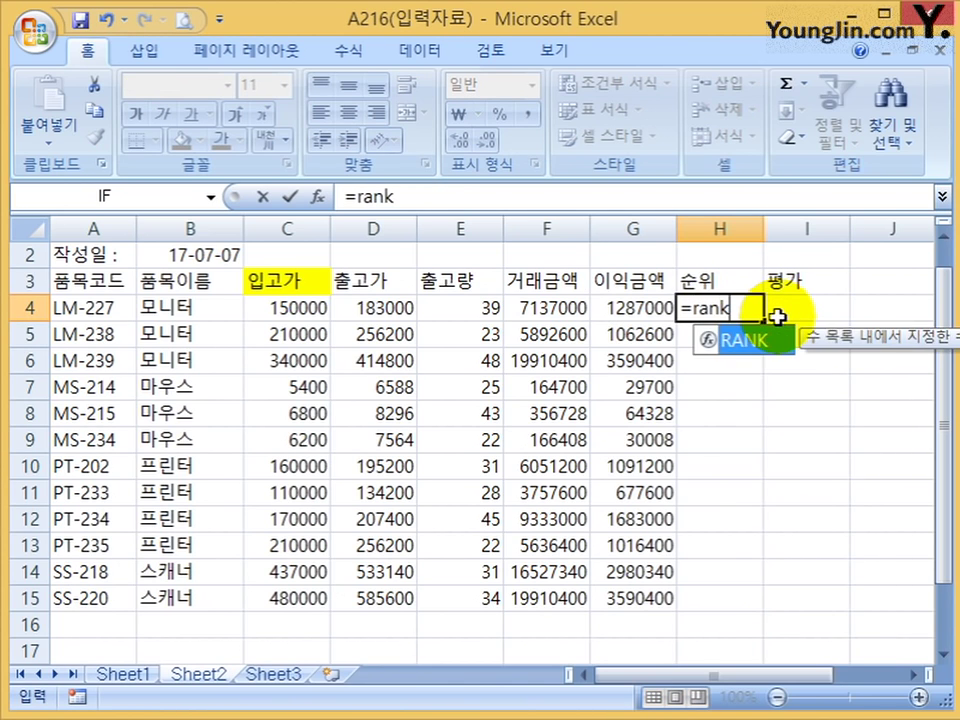
{"action": "key", "text": "Tab"}
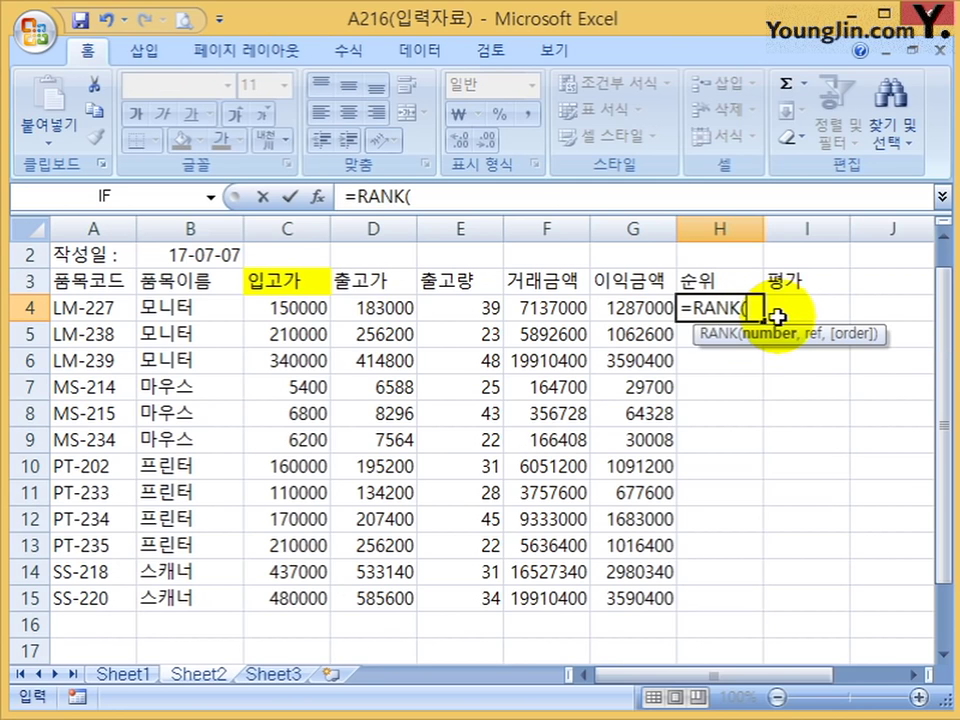
{"action": "left_click", "coordinate": [322, 201]}
{"action": "left_click_drag", "start_coordinate": [308, 134], "coordinate": [595, 415]}
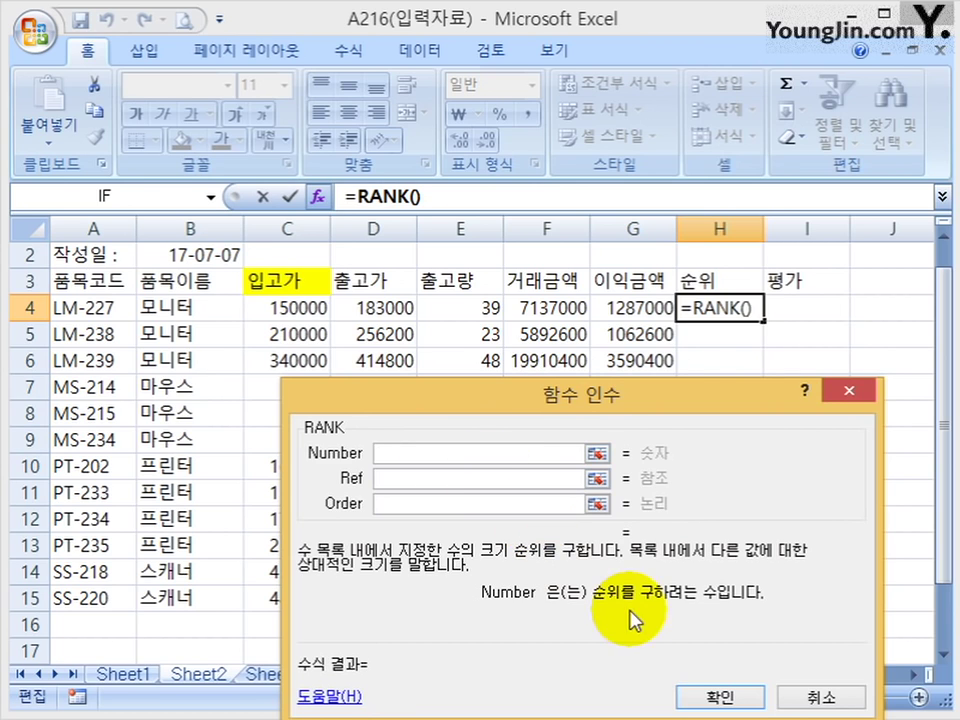
{"action": "left_click", "coordinate": [646, 312]}
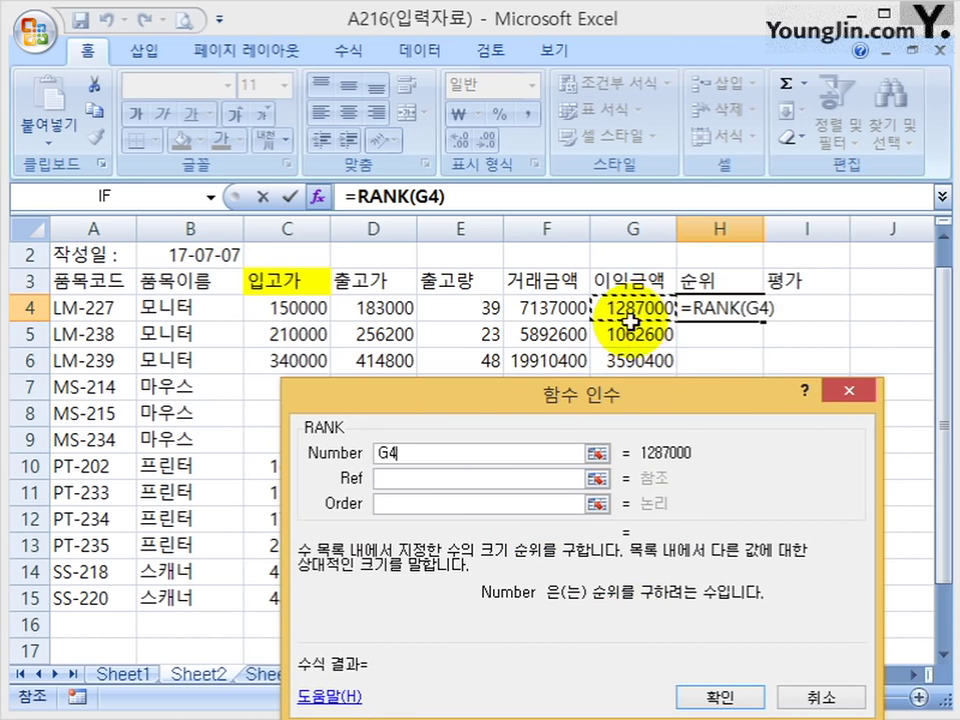
- Set the RANK reference range to G4:G15, leave Order empty, and fill the H4 formula down through row 15
{"action": "left_click", "coordinate": [396, 480]}
{"action": "left_click_drag", "start_coordinate": [500, 395], "coordinate": [959, 224]}
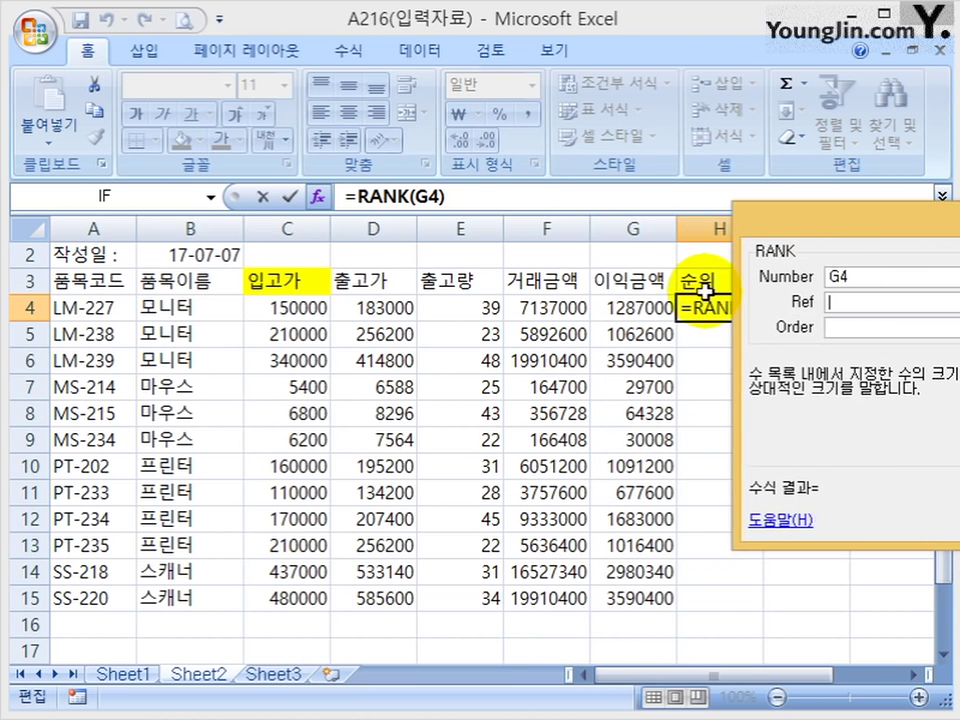
{"action": "left_click_drag", "start_coordinate": [606, 305], "coordinate": [643, 590]}
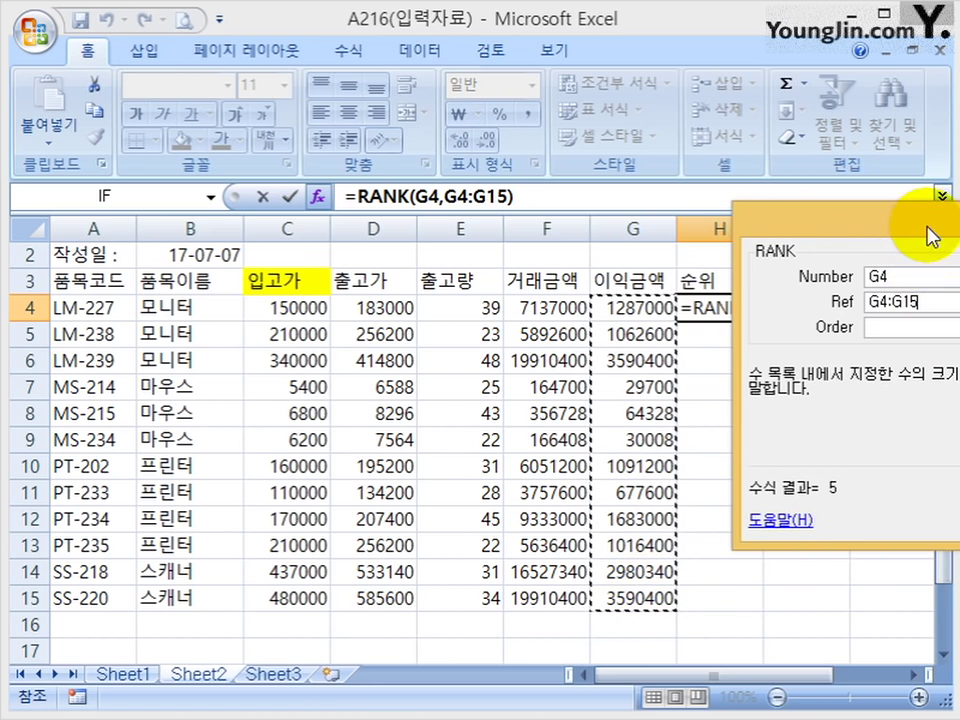
{"action": "left_click_drag", "start_coordinate": [926, 231], "coordinate": [810, 279]}
{"action": "left_click_drag", "start_coordinate": [821, 345], "coordinate": [684, 352]}
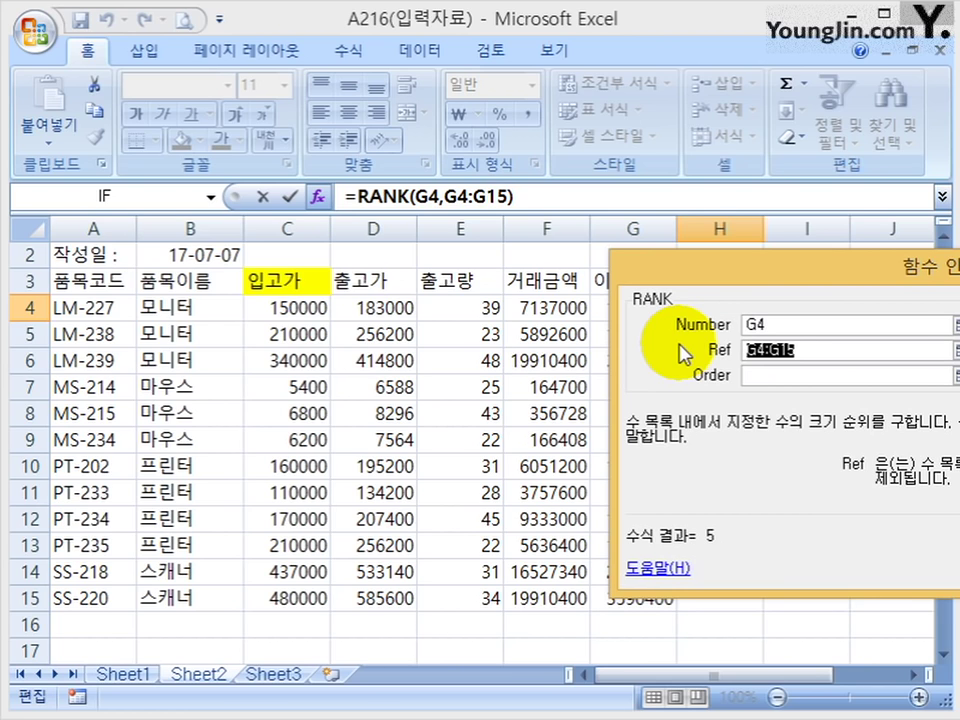
{"action": "left_click", "coordinate": [772, 378]}
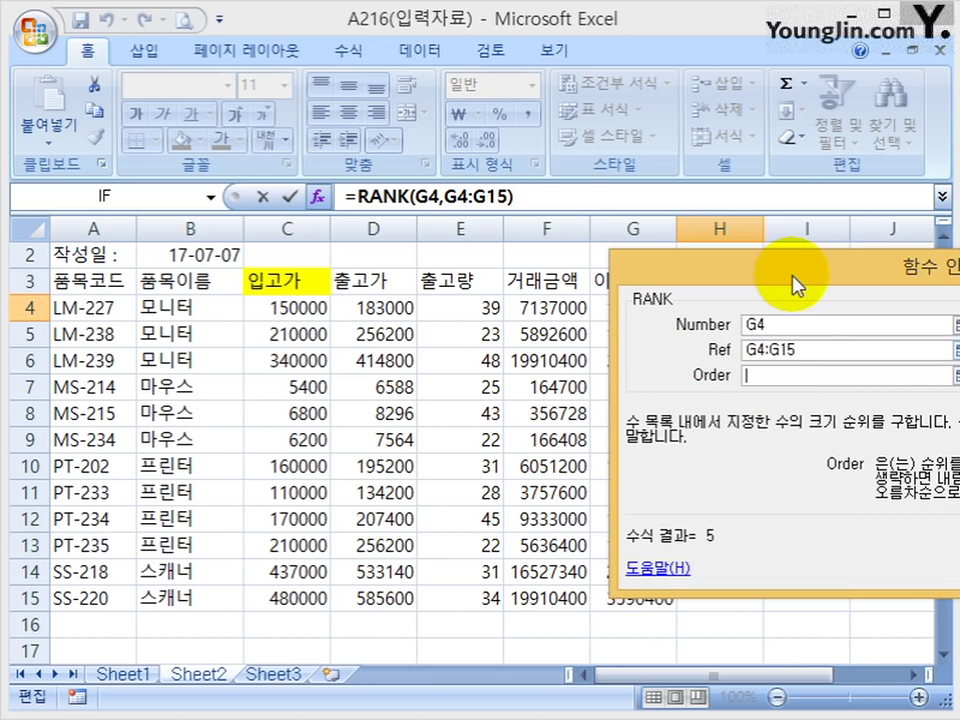
{"action": "left_click_drag", "start_coordinate": [789, 271], "coordinate": [538, 262]}
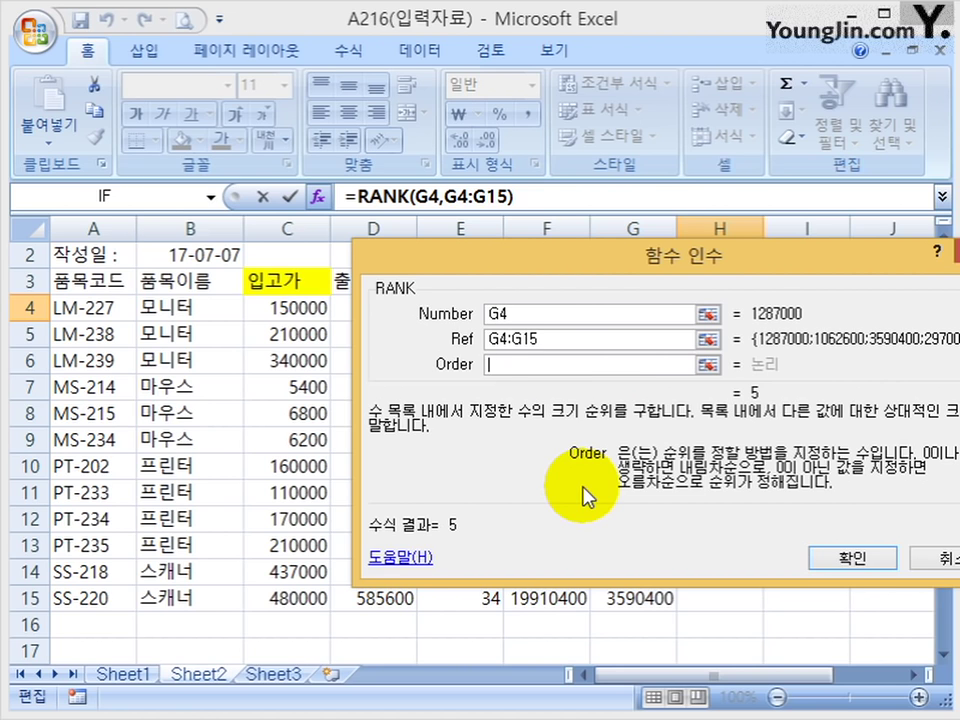
{"action": "left_click", "coordinate": [855, 563]}
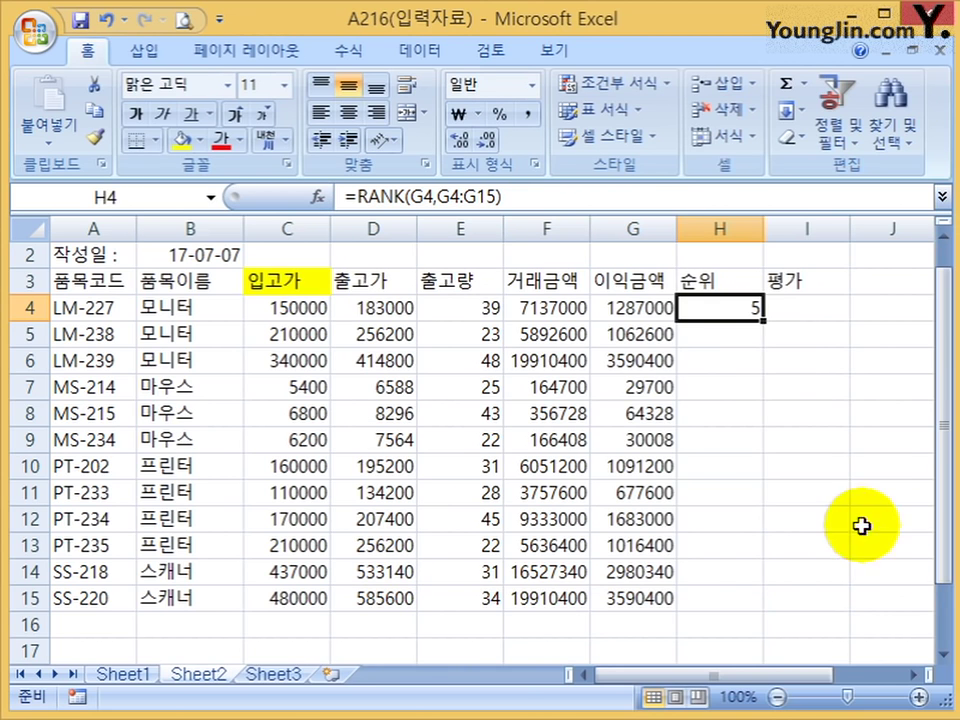
{"action": "double_click", "coordinate": [762, 320]}
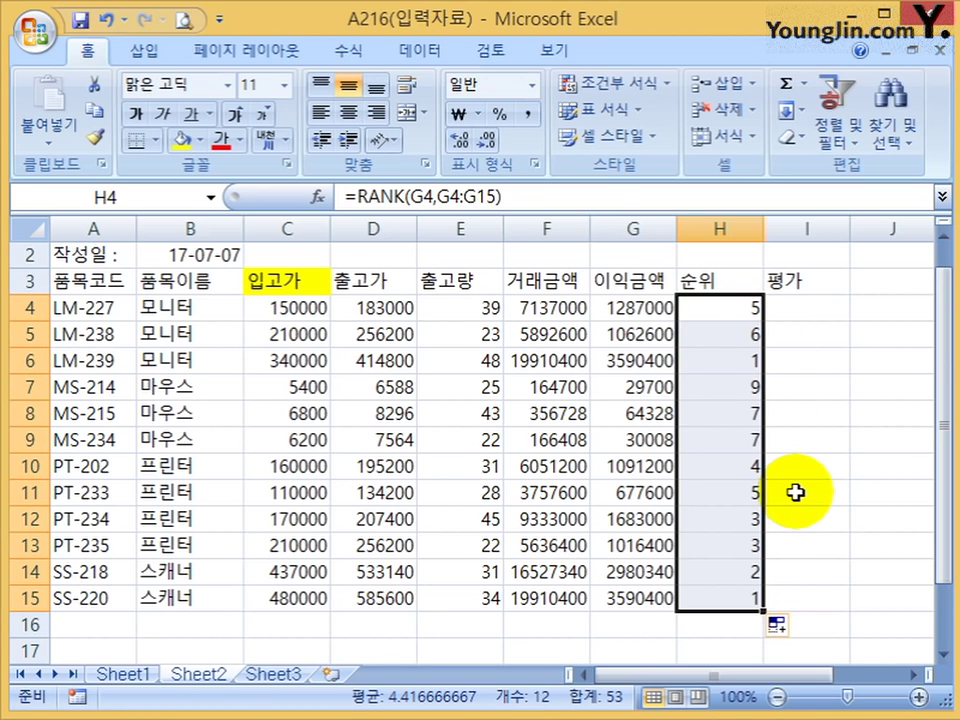
- Inspect the RANK formulas down the 순위 column, including the reference range used by H15
{"action": "left_click", "coordinate": [750, 441]}
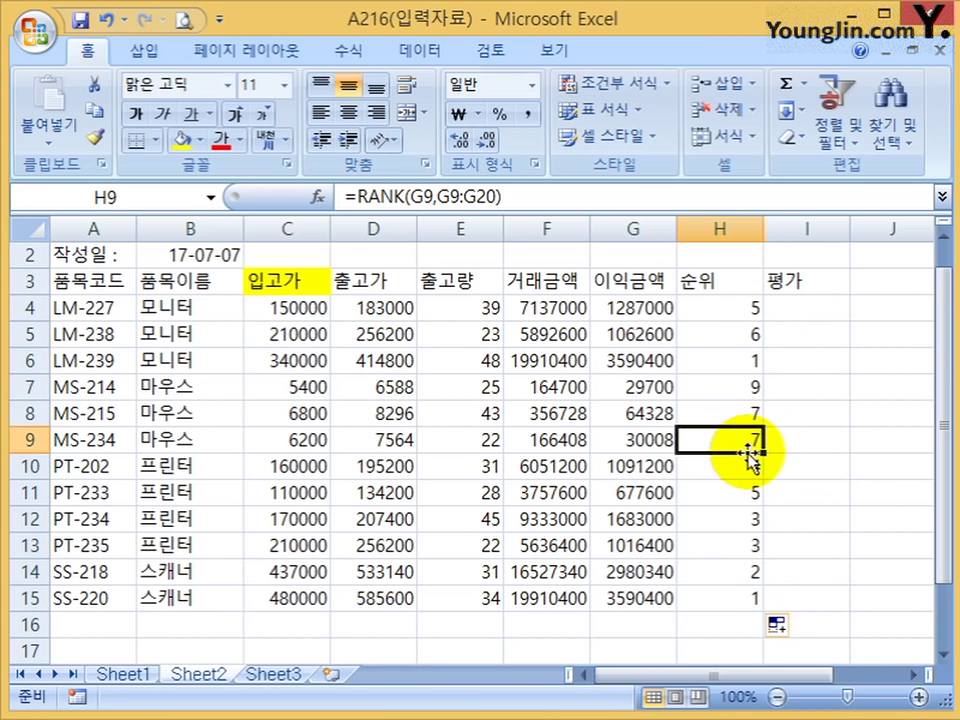
{"action": "left_click", "coordinate": [740, 520]}
{"action": "left_click", "coordinate": [742, 590]}
{"action": "left_click", "coordinate": [750, 519]}
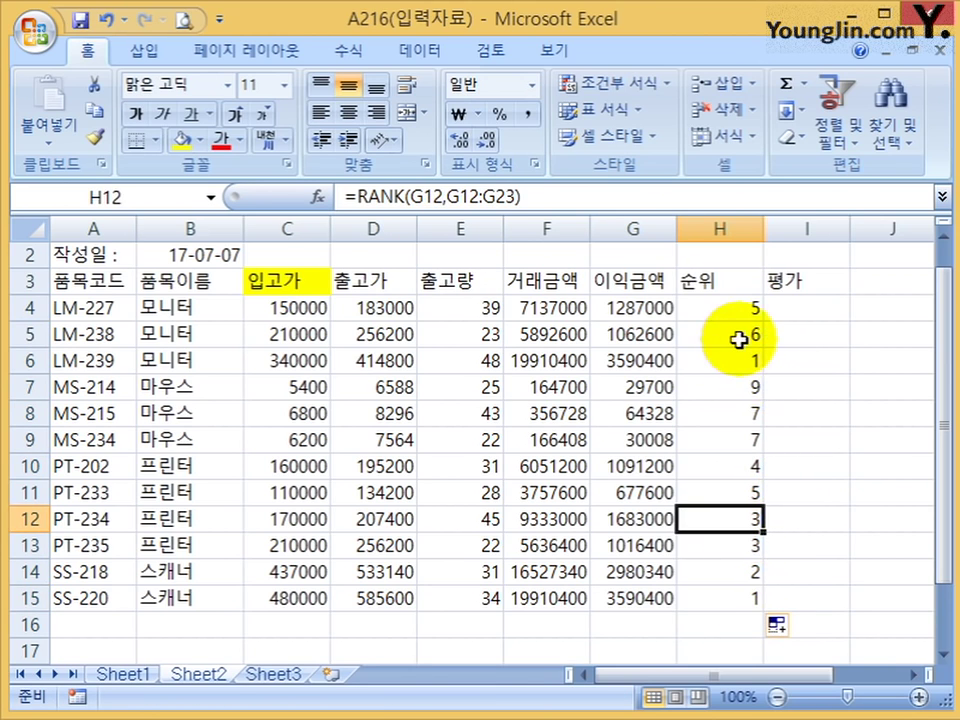
{"action": "left_click", "coordinate": [736, 310]}
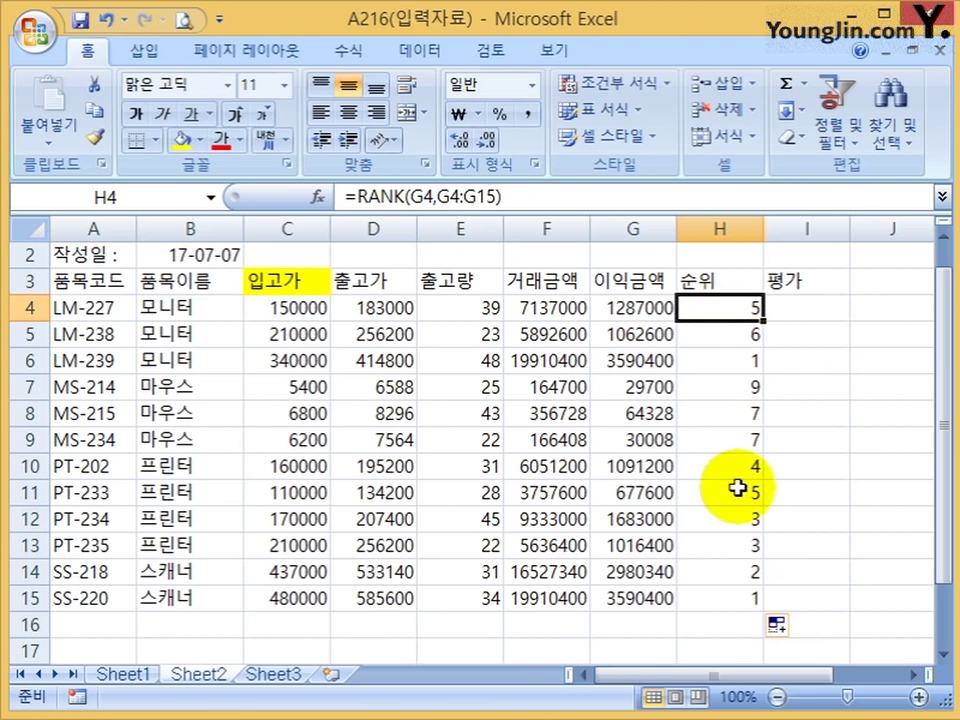
{"action": "double_click", "coordinate": [736, 597]}
{"action": "scroll", "coordinate": [729, 506], "scroll_direction": "down", "scroll_amount": 4}
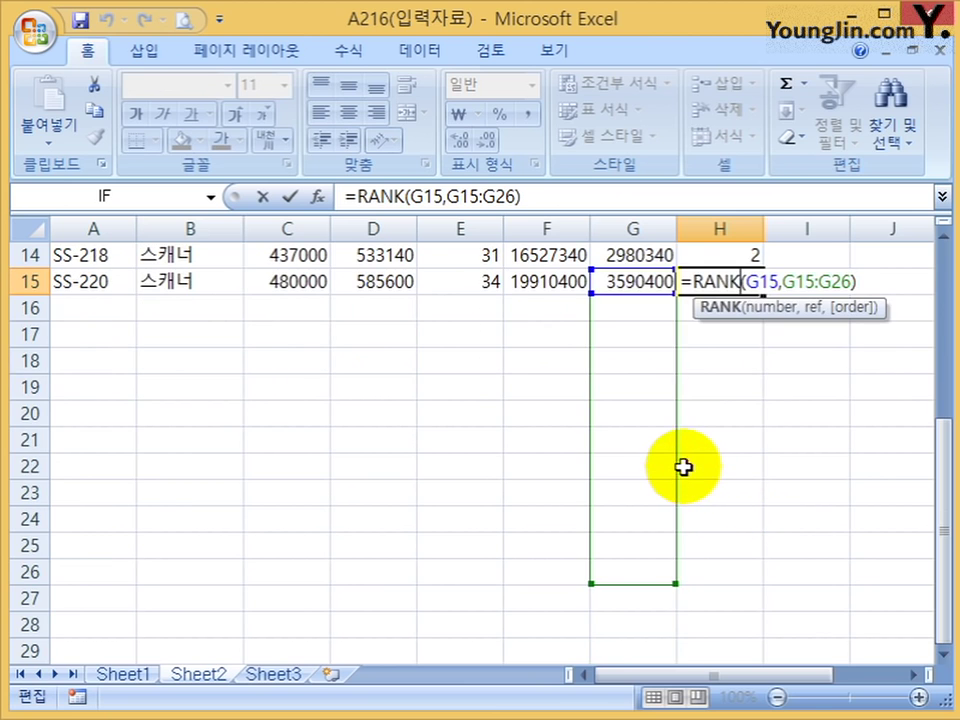
{"action": "scroll", "coordinate": [676, 470], "scroll_direction": "up", "scroll_amount": 4}
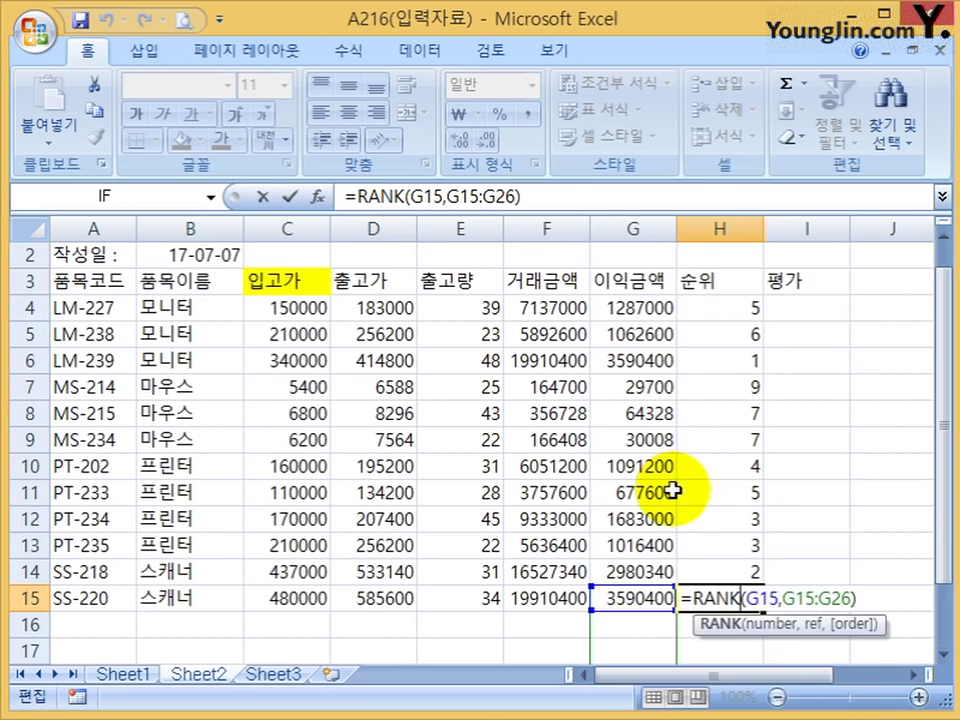
{"action": "scroll", "coordinate": [640, 650], "scroll_direction": "down", "scroll_amount": 2}
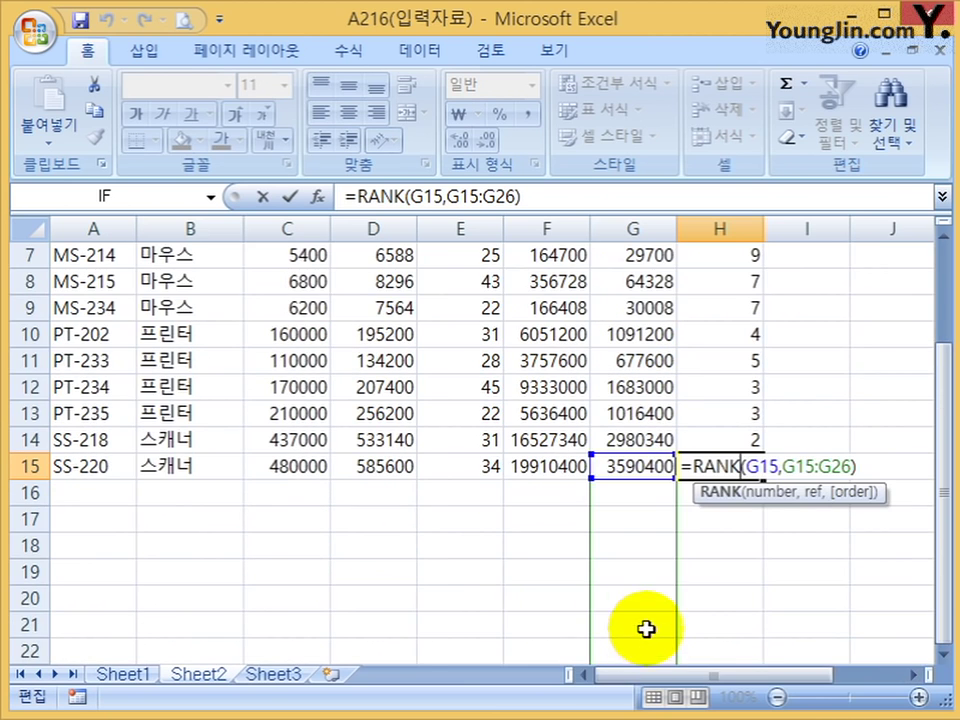
{"action": "key", "text": "ctrl+Return"}
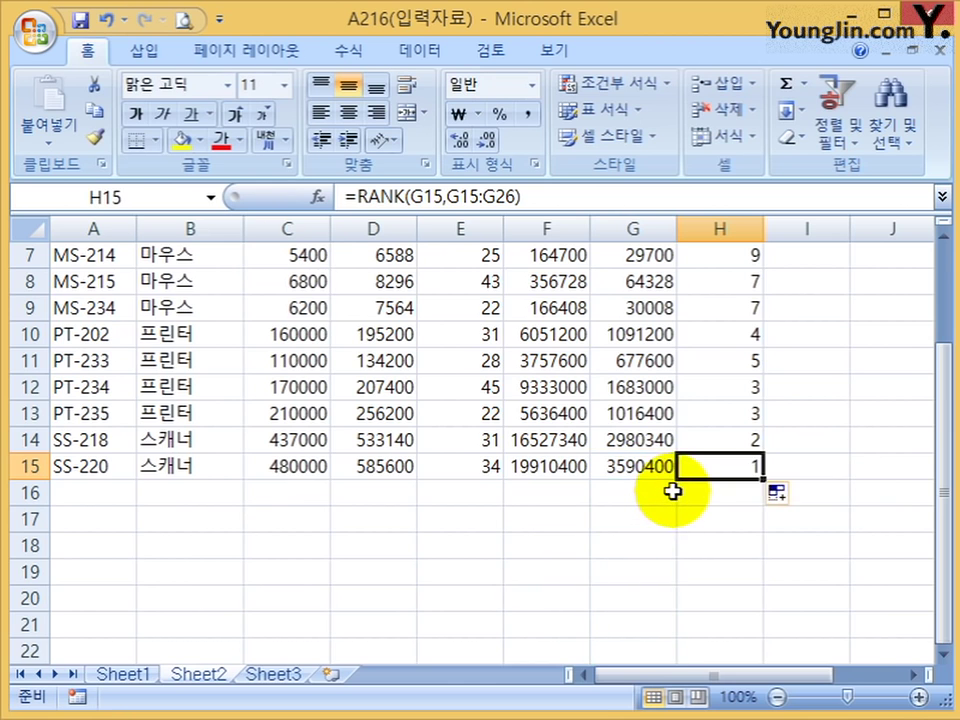
- Compare the RANK reference ranges used by H4 and H6 without changing either formula
{"action": "scroll", "coordinate": [707, 418], "scroll_direction": "up", "scroll_amount": 2}
{"action": "left_click", "coordinate": [733, 347]}
{"action": "double_click", "coordinate": [733, 347]}
{"action": "key", "text": "Escape"}
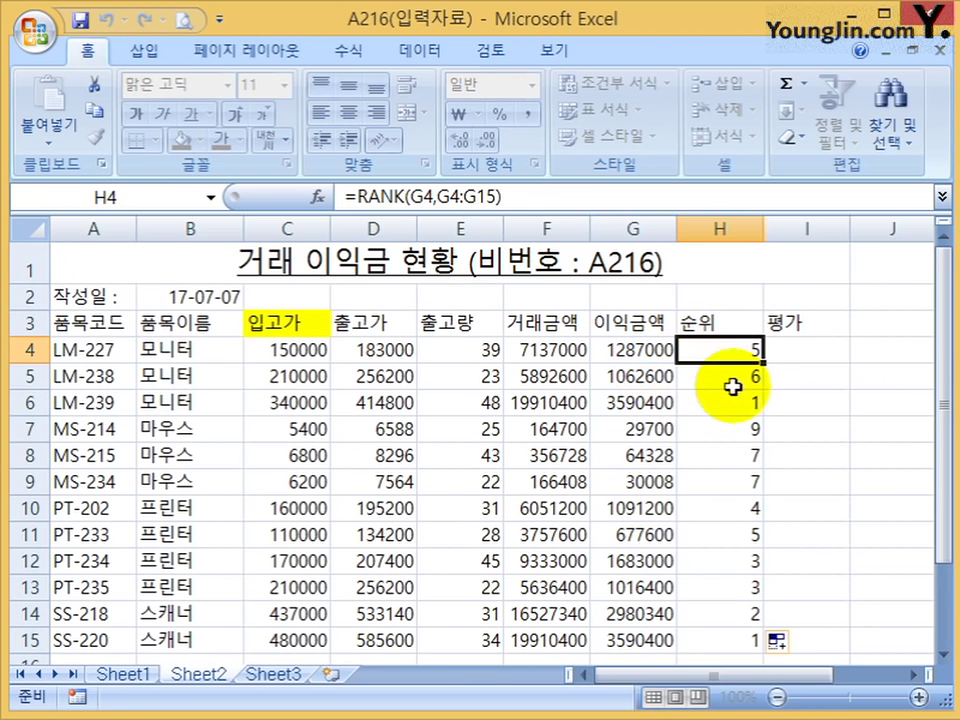
{"action": "double_click", "coordinate": [735, 401]}
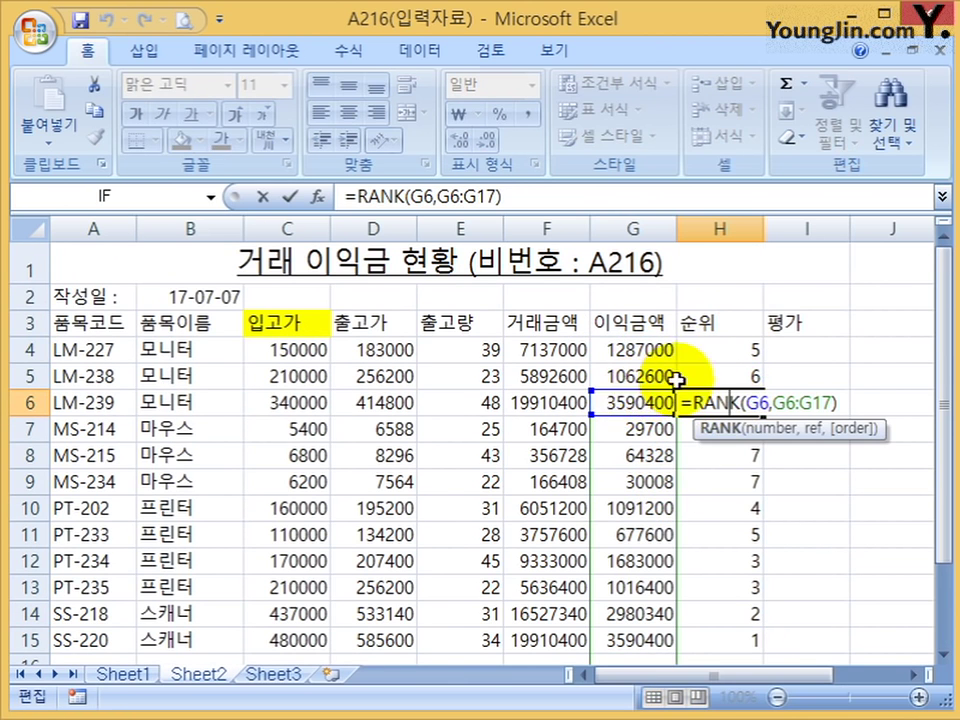
{"action": "key", "text": "Escape"}
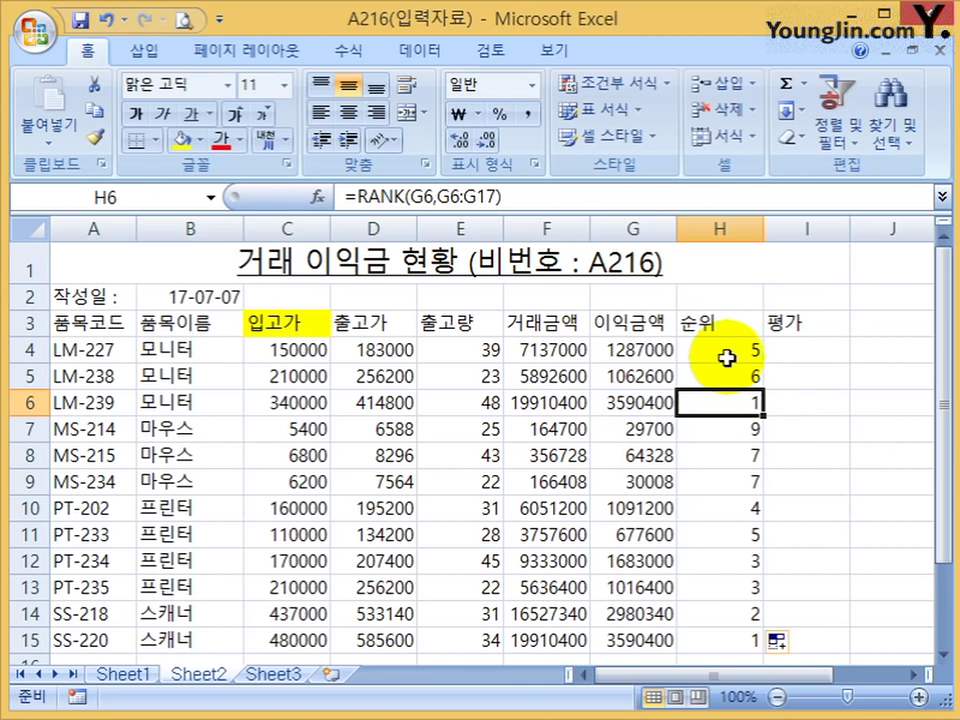
- Reopen the RANK function arguments of H4 and make the Ref range absolute as $G$4:$G$15
{"action": "left_click", "coordinate": [724, 349]}
{"action": "left_click", "coordinate": [377, 198]}
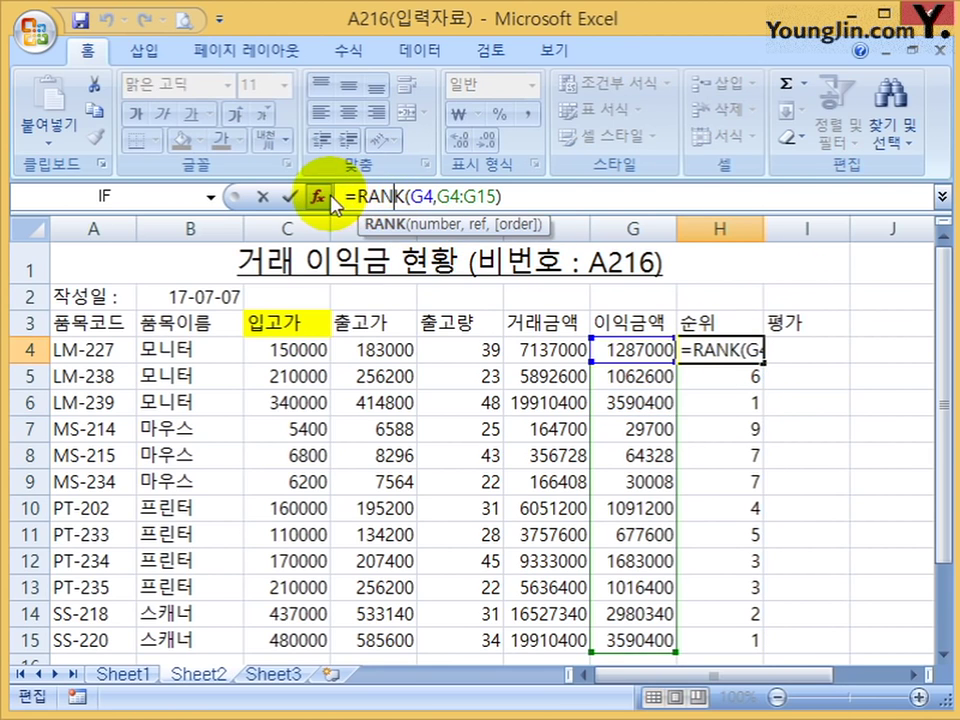
{"action": "left_click", "coordinate": [358, 198]}
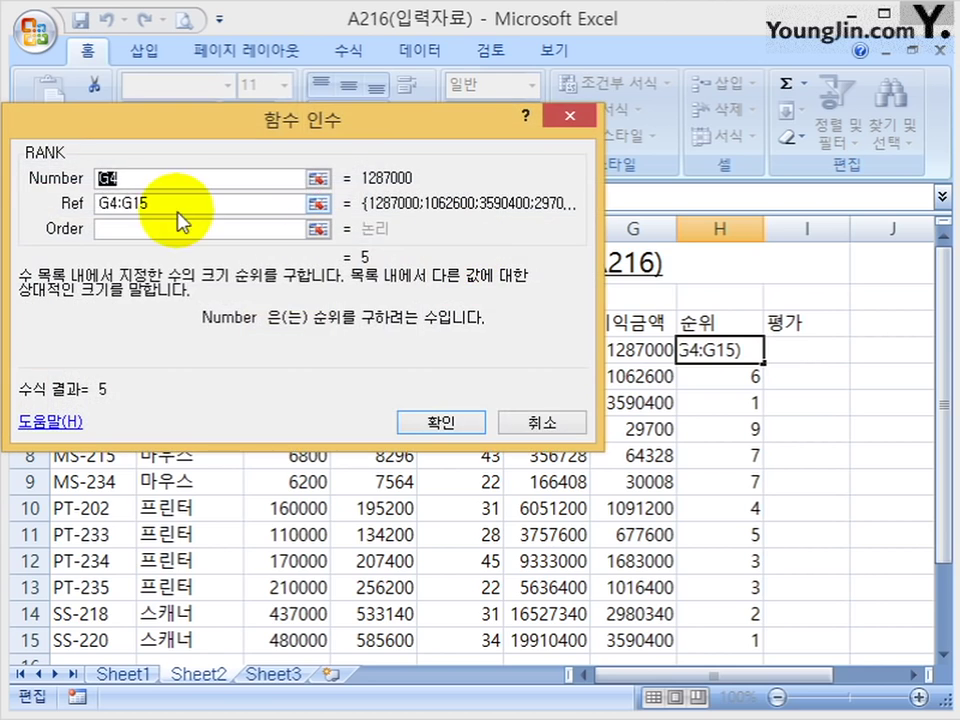
{"action": "left_click_drag", "start_coordinate": [186, 203], "coordinate": [70, 205]}
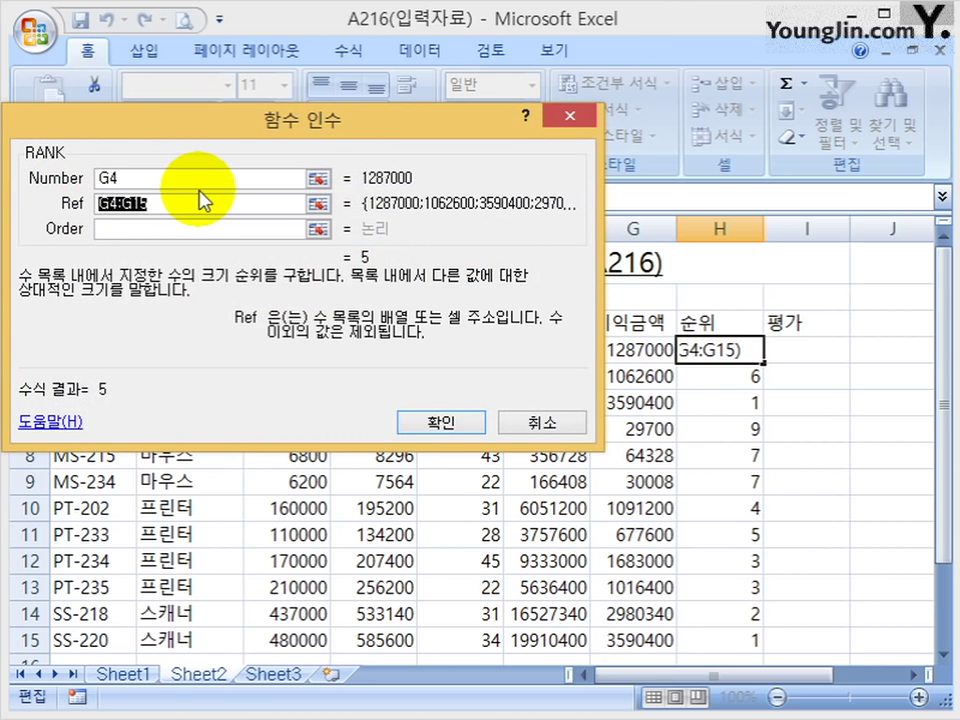
{"action": "key", "text": "F4"}
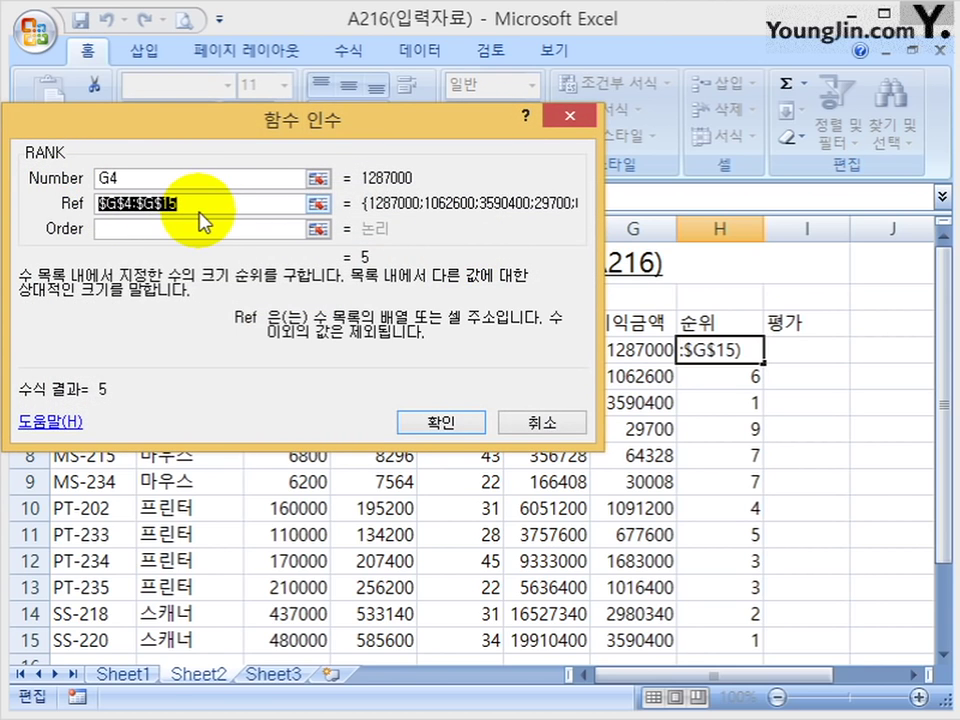
- Cycle the Ref range through its relative, row-absolute and column-absolute forms and back to $G$4:$G$15
{"action": "key", "text": "F4"}
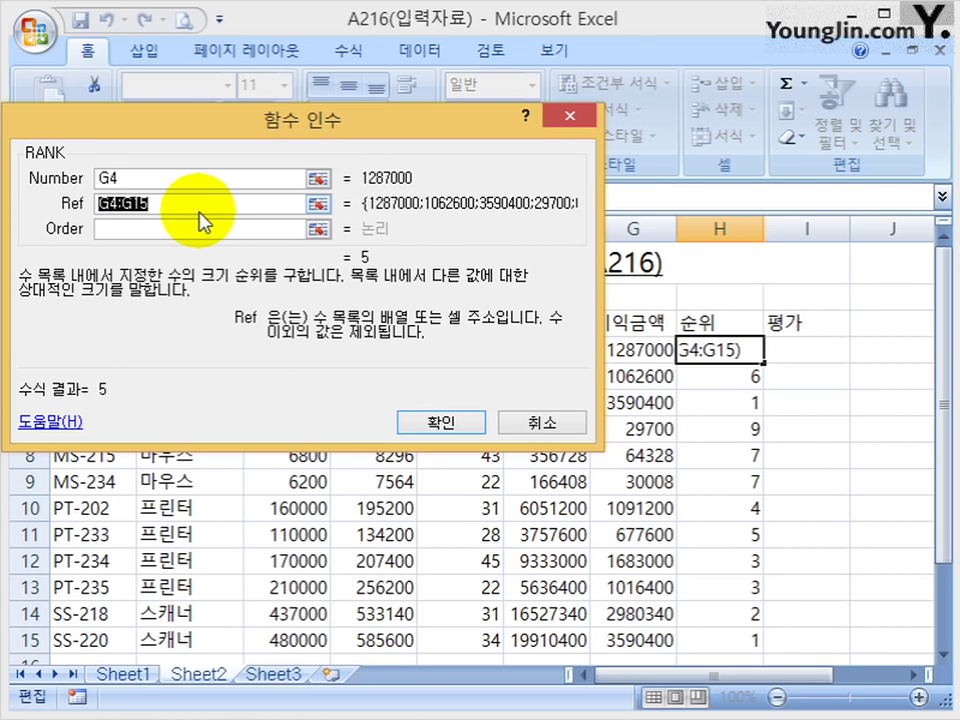
{"action": "key", "text": "F4"}
{"action": "key", "text": "F4"}
{"action": "key", "text": "F4"}
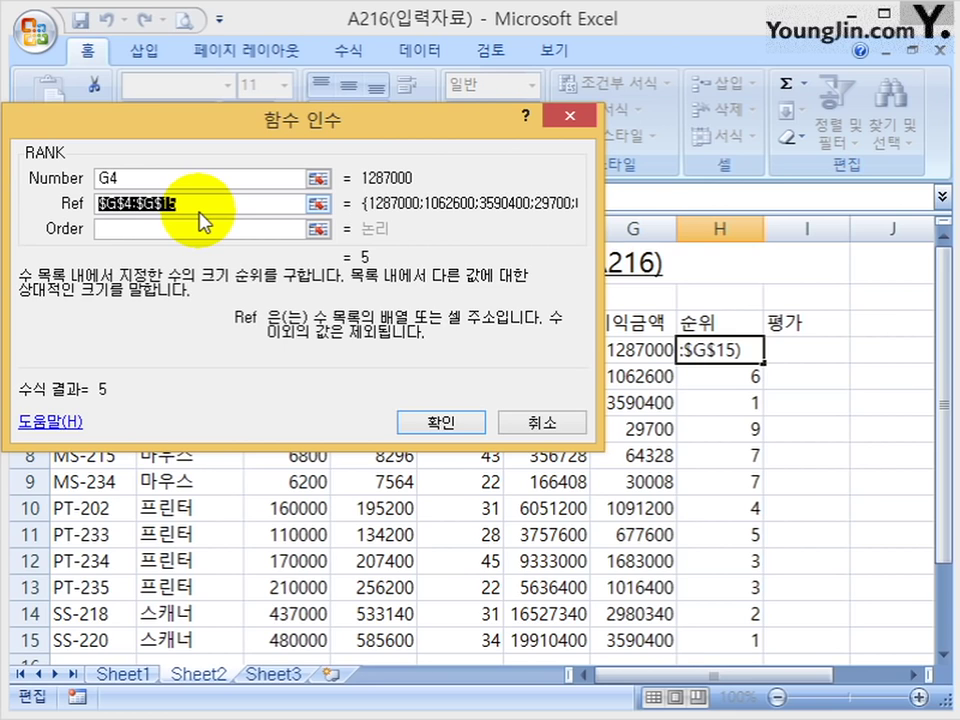
{"action": "key", "text": "F4"}
{"action": "key", "text": "F4"}
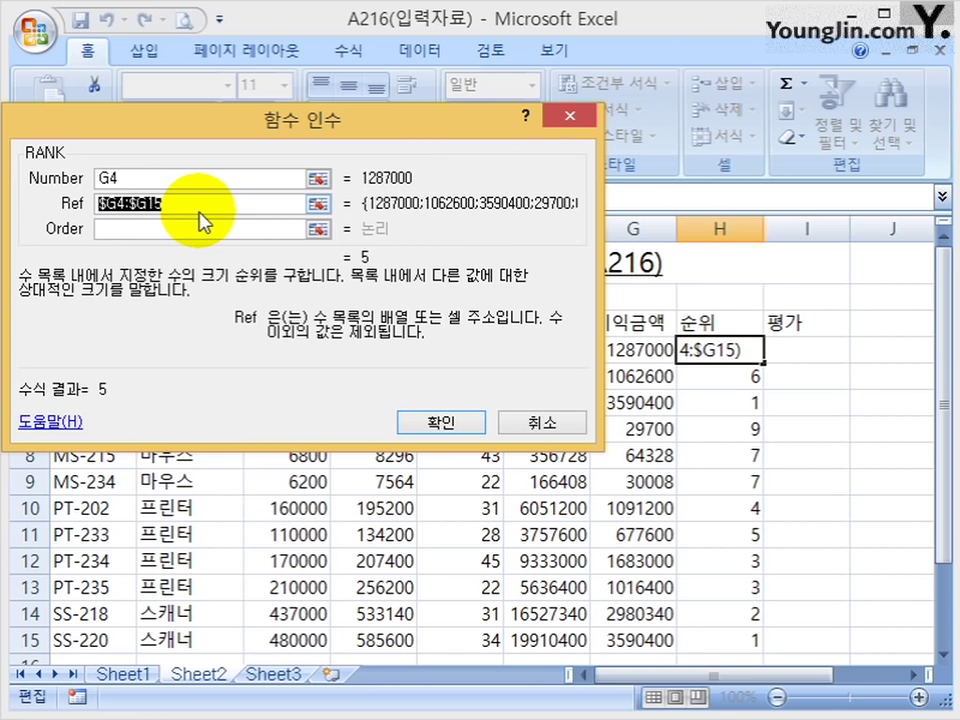
{"action": "key", "text": "F4"}
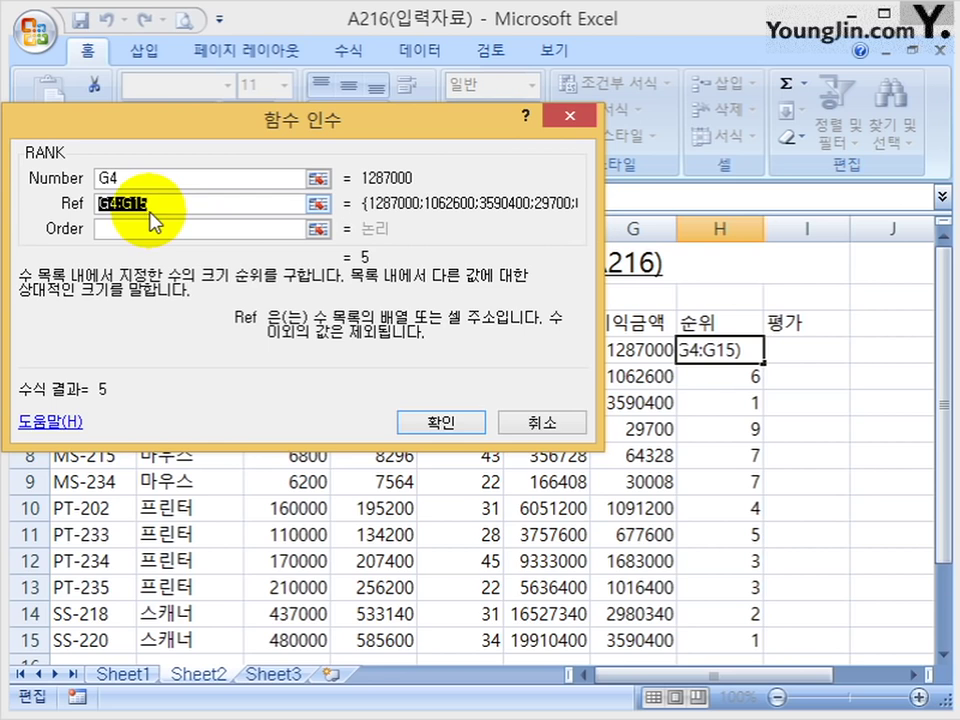
{"action": "key", "text": "F4"}
{"action": "key", "text": "F4"}
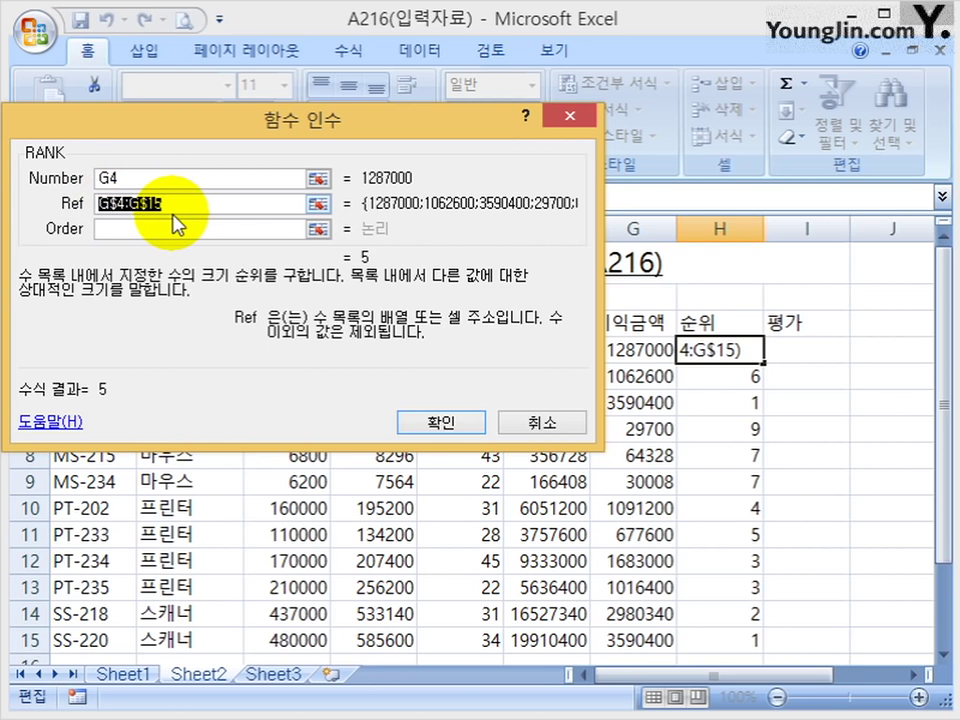
{"action": "key", "text": "F4"}
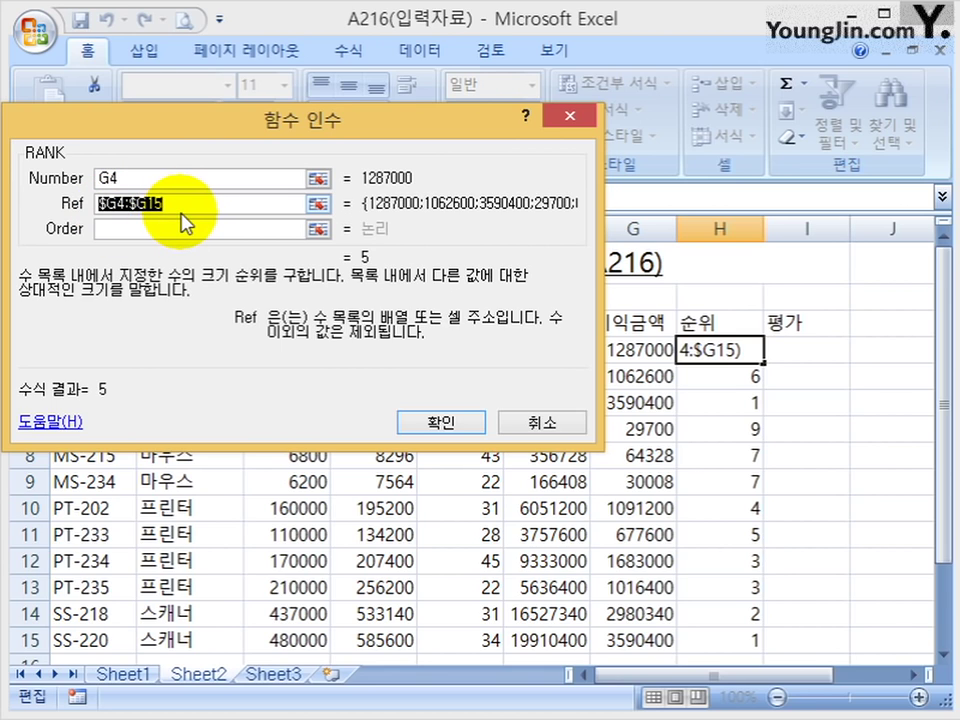
{"action": "key", "text": "F4"}
{"action": "key", "text": "F4"}
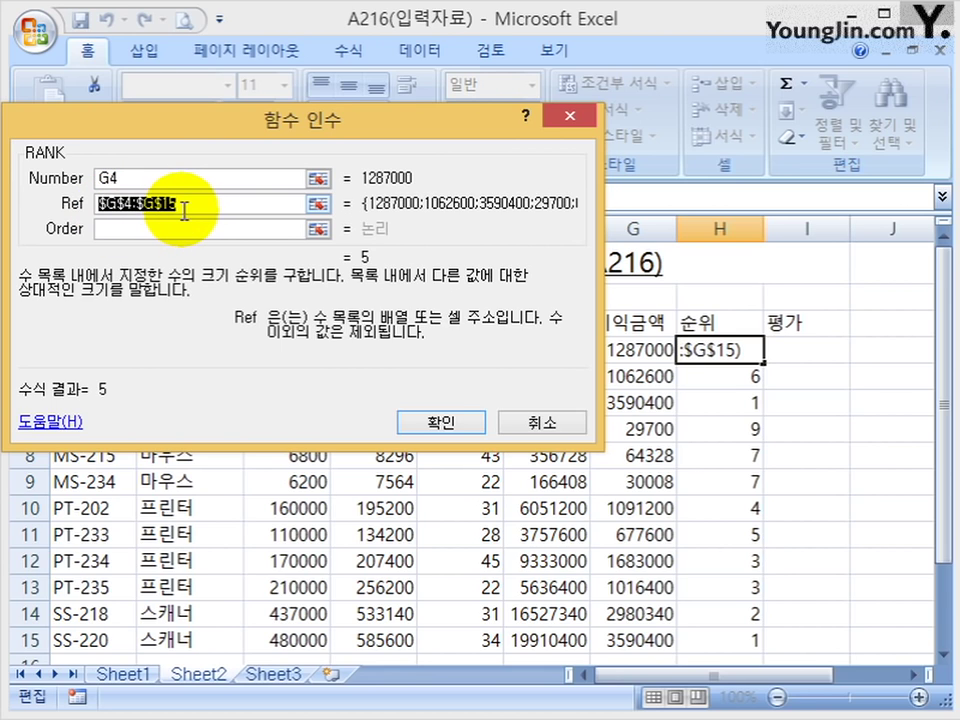
- Apply the RANK arguments to H4 and fill the formula down through row 15
{"action": "left_click", "coordinate": [440, 422]}
{"action": "double_click", "coordinate": [763, 366]}
{"action": "scroll", "coordinate": [797, 454], "scroll_direction": "down", "scroll_amount": 1}
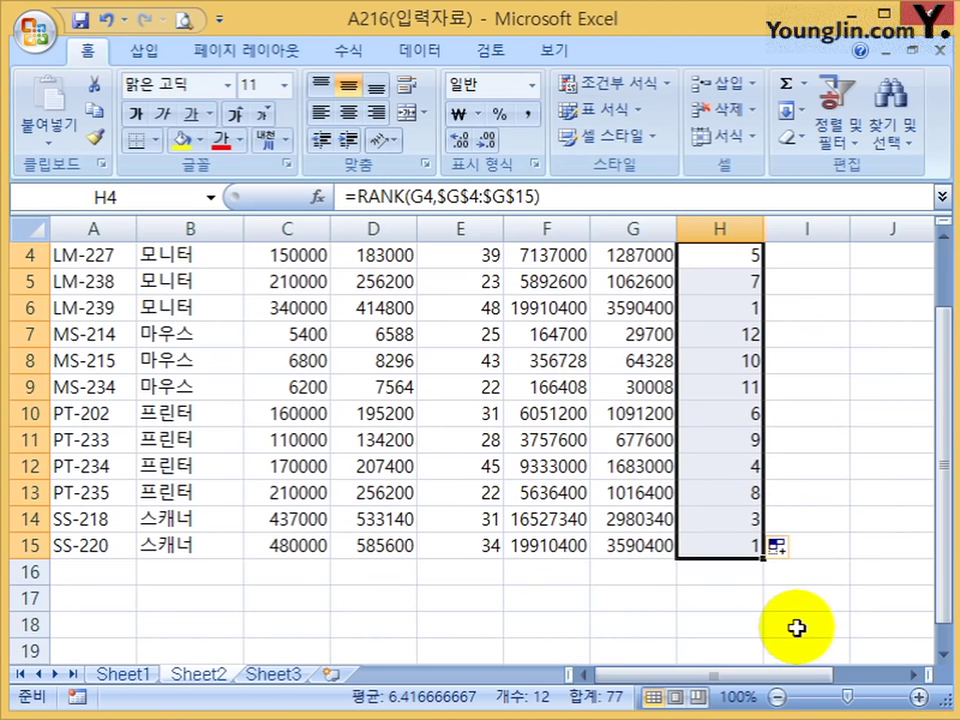
- Check the 이익금액 and 순위 formulas in row 15 and review the textbook's calculation conditions
{"action": "left_click", "coordinate": [672, 545]}
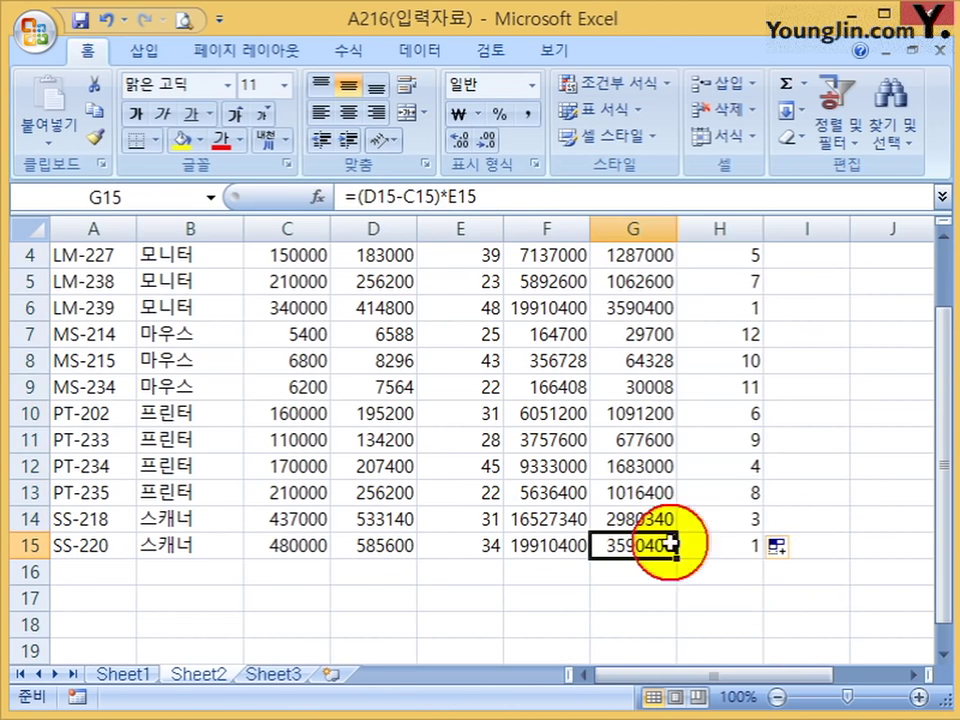
{"action": "left_click", "coordinate": [720, 545]}
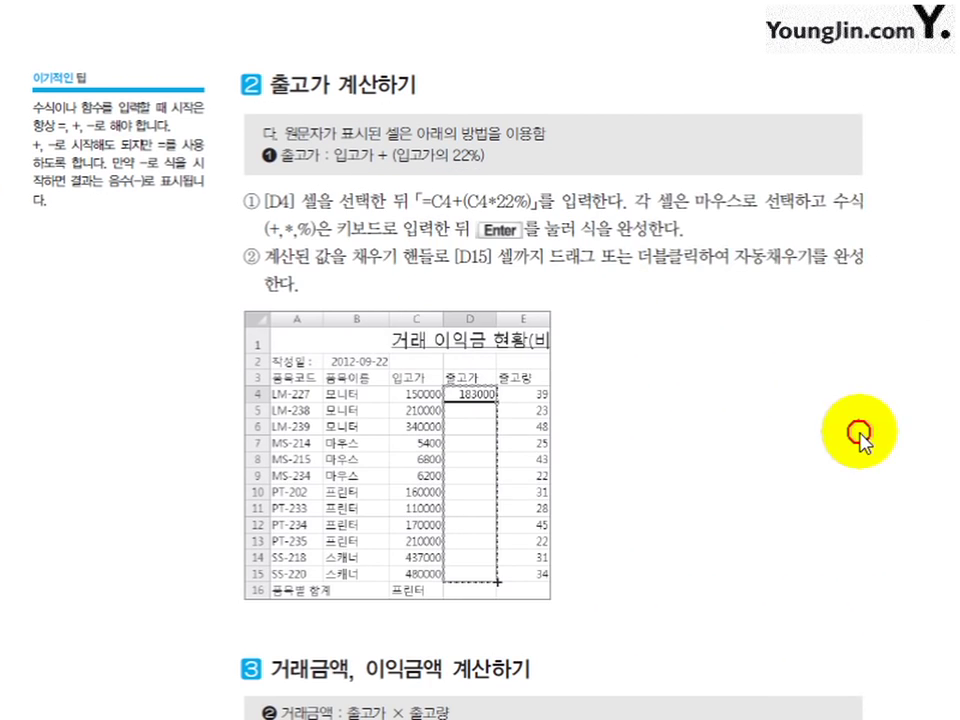
{"action": "scroll", "coordinate": [567, 463], "scroll_direction": "down", "scroll_amount": 2}
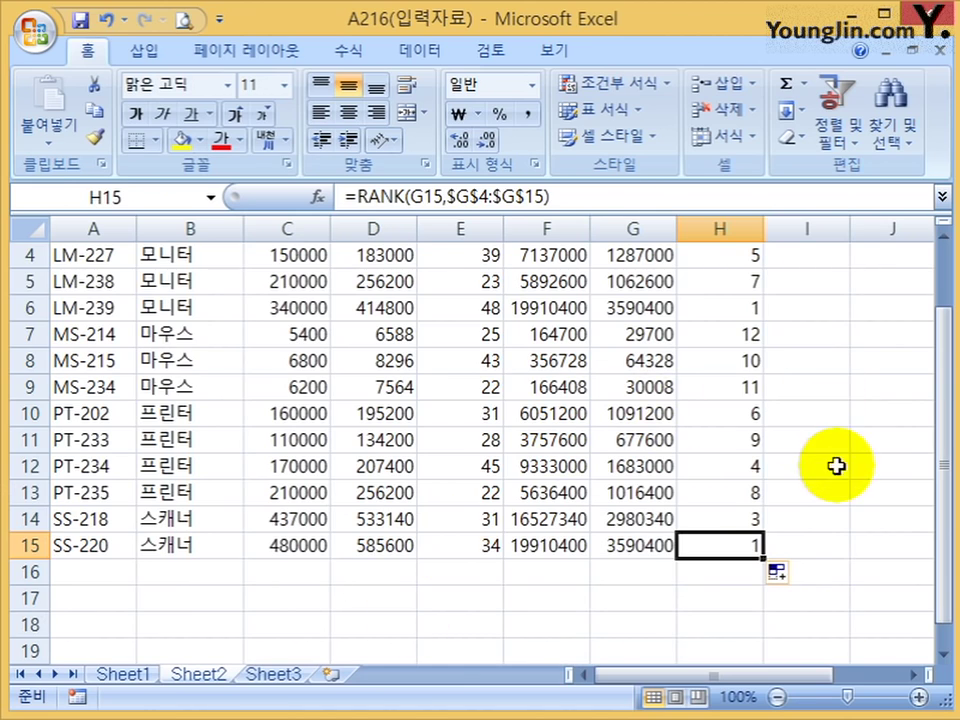
{"action": "left_click", "coordinate": [838, 465]}
{"action": "scroll", "coordinate": [838, 495], "scroll_direction": "up", "scroll_amount": 1}
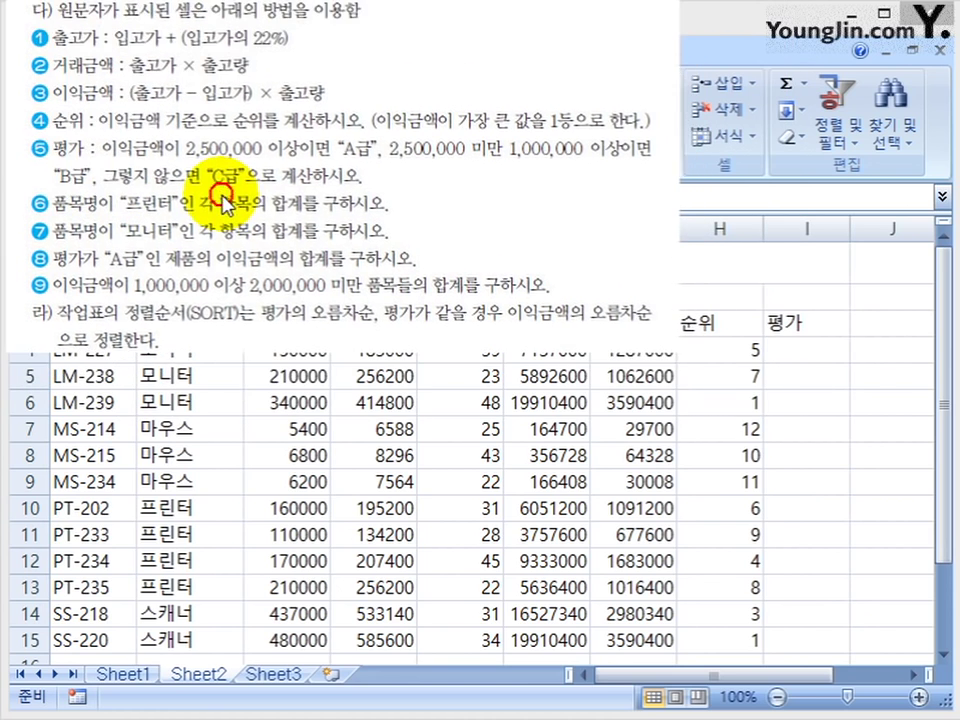
- Start an IF formula for 평가 in I4 with the condition G4>=2500000
{"action": "left_click", "coordinate": [806, 352]}
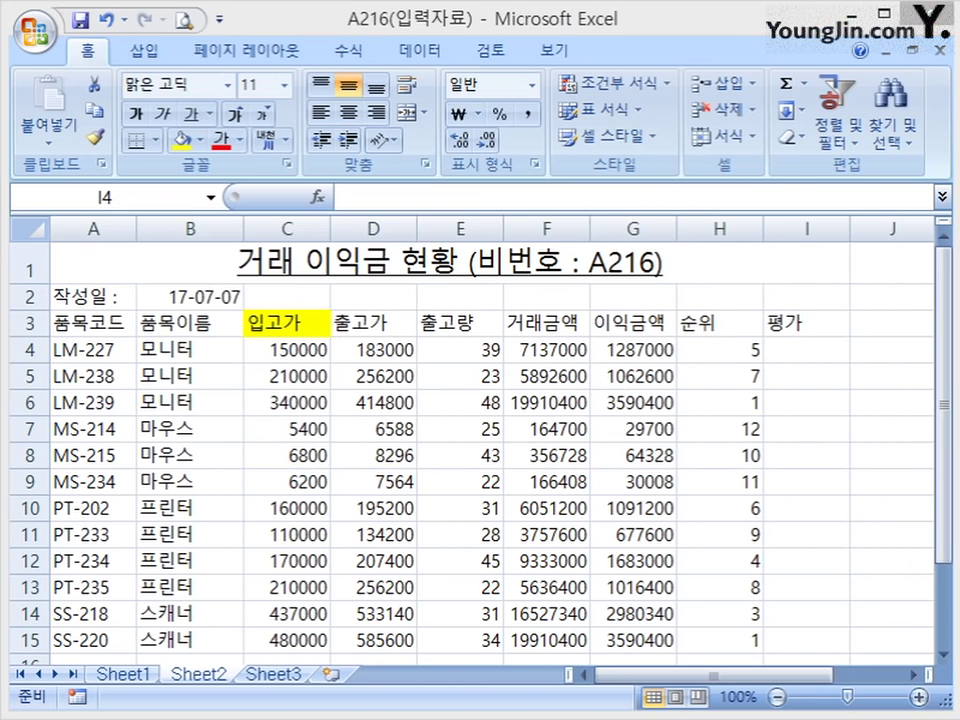
{"action": "type", "text": "=IF("}
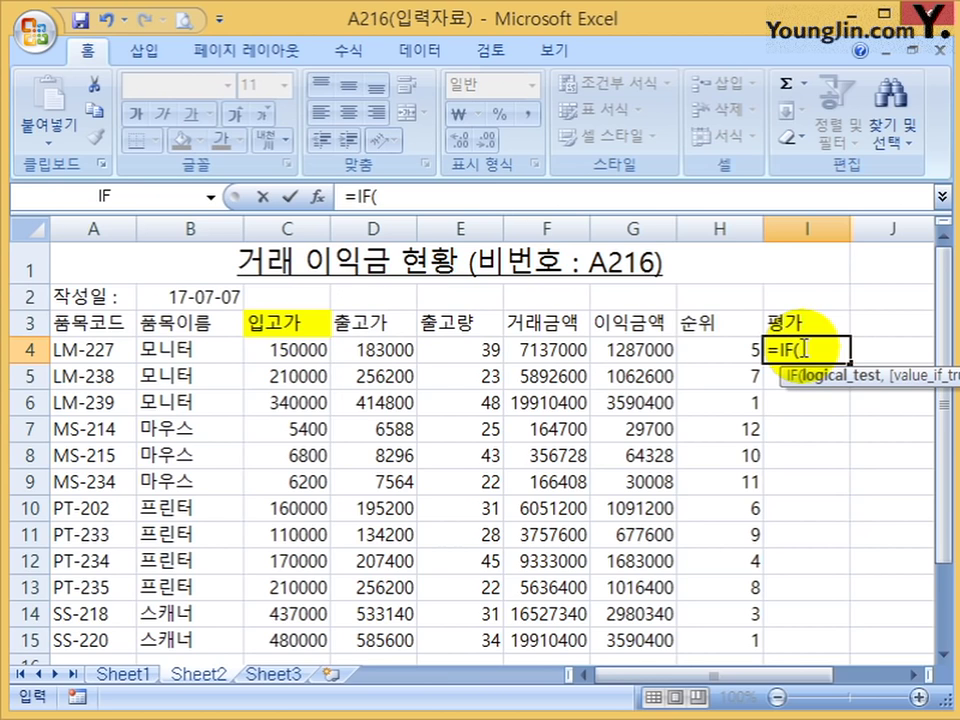
{"action": "left_click", "coordinate": [640, 347]}
{"action": "type", "text": ">="}
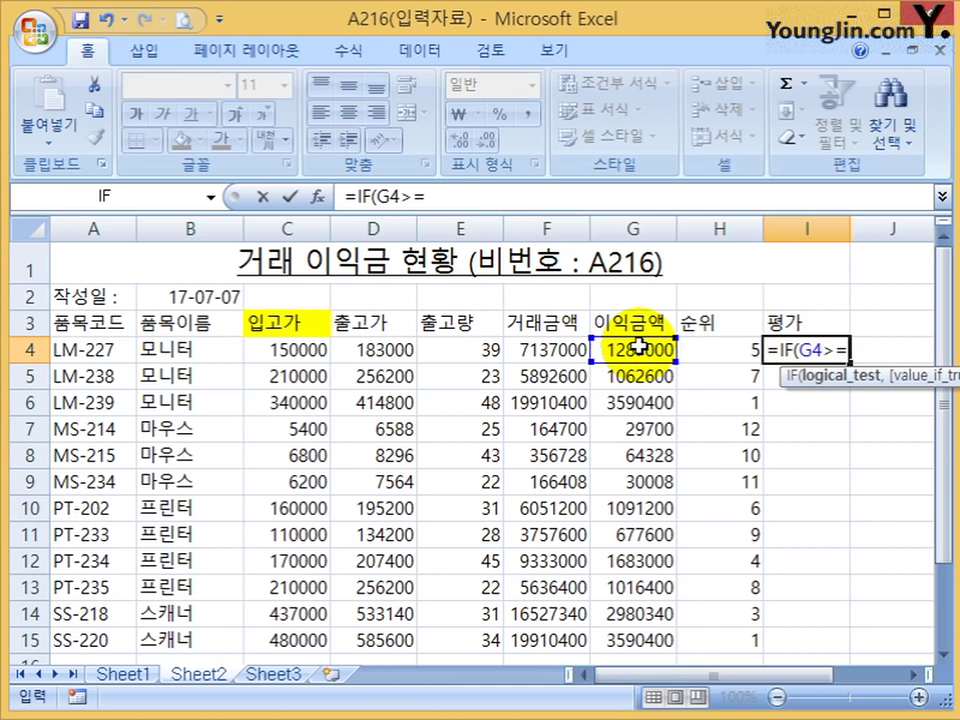
{"action": "type", "text": "25000000"}
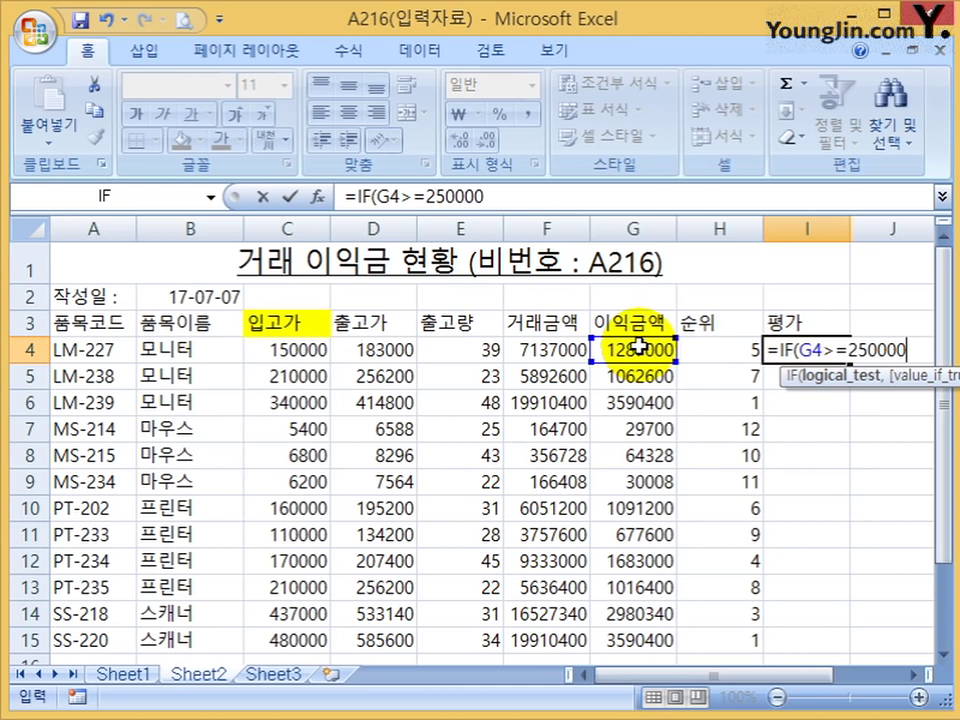
{"action": "key", "text": "BackSpace"}
{"action": "key", "text": "BackSpace"}
{"action": "key", "text": "BackSpace"}
{"action": "key", "text": "BackSpace"}
{"action": "key", "text": "BackSpace"}
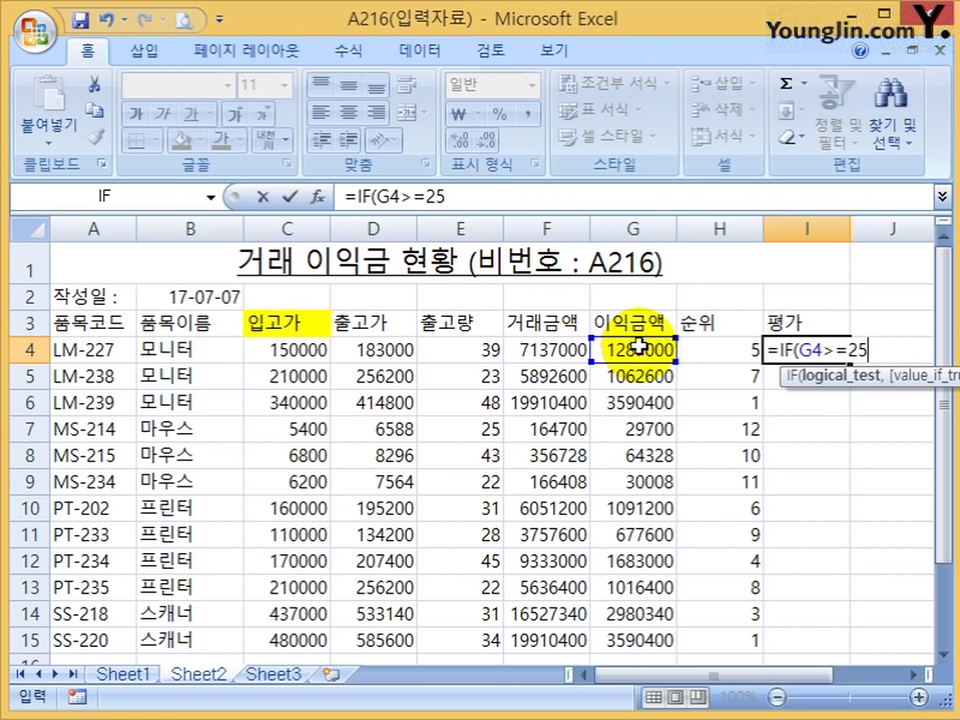
{"action": "type", "text": "00000"}
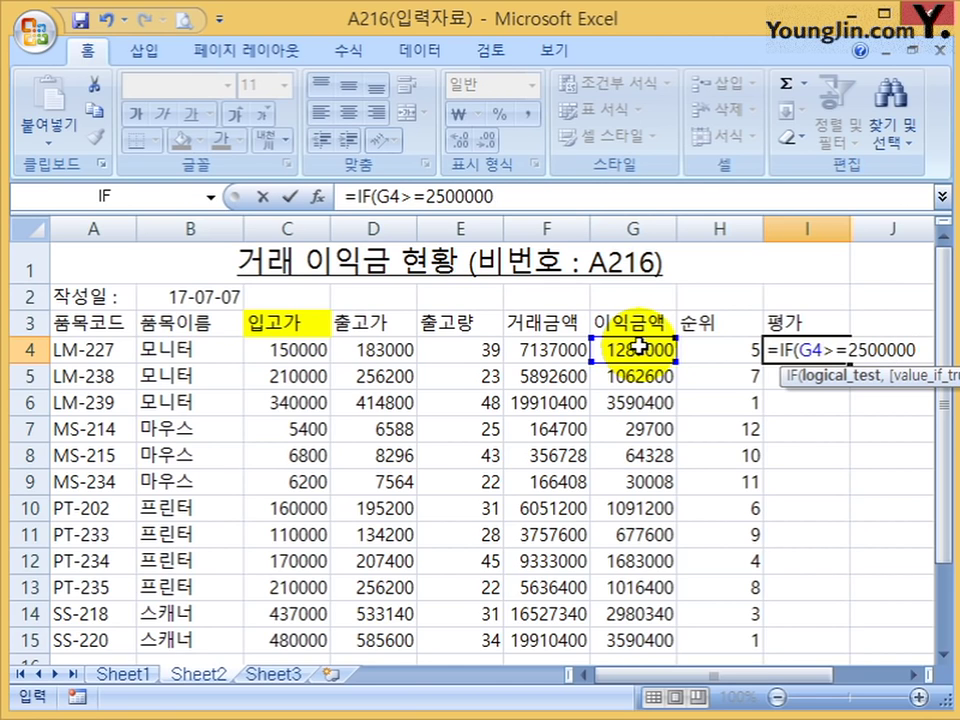
- Add "A급" as the value if true in the I4 IF formula and highlight that argument
{"action": "type", "text": ","}
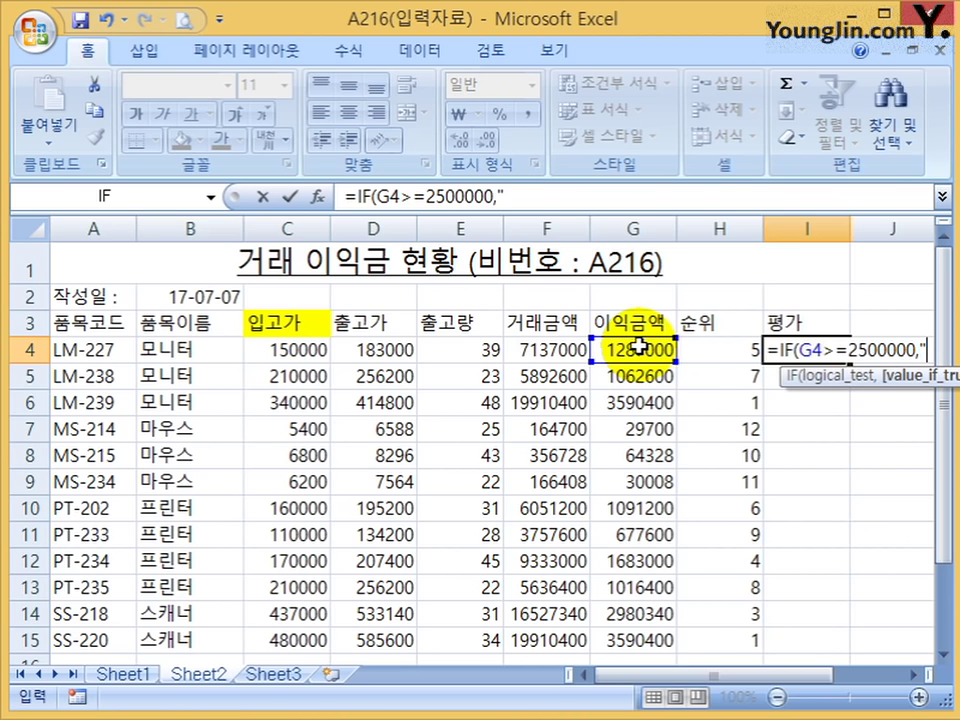
{"action": "type", "text": "\"A급\"{"}
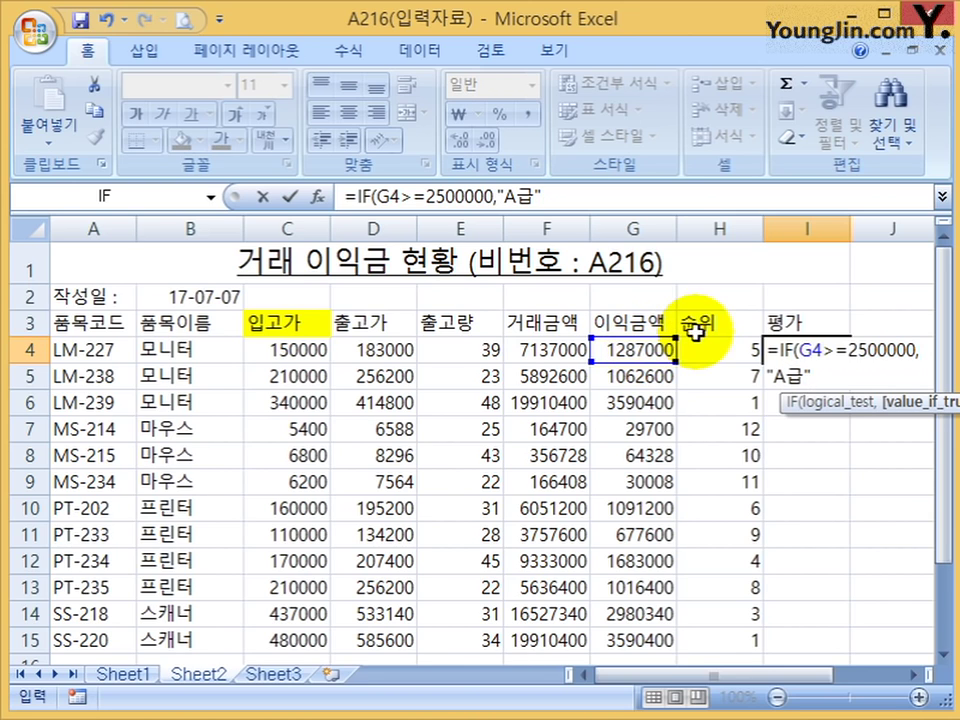
{"action": "left_click_drag", "start_coordinate": [550, 197], "coordinate": [500, 197]}
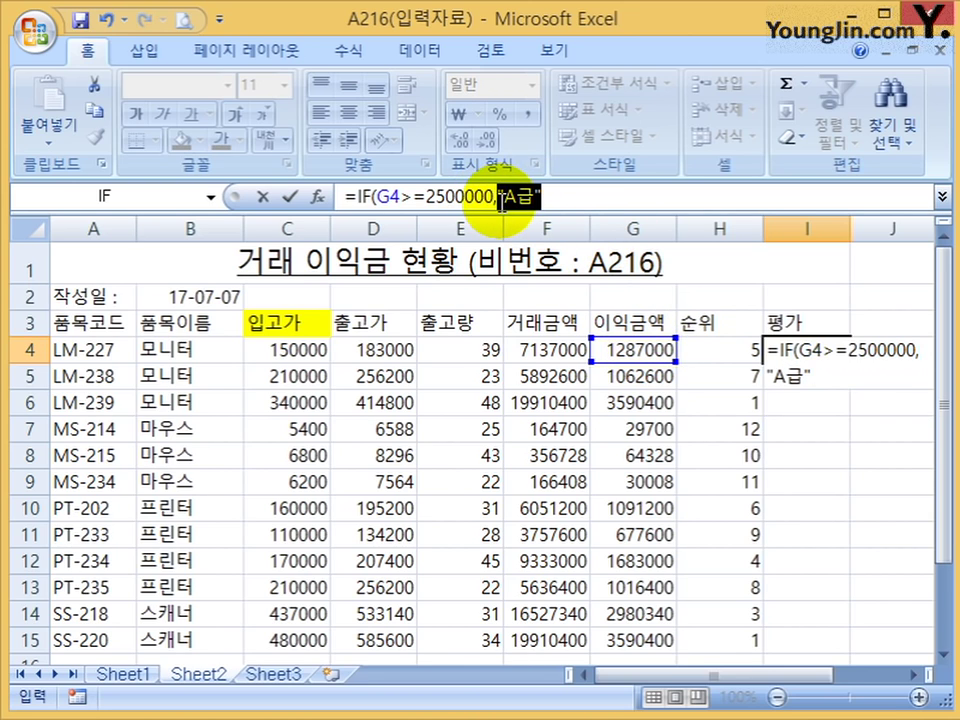
- Copy IF(G4>=2500000,"A급", within the I4 formula and paste it as the value-if-false argument to nest a second IF
{"action": "left_click", "coordinate": [542, 197]}
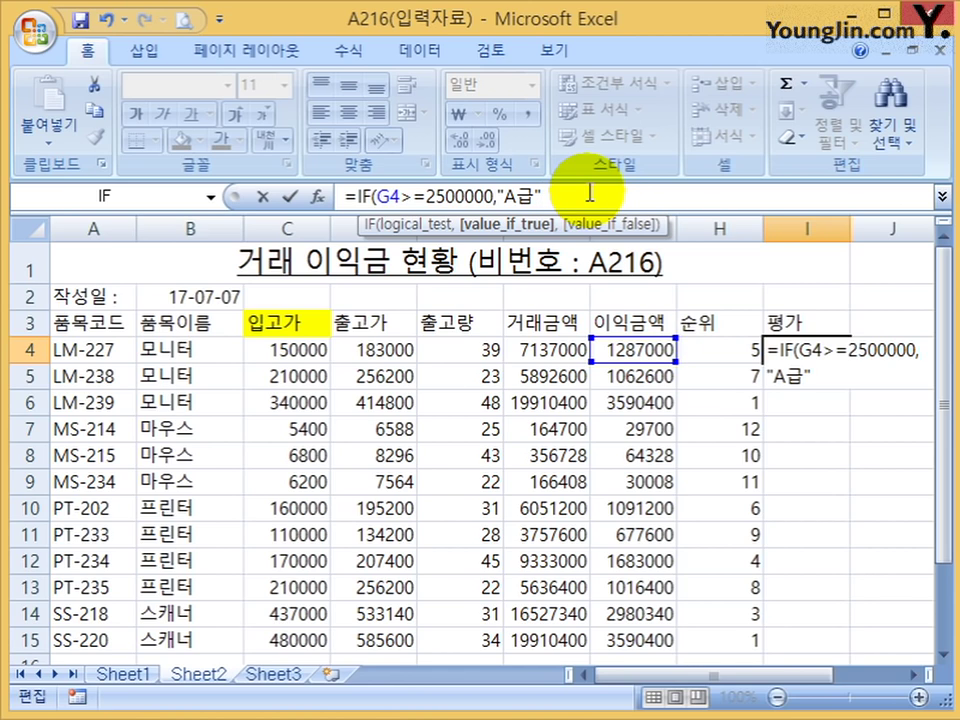
{"action": "type", "text": ","}
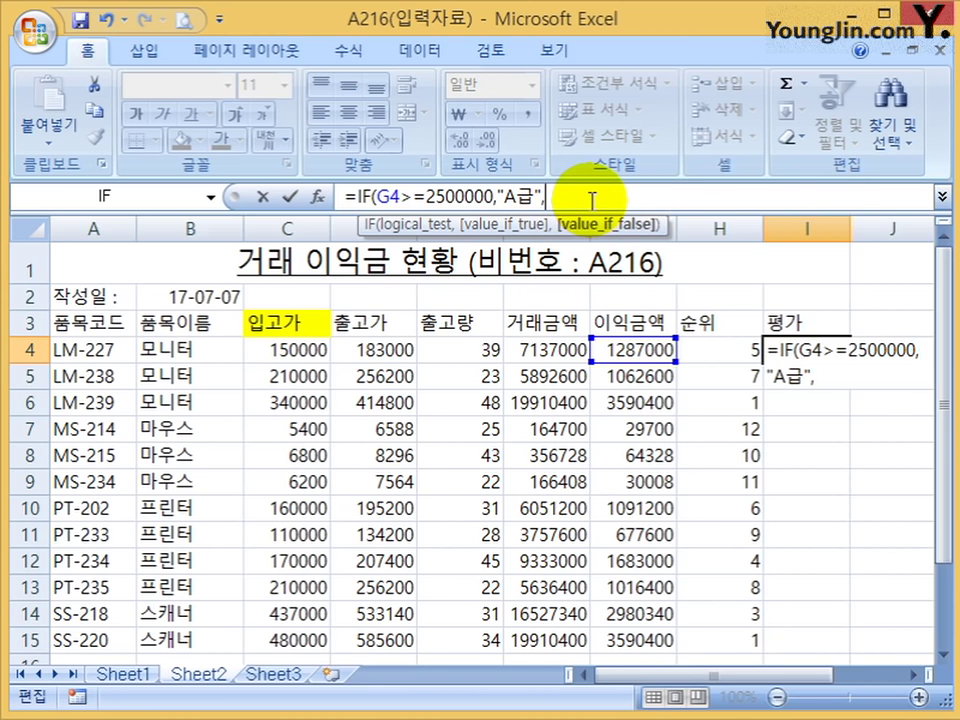
{"action": "left_click_drag", "start_coordinate": [592, 200], "coordinate": [347, 196]}
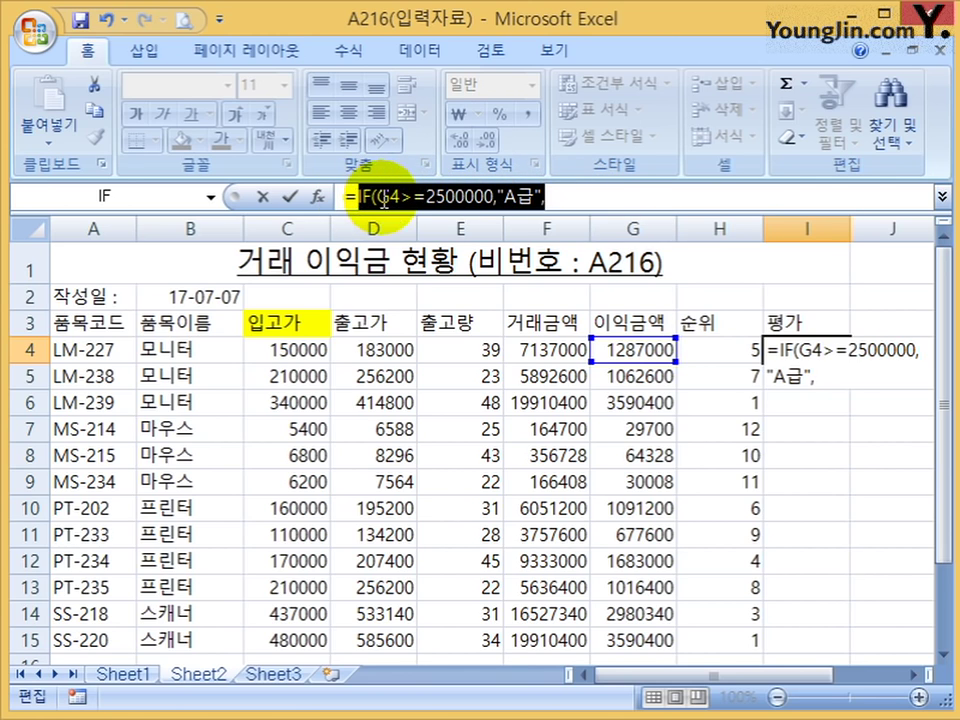
{"action": "key", "text": "ctrl+c"}
{"action": "left_click", "coordinate": [597, 201]}
{"action": "key", "text": "ctrl+v"}
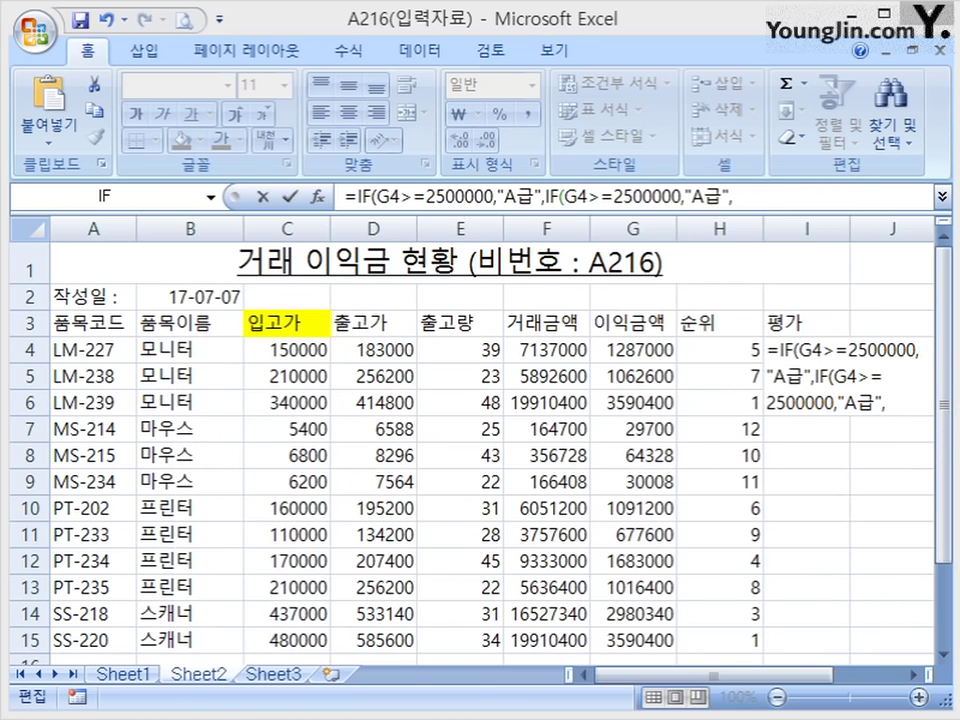
{"action": "left_click", "coordinate": [760, 195]}
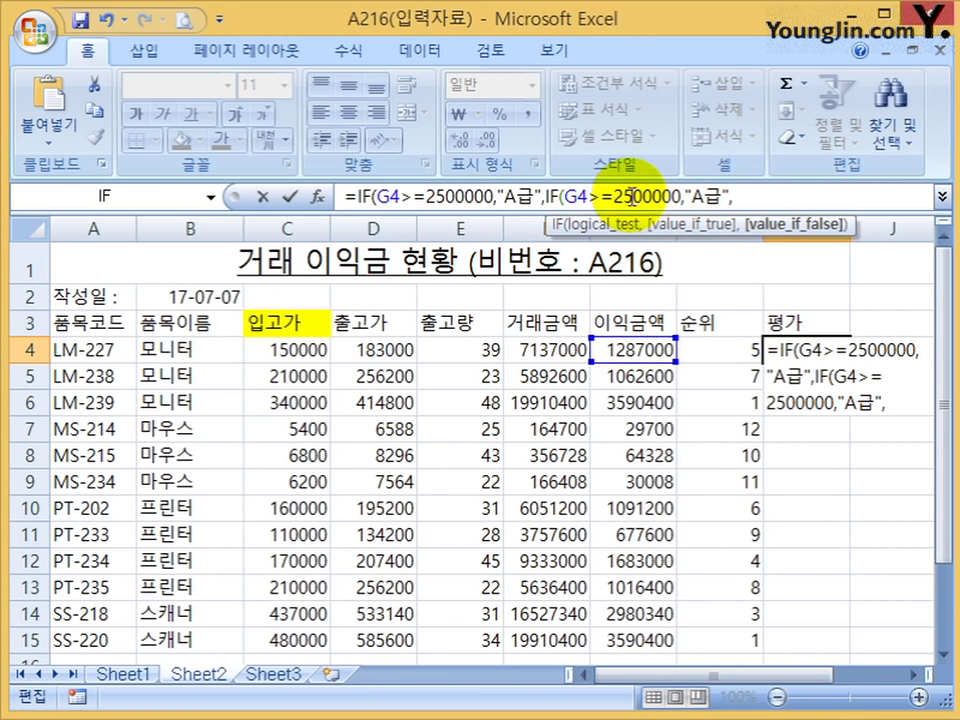
- Change the nested IF in I4 to the condition G4>=1000000 with "B급" as its value if true
{"action": "left_click_drag", "start_coordinate": [617, 197], "coordinate": [636, 197]}
{"action": "type", "text": "10"}
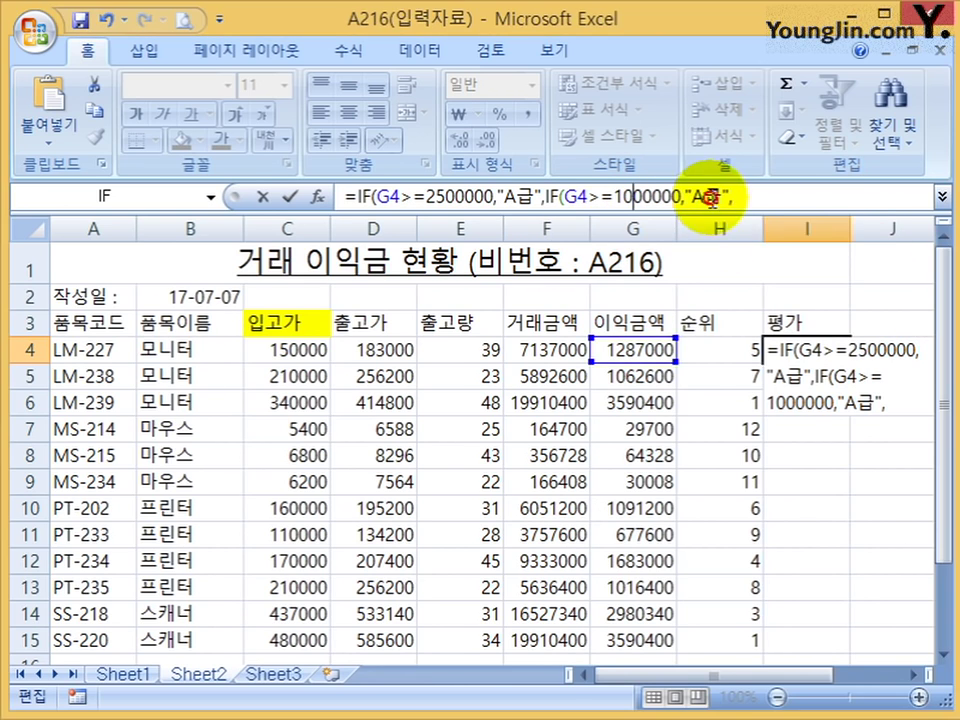
{"action": "left_click_drag", "start_coordinate": [690, 196], "coordinate": [704, 196]}
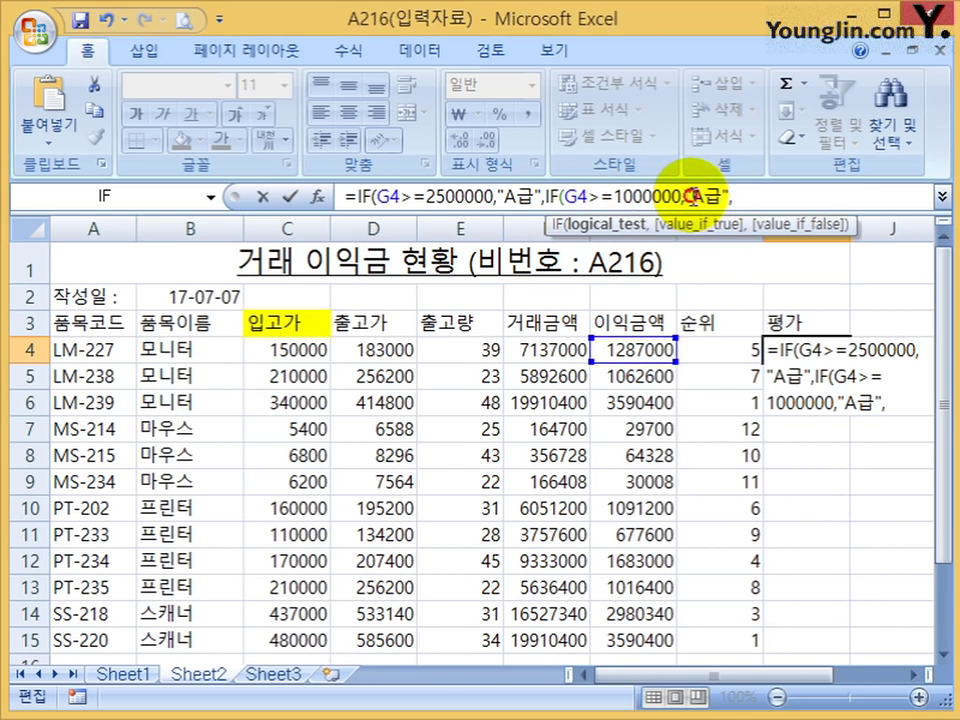
{"action": "type", "text": "ㅠ"}
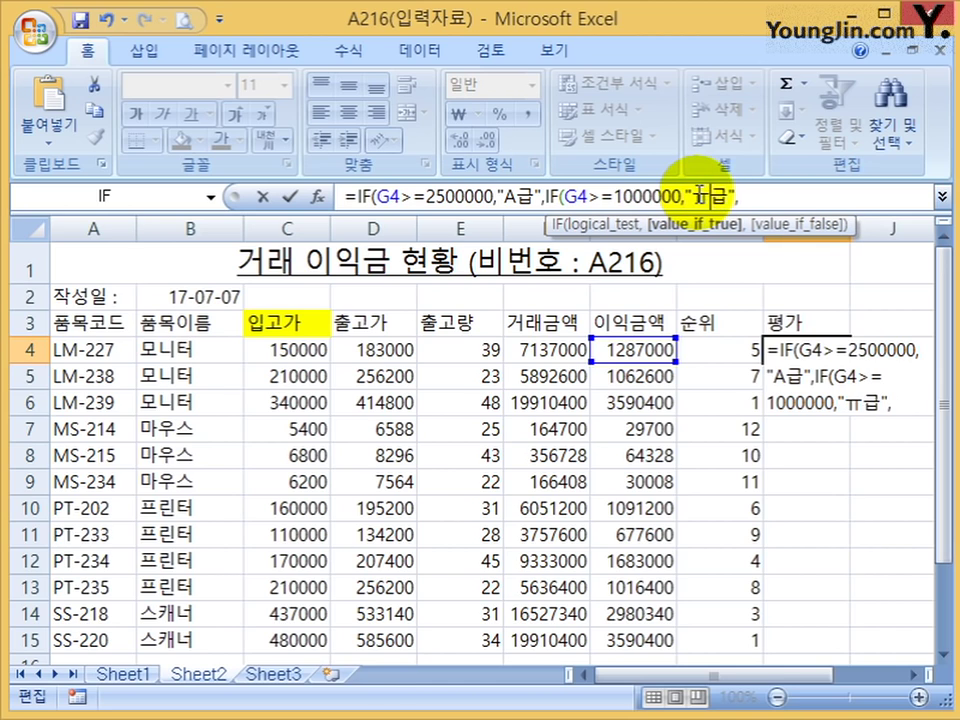
{"action": "key", "text": "BackSpace"}
{"action": "type", "text": "B"}
- Add "C급" as the nested IF's value if false and close both IF functions
{"action": "left_click", "coordinate": [873, 200]}
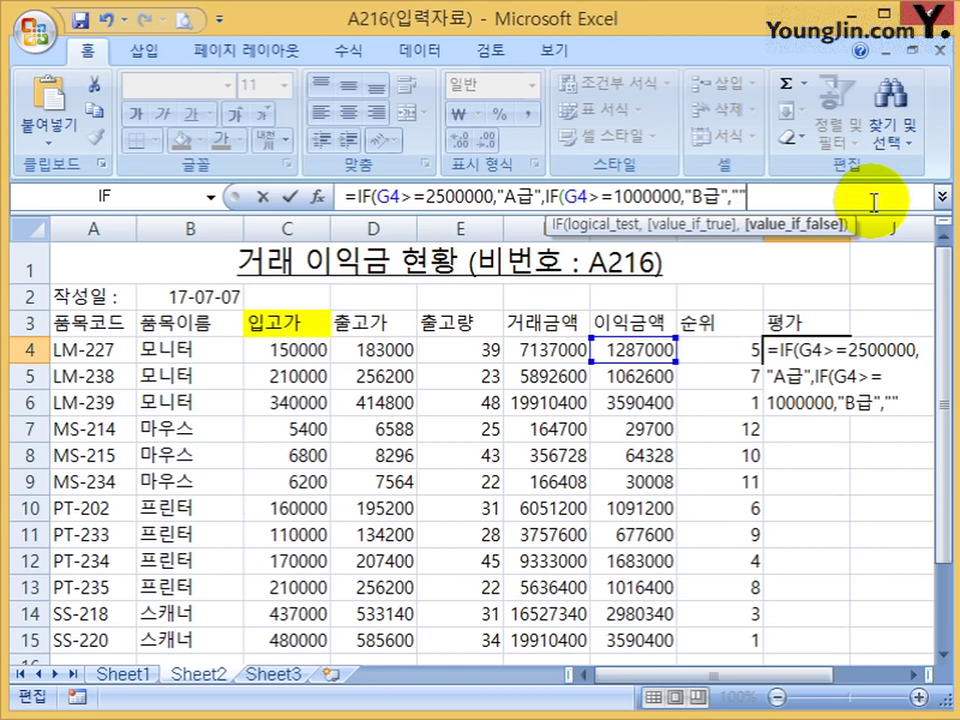
{"action": "type", "text": ")"}
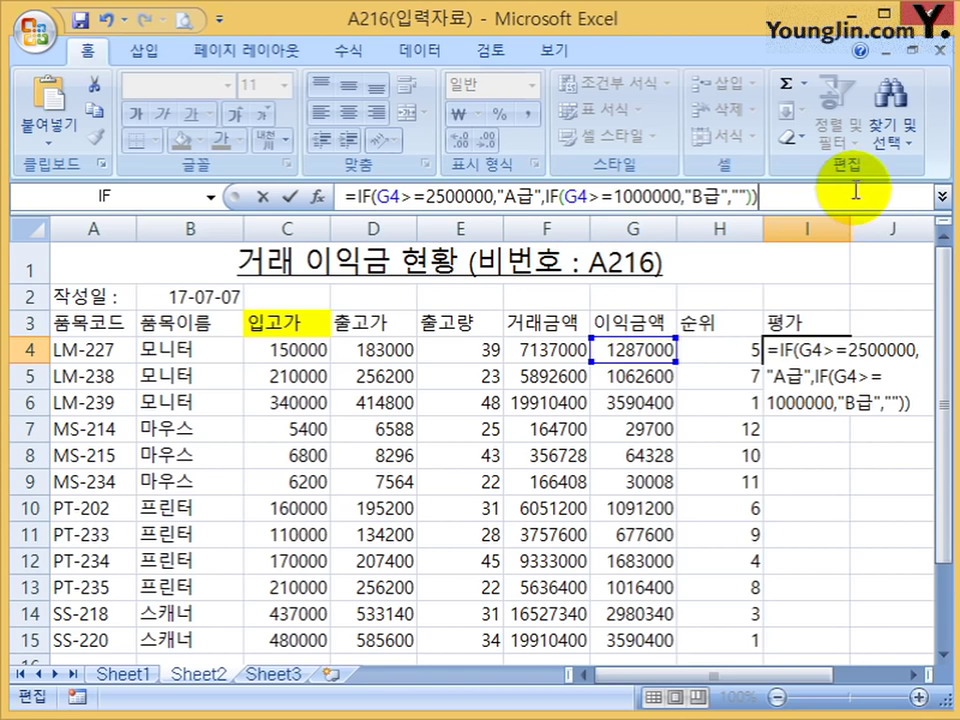
{"action": "left_click", "coordinate": [739, 197]}
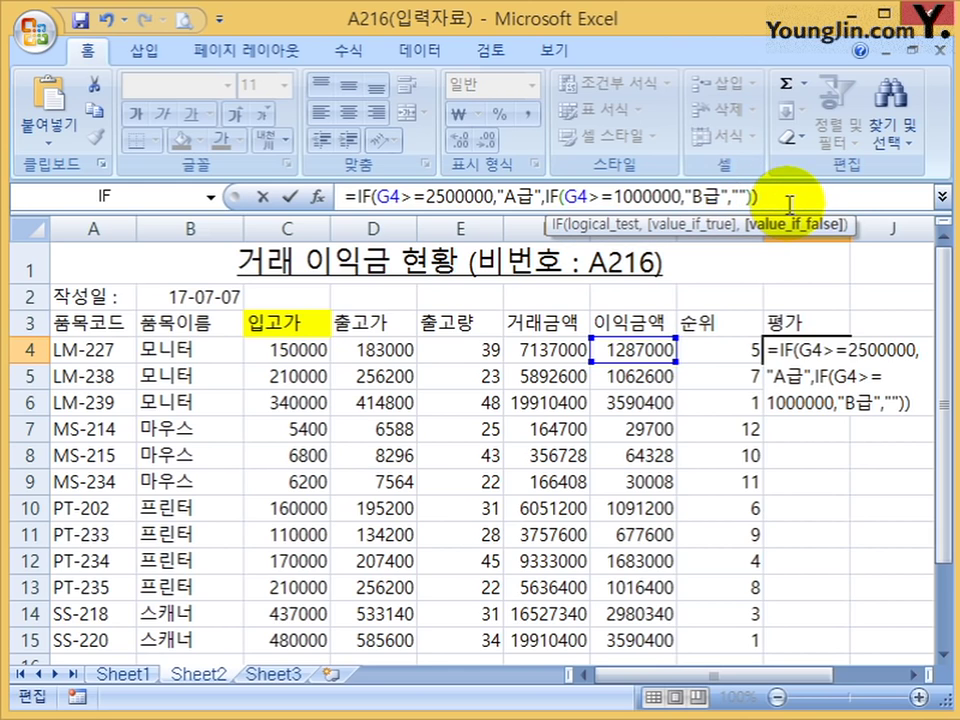
{"action": "type", "text": "ㅊ"}
{"action": "key", "text": "BackSpace"}
{"action": "type", "text": "C급"}
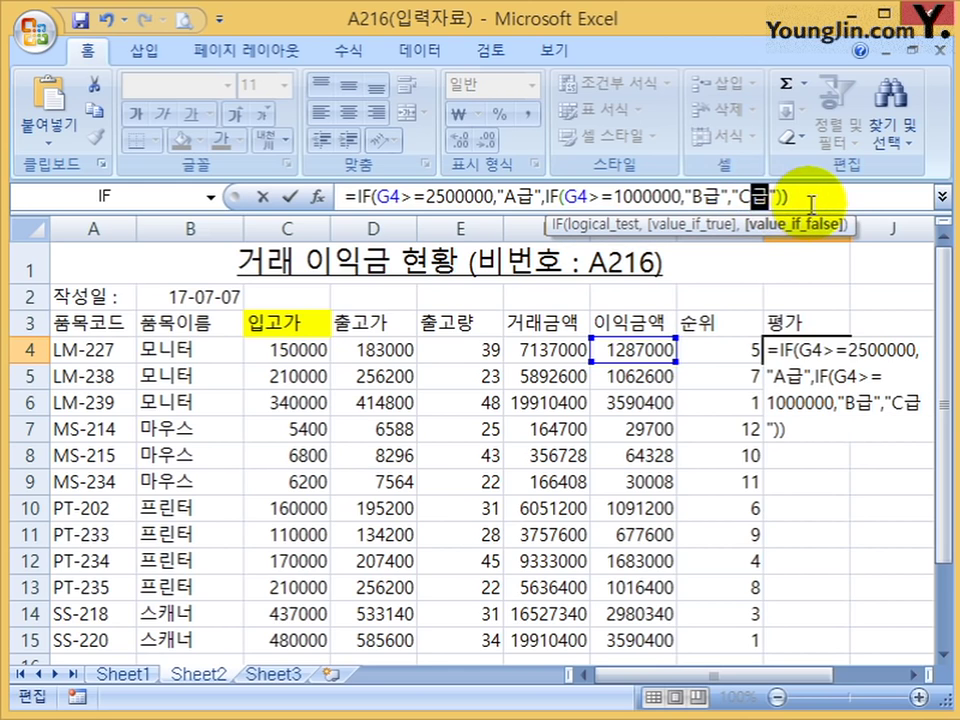
{"action": "left_click", "coordinate": [825, 196]}
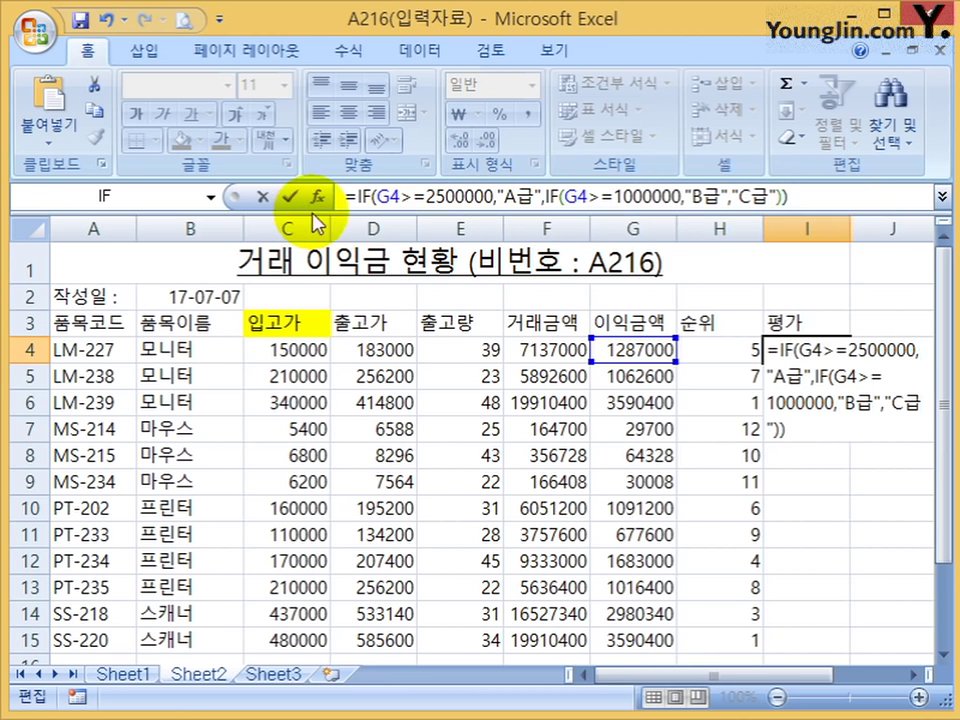
- Apply the nested IF formula in I4 and fill the 평가 column down through row 15
{"action": "left_click", "coordinate": [825, 199]}
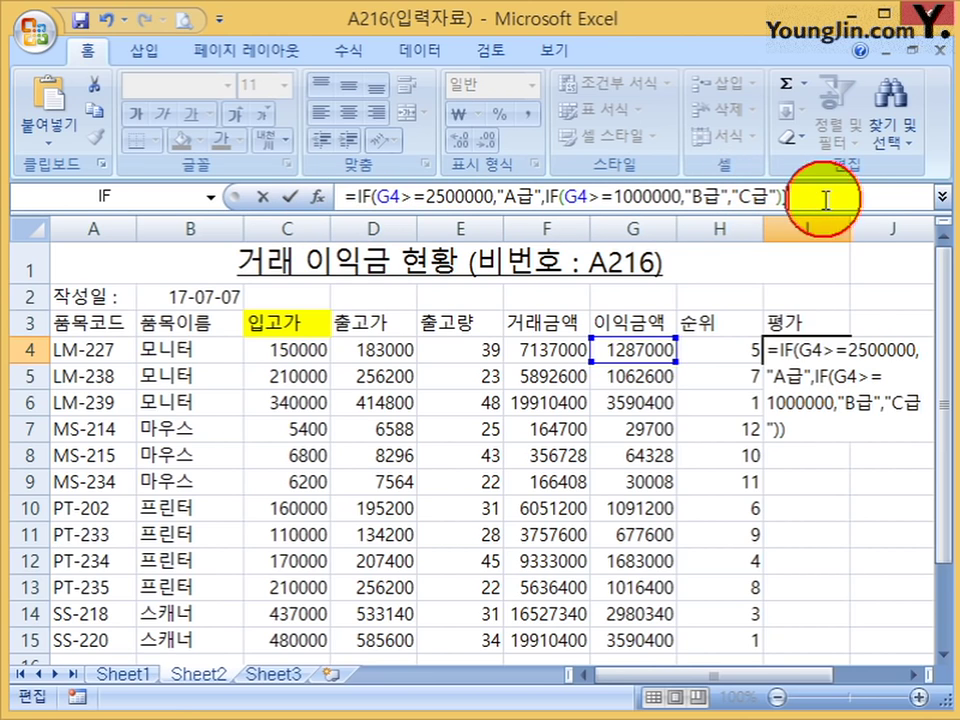
{"action": "key", "text": "Return"}
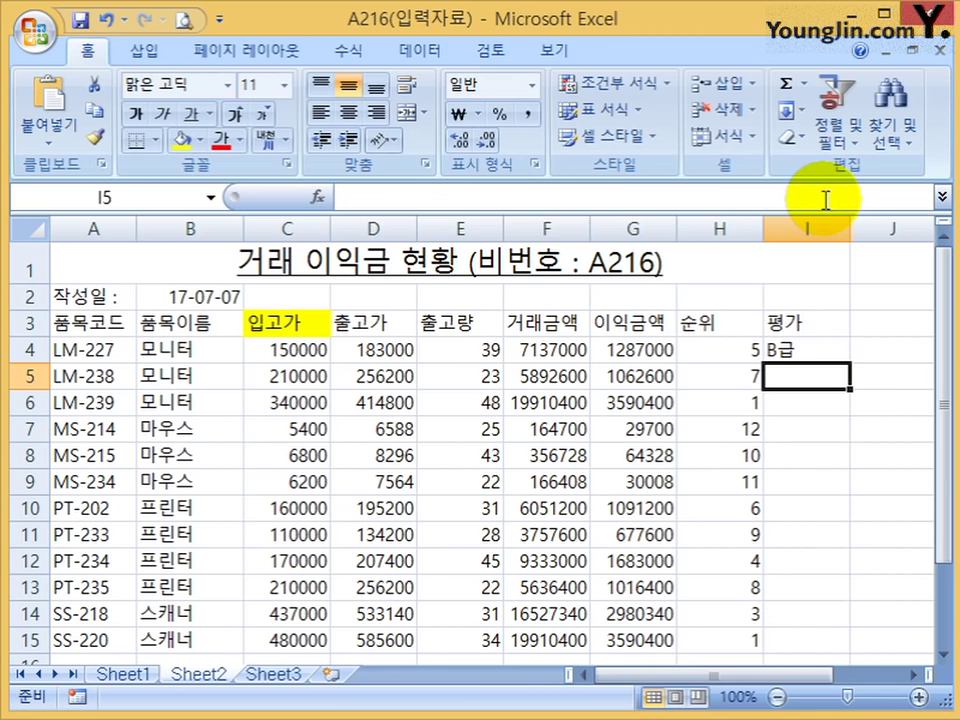
{"action": "left_click", "coordinate": [843, 357]}
{"action": "double_click", "coordinate": [851, 361]}
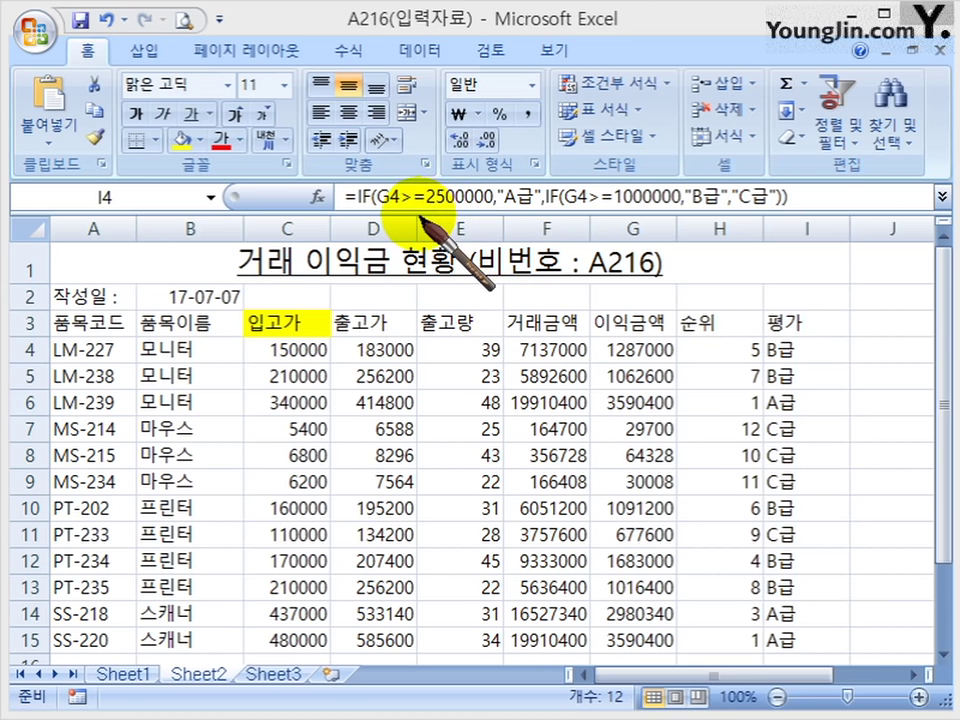
{"action": "left_click_drag", "start_coordinate": [425, 210], "coordinate": [497, 207]}
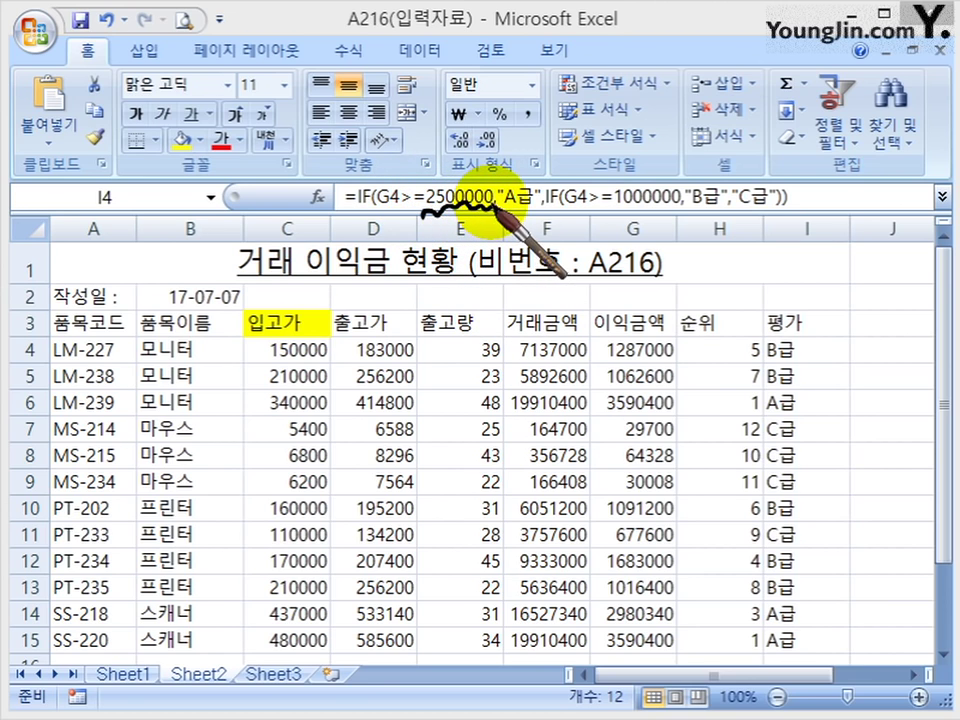
{"action": "mouse_move", "coordinate": [617, 212]}
{"action": "left_mouse_down"}
{"action": "mouse_move", "coordinate": [672, 596]}
{"action": "mouse_move", "coordinate": [650, 610]}
{"action": "mouse_move", "coordinate": [681, 620]}
{"action": "mouse_move", "coordinate": [680, 650]}
{"action": "left_mouse_up"}
{"action": "left_click_drag", "start_coordinate": [740, 578], "coordinate": [620, 625]}
{"action": "left_click_drag", "start_coordinate": [620, 512], "coordinate": [690, 497]}
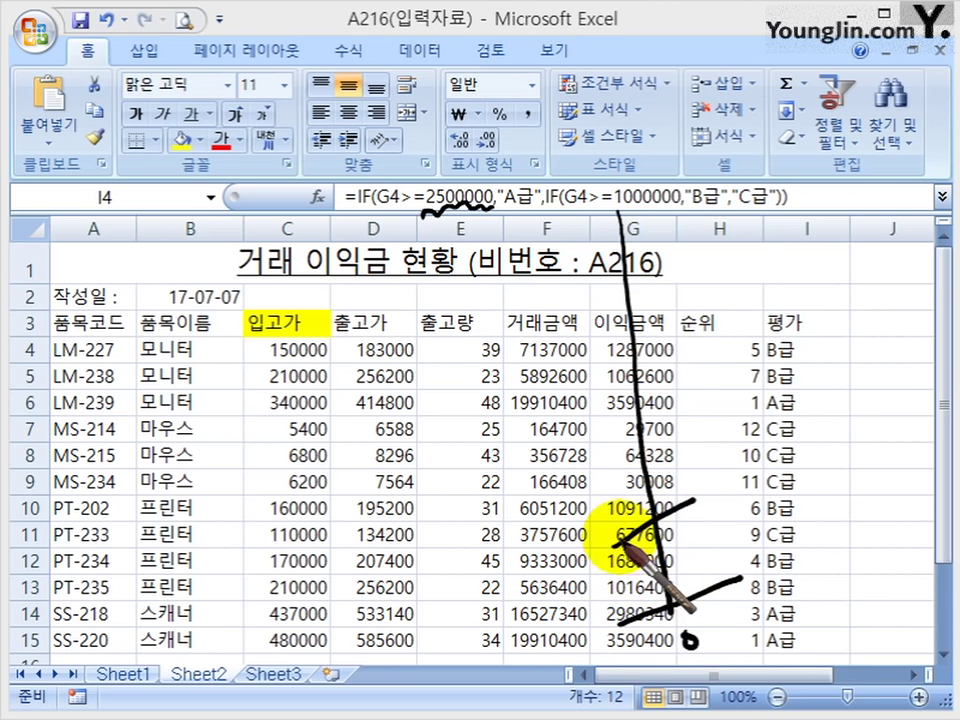
{"action": "left_click_drag", "start_coordinate": [598, 540], "coordinate": [592, 565]}
{"action": "left_click_drag", "start_coordinate": [608, 343], "coordinate": [640, 344]}
{"action": "mouse_move", "coordinate": [508, 388]}
{"action": "left_mouse_down"}
{"action": "mouse_move", "coordinate": [526, 406]}
{"action": "mouse_move", "coordinate": [536, 384]}
{"action": "mouse_move", "coordinate": [558, 376]}
{"action": "left_mouse_up"}
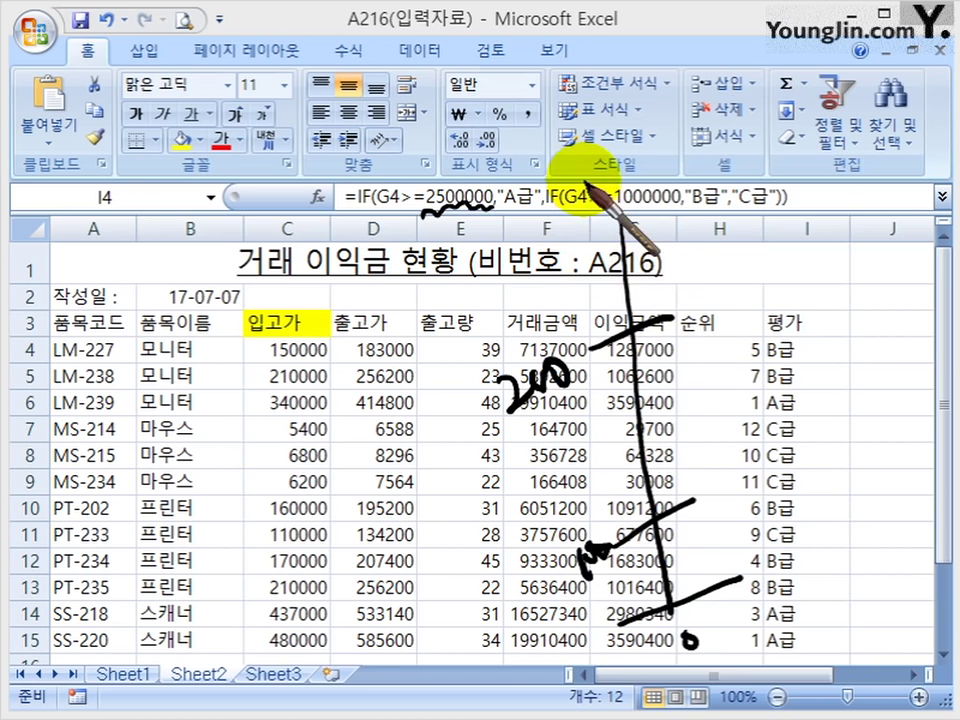
{"action": "mouse_move", "coordinate": [278, 240]}
{"action": "left_mouse_down"}
{"action": "mouse_move", "coordinate": [190, 382]}
{"action": "mouse_move", "coordinate": [440, 482]}
{"action": "mouse_move", "coordinate": [257, 225]}
{"action": "mouse_move", "coordinate": [265, 233]}
{"action": "left_mouse_up"}
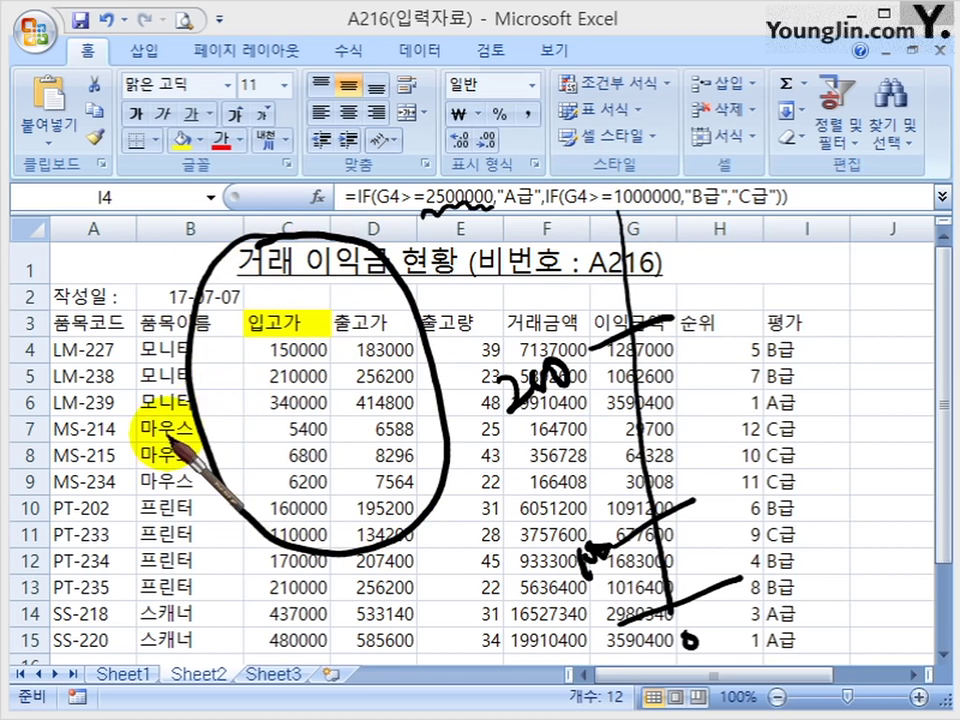
{"action": "mouse_move", "coordinate": [165, 440]}
{"action": "left_mouse_down"}
{"action": "mouse_move", "coordinate": [230, 397]}
{"action": "mouse_move", "coordinate": [385, 400]}
{"action": "mouse_move", "coordinate": [443, 483]}
{"action": "left_mouse_up"}
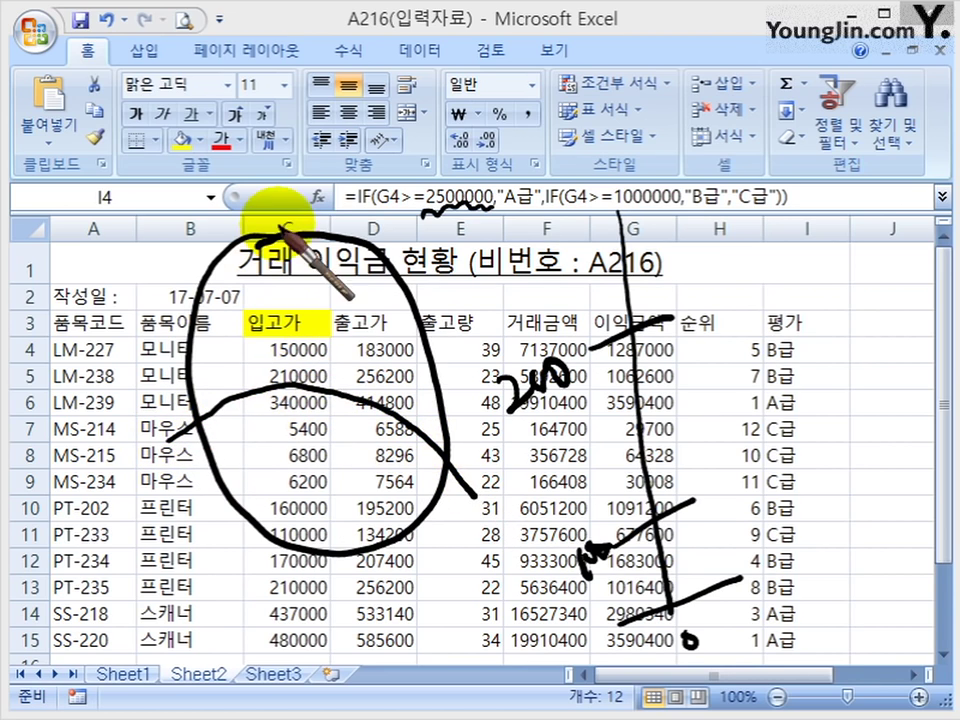
{"action": "mouse_move", "coordinate": [237, 145]}
{"action": "left_mouse_down"}
{"action": "mouse_move", "coordinate": [257, 180]}
{"action": "mouse_move", "coordinate": [253, 163]}
{"action": "mouse_move", "coordinate": [242, 184]}
{"action": "mouse_move", "coordinate": [265, 150]}
{"action": "mouse_move", "coordinate": [286, 176]}
{"action": "left_mouse_up"}
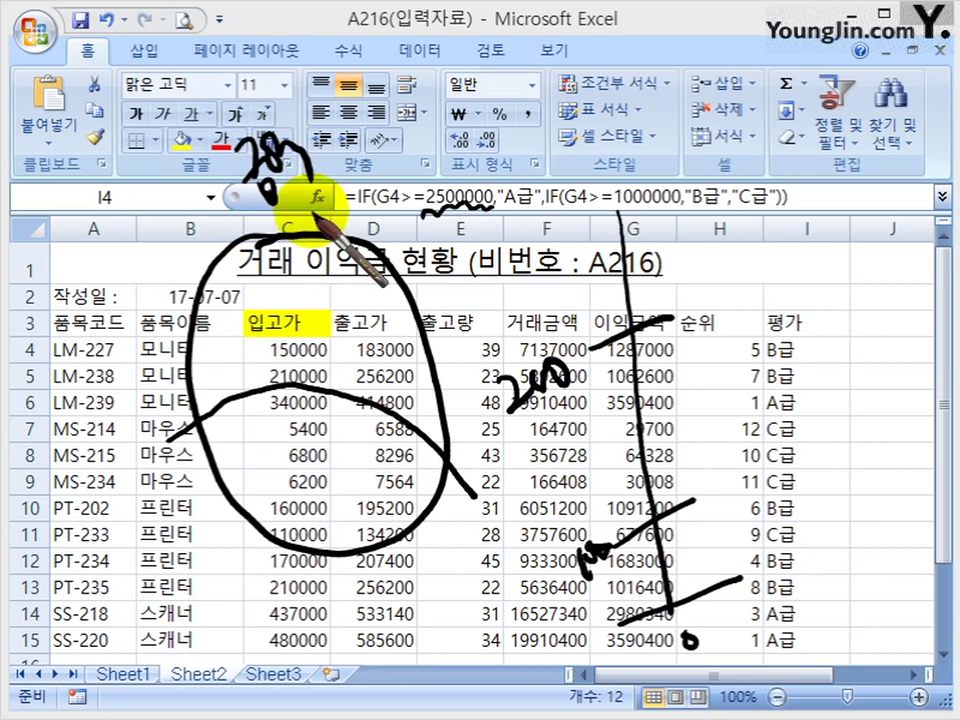
{"action": "mouse_move", "coordinate": [304, 460]}
{"action": "left_mouse_down"}
{"action": "mouse_move", "coordinate": [333, 470]}
{"action": "mouse_move", "coordinate": [360, 420]}
{"action": "mouse_move", "coordinate": [422, 429]}
{"action": "mouse_move", "coordinate": [349, 418]}
{"action": "left_mouse_up"}
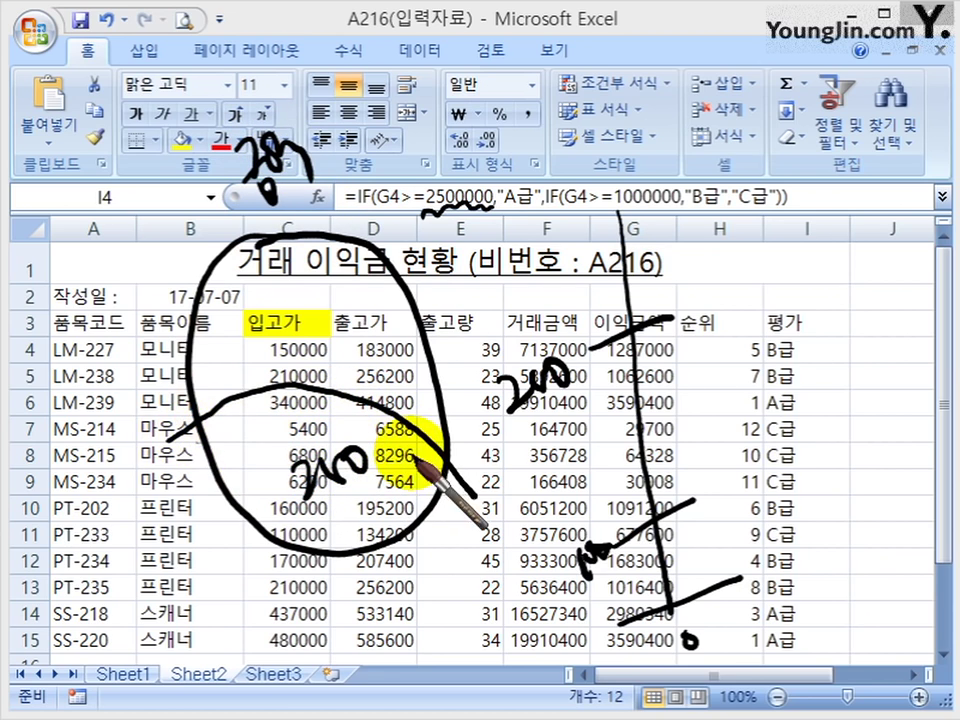
{"action": "mouse_move", "coordinate": [338, 528]}
{"action": "left_mouse_down"}
{"action": "mouse_move", "coordinate": [352, 492]}
{"action": "mouse_move", "coordinate": [376, 522]}
{"action": "left_mouse_up"}
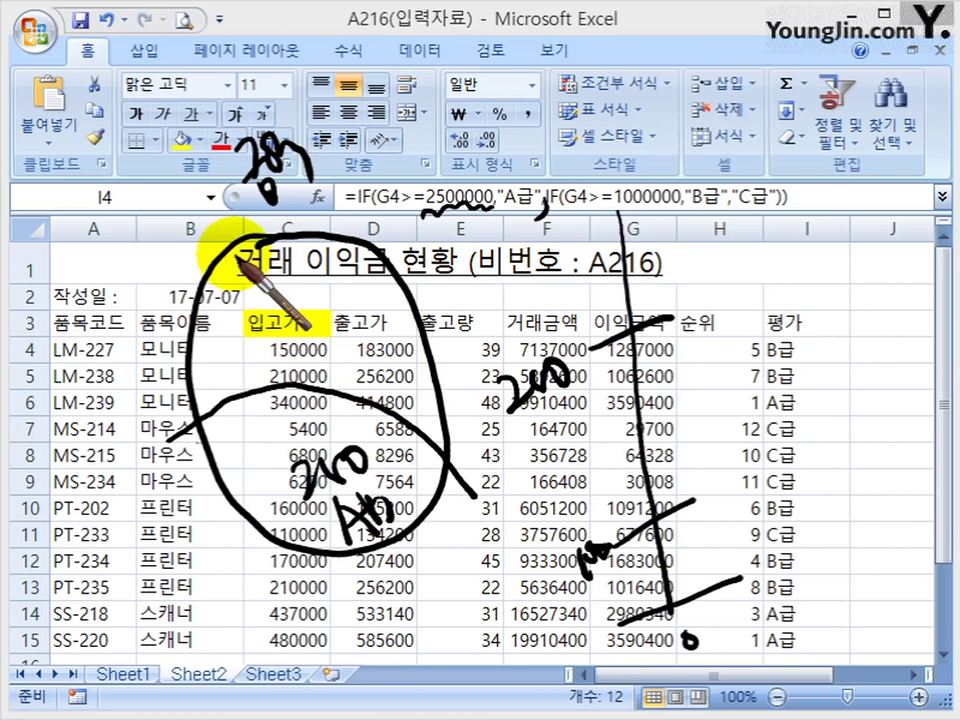
{"action": "mouse_move", "coordinate": [222, 202]}
{"action": "left_mouse_down"}
{"action": "mouse_move", "coordinate": [262, 210]}
{"action": "mouse_move", "coordinate": [325, 400]}
{"action": "left_mouse_up"}
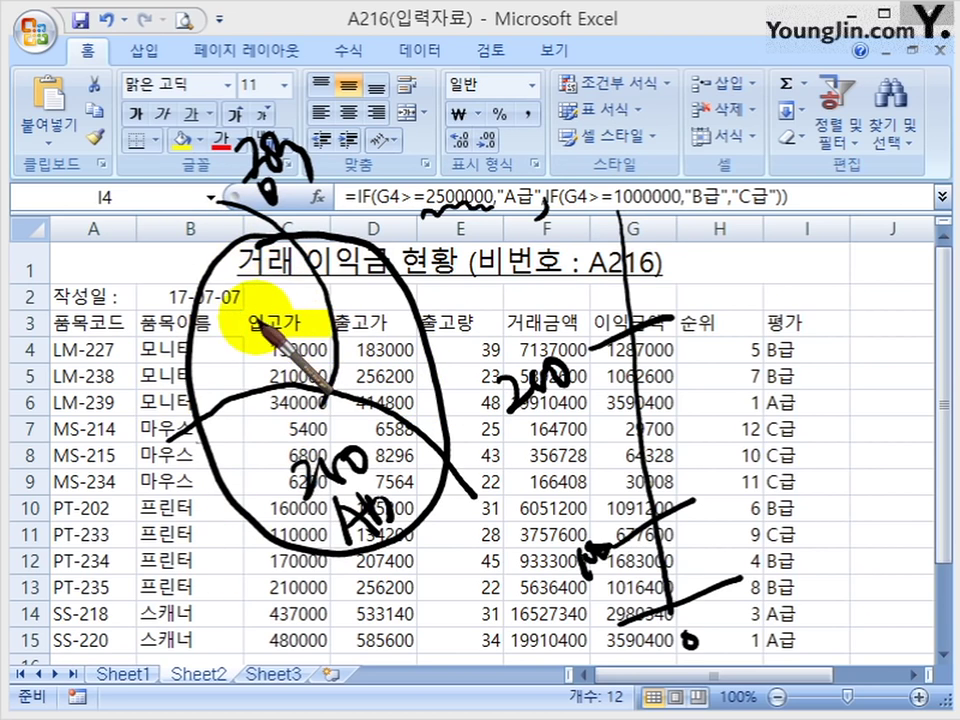
{"action": "left_click_drag", "start_coordinate": [247, 313], "coordinate": [262, 336]}
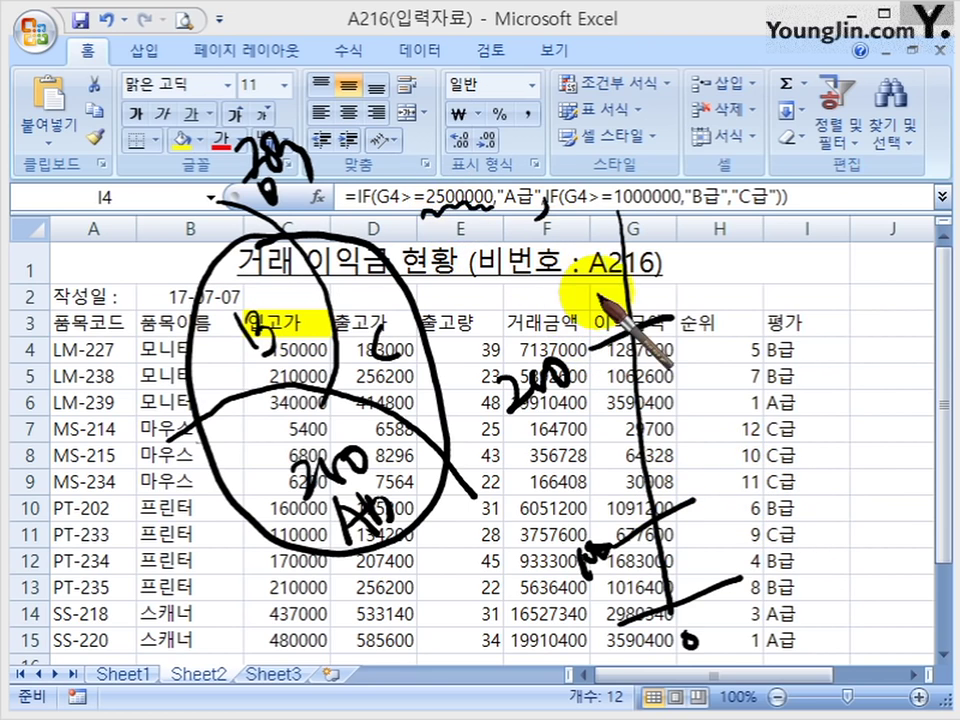
{"action": "mouse_move", "coordinate": [540, 212]}
{"action": "left_mouse_down"}
{"action": "mouse_move", "coordinate": [528, 255]}
{"action": "mouse_move", "coordinate": [540, 300]}
{"action": "mouse_move", "coordinate": [712, 265]}
{"action": "mouse_move", "coordinate": [628, 92]}
{"action": "mouse_move", "coordinate": [530, 200]}
{"action": "mouse_move", "coordinate": [550, 225]}
{"action": "mouse_move", "coordinate": [585, 213]}
{"action": "left_mouse_up"}
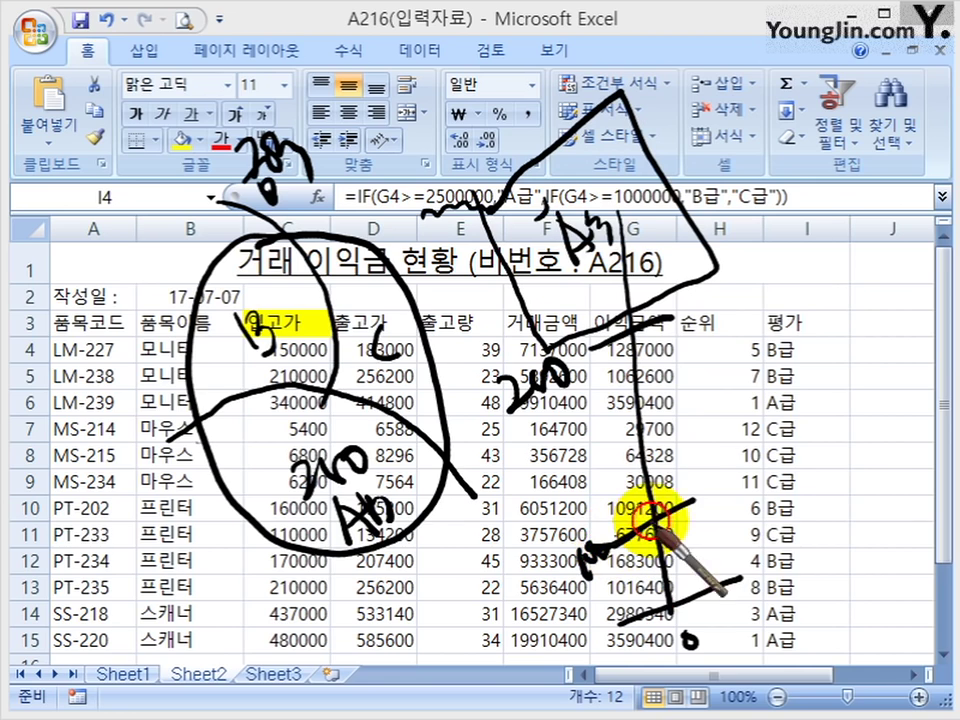
{"action": "mouse_move", "coordinate": [680, 492]}
{"action": "left_mouse_down"}
{"action": "mouse_move", "coordinate": [728, 462]}
{"action": "mouse_move", "coordinate": [640, 285]}
{"action": "left_mouse_up"}
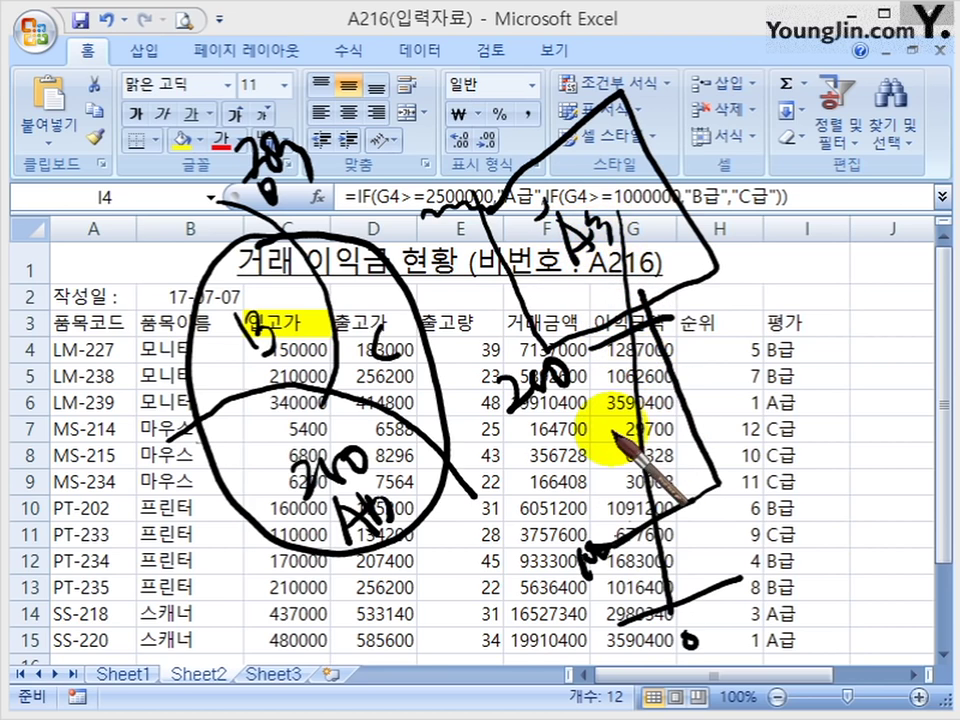
{"action": "left_click_drag", "start_coordinate": [600, 418], "coordinate": [622, 440]}
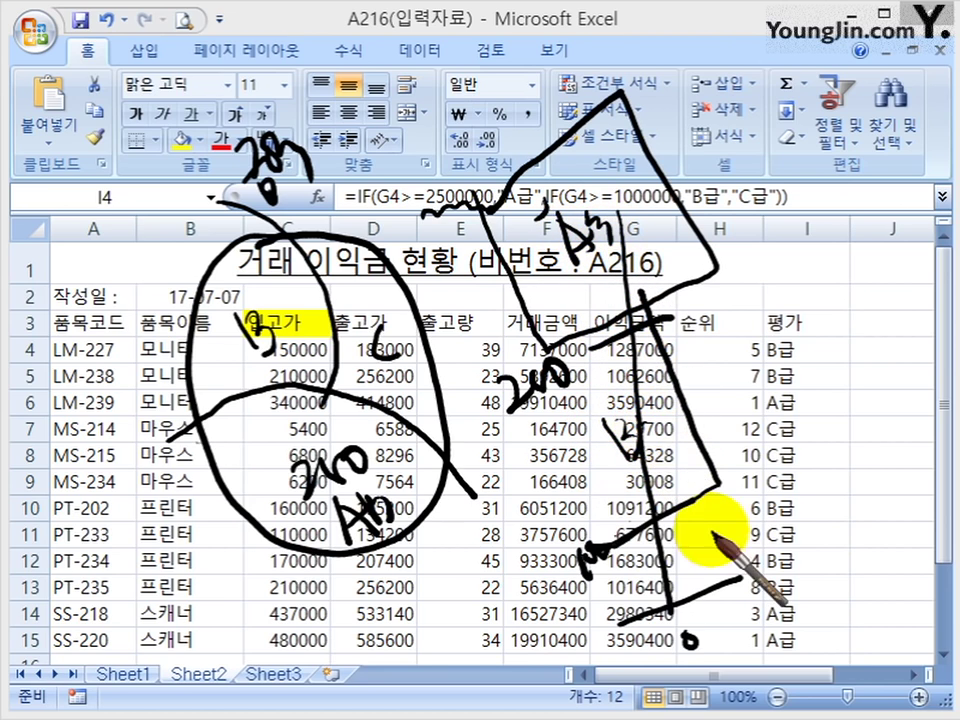
{"action": "mouse_move", "coordinate": [643, 578]}
{"action": "left_mouse_down"}
{"action": "mouse_move", "coordinate": [681, 606]}
{"action": "mouse_move", "coordinate": [739, 626]}
{"action": "left_mouse_up"}
{"action": "left_click_drag", "start_coordinate": [705, 580], "coordinate": [748, 598]}
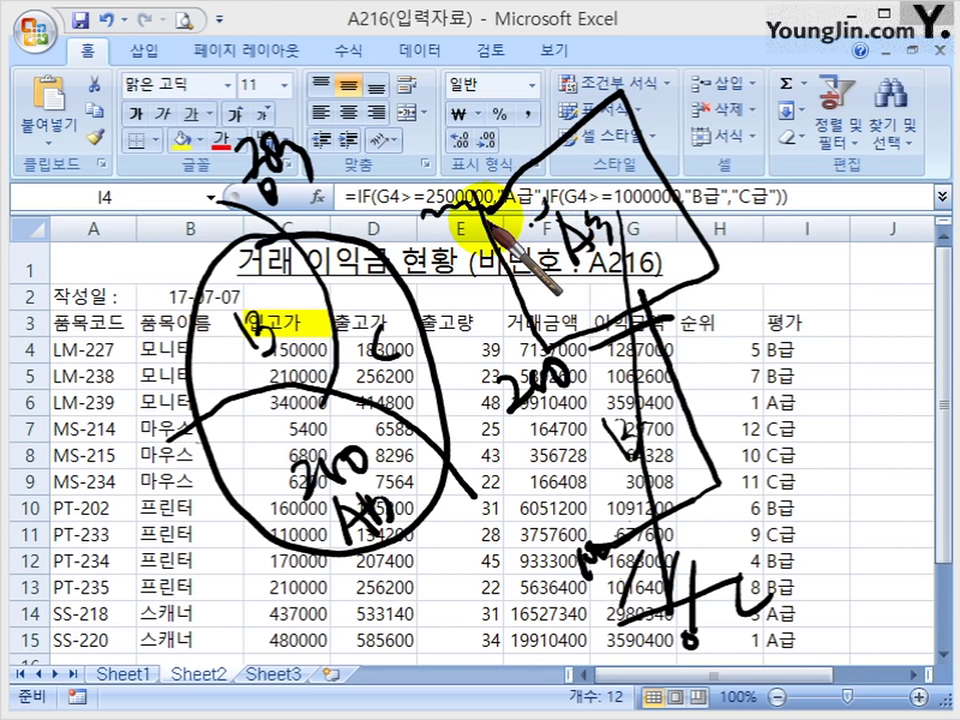
{"action": "mouse_move", "coordinate": [392, 228]}
{"action": "left_mouse_down"}
{"action": "mouse_move", "coordinate": [485, 215]}
{"action": "mouse_move", "coordinate": [494, 225]}
{"action": "left_mouse_up"}
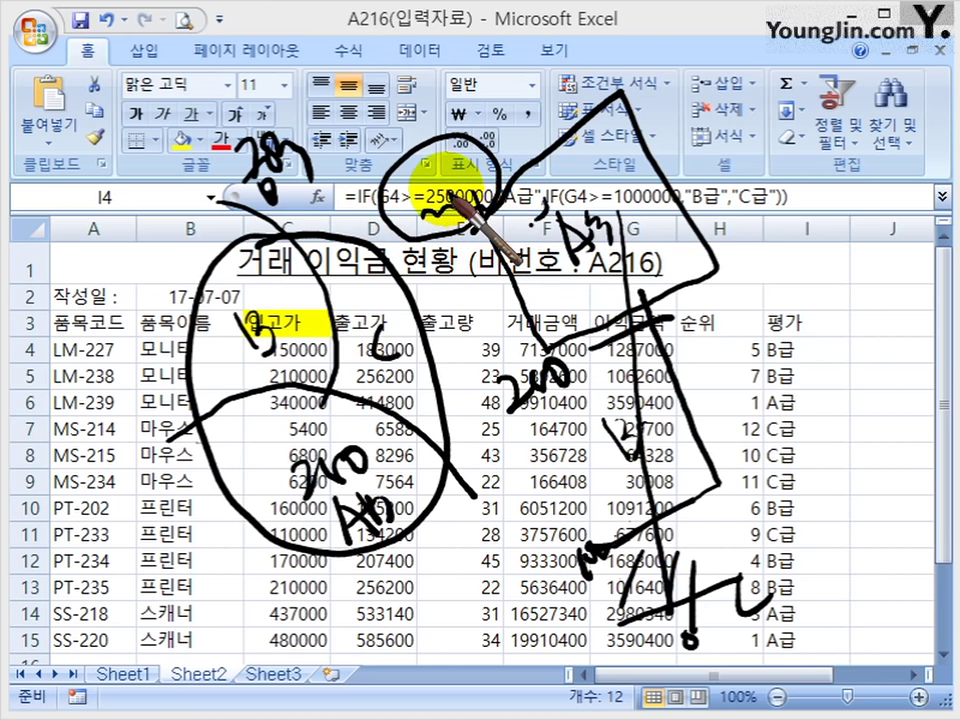
{"action": "left_click_drag", "start_coordinate": [398, 160], "coordinate": [437, 145]}
{"action": "left_click_drag", "start_coordinate": [645, 182], "coordinate": [690, 92]}
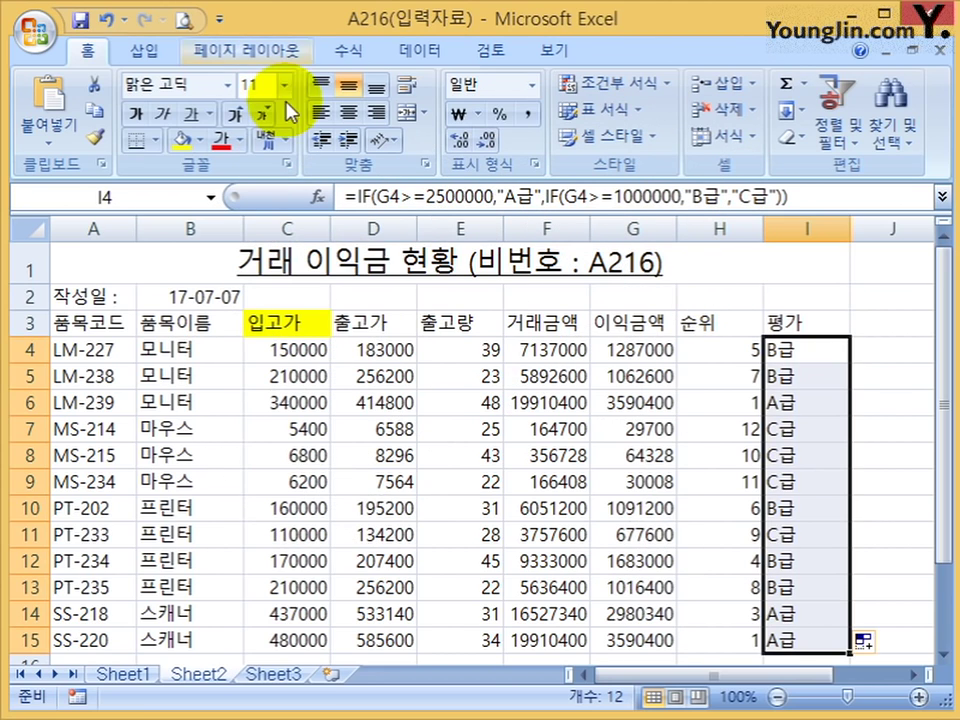
{"action": "key", "text": "Escape"}
- Enter the summary label 품목별 합계 in cell A16 below the data table
{"action": "left_click", "coordinate": [814, 392]}
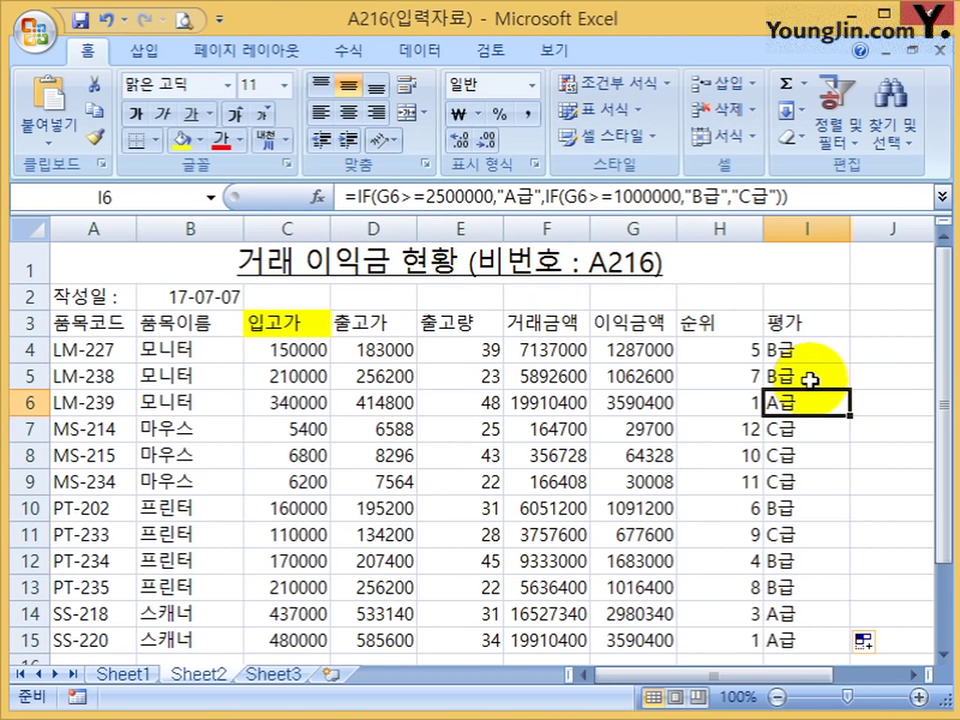
{"action": "scroll", "coordinate": [806, 380], "scroll_direction": "down", "scroll_amount": 5}
{"action": "scroll", "coordinate": [804, 386], "scroll_direction": "up", "scroll_amount": 3}
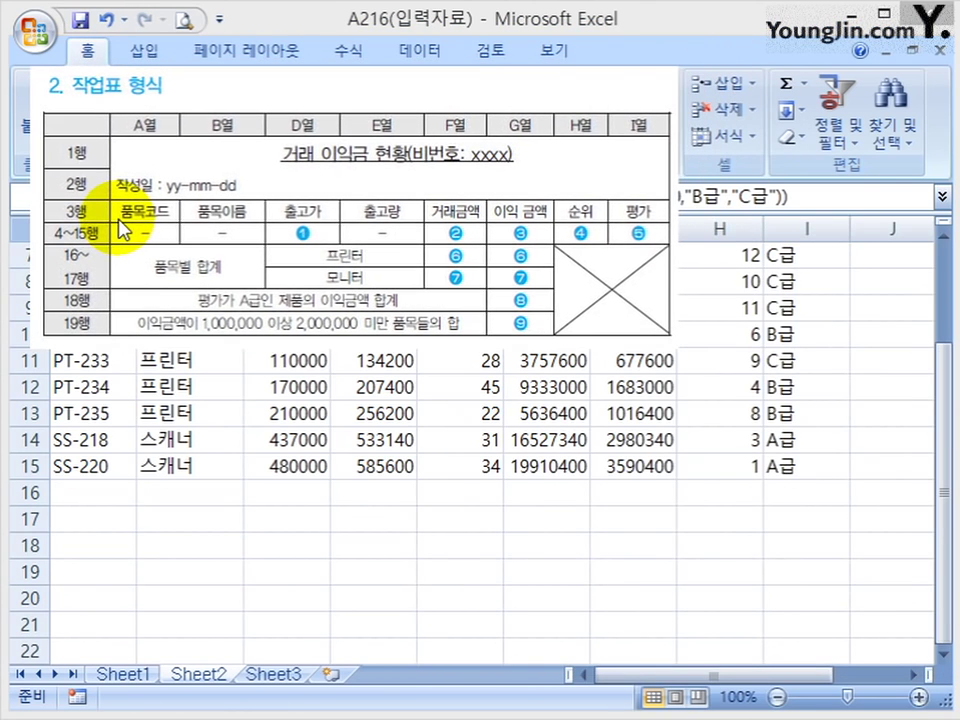
{"action": "left_click", "coordinate": [88, 472]}
{"action": "left_click", "coordinate": [88, 490]}
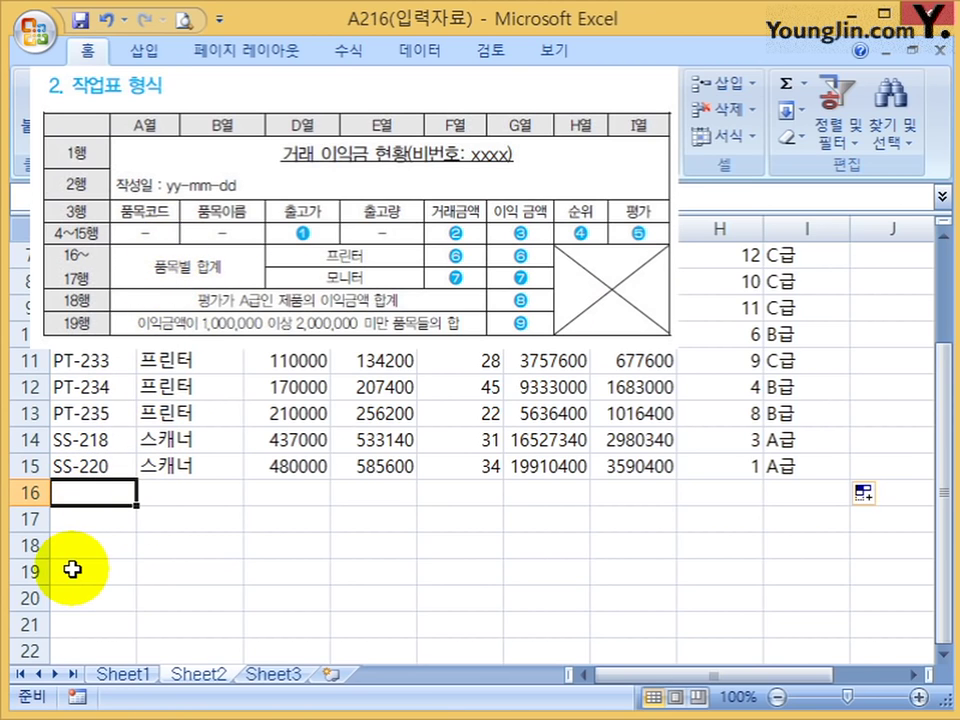
{"action": "type", "text": "품"}
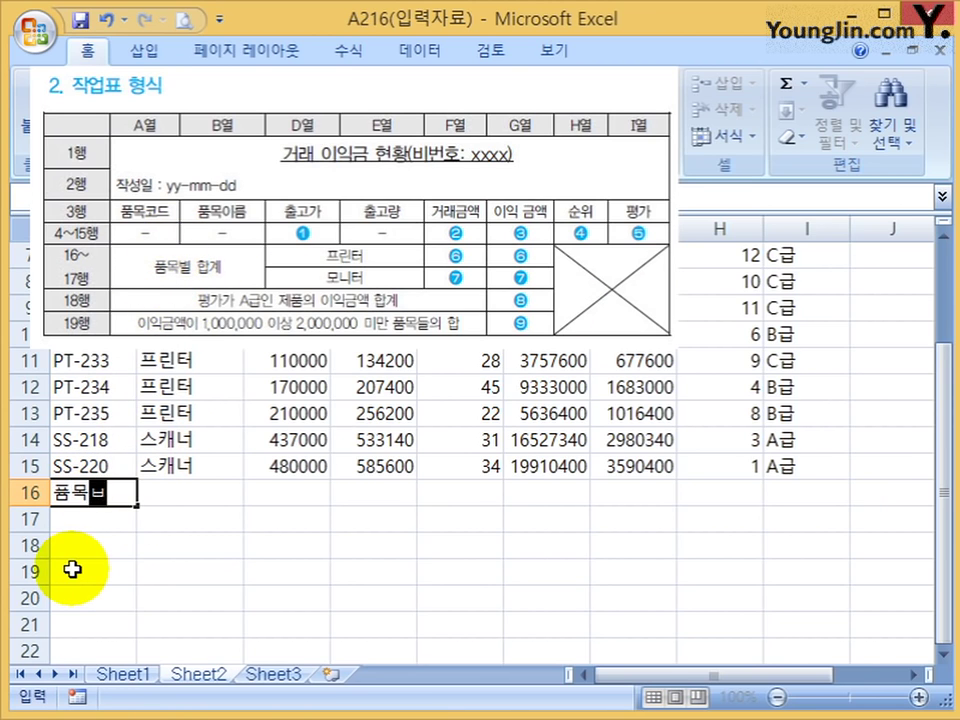
{"action": "type", "text": "목별 합계"}
{"action": "key", "text": "Return"}
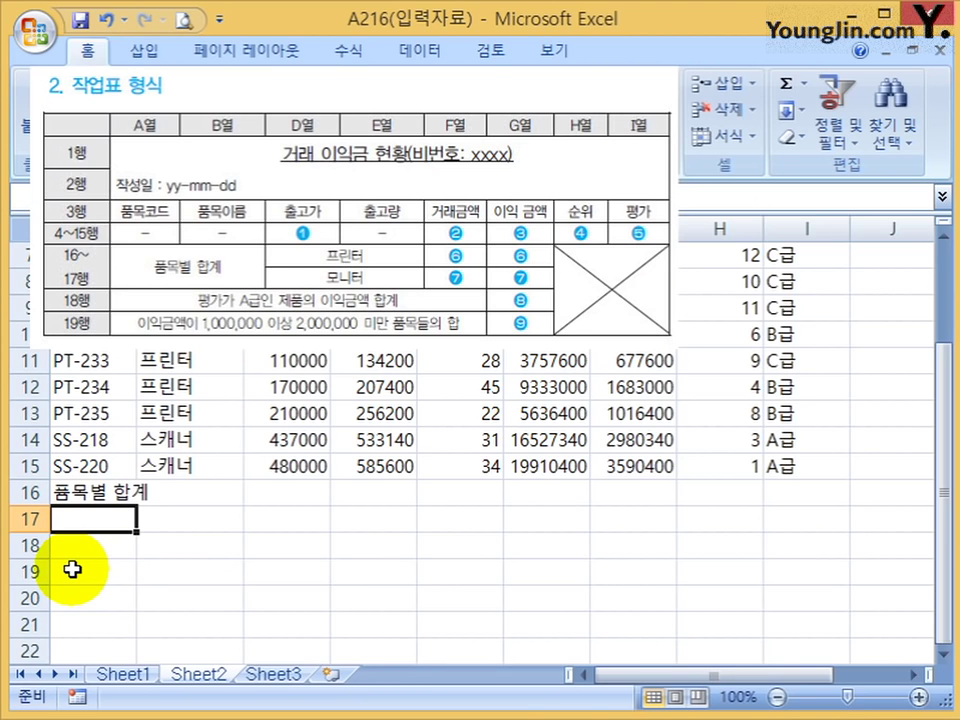
- Enter 평가가 A급인 제품의 이익금액 합계 in A17 and 이익금액이 1,000,000 이상 2,000,000 미만 품목들의 합 in A18
{"action": "type", "text": "펴"}
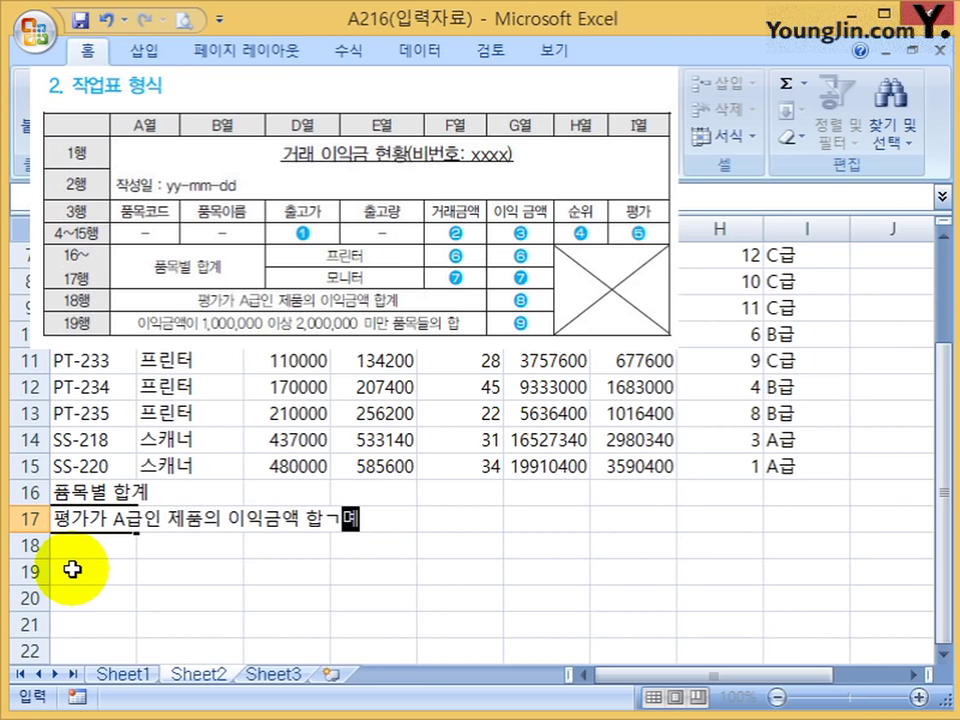
{"action": "key", "text": "Return"}
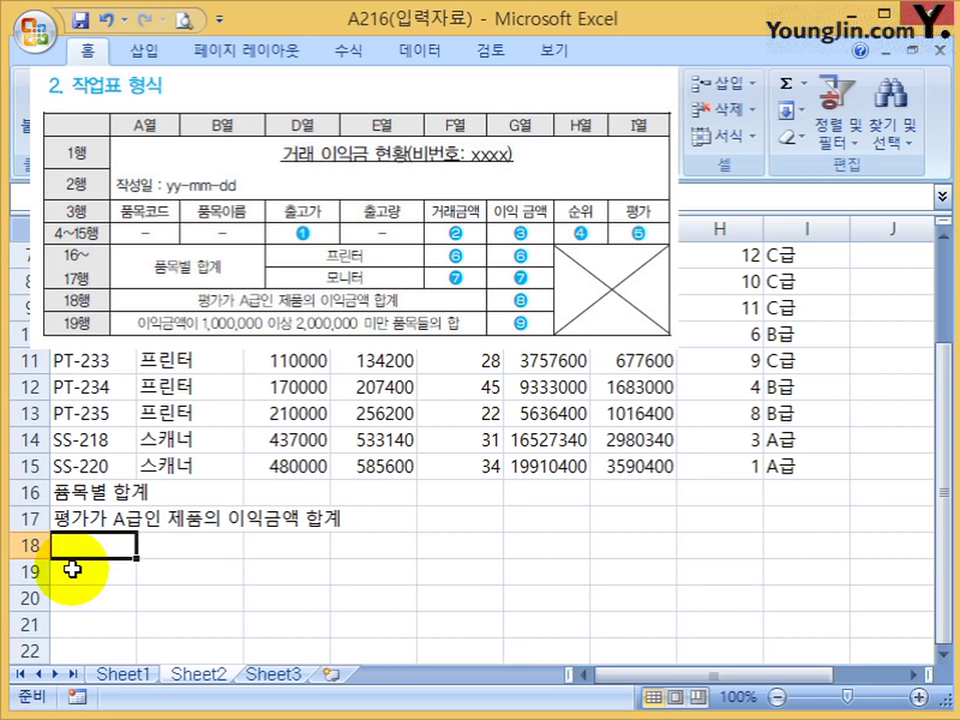
{"action": "type", "text": "이"}
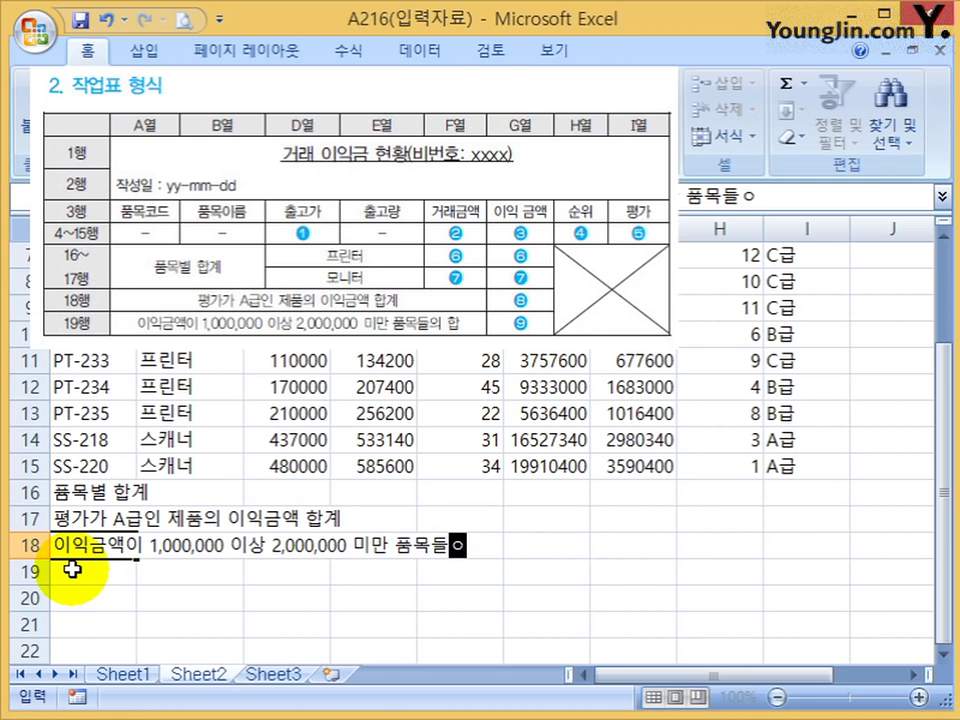
{"action": "key", "text": "Return"}
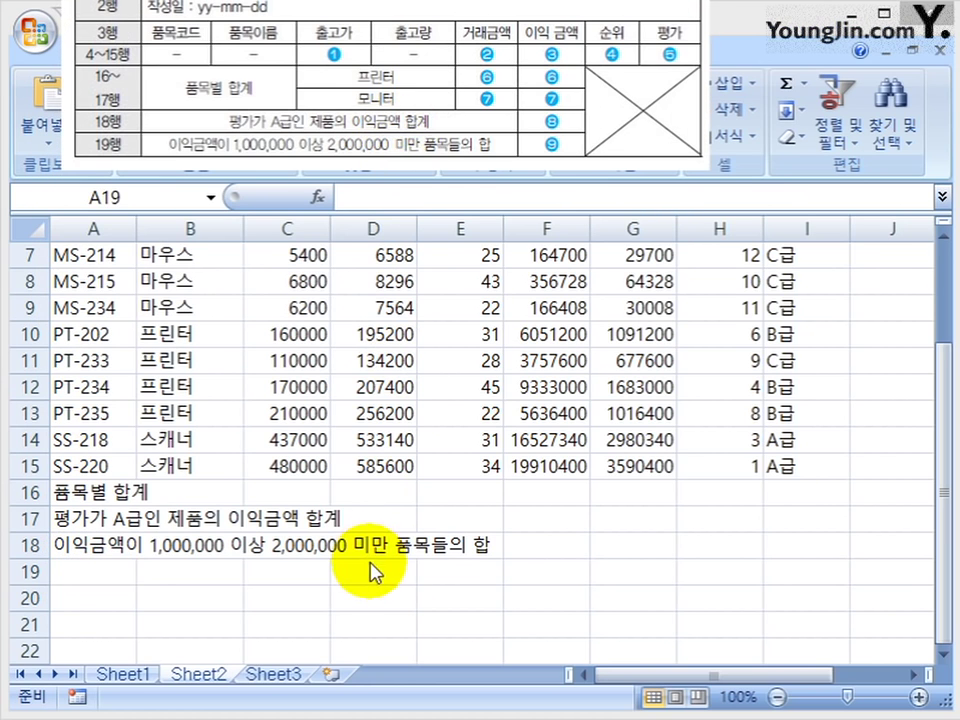
- Move the two summary labels in A17:A18 down one row to A18:A19
{"action": "left_click", "coordinate": [372, 491]}
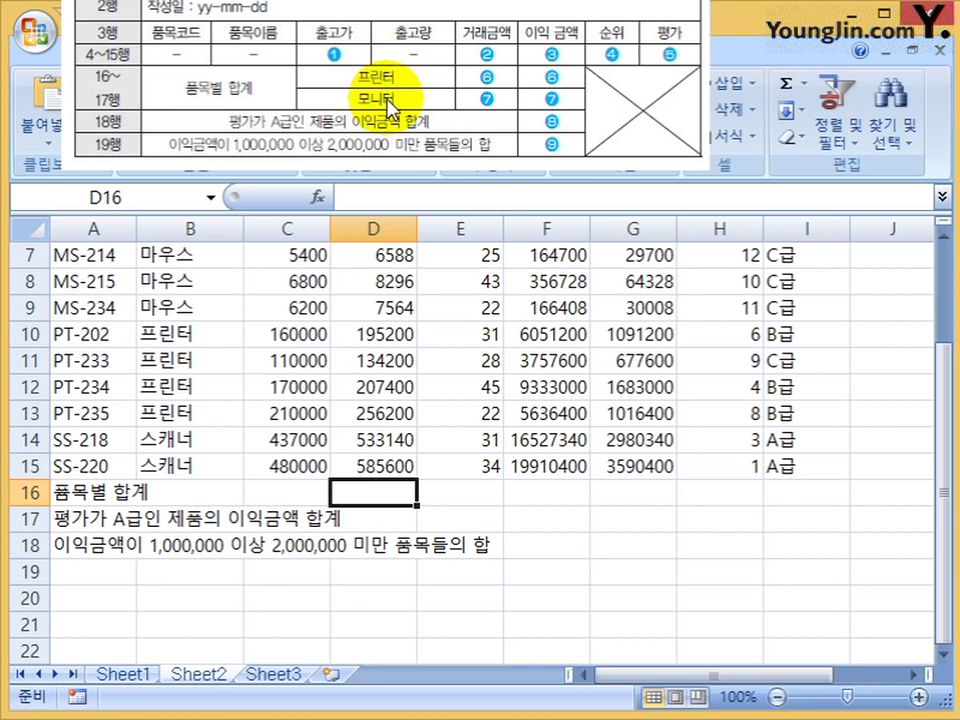
{"action": "mouse_move", "coordinate": [94, 518]}
{"action": "left_mouse_down"}
{"action": "mouse_move", "coordinate": [100, 551]}
{"action": "mouse_move", "coordinate": [100, 531]}
{"action": "left_mouse_up"}
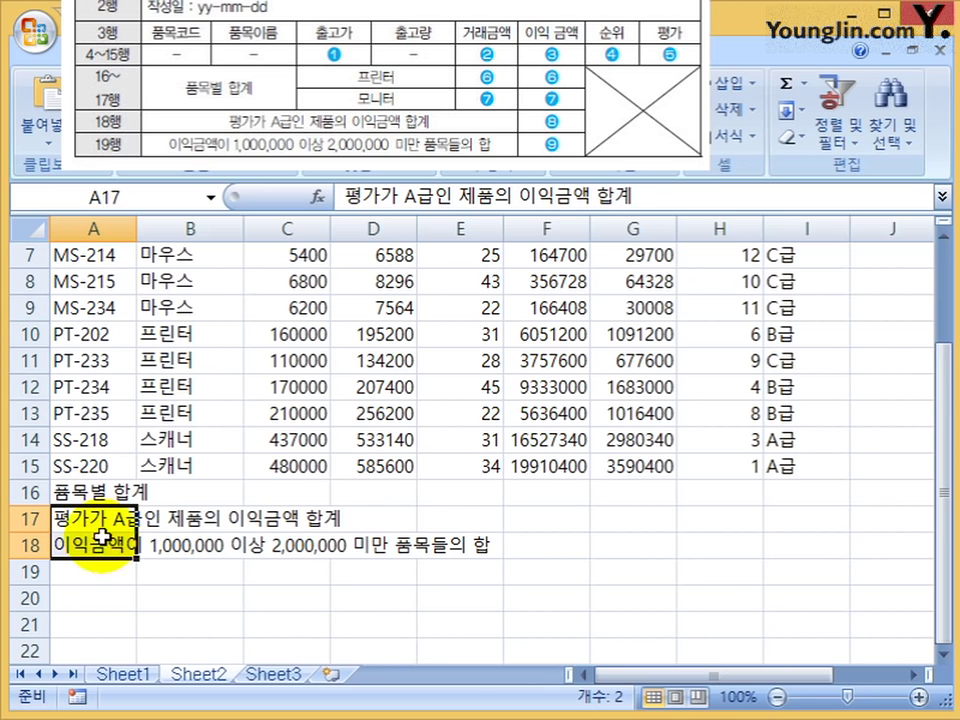
{"action": "left_click_drag", "start_coordinate": [100, 561], "coordinate": [98, 570]}
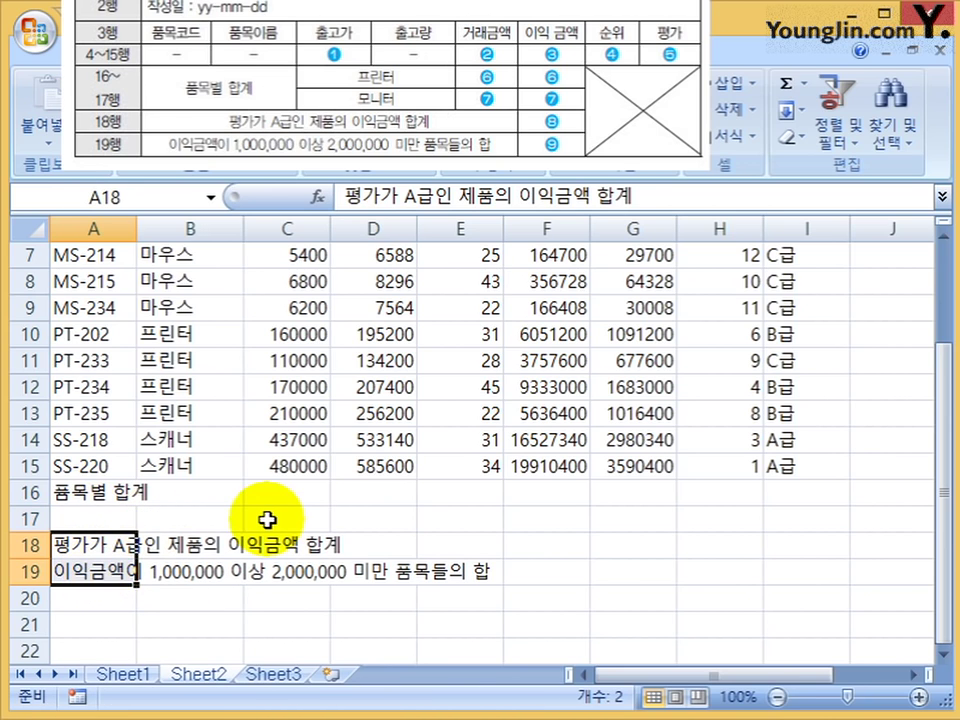
- Enter 프린터 in D16 and 모니터 in D17 as the item names for 품목별 합계
{"action": "left_click", "coordinate": [363, 497]}
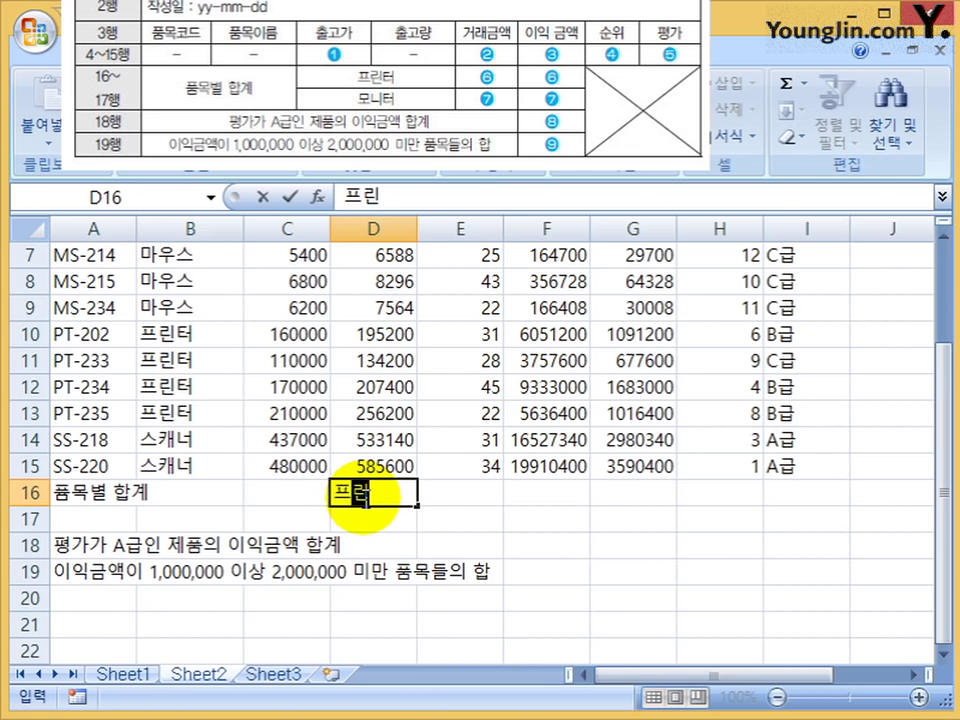
{"action": "type", "text": "프린터"}
{"action": "key", "text": "Return"}
{"action": "type", "text": "모"}
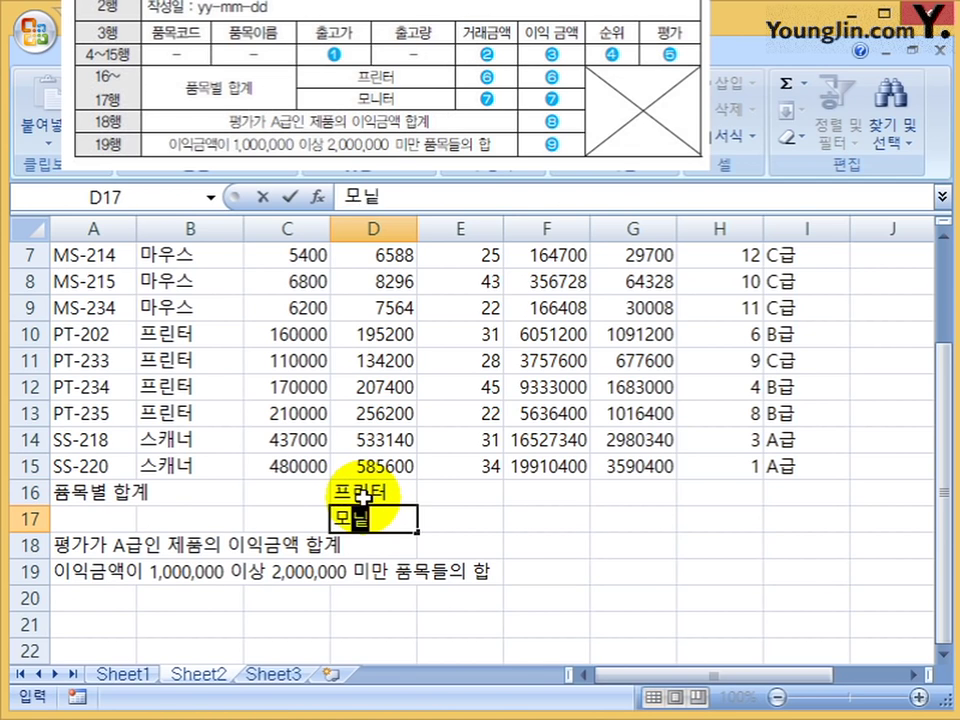
{"action": "type", "text": "니터"}
{"action": "key", "text": "Return"}
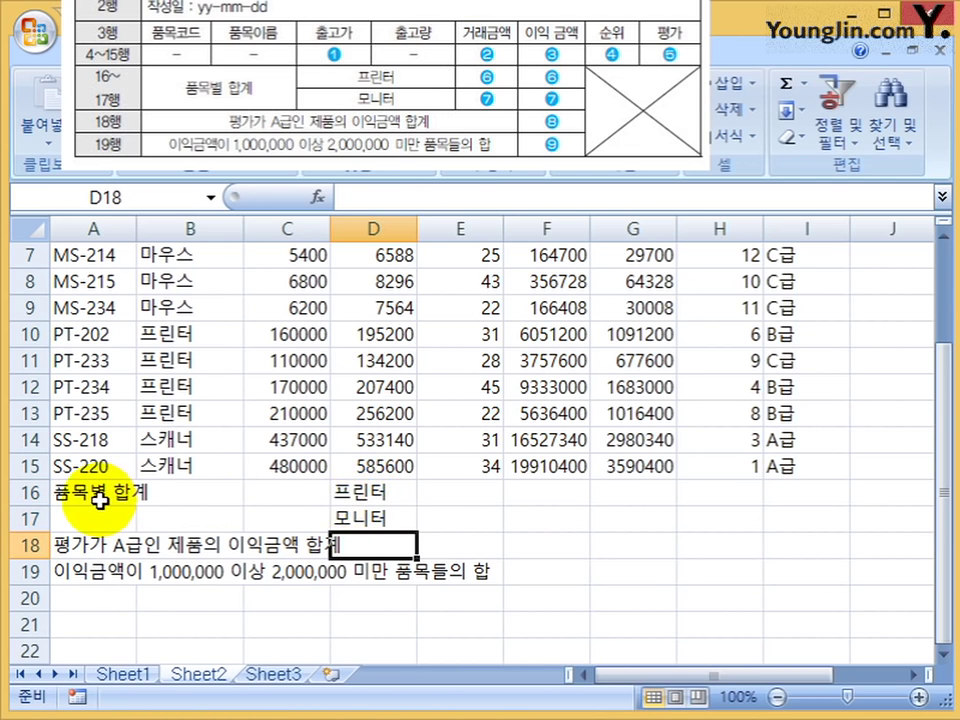
- Merge and center A16:C17 for 품목별 합계, D16:E16 for 프린터 and D17:E17 for 모니터
{"action": "left_click_drag", "start_coordinate": [75, 506], "coordinate": [320, 515]}
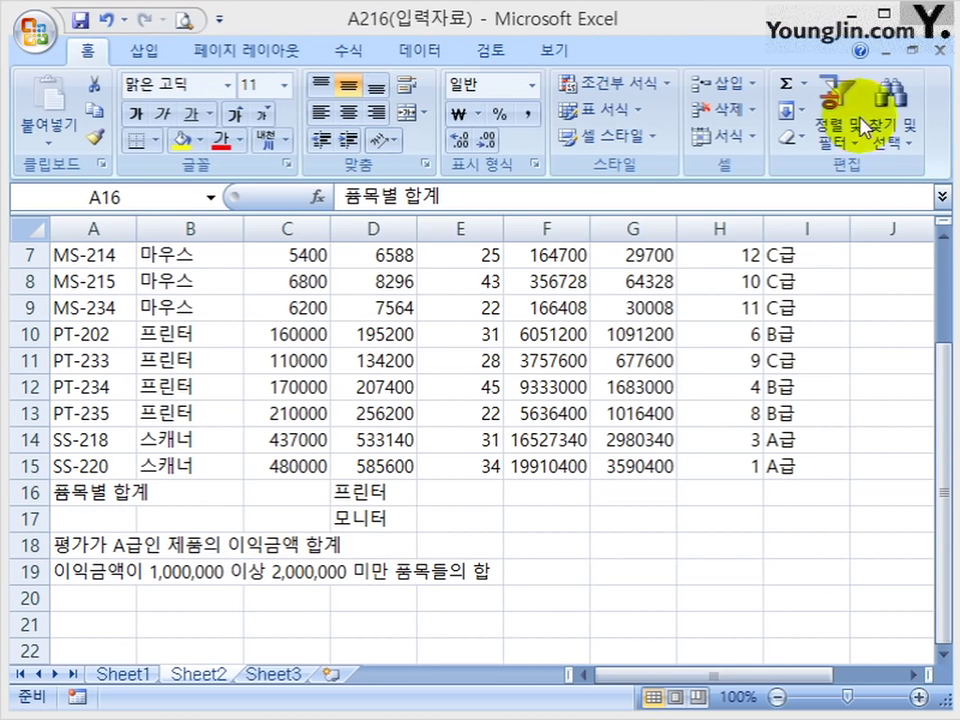
{"action": "left_click", "coordinate": [405, 113]}
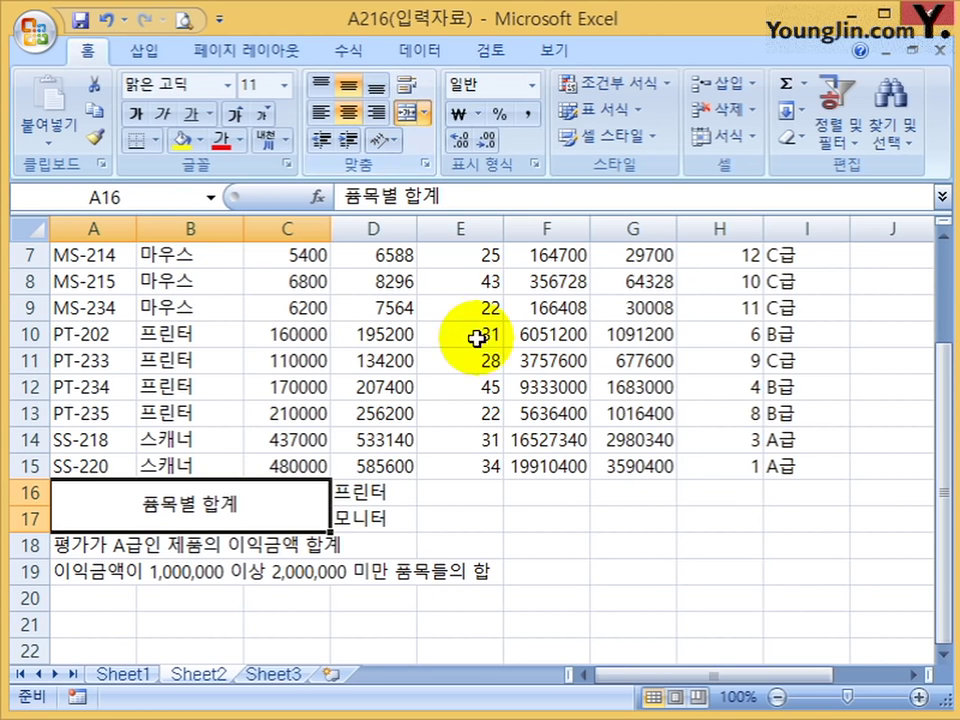
{"action": "left_click_drag", "start_coordinate": [369, 497], "coordinate": [452, 501]}
{"action": "left_click", "coordinate": [405, 113]}
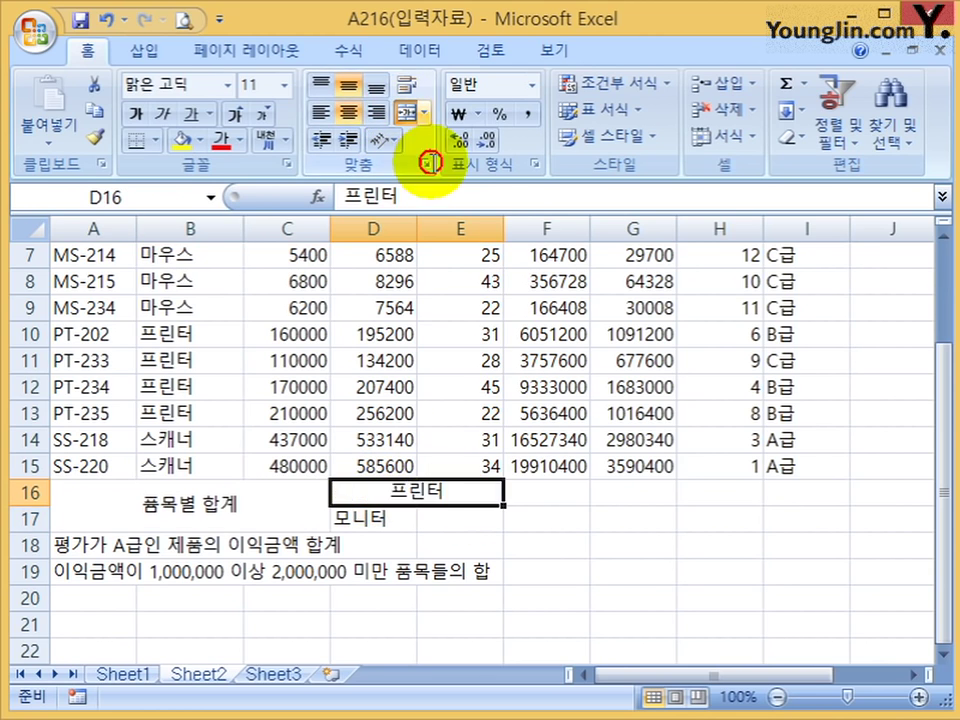
{"action": "left_click_drag", "start_coordinate": [381, 514], "coordinate": [455, 518]}
{"action": "left_click", "coordinate": [407, 114]}
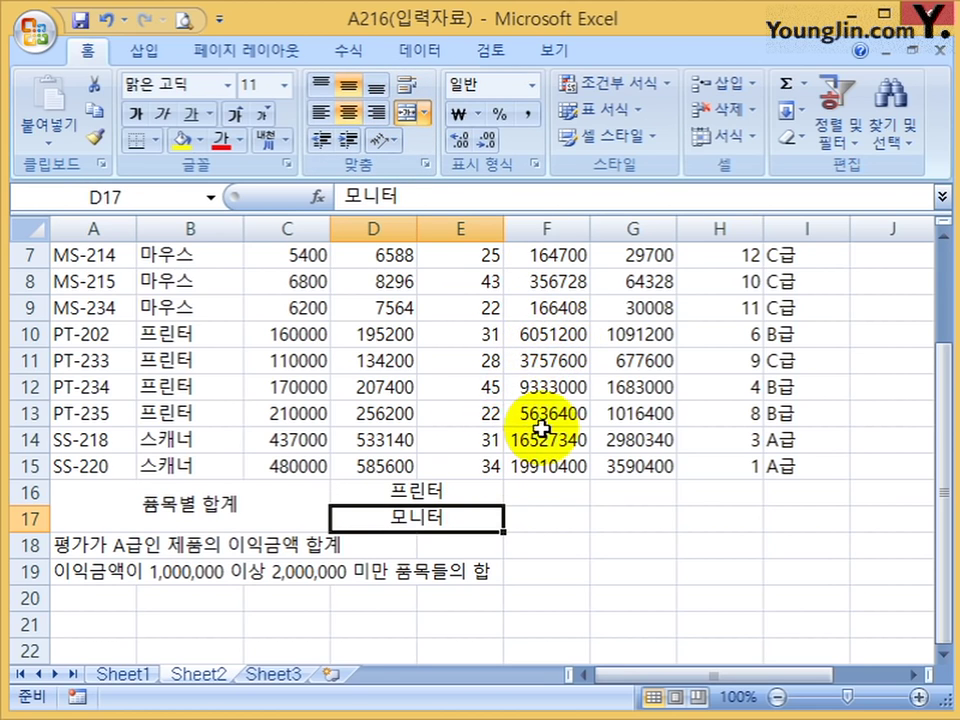
- Merge and center the summary labels across A18:F18 and A19:F19
{"action": "left_click", "coordinate": [573, 433]}
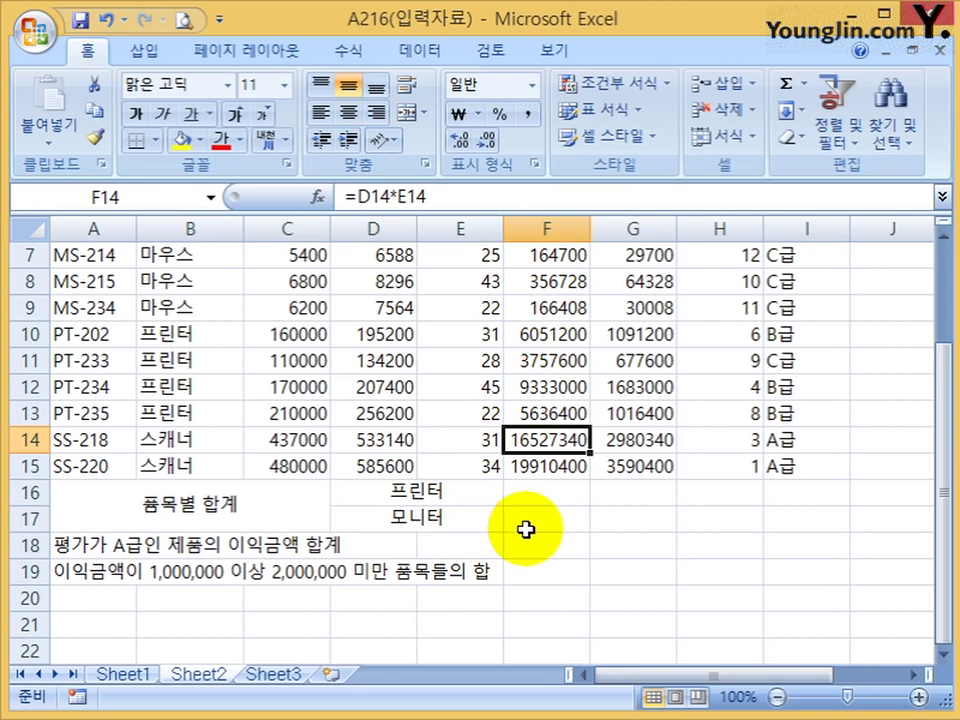
{"action": "left_click_drag", "start_coordinate": [525, 541], "coordinate": [80, 537]}
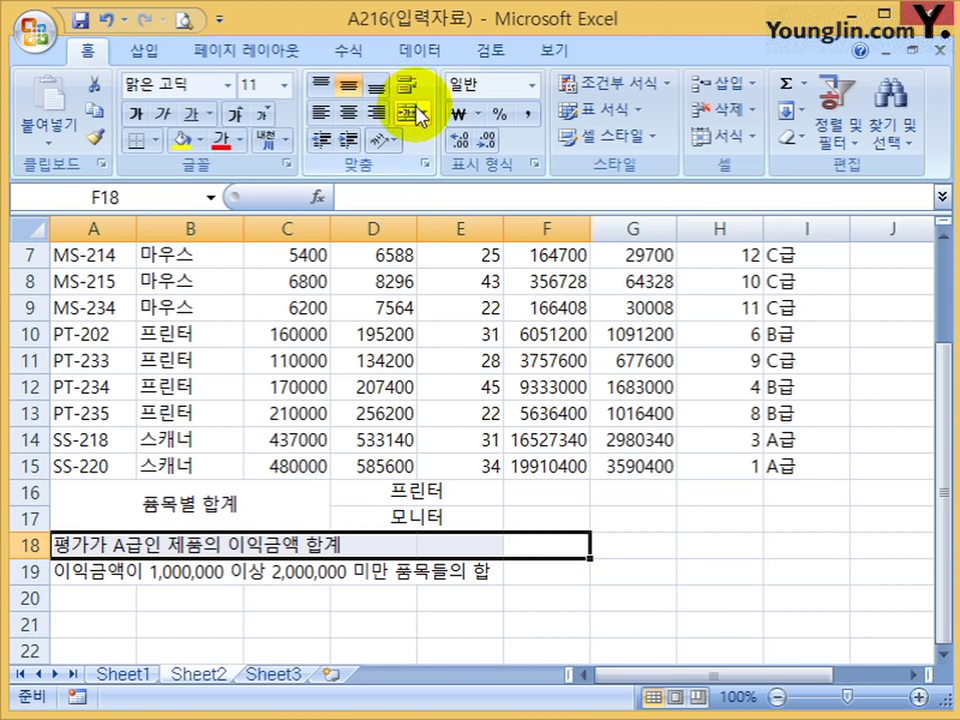
{"action": "left_click", "coordinate": [407, 114]}
{"action": "left_click_drag", "start_coordinate": [553, 572], "coordinate": [99, 572]}
{"action": "left_click", "coordinate": [418, 115]}
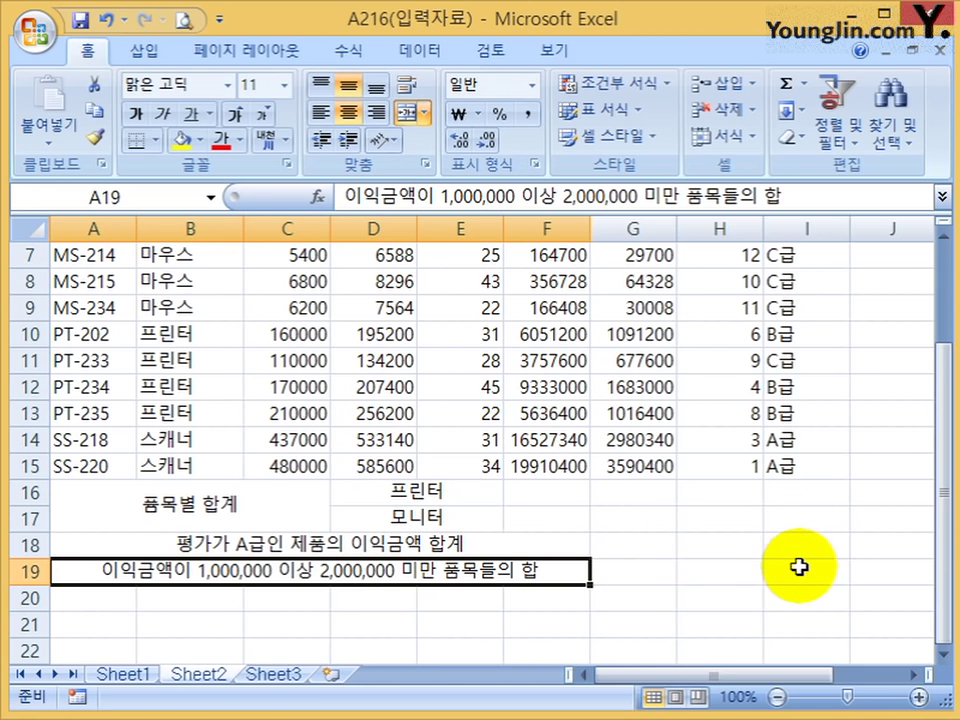
- Apply all borders to the table range A3:I19
{"action": "left_click_drag", "start_coordinate": [797, 572], "coordinate": [30, 312]}
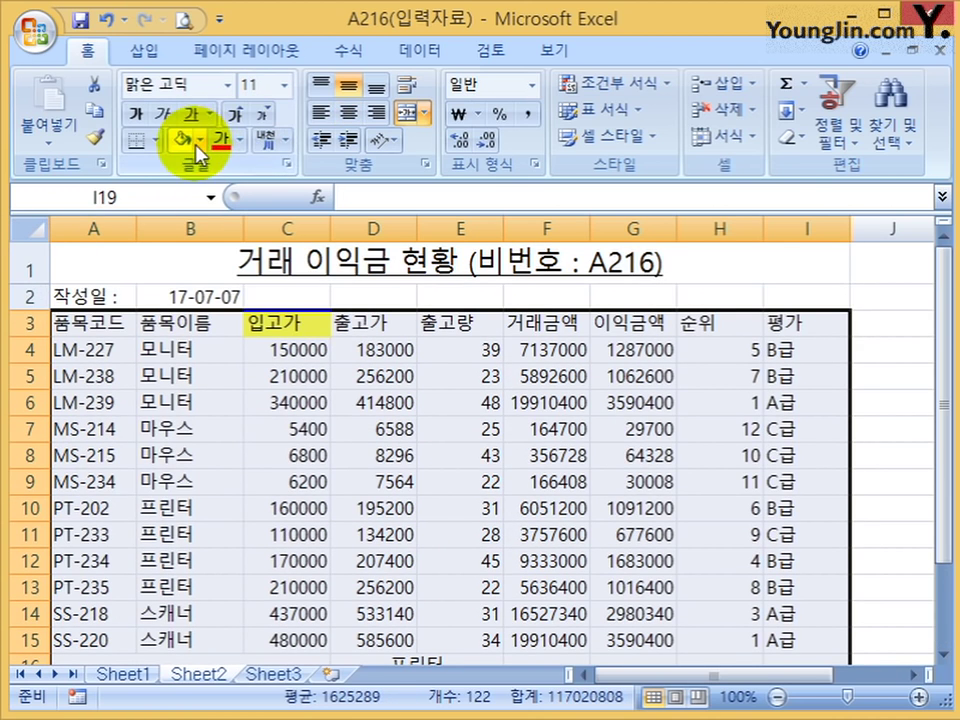
{"action": "left_click", "coordinate": [156, 140]}
{"action": "left_click", "coordinate": [133, 339]}
- Merge the empty cells H16:I19 beside the summary rows into one cell
{"action": "scroll", "coordinate": [583, 343], "scroll_direction": "down", "scroll_amount": 4}
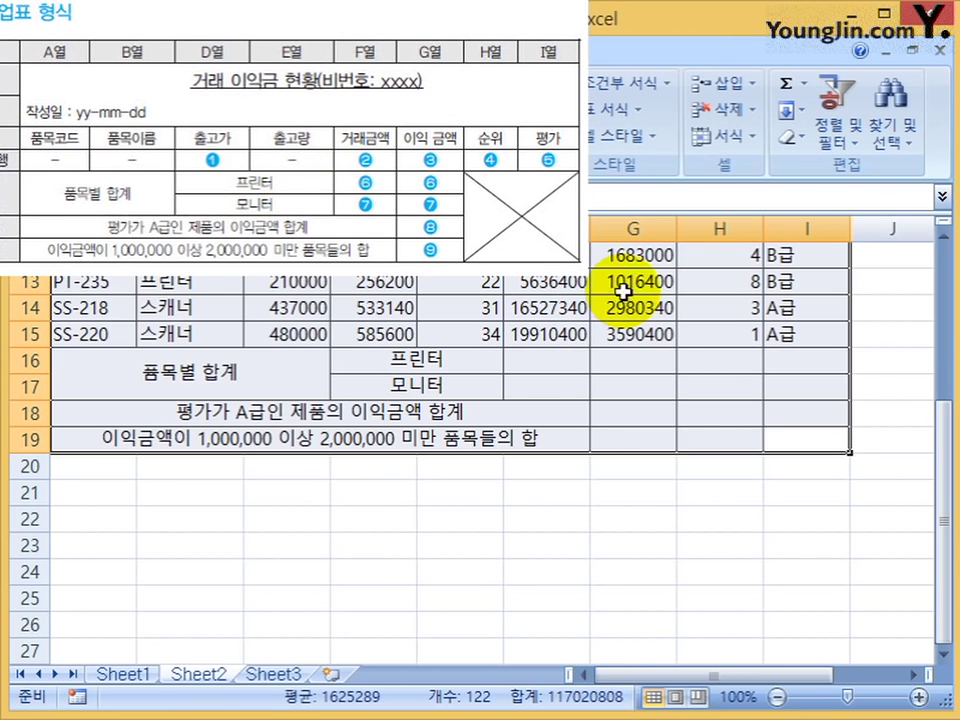
{"action": "left_click", "coordinate": [718, 411]}
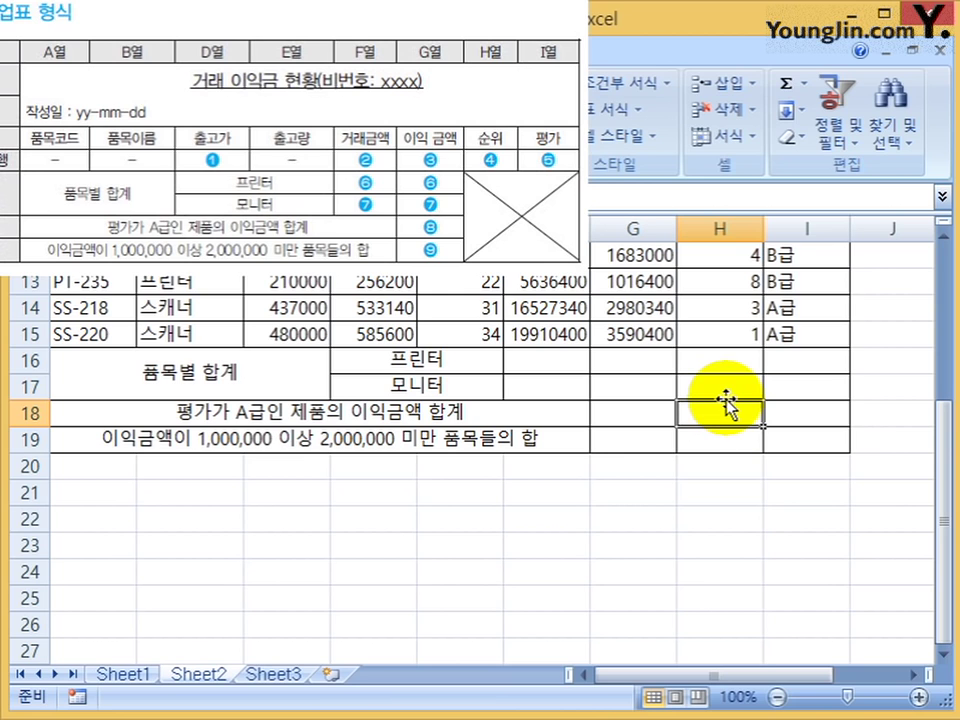
{"action": "left_click_drag", "start_coordinate": [727, 362], "coordinate": [816, 435]}
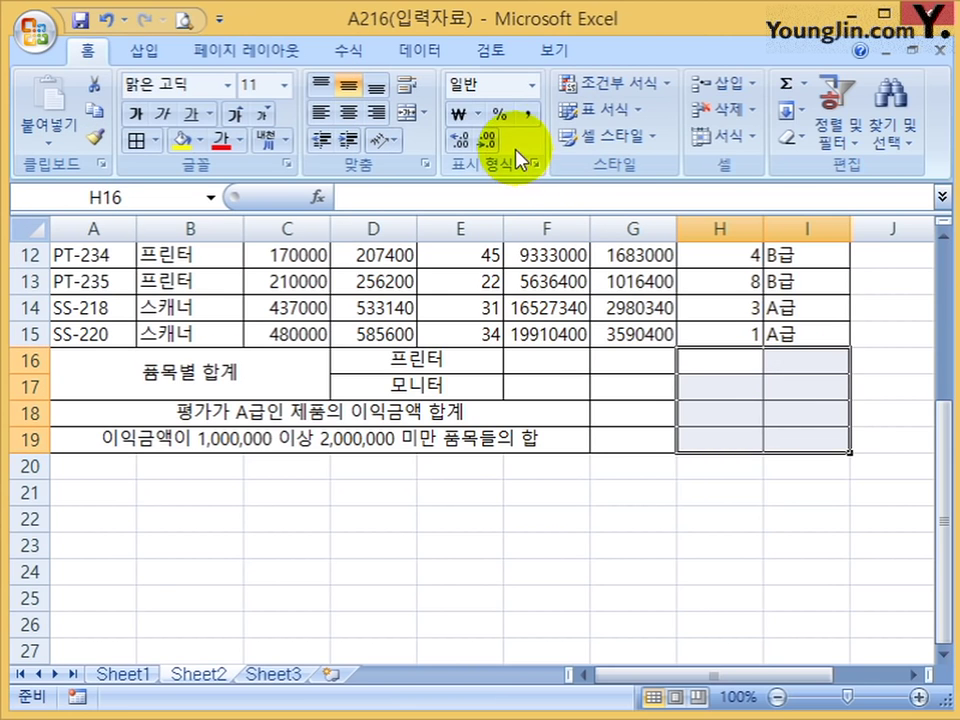
{"action": "left_click", "coordinate": [407, 112]}
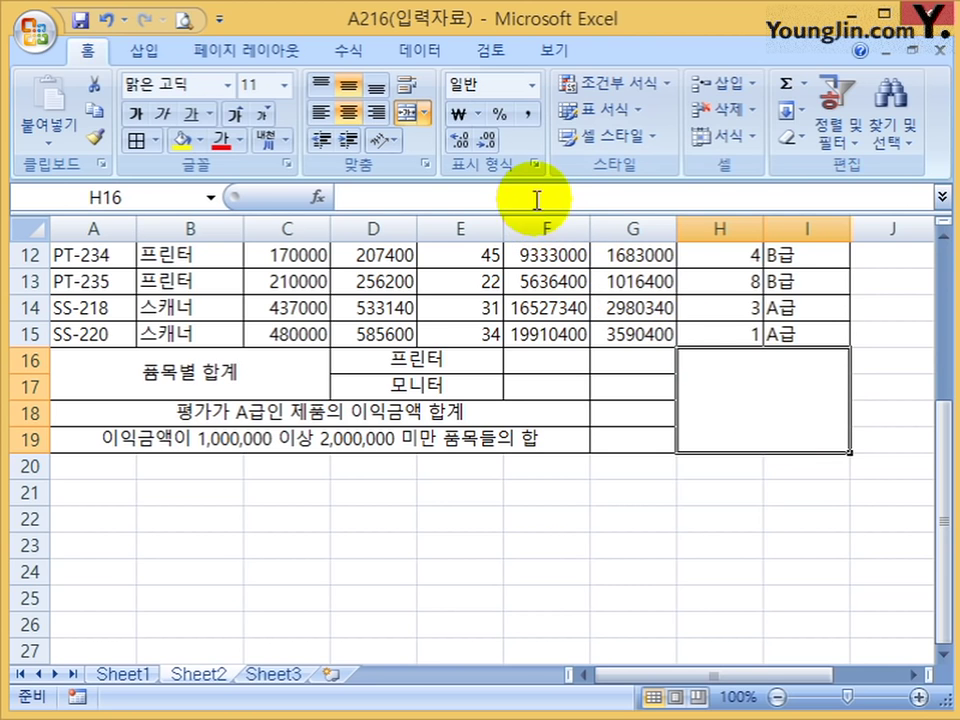
- Add both diagonal borders to the merged H16:I19 cell to cross it out with an X
{"action": "left_click", "coordinate": [539, 168]}
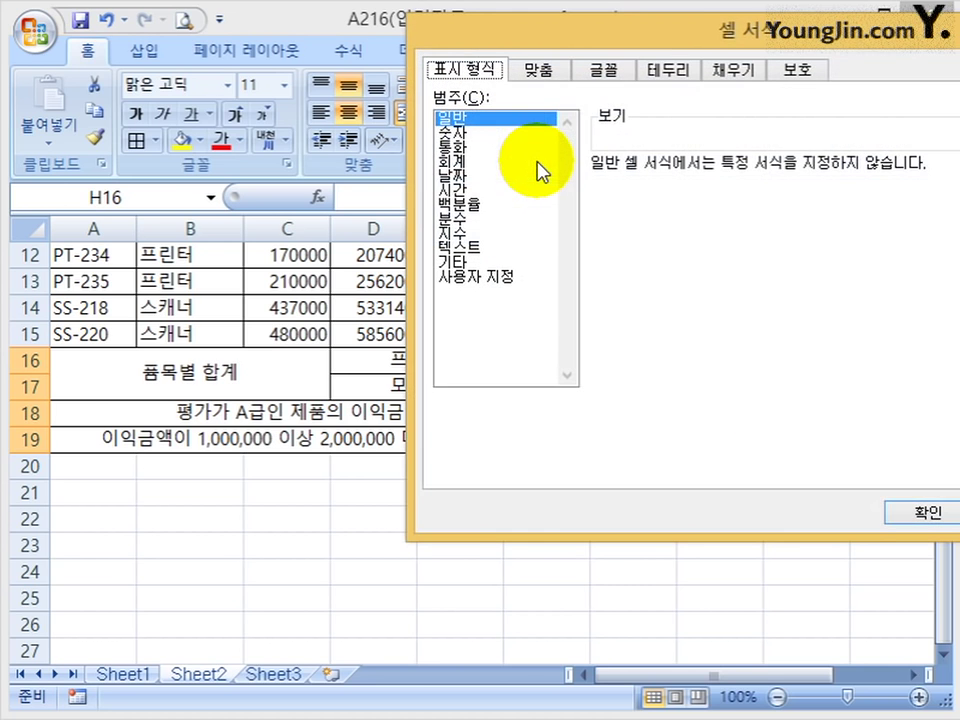
{"action": "left_click", "coordinate": [645, 71]}
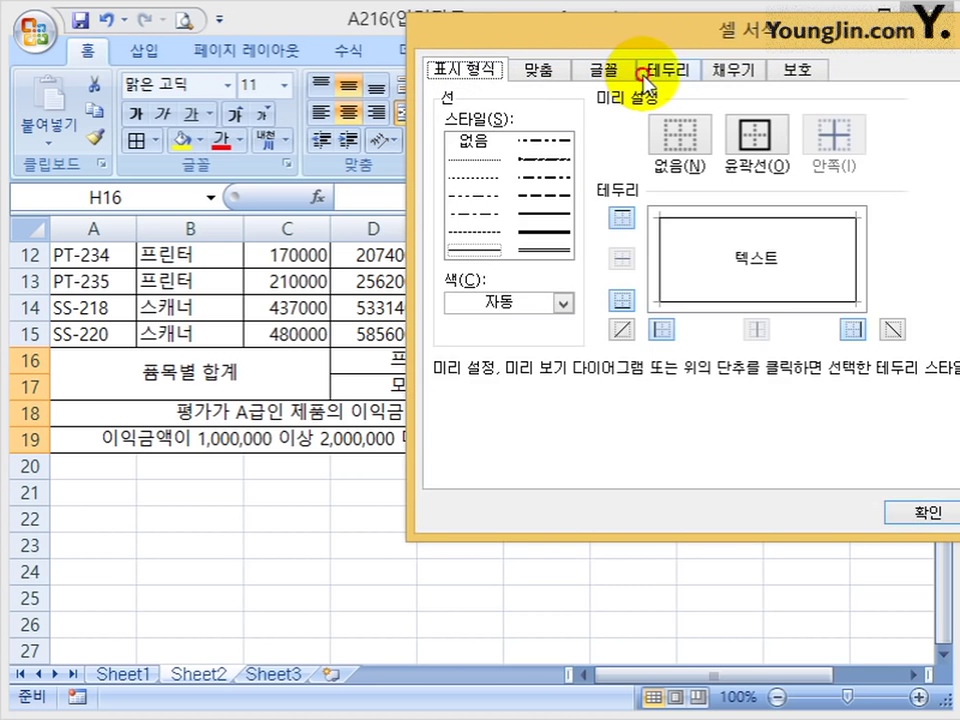
{"action": "left_click", "coordinate": [622, 329]}
{"action": "left_click", "coordinate": [894, 330]}
{"action": "left_click", "coordinate": [912, 512]}
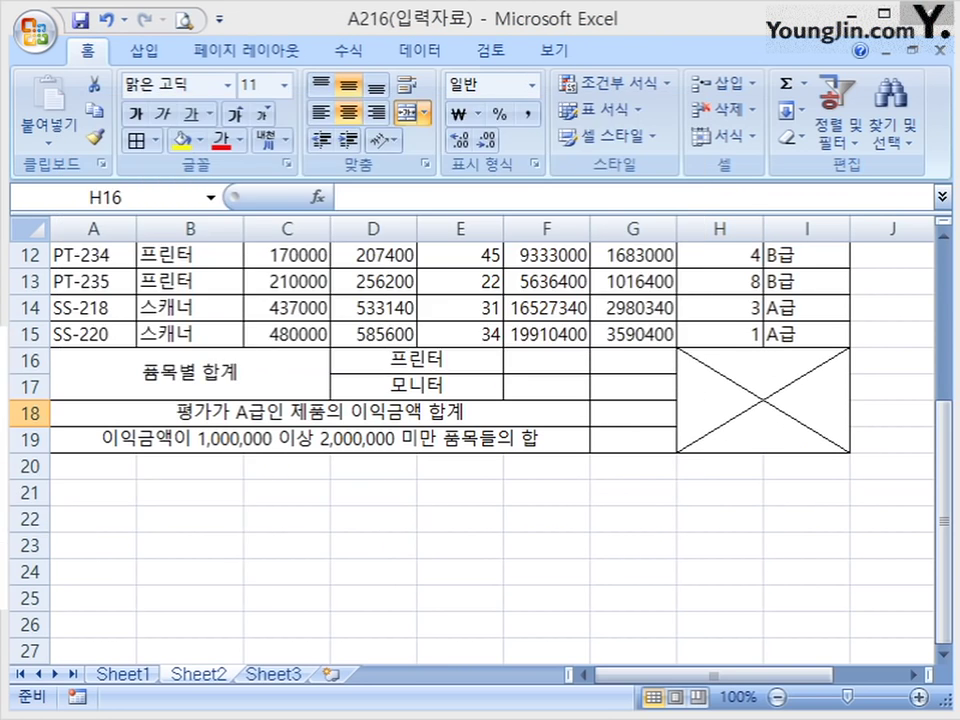
- Select F16 for the 프린터 total of 거래금액 and minimize the ribbon to show more rows
{"action": "scroll", "coordinate": [574, 461], "scroll_direction": "up", "scroll_amount": 4}
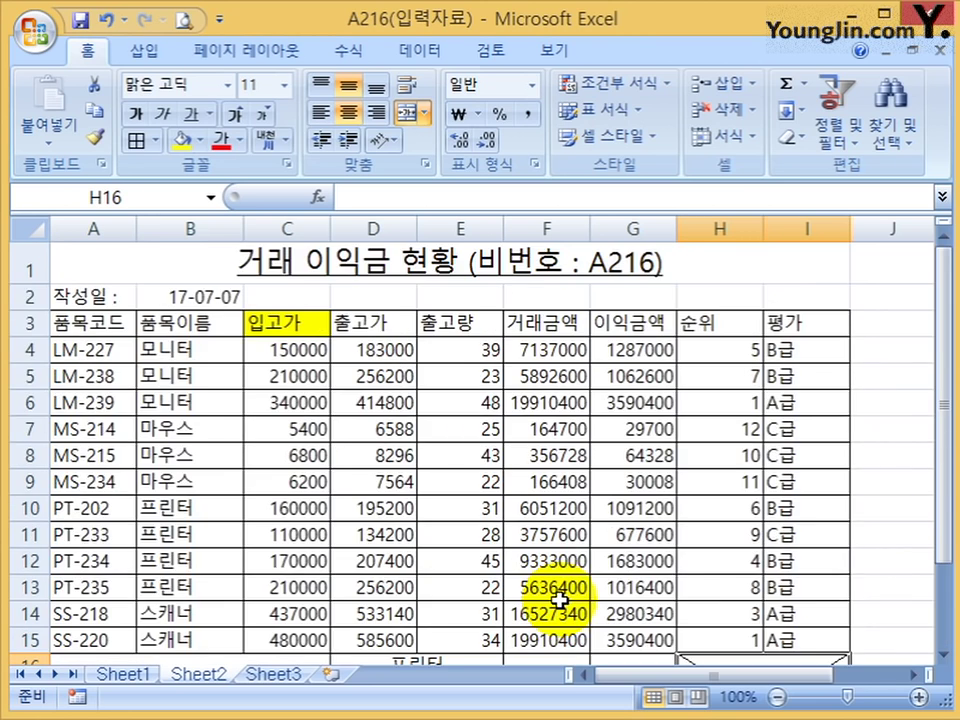
{"action": "scroll", "coordinate": [561, 579], "scroll_direction": "down", "scroll_amount": 3}
{"action": "scroll", "coordinate": [561, 600], "scroll_direction": "up", "scroll_amount": 1}
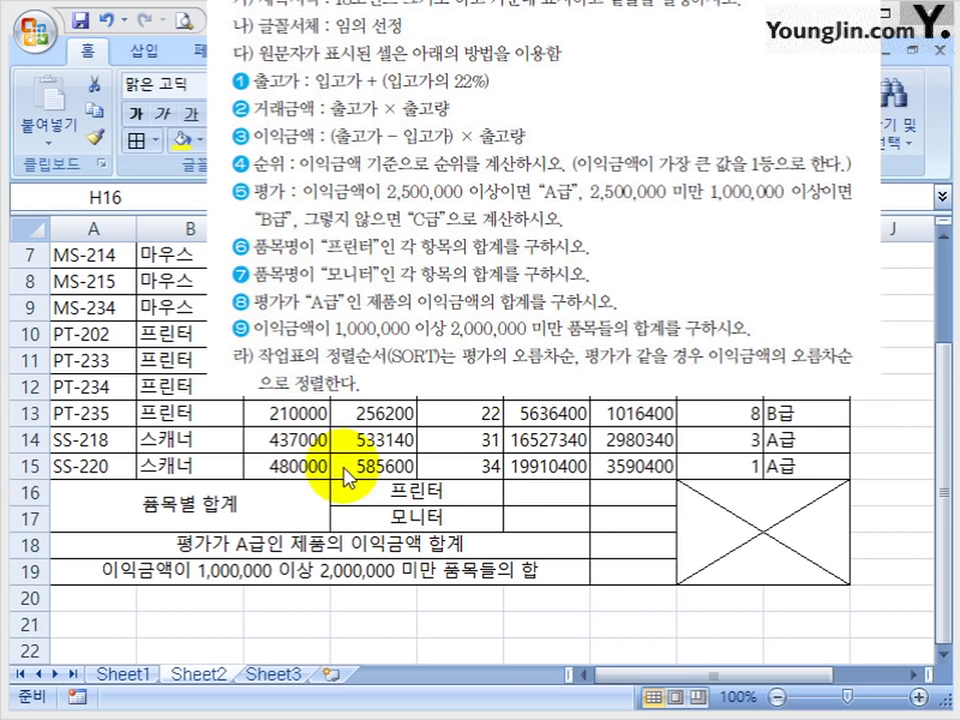
{"action": "left_click", "coordinate": [566, 494]}
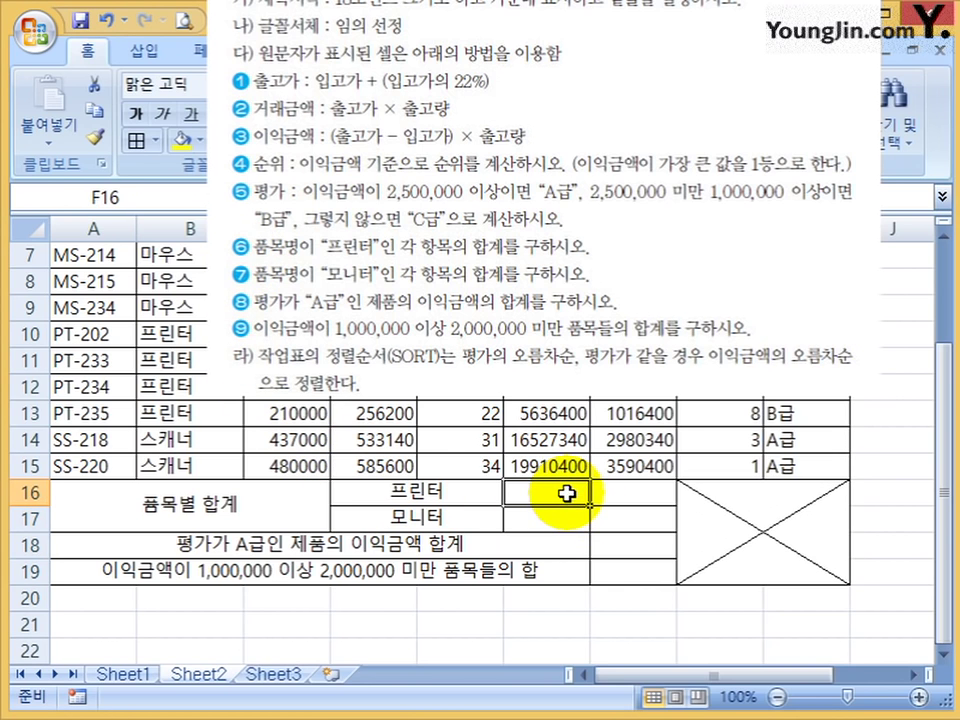
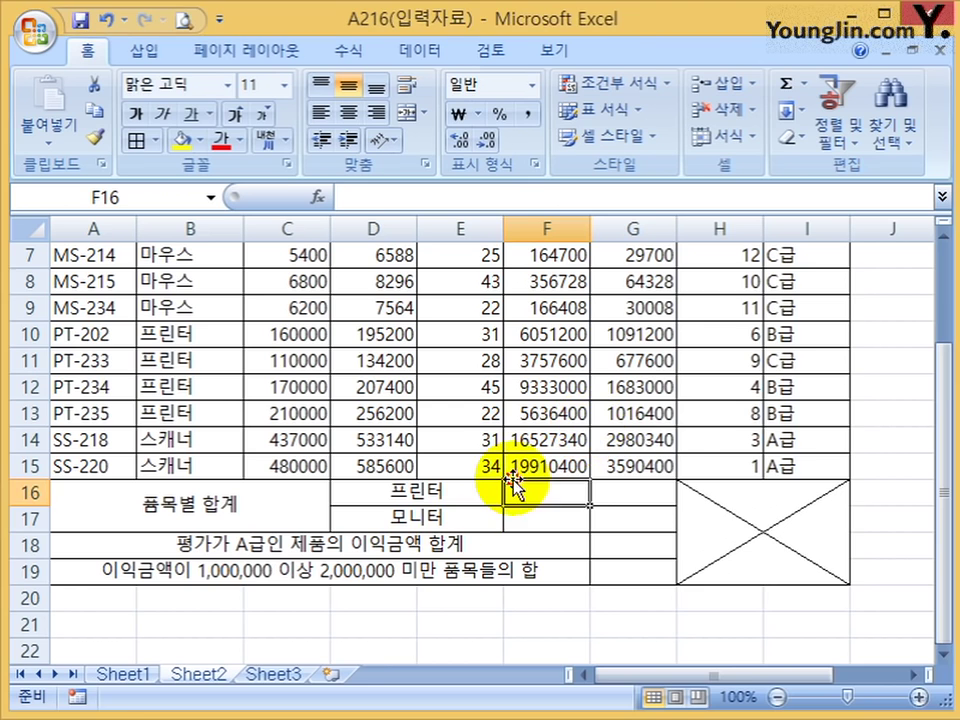
{"action": "scroll", "coordinate": [555, 420], "scroll_direction": "up", "scroll_amount": 2}
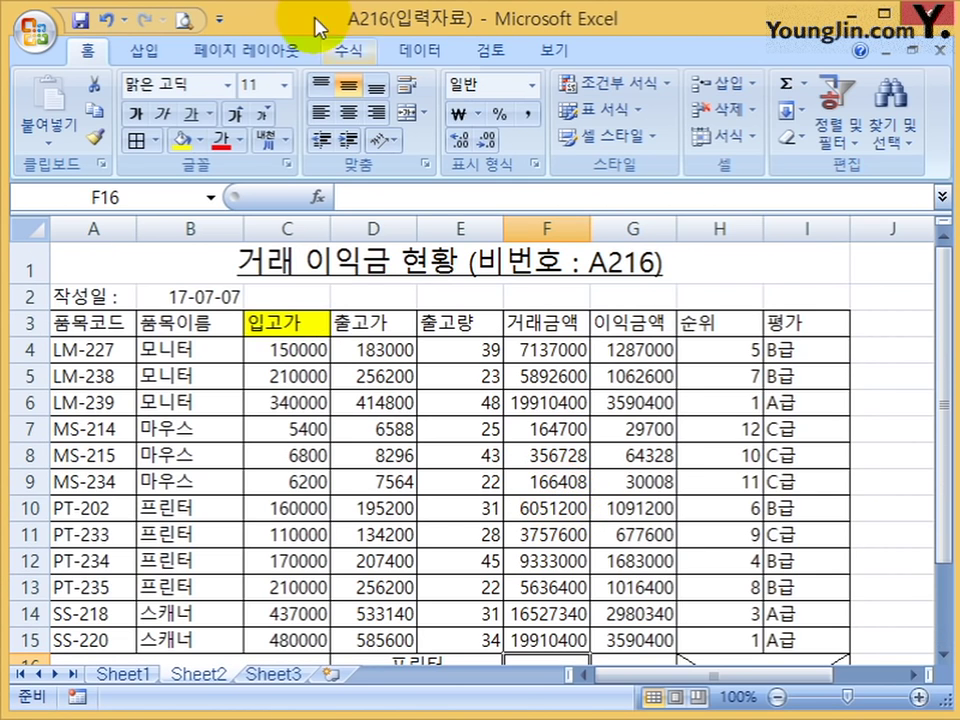
{"action": "double_click", "coordinate": [88, 50]}
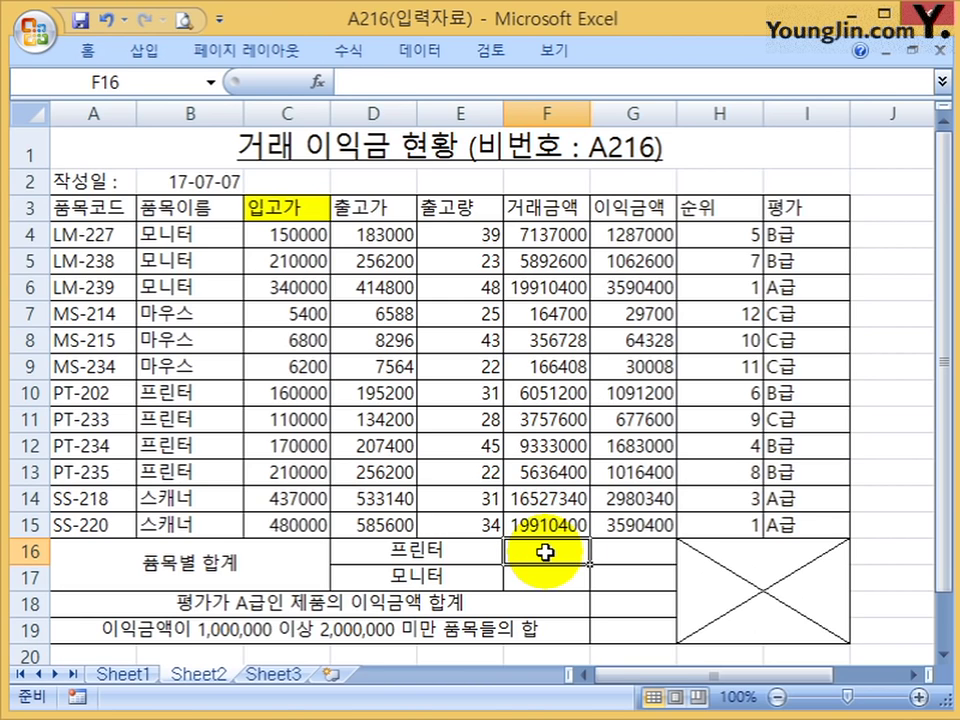
- Start a SUMIF function in F16 with its arguments dialog, using B4:B15 as the Range and D16 as the Criteria
{"action": "type", "text": "=녀ㅡ"}
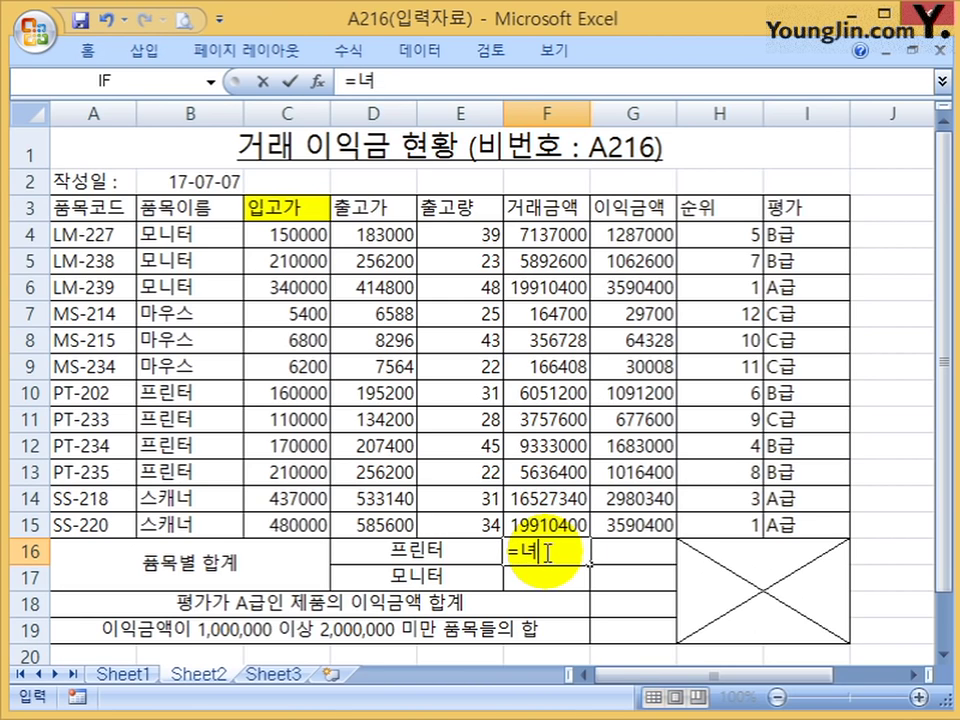
{"action": "key", "text": "BackSpace"}
{"action": "type", "text": "sumi"}
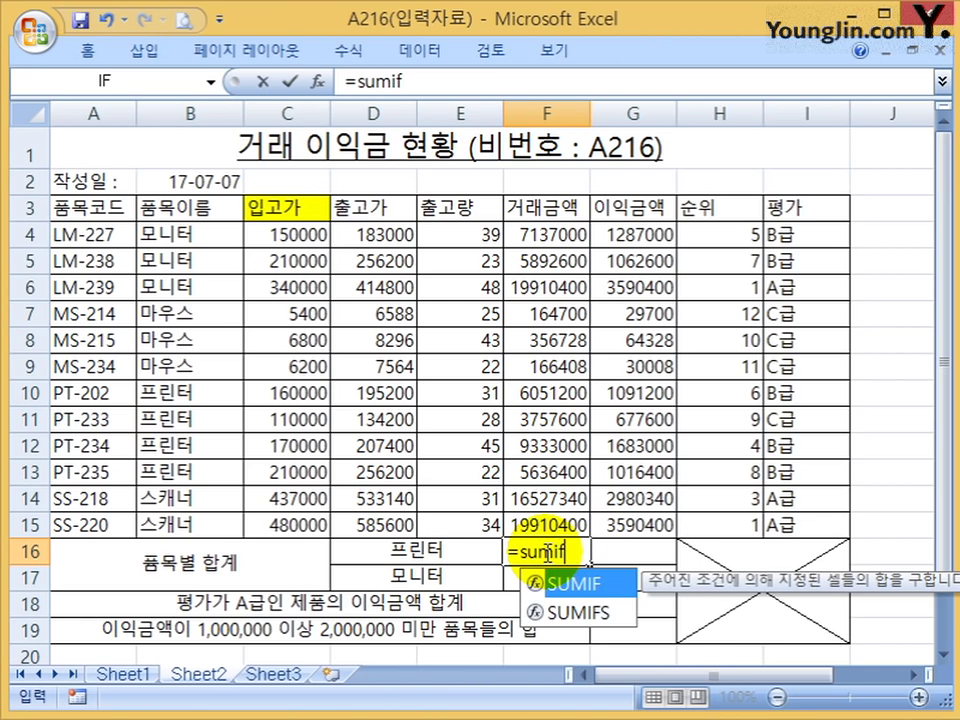
{"action": "type", "text": "f"}
{"action": "key", "text": "Tab"}
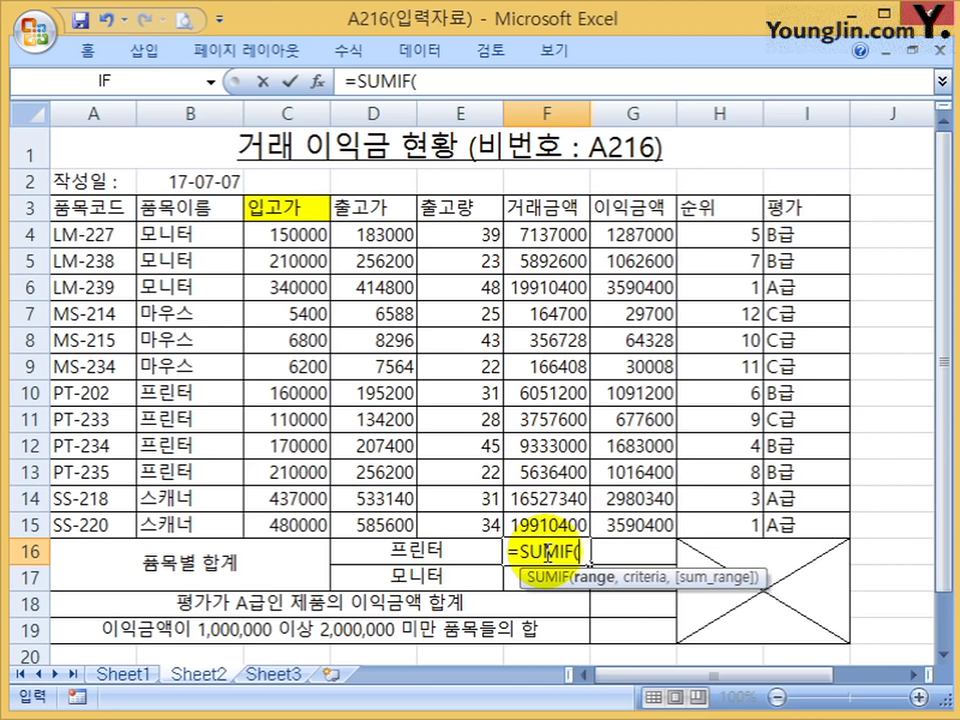
{"action": "left_click", "coordinate": [320, 88]}
{"action": "left_click_drag", "start_coordinate": [435, 156], "coordinate": [940, 218]}
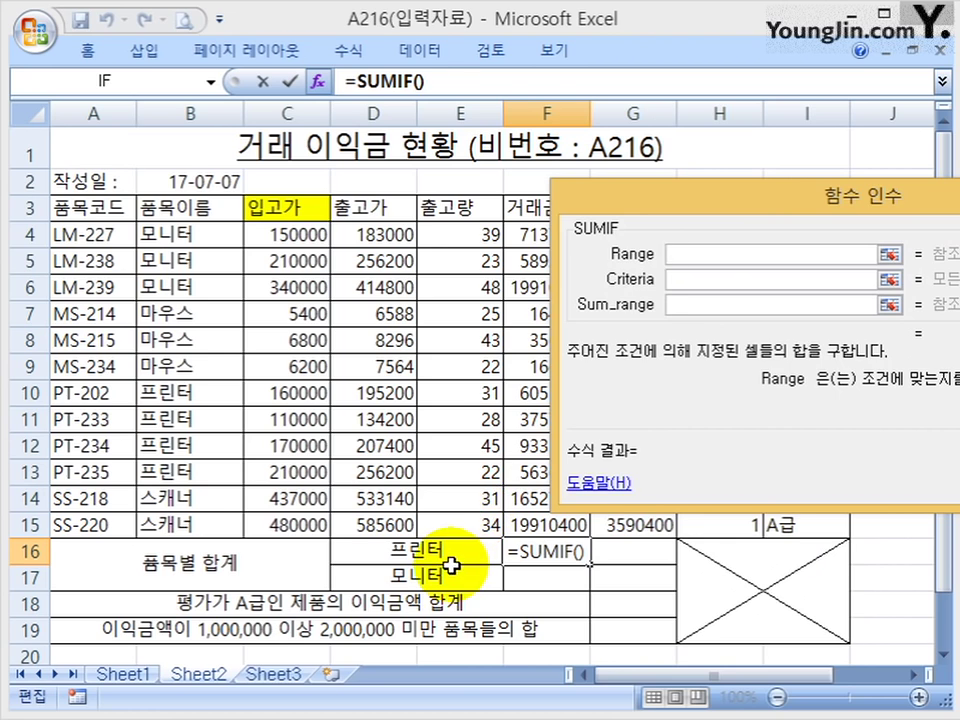
{"action": "left_click_drag", "start_coordinate": [184, 242], "coordinate": [192, 515]}
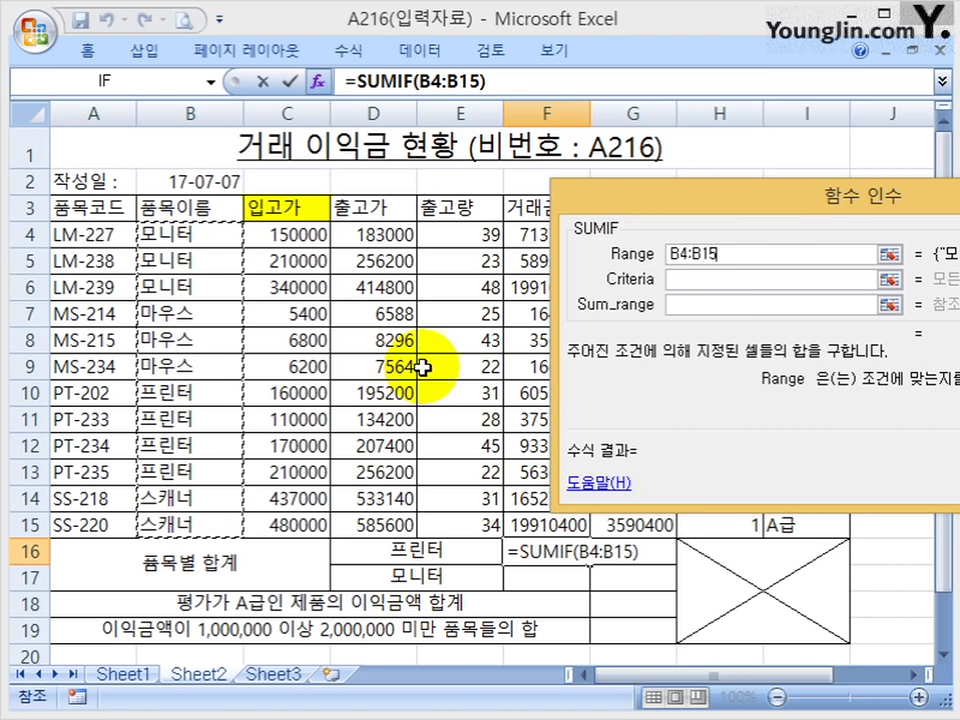
{"action": "left_click", "coordinate": [746, 278]}
{"action": "left_click", "coordinate": [425, 548]}
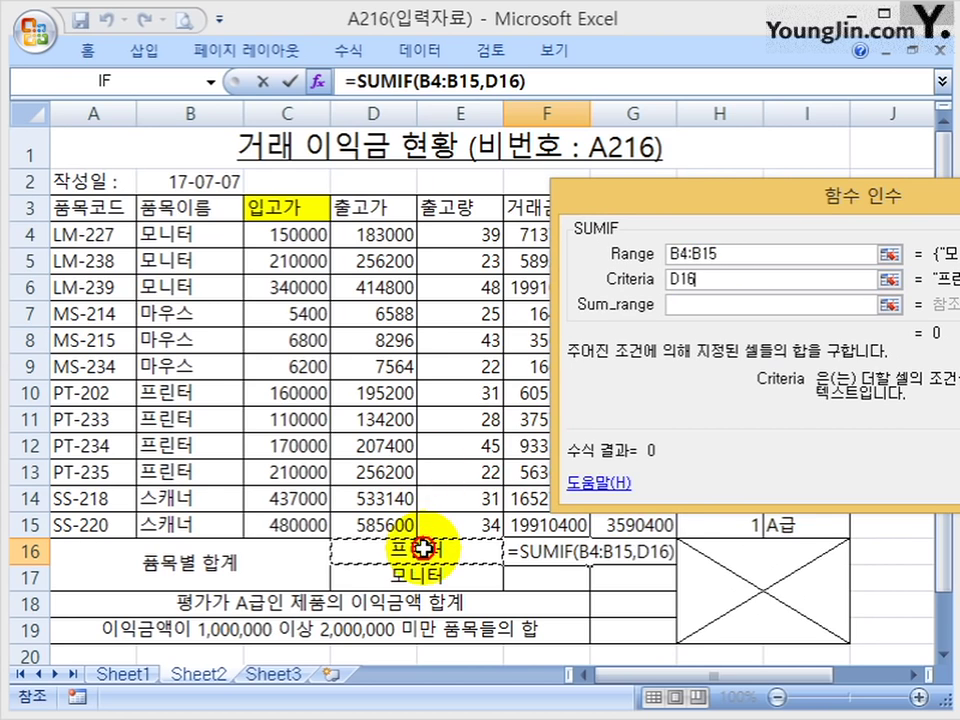
- Set the Sum_range of the F16 SUMIF to F4:F15 and confirm the formula
{"action": "left_click", "coordinate": [677, 304]}
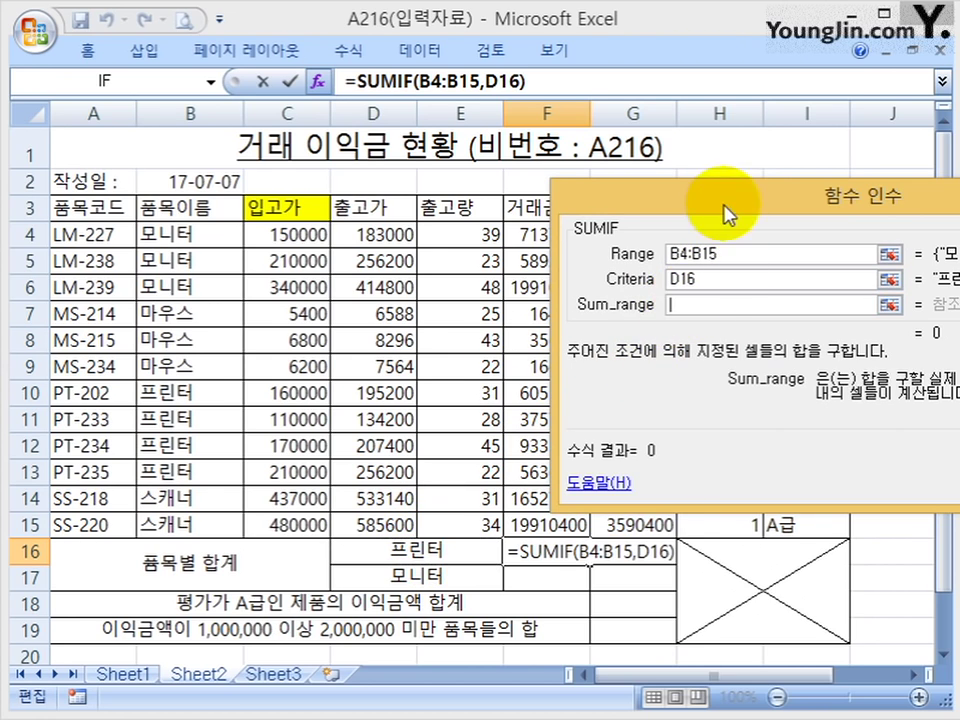
{"action": "left_click_drag", "start_coordinate": [729, 214], "coordinate": [888, 200]}
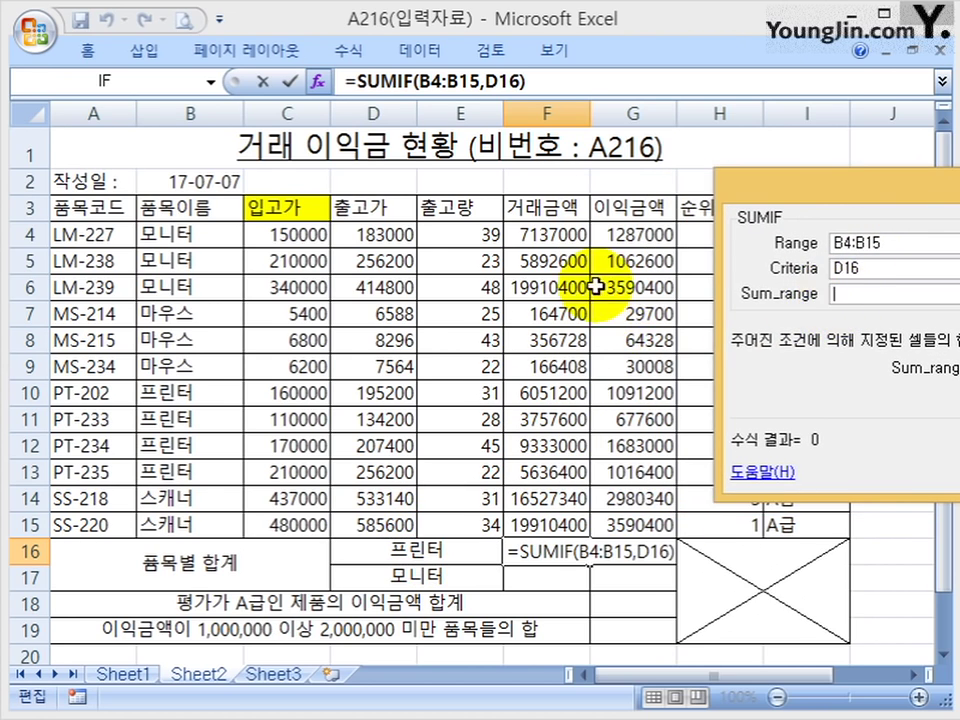
{"action": "left_click", "coordinate": [566, 241]}
{"action": "left_click_drag", "start_coordinate": [566, 241], "coordinate": [575, 524]}
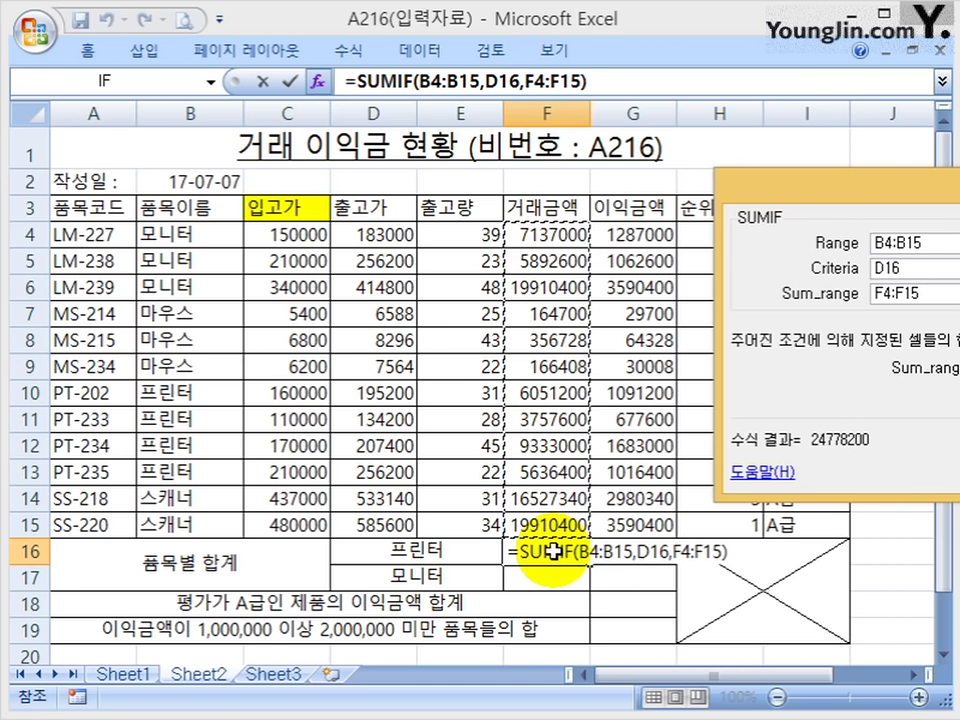
{"action": "left_click_drag", "start_coordinate": [825, 199], "coordinate": [610, 56]}
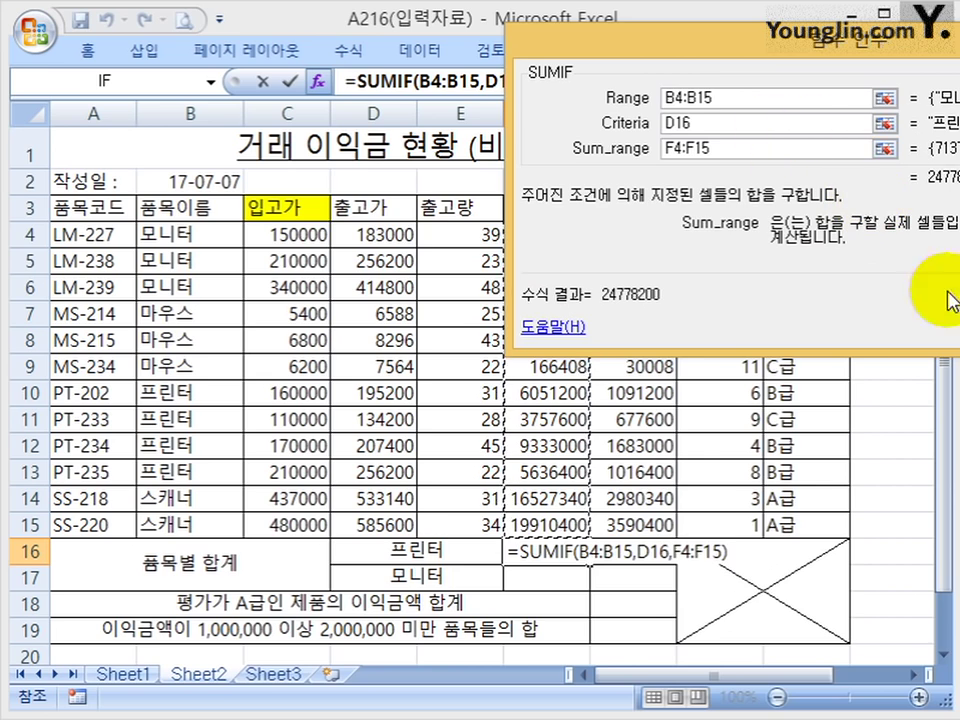
{"action": "key", "text": "Return"}
- Fill the F16 formula across to G16 and inspect the cell references in the copy
{"action": "left_click_drag", "start_coordinate": [598, 564], "coordinate": [640, 560]}
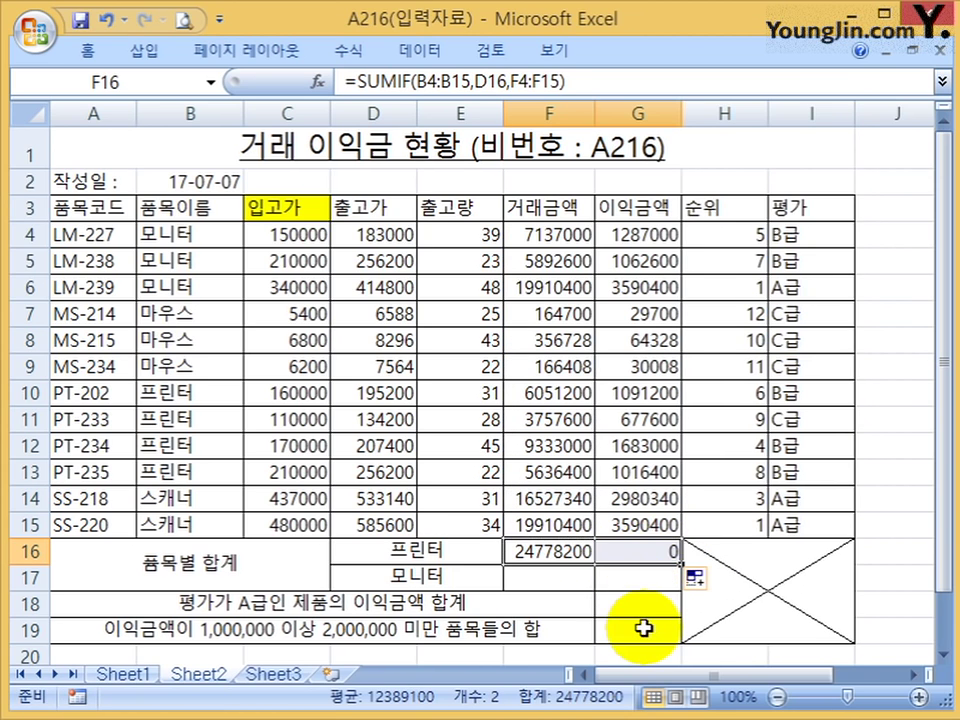
{"action": "left_click", "coordinate": [632, 545]}
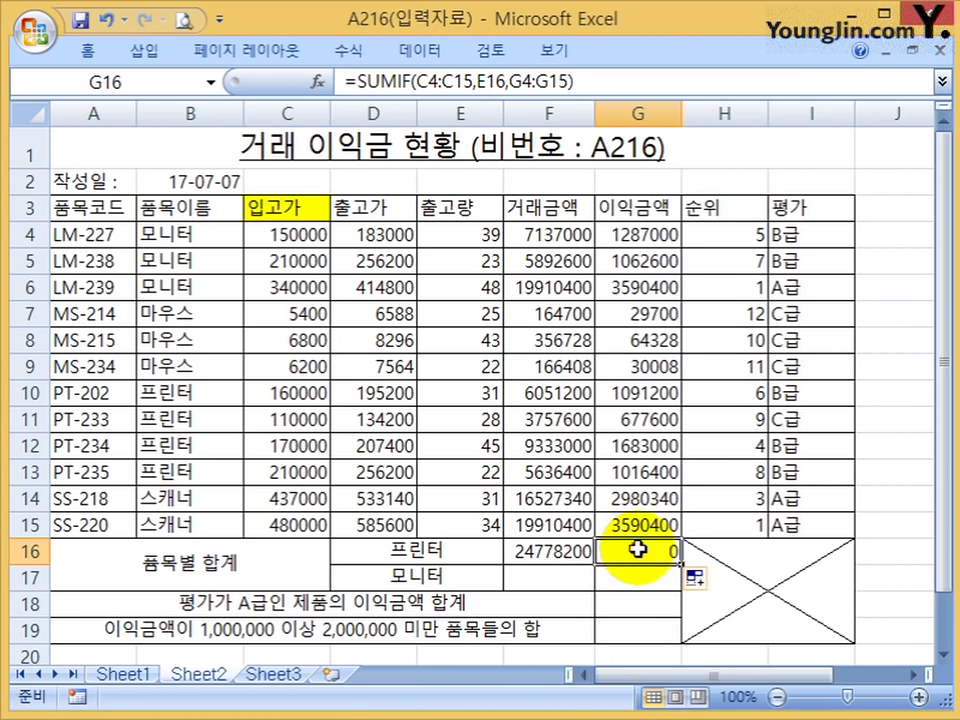
{"action": "double_click", "coordinate": [634, 548]}
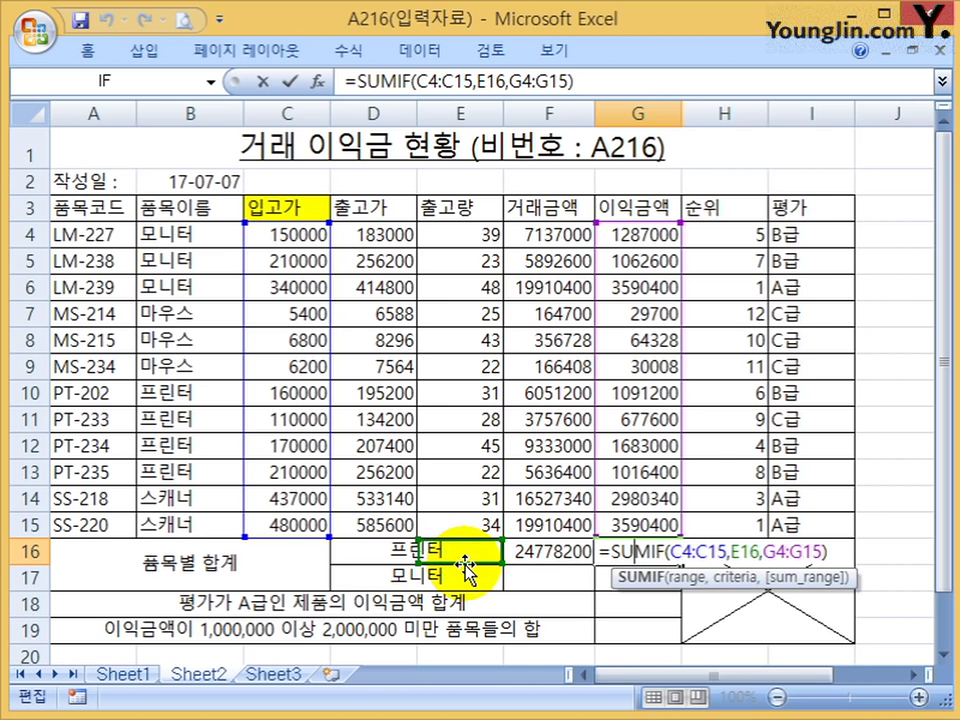
{"action": "key", "text": "Return"}
- Make the F16 SUMIF references absolute as $B$4:$B$15 and $D$16, and fill the formula across to G16
{"action": "left_click", "coordinate": [553, 553]}
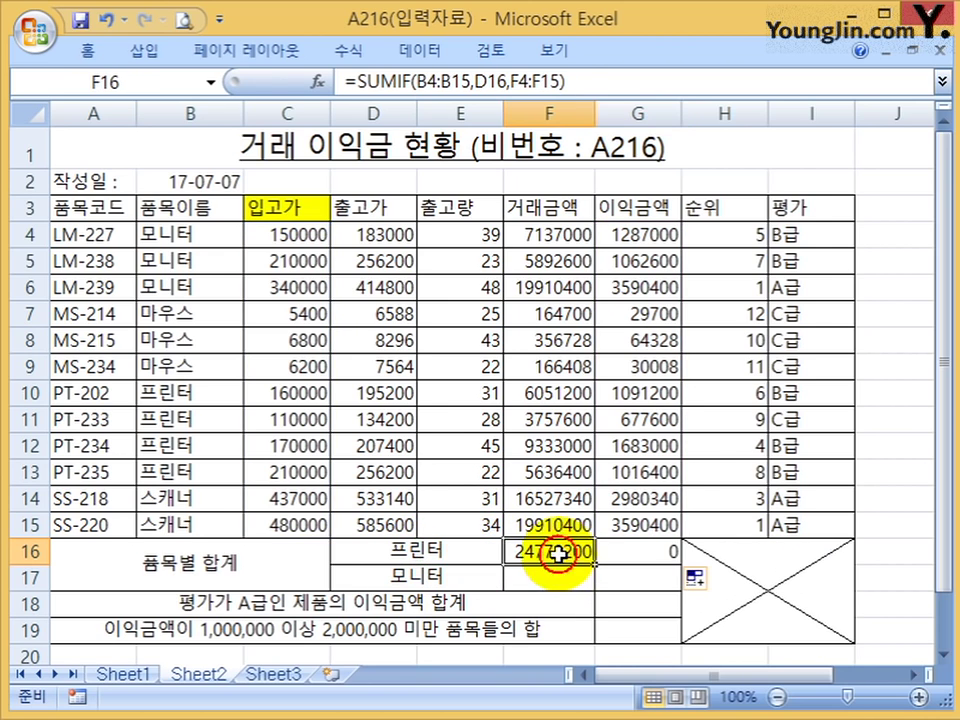
{"action": "left_click", "coordinate": [318, 81]}
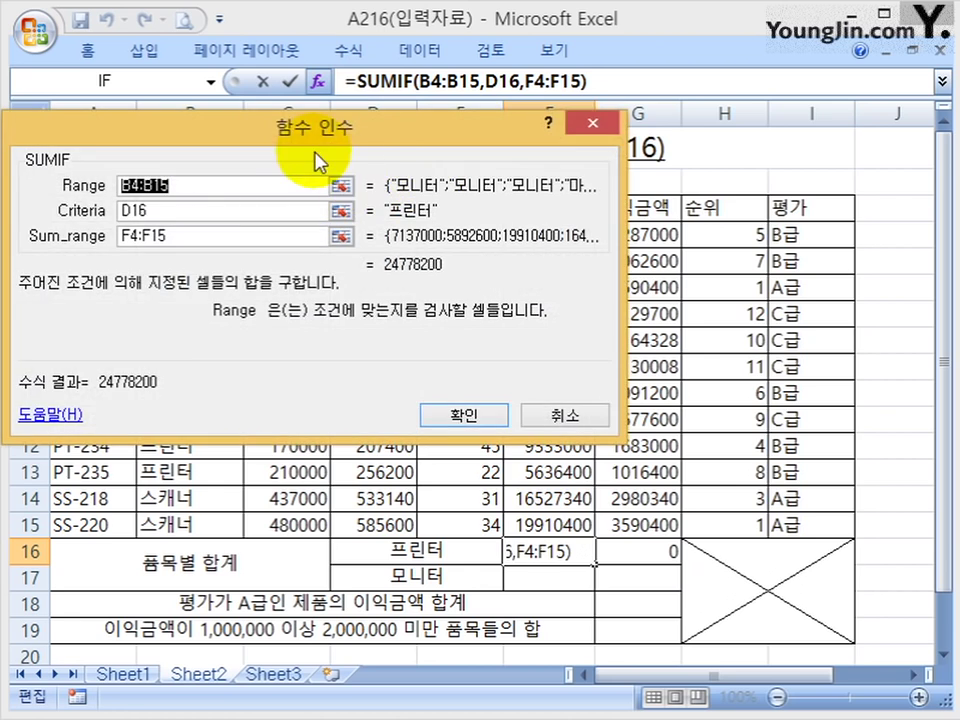
{"action": "left_click_drag", "start_coordinate": [317, 161], "coordinate": [705, 254]}
{"action": "key", "text": "F4"}
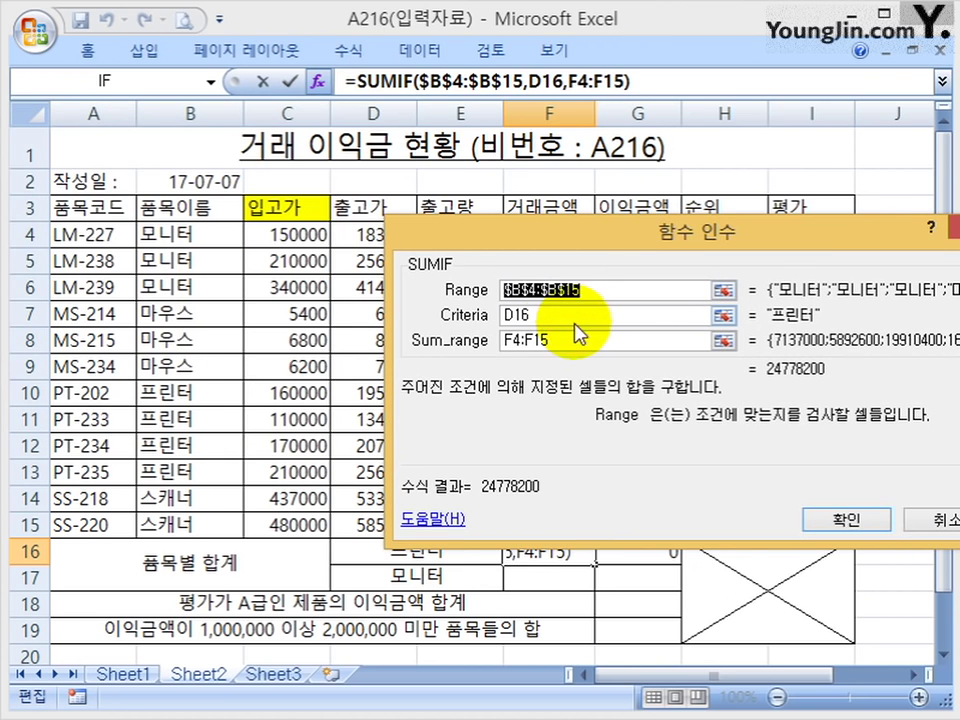
{"action": "double_click", "coordinate": [601, 319]}
{"action": "key", "text": "F4"}
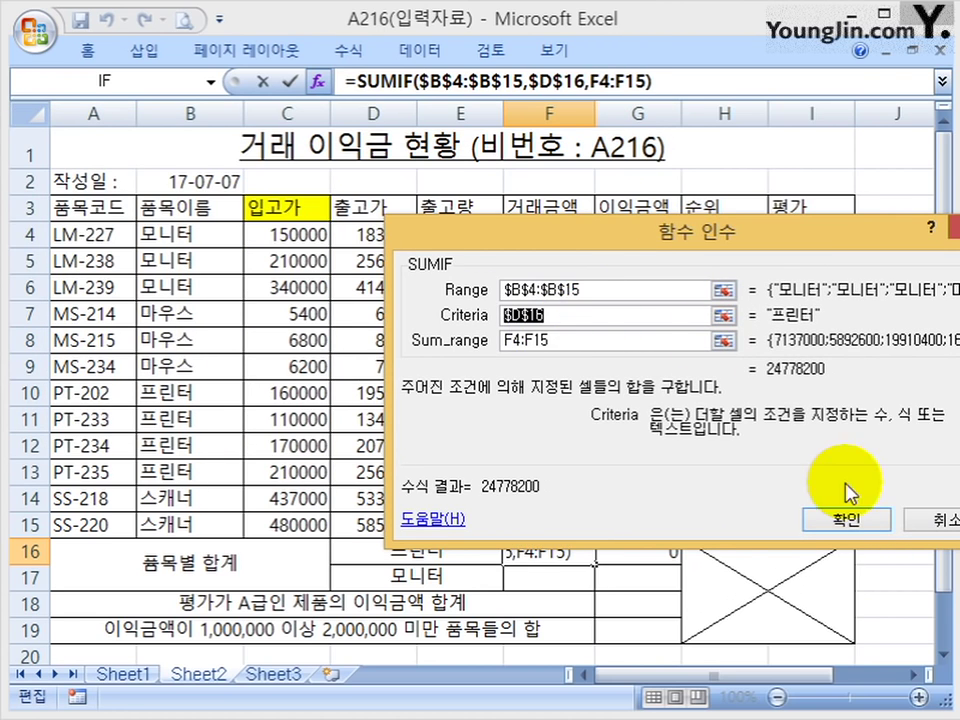
{"action": "left_click", "coordinate": [849, 520]}
{"action": "left_click_drag", "start_coordinate": [594, 563], "coordinate": [650, 562]}
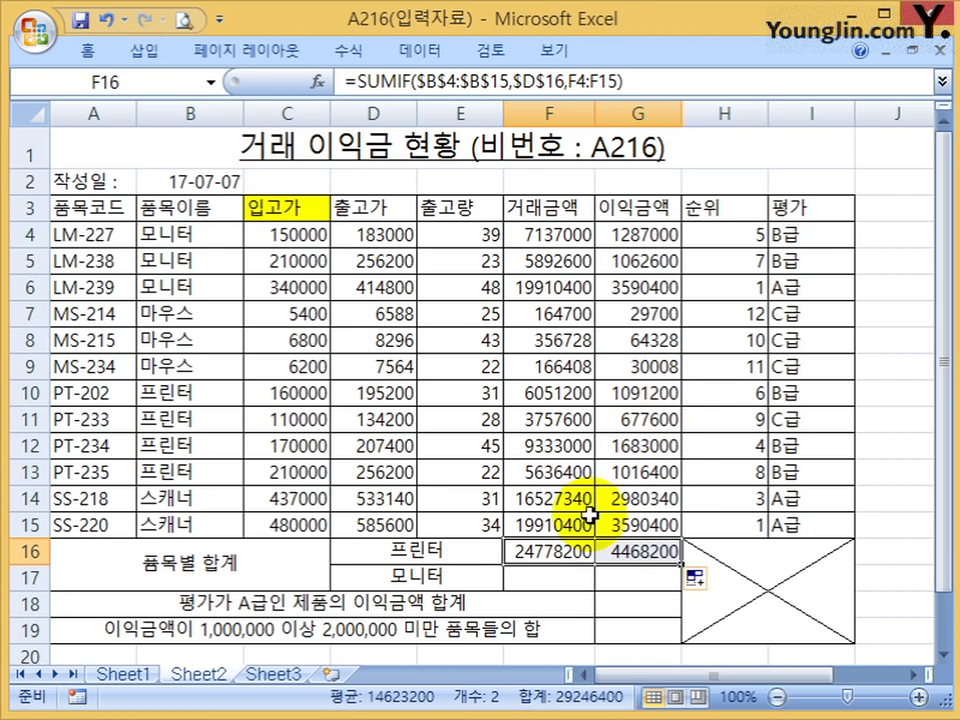
- Start a SUMIF function in F17 with its arguments dialog and set the Range to $B$4:$B$15
{"action": "left_click", "coordinate": [545, 574]}
{"action": "type", "text": "=sum"}
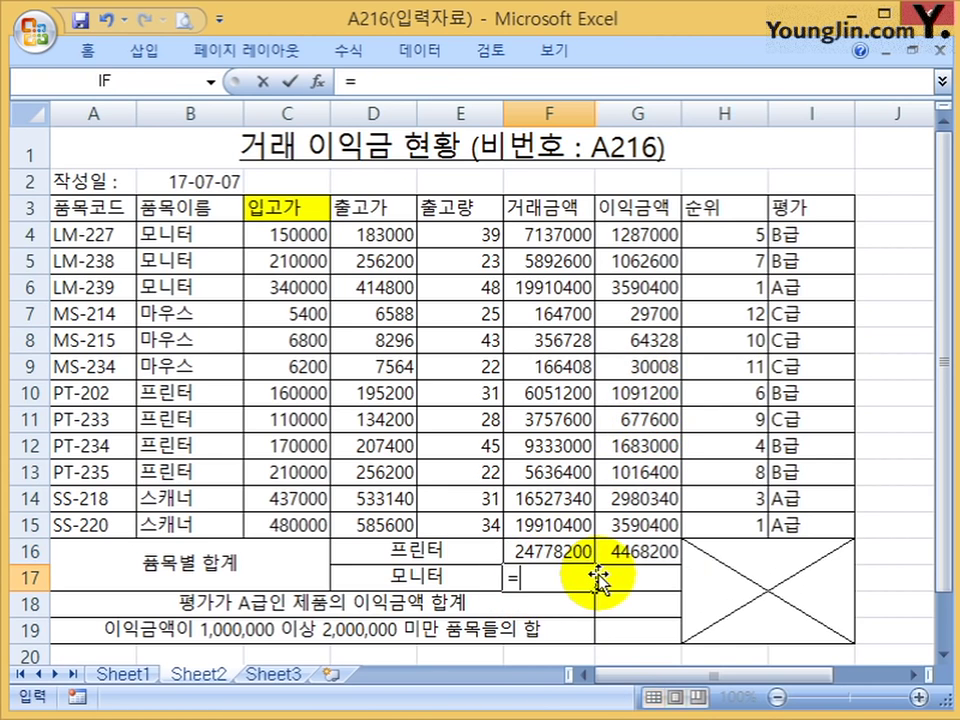
{"action": "key", "text": "Down"}
{"action": "key", "text": "Down"}
{"action": "key", "text": "Up"}
{"action": "key", "text": "Tab"}
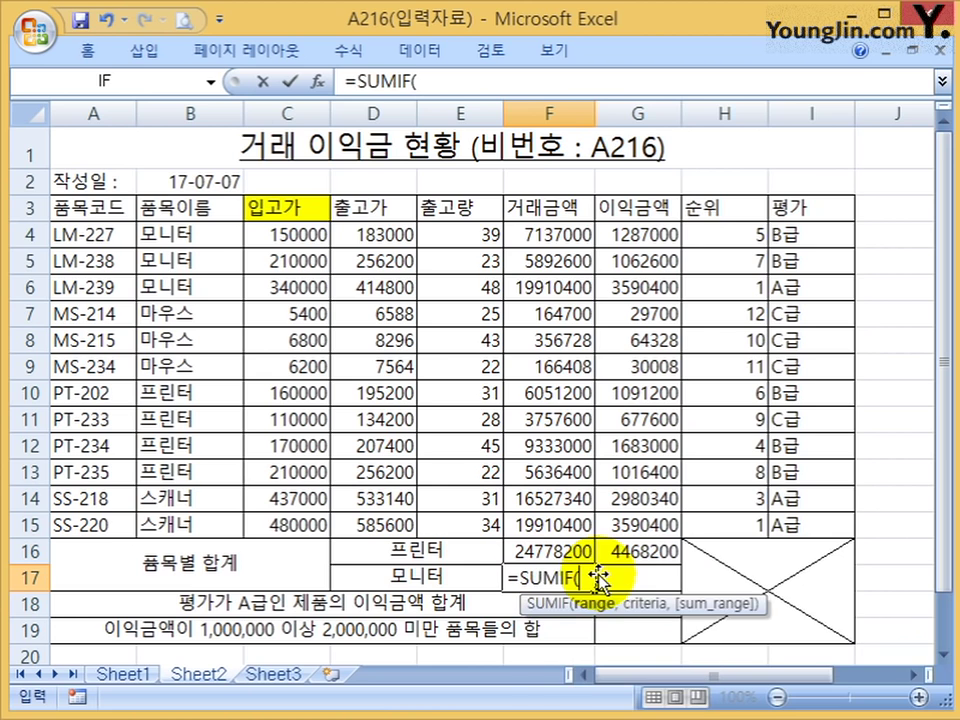
{"action": "left_click", "coordinate": [324, 82]}
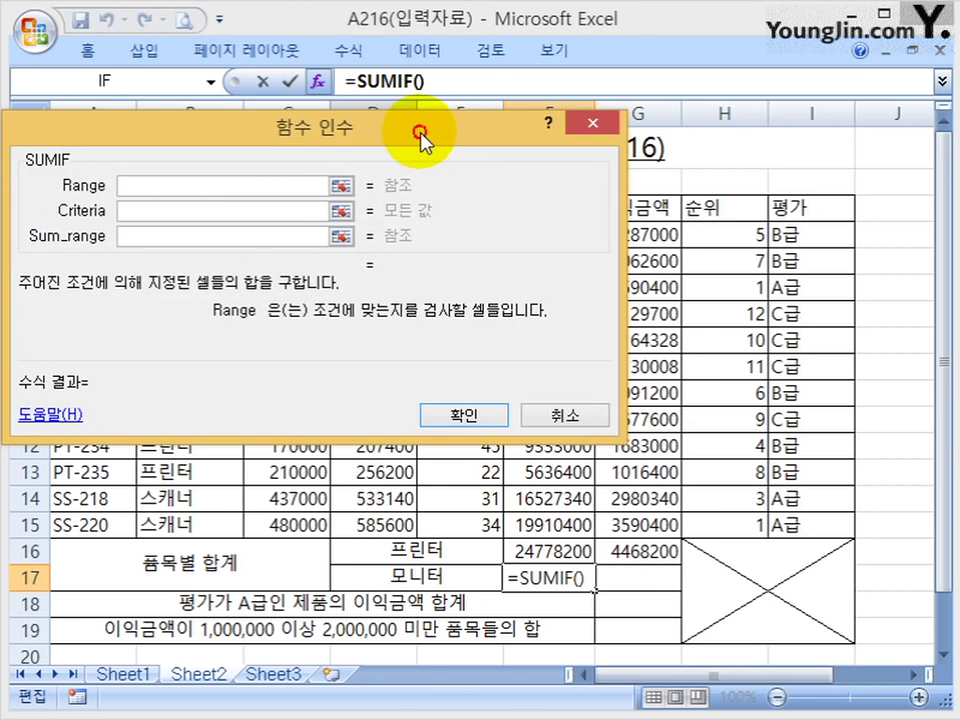
{"action": "left_click_drag", "start_coordinate": [420, 137], "coordinate": [879, 214]}
{"action": "left_click_drag", "start_coordinate": [190, 236], "coordinate": [221, 523]}
{"action": "key", "text": "F4"}
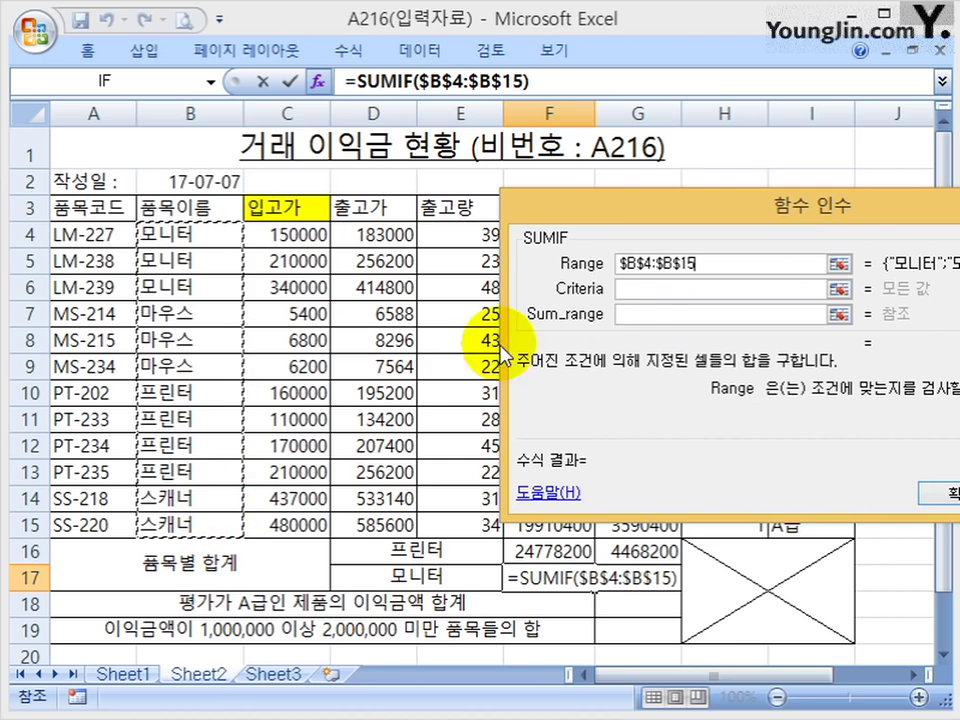
- Enter "모니터" as the Criteria of the F17 SUMIF
{"action": "left_click", "coordinate": [643, 311]}
{"action": "left_click", "coordinate": [647, 291]}
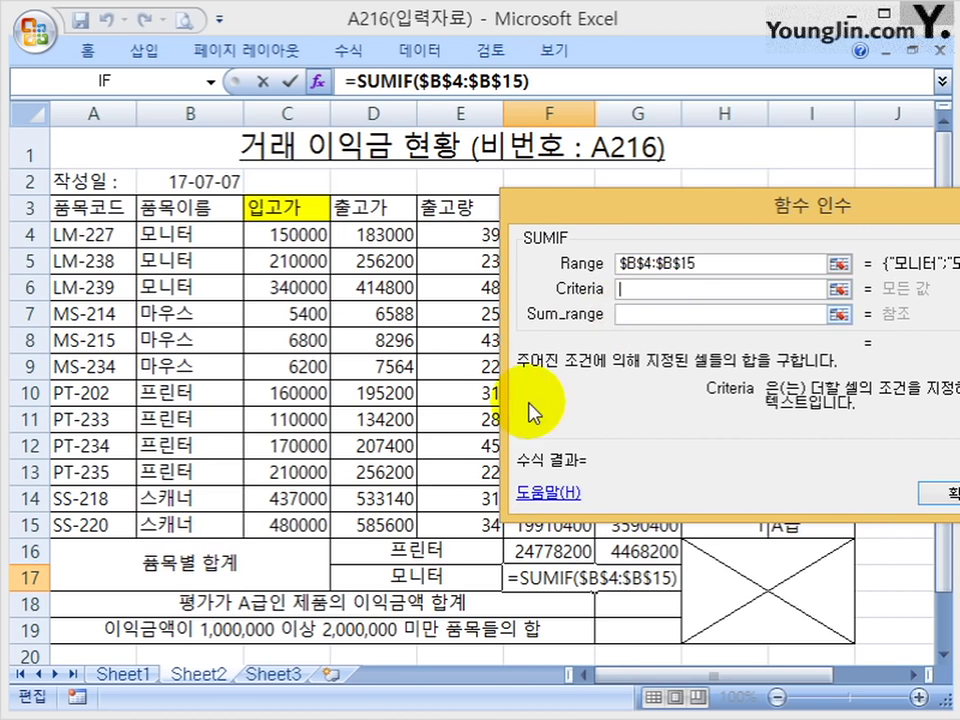
{"action": "type", "text": "ah"}
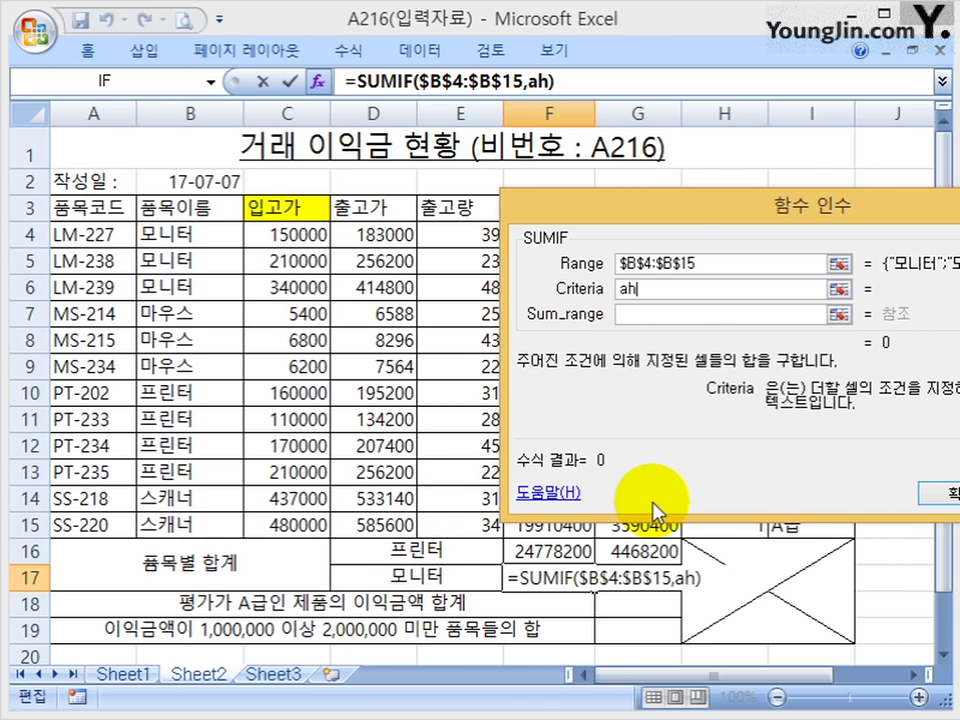
{"action": "key", "text": "BackSpace"}
{"action": "key", "text": "BackSpace"}
{"action": "type", "text": "모니터"}
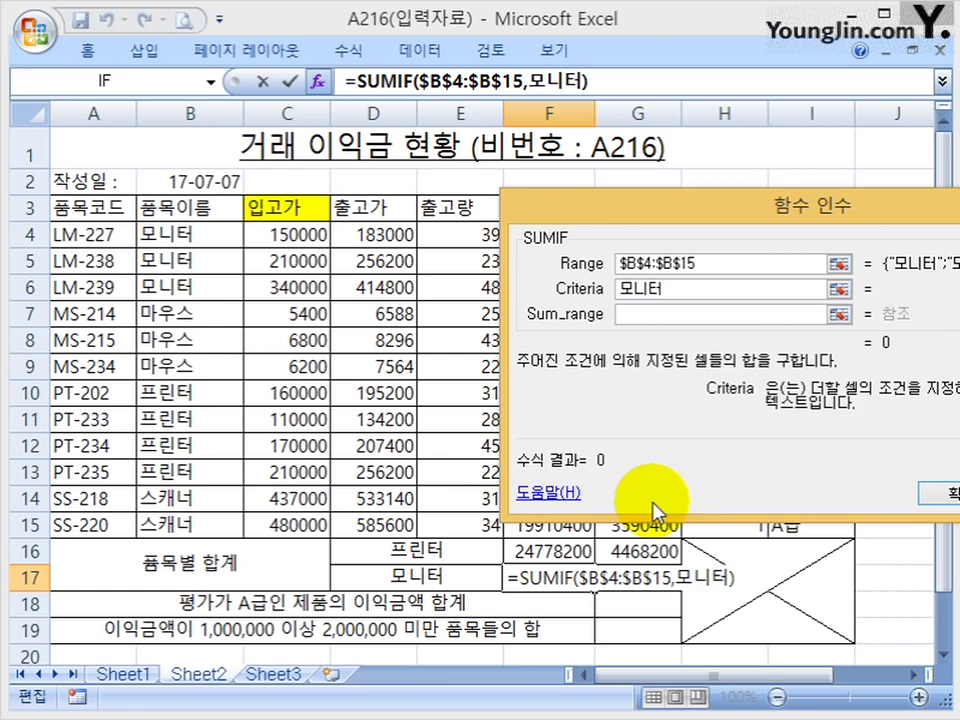
{"action": "key", "text": "Tab"}
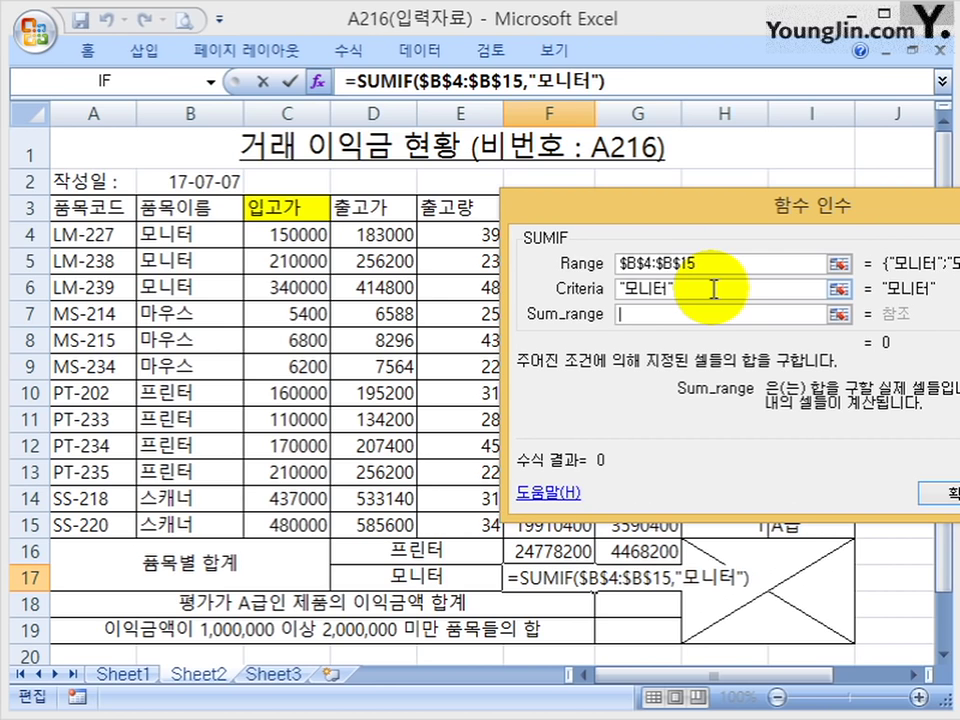
- Set the F17 SUMIF's Sum_range to F4:F15, confirm it, and fill the formula across to G17
{"action": "left_click_drag", "start_coordinate": [742, 205], "coordinate": [895, 165]}
{"action": "left_click_drag", "start_coordinate": [527, 240], "coordinate": [553, 525]}
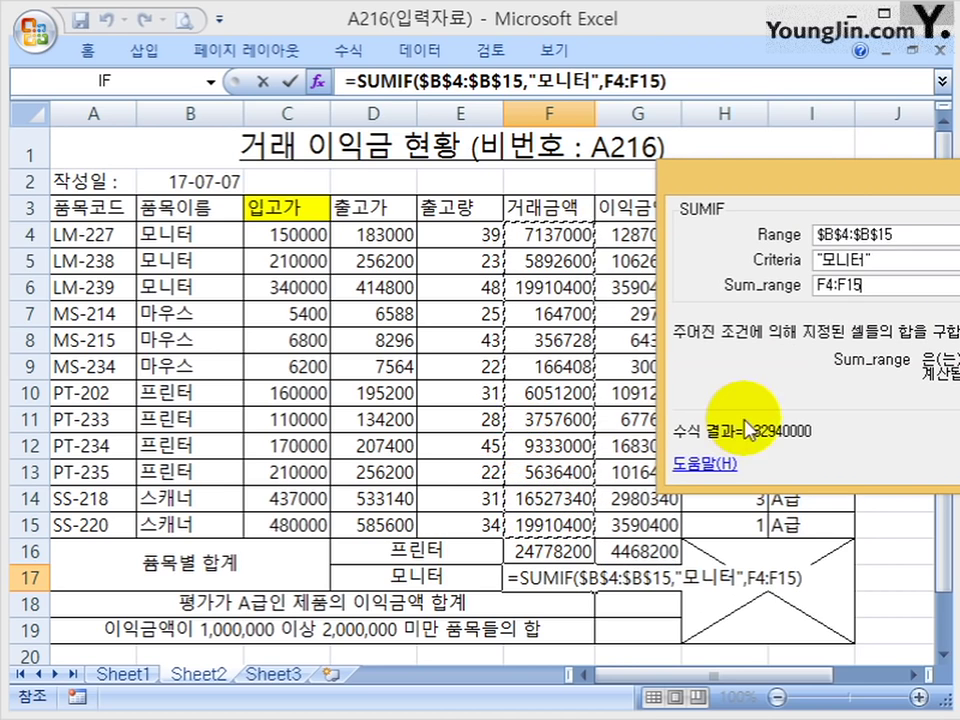
{"action": "key", "text": "Return"}
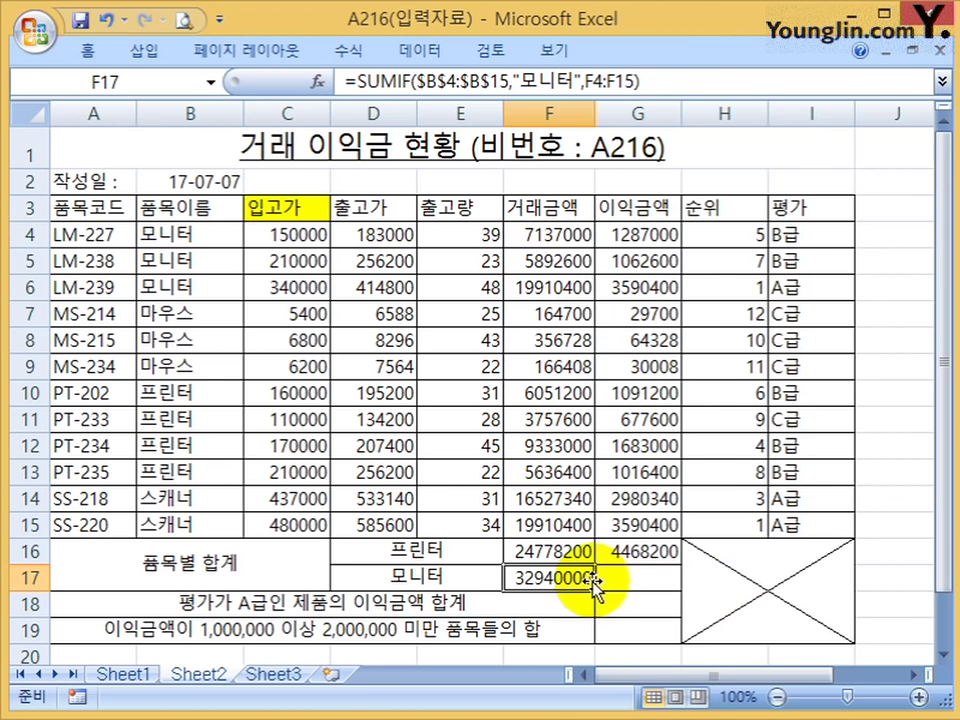
{"action": "left_click_drag", "start_coordinate": [594, 590], "coordinate": [648, 590]}
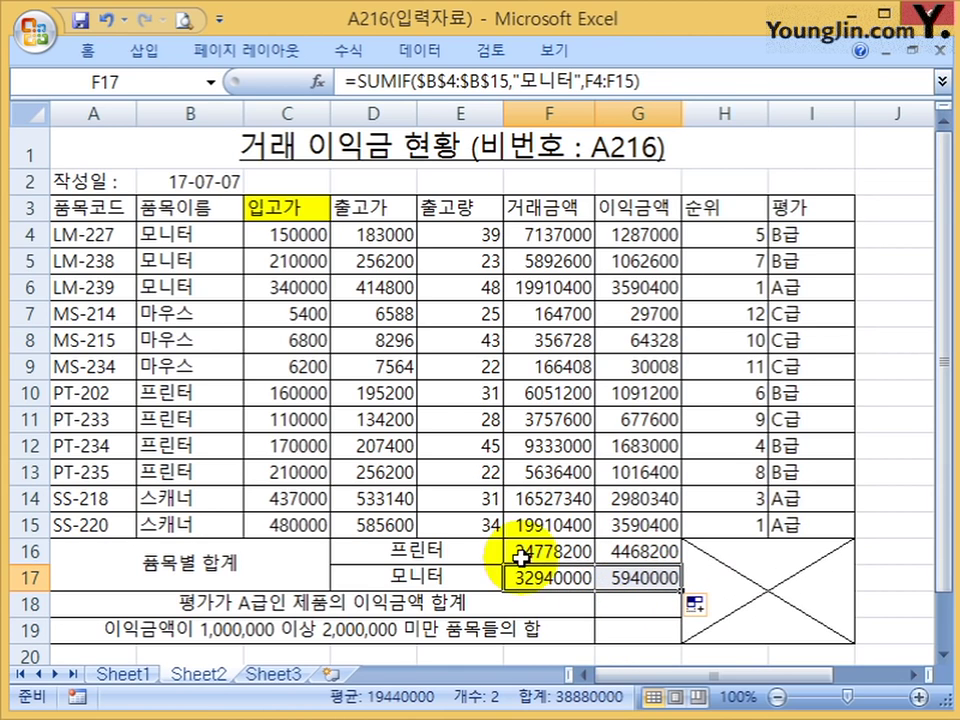
{"action": "left_click", "coordinate": [615, 606]}
{"action": "left_click", "coordinate": [508, 626]}
{"action": "left_click", "coordinate": [521, 604]}
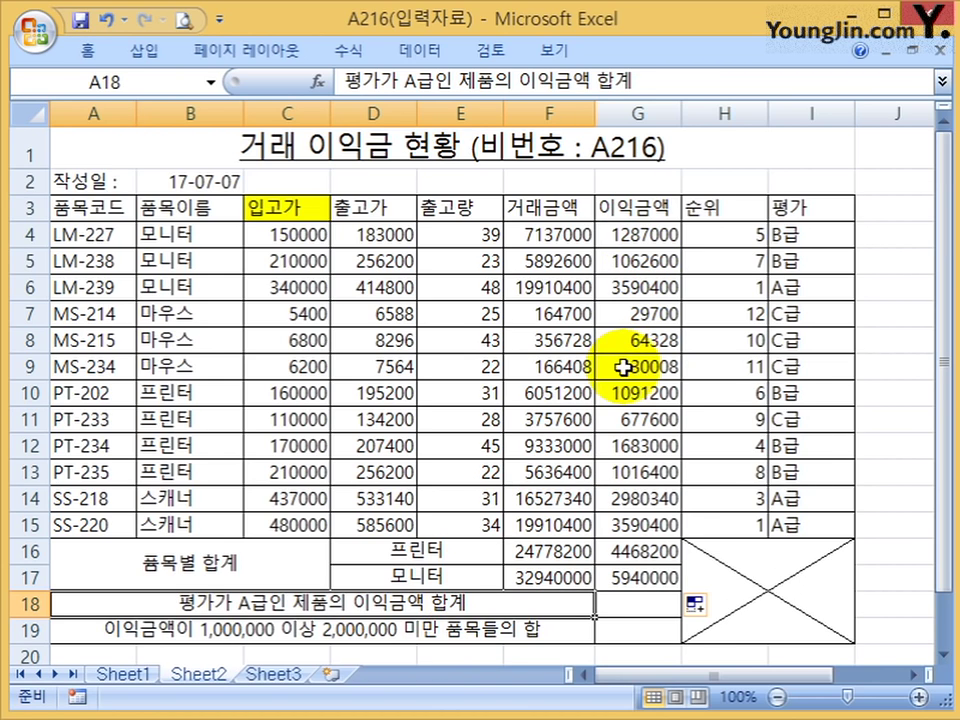
- Start a SUMIF function in G18 with its arguments dialog and set the Range to I4:I15
{"action": "left_click", "coordinate": [641, 607]}
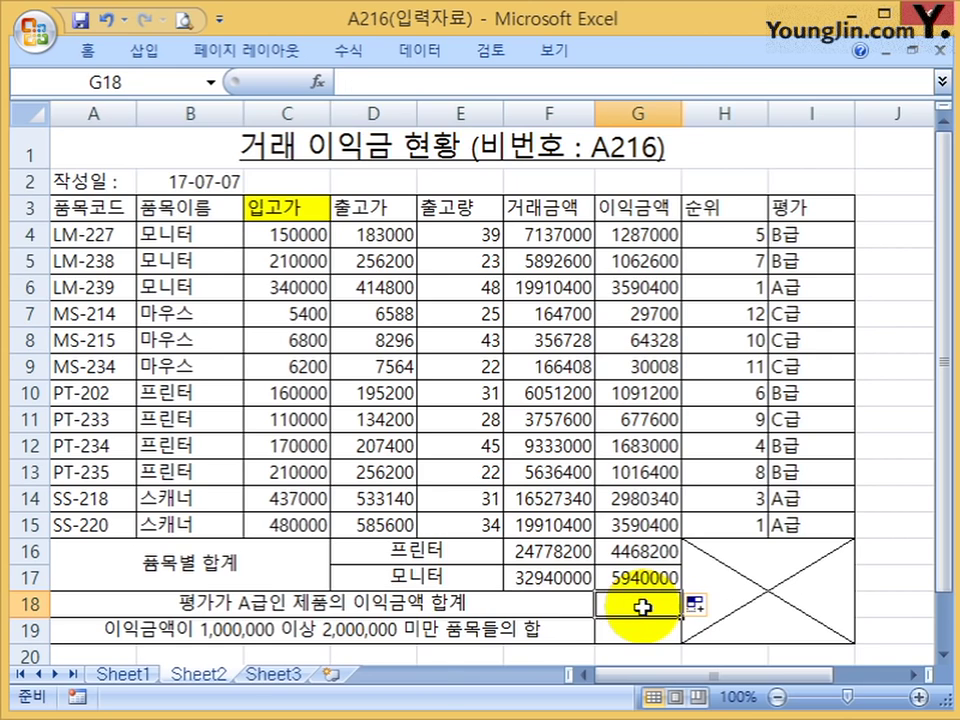
{"action": "type", "text": "="}
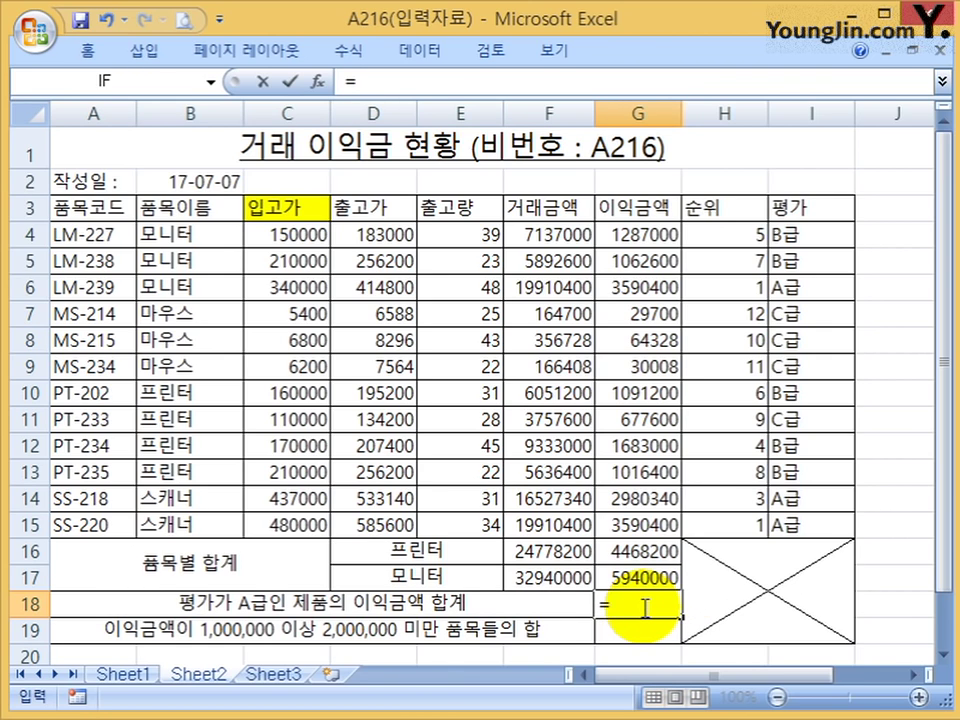
{"action": "type", "text": "sum"}
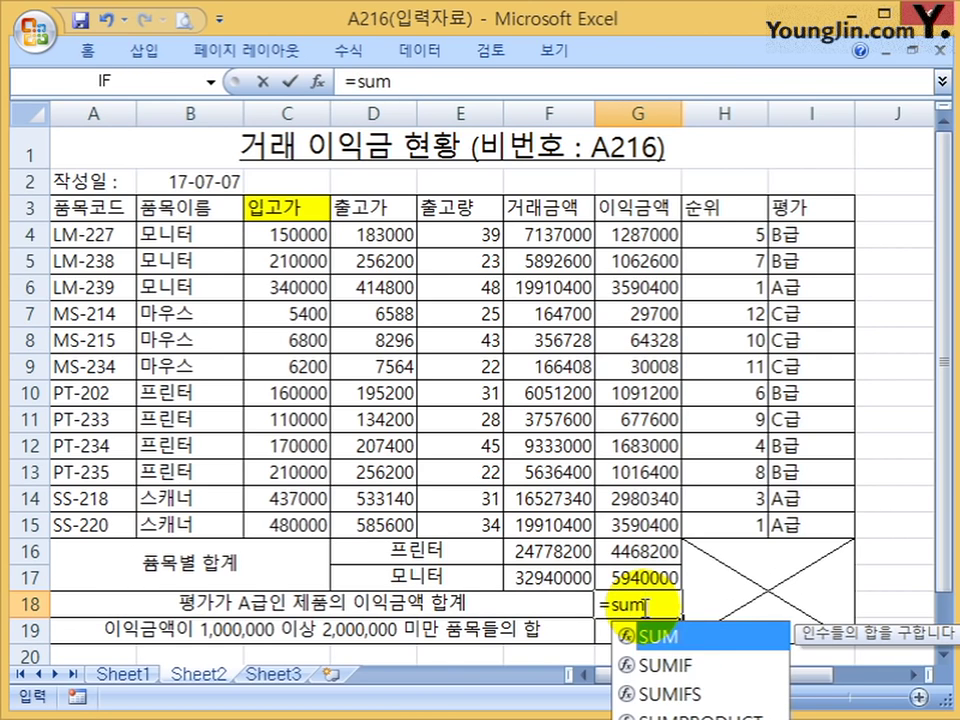
{"action": "key", "text": "Down"}
{"action": "key", "text": "Tab"}
{"action": "left_click", "coordinate": [318, 81]}
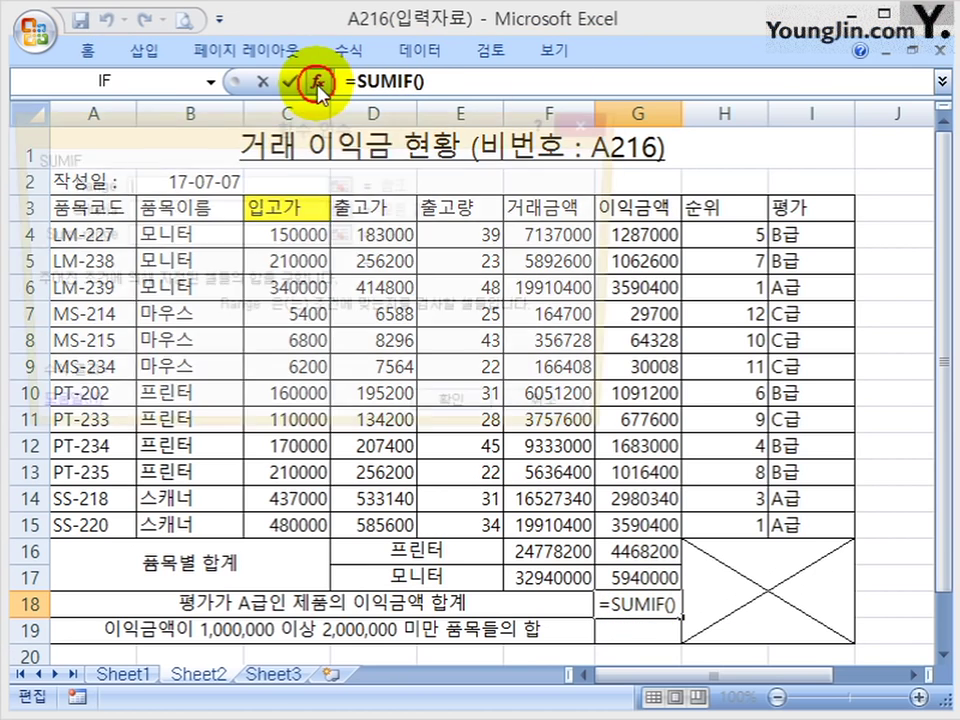
{"action": "left_click_drag", "start_coordinate": [330, 150], "coordinate": [392, 148]}
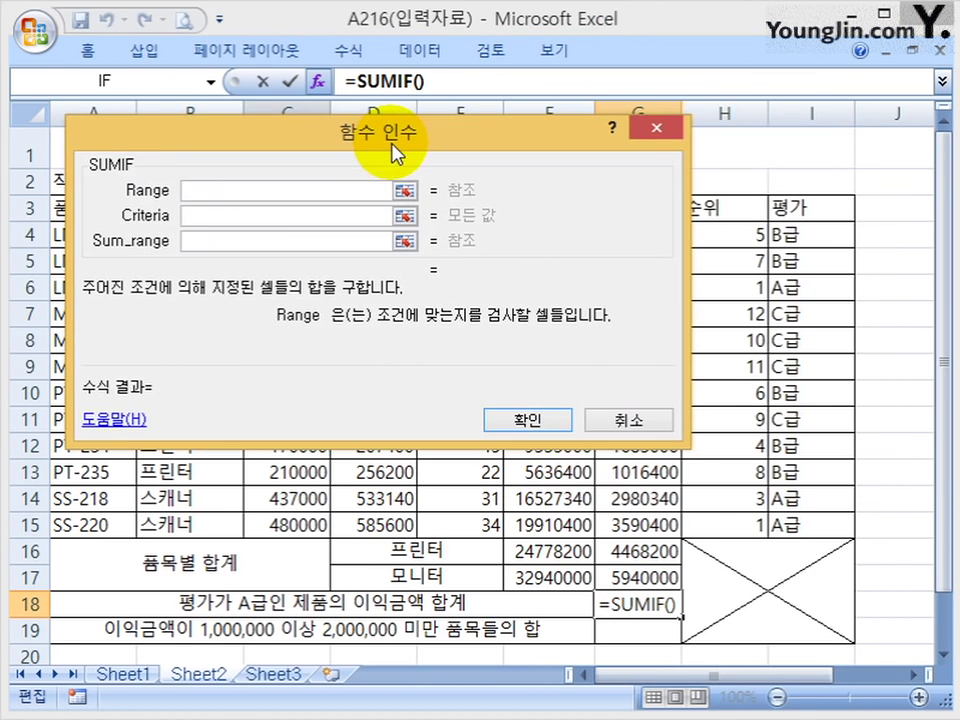
{"action": "left_click_drag", "start_coordinate": [816, 232], "coordinate": [800, 526]}
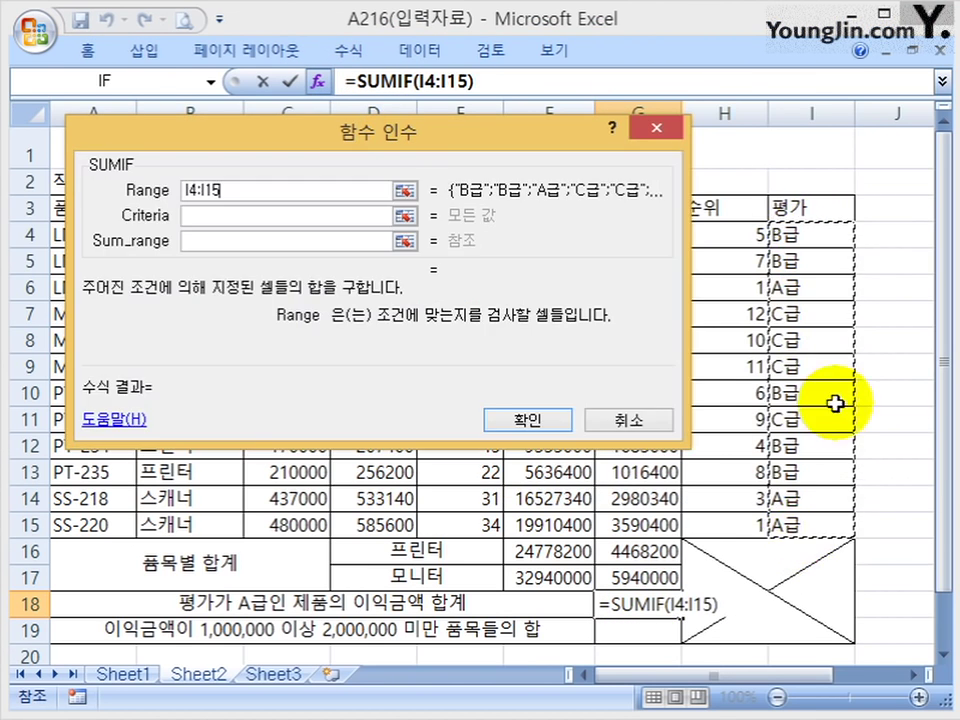
- Set the G18 SUMIF's Criteria to "A급" and its Sum_range to G4:G15, and confirm the function
{"action": "left_click", "coordinate": [220, 215]}
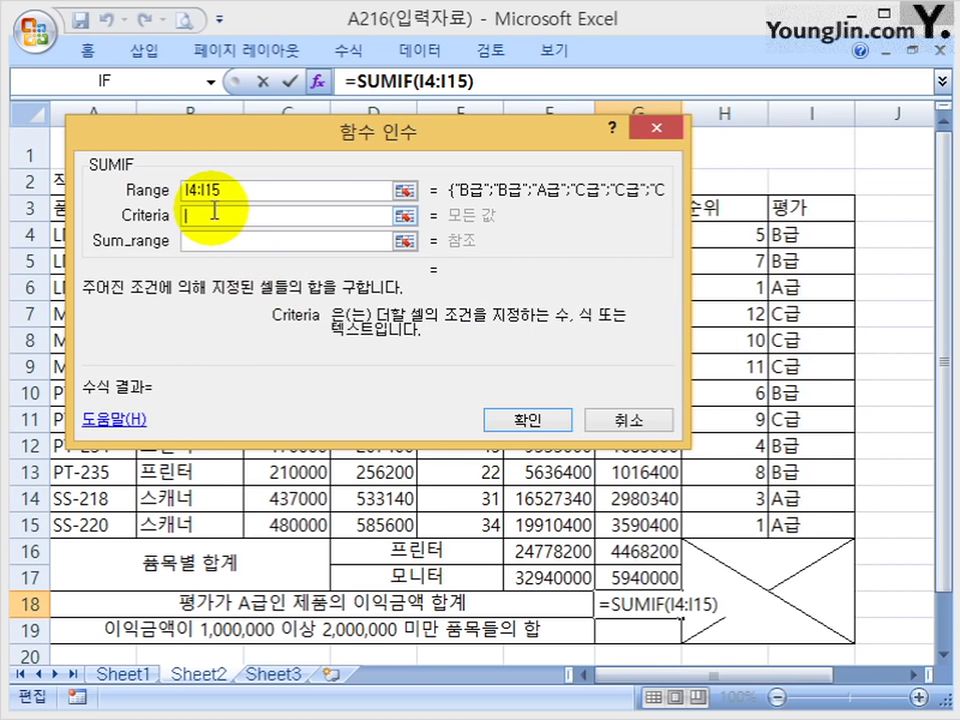
{"action": "type", "text": "Arm"}
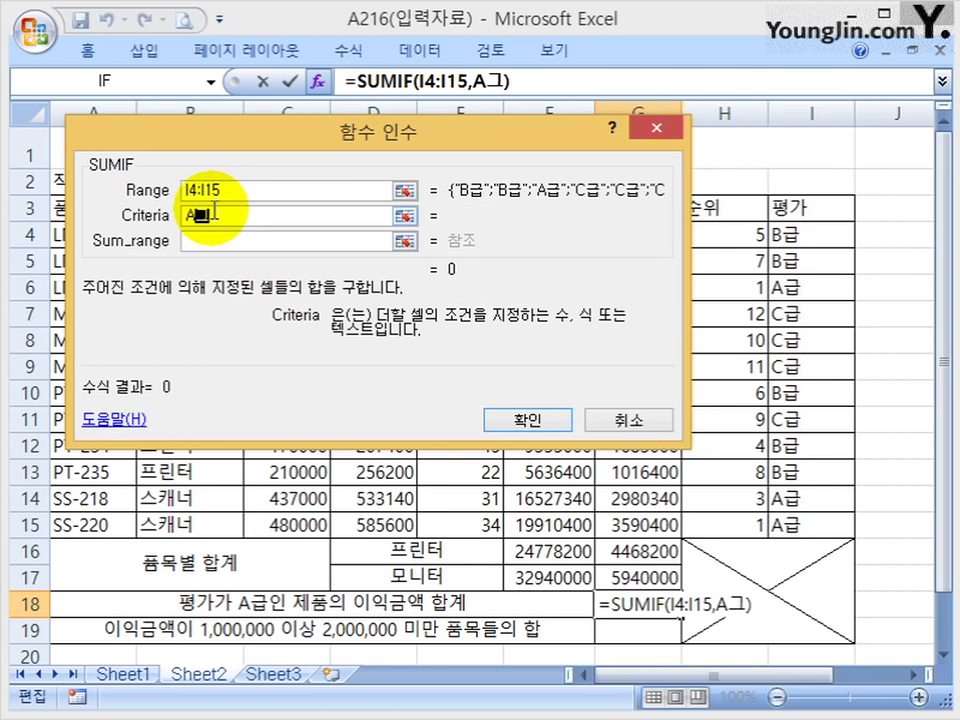
{"action": "type", "text": "q"}
{"action": "key", "text": "Tab"}
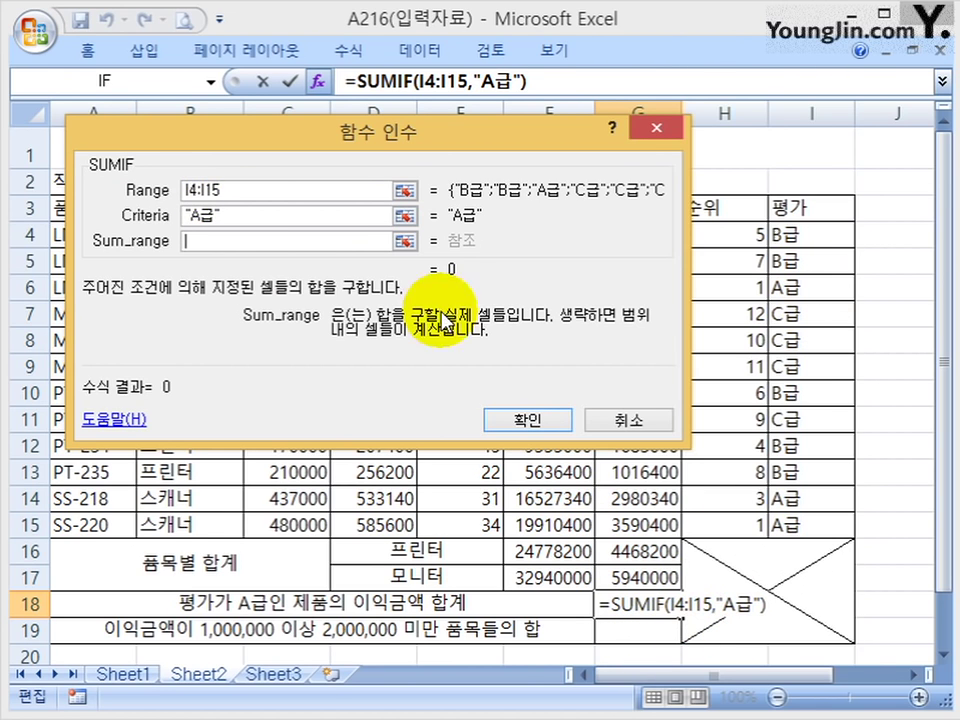
{"action": "left_click_drag", "start_coordinate": [556, 142], "coordinate": [326, 120]}
{"action": "left_click_drag", "start_coordinate": [643, 232], "coordinate": [645, 522]}
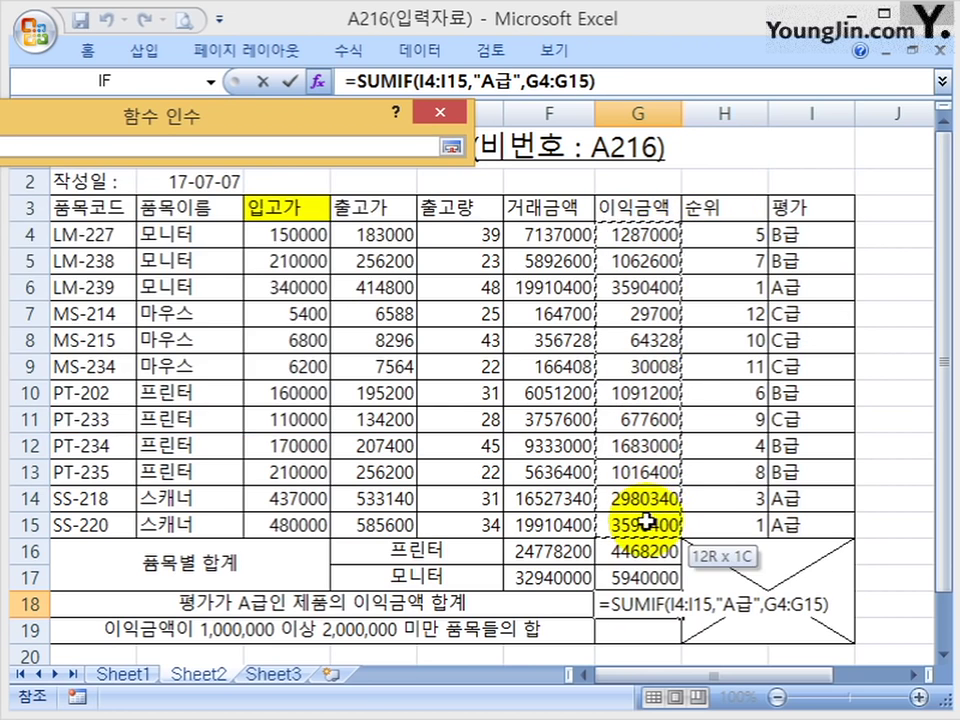
{"action": "left_click", "coordinate": [373, 401]}
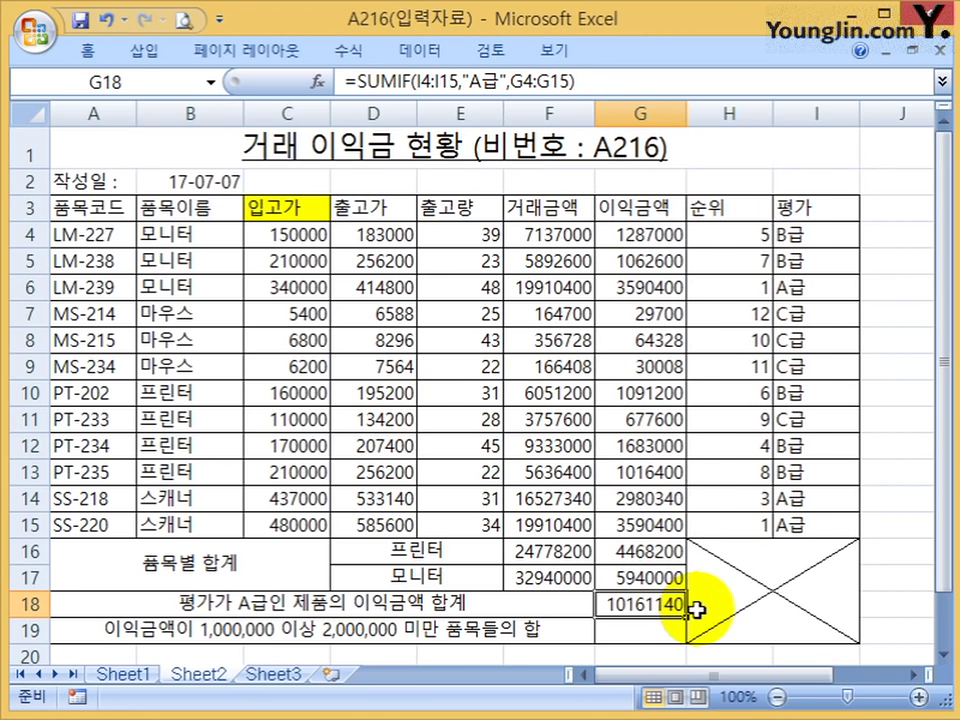
- Start a SUMIF function in G19 and open its arguments dialog
{"action": "left_click", "coordinate": [650, 630]}
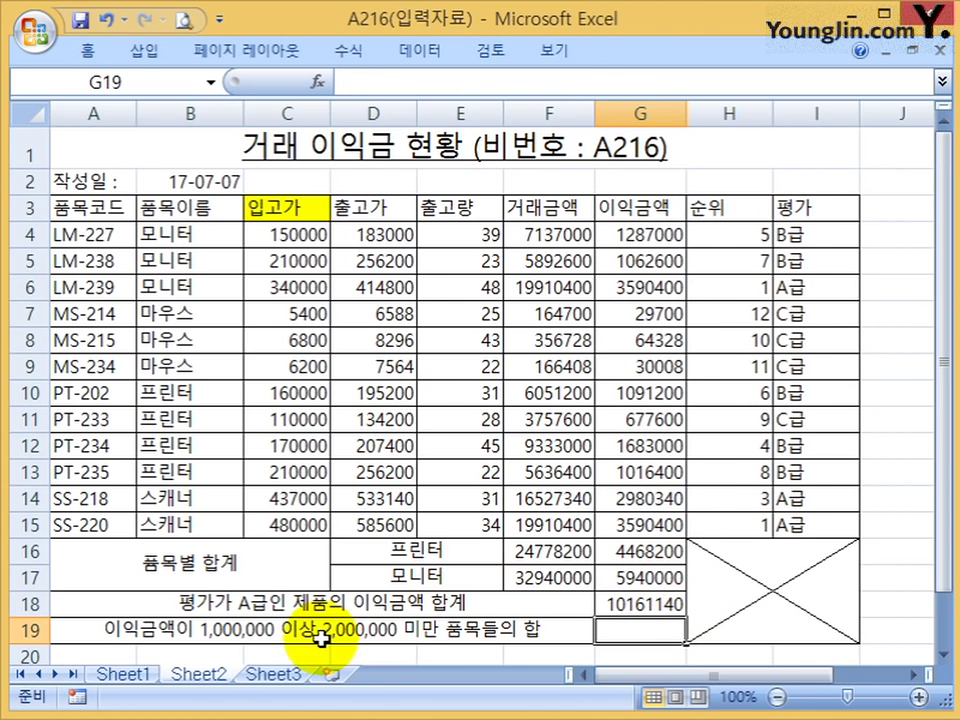
{"action": "scroll", "coordinate": [328, 622], "scroll_direction": "down", "scroll_amount": 2}
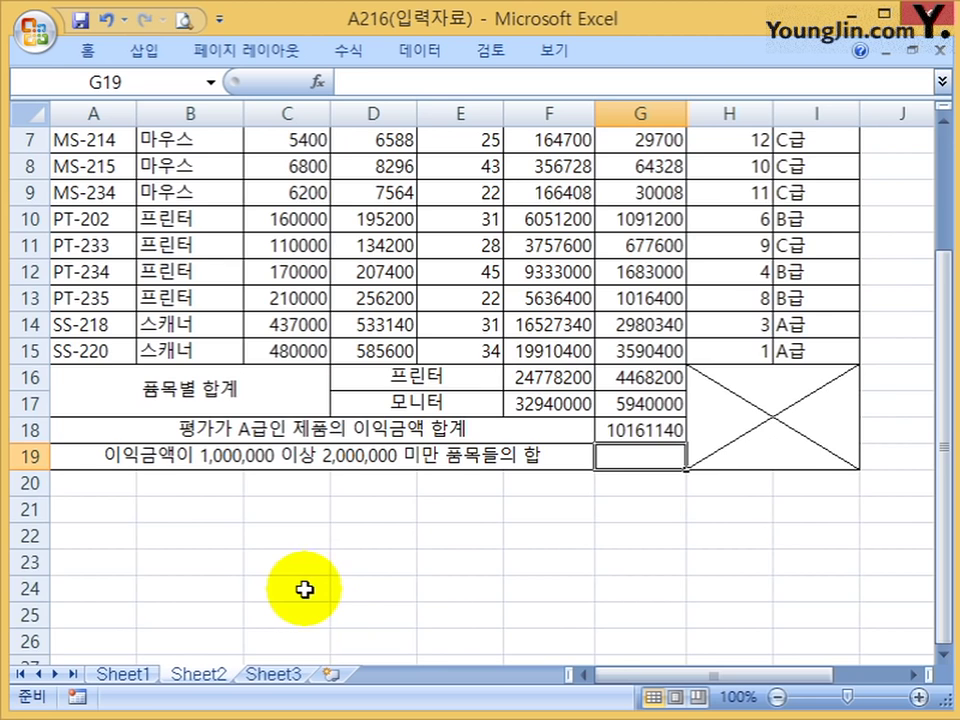
{"action": "scroll", "coordinate": [306, 589], "scroll_direction": "up", "scroll_amount": 2}
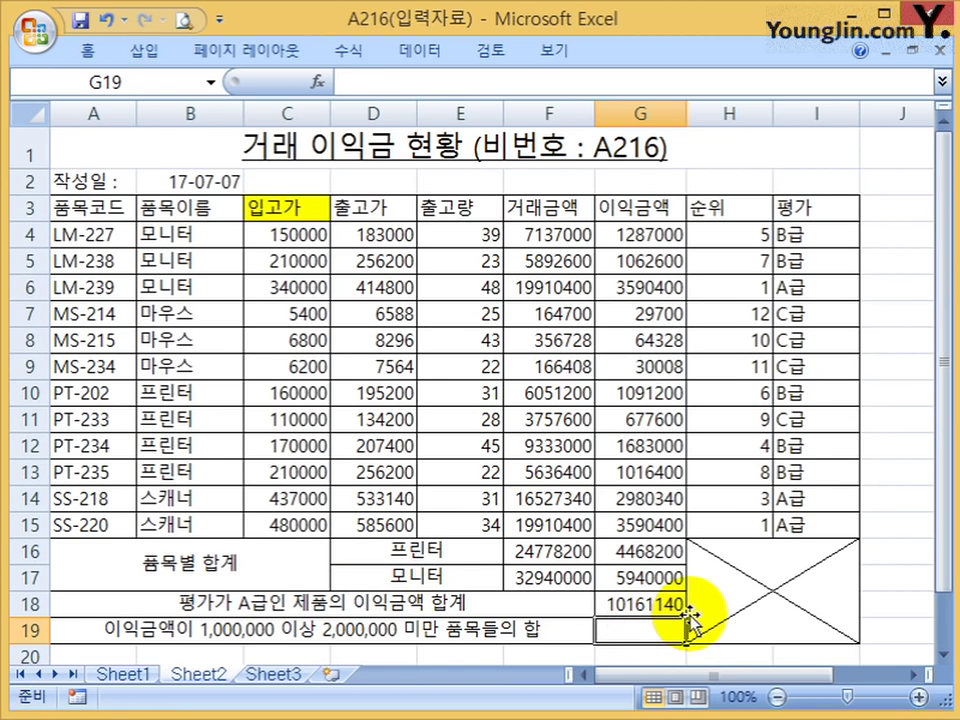
{"action": "type", "text": "="}
{"action": "type", "text": "ㅡ"}
{"action": "key", "text": "BackSpace"}
{"action": "key", "text": "BackSpace"}
{"action": "key", "text": "Hangul"}
{"action": "type", "text": "s"}
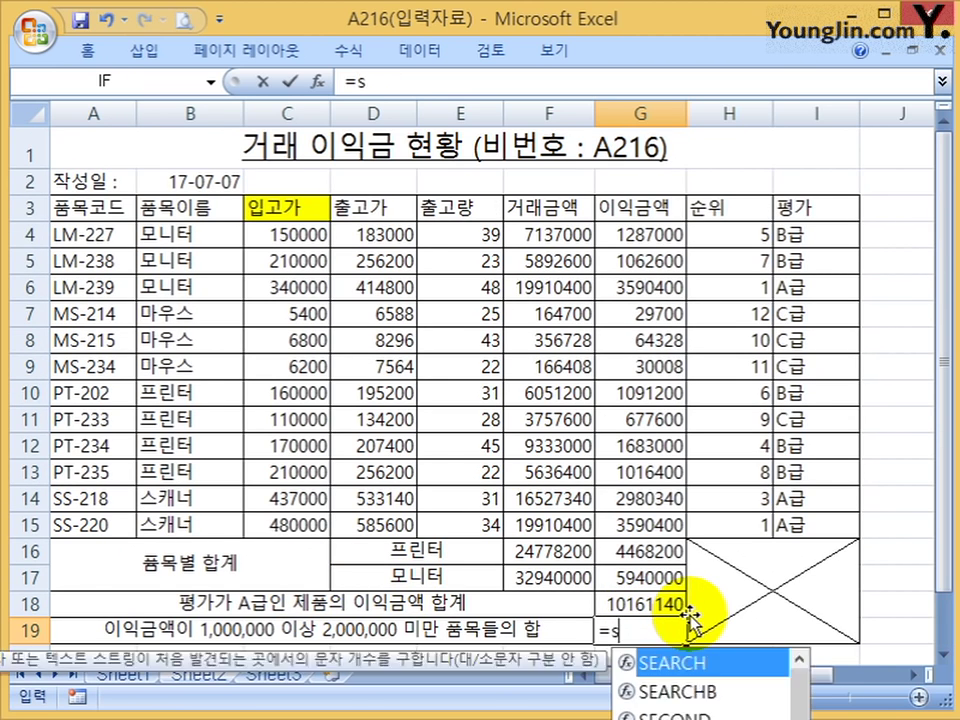
{"action": "type", "text": "um"}
{"action": "key", "text": "Down"}
{"action": "key", "text": "Tab"}
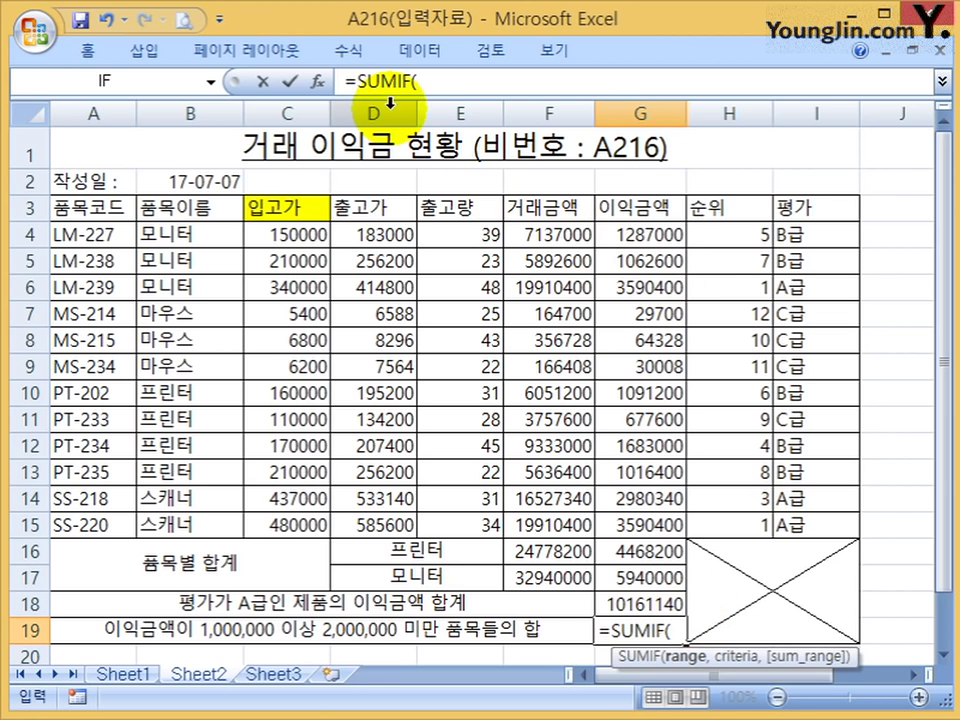
{"action": "left_click", "coordinate": [318, 81]}
- Set the G19 SUMIF's Range to G4:G15, Criteria to ">=1000000" and Sum_range to G4:G15, and confirm it
{"action": "left_click_drag", "start_coordinate": [415, 138], "coordinate": [747, 165]}
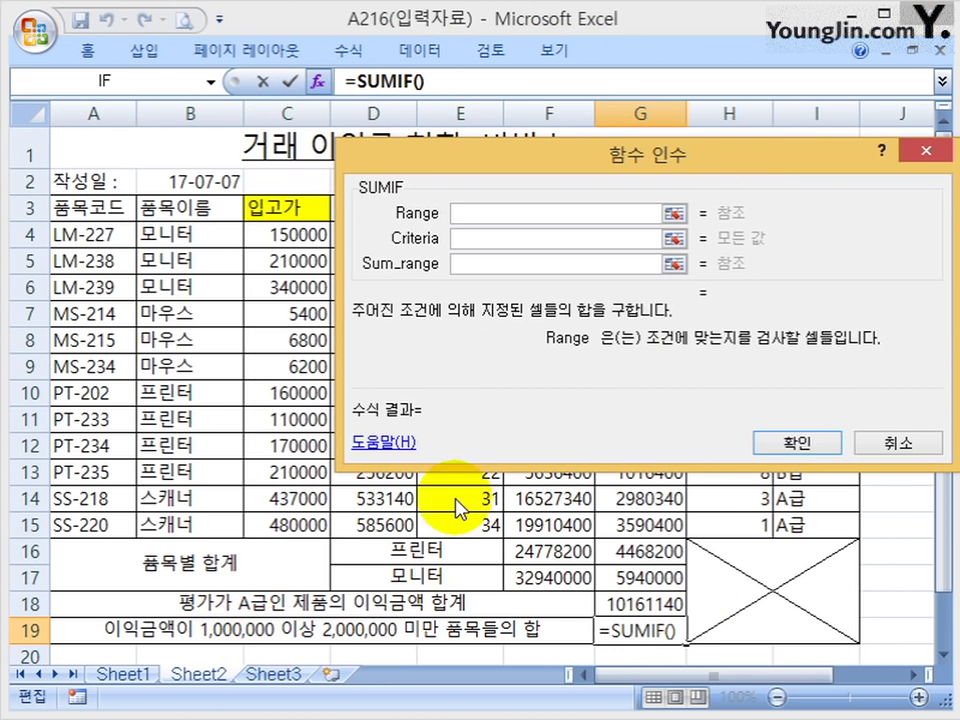
{"action": "left_click_drag", "start_coordinate": [590, 172], "coordinate": [945, 135]}
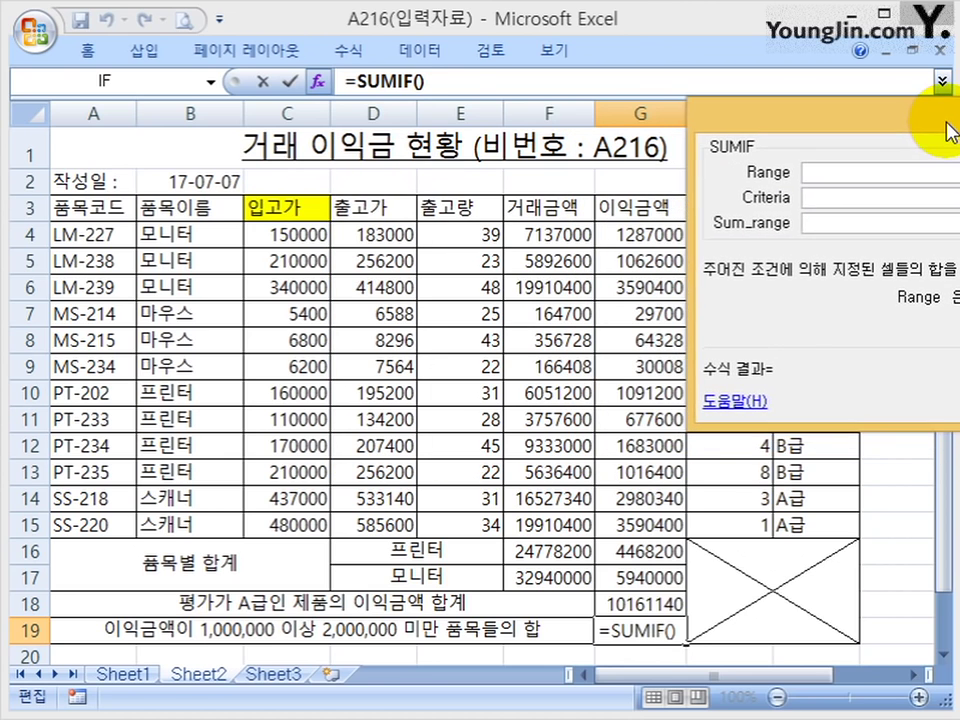
{"action": "left_click_drag", "start_coordinate": [638, 233], "coordinate": [622, 522]}
{"action": "left_click", "coordinate": [833, 200]}
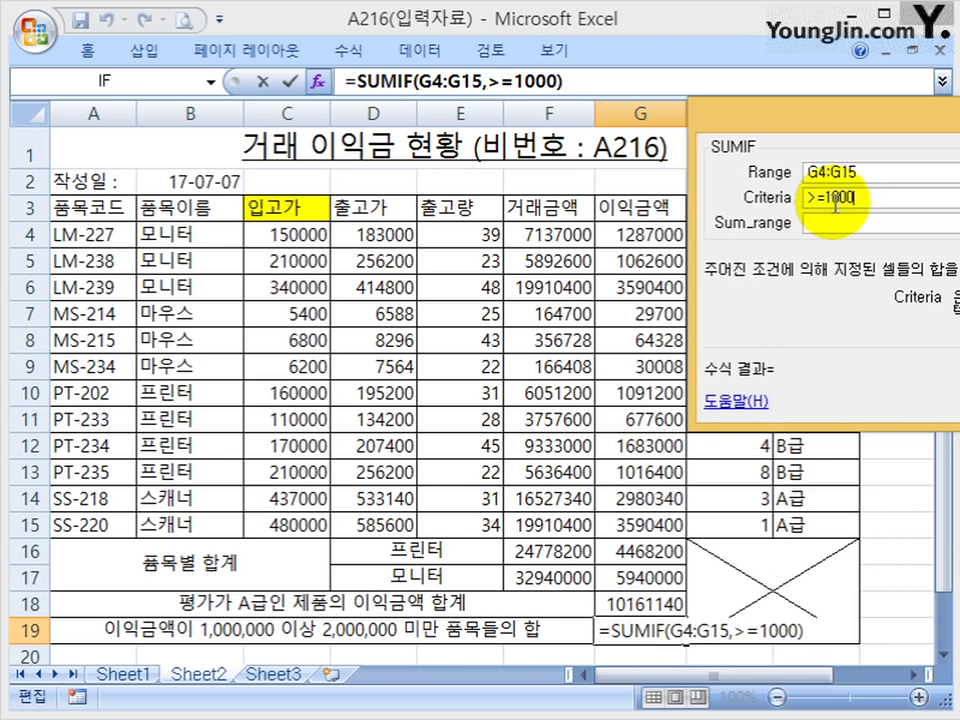
{"action": "key", "text": "Tab"}
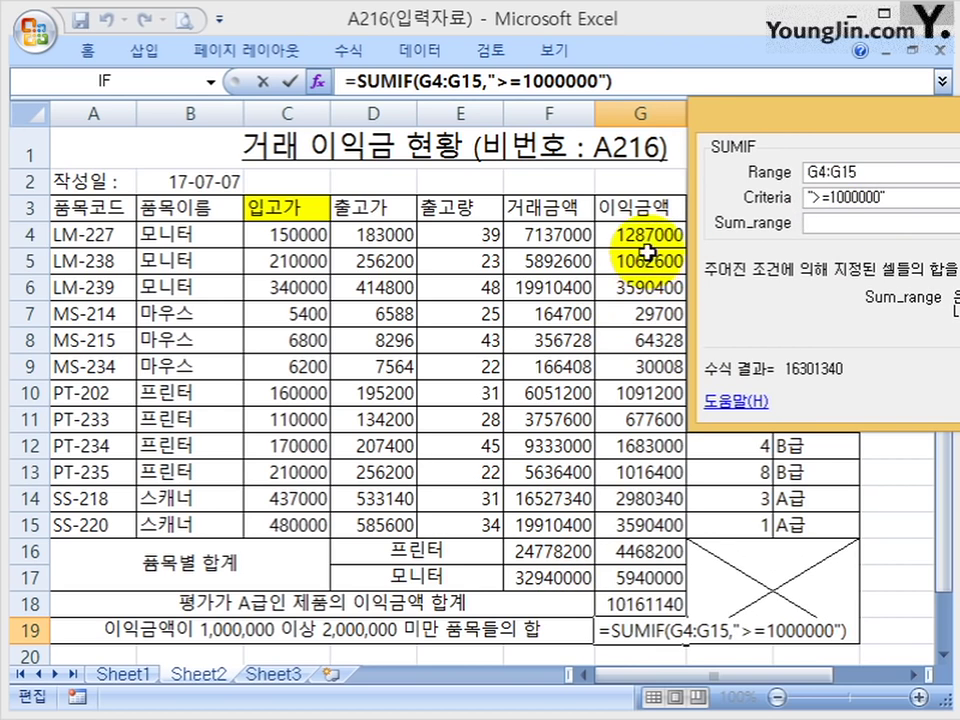
{"action": "left_click_drag", "start_coordinate": [643, 240], "coordinate": [645, 522]}
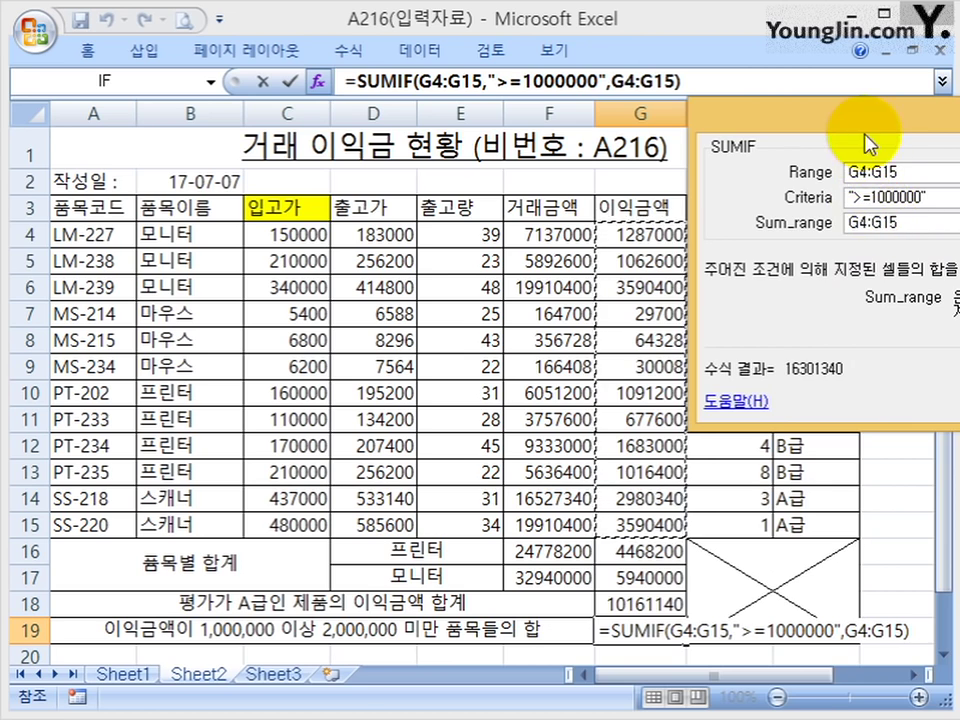
{"action": "left_click_drag", "start_coordinate": [864, 147], "coordinate": [561, 236]}
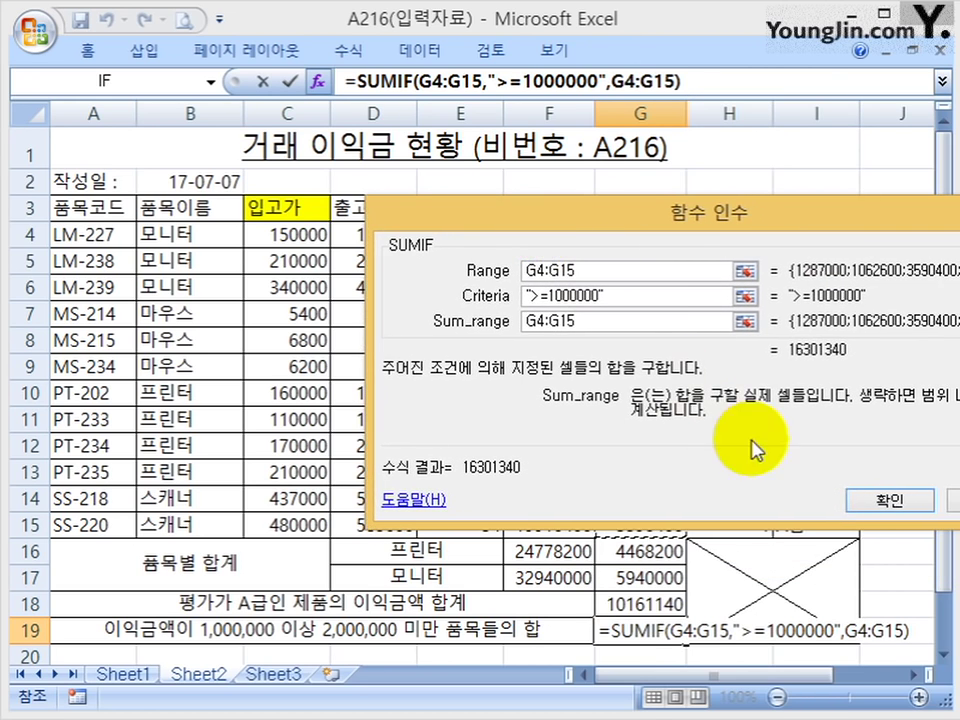
{"action": "left_click", "coordinate": [885, 561]}
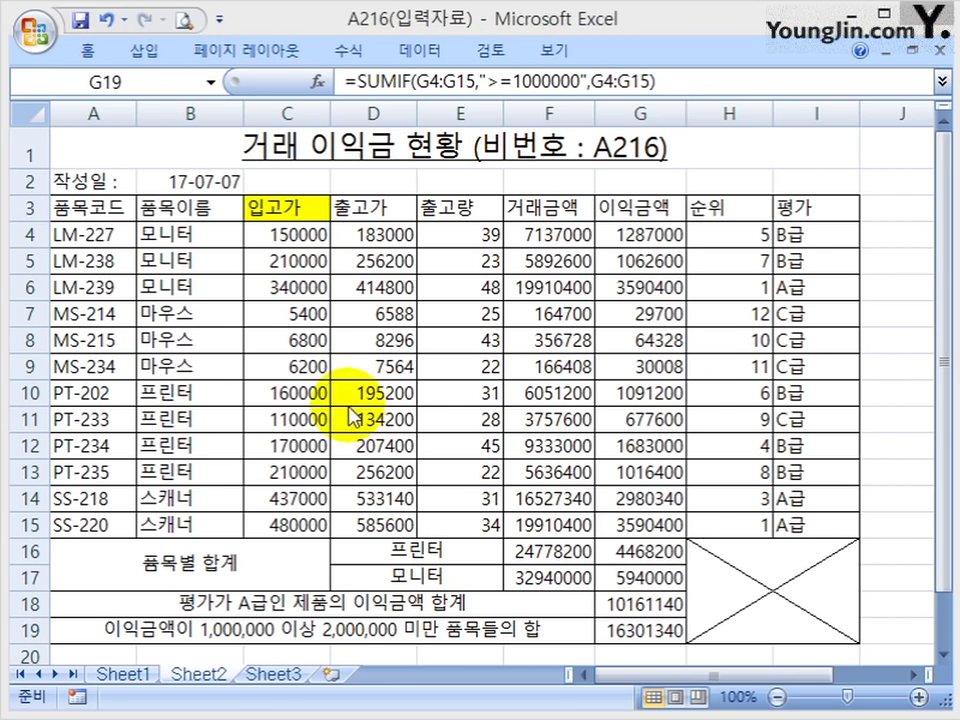
{"action": "left_click_drag", "start_coordinate": [312, 400], "coordinate": [725, 379]}
{"action": "left_click_drag", "start_coordinate": [393, 386], "coordinate": [397, 412]}
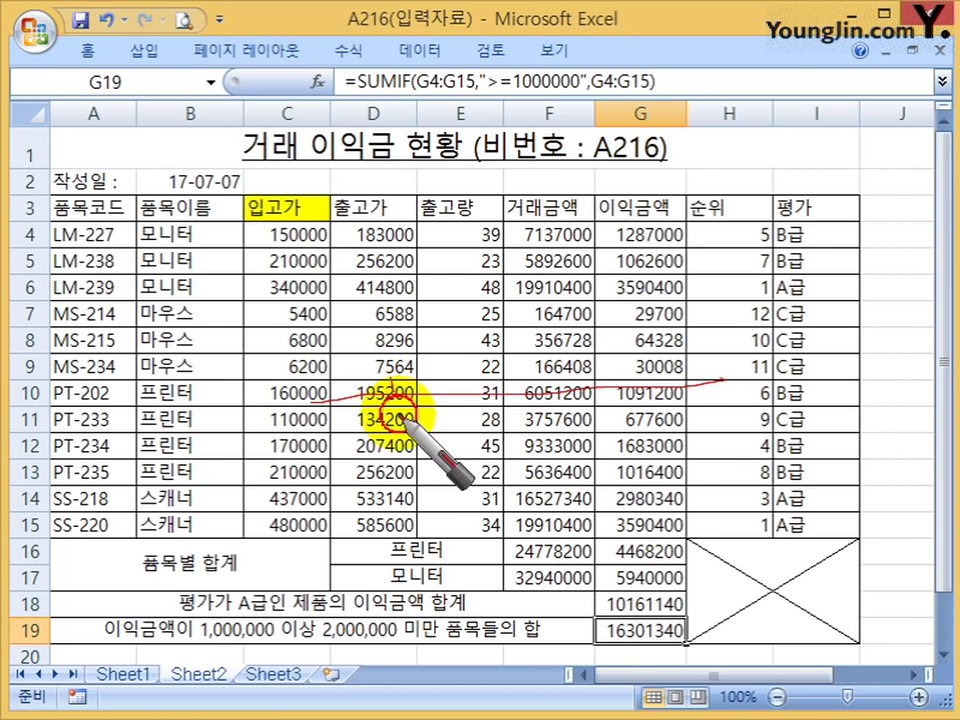
{"action": "mouse_move", "coordinate": [428, 467]}
{"action": "left_mouse_down"}
{"action": "mouse_move", "coordinate": [430, 452]}
{"action": "mouse_move", "coordinate": [458, 448]}
{"action": "left_mouse_up"}
{"action": "mouse_move", "coordinate": [638, 340]}
{"action": "left_mouse_down"}
{"action": "mouse_move", "coordinate": [646, 395]}
{"action": "mouse_move", "coordinate": [703, 435]}
{"action": "mouse_move", "coordinate": [728, 420]}
{"action": "left_mouse_up"}
{"action": "mouse_move", "coordinate": [432, 376]}
{"action": "left_mouse_down"}
{"action": "mouse_move", "coordinate": [428, 404]}
{"action": "mouse_move", "coordinate": [488, 402]}
{"action": "left_mouse_up"}
{"action": "left_click_drag", "start_coordinate": [525, 388], "coordinate": [556, 404]}
{"action": "left_click_drag", "start_coordinate": [660, 378], "coordinate": [658, 404]}
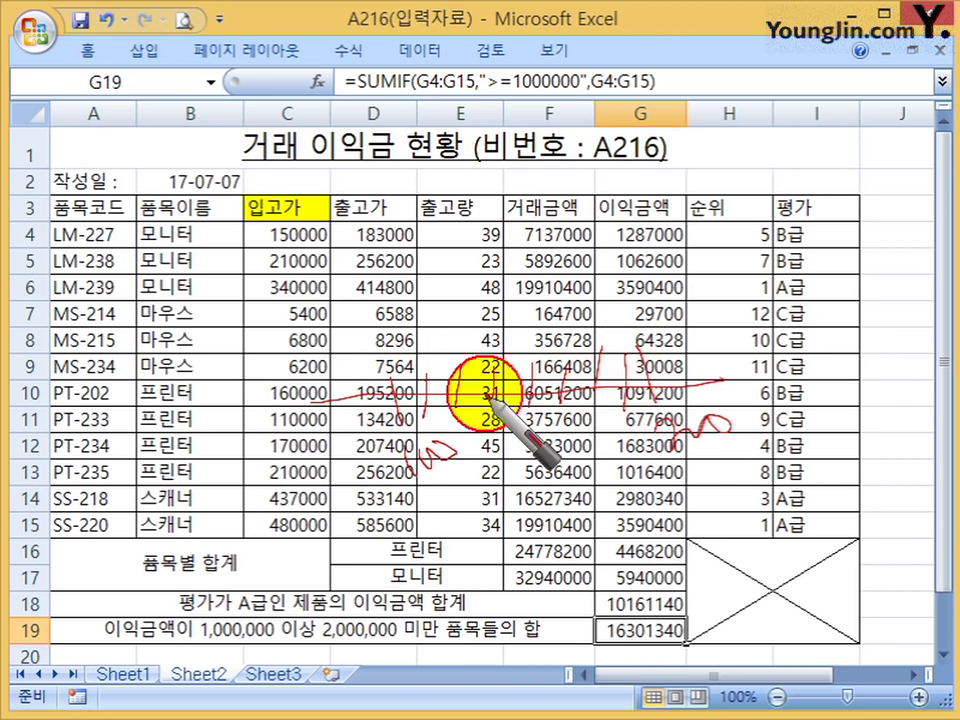
{"action": "left_click_drag", "start_coordinate": [362, 322], "coordinate": [860, 208]}
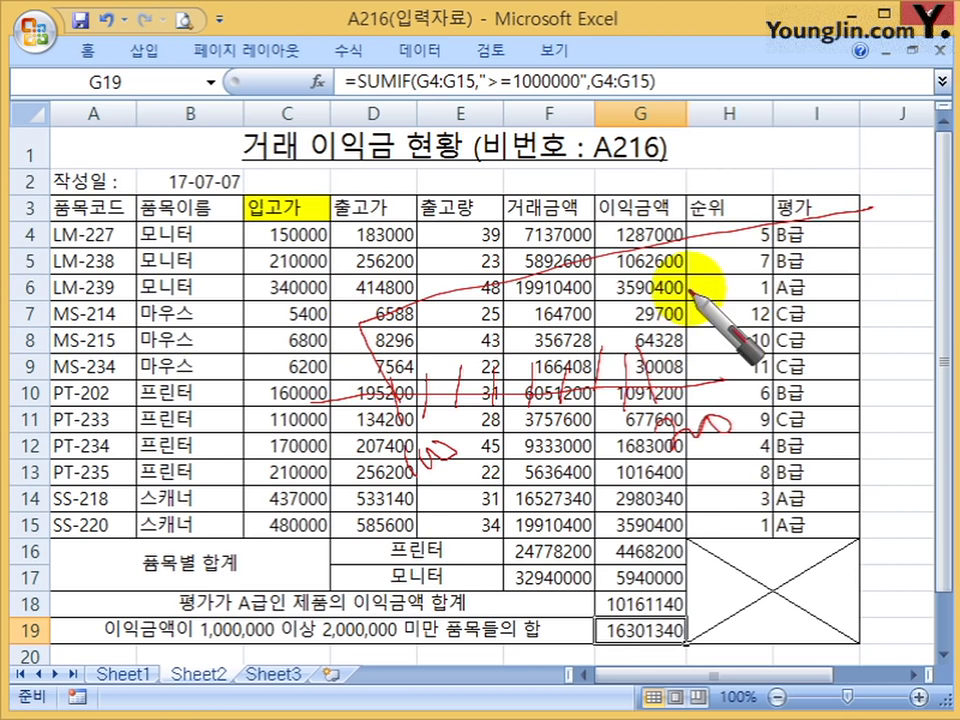
{"action": "left_click_drag", "start_coordinate": [845, 330], "coordinate": [445, 575]}
{"action": "mouse_move", "coordinate": [400, 322]}
{"action": "left_mouse_down"}
{"action": "mouse_move", "coordinate": [846, 193]}
{"action": "mouse_move", "coordinate": [872, 400]}
{"action": "left_mouse_up"}
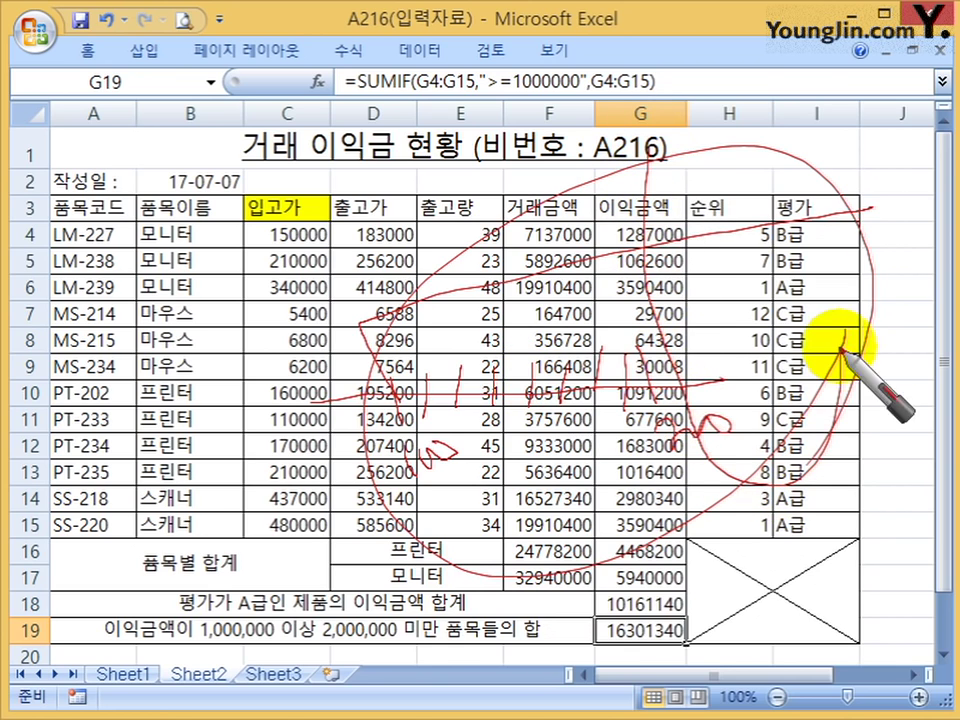
{"action": "mouse_move", "coordinate": [740, 160]}
{"action": "left_mouse_down"}
{"action": "mouse_move", "coordinate": [757, 183]}
{"action": "mouse_move", "coordinate": [868, 88]}
{"action": "left_mouse_up"}
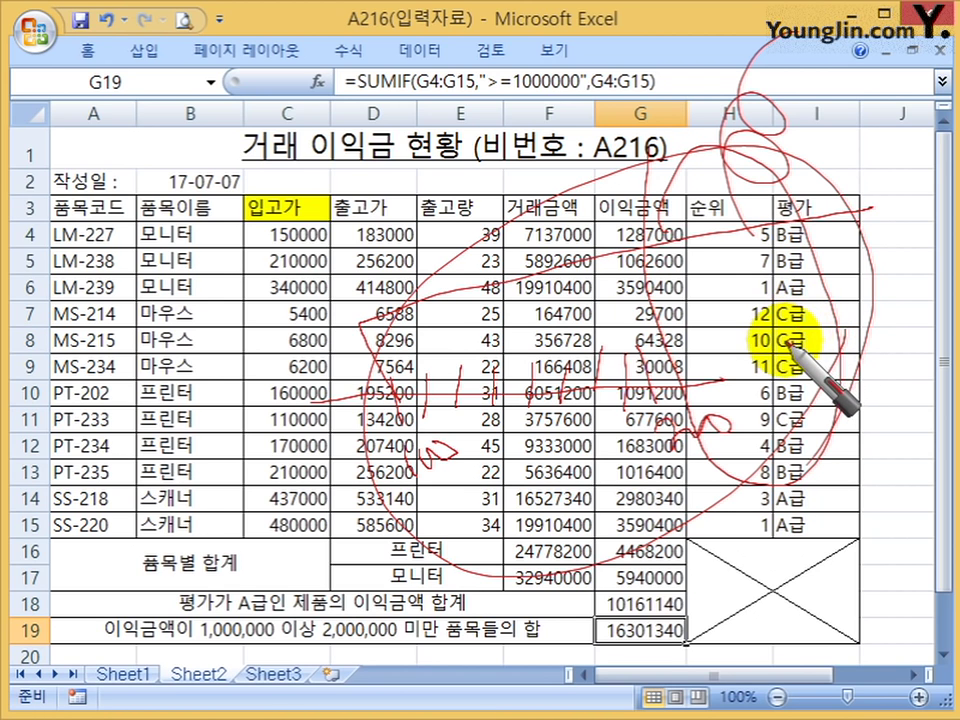
{"action": "key", "text": "Escape"}
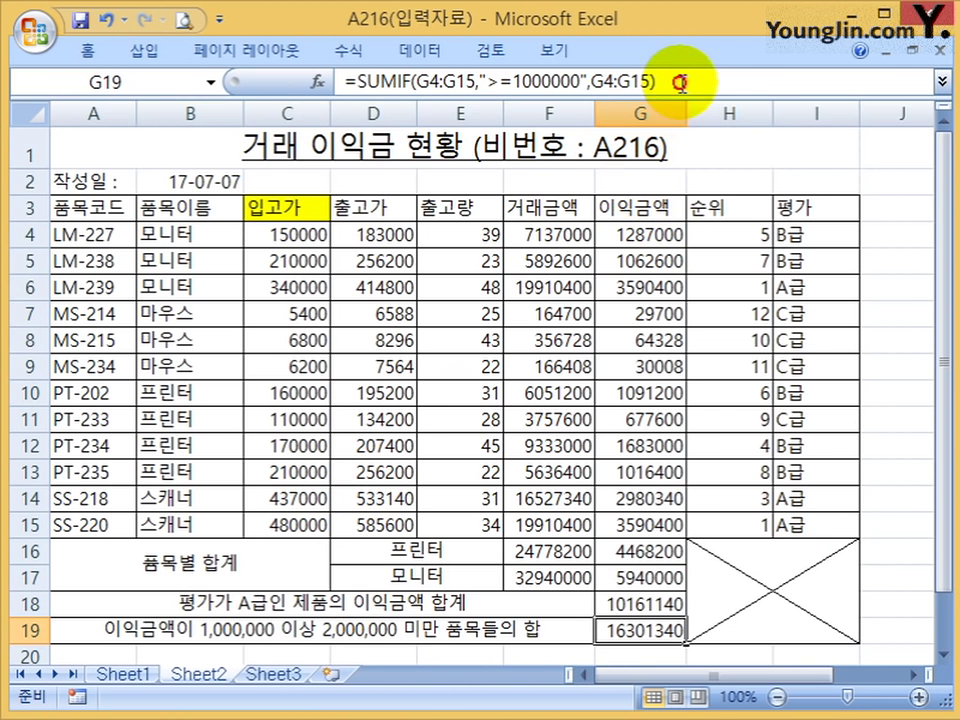
- Copy the SUMIF expression in G19 and append it to the same formula as a subtracted second term
{"action": "left_click", "coordinate": [679, 82]}
{"action": "left_click_drag", "start_coordinate": [724, 79], "coordinate": [348, 80]}
{"action": "key", "text": "ctrl+c"}
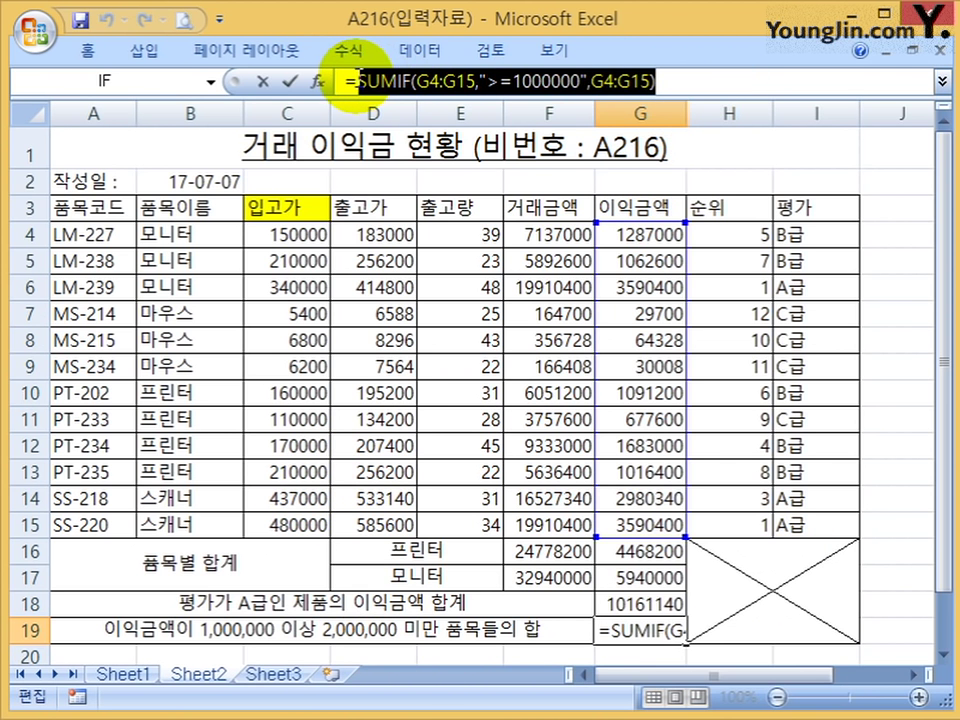
{"action": "left_click", "coordinate": [700, 80]}
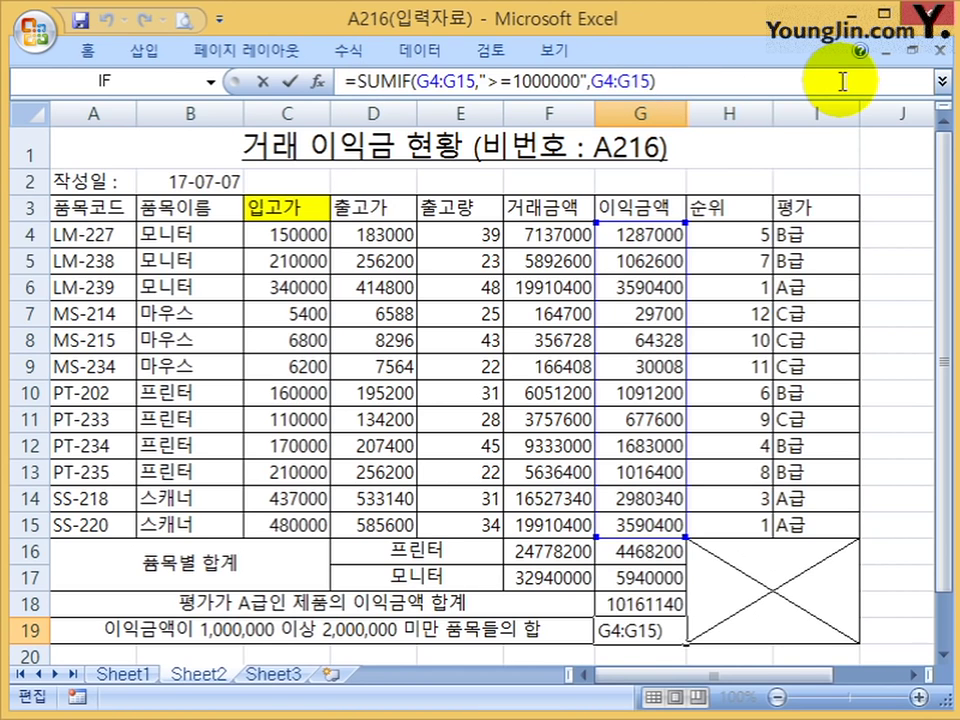
{"action": "key", "text": "ctrl+v"}
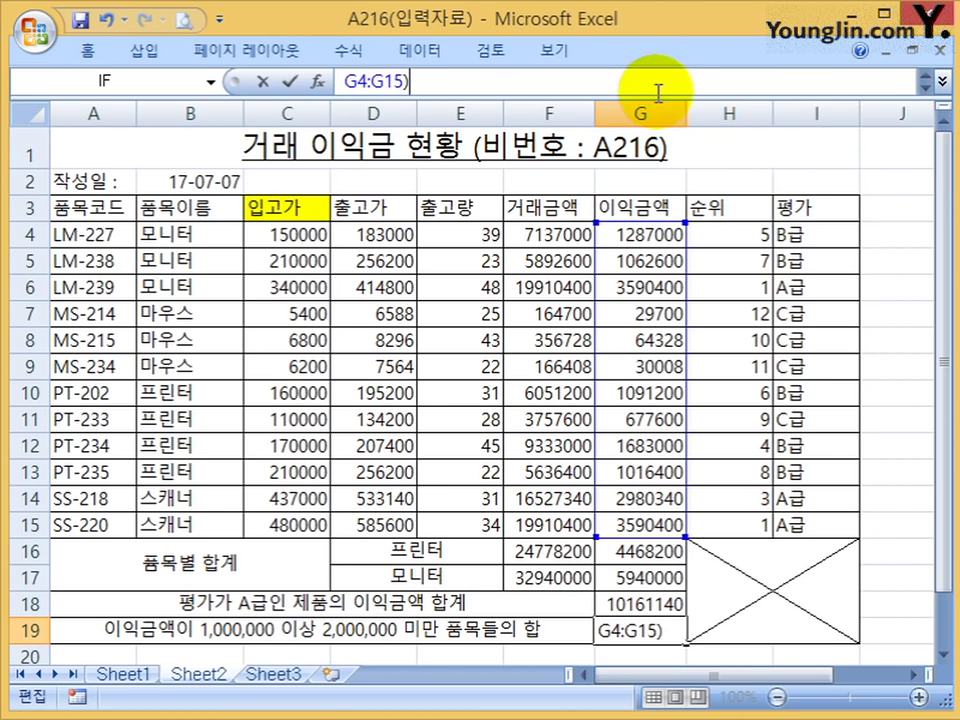
- Change the criterion of the second SUMIF in G19 to ">=2000000" and confirm the formula
{"action": "left_click", "coordinate": [940, 81]}
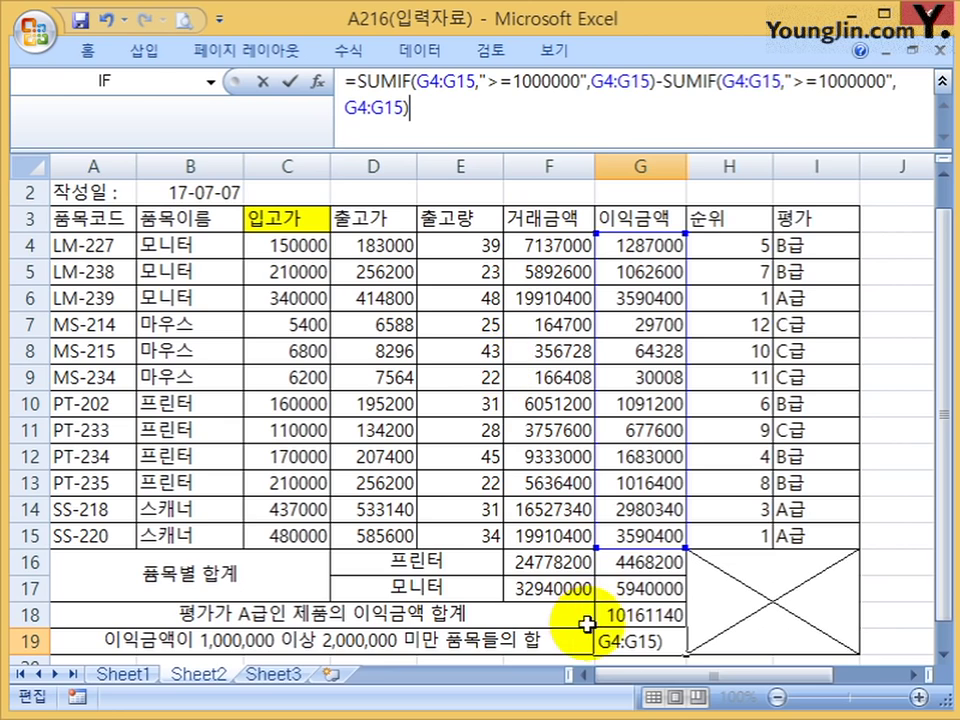
{"action": "left_click", "coordinate": [822, 83]}
{"action": "type", "text": "2"}
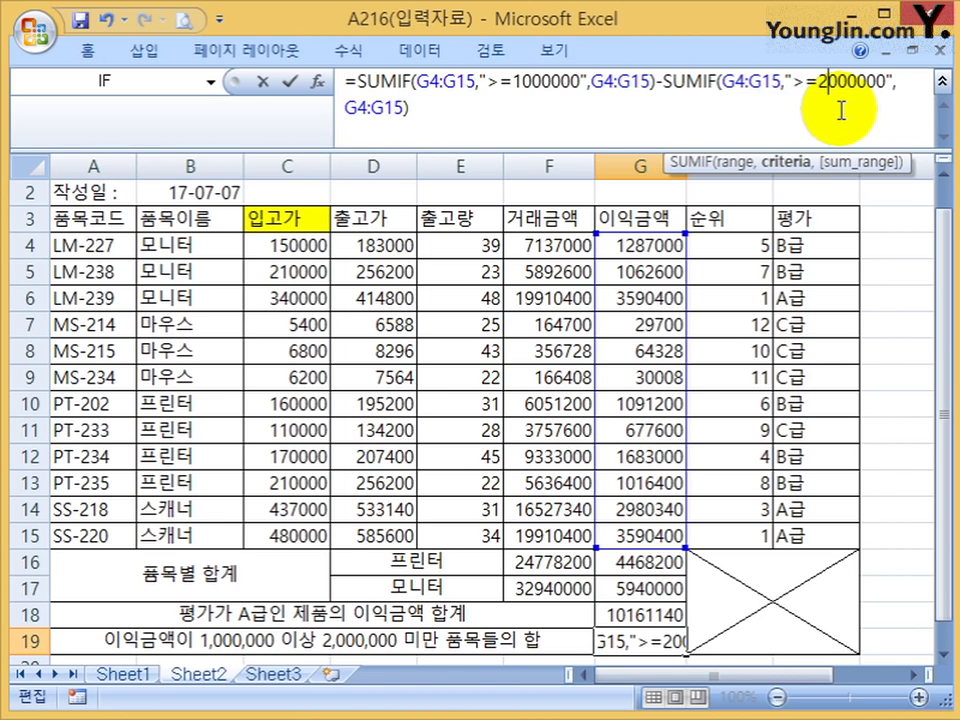
{"action": "key", "text": "Return"}
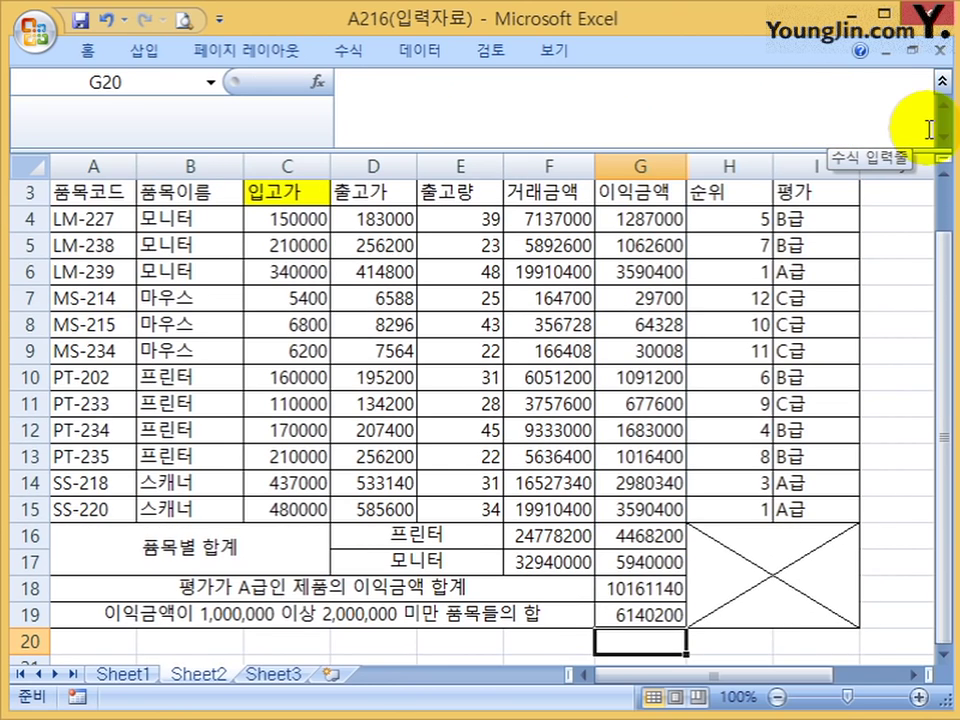
- Start a SUMIFS function in G20 and open its arguments dialog, keeping the profit column uncovered
{"action": "type", "text": "=s"}
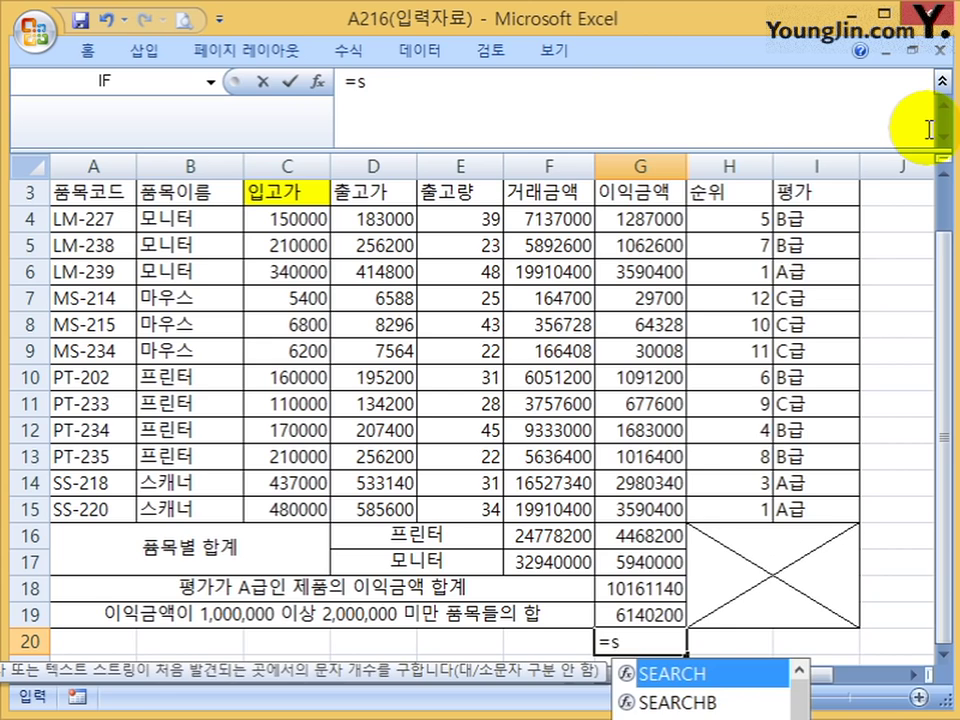
{"action": "type", "text": "umi"}
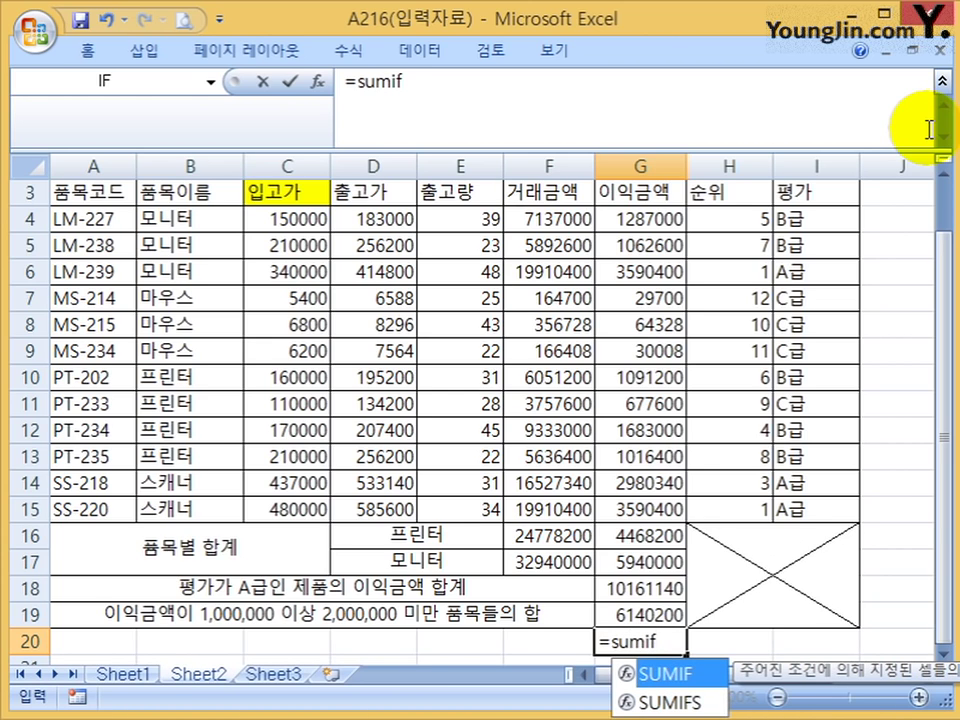
{"action": "type", "text": "f"}
{"action": "key", "text": "Down"}
{"action": "key", "text": "Tab"}
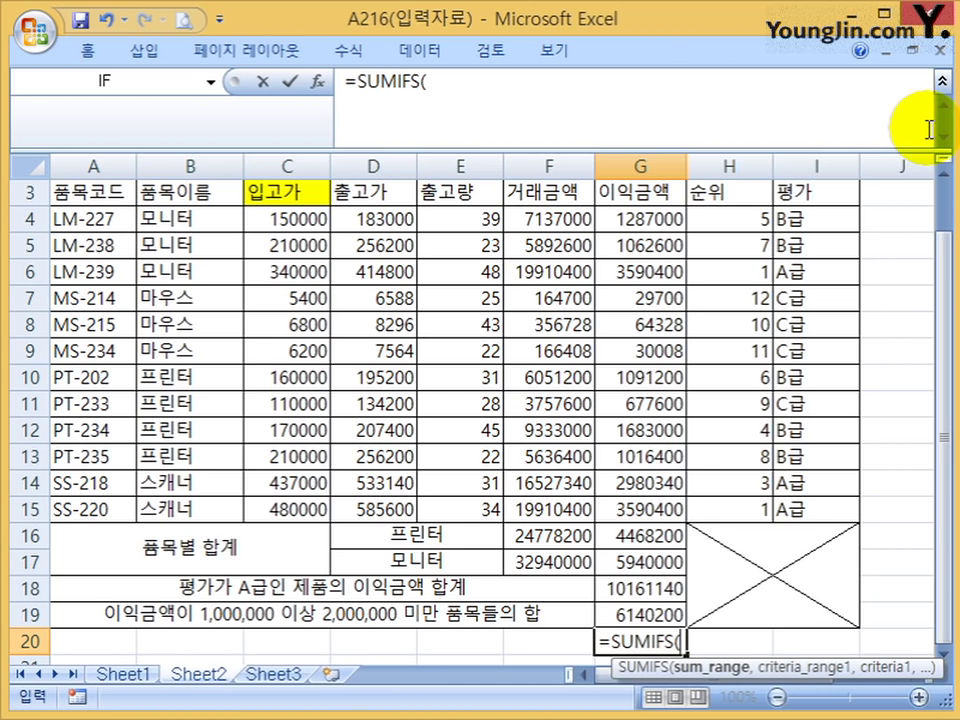
{"action": "left_click", "coordinate": [942, 80]}
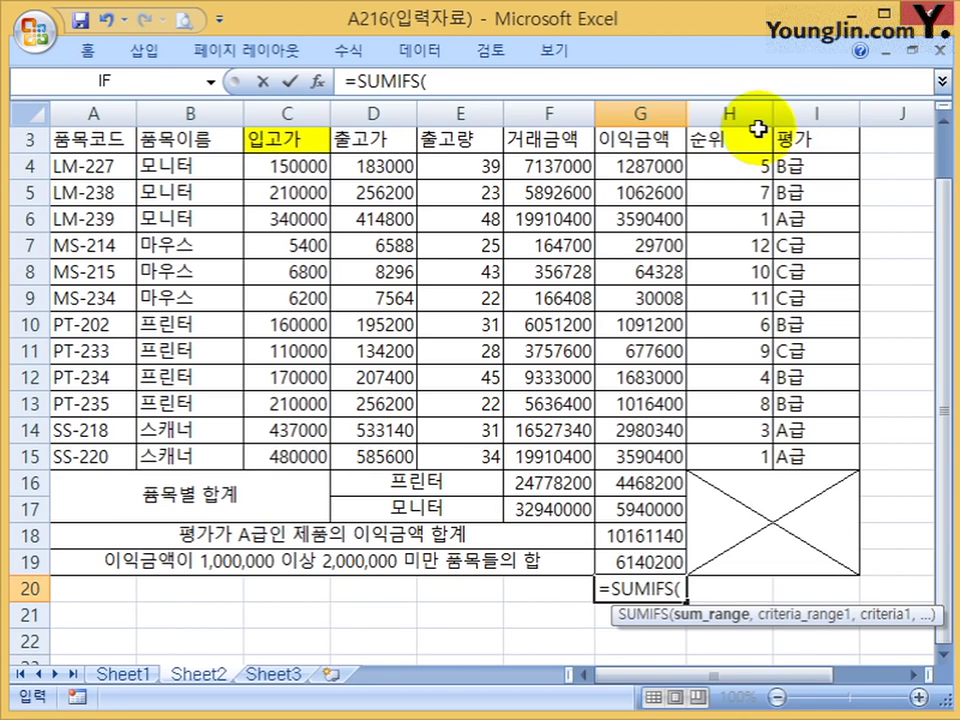
{"action": "left_click", "coordinate": [318, 81]}
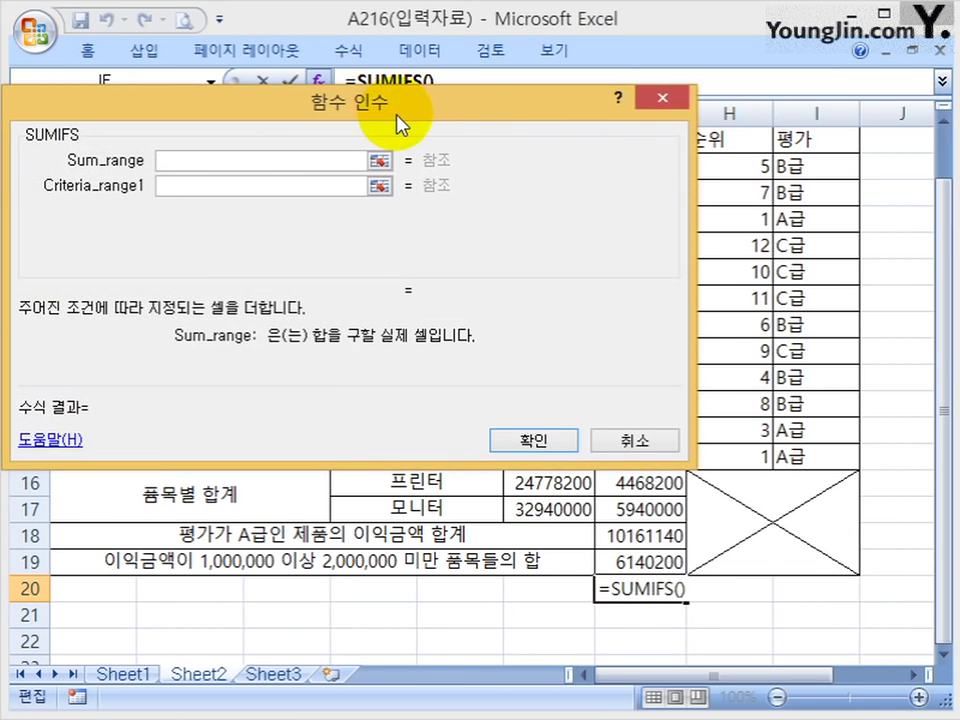
{"action": "left_click_drag", "start_coordinate": [398, 124], "coordinate": [872, 476]}
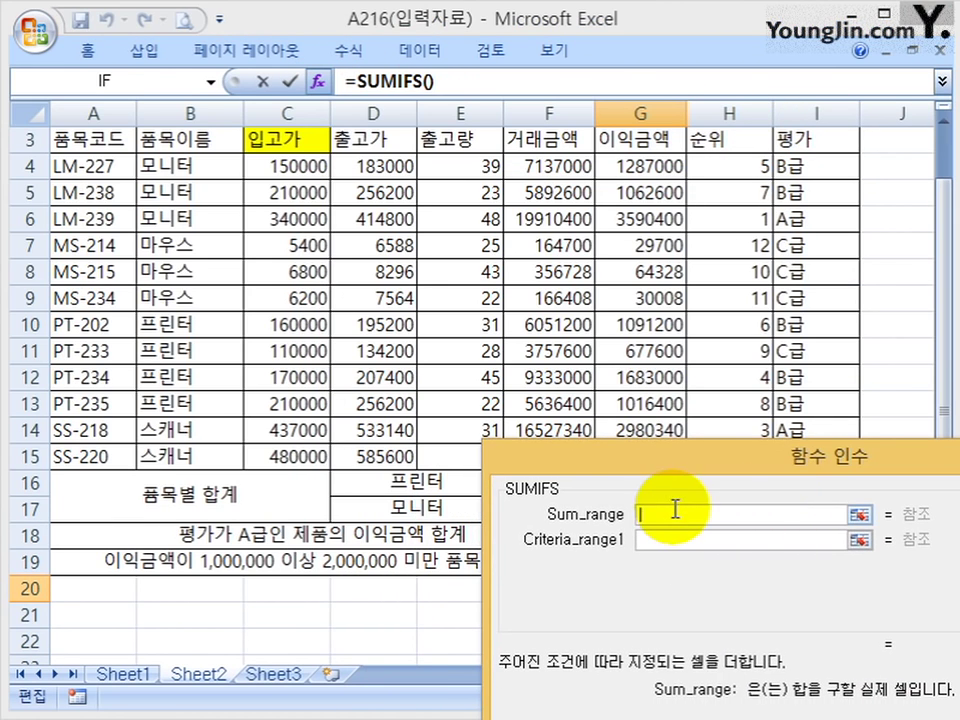
{"action": "left_click_drag", "start_coordinate": [669, 463], "coordinate": [793, 546]}
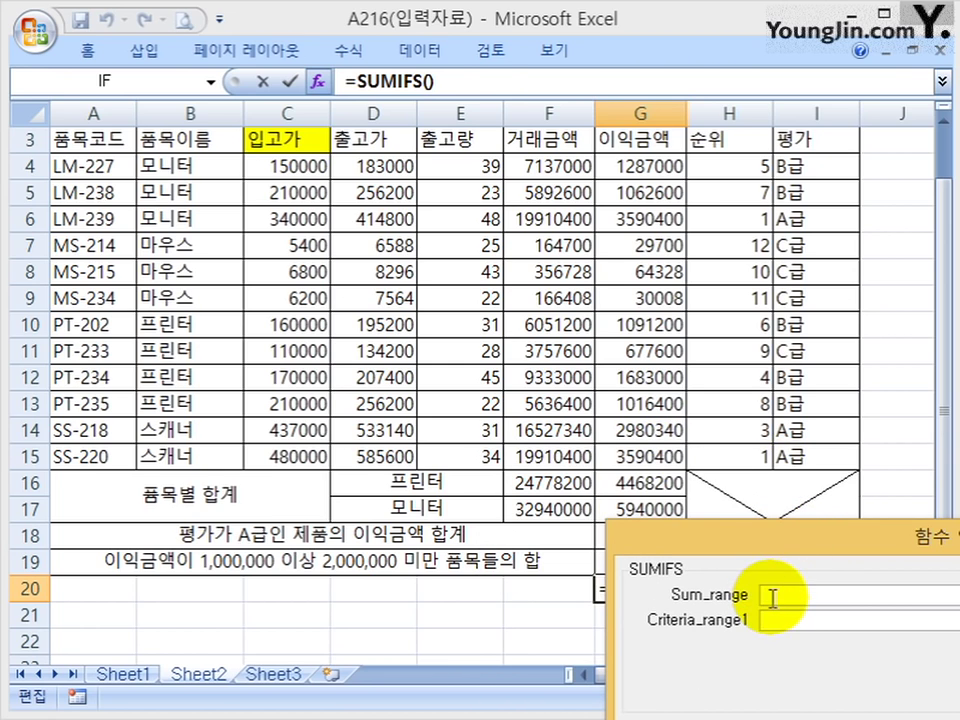
- Set the G20 SUMIFS's Sum_range to G4:G15, Criteria_range1 to G4:G15 and Criteria1 to >=1000000
{"action": "left_click_drag", "start_coordinate": [634, 455], "coordinate": [640, 160]}
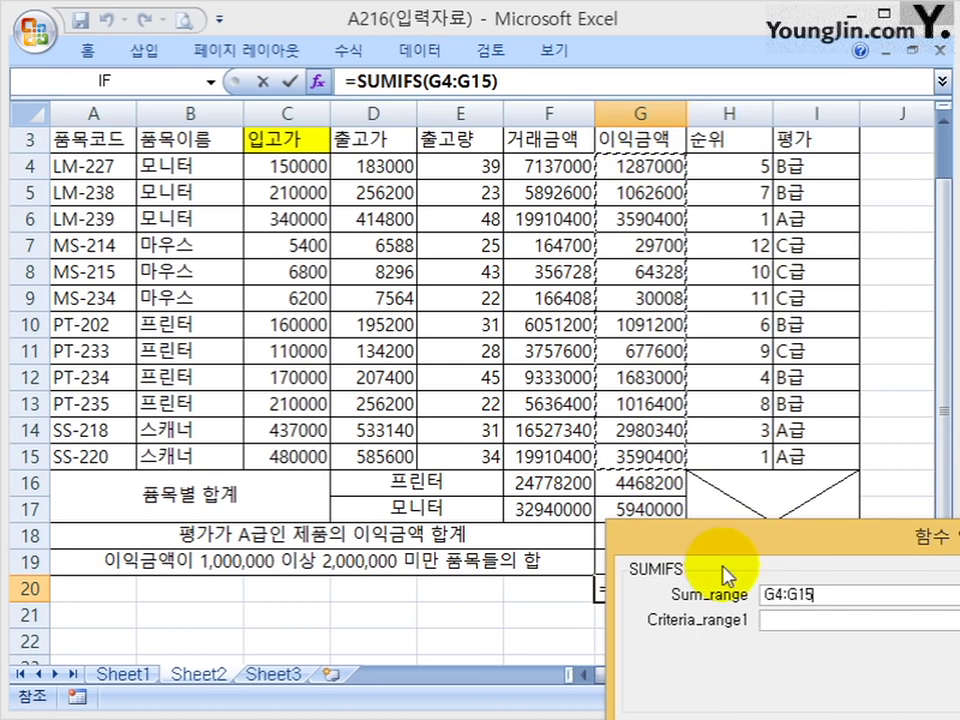
{"action": "left_click", "coordinate": [800, 618]}
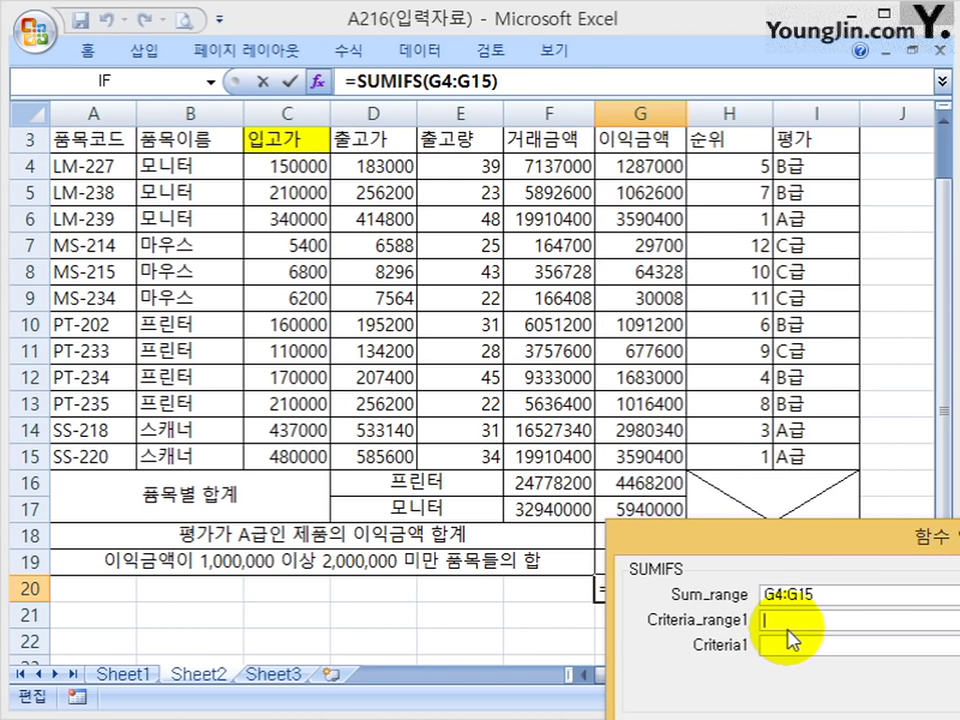
{"action": "left_click_drag", "start_coordinate": [639, 159], "coordinate": [640, 465]}
{"action": "left_click", "coordinate": [790, 645]}
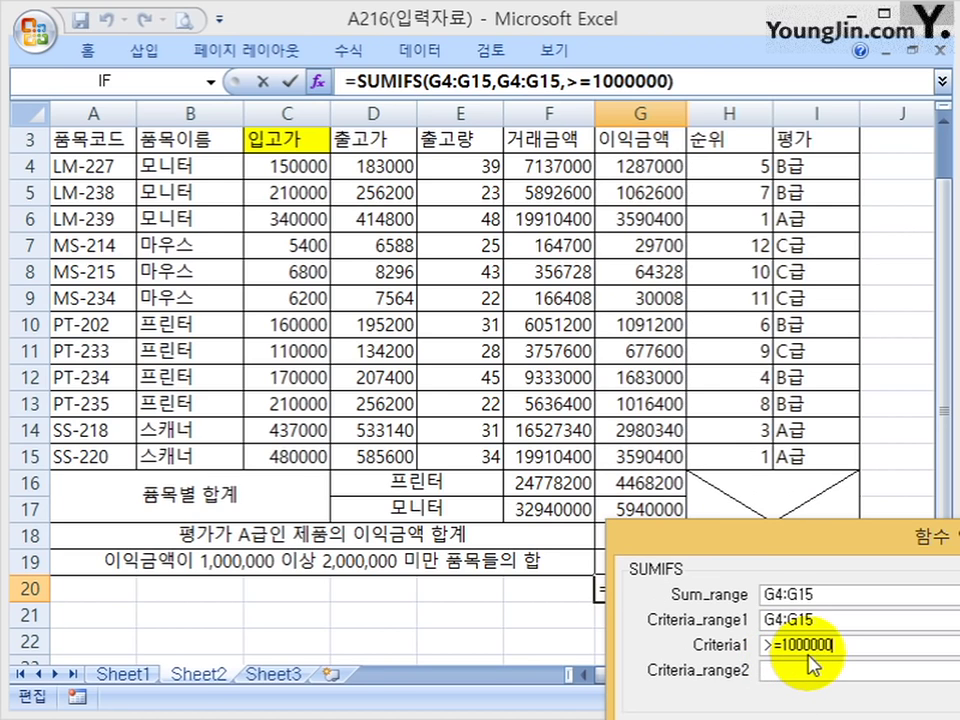
{"action": "type", "text": ">=1000000"}
- Set the G20 SUMIFS's Criteria_range2 to G4:G15 and Criteria2 to "<2000000", and confirm the function
{"action": "left_click", "coordinate": [812, 668]}
{"action": "left_click_drag", "start_coordinate": [680, 166], "coordinate": [643, 454]}
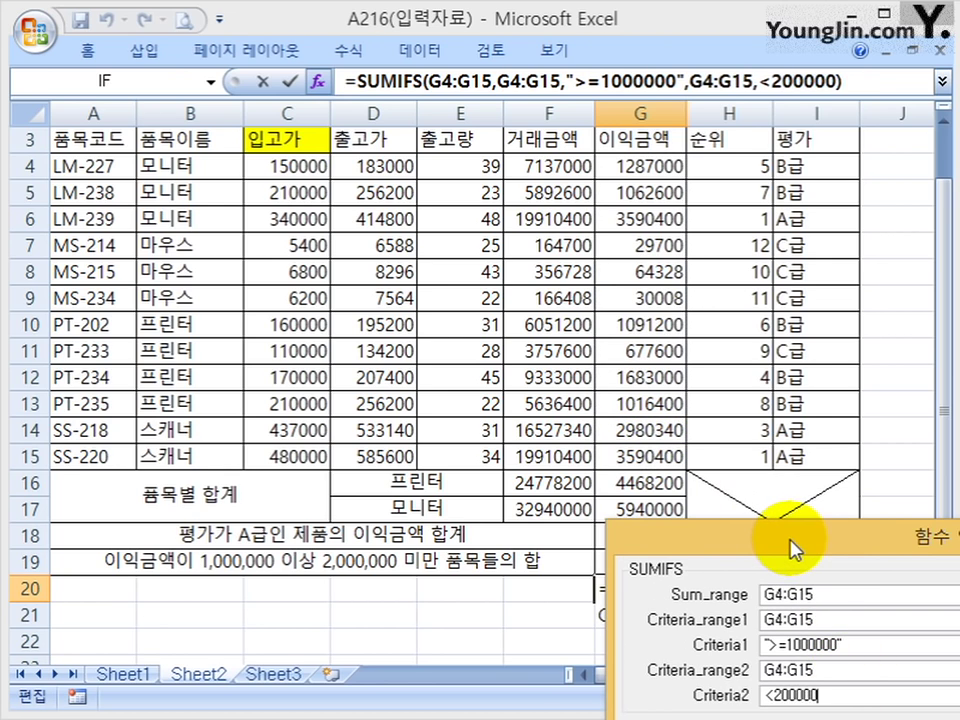
{"action": "key", "text": "Tab"}
{"action": "left_click_drag", "start_coordinate": [806, 549], "coordinate": [226, 88]}
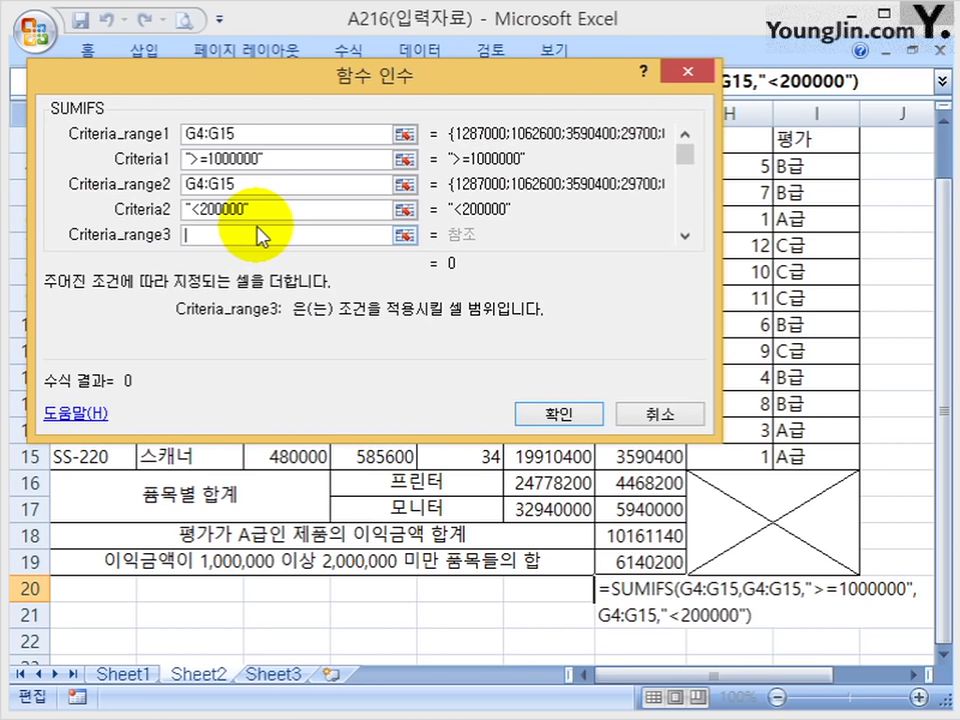
{"action": "left_click", "coordinate": [258, 209]}
{"action": "left_click_drag", "start_coordinate": [197, 209], "coordinate": [248, 212]}
{"action": "type", "text": "2"}
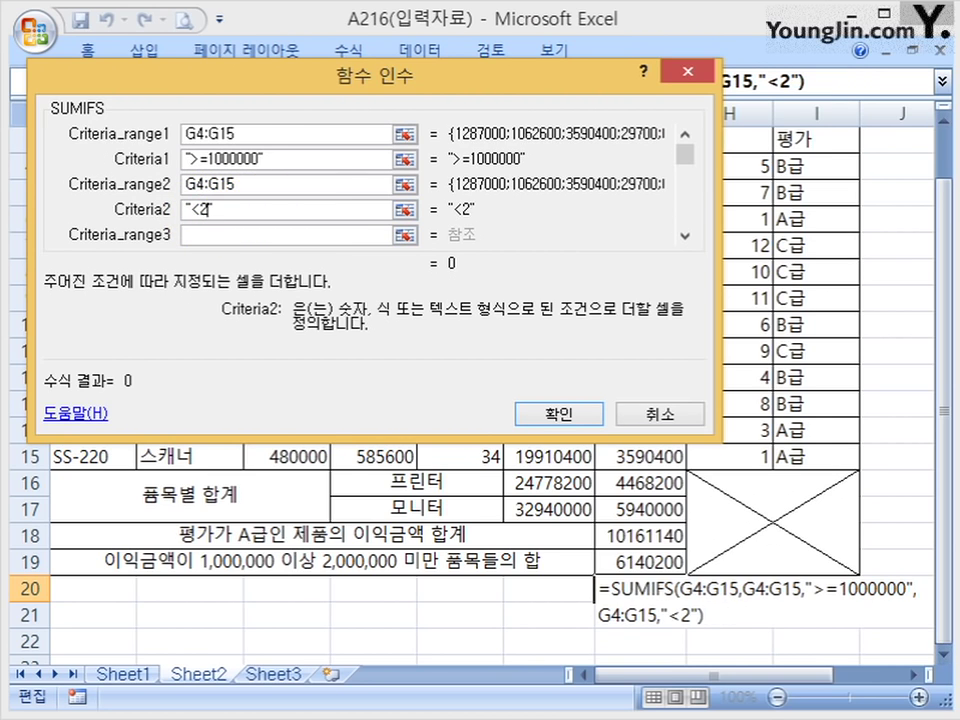
{"action": "type", "text": "000000"}
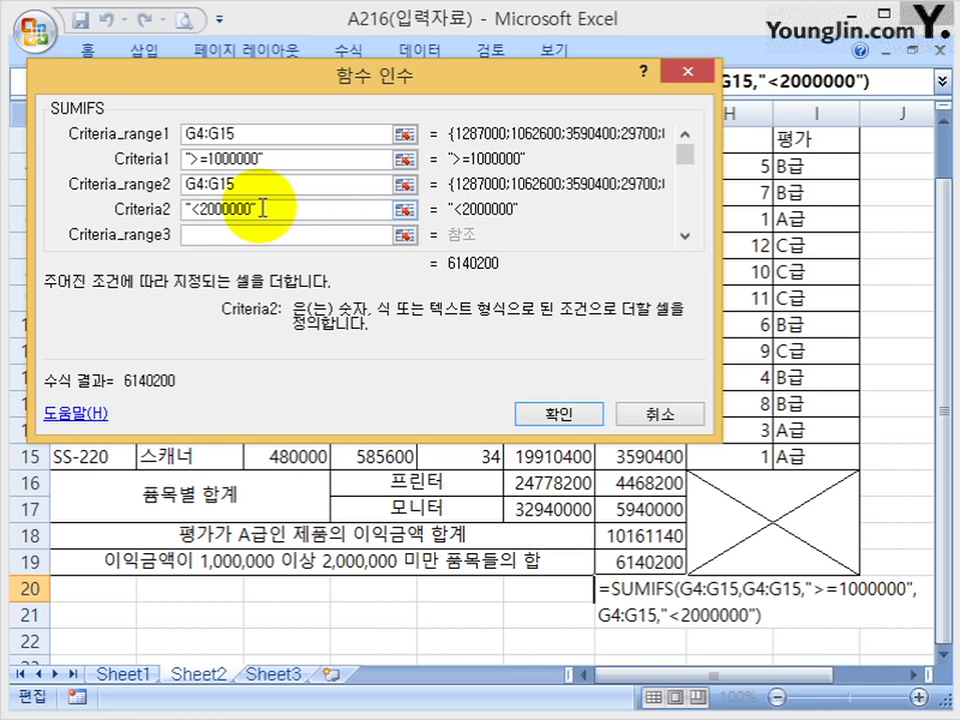
{"action": "left_click", "coordinate": [270, 157]}
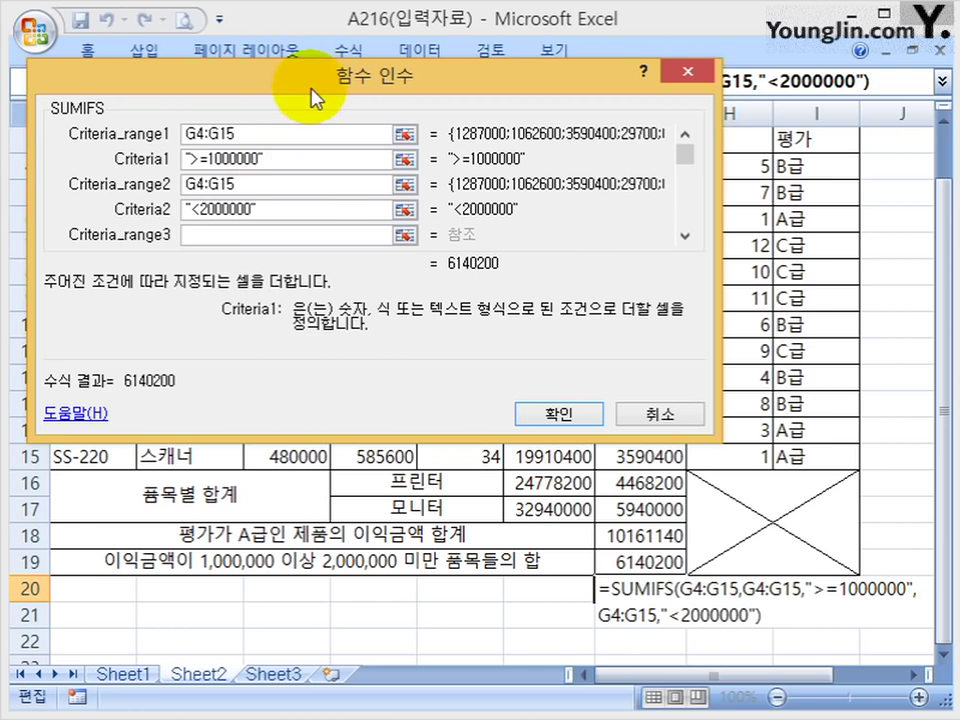
{"action": "left_click_drag", "start_coordinate": [317, 94], "coordinate": [415, 289]}
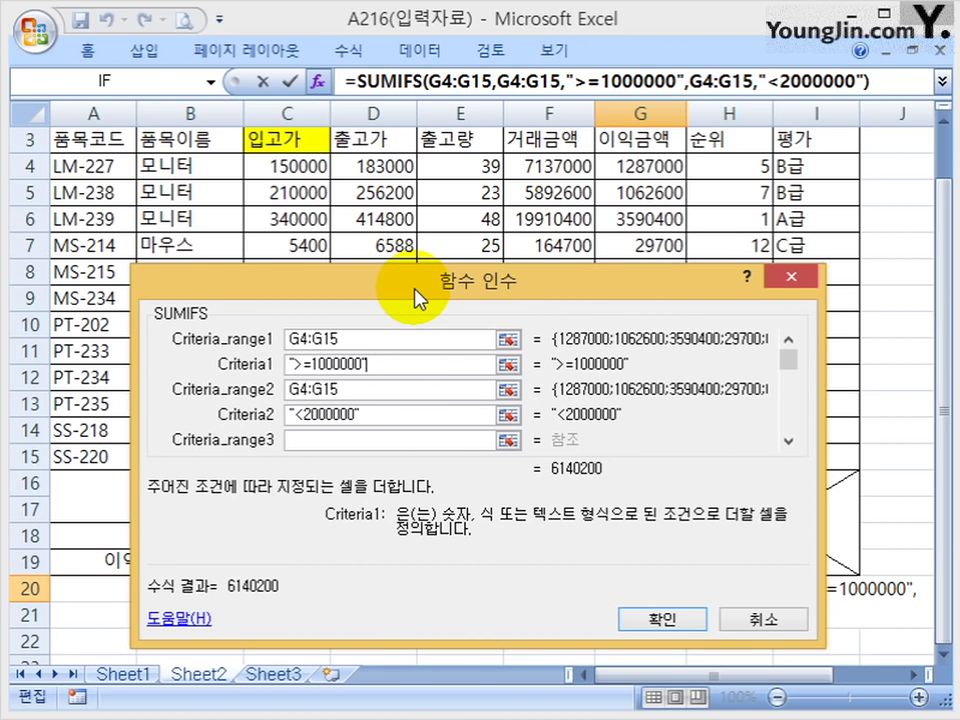
{"action": "left_click", "coordinate": [648, 615]}
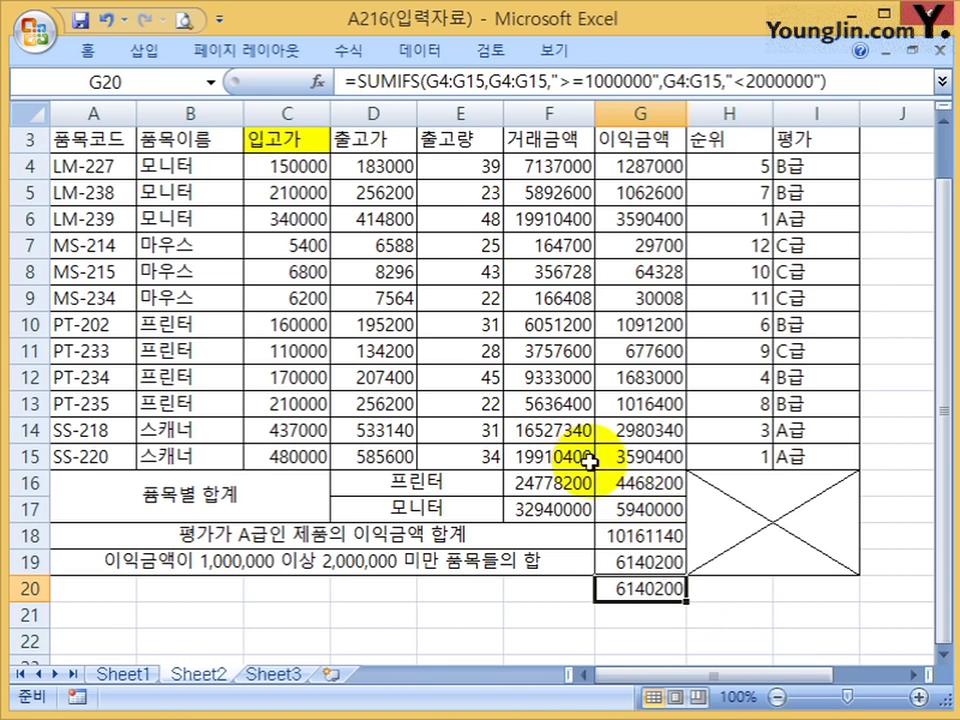
- Merge and center the cells A20:I20 below the summary rows
{"action": "left_click", "coordinate": [645, 561]}
{"action": "left_click", "coordinate": [645, 588]}
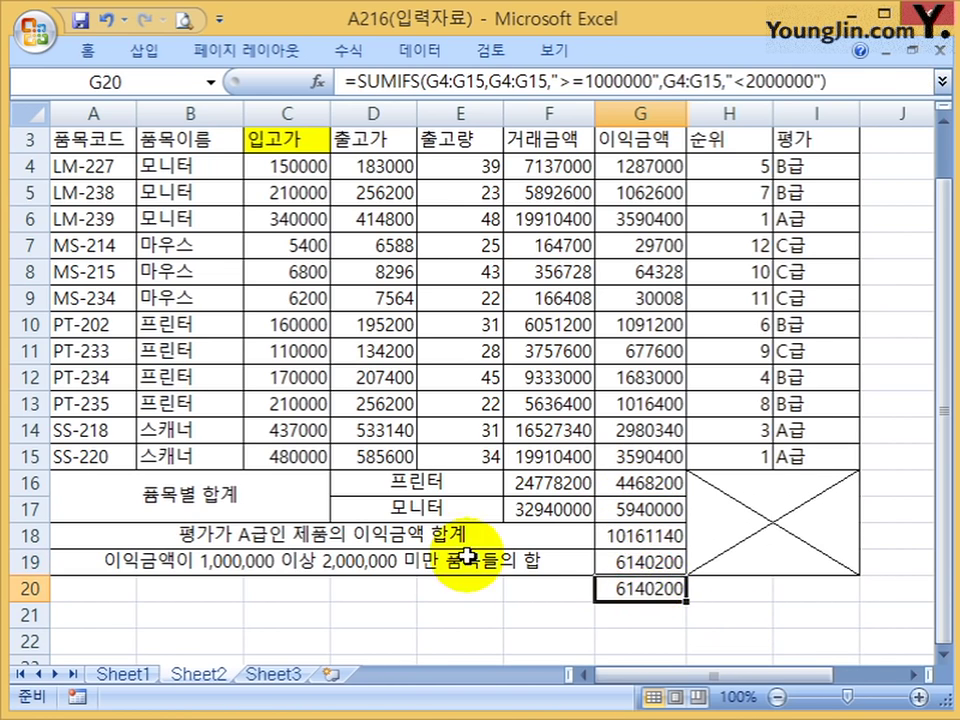
{"action": "left_click_drag", "start_coordinate": [118, 583], "coordinate": [790, 597]}
{"action": "left_click", "coordinate": [86, 51]}
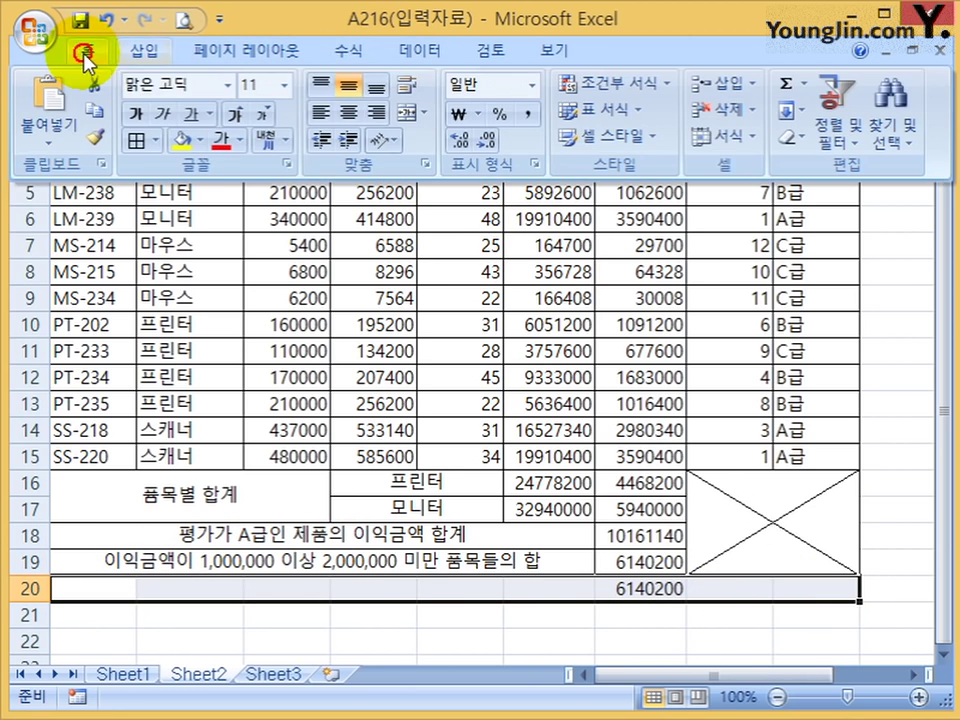
{"action": "left_click", "coordinate": [410, 111]}
- Copy the full text of the two-term SUMIF formula in G19 without changing the cell
{"action": "left_click", "coordinate": [640, 562]}
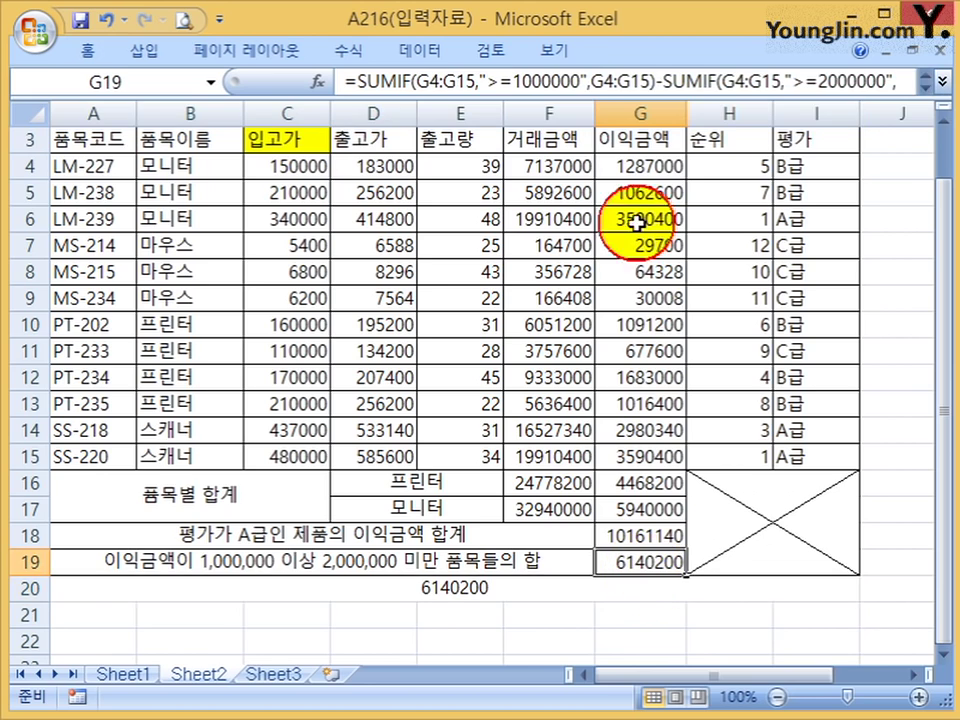
{"action": "left_click", "coordinate": [942, 81]}
{"action": "left_click_drag", "start_coordinate": [440, 108], "coordinate": [272, 30]}
{"action": "key", "text": "ctrl+c"}
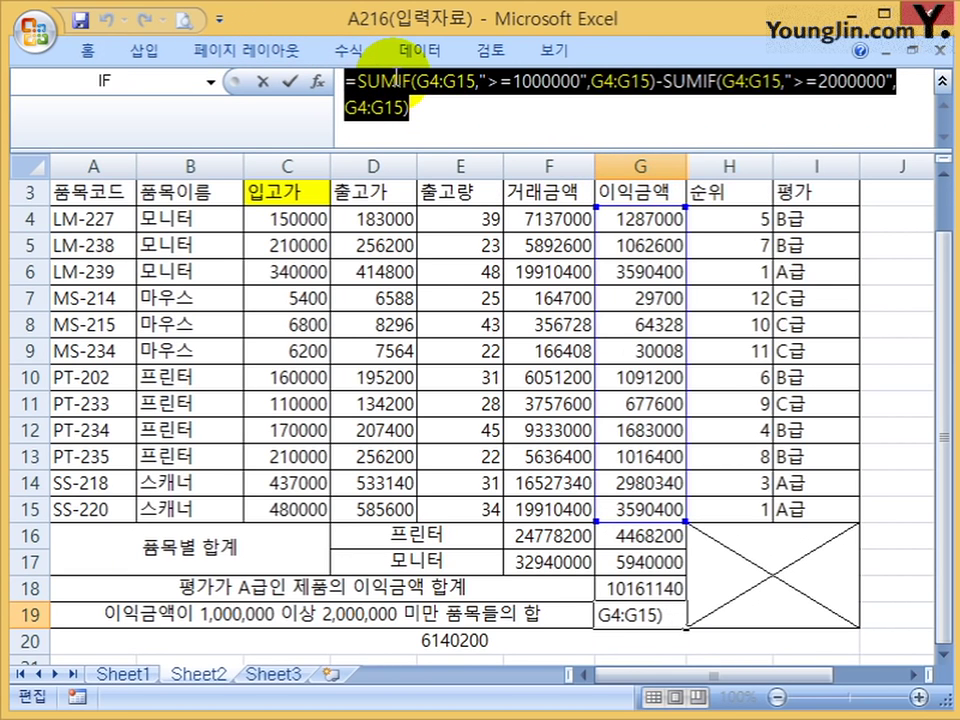
{"action": "key", "text": "Escape"}
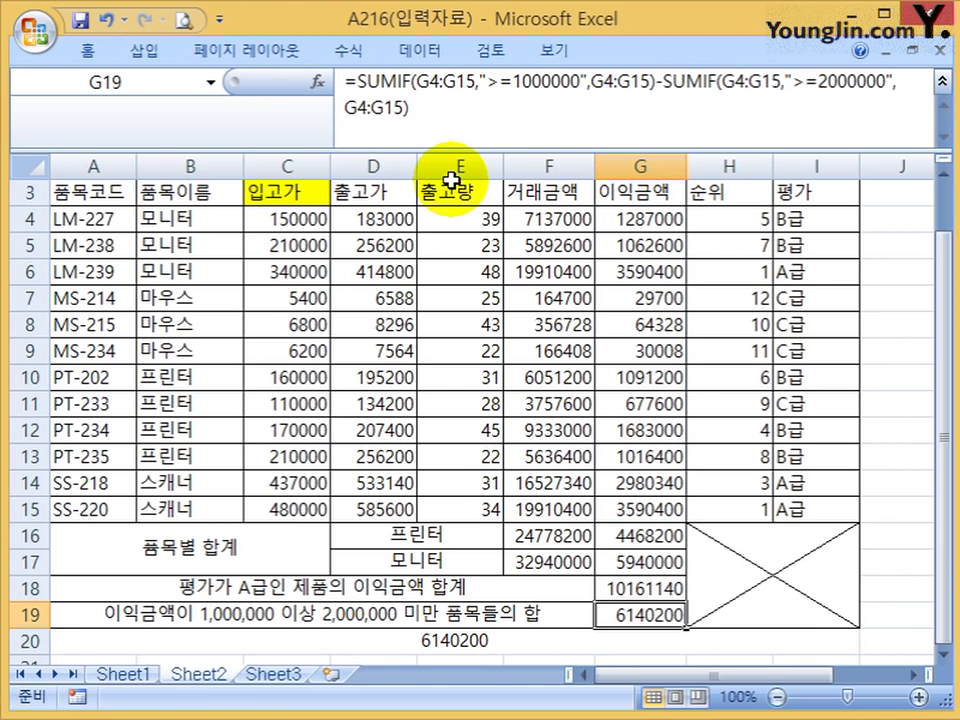
- Replace the content of the merged row 20 cell with the copied G19 formula, entered as text with a leading apostrophe
{"action": "left_click", "coordinate": [524, 648]}
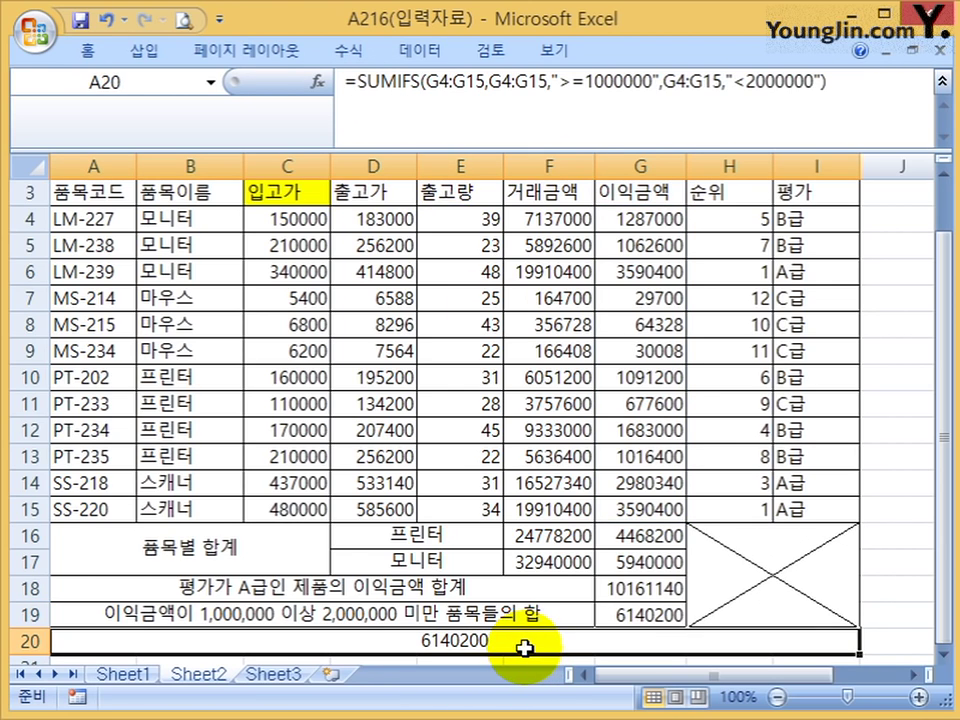
{"action": "type", "text": "'"}
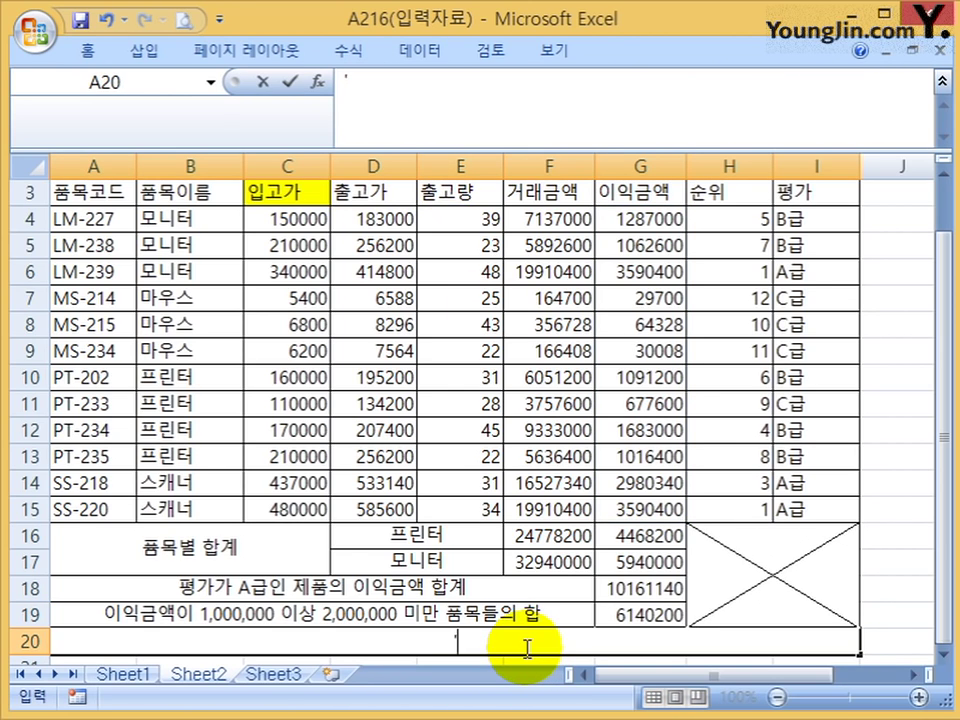
{"action": "key", "text": "ctrl+v"}
{"action": "key", "text": "Return"}
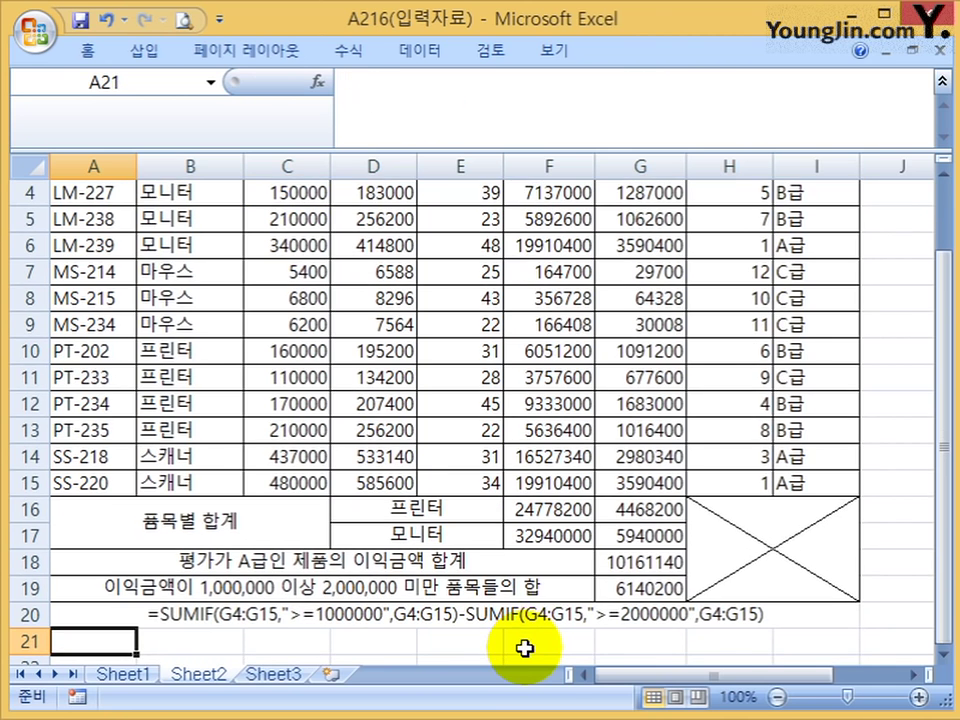
- Add borders to the merged row 20 cell containing the formula text
{"action": "scroll", "coordinate": [520, 588], "scroll_direction": "down", "scroll_amount": 1}
{"action": "left_click", "coordinate": [745, 535]}
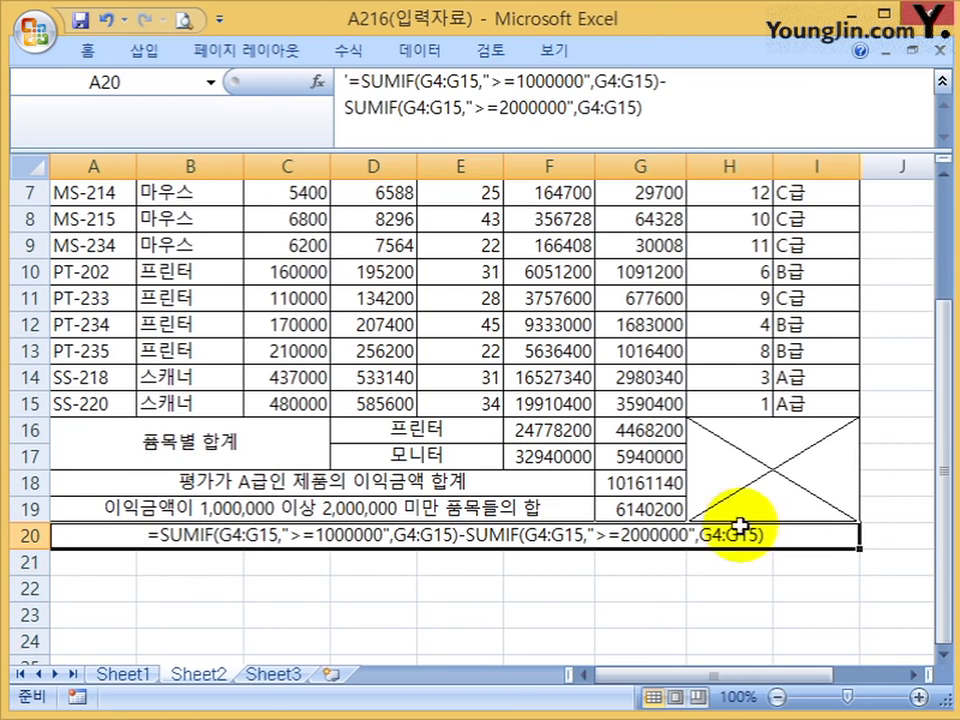
{"action": "left_click", "coordinate": [92, 50]}
{"action": "left_click", "coordinate": [606, 450]}
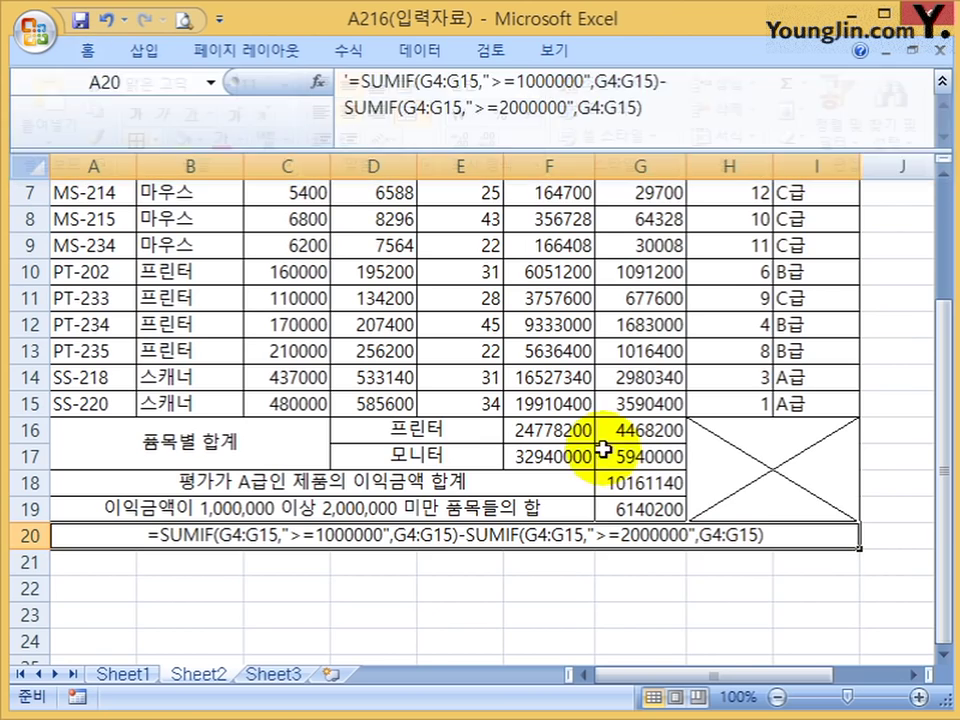
{"action": "left_click", "coordinate": [739, 624]}
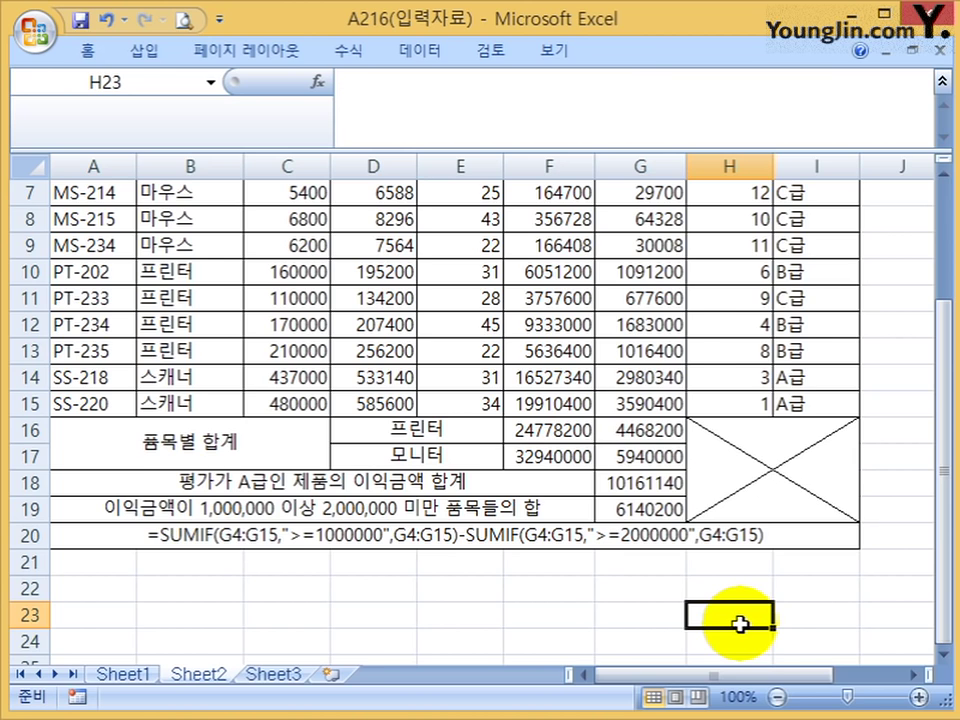
- Review the table from the formula text in row 20 up to the title, headers and the 입고가 data in C3:C15
{"action": "left_click", "coordinate": [942, 157]}
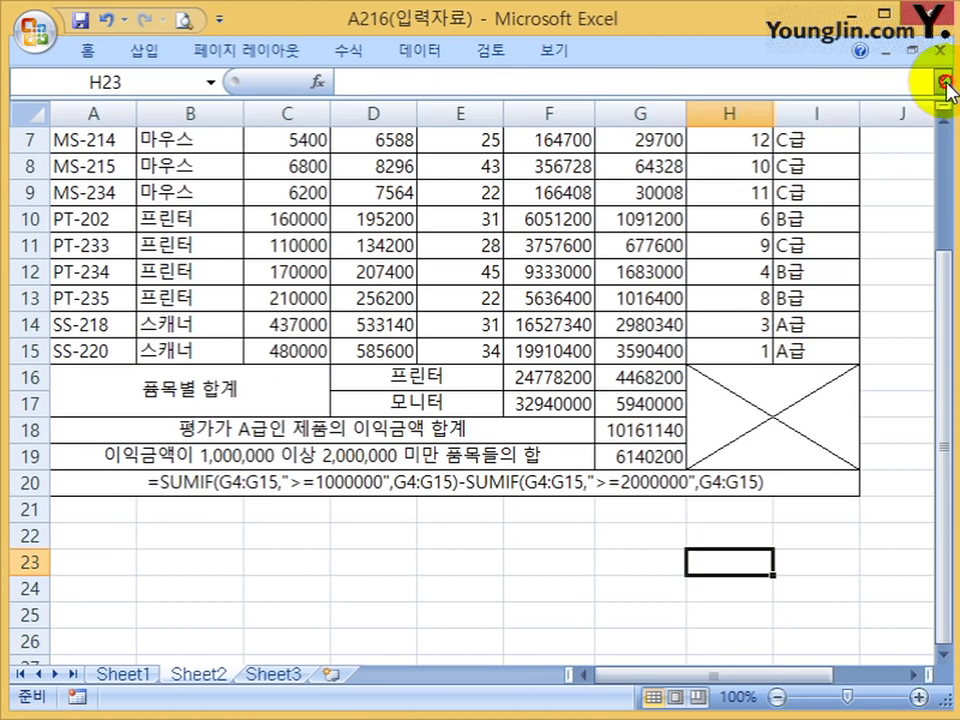
{"action": "left_click", "coordinate": [750, 488]}
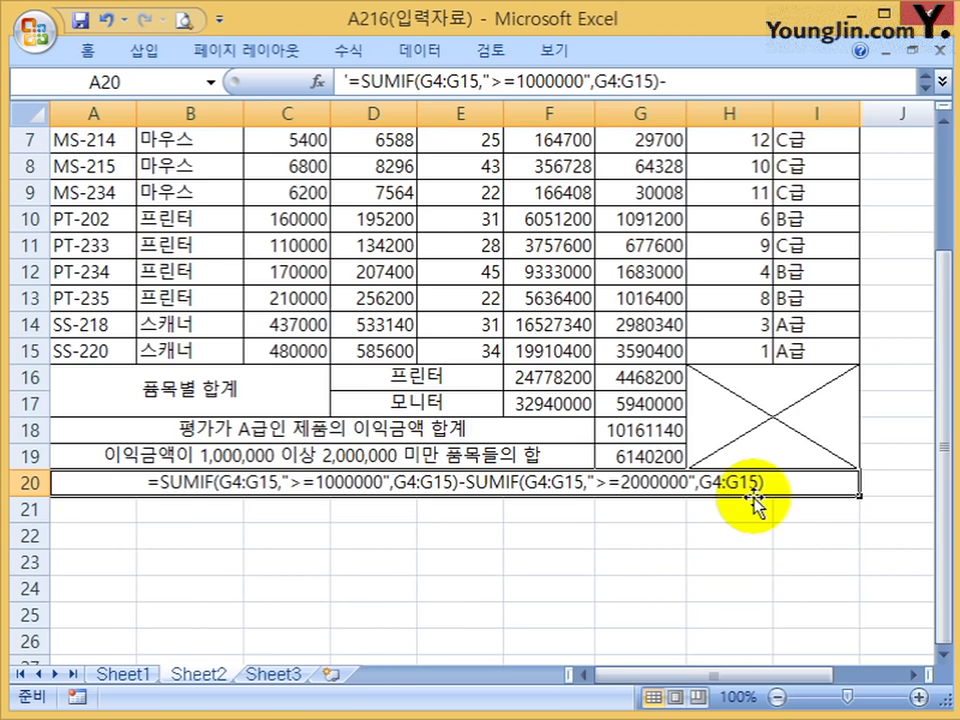
{"action": "scroll", "coordinate": [754, 503], "scroll_direction": "up", "scroll_amount": 2}
{"action": "scroll", "coordinate": [754, 497], "scroll_direction": "down", "scroll_amount": 4}
{"action": "scroll", "coordinate": [754, 497], "scroll_direction": "up", "scroll_amount": 4}
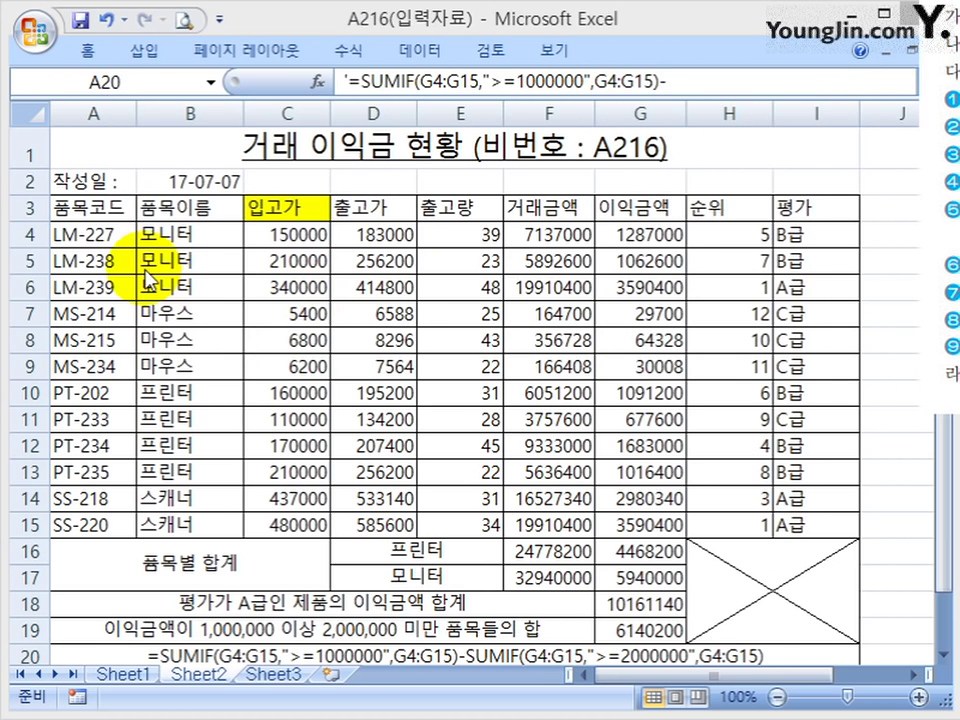
{"action": "left_click", "coordinate": [78, 209]}
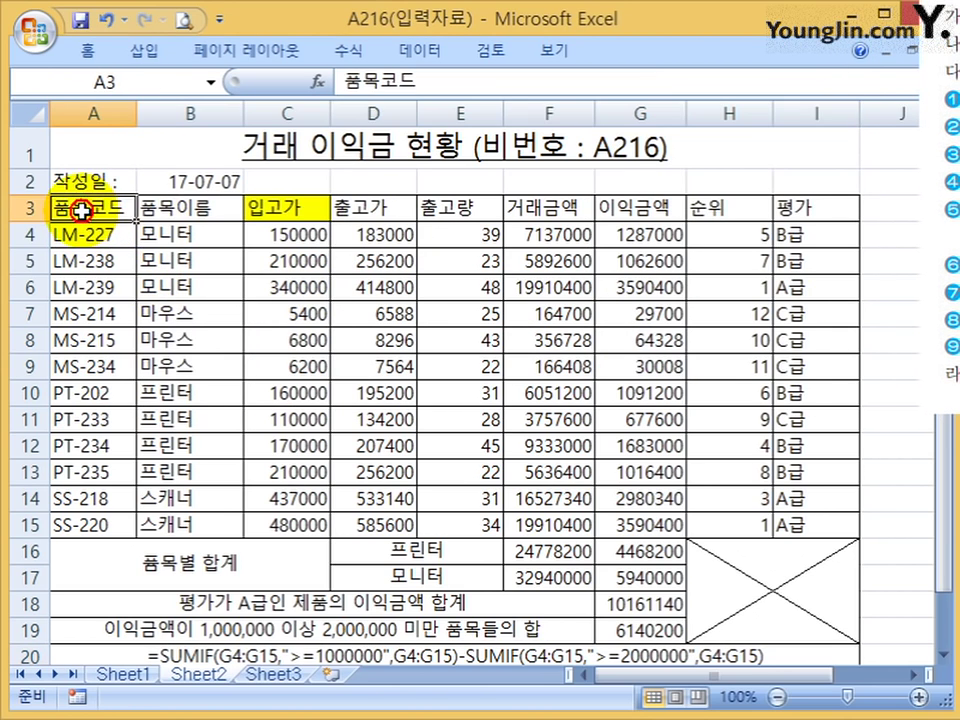
{"action": "left_click", "coordinate": [300, 113]}
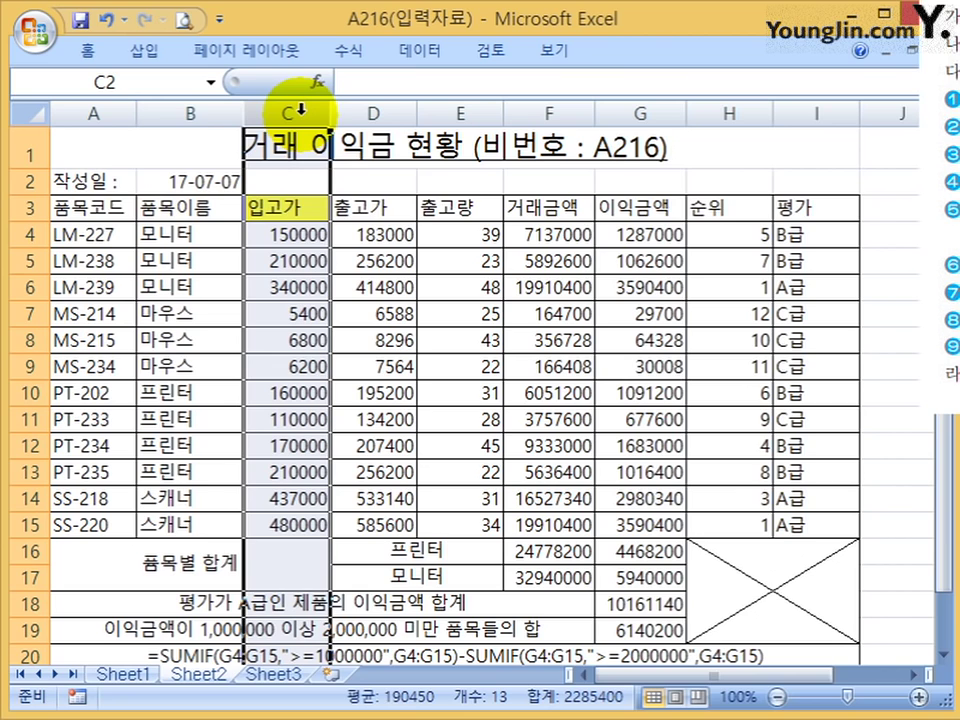
{"action": "left_click", "coordinate": [366, 313]}
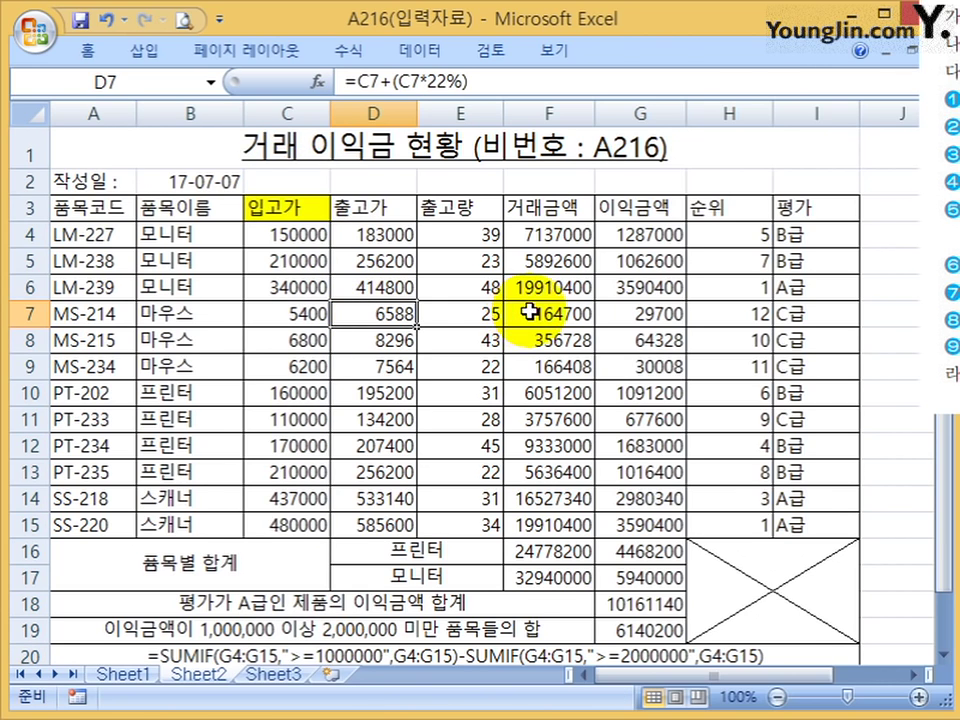
{"action": "left_click_drag", "start_coordinate": [283, 208], "coordinate": [272, 521]}
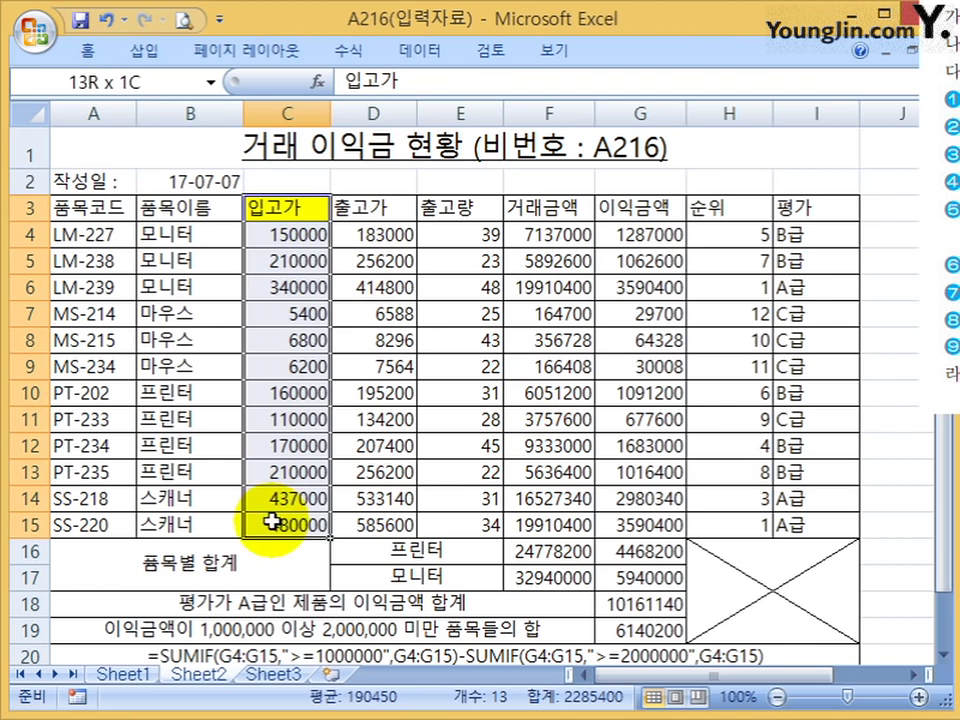
{"action": "left_click", "coordinate": [857, 206]}
{"action": "left_click_drag", "start_coordinate": [866, 206], "coordinate": [879, 512]}
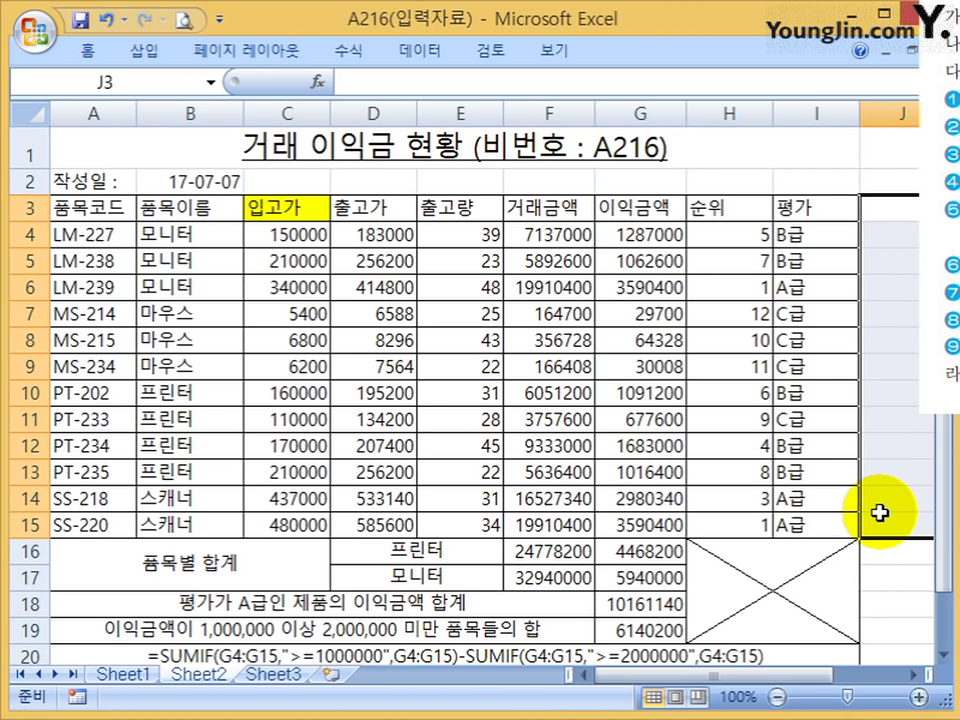
{"action": "left_click_drag", "start_coordinate": [79, 210], "coordinate": [790, 524]}
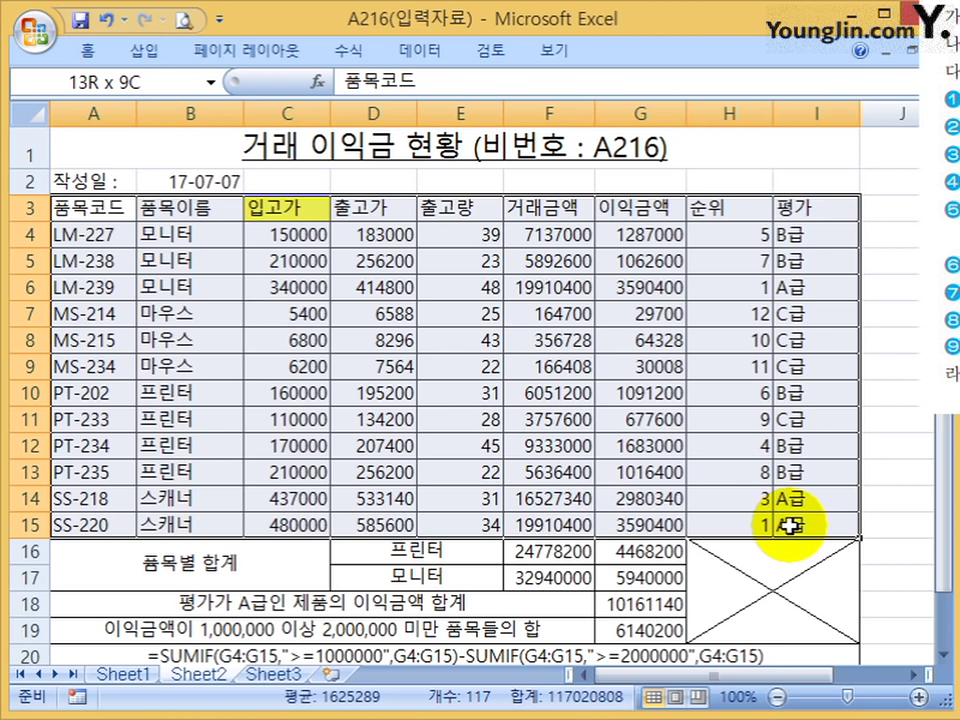
{"action": "left_click_drag", "start_coordinate": [790, 524], "coordinate": [870, 519]}
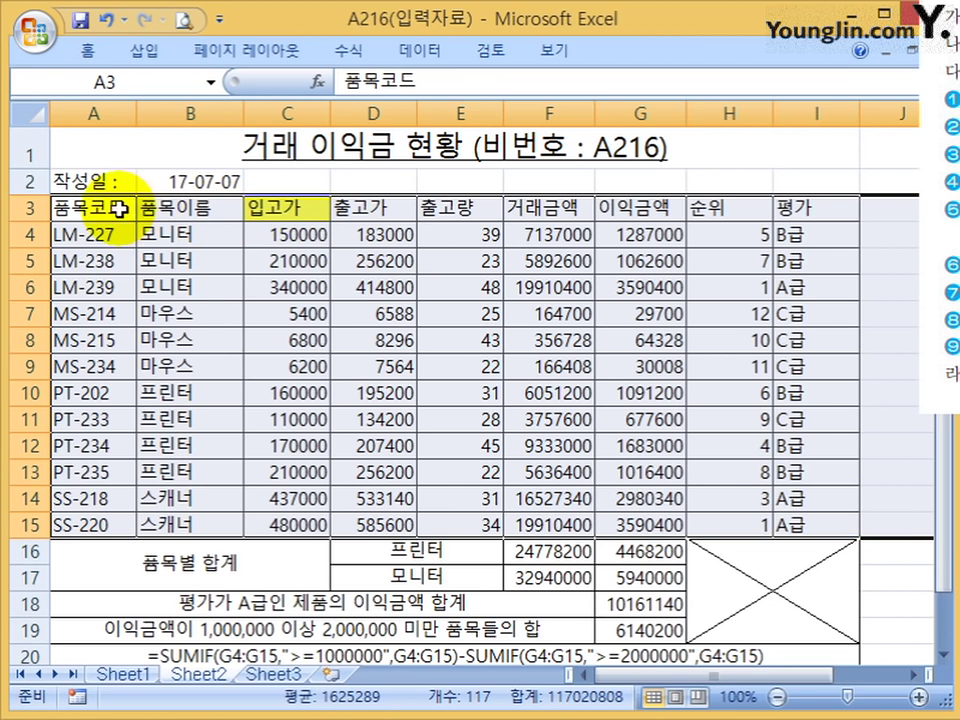
- Start a sort of the item table A3:I15 with 평가 in ascending order as the first key
{"action": "left_click_drag", "start_coordinate": [124, 208], "coordinate": [819, 524]}
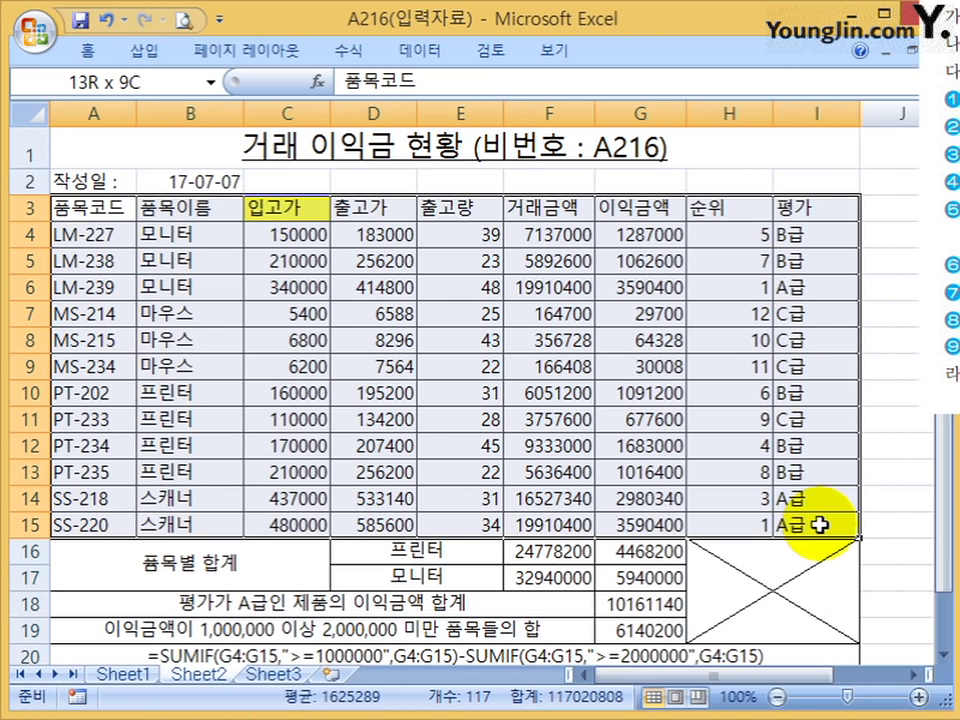
{"action": "left_click", "coordinate": [420, 50]}
{"action": "left_click", "coordinate": [335, 108]}
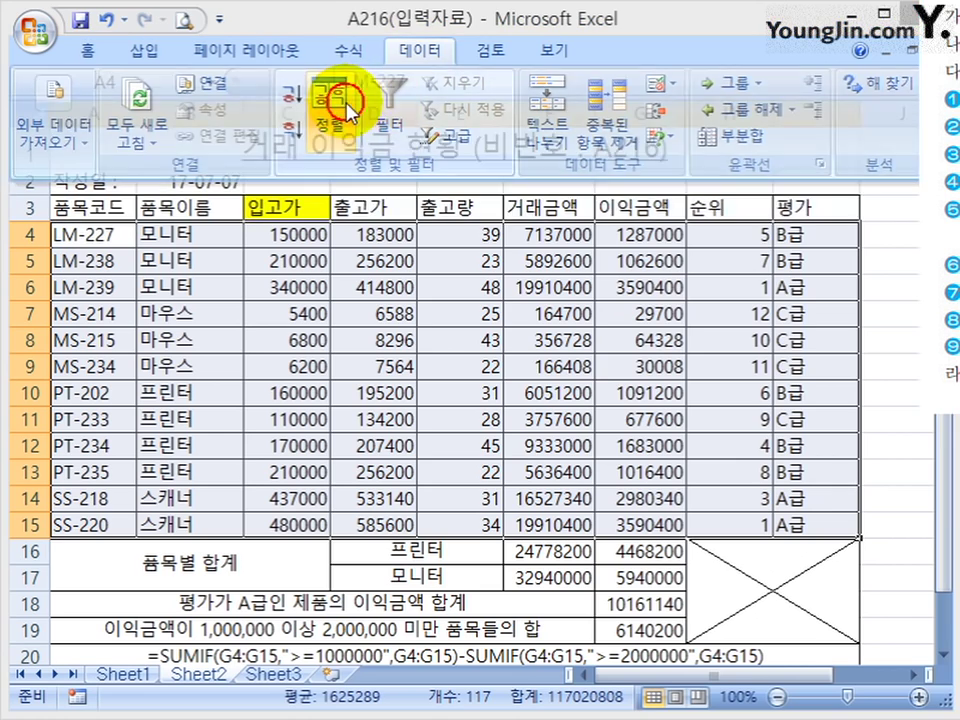
{"action": "left_click_drag", "start_coordinate": [632, 150], "coordinate": [369, 80]}
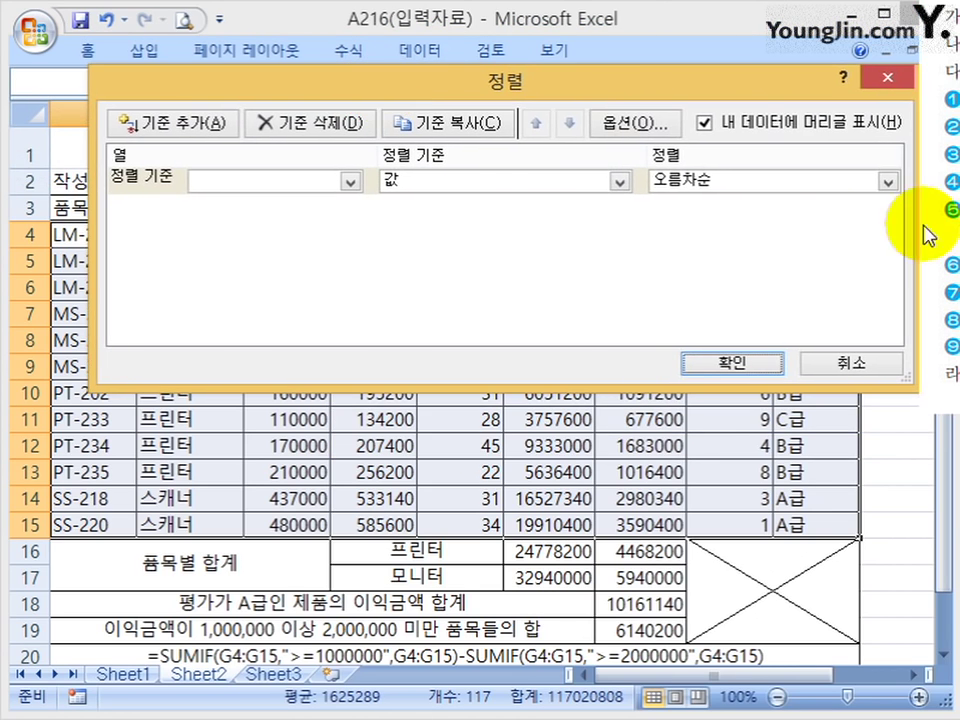
{"action": "left_click_drag", "start_coordinate": [928, 236], "coordinate": [757, 218]}
{"action": "left_click", "coordinate": [274, 178]}
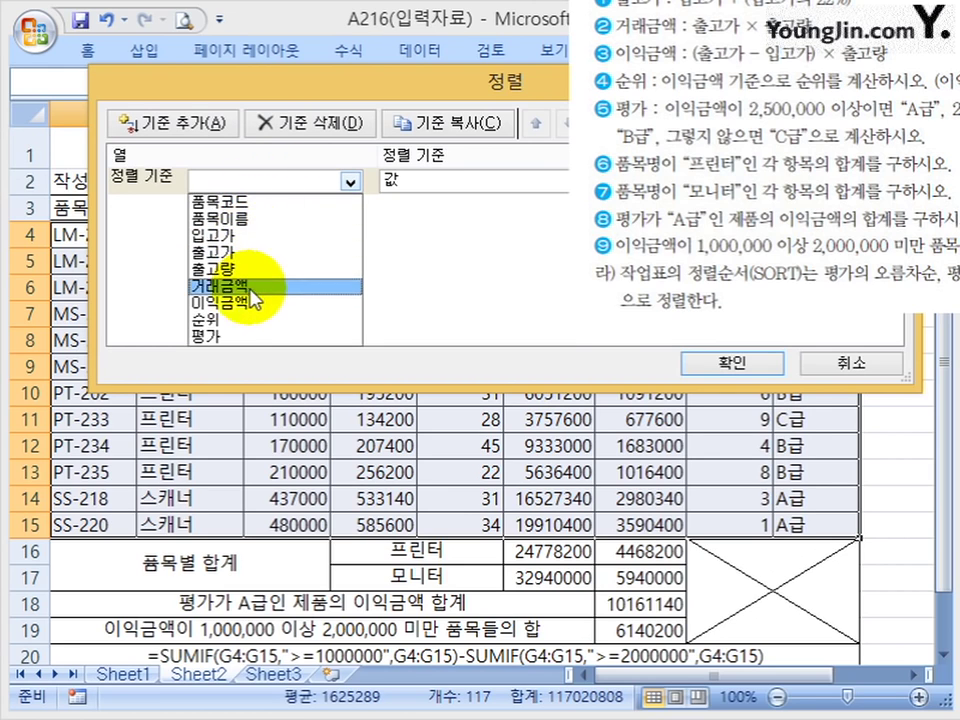
{"action": "left_click", "coordinate": [253, 339]}
{"action": "left_click_drag", "start_coordinate": [730, 130], "coordinate": [790, 12]}
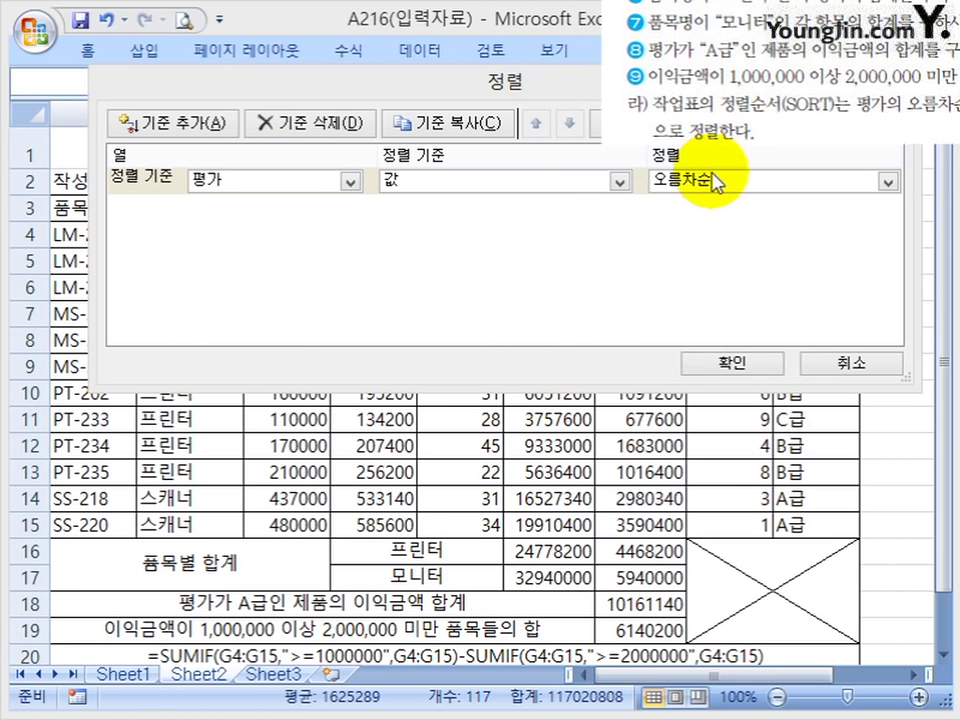
- Add 이익금액 in ascending order as the second sort key and apply the sort
{"action": "left_click", "coordinate": [197, 124]}
{"action": "left_click", "coordinate": [240, 207]}
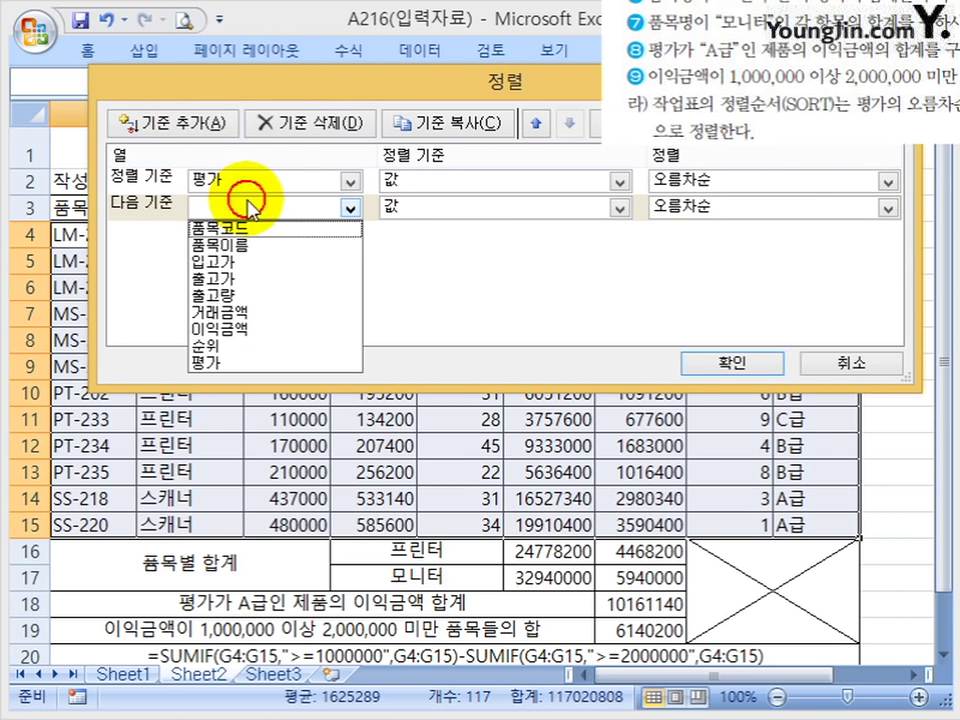
{"action": "left_click", "coordinate": [230, 321]}
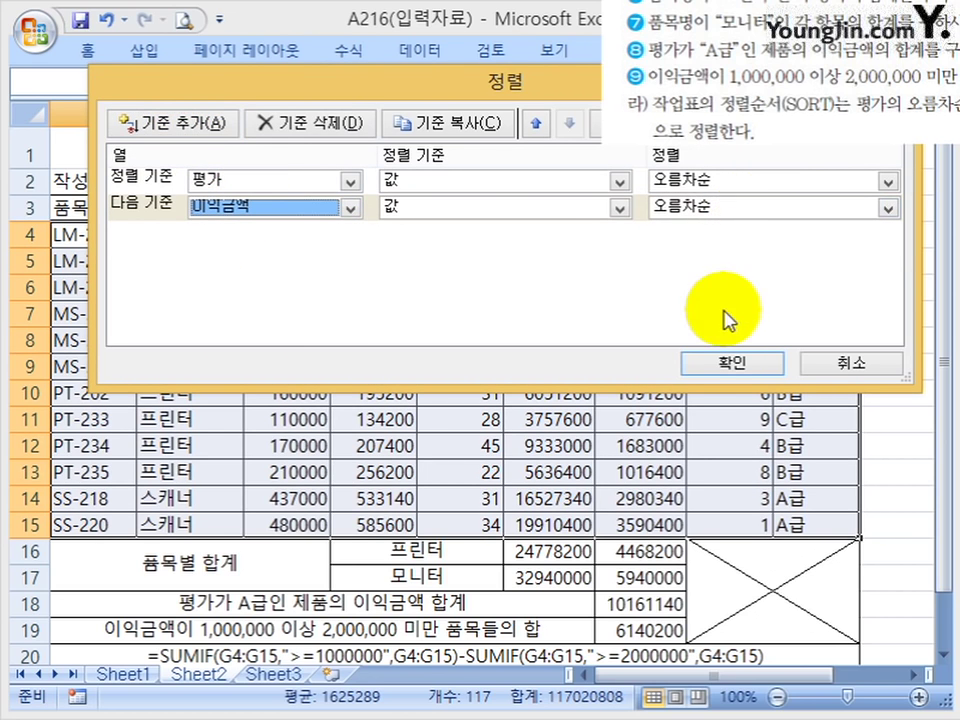
{"action": "left_click", "coordinate": [733, 362]}
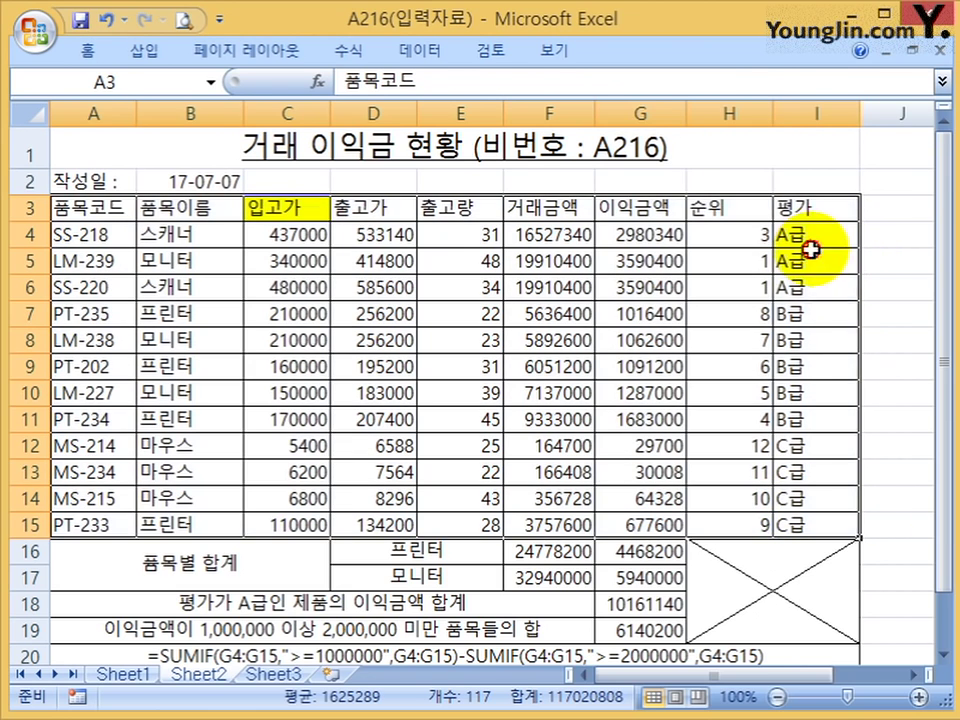
- Review the sorted 평가 column and the 이익금액 values of the A급 rows, and preview the printed page
{"action": "left_click_drag", "start_coordinate": [818, 236], "coordinate": [833, 530]}
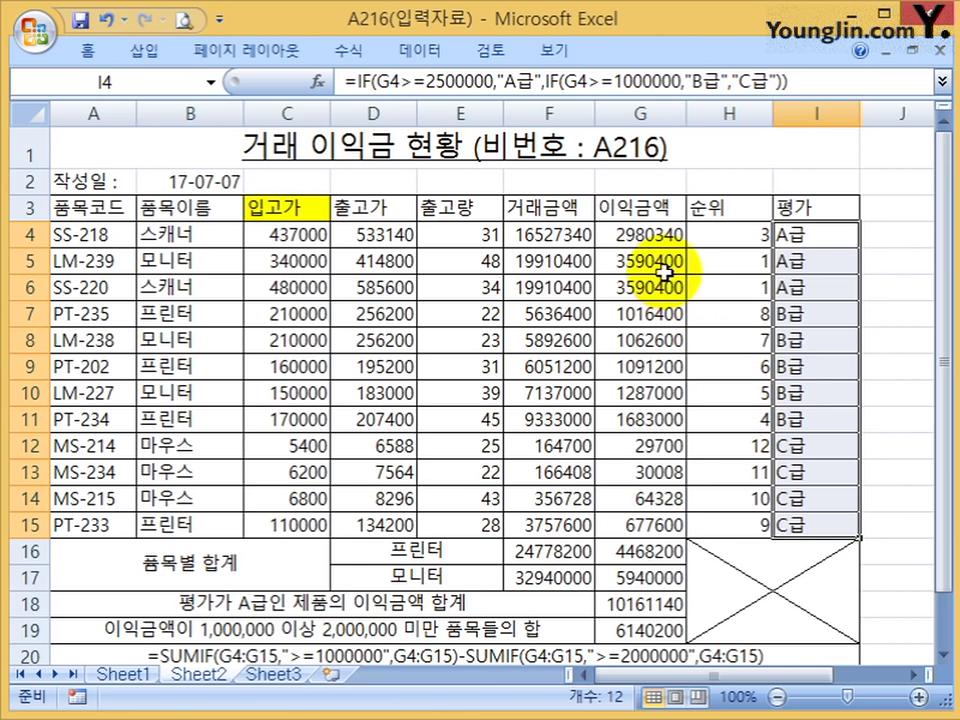
{"action": "left_click_drag", "start_coordinate": [630, 238], "coordinate": [652, 289]}
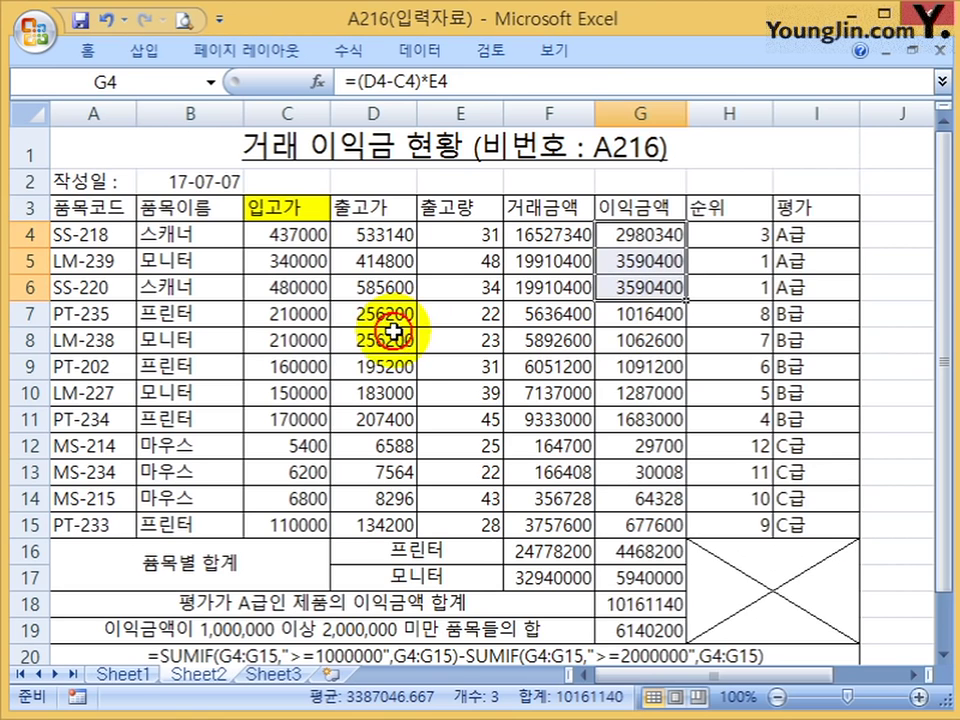
{"action": "left_click", "coordinate": [184, 21]}
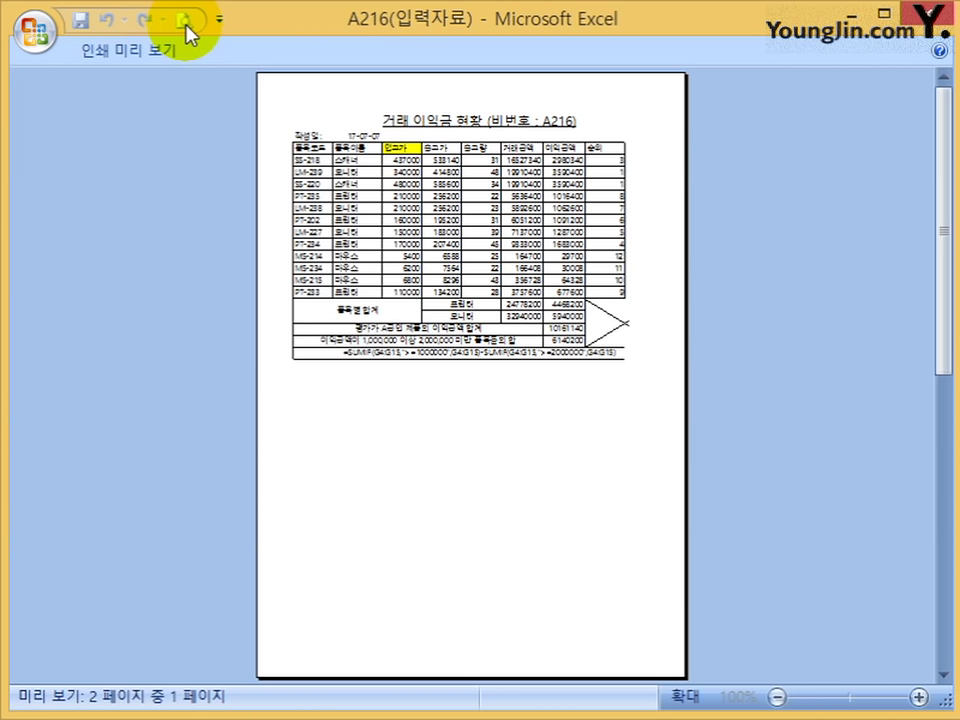
{"action": "double_click", "coordinate": [124, 52]}
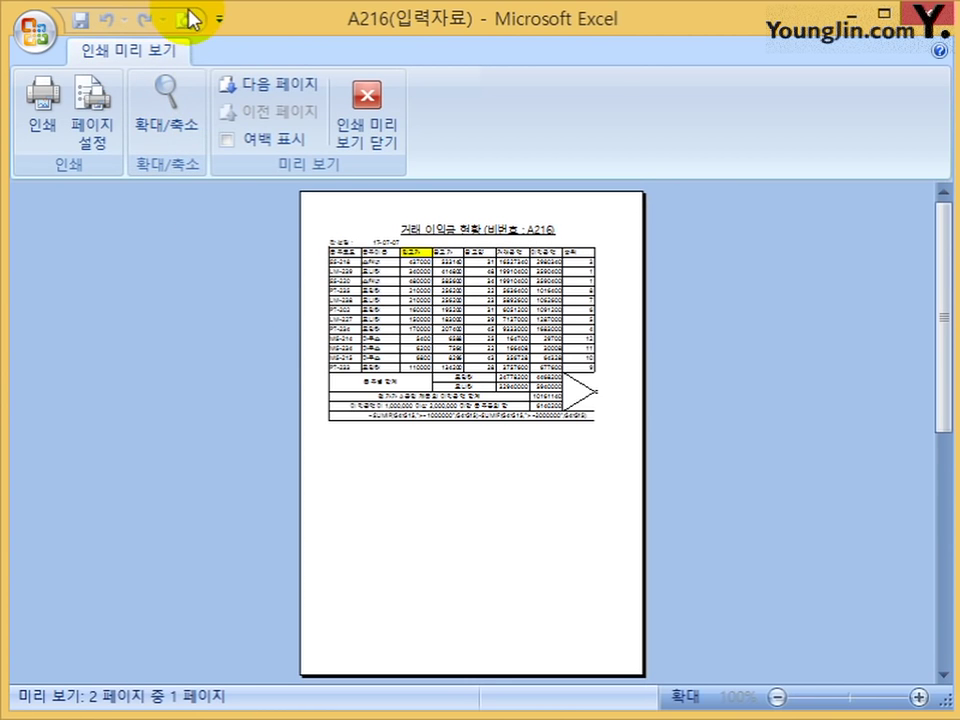
{"action": "left_click", "coordinate": [358, 118]}
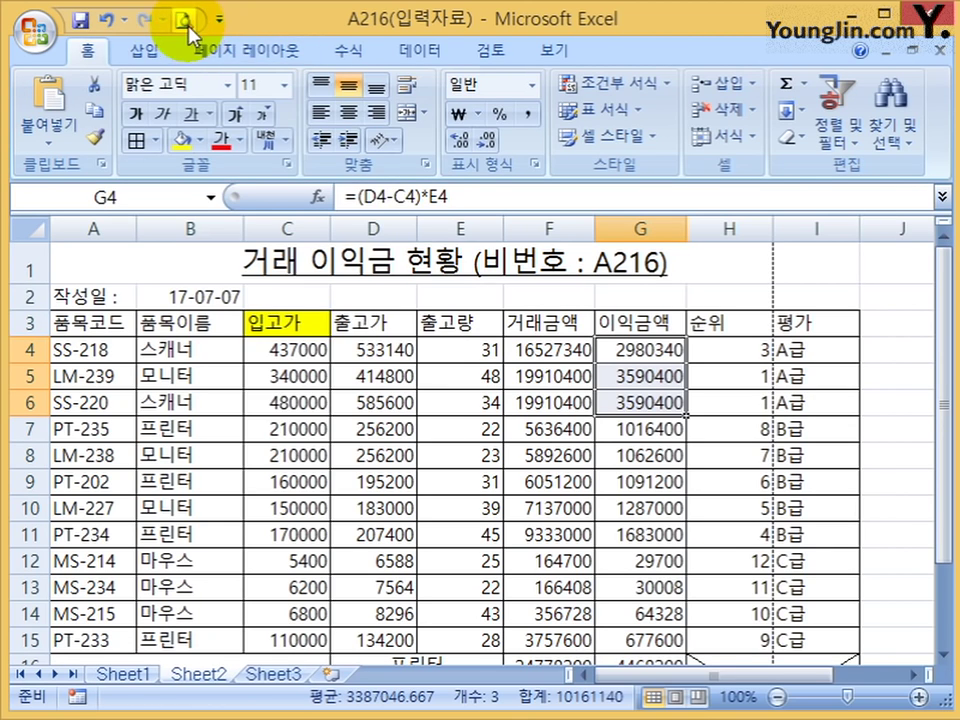
- Remove the print preview shortcut from quick access and restore it
{"action": "left_click", "coordinate": [220, 18]}
{"action": "left_click", "coordinate": [287, 222]}
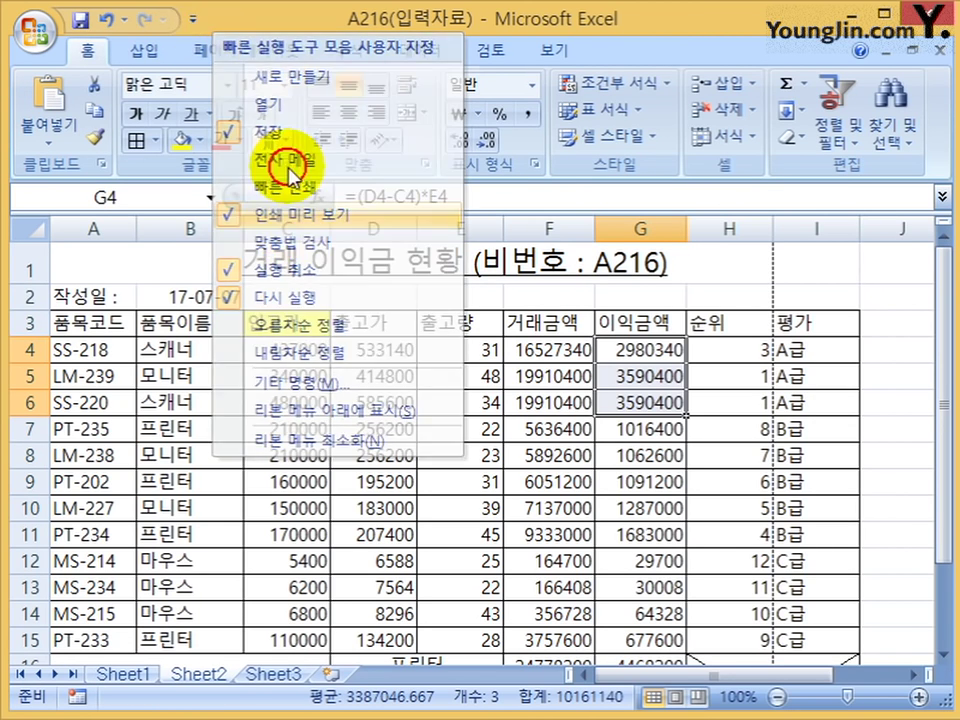
{"action": "left_click", "coordinate": [184, 17]}
{"action": "left_click", "coordinate": [240, 214]}
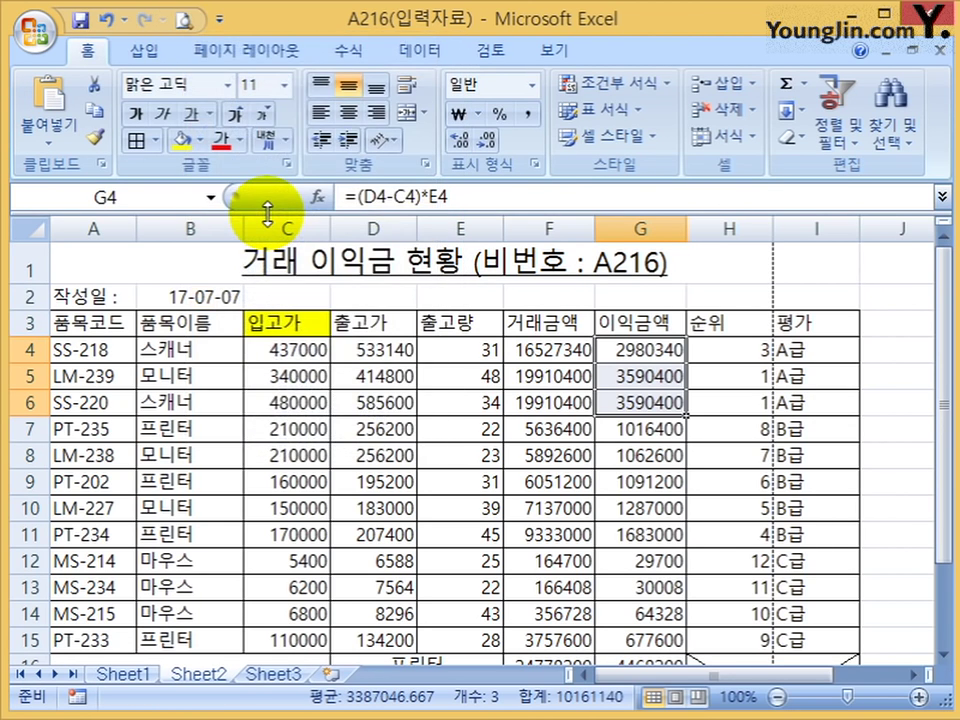
- In the page setup, set the top margin to 6 and centre the sheet horizontally on the page
{"action": "left_click", "coordinate": [183, 19]}
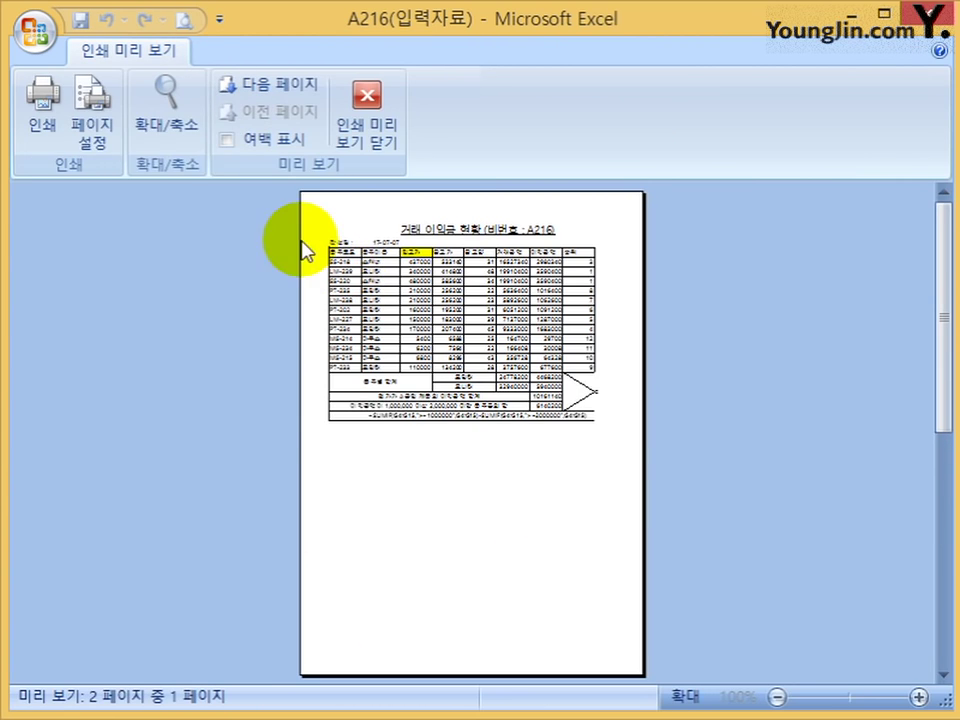
{"action": "left_click", "coordinate": [92, 138]}
{"action": "left_click", "coordinate": [289, 25]}
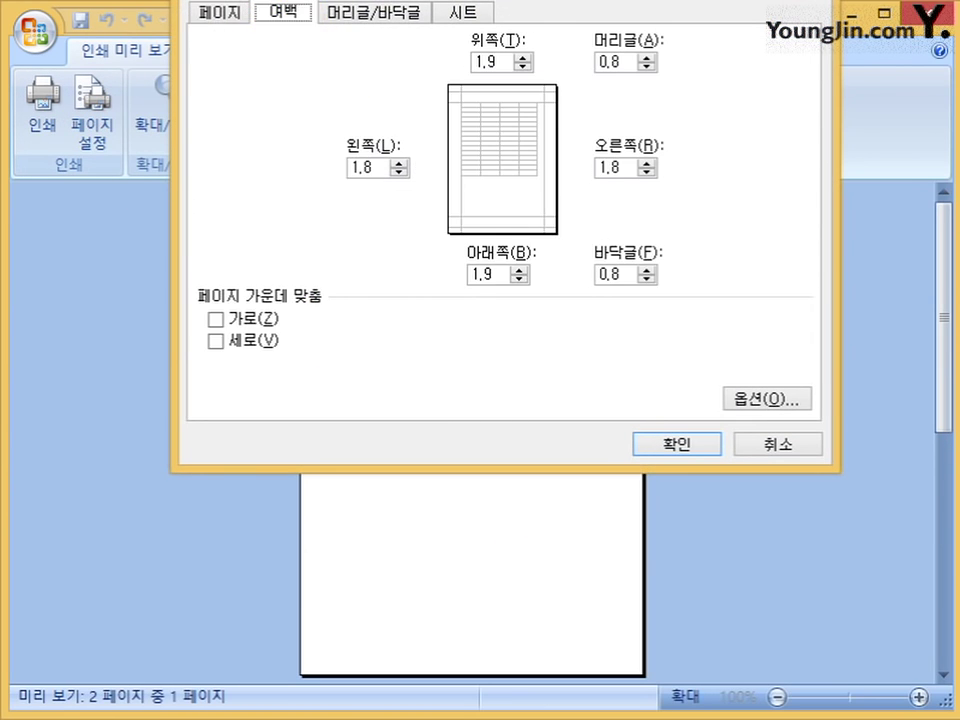
{"action": "left_click_drag", "start_coordinate": [489, 160], "coordinate": [372, 153]}
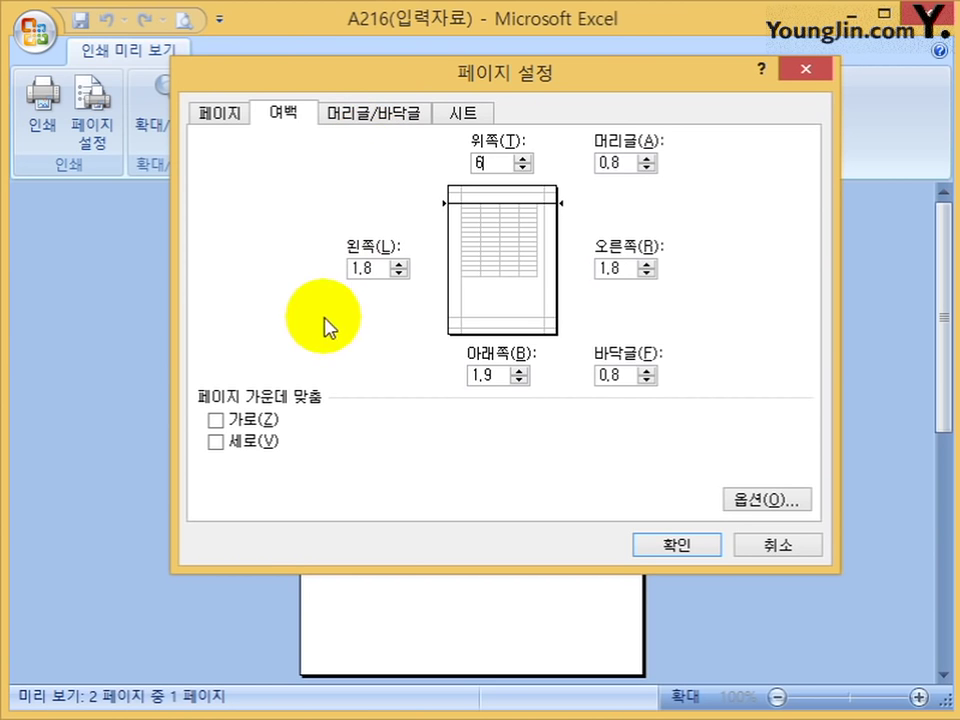
{"action": "left_click", "coordinate": [256, 424]}
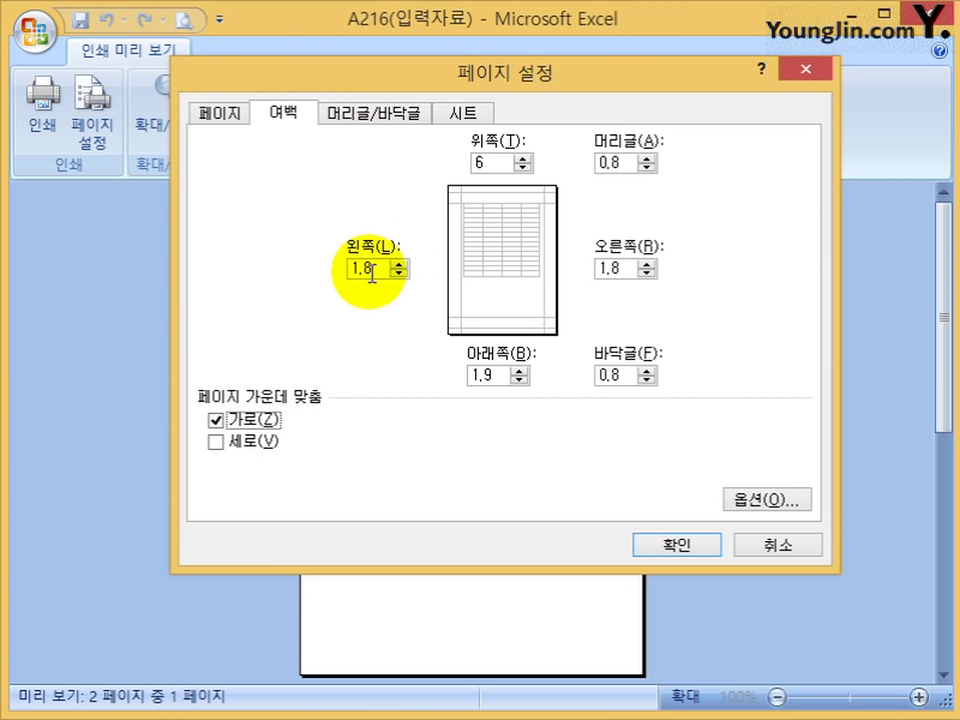
- Set the left, right and bottom page margins to 1 and apply the page setup
{"action": "left_click_drag", "start_coordinate": [367, 270], "coordinate": [295, 278]}
{"action": "type", "text": "1"}
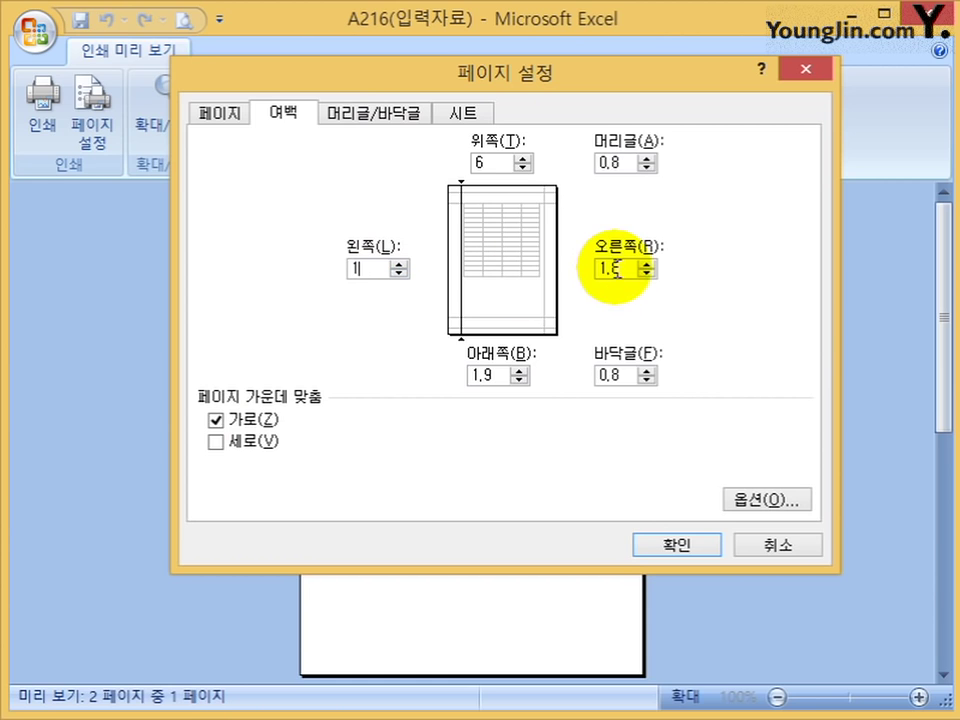
{"action": "left_click_drag", "start_coordinate": [625, 268], "coordinate": [535, 267]}
{"action": "type", "text": "1"}
{"action": "left_click_drag", "start_coordinate": [497, 377], "coordinate": [405, 390]}
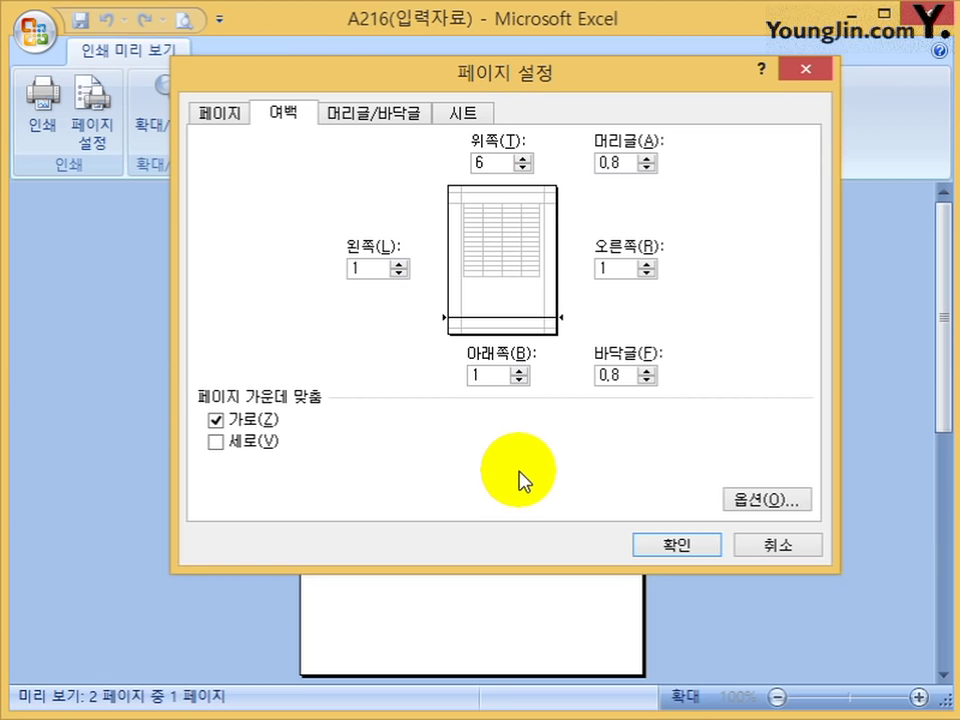
{"action": "left_click", "coordinate": [683, 546]}
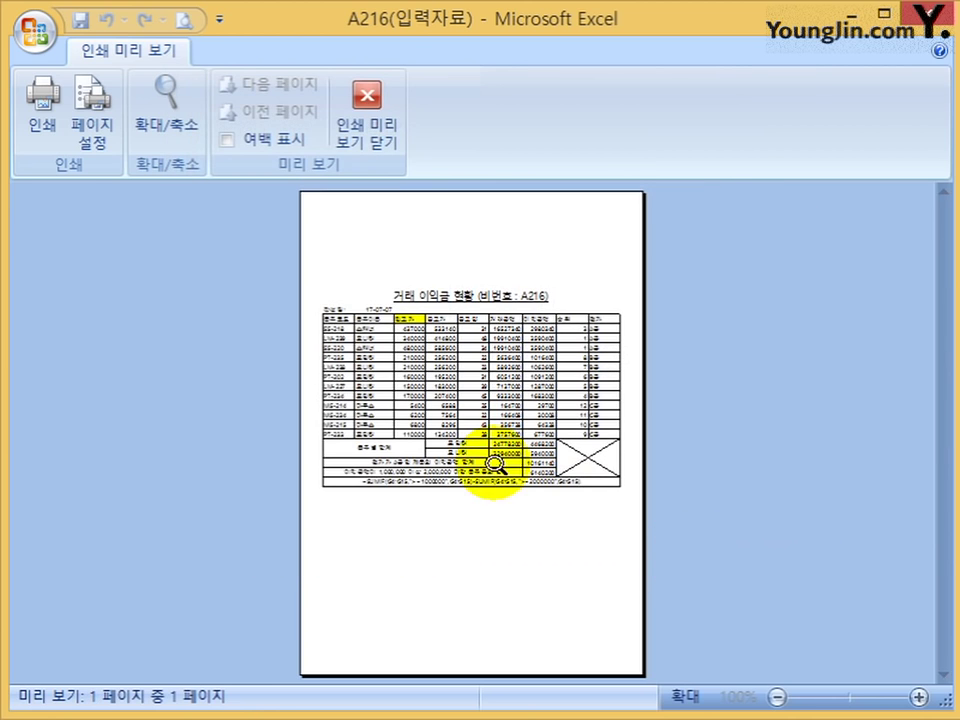
- Examine the print preview and the sheet's dashed page boundaries to check how the table fits on the page
{"action": "left_click", "coordinate": [476, 411]}
{"action": "left_click", "coordinate": [648, 372]}
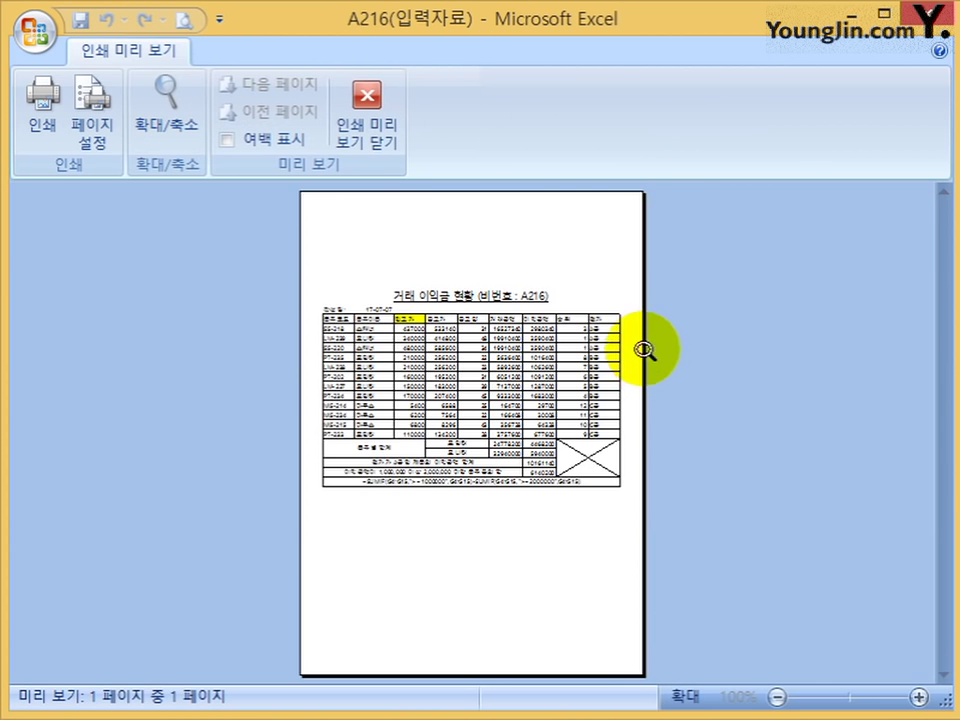
{"action": "left_click", "coordinate": [367, 108]}
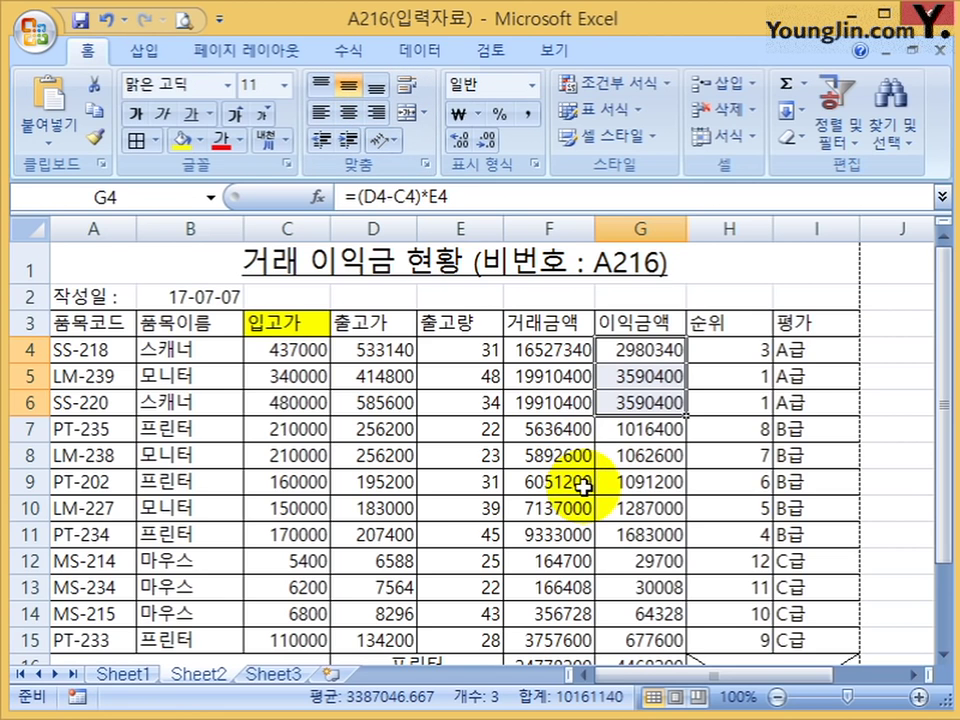
{"action": "scroll", "coordinate": [583, 485], "scroll_direction": "down", "scroll_amount": 9}
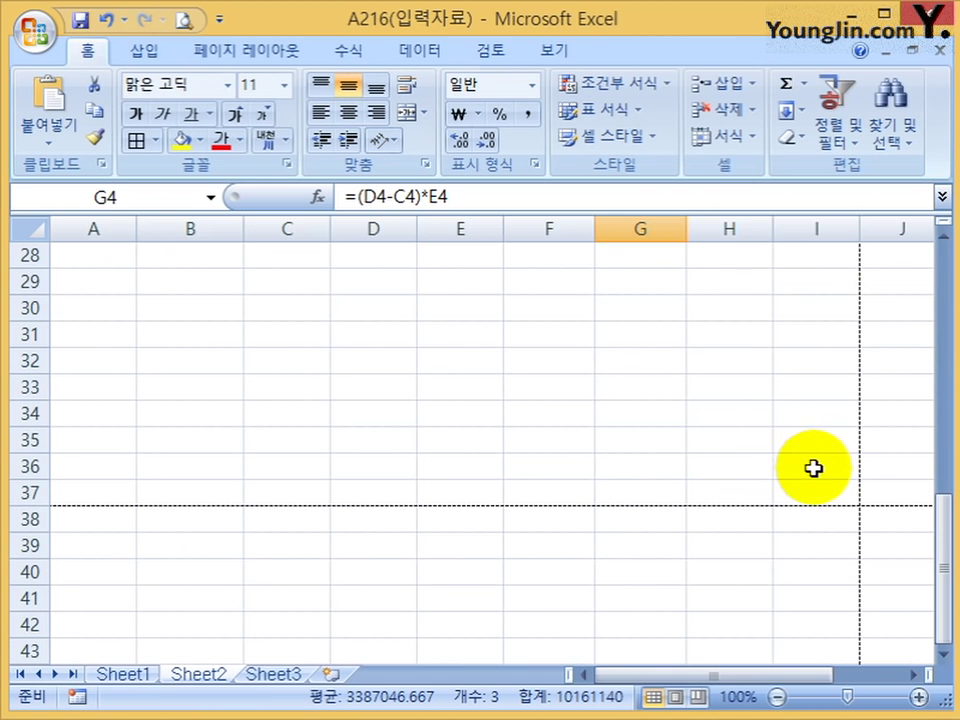
{"action": "left_click", "coordinate": [827, 487]}
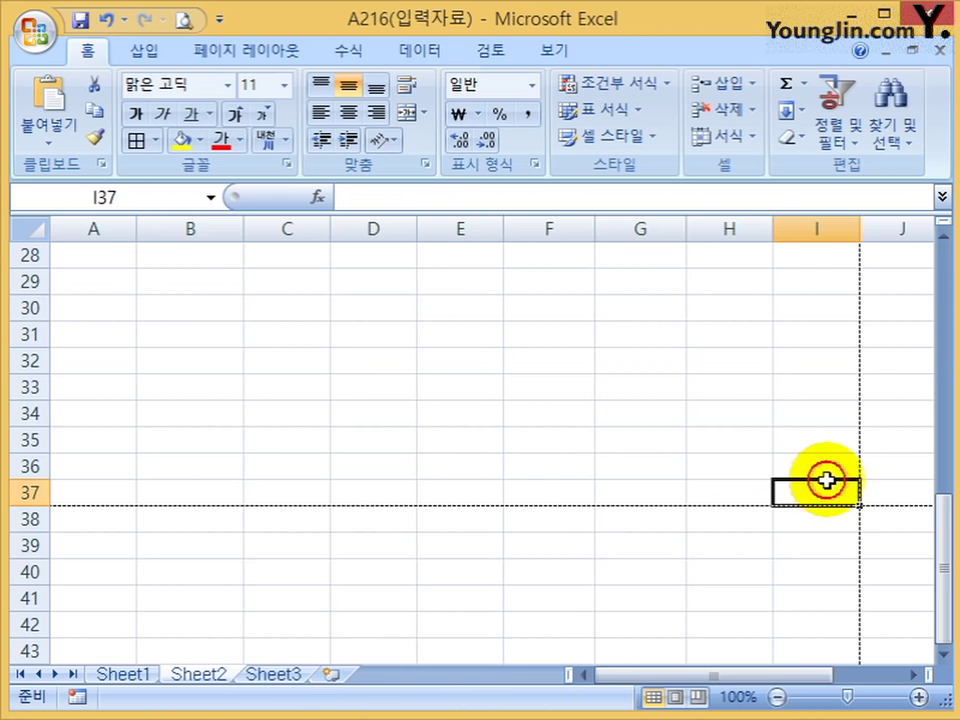
{"action": "scroll", "coordinate": [850, 407], "scroll_direction": "up", "scroll_amount": 9}
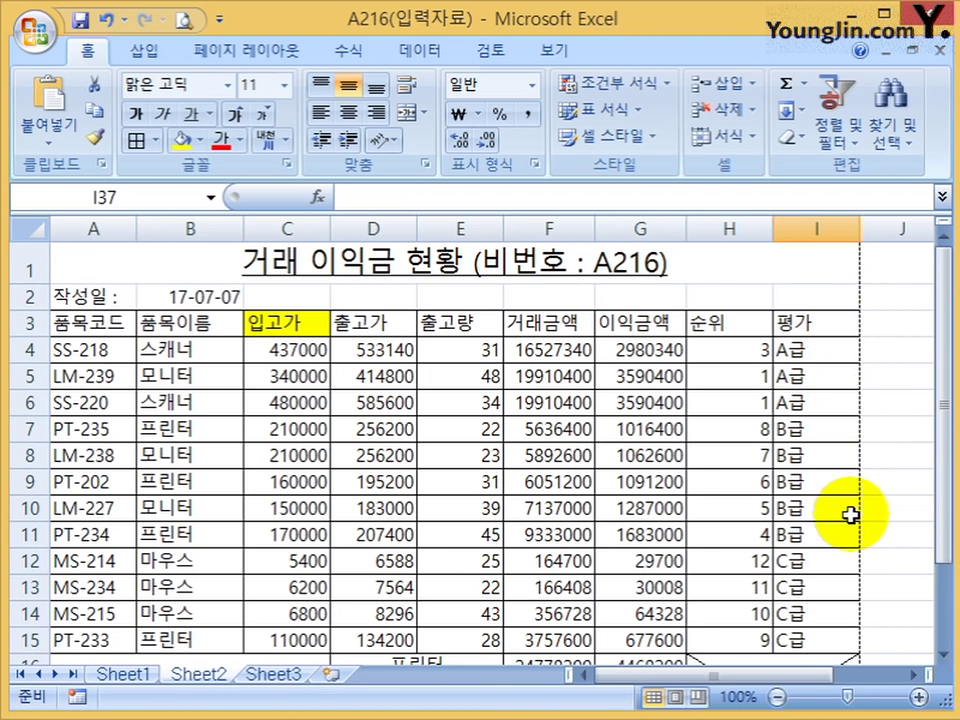
{"action": "scroll", "coordinate": [851, 512], "scroll_direction": "down", "scroll_amount": 9}
{"action": "left_click", "coordinate": [183, 25]}
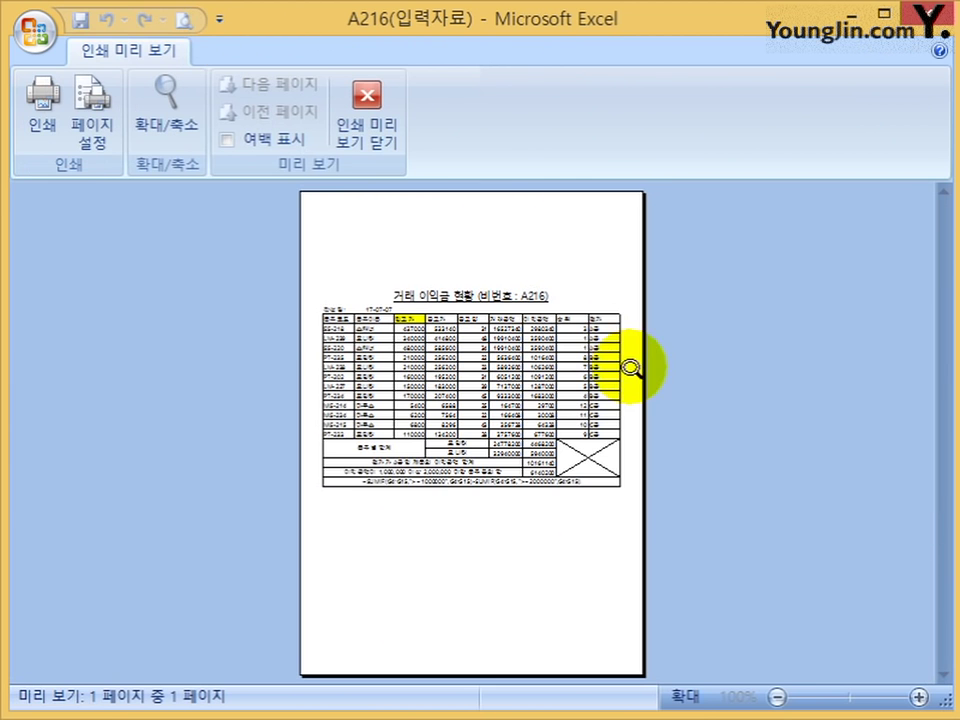
{"action": "left_click", "coordinate": [376, 152]}
{"action": "scroll", "coordinate": [806, 471], "scroll_direction": "up", "scroll_amount": 9}
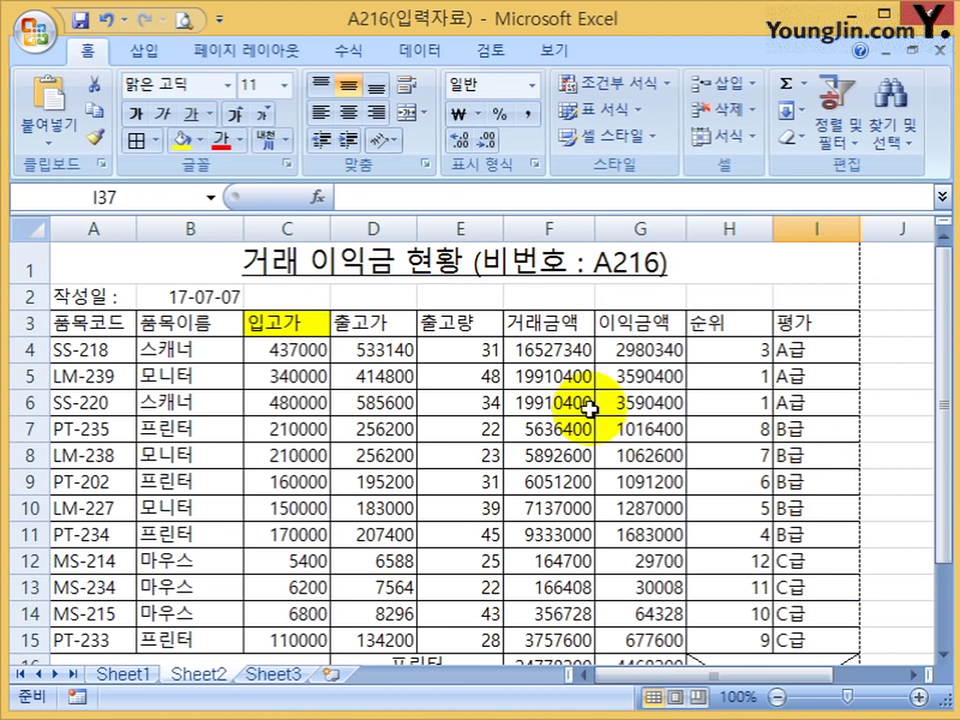
- Check the font size of the table rows from row 2 downward
{"action": "left_click_drag", "start_coordinate": [30, 298], "coordinate": [36, 623]}
{"action": "scroll", "coordinate": [343, 553], "scroll_direction": "up", "scroll_amount": 2}
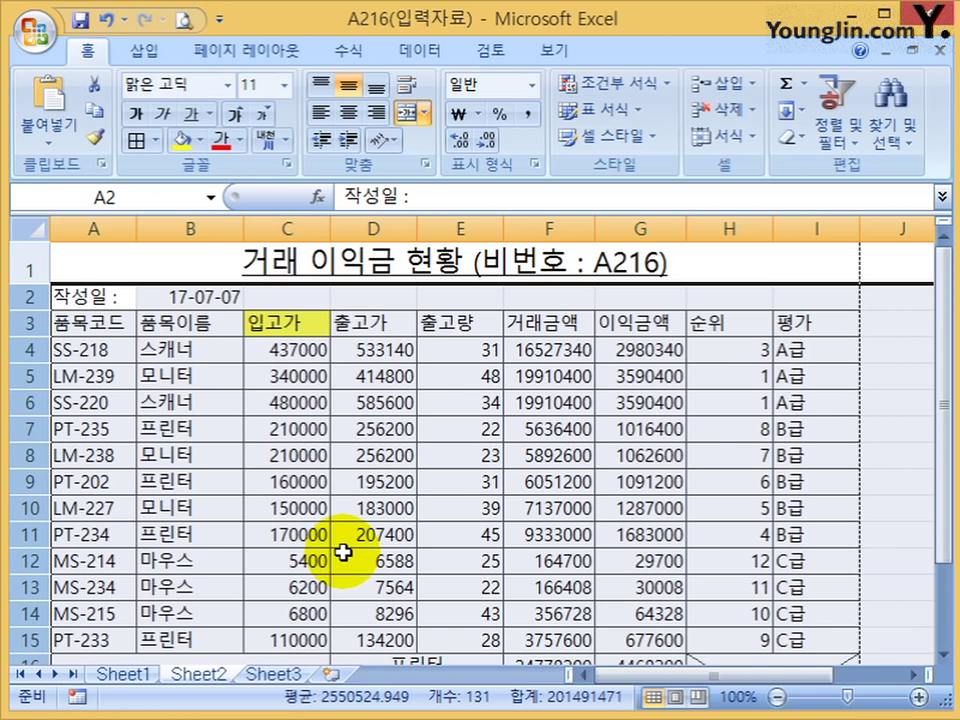
{"action": "left_click", "coordinate": [267, 85]}
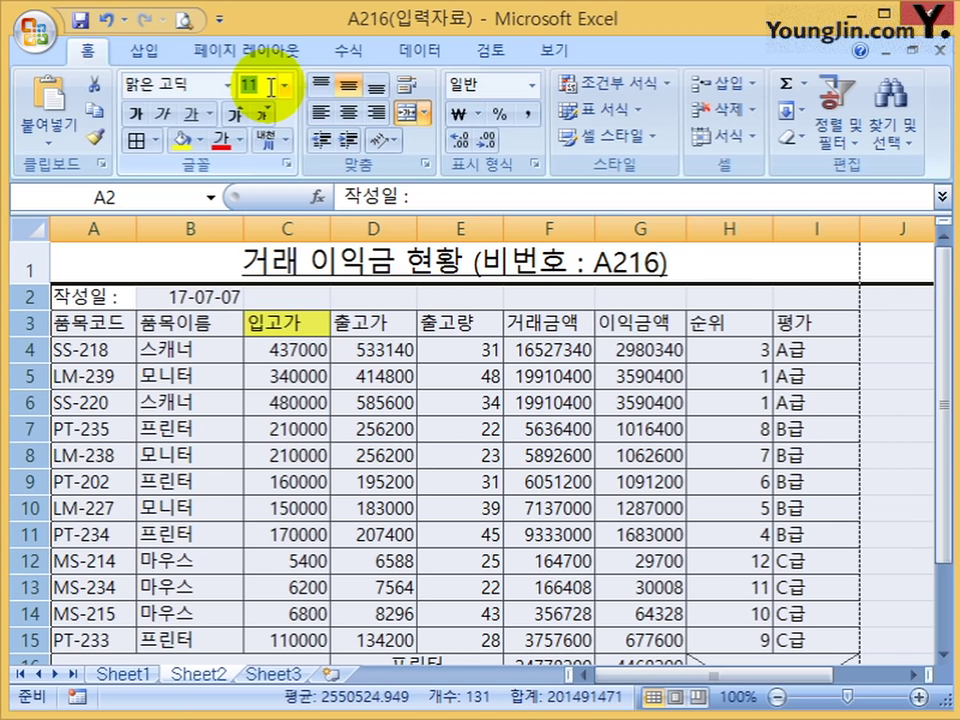
{"action": "left_click", "coordinate": [234, 372]}
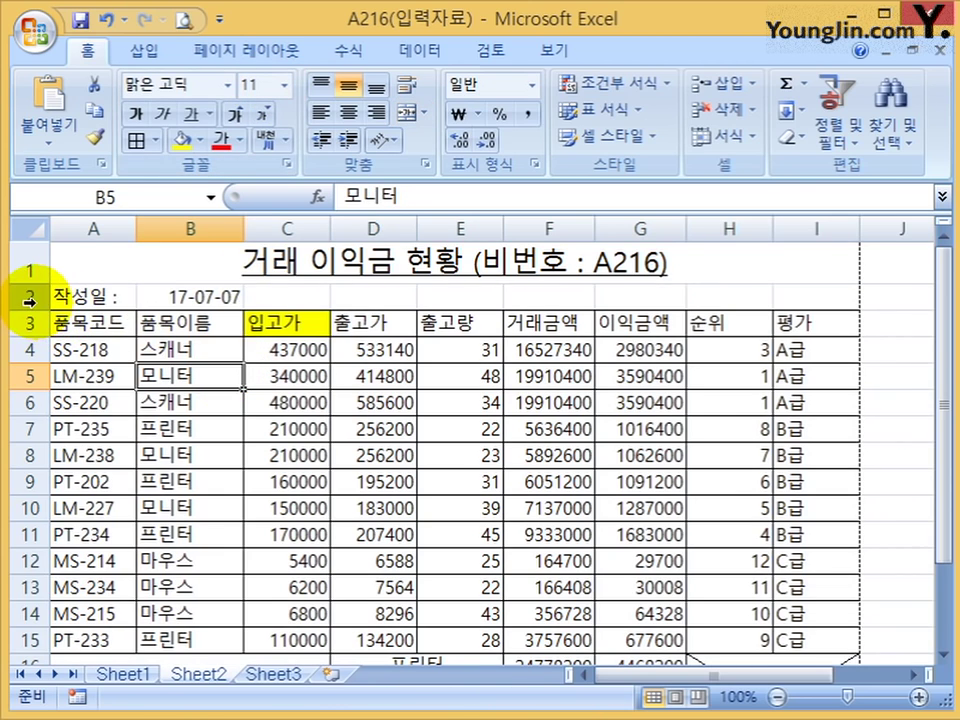
- Set the font size of rows 2 to 20 to 10
{"action": "left_click_drag", "start_coordinate": [30, 298], "coordinate": [38, 632]}
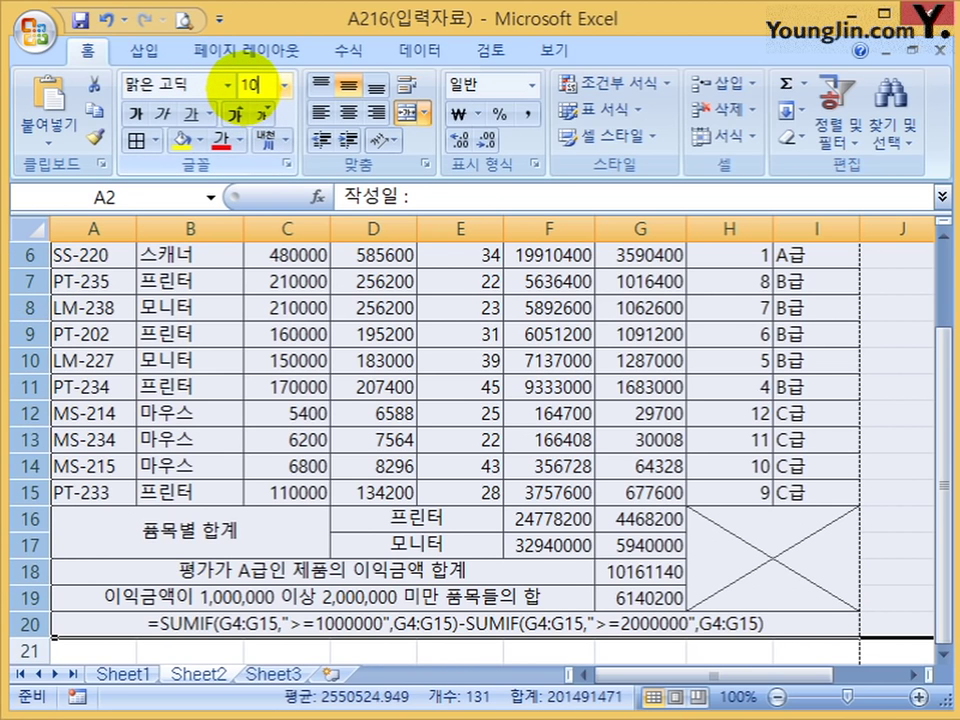
{"action": "left_click", "coordinate": [250, 85]}
{"action": "type", "text": "10"}
{"action": "key", "text": "Return"}
{"action": "left_click", "coordinate": [762, 376]}
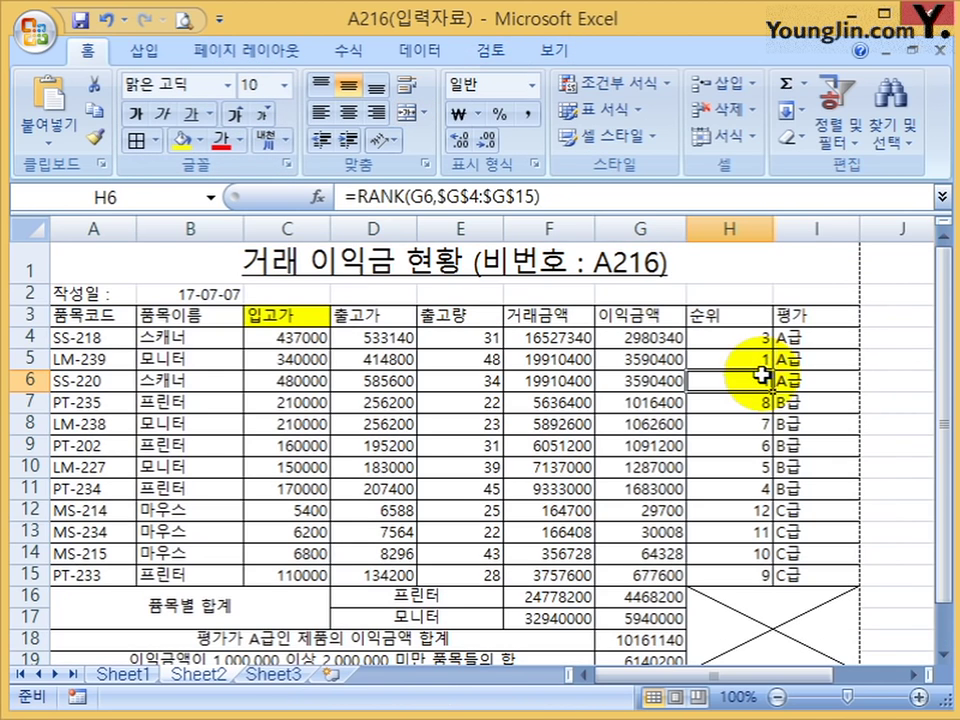
- Examine the print preview to check how much of the page the table fills and the space left below it
{"action": "left_click", "coordinate": [183, 19]}
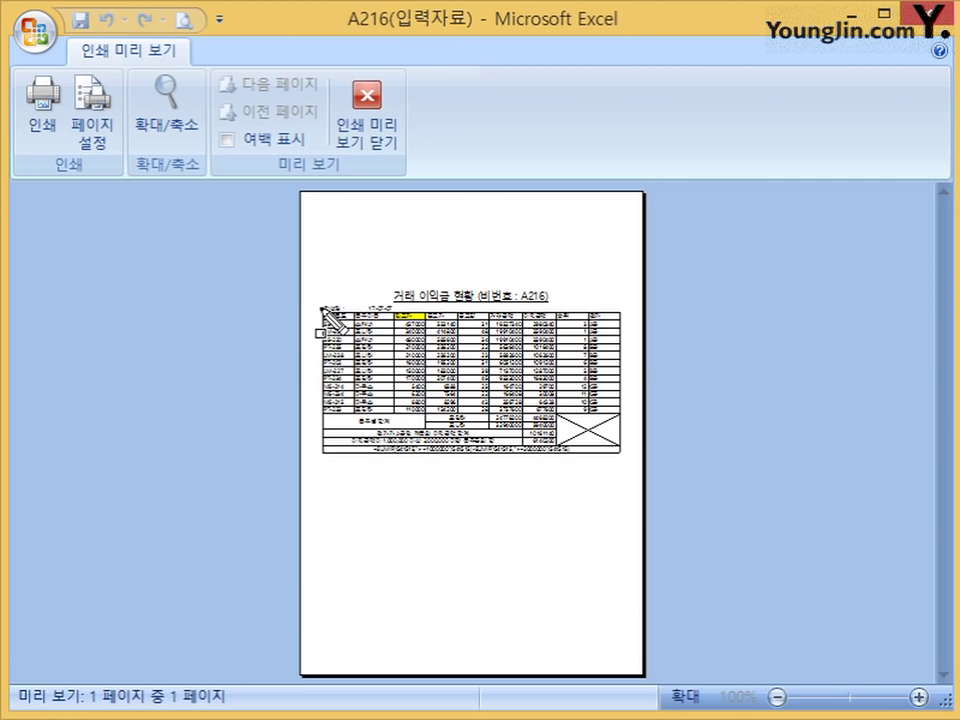
{"action": "mouse_move", "coordinate": [321, 309]}
{"action": "left_mouse_down"}
{"action": "mouse_move", "coordinate": [334, 553]}
{"action": "mouse_move", "coordinate": [622, 565]}
{"action": "left_mouse_up"}
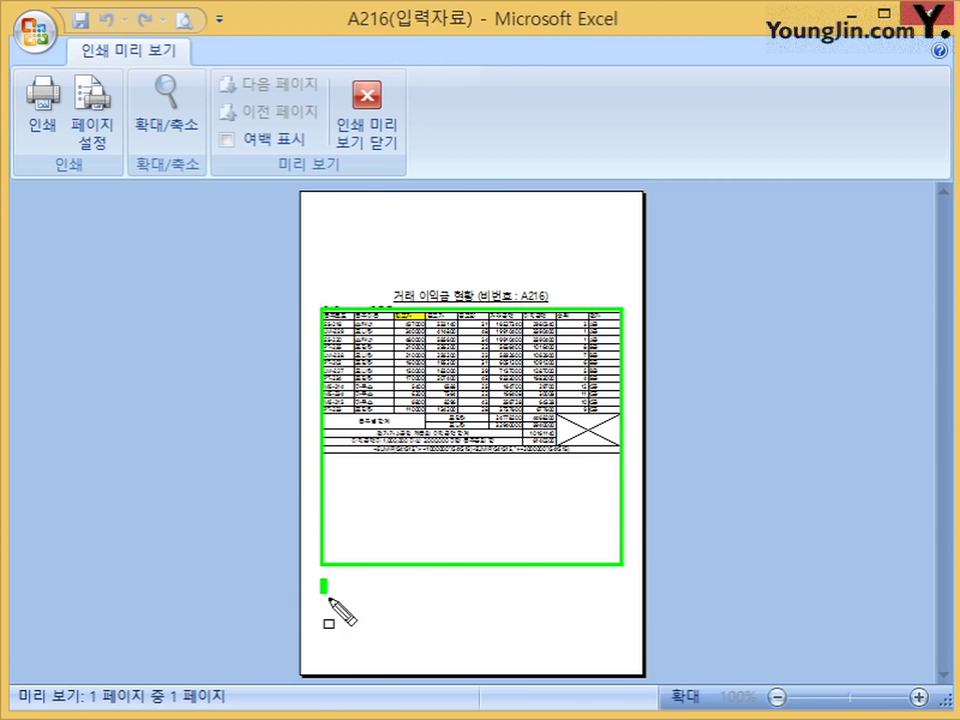
{"action": "mouse_move", "coordinate": [327, 594]}
{"action": "left_mouse_down"}
{"action": "mouse_move", "coordinate": [612, 671]}
{"action": "mouse_move", "coordinate": [618, 661]}
{"action": "left_mouse_up"}
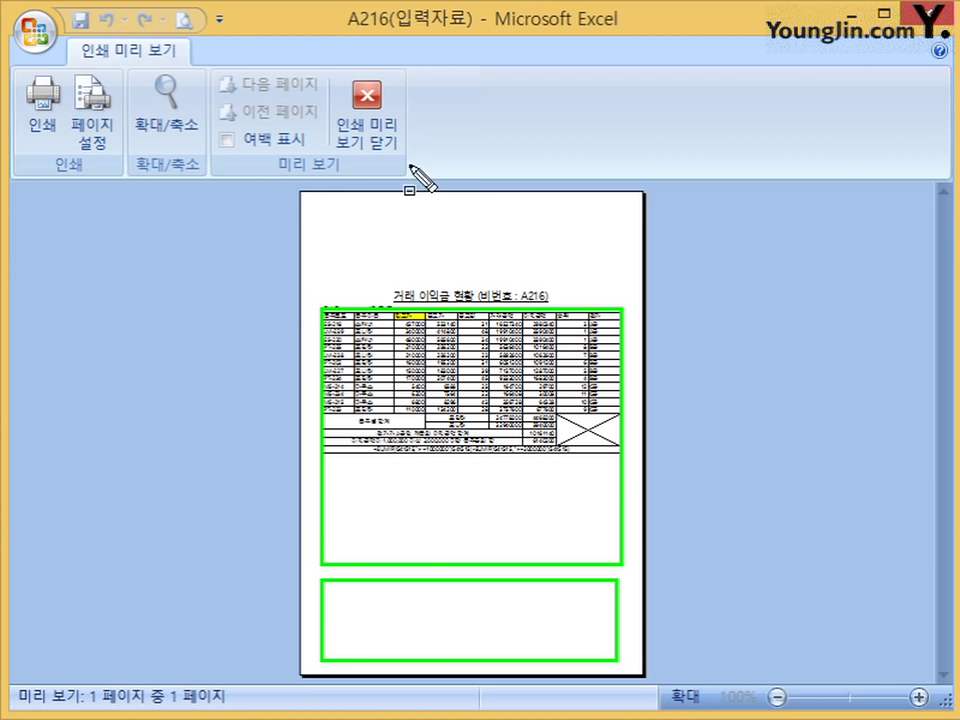
{"action": "key", "text": "Escape"}
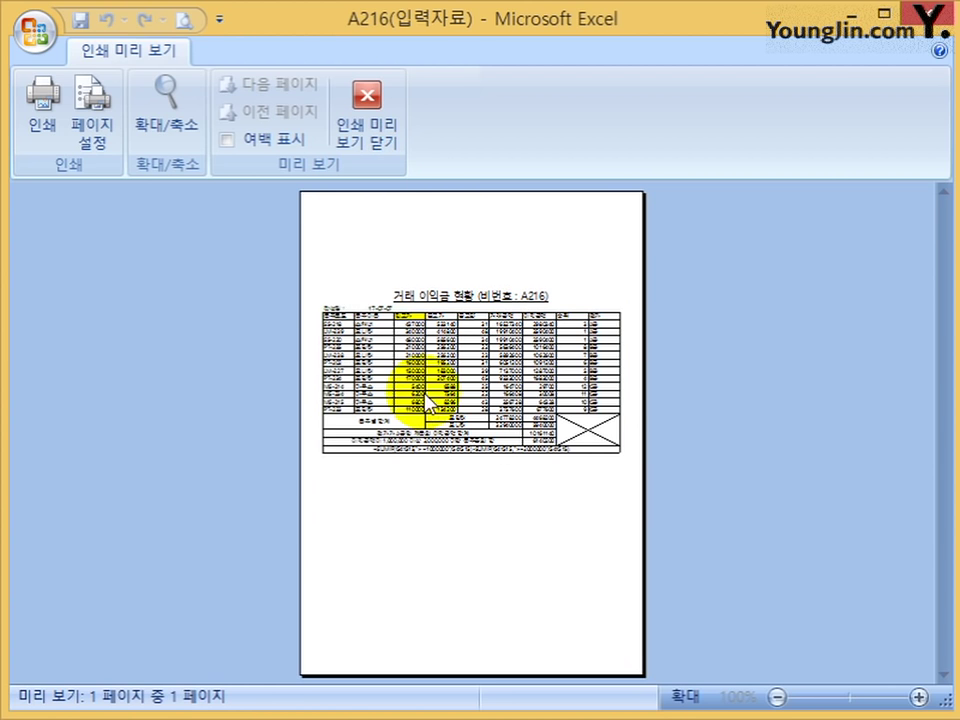
{"action": "left_click", "coordinate": [358, 110]}
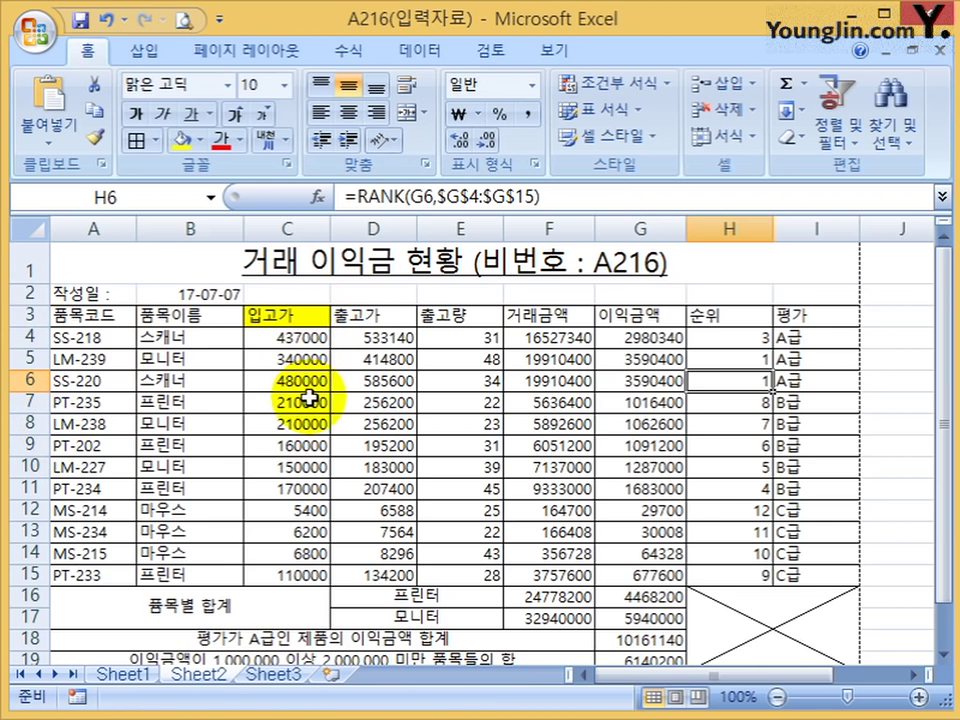
- Try reducing the row height of rows 2 to 20
{"action": "scroll", "coordinate": [311, 392], "scroll_direction": "down", "scroll_amount": 4}
{"action": "scroll", "coordinate": [291, 435], "scroll_direction": "up", "scroll_amount": 4}
{"action": "left_click_drag", "start_coordinate": [26, 296], "coordinate": [34, 618]}
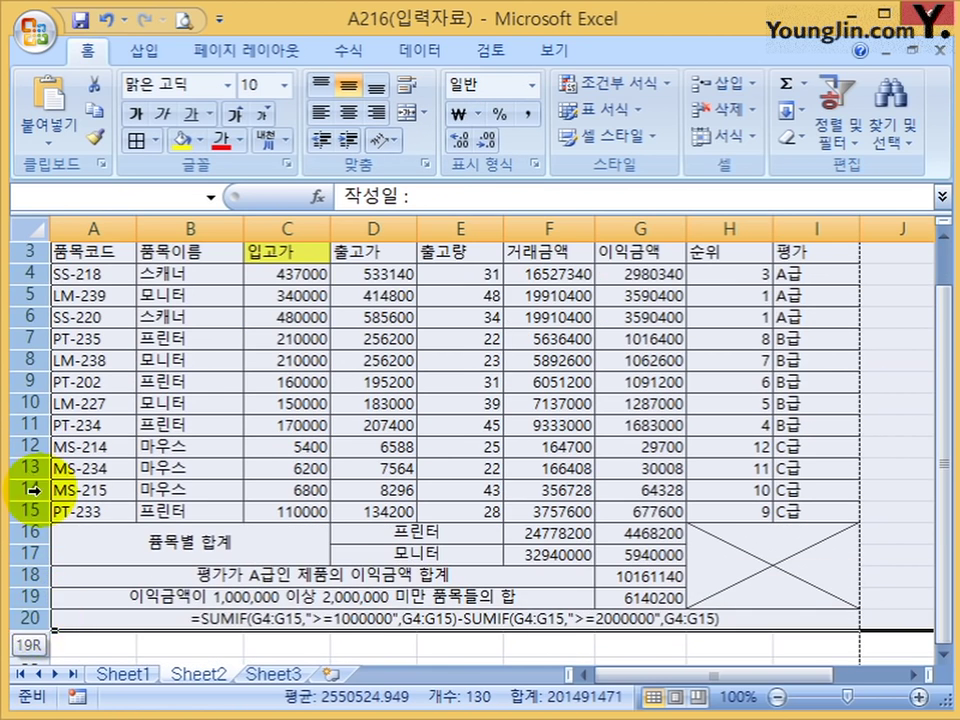
{"action": "right_click", "coordinate": [22, 312]}
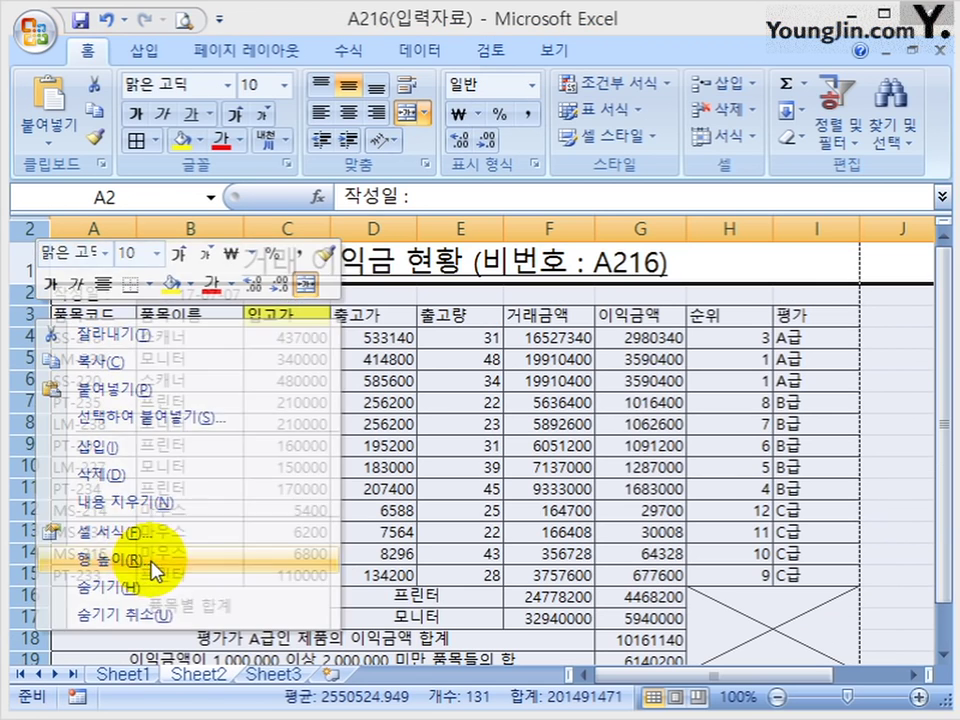
{"action": "left_click", "coordinate": [155, 560]}
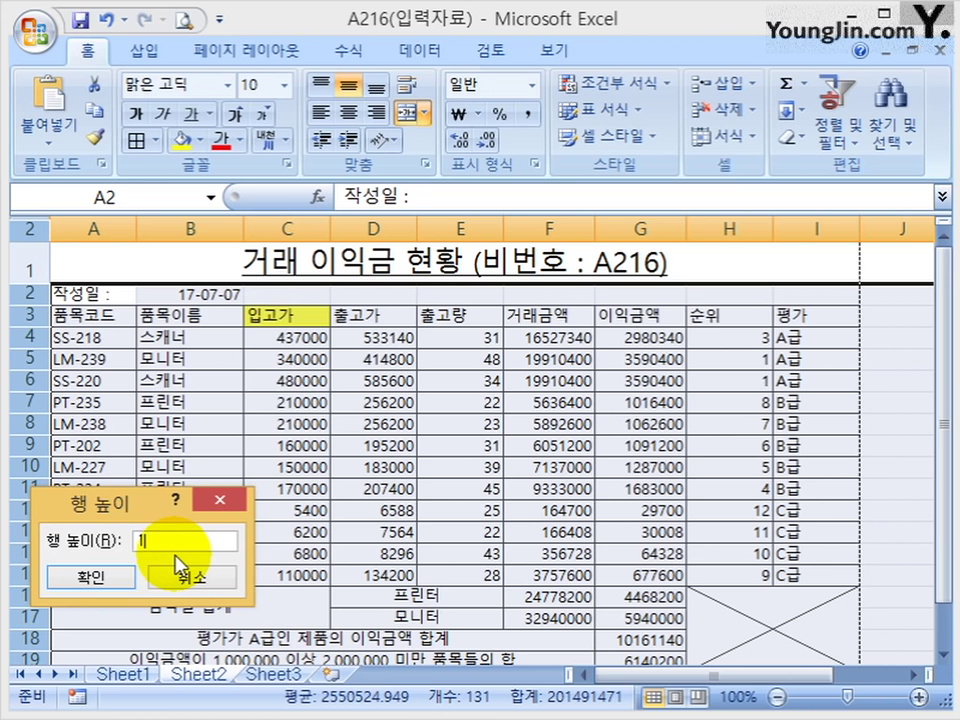
{"action": "key", "text": "Return"}
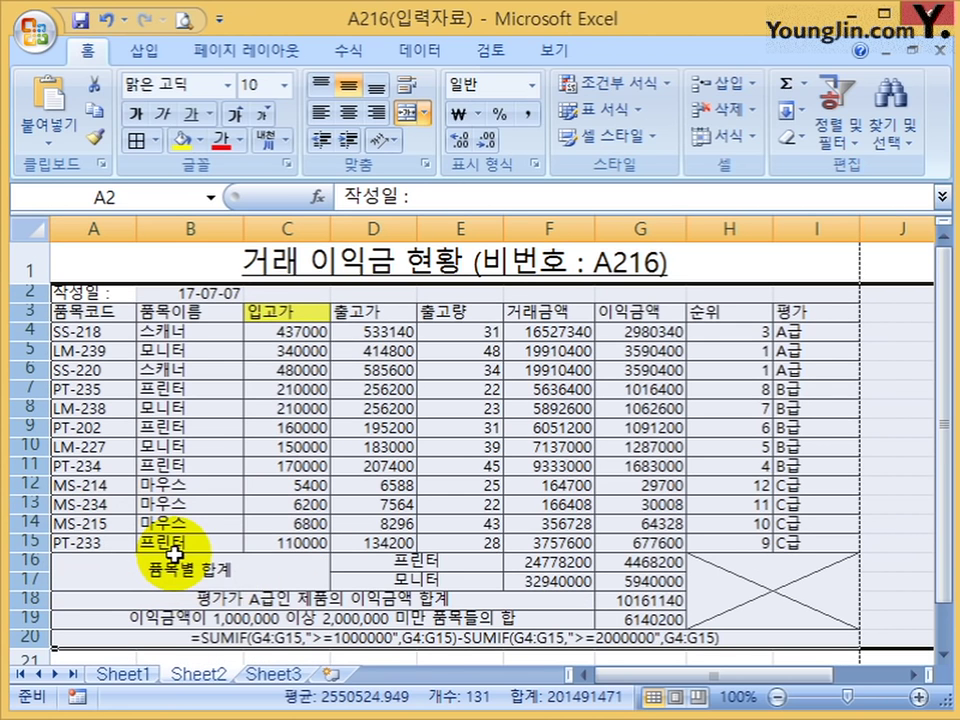
{"action": "left_click", "coordinate": [432, 466]}
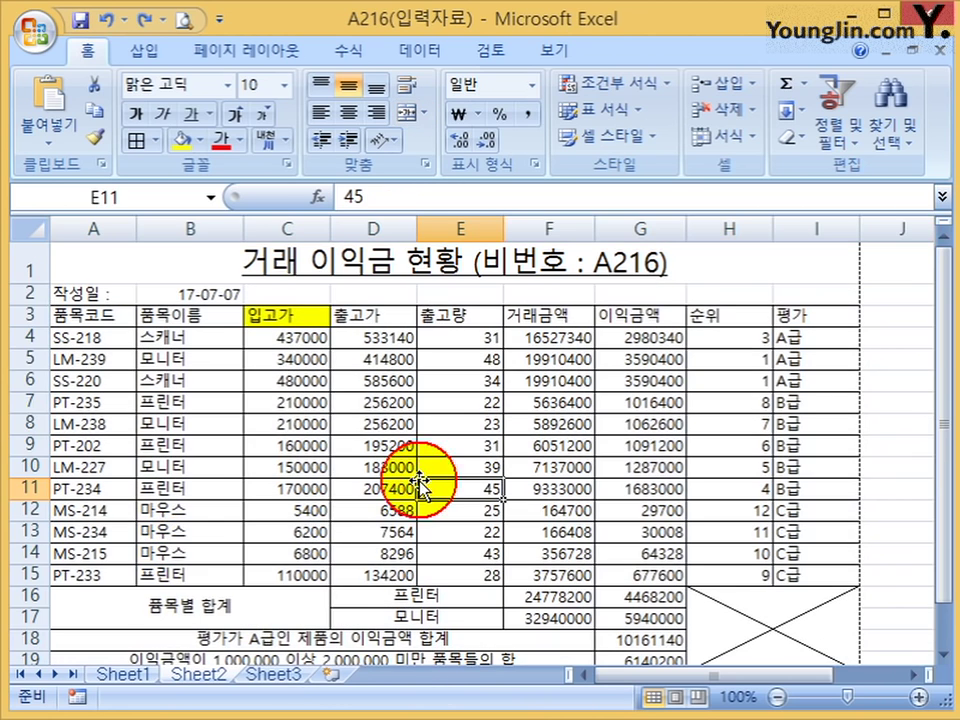
- Switch to the textbook document and read the table of calculation, text and comparison operators used in formulas
{"action": "scroll", "coordinate": [448, 461], "scroll_direction": "down", "scroll_amount": 4}
{"action": "scroll", "coordinate": [466, 454], "scroll_direction": "down", "scroll_amount": 3}
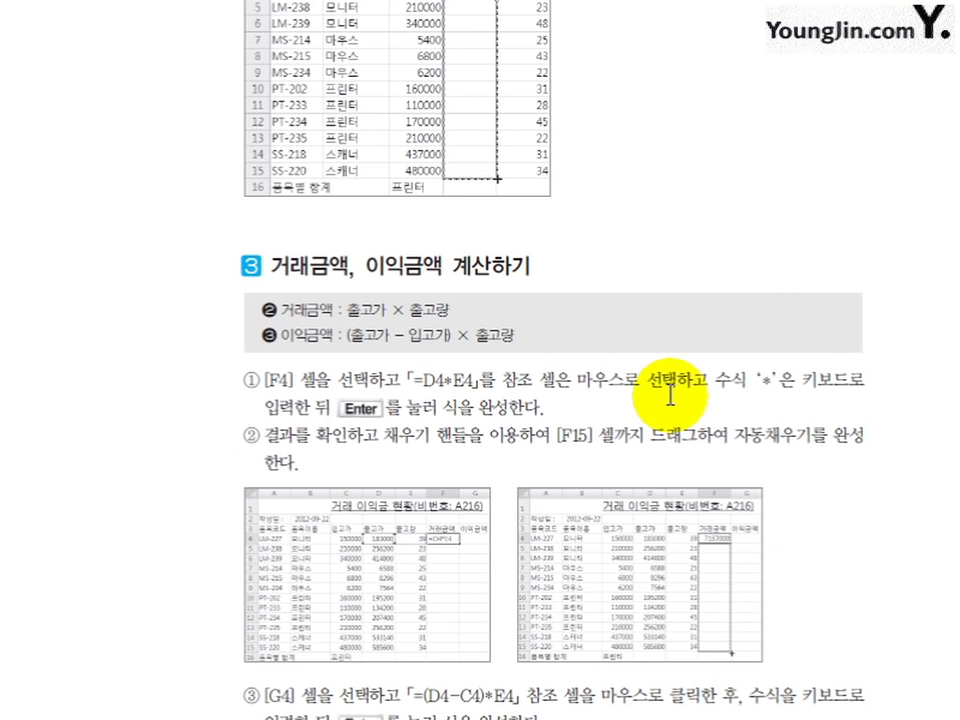
{"action": "scroll", "coordinate": [525, 482], "scroll_direction": "down", "scroll_amount": 10}
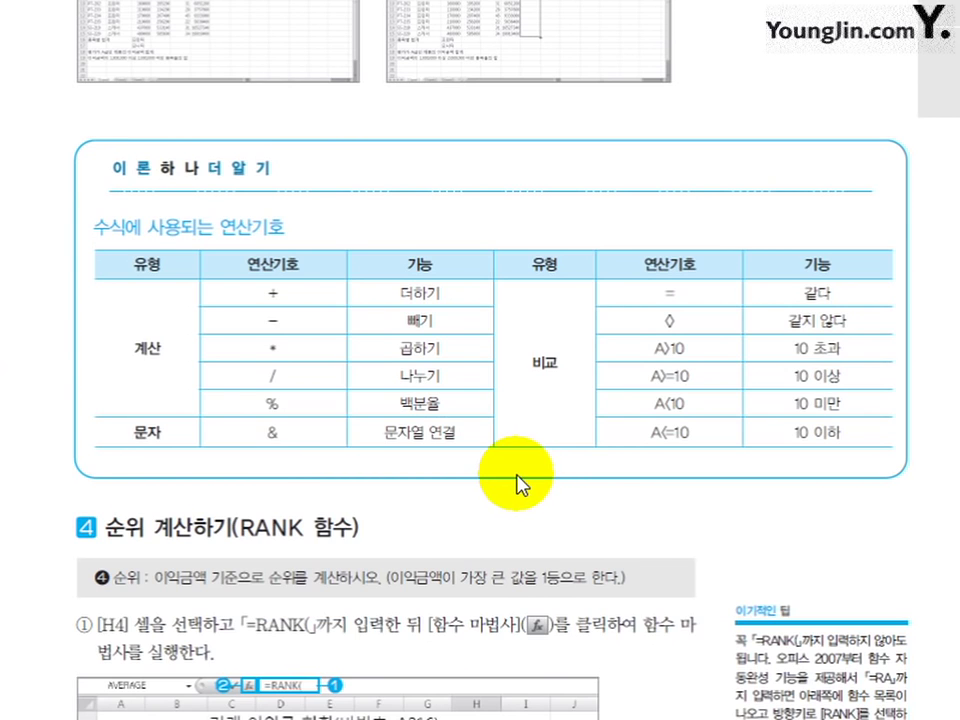
{"action": "left_click_drag", "start_coordinate": [90, 228], "coordinate": [509, 356]}
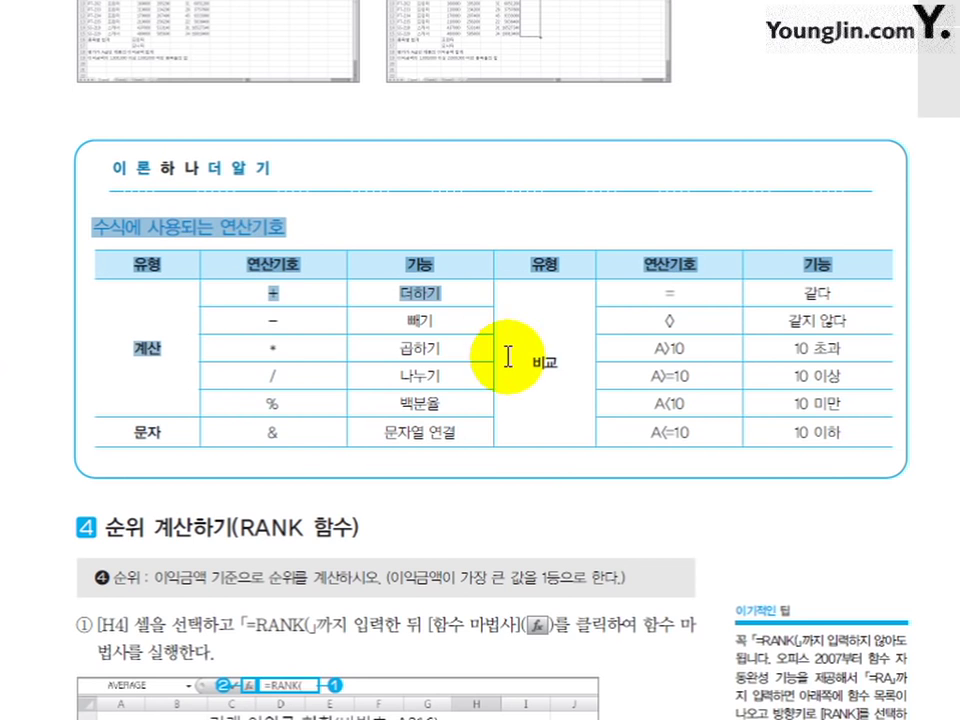
{"action": "left_click", "coordinate": [716, 507]}
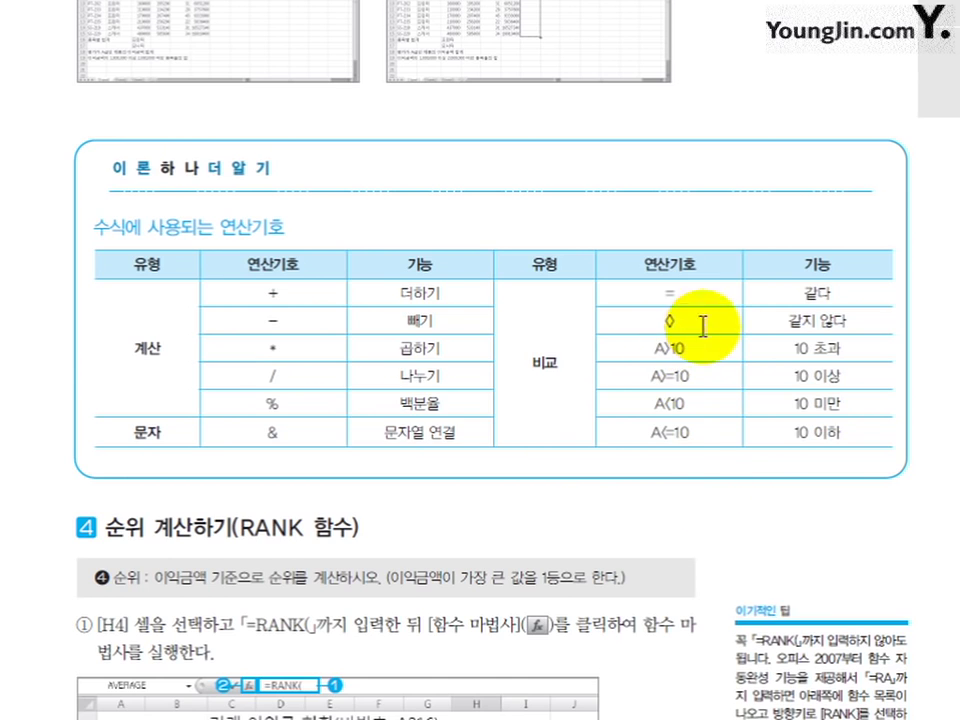
{"action": "left_click_drag", "start_coordinate": [660, 296], "coordinate": [879, 444]}
{"action": "left_click", "coordinate": [658, 443]}
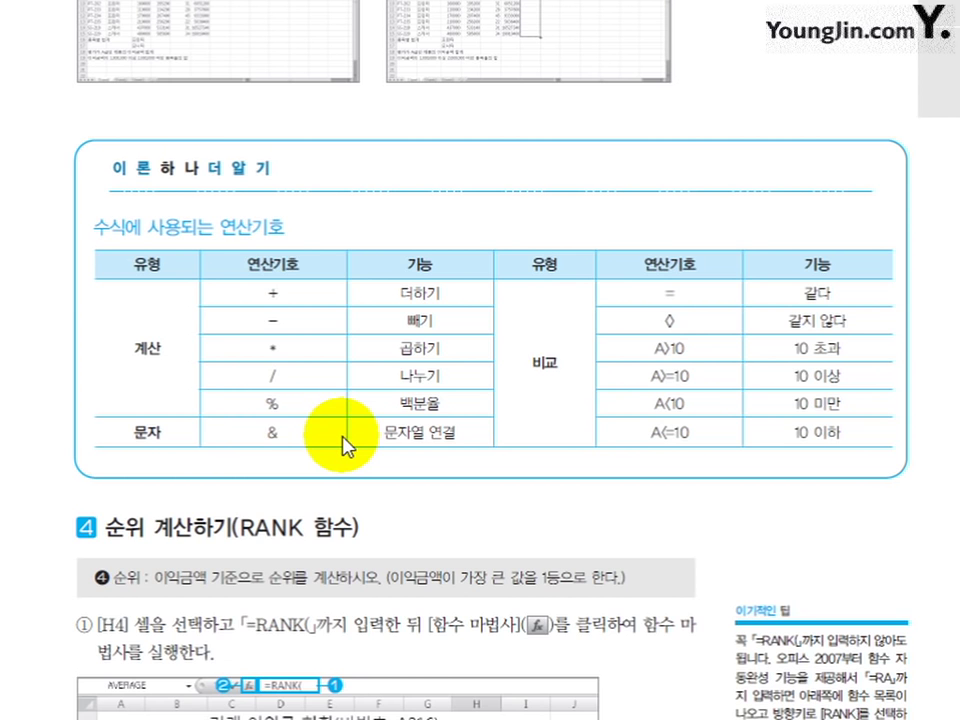
- Read the textbook section on calculating 순위 with RANK, including its arguments and relative versus absolute references
{"action": "scroll", "coordinate": [358, 448], "scroll_direction": "down", "scroll_amount": 5}
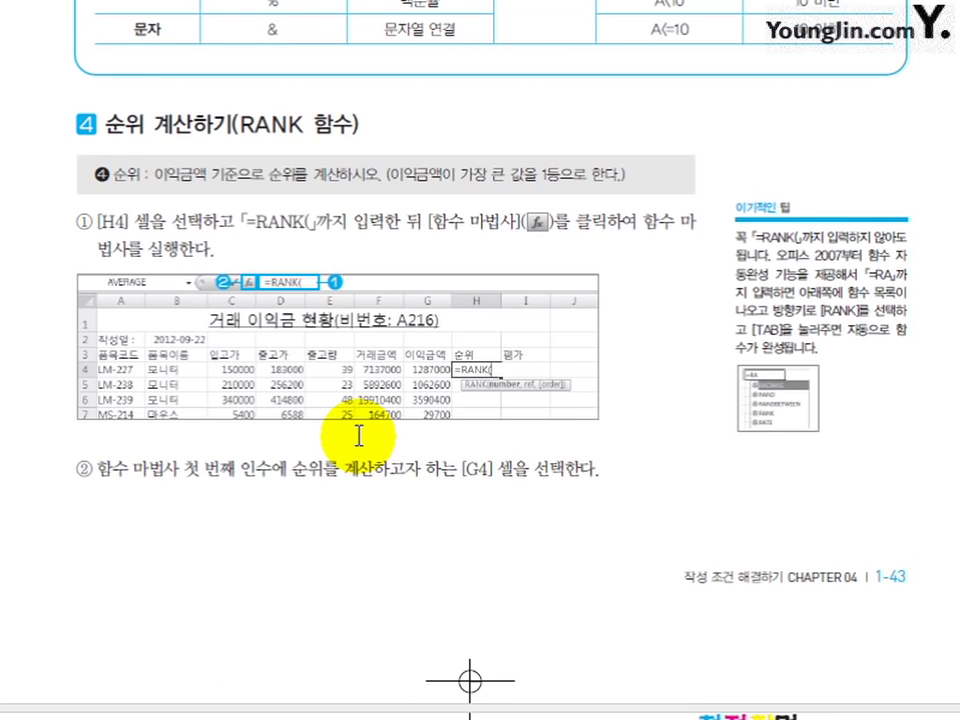
{"action": "scroll", "coordinate": [358, 436], "scroll_direction": "down", "scroll_amount": 18}
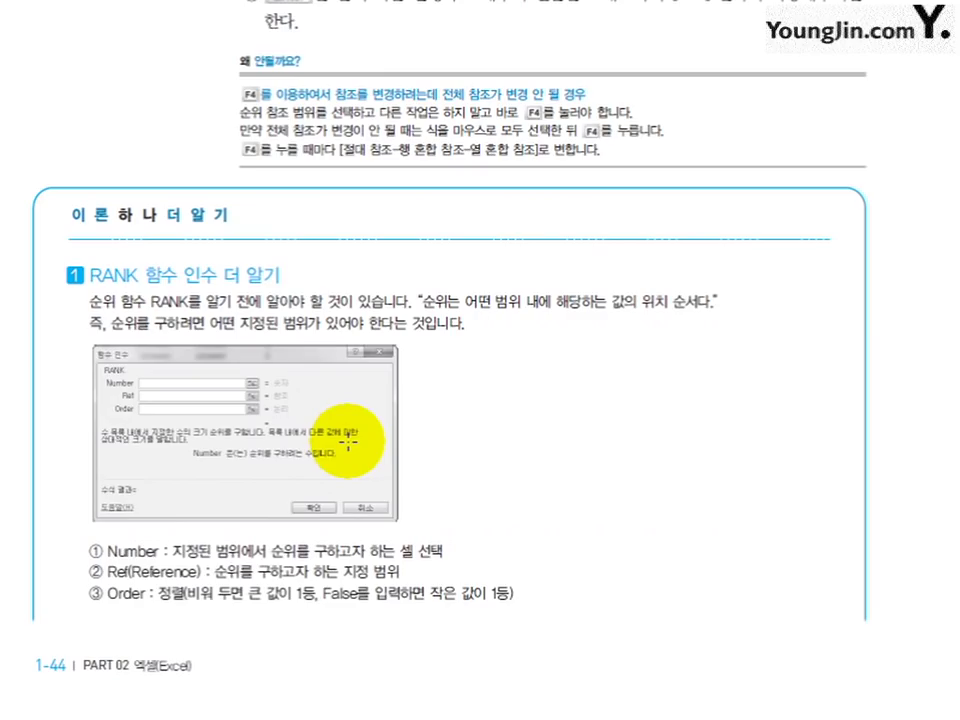
{"action": "scroll", "coordinate": [347, 400], "scroll_direction": "up", "scroll_amount": 2}
{"action": "scroll", "coordinate": [347, 390], "scroll_direction": "down", "scroll_amount": 12}
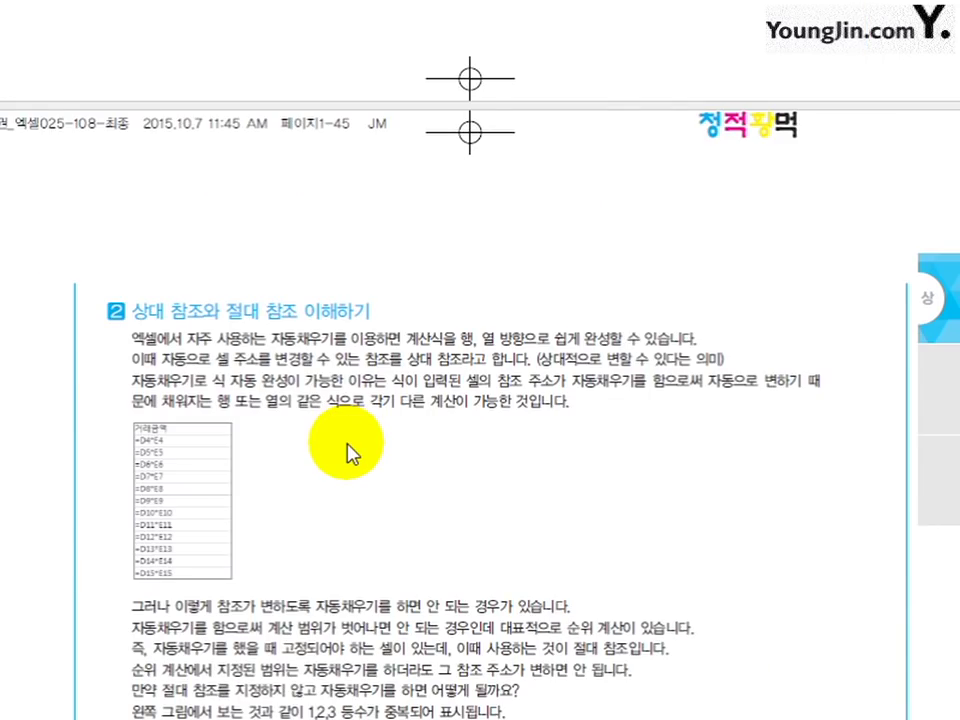
{"action": "scroll", "coordinate": [347, 452], "scroll_direction": "down", "scroll_amount": 11}
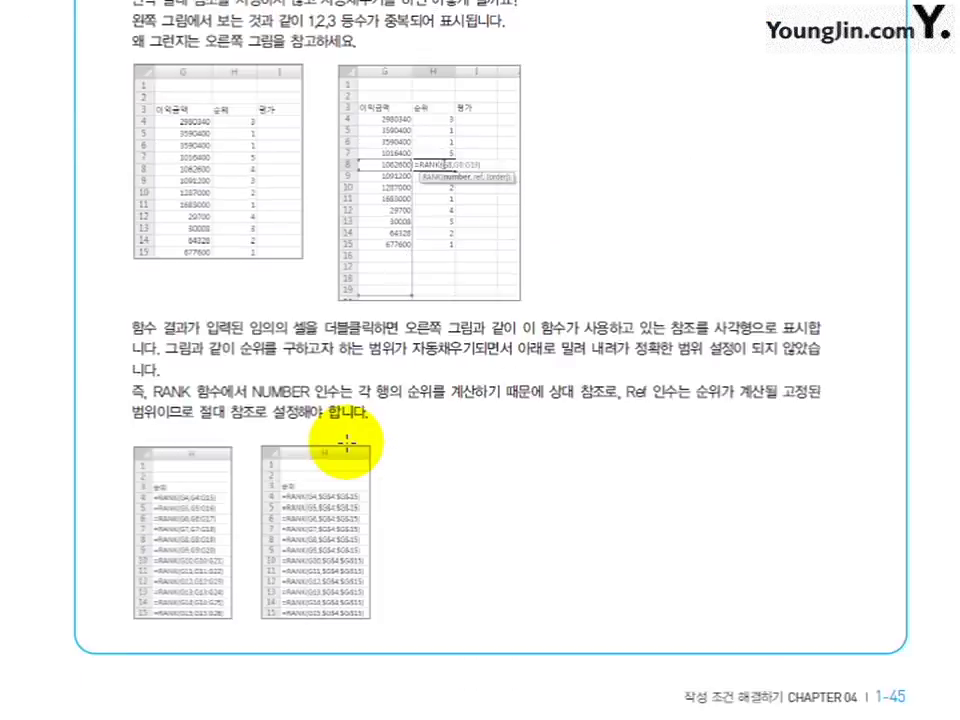
- Read the textbook section on calculating 평가 with IF, including nested IF analysis and the number of IFs needed
{"action": "scroll", "coordinate": [347, 452], "scroll_direction": "down", "scroll_amount": 6}
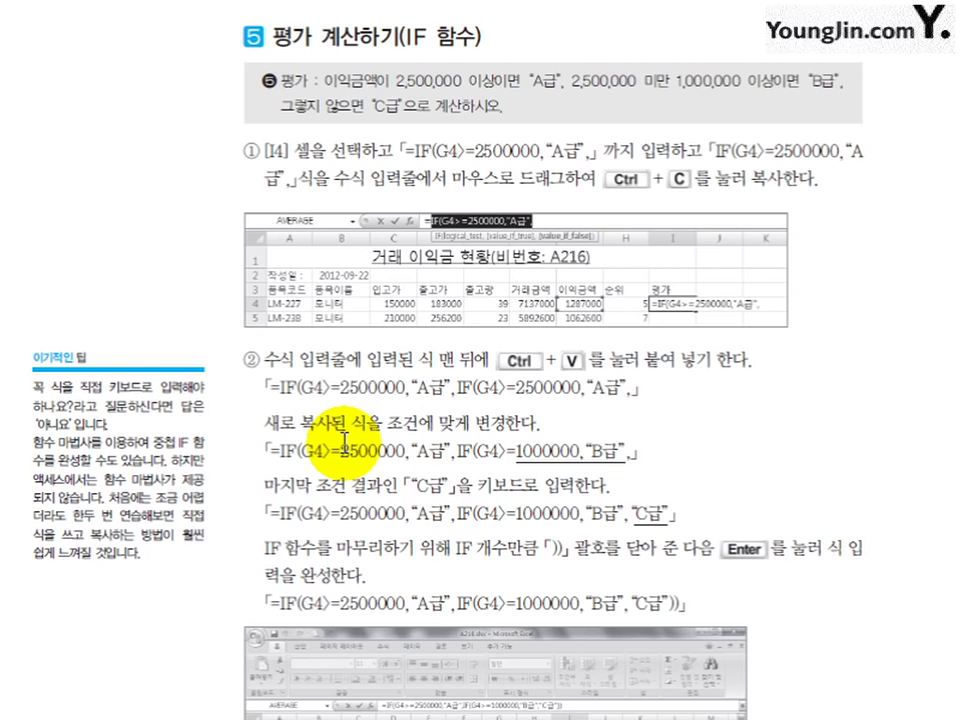
{"action": "scroll", "coordinate": [344, 441], "scroll_direction": "down", "scroll_amount": 16}
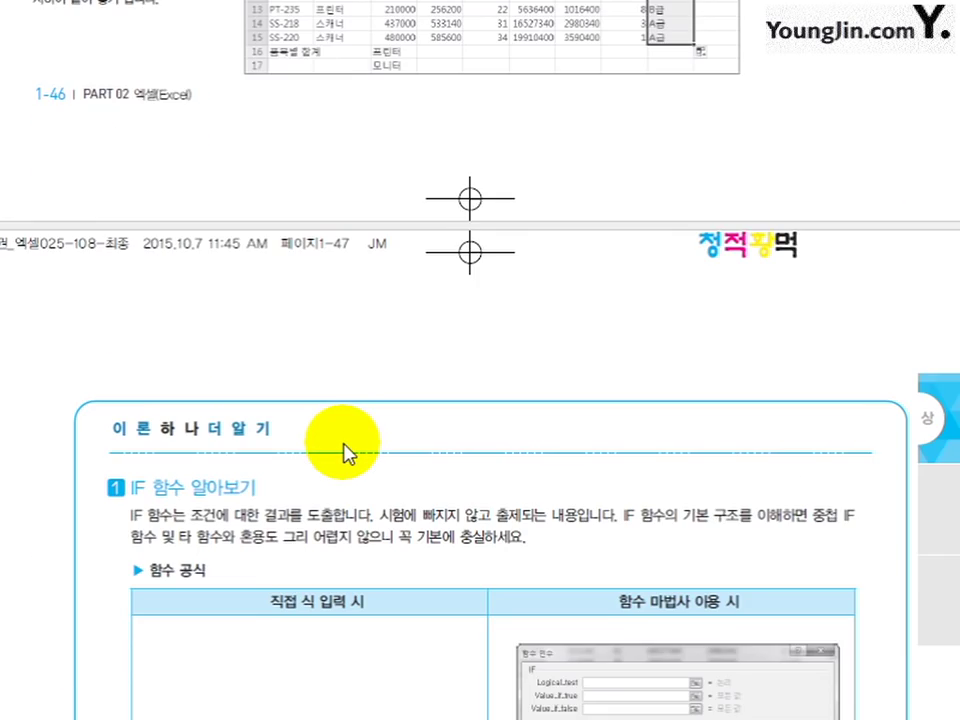
{"action": "scroll", "coordinate": [344, 452], "scroll_direction": "down", "scroll_amount": 3}
{"action": "scroll", "coordinate": [343, 440], "scroll_direction": "down", "scroll_amount": 10}
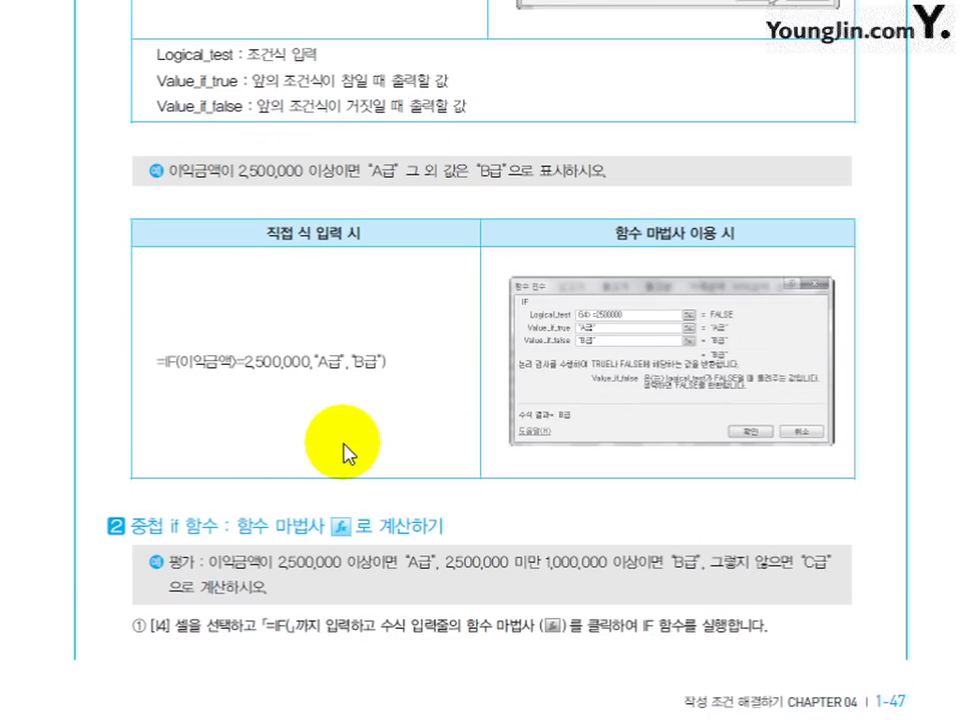
{"action": "scroll", "coordinate": [342, 443], "scroll_direction": "up", "scroll_amount": 2}
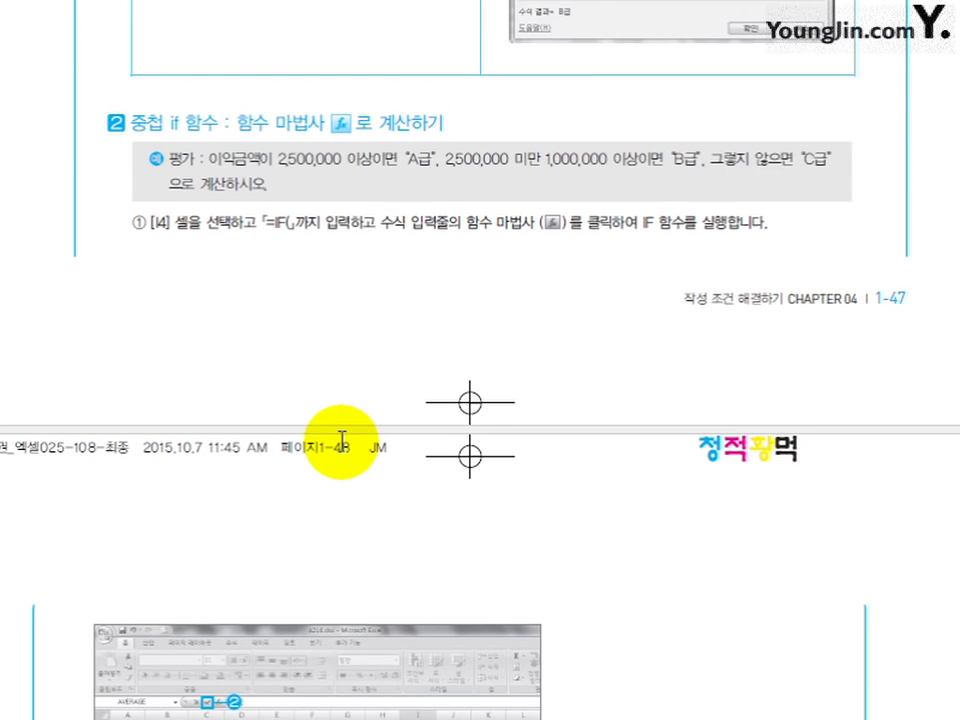
{"action": "scroll", "coordinate": [343, 440], "scroll_direction": "down", "scroll_amount": 9}
{"action": "scroll", "coordinate": [340, 440], "scroll_direction": "down", "scroll_amount": 12}
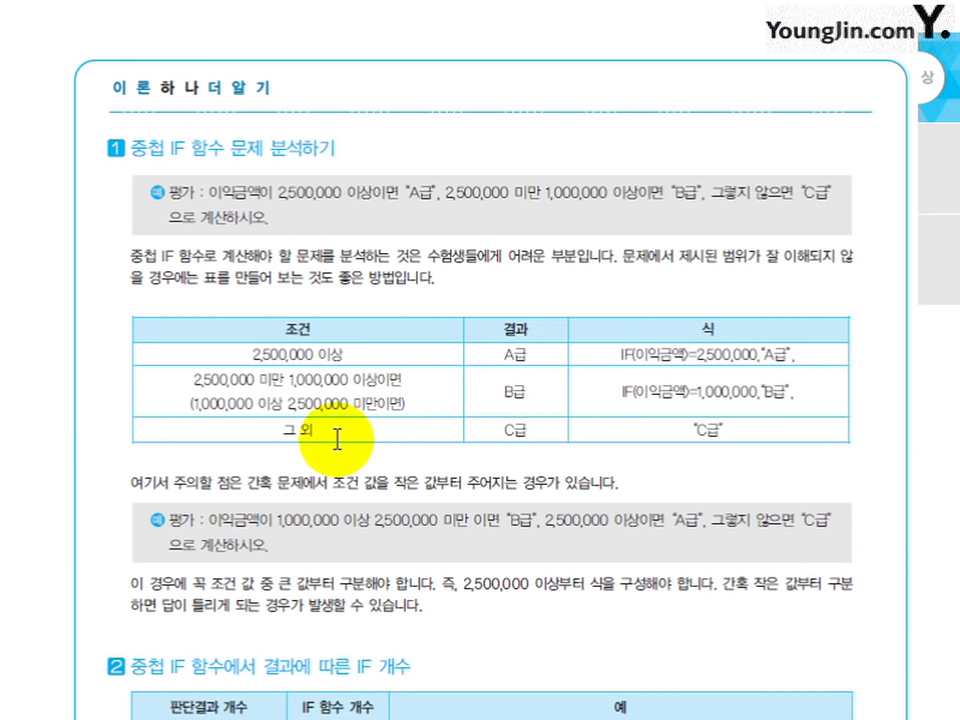
{"action": "scroll", "coordinate": [338, 440], "scroll_direction": "down", "scroll_amount": 4}
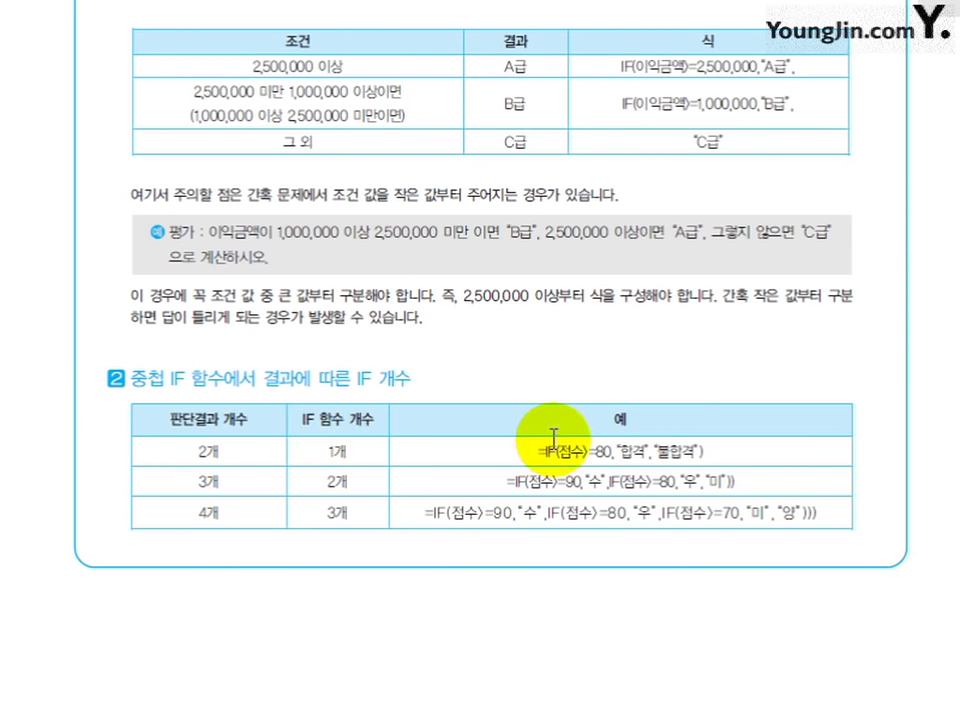
- Read the textbook sections on SUMIF totals by item, for A급 products, and for 이익금액 from 1,000,000 to under 2,000,000
{"action": "scroll", "coordinate": [546, 441], "scroll_direction": "down", "scroll_amount": 10}
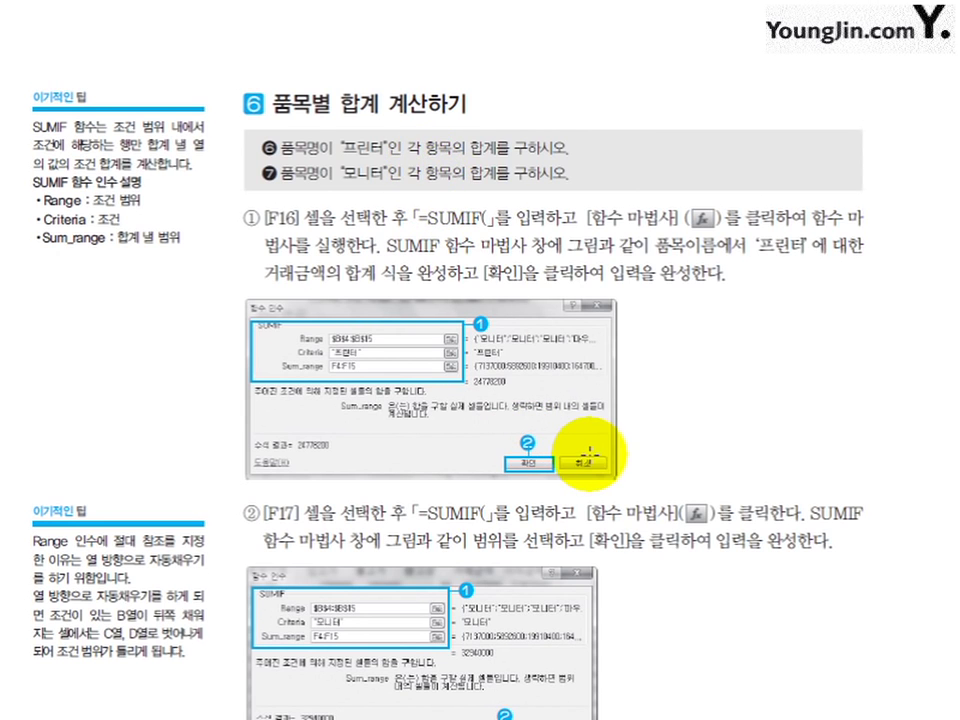
{"action": "scroll", "coordinate": [590, 455], "scroll_direction": "down", "scroll_amount": 12}
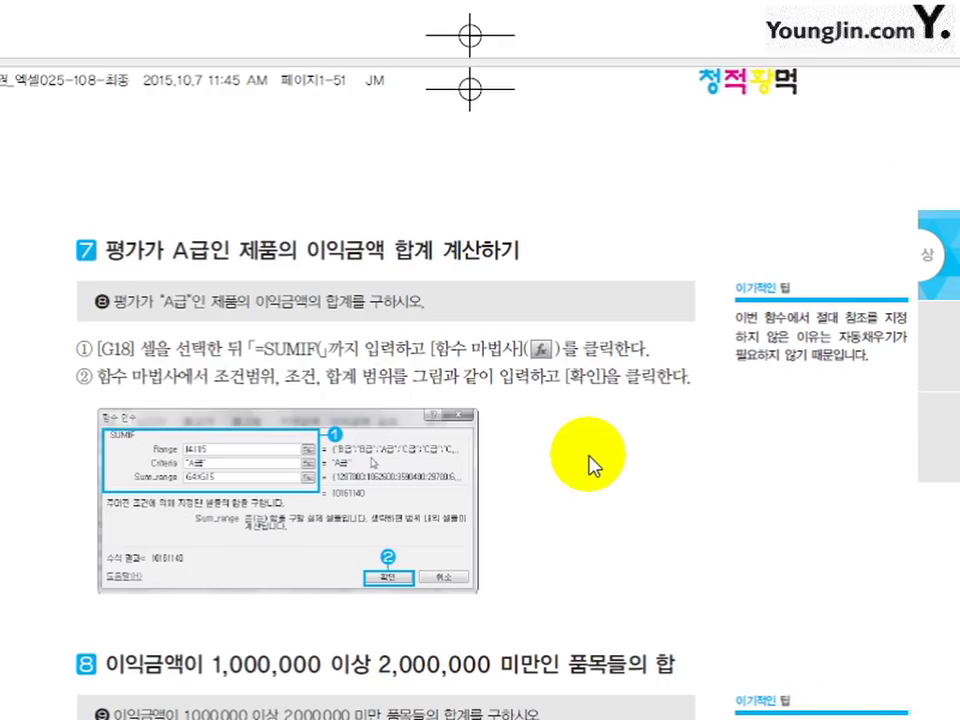
{"action": "scroll", "coordinate": [592, 465], "scroll_direction": "down", "scroll_amount": 5}
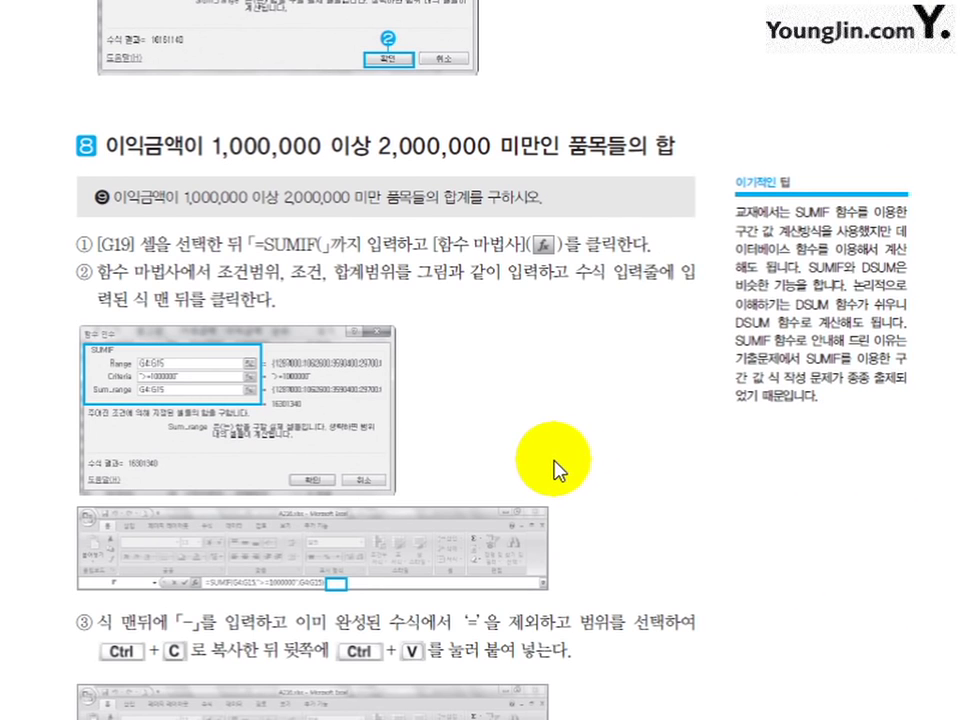
{"action": "scroll", "coordinate": [510, 405], "scroll_direction": "down", "scroll_amount": 11}
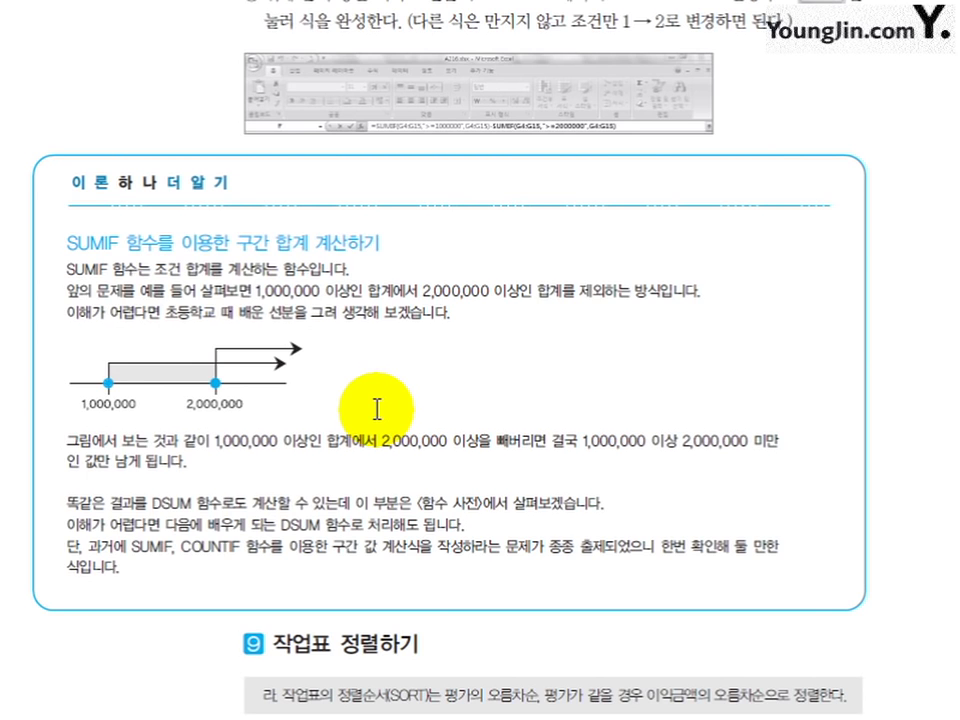
- Read the textbook section on sorting the table by 평가 and 이익금액, and on custom-list sorting
{"action": "scroll", "coordinate": [413, 407], "scroll_direction": "down", "scroll_amount": 5}
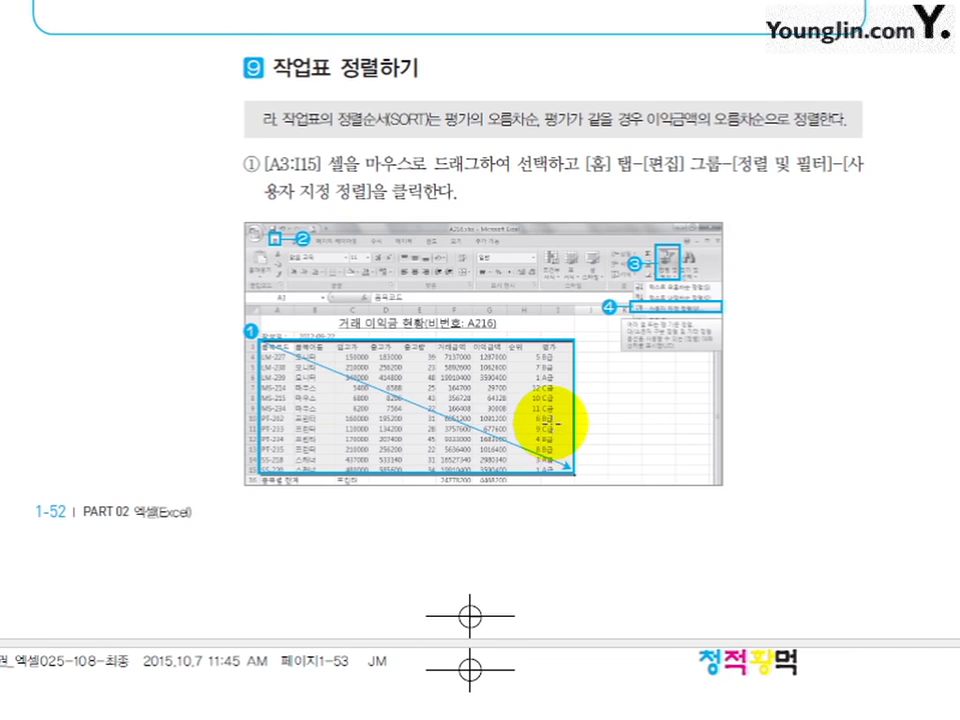
{"action": "scroll", "coordinate": [566, 411], "scroll_direction": "down", "scroll_amount": 10}
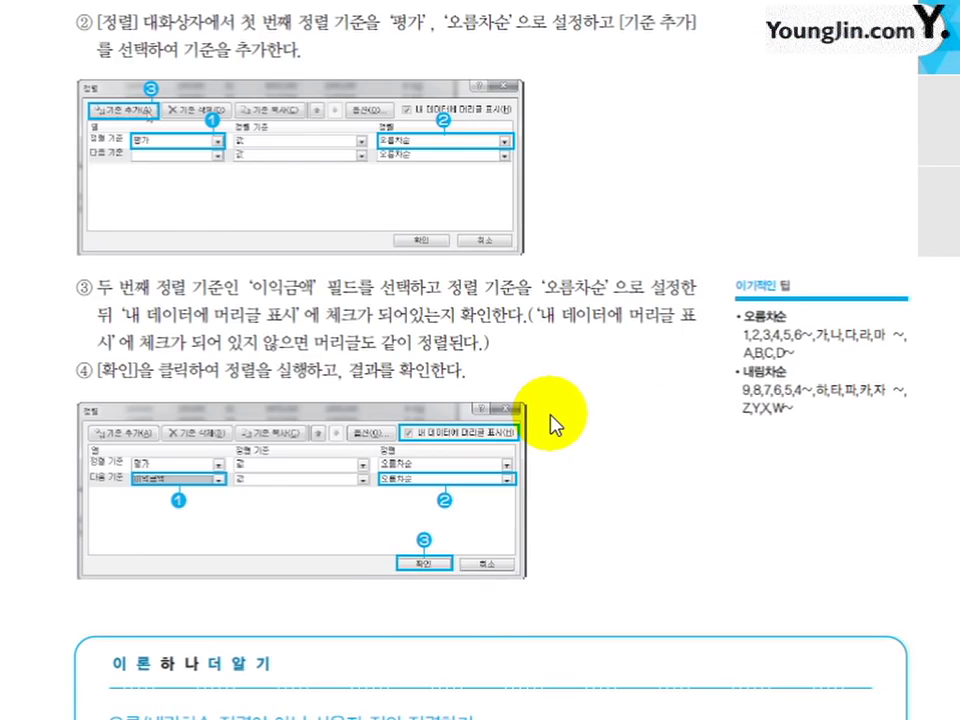
{"action": "scroll", "coordinate": [550, 414], "scroll_direction": "down", "scroll_amount": 2}
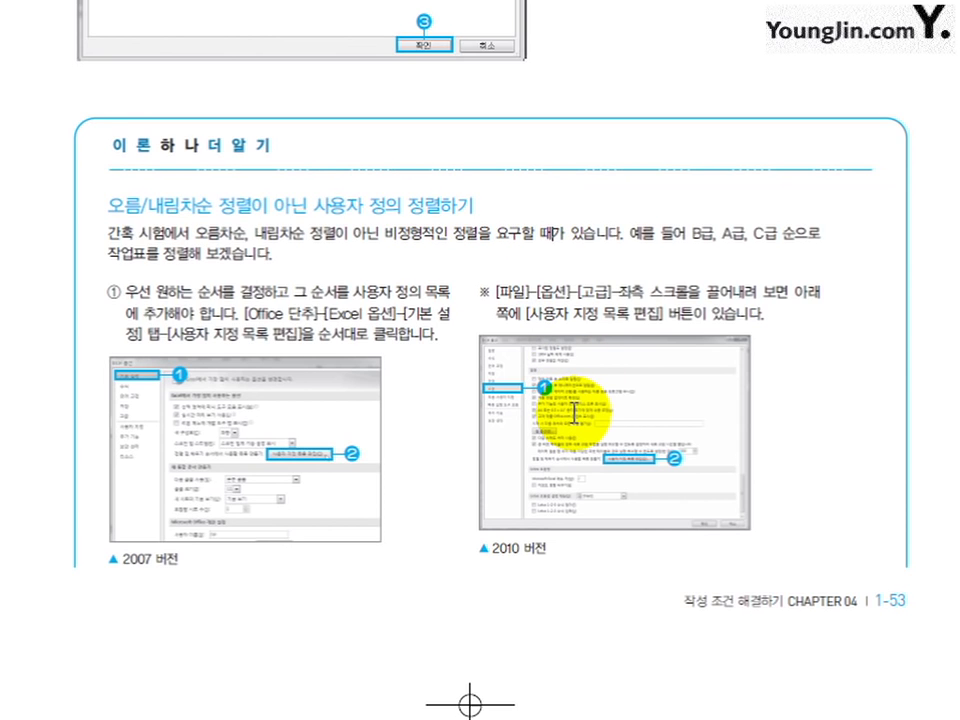
{"action": "scroll", "coordinate": [623, 401], "scroll_direction": "down", "scroll_amount": 13}
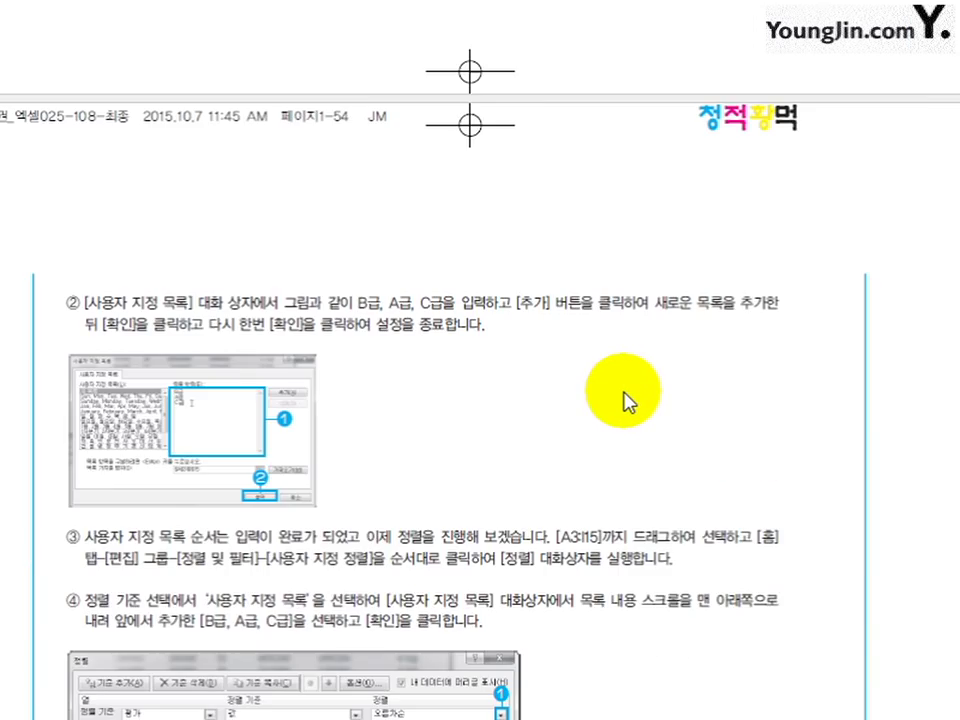
- Read the rest of the textbook's custom-list sorting instructions and compare the 기타 formatting requirements with the worksheet
{"action": "scroll", "coordinate": [623, 401], "scroll_direction": "down", "scroll_amount": 8}
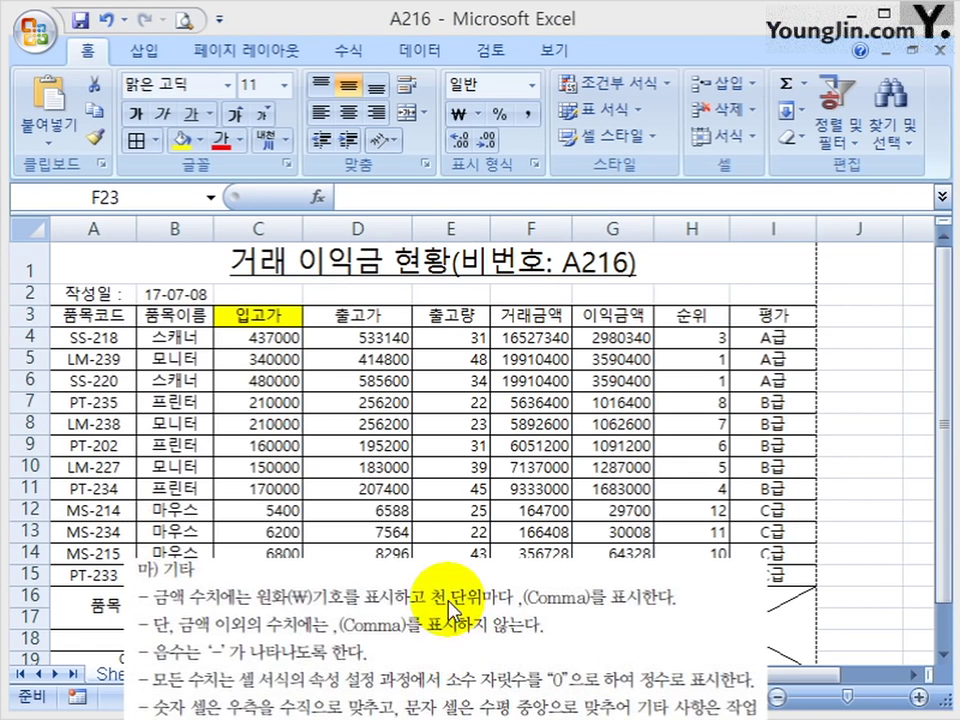
{"action": "scroll", "coordinate": [455, 608], "scroll_direction": "down", "scroll_amount": 2}
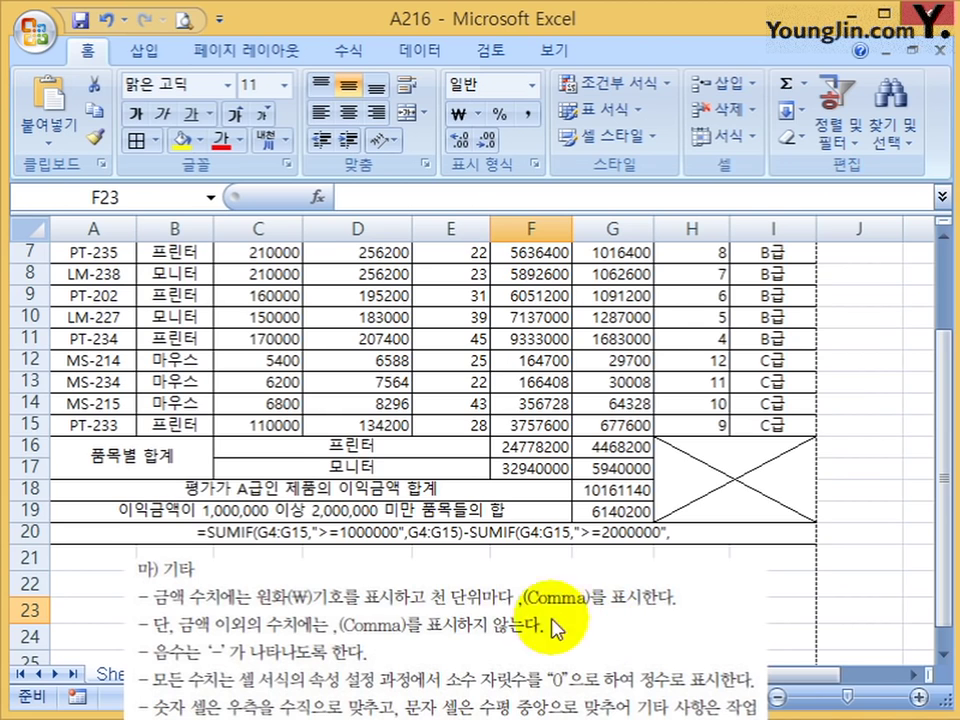
{"action": "scroll", "coordinate": [471, 606], "scroll_direction": "up", "scroll_amount": 2}
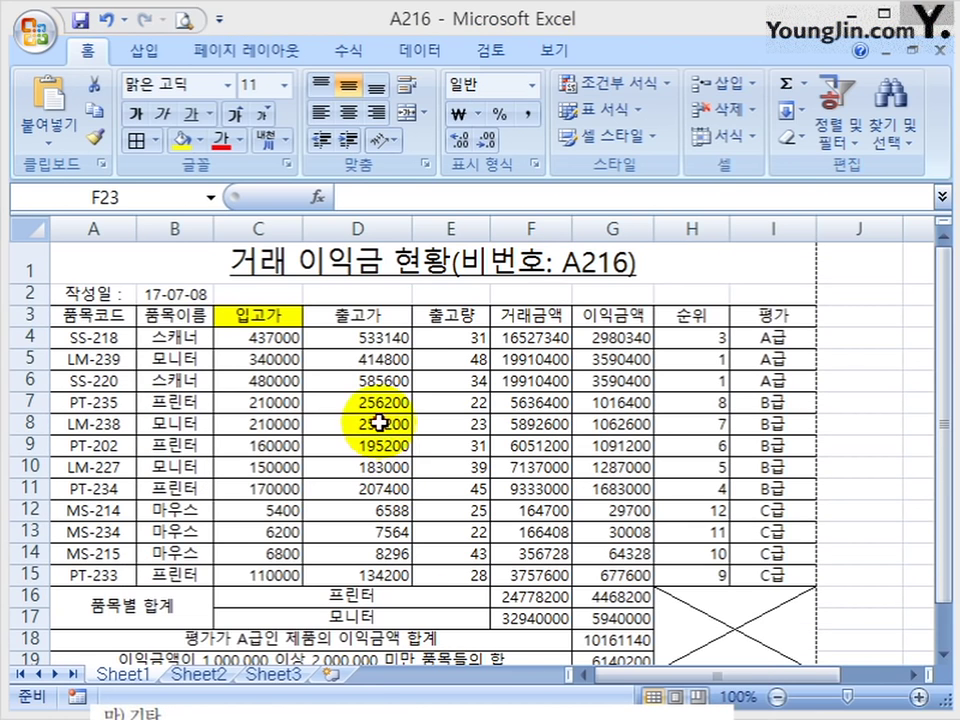
- Apply the 통화 (currency) number format to the amounts in C4:D15, F4:G17 and G18:G19
{"action": "left_click_drag", "start_coordinate": [256, 332], "coordinate": [408, 568]}
{"action": "left_click_drag", "start_coordinate": [524, 338], "coordinate": [643, 617]}
{"action": "scroll", "coordinate": [741, 581], "scroll_direction": "down", "scroll_amount": 2}
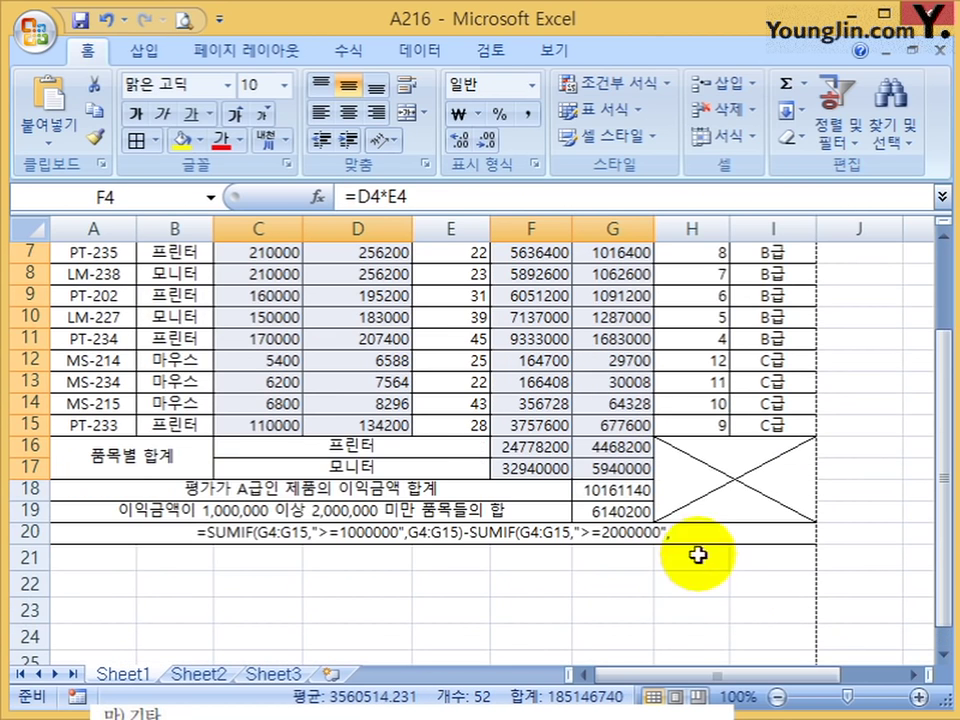
{"action": "left_click_drag", "start_coordinate": [621, 491], "coordinate": [622, 512]}
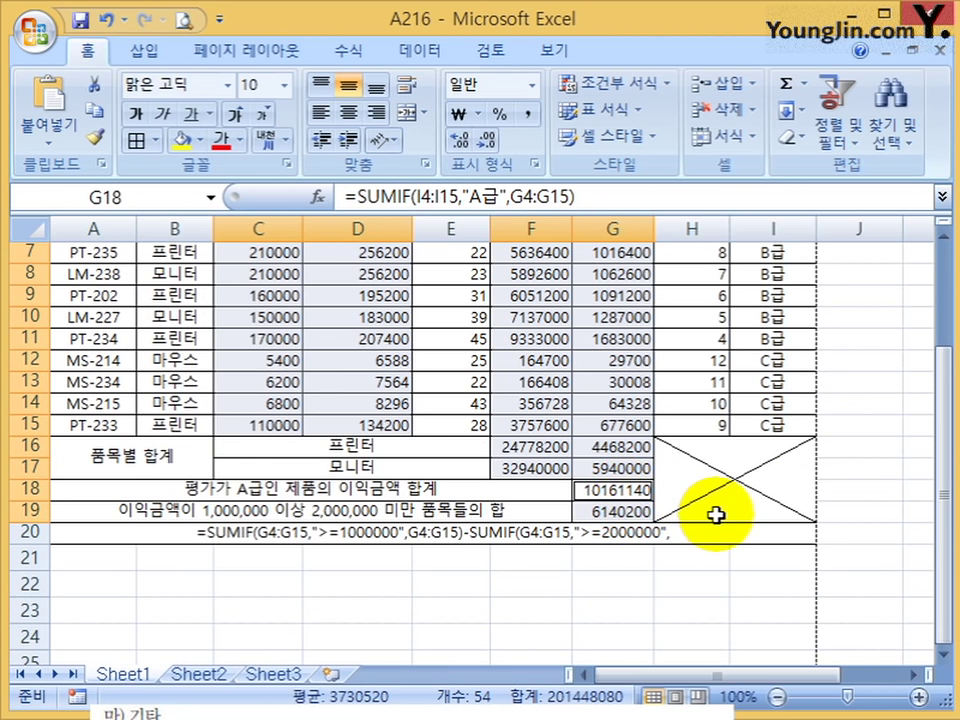
{"action": "left_click", "coordinate": [533, 85]}
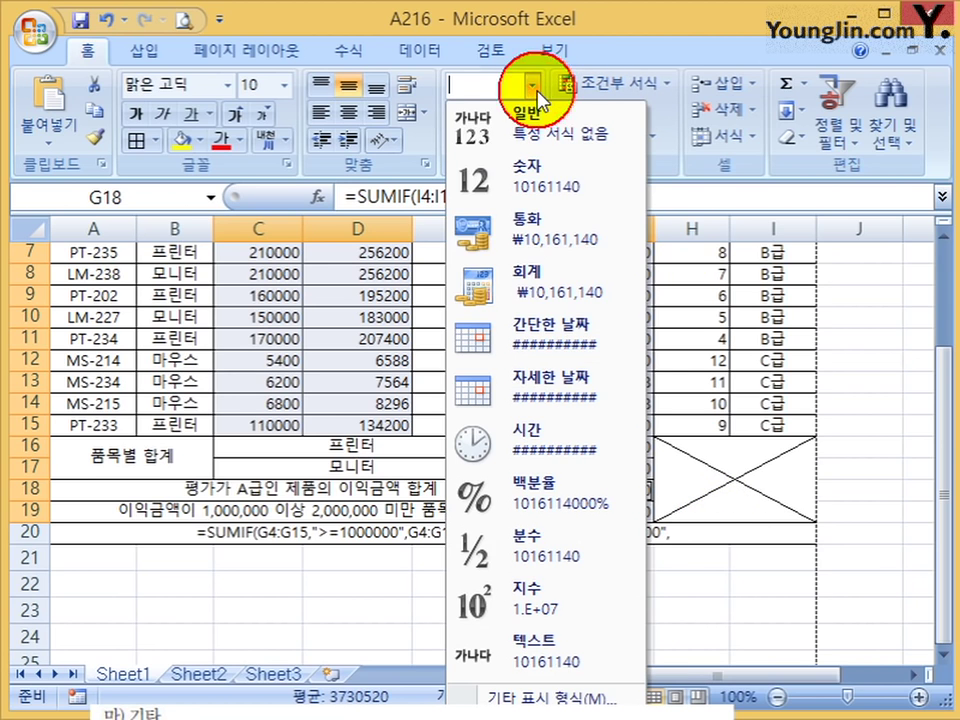
{"action": "left_click", "coordinate": [478, 234]}
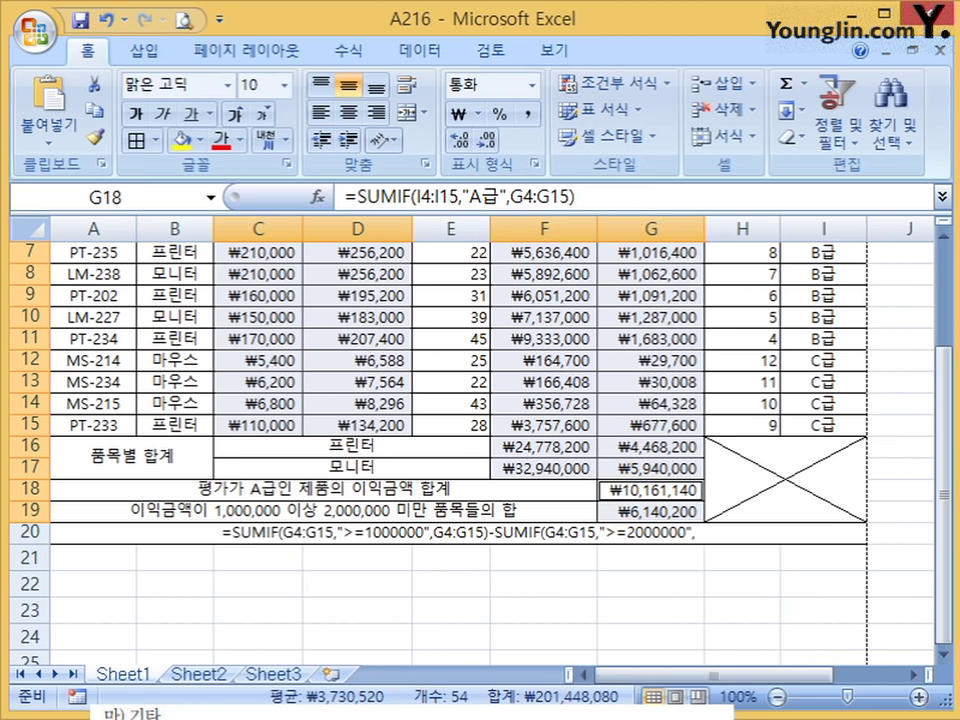
- Check the number format and alignment of the 출고량 and 순위 values in E4:E15 and H4:H15
{"action": "left_click_drag", "start_coordinate": [476, 422], "coordinate": [462, 338]}
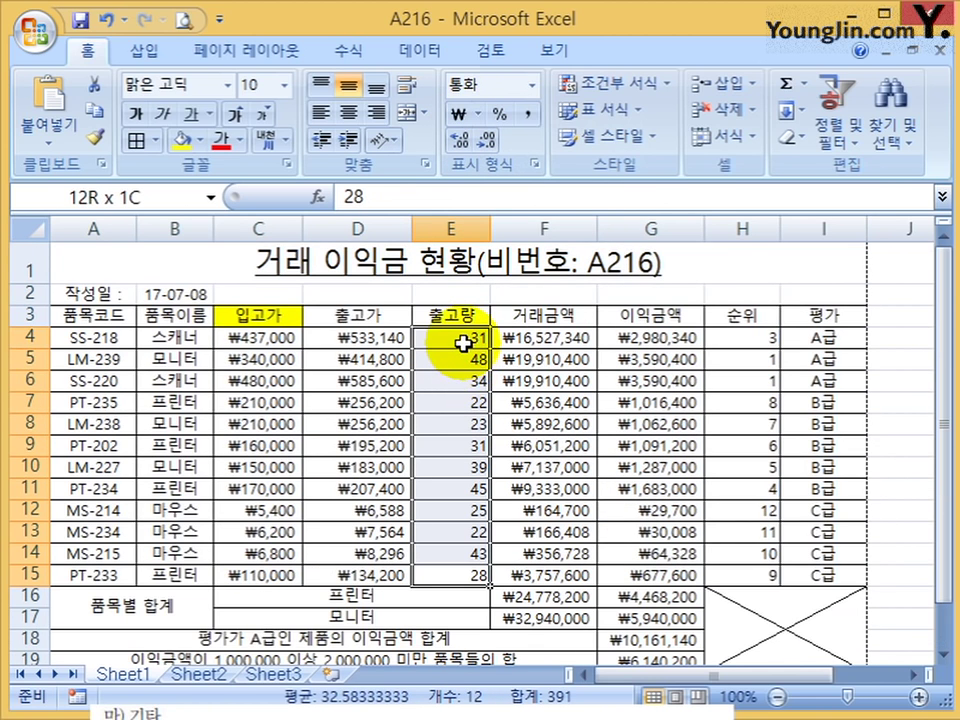
{"action": "left_click_drag", "start_coordinate": [763, 337], "coordinate": [760, 575]}
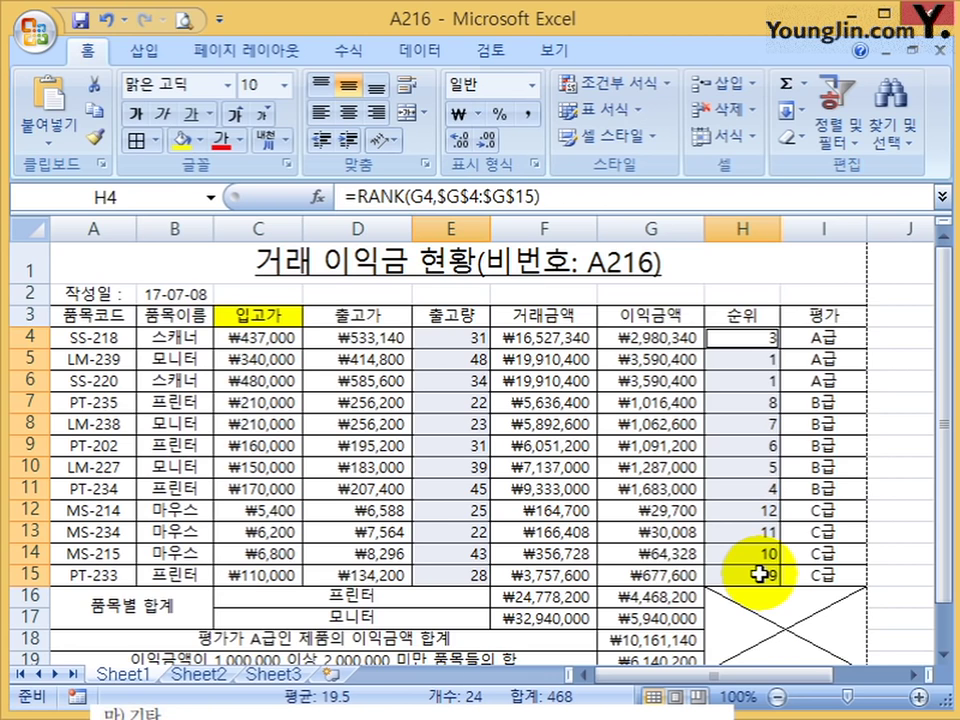
{"action": "left_click", "coordinate": [740, 422]}
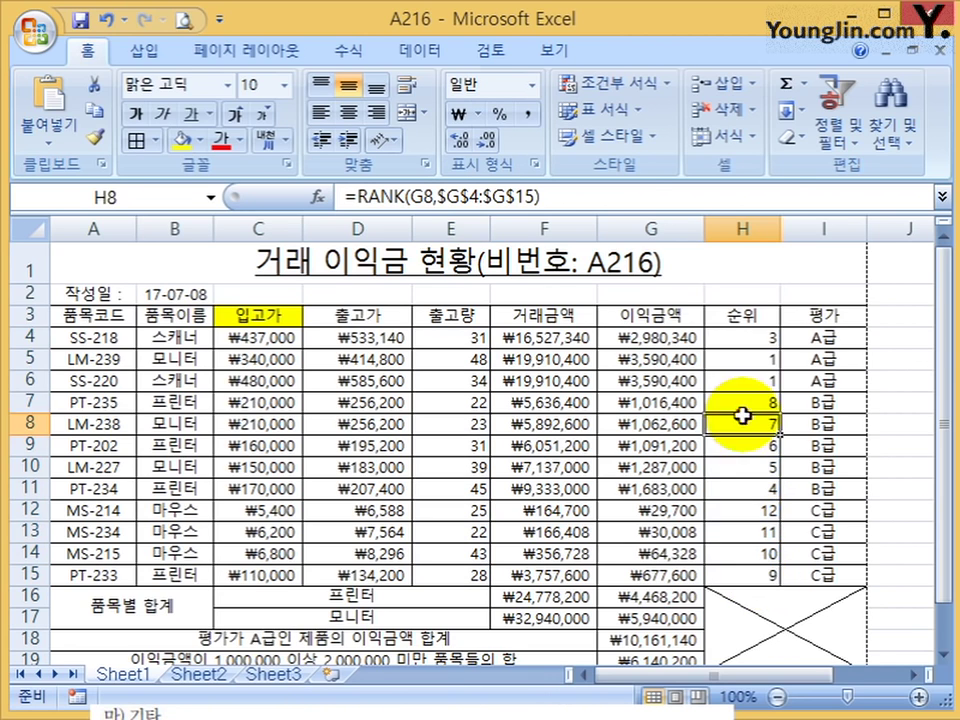
- Center the 품목코드 and 품목이름 columns in A3:B15 horizontally, and check the alignment of the headers and the 평가 column
{"action": "left_click", "coordinate": [80, 315]}
{"action": "left_click_drag", "start_coordinate": [80, 315], "coordinate": [838, 316]}
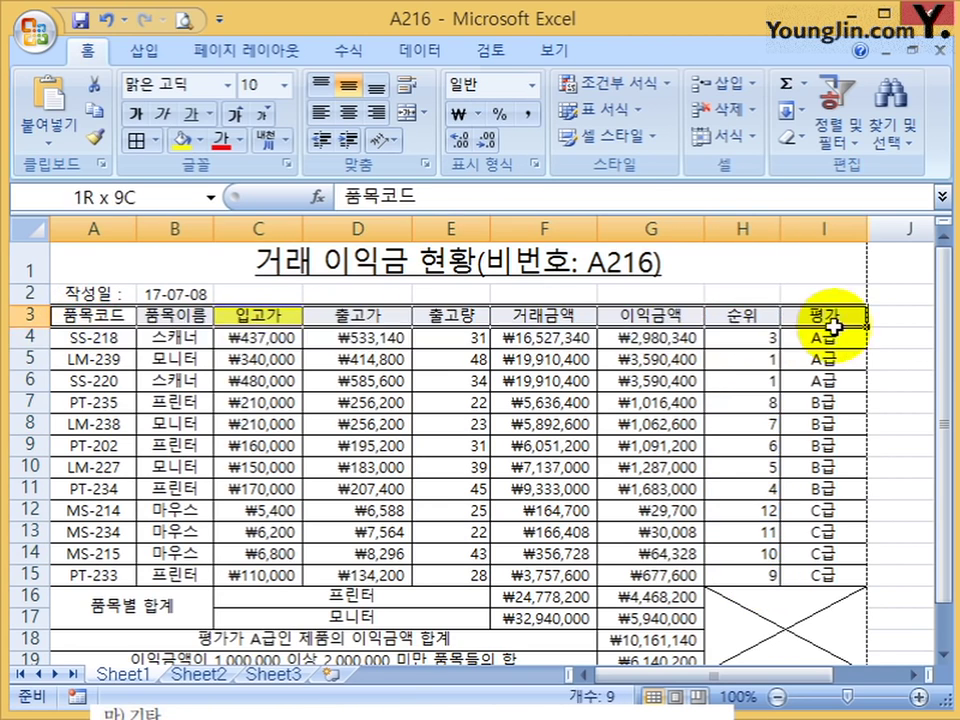
{"action": "left_click_drag", "start_coordinate": [93, 315], "coordinate": [199, 574]}
{"action": "left_click", "coordinate": [345, 88]}
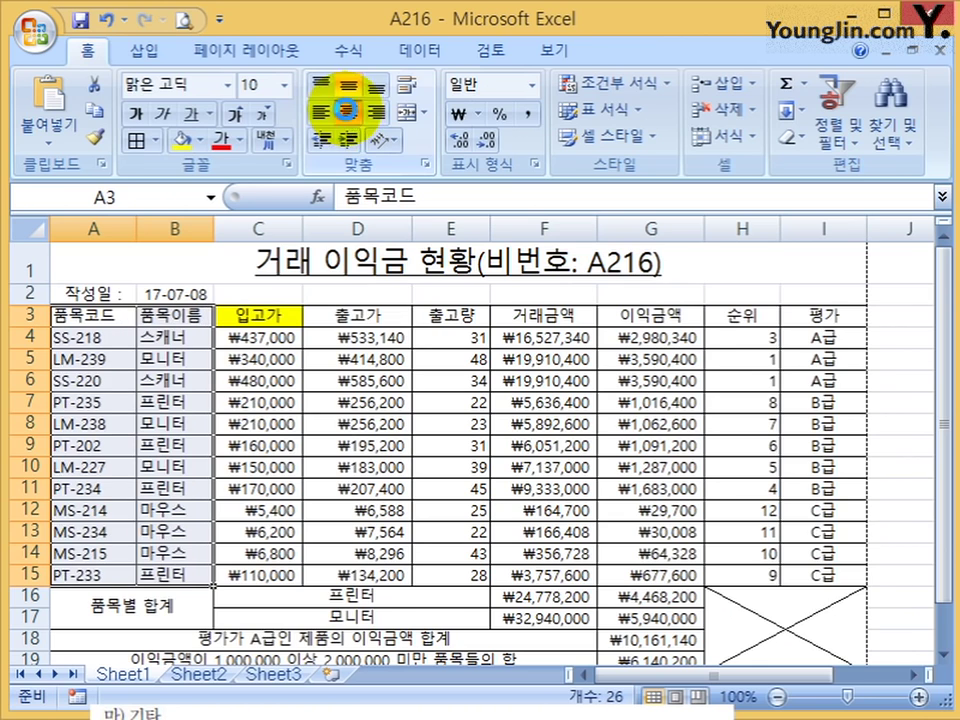
{"action": "left_click_drag", "start_coordinate": [860, 314], "coordinate": [824, 574]}
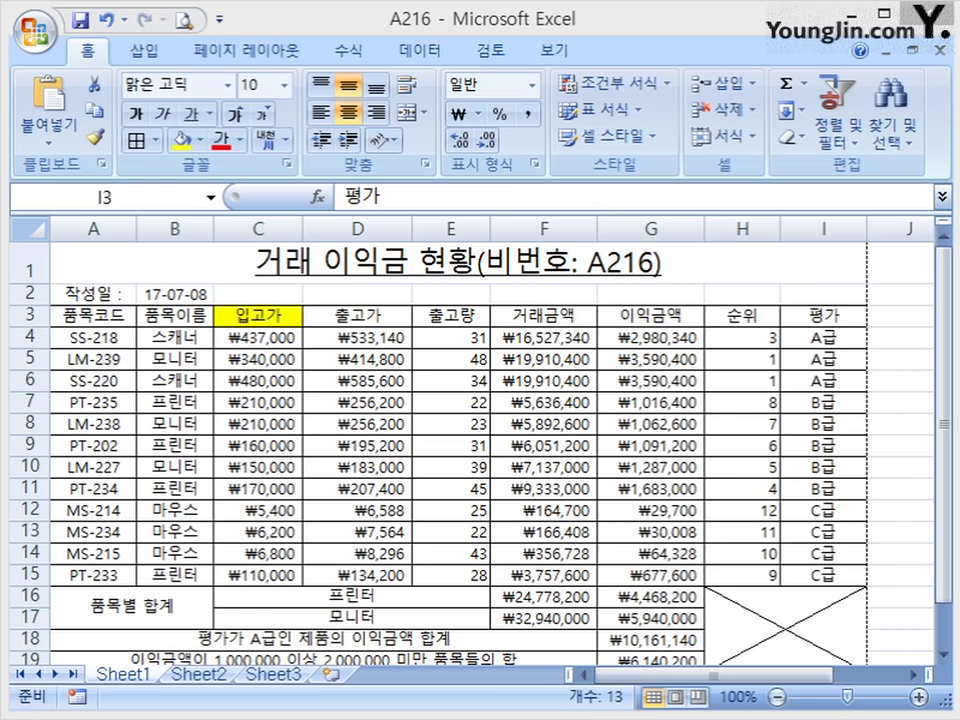
- Check the alignment of the summary rows and the merged SUMIF formula text in row 20
{"action": "scroll", "coordinate": [681, 343], "scroll_direction": "down", "scroll_amount": 4}
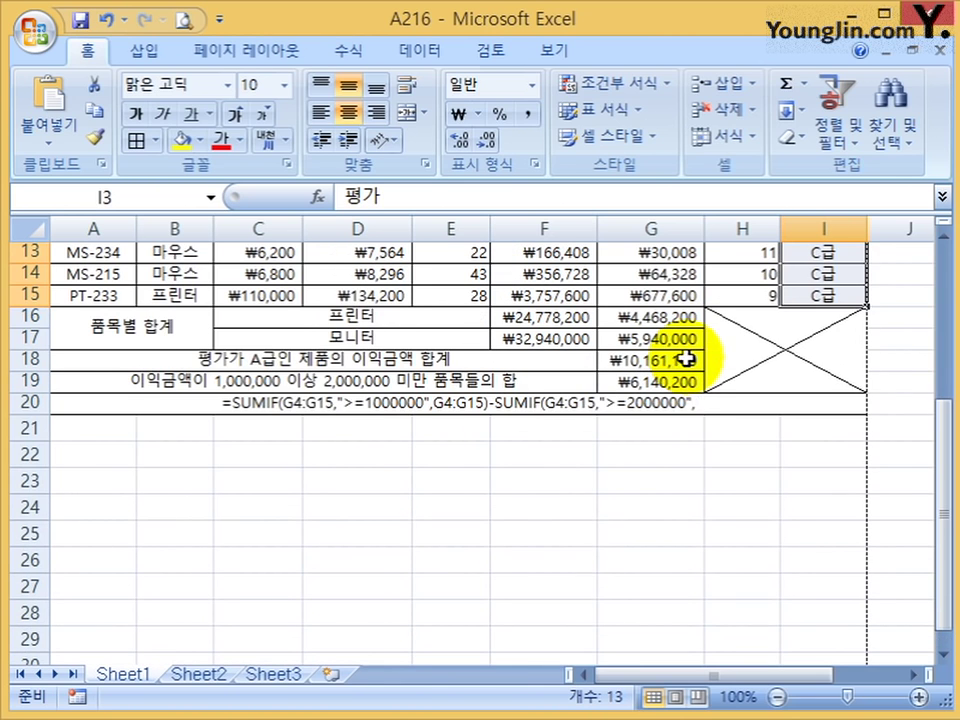
{"action": "left_click", "coordinate": [788, 405]}
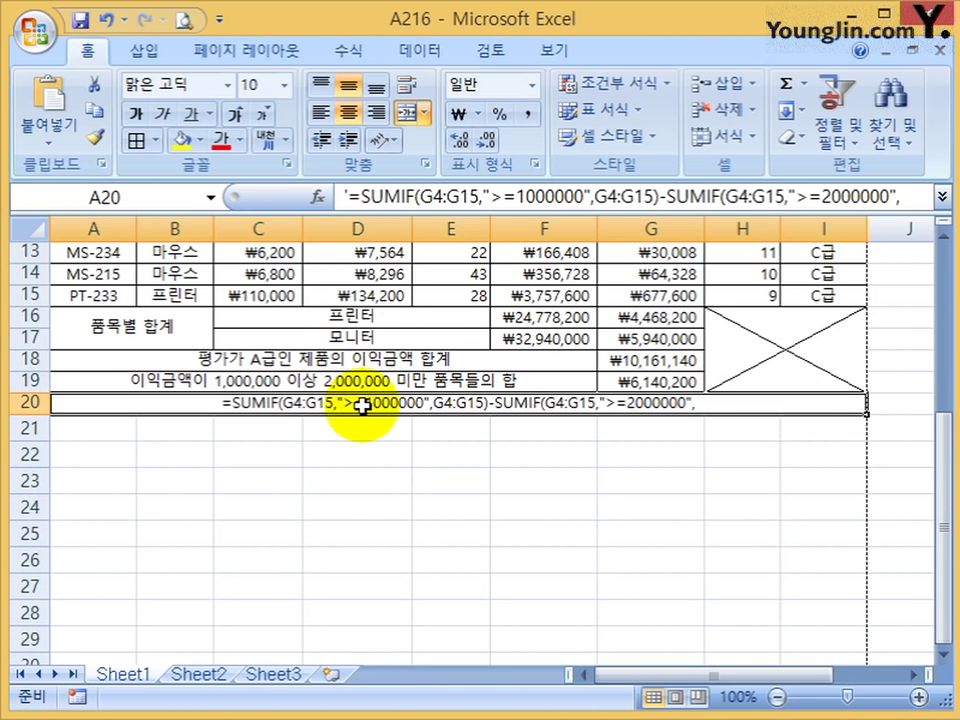
{"action": "scroll", "coordinate": [836, 461], "scroll_direction": "up", "scroll_amount": 4}
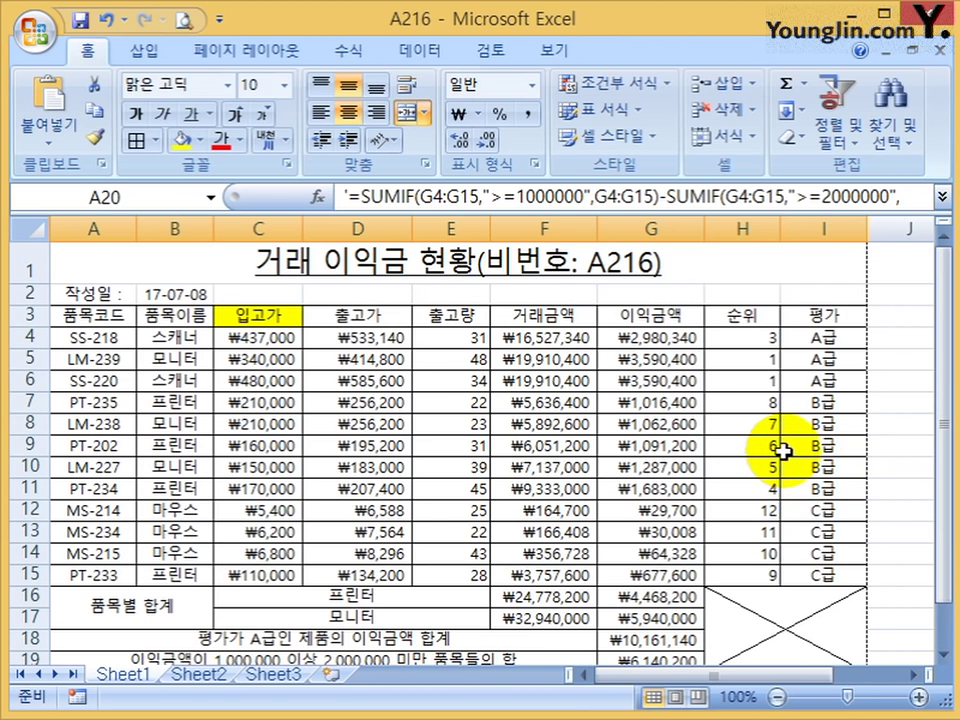
- Hide column C containing the 입고가 values
{"action": "left_click", "coordinate": [259, 228]}
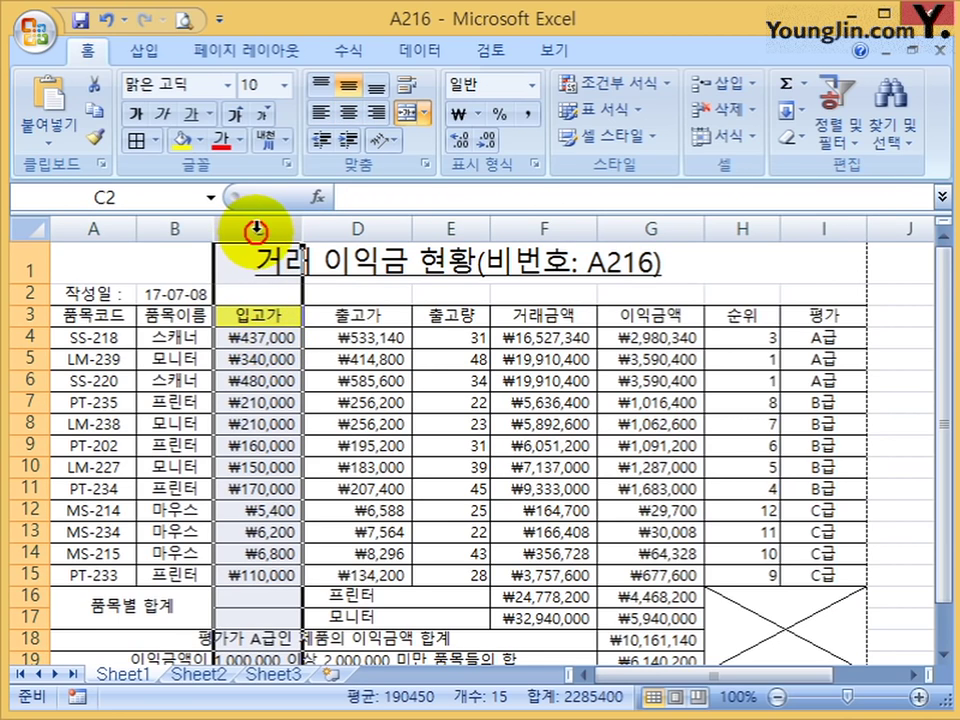
{"action": "right_click", "coordinate": [259, 228]}
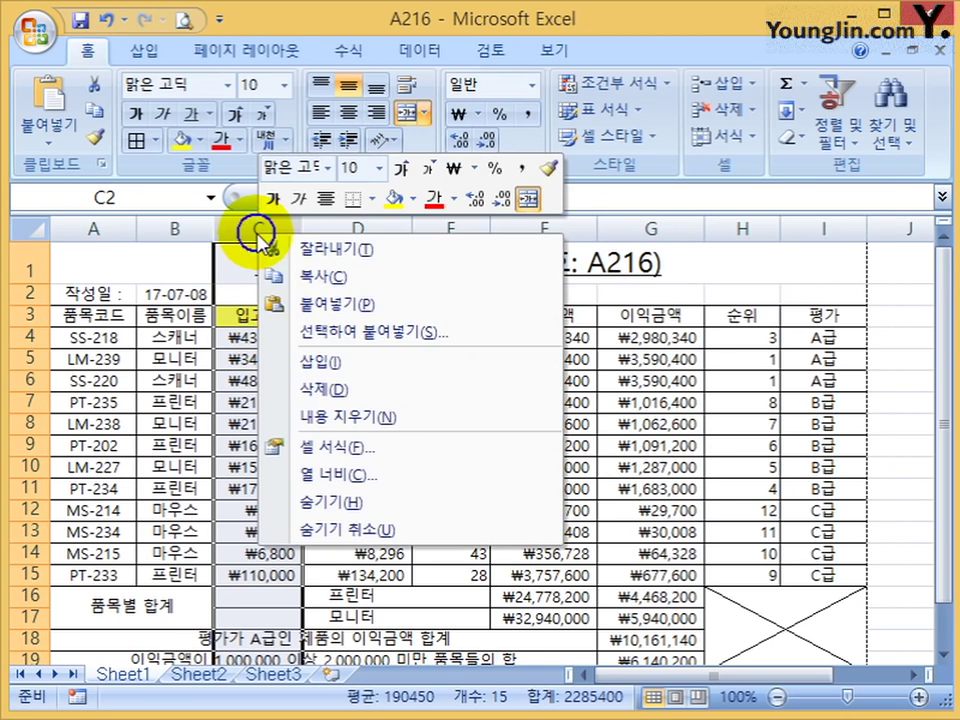
{"action": "left_click", "coordinate": [355, 497]}
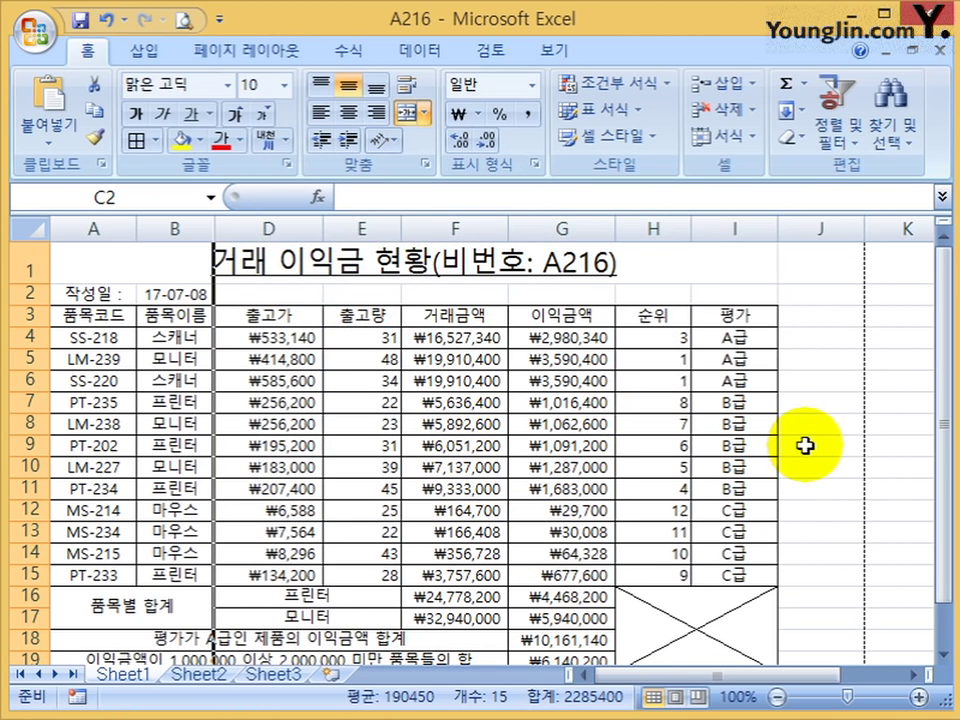
- Adjust the widths of columns F through I so that the table extends to the page-break line
{"action": "left_click_drag", "start_coordinate": [690, 229], "coordinate": [707, 229]}
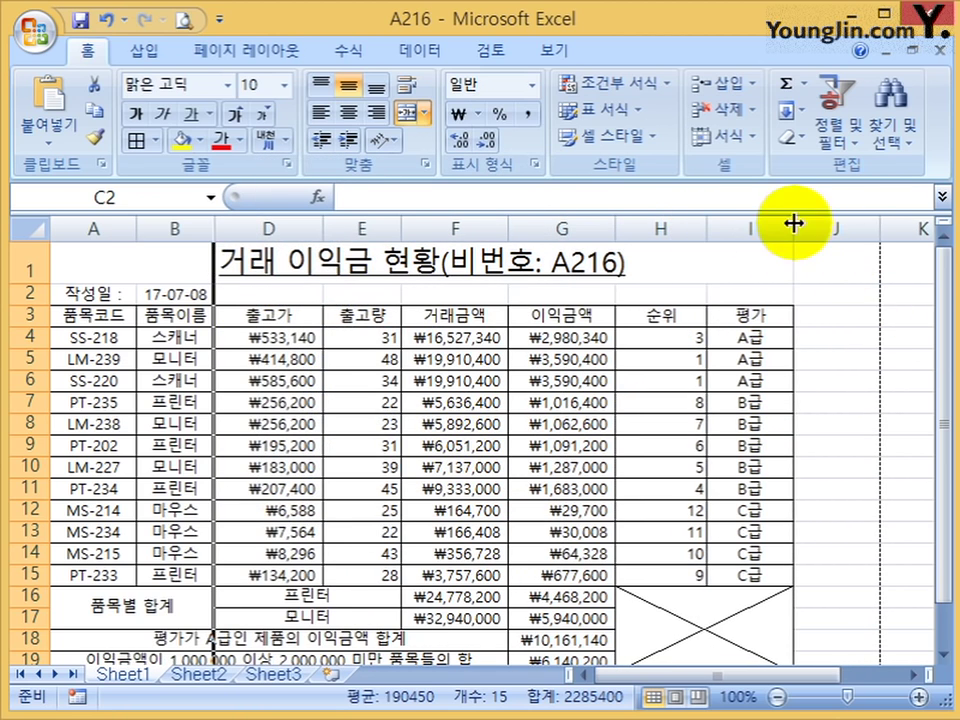
{"action": "left_click_drag", "start_coordinate": [793, 224], "coordinate": [818, 229]}
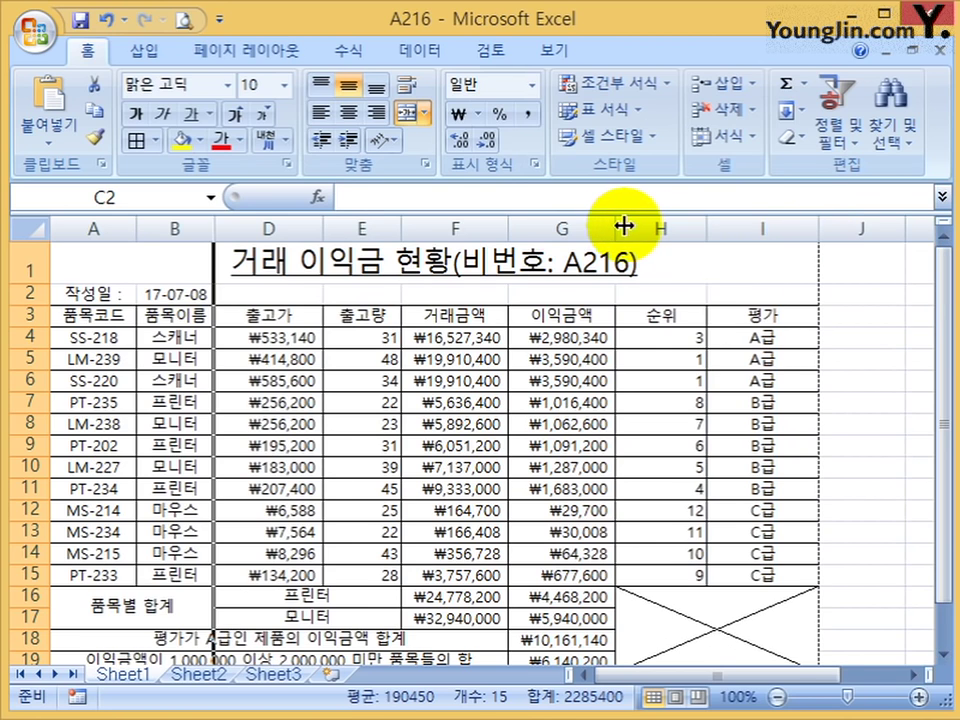
{"action": "mouse_move", "coordinate": [623, 228]}
{"action": "left_mouse_down"}
{"action": "mouse_move", "coordinate": [638, 228]}
{"action": "mouse_move", "coordinate": [622, 229]}
{"action": "left_mouse_up"}
{"action": "left_click_drag", "start_coordinate": [511, 229], "coordinate": [531, 229]}
{"action": "mouse_move", "coordinate": [736, 229]}
{"action": "left_mouse_down"}
{"action": "mouse_move", "coordinate": [714, 240]}
{"action": "mouse_move", "coordinate": [730, 236]}
{"action": "left_mouse_up"}
{"action": "left_click_drag", "start_coordinate": [529, 228], "coordinate": [545, 238]}
{"action": "mouse_move", "coordinate": [660, 236]}
{"action": "left_mouse_down"}
{"action": "mouse_move", "coordinate": [681, 242]}
{"action": "mouse_move", "coordinate": [677, 233]}
{"action": "left_mouse_up"}
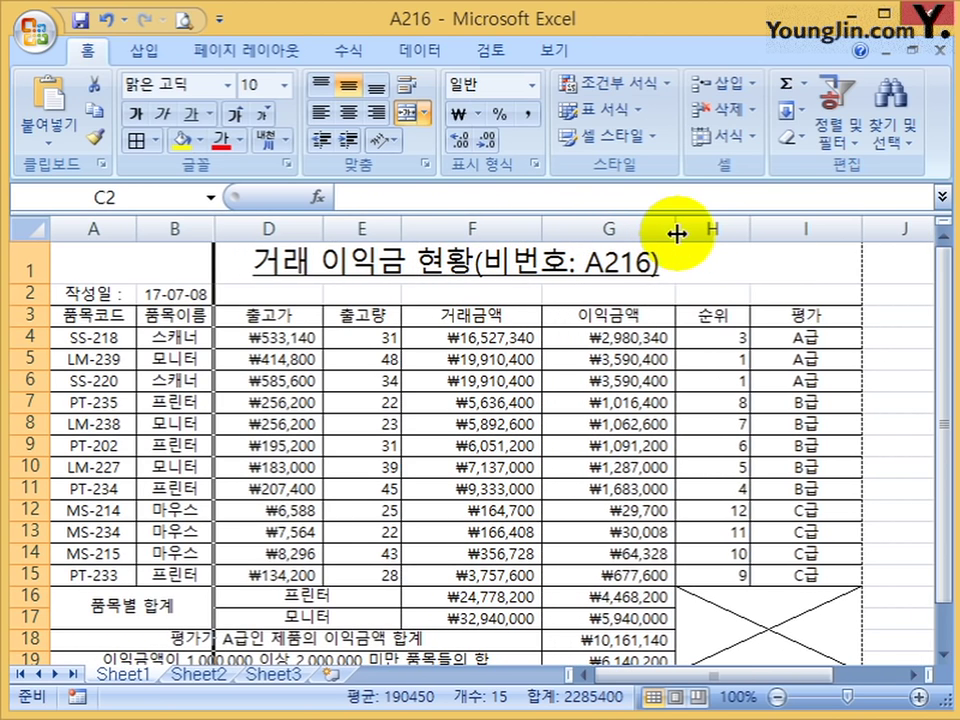
- Select the merged formula text in A20 and expand the formula bar to check its full content
{"action": "left_click", "coordinate": [561, 402]}
{"action": "scroll", "coordinate": [606, 628], "scroll_direction": "down", "scroll_amount": 3}
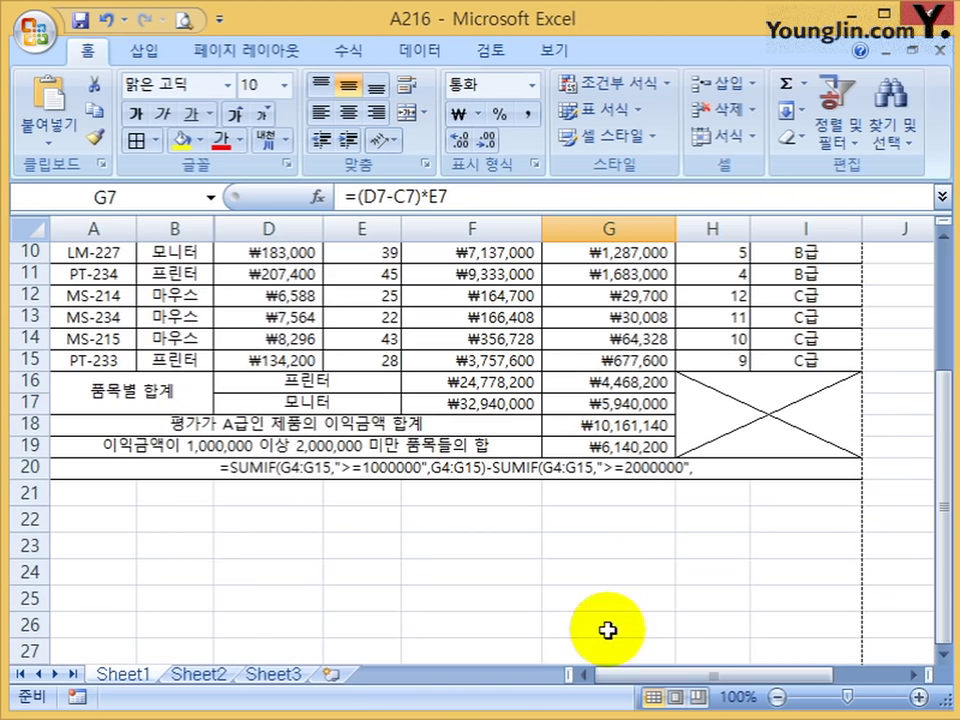
{"action": "left_click", "coordinate": [624, 468]}
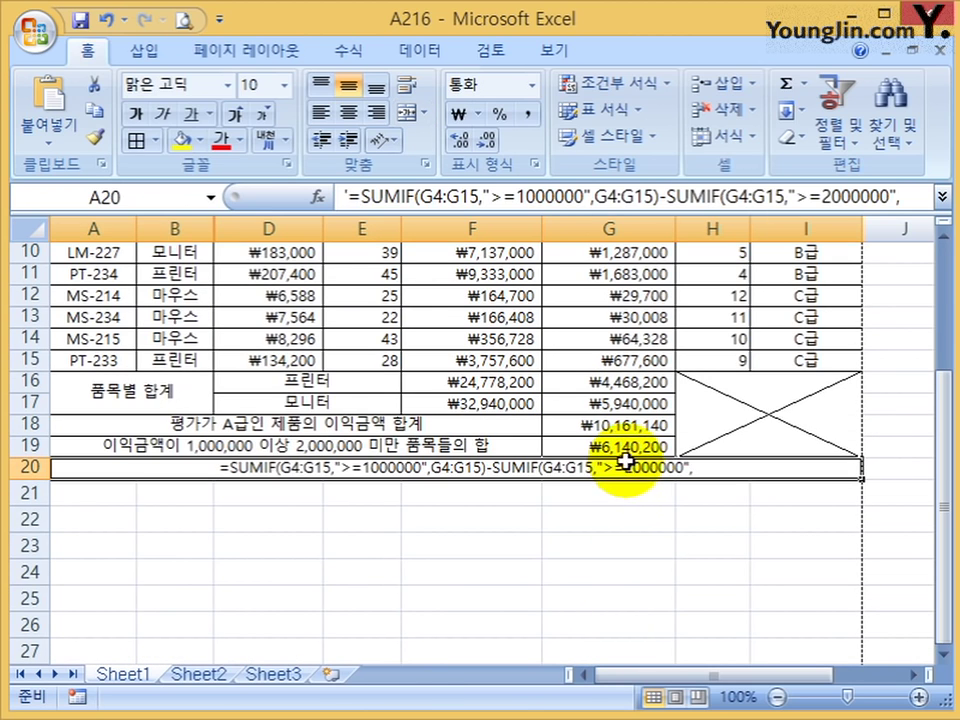
{"action": "left_click", "coordinate": [942, 196]}
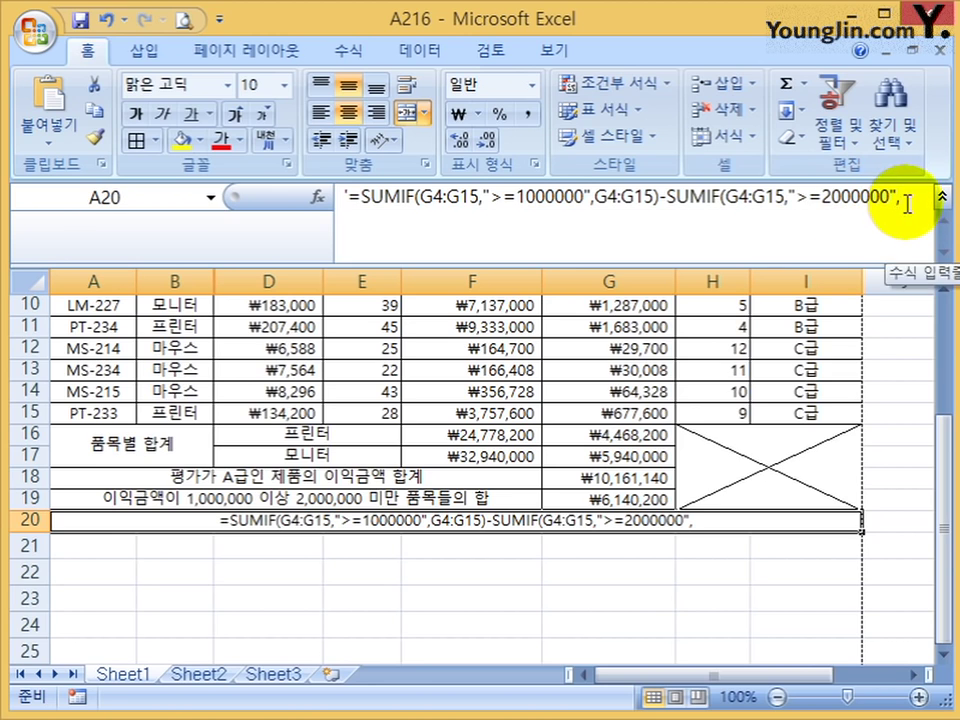
- Replace the text in A20 with G19's complete formula, =SUMIF(G4:G15,">=1000000",G4:G15)-SUMIF(G4:G15,">=2000000",G4:G15), kept as text, and collapse the formula bar
{"action": "left_click", "coordinate": [624, 498]}
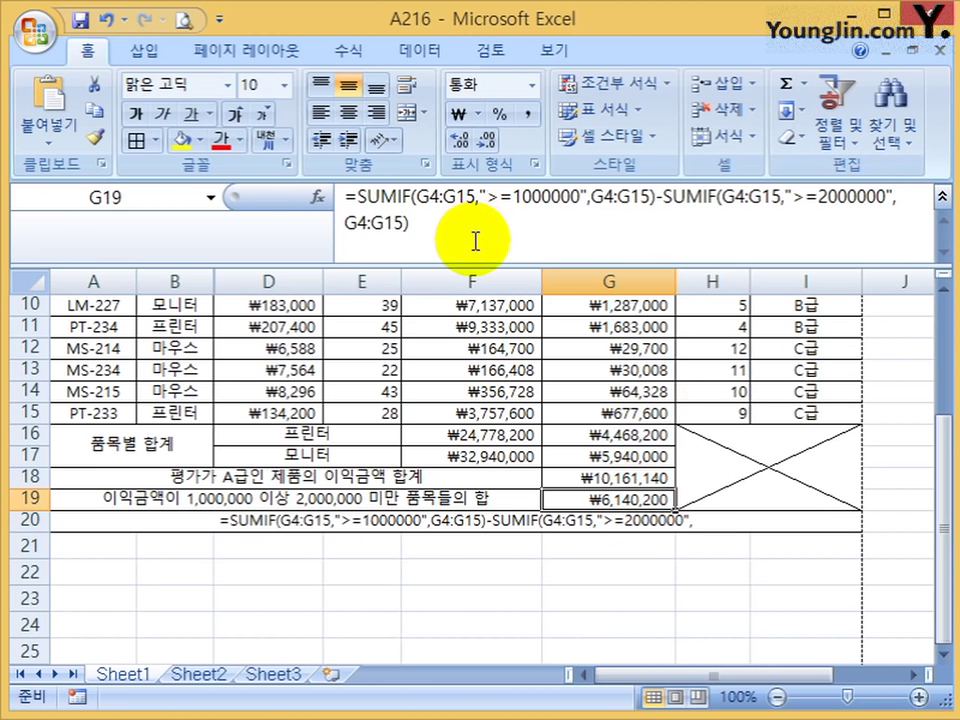
{"action": "left_click_drag", "start_coordinate": [476, 240], "coordinate": [250, 190]}
{"action": "key", "text": "Escape"}
{"action": "left_click", "coordinate": [615, 525]}
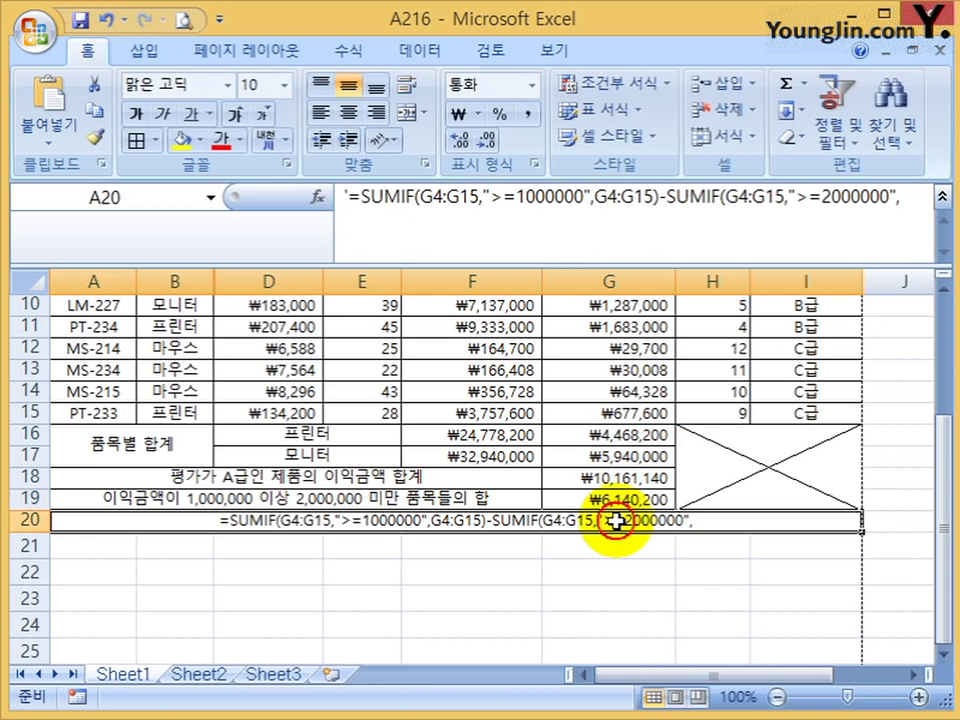
{"action": "double_click", "coordinate": [618, 520]}
{"action": "key", "text": "Return"}
{"action": "left_click", "coordinate": [675, 521]}
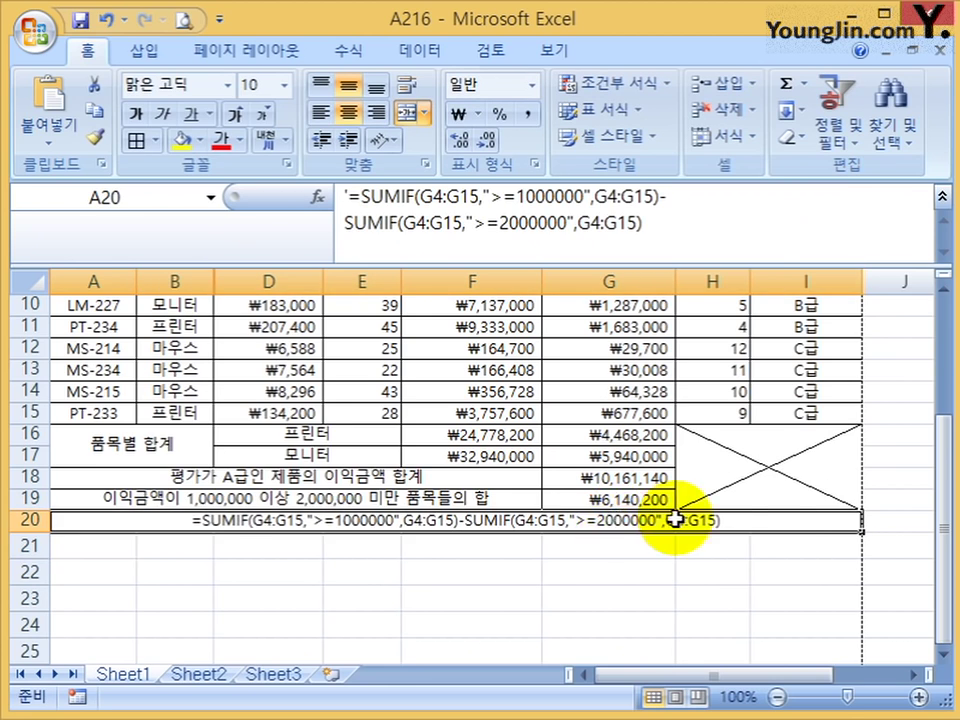
{"action": "scroll", "coordinate": [700, 450], "scroll_direction": "up", "scroll_amount": 3}
{"action": "left_click", "coordinate": [942, 196]}
{"action": "scroll", "coordinate": [540, 465], "scroll_direction": "up", "scroll_amount": 1}
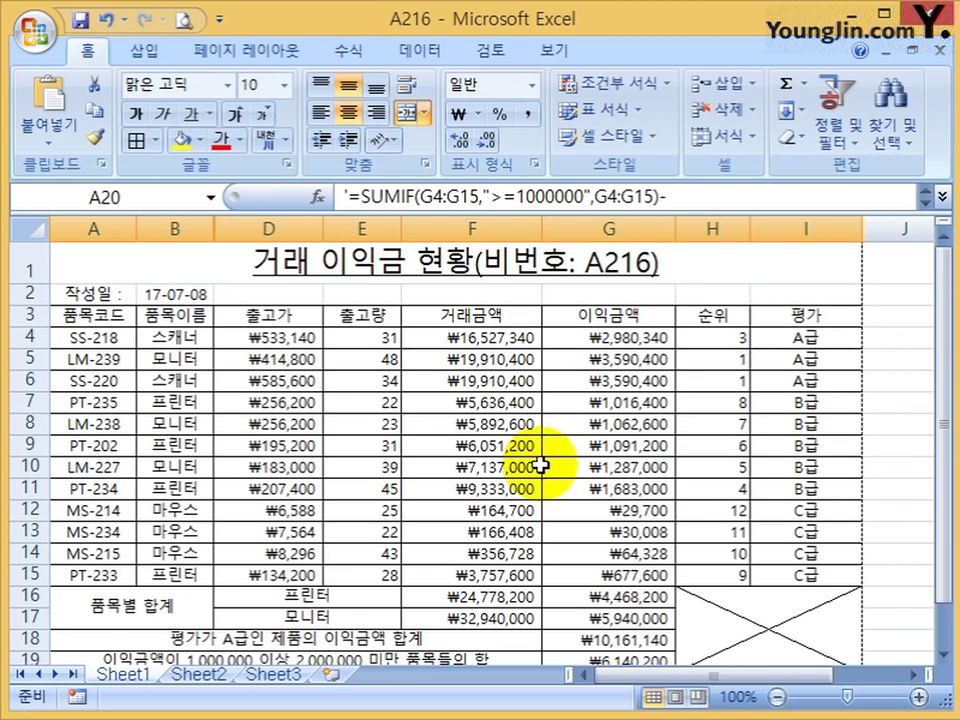
- Review the finished sheet, inspect its print preview enlarged down to the formula row, and close the preview
{"action": "scroll", "coordinate": [540, 447], "scroll_direction": "down", "scroll_amount": 4}
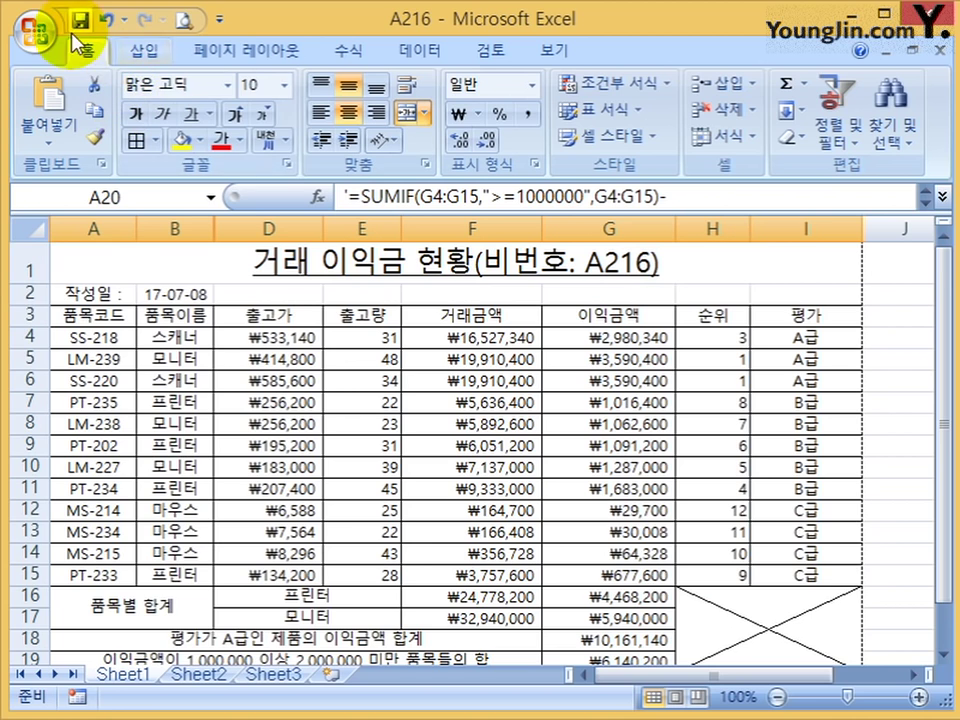
{"action": "left_click", "coordinate": [754, 463]}
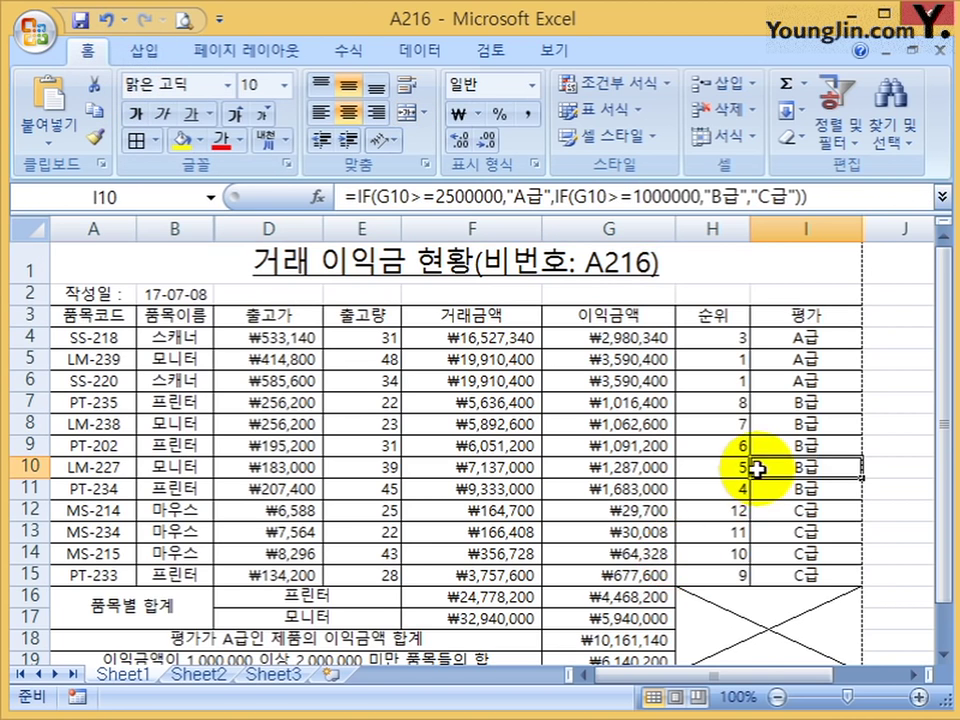
{"action": "scroll", "coordinate": [750, 463], "scroll_direction": "down", "scroll_amount": 5}
{"action": "scroll", "coordinate": [750, 463], "scroll_direction": "up", "scroll_amount": 5}
{"action": "left_click", "coordinate": [182, 20]}
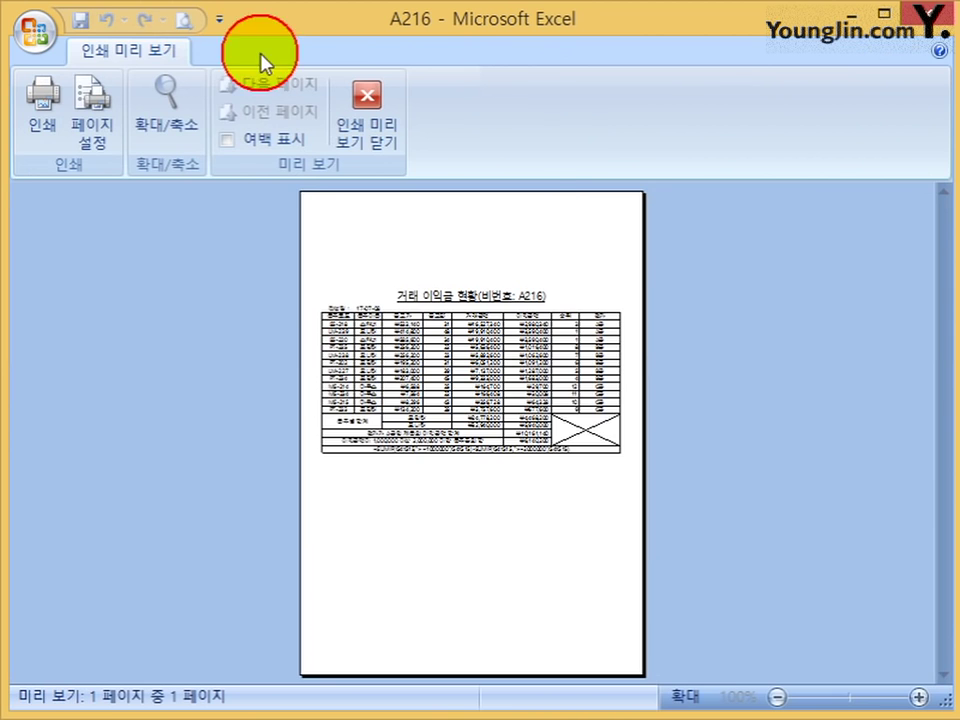
{"action": "left_click", "coordinate": [465, 378]}
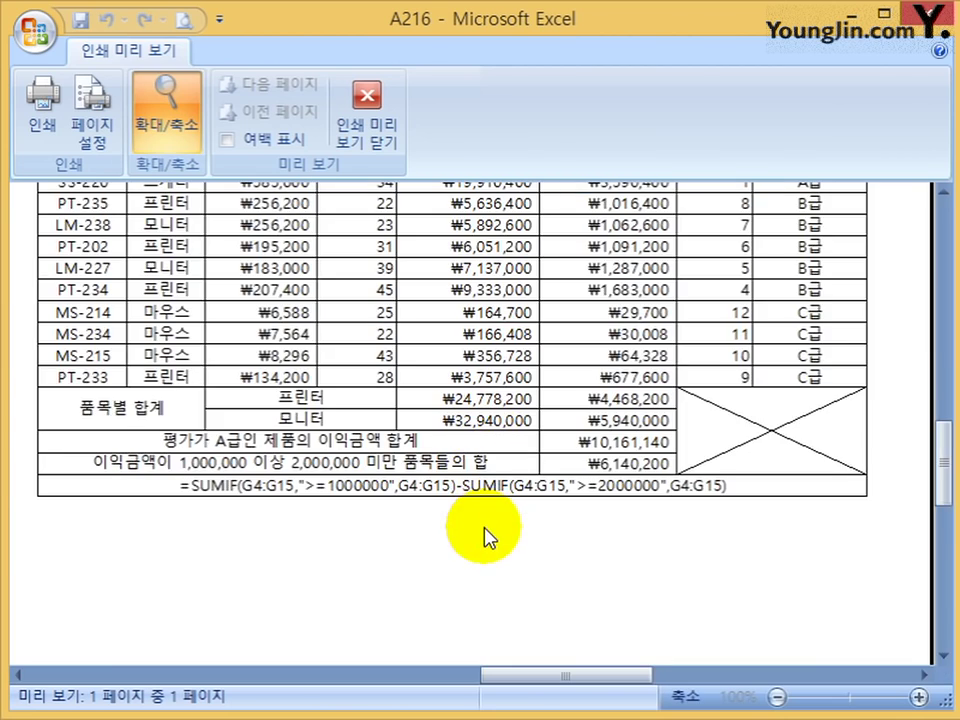
{"action": "scroll", "coordinate": [460, 533], "scroll_direction": "up", "scroll_amount": 3}
{"action": "scroll", "coordinate": [487, 532], "scroll_direction": "down", "scroll_amount": 1}
{"action": "scroll", "coordinate": [488, 530], "scroll_direction": "down", "scroll_amount": 5}
{"action": "scroll", "coordinate": [488, 527], "scroll_direction": "up", "scroll_amount": 3}
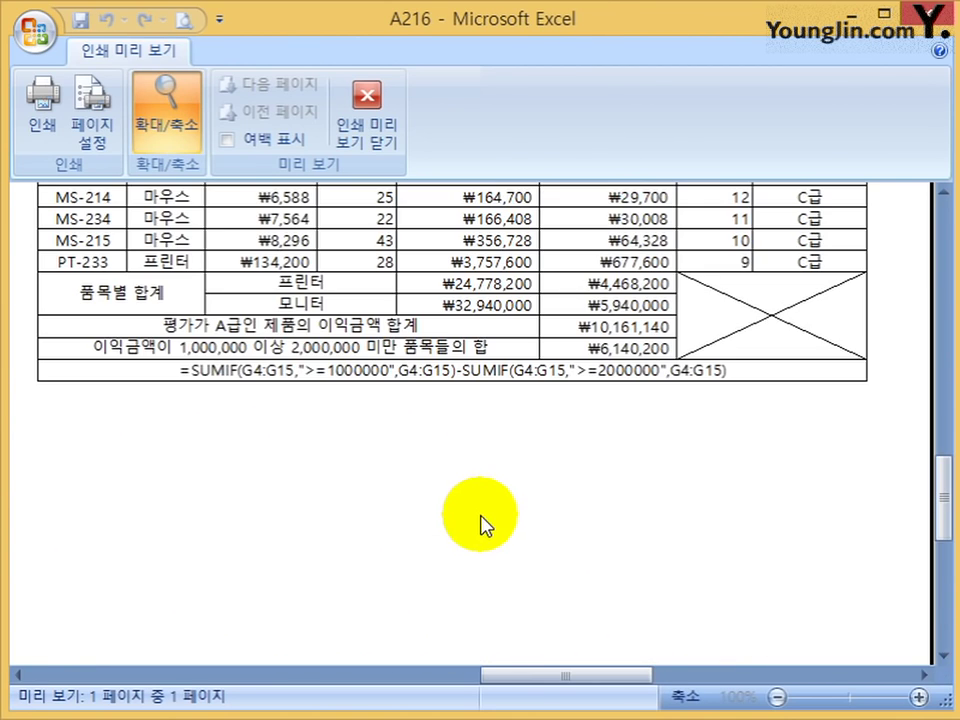
{"action": "left_click", "coordinate": [390, 128]}
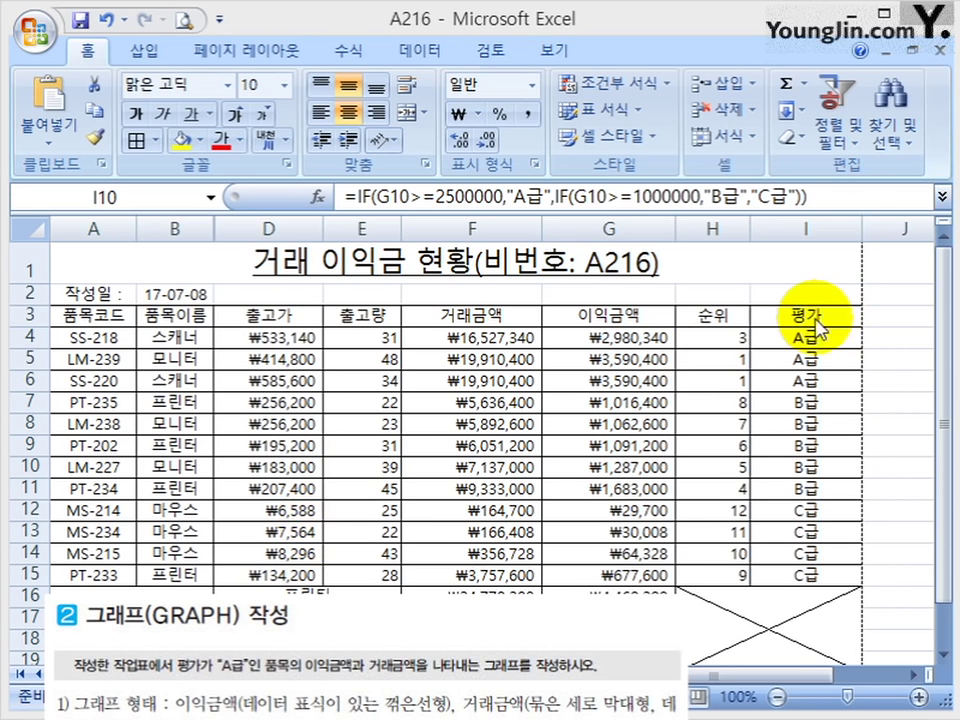
- Fill the A급 rows with their headers (A3:I6) yellow, and the graph source ranges F3:G6 and A3:A6 green
{"action": "left_click_drag", "start_coordinate": [814, 321], "coordinate": [118, 379]}
{"action": "left_click", "coordinate": [176, 142]}
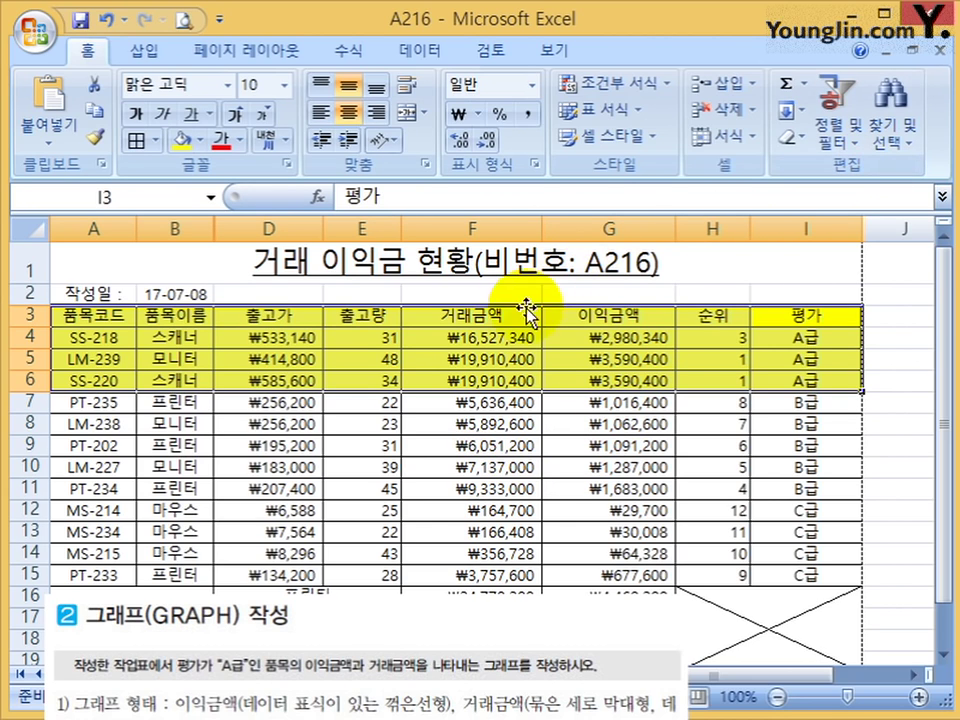
{"action": "left_click_drag", "start_coordinate": [437, 317], "coordinate": [618, 366]}
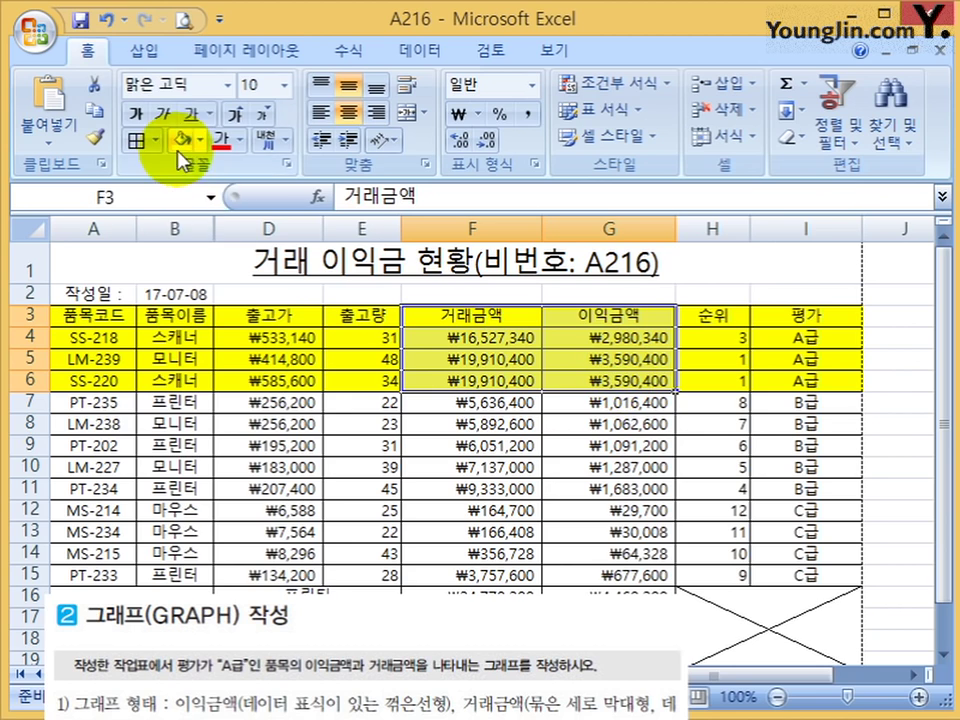
{"action": "left_click", "coordinate": [199, 140]}
{"action": "left_click", "coordinate": [262, 324]}
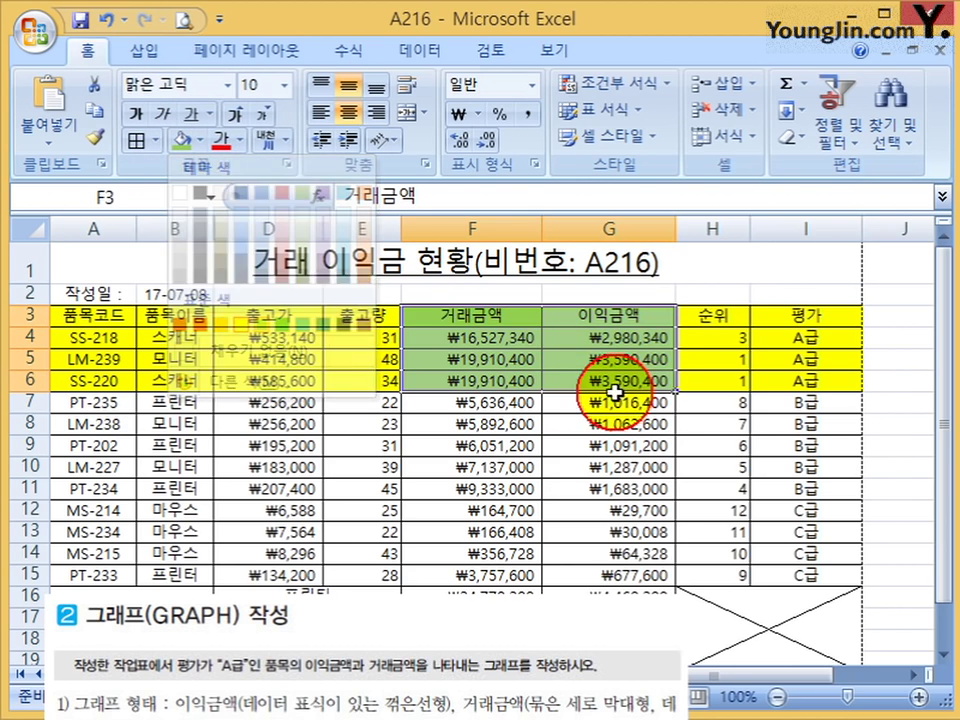
{"action": "left_click_drag", "start_coordinate": [464, 322], "coordinate": [613, 376]}
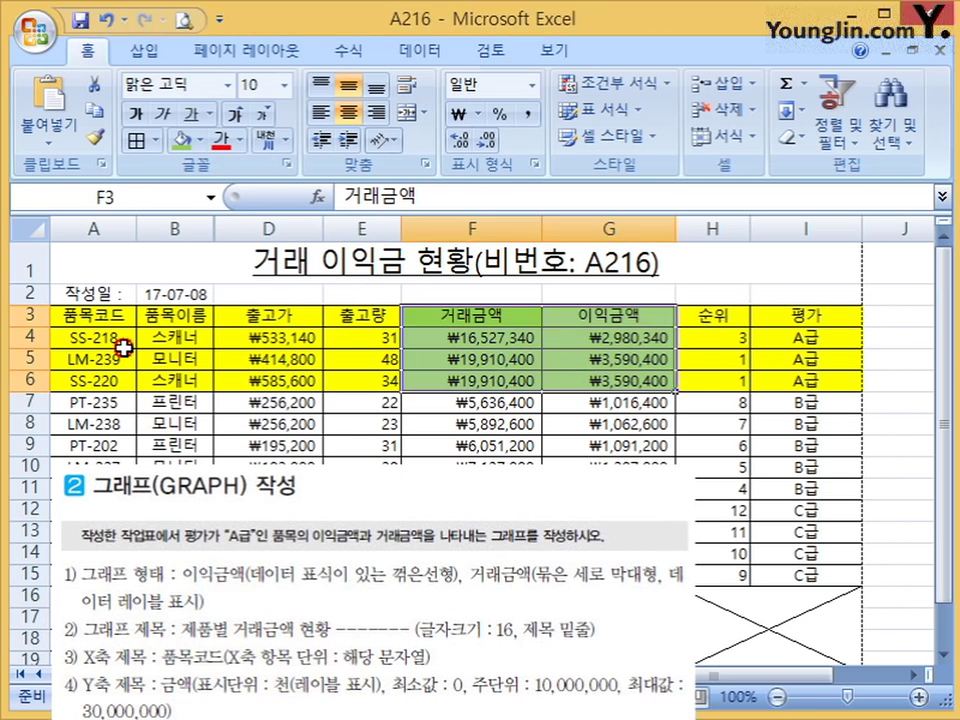
{"action": "left_click_drag", "start_coordinate": [94, 315], "coordinate": [94, 378]}
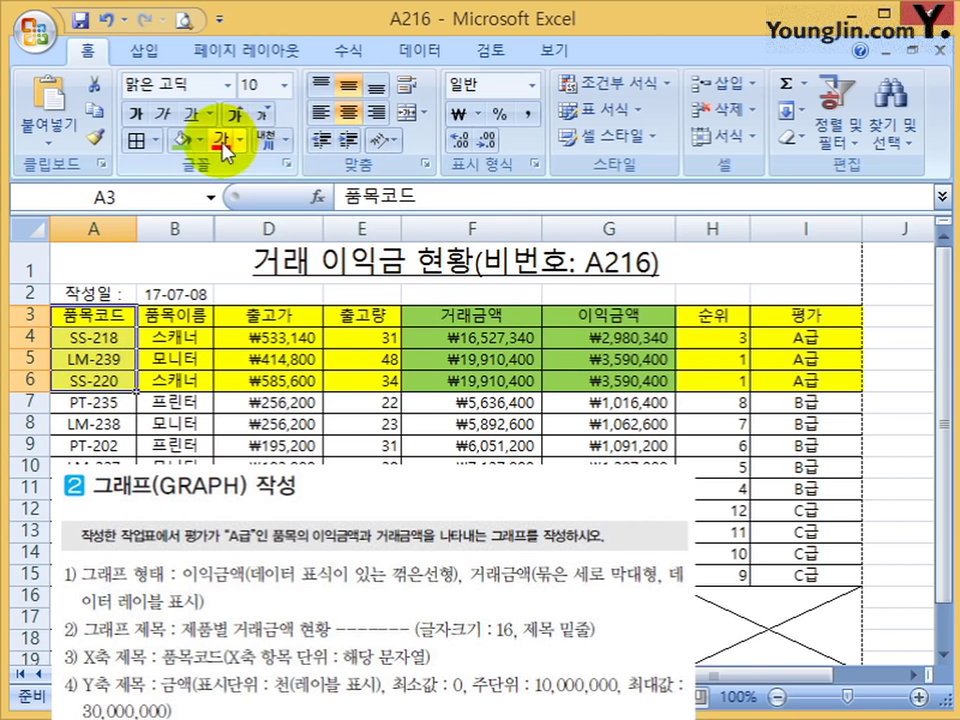
{"action": "left_click", "coordinate": [179, 146]}
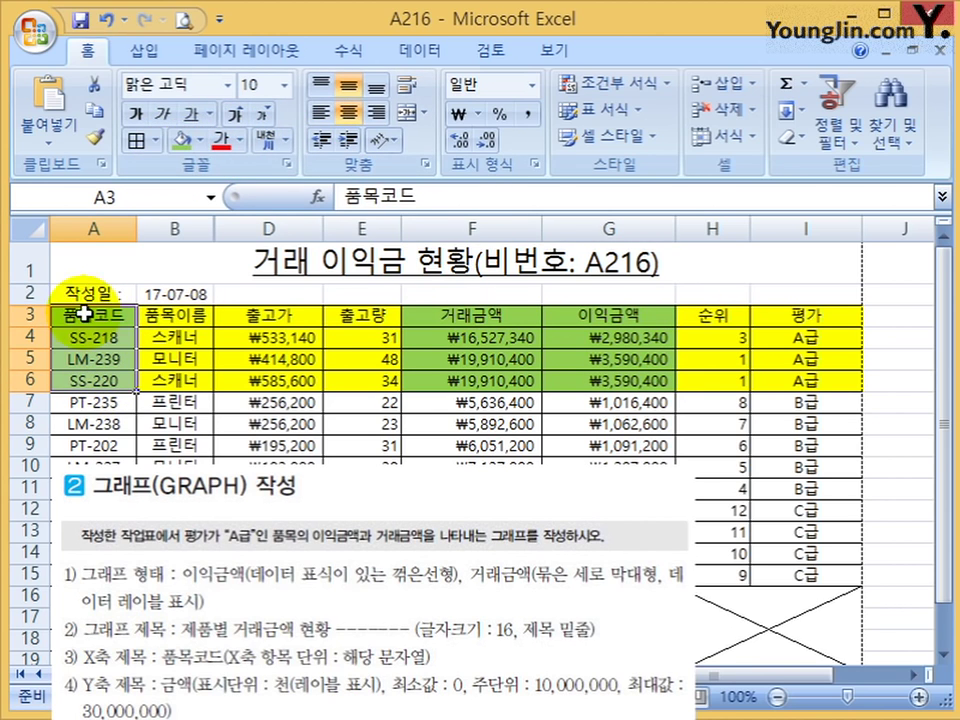
- Insert a 2-D clustered column chart from the 품목코드, 거래금액 and 이익금액 data in A3:A6 and F3:G6
{"action": "left_click_drag", "start_coordinate": [86, 315], "coordinate": [74, 379]}
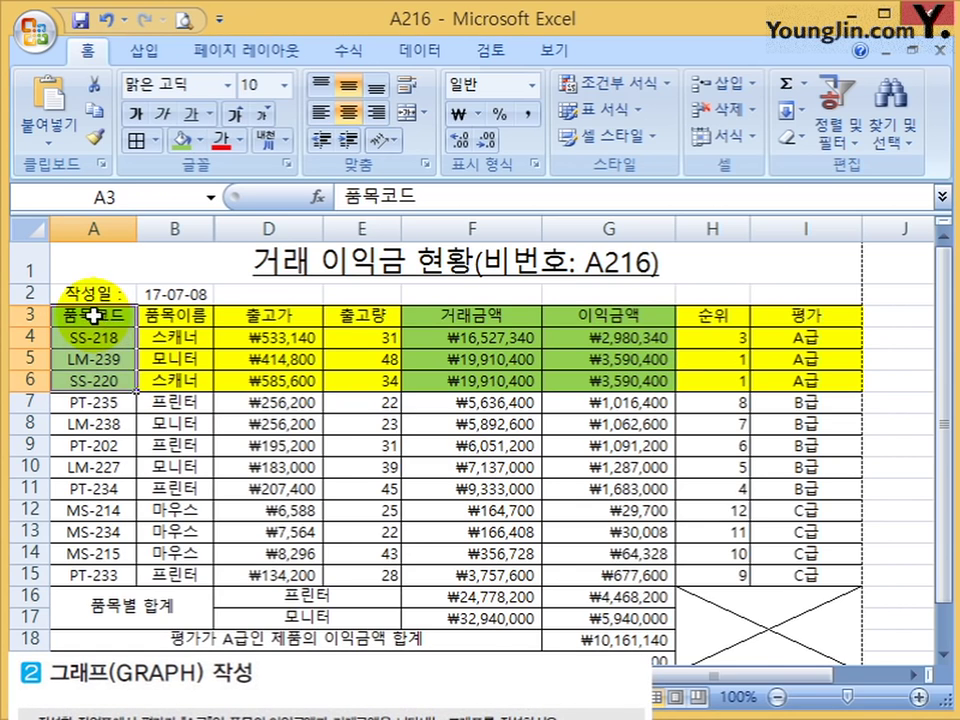
{"action": "left_click_drag", "start_coordinate": [94, 315], "coordinate": [88, 369]}
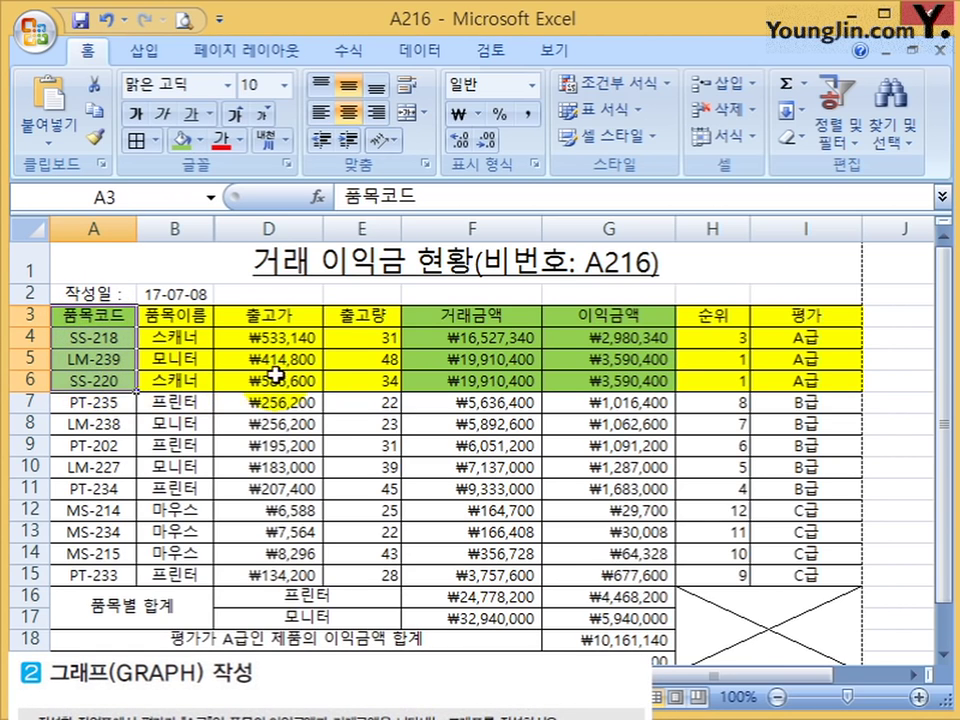
{"action": "left_click_drag", "start_coordinate": [432, 320], "coordinate": [615, 385]}
{"action": "left_click", "coordinate": [143, 50]}
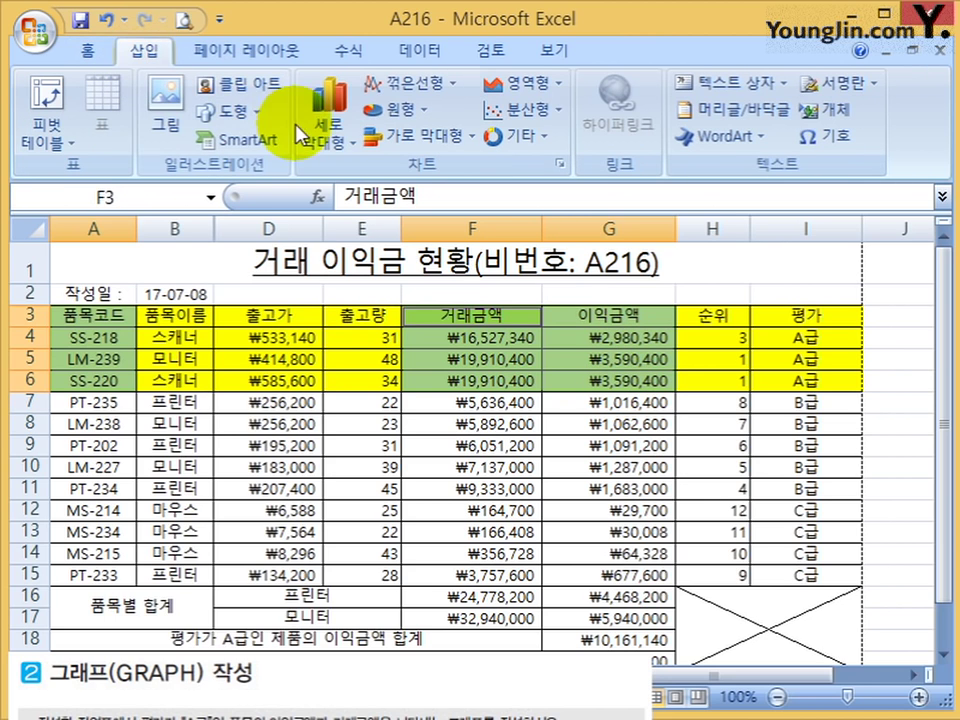
{"action": "left_click", "coordinate": [326, 112]}
{"action": "left_click", "coordinate": [330, 216]}
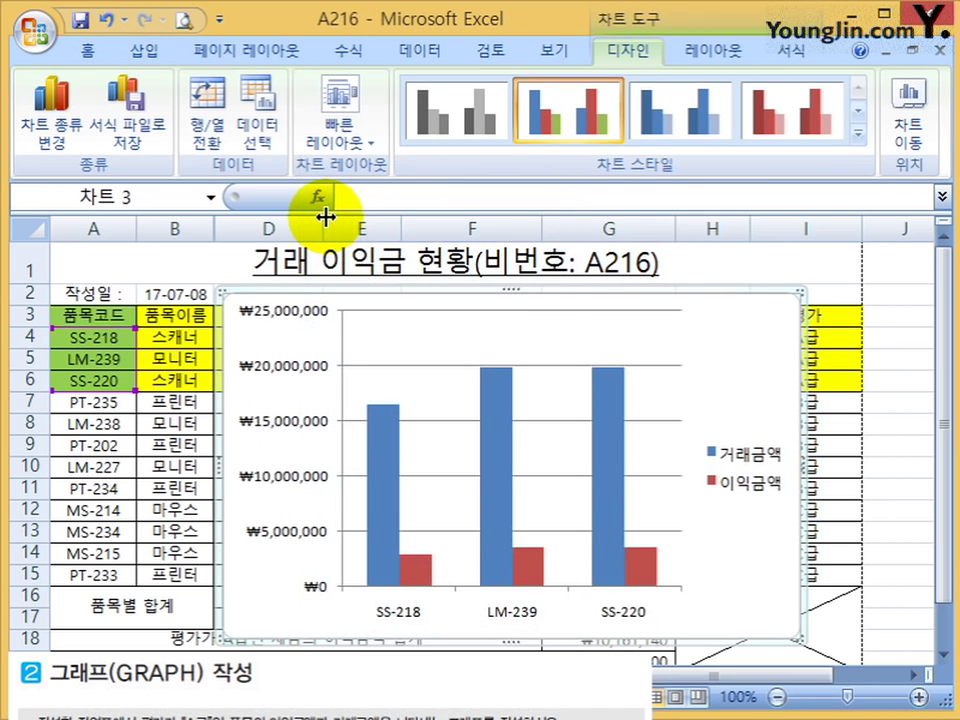
- Apply the quick chart layout that includes a chart title, both axis titles and a legend beside the plot
{"action": "left_click", "coordinate": [350, 146]}
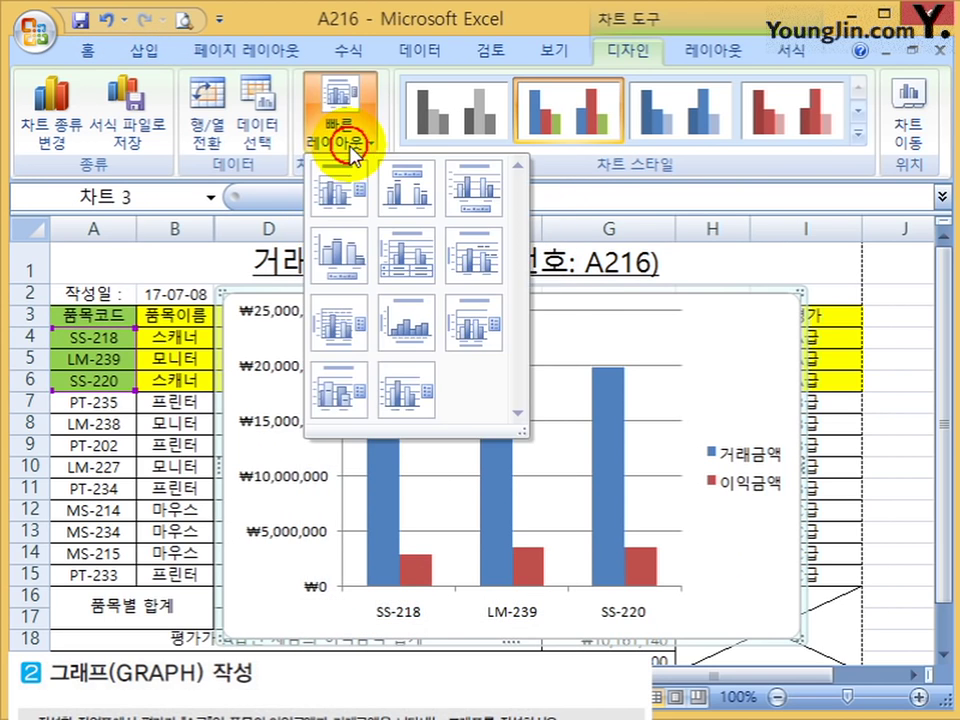
{"action": "left_click", "coordinate": [467, 327]}
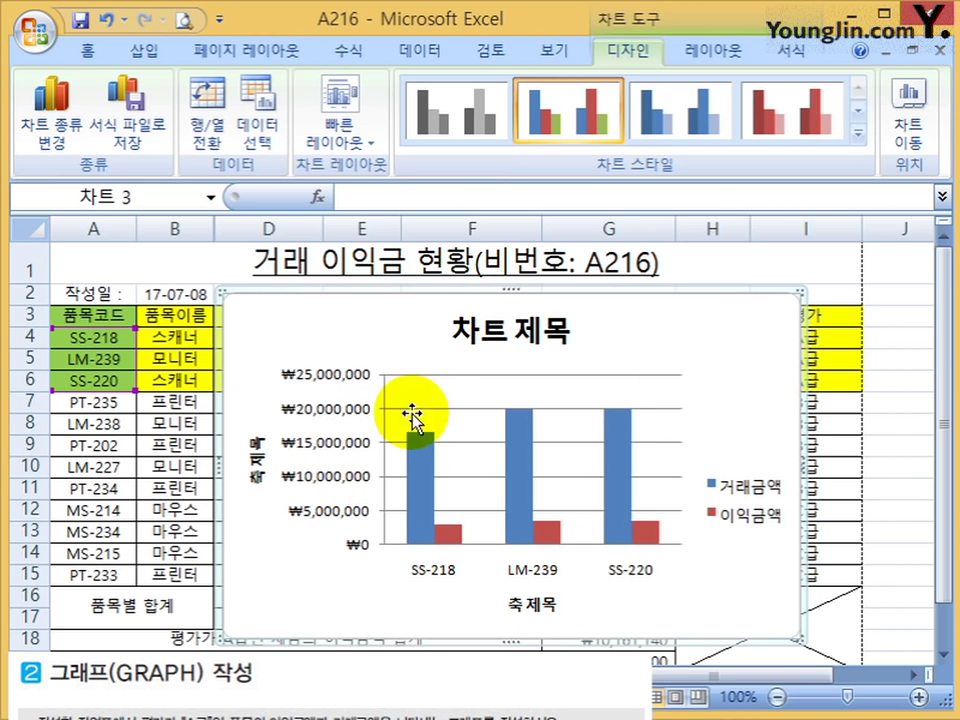
{"action": "left_click", "coordinate": [476, 323]}
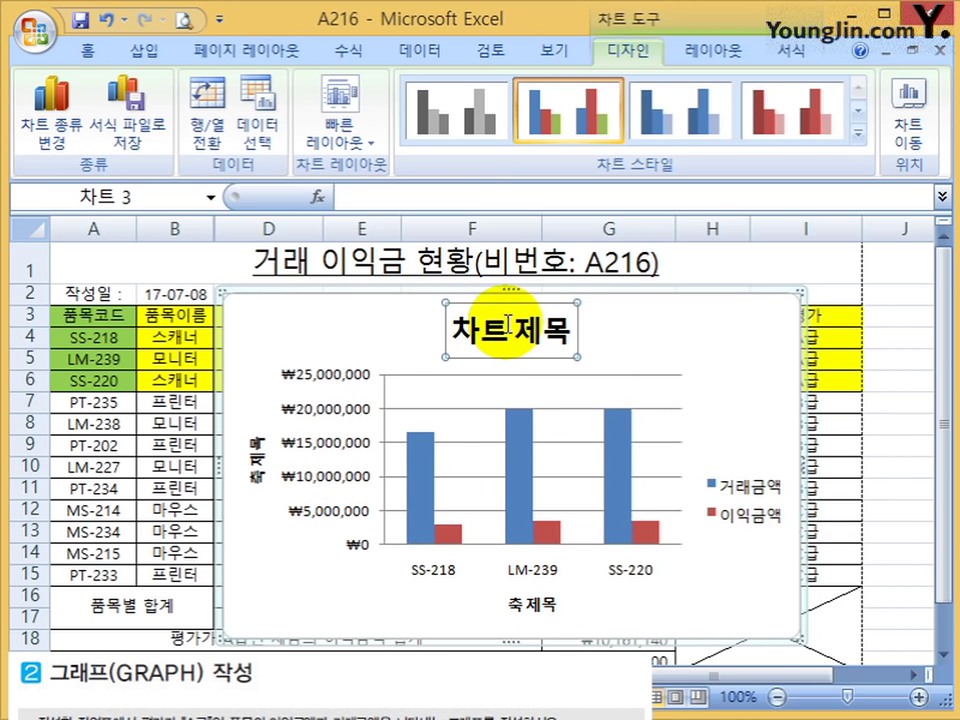
{"action": "left_click", "coordinate": [321, 626]}
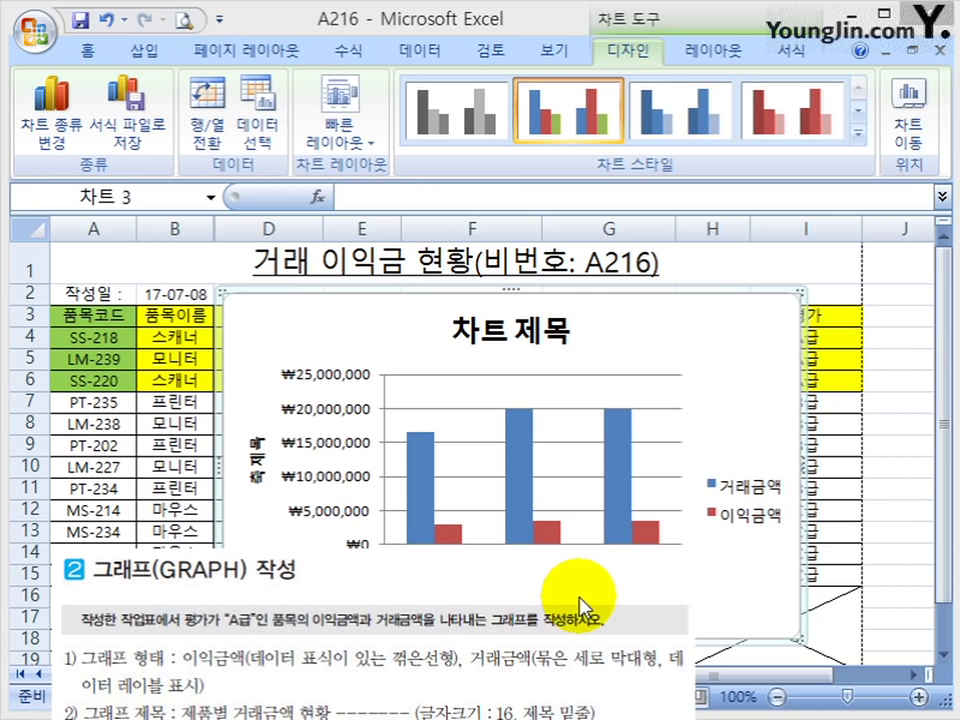
- Change the chart type of the 이익금액 series to a line with data markers
{"action": "left_click", "coordinate": [757, 519]}
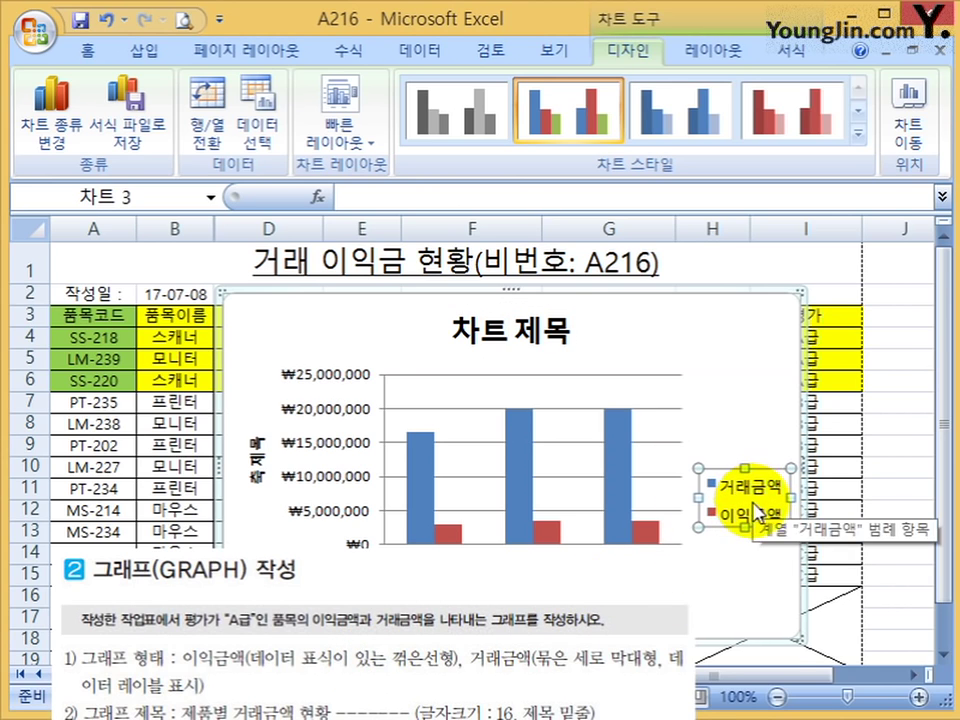
{"action": "left_click", "coordinate": [757, 516]}
{"action": "right_click", "coordinate": [760, 524]}
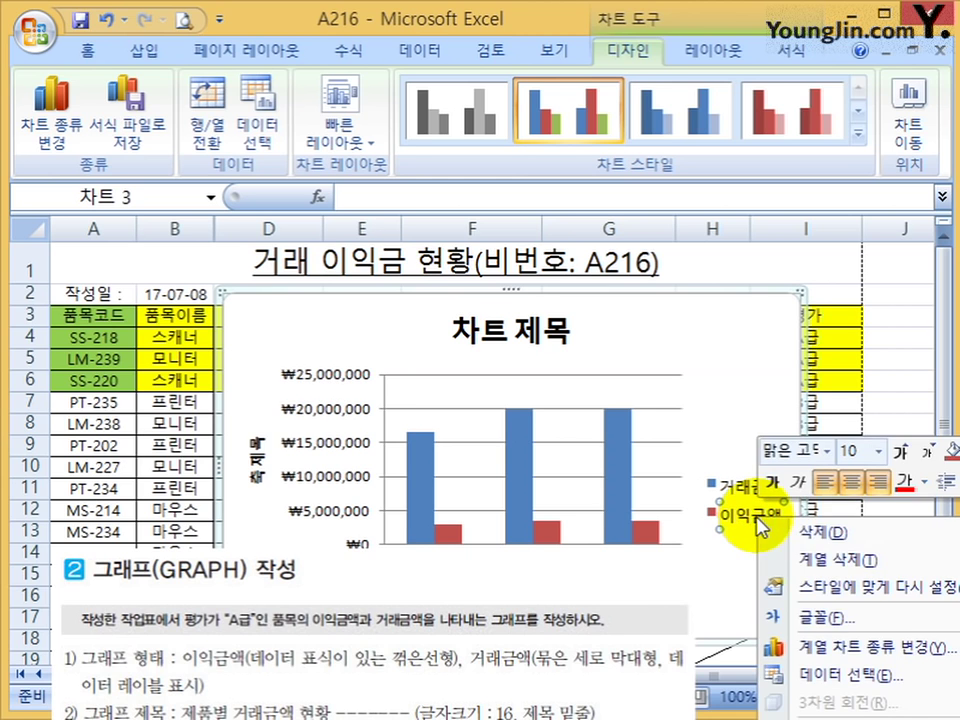
{"action": "left_click", "coordinate": [845, 652]}
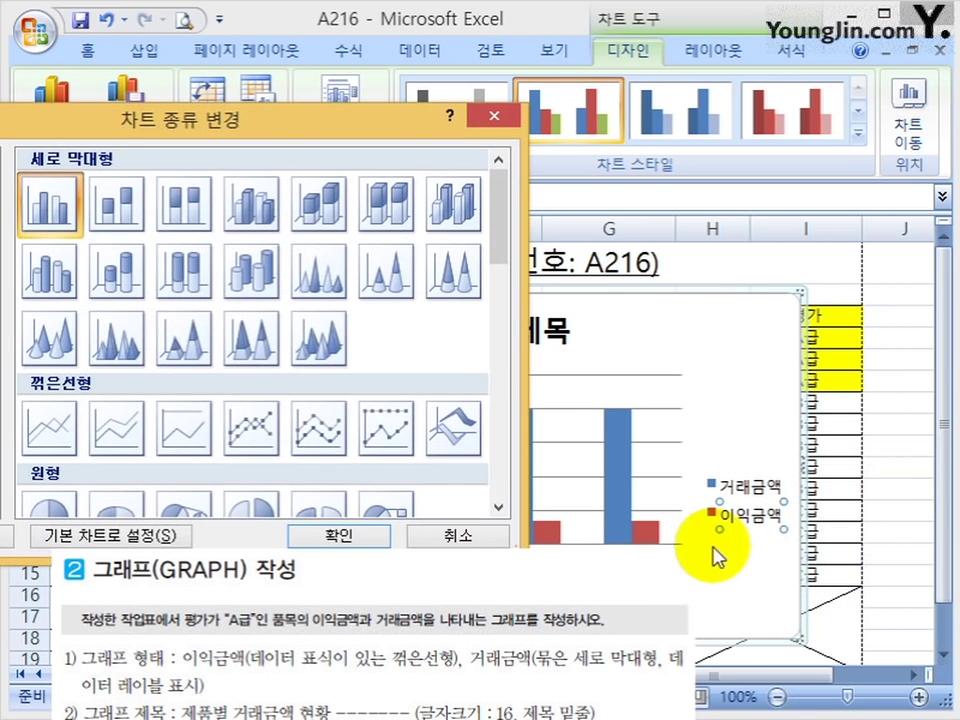
{"action": "left_click", "coordinate": [246, 429]}
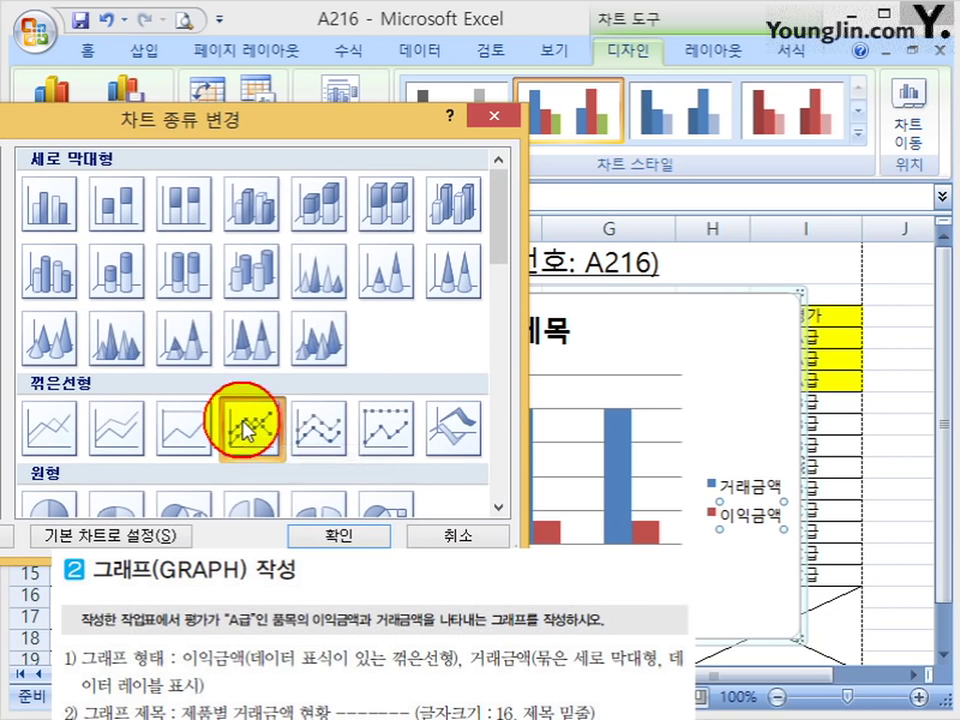
{"action": "left_click", "coordinate": [340, 536]}
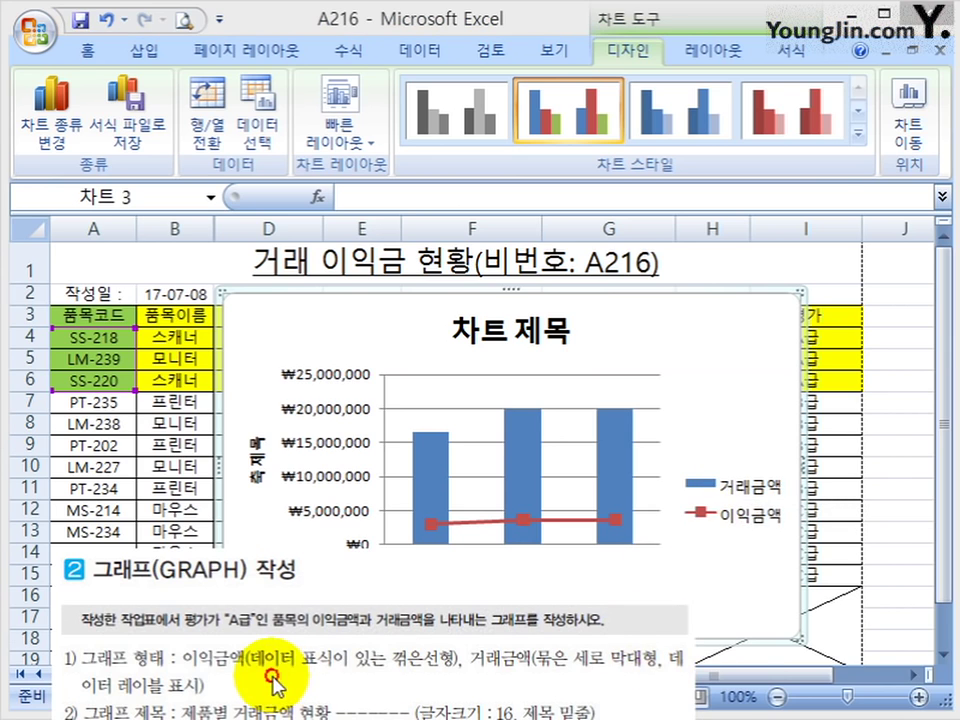
- Add data labels to the 거래금액 column series
{"action": "left_click", "coordinate": [613, 425]}
{"action": "right_click", "coordinate": [613, 430]}
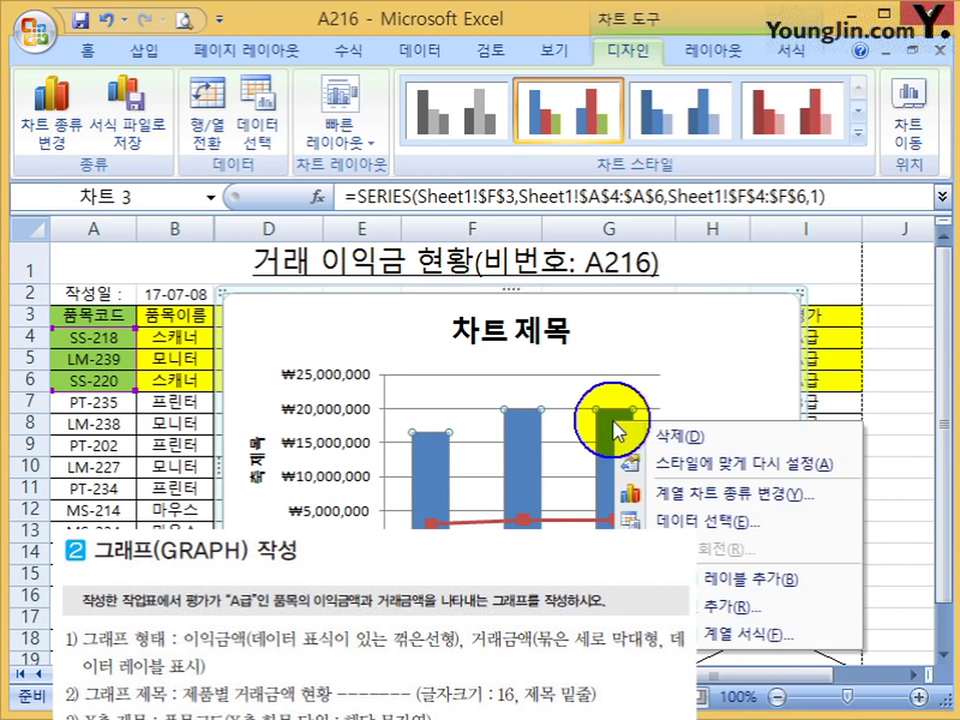
{"action": "left_click", "coordinate": [771, 514]}
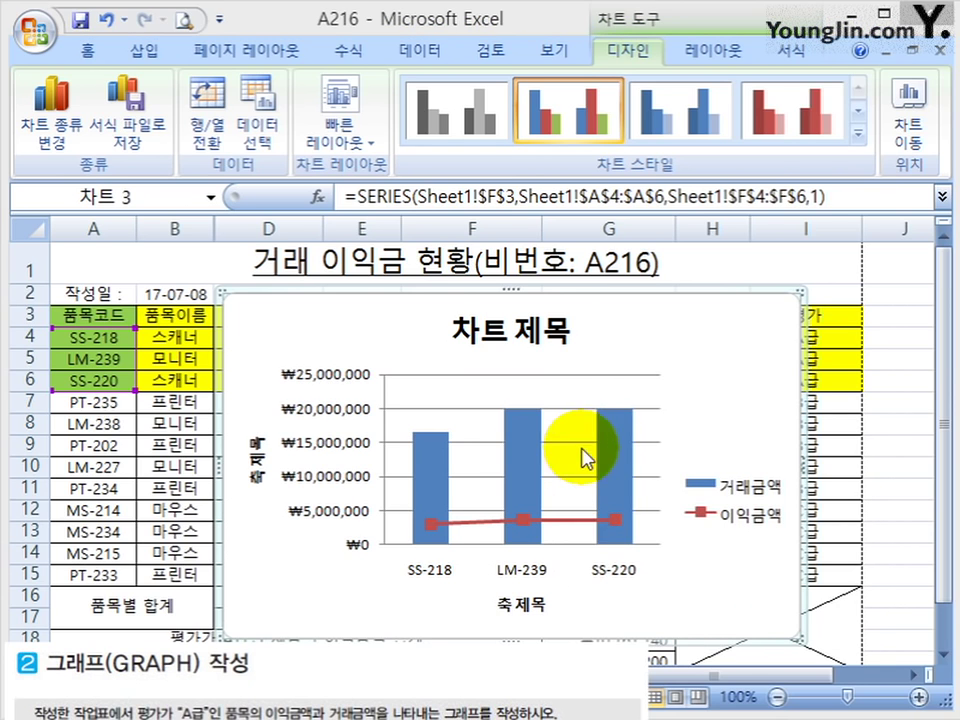
{"action": "right_click", "coordinate": [626, 434]}
{"action": "left_click", "coordinate": [748, 588]}
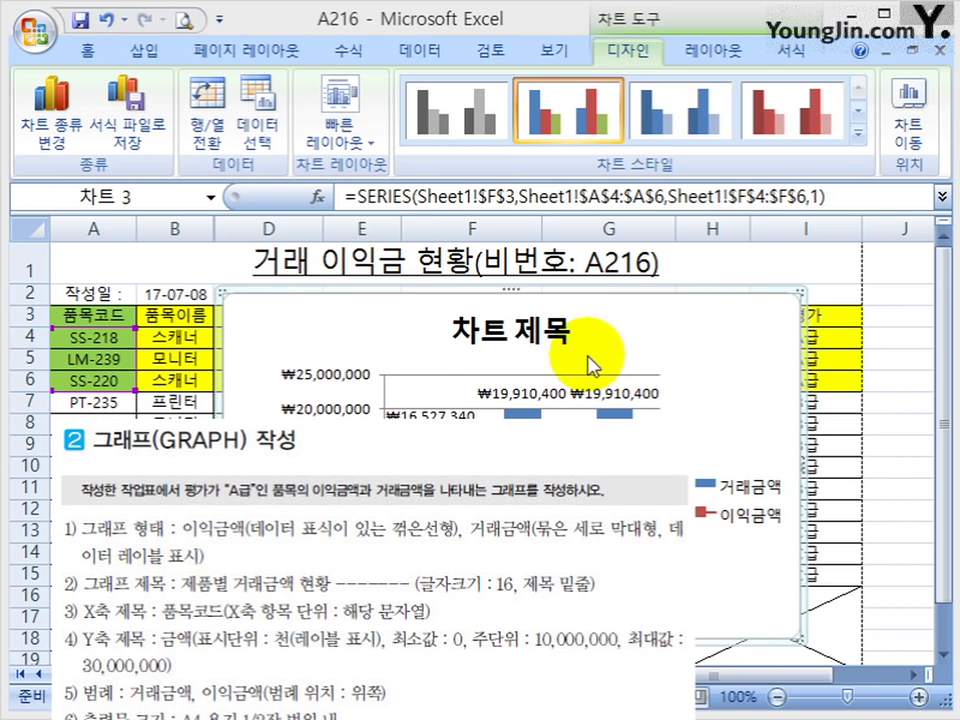
- Replace the chart title text with 제품별 거래금액 현황
{"action": "left_click", "coordinate": [484, 334]}
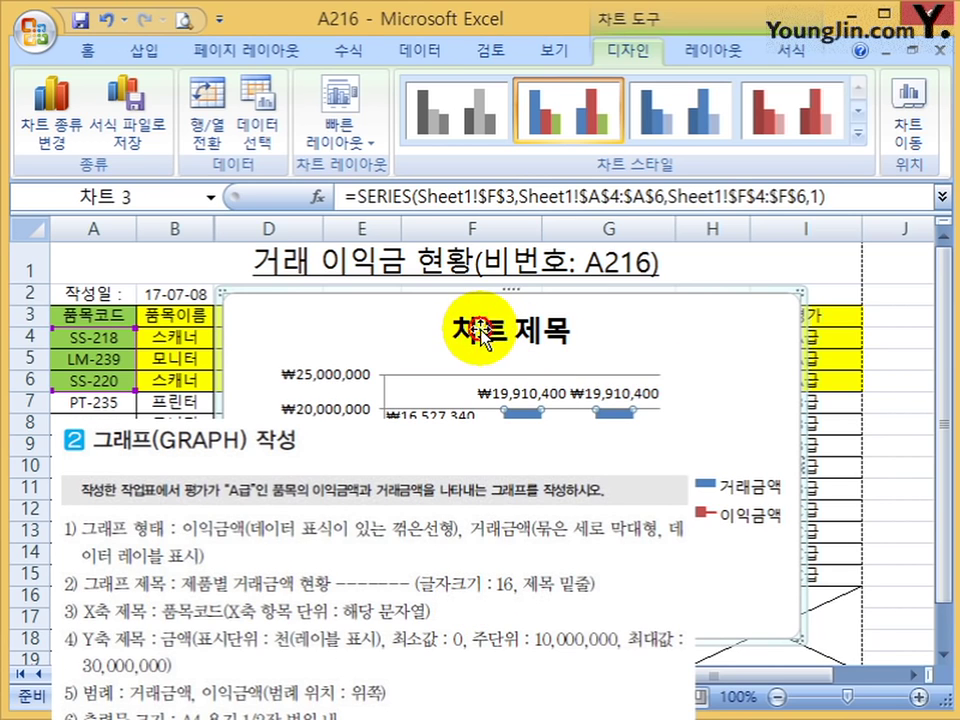
{"action": "left_click", "coordinate": [921, 343]}
{"action": "left_click", "coordinate": [498, 322]}
{"action": "left_click", "coordinate": [900, 336]}
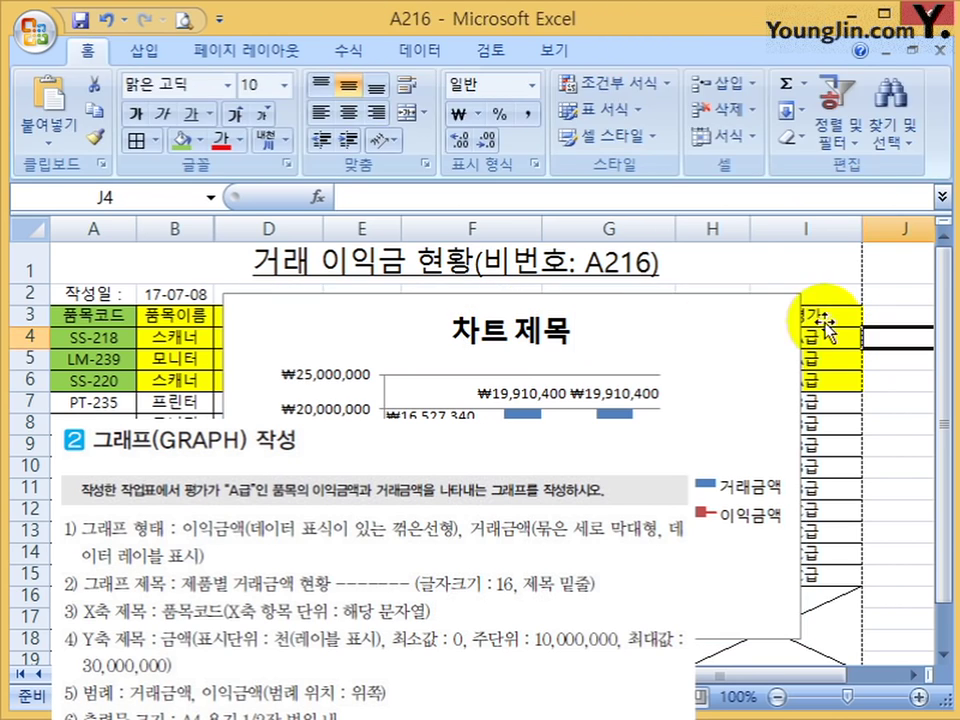
{"action": "left_click", "coordinate": [553, 318]}
{"action": "left_click_drag", "start_coordinate": [478, 326], "coordinate": [730, 342]}
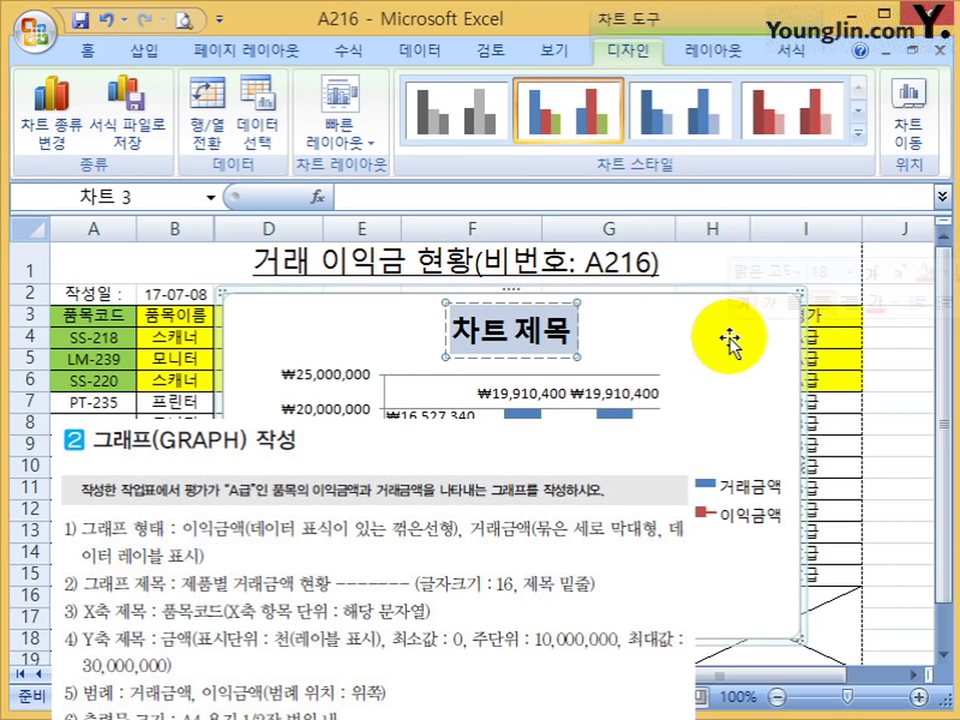
{"action": "type", "text": "w"}
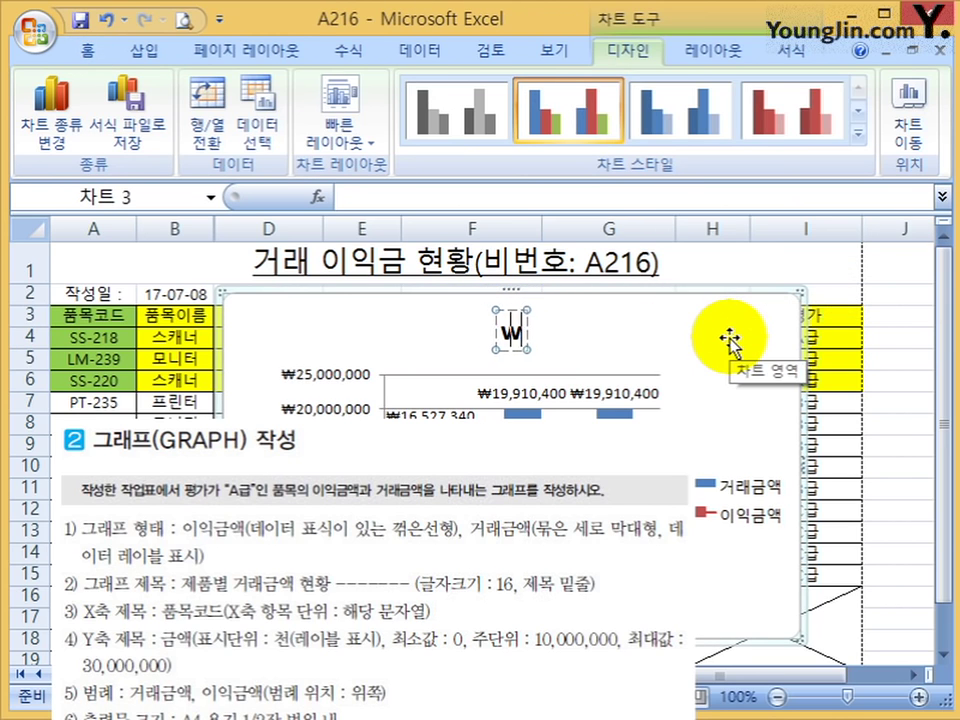
{"action": "type", "text": "pvna"}
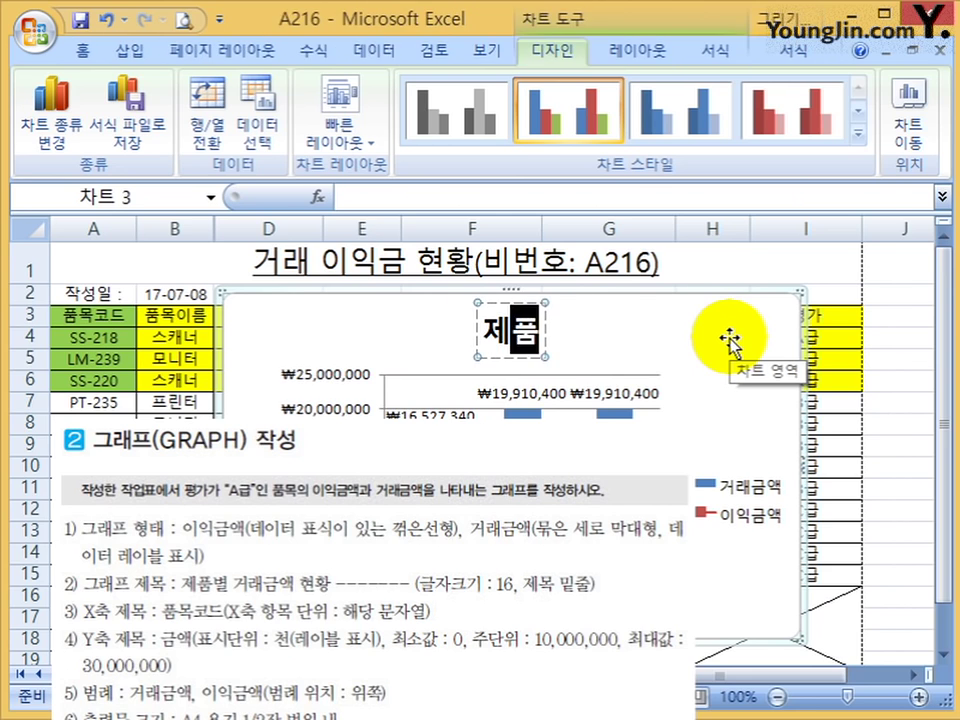
{"action": "type", "text": "qjf rjform"}
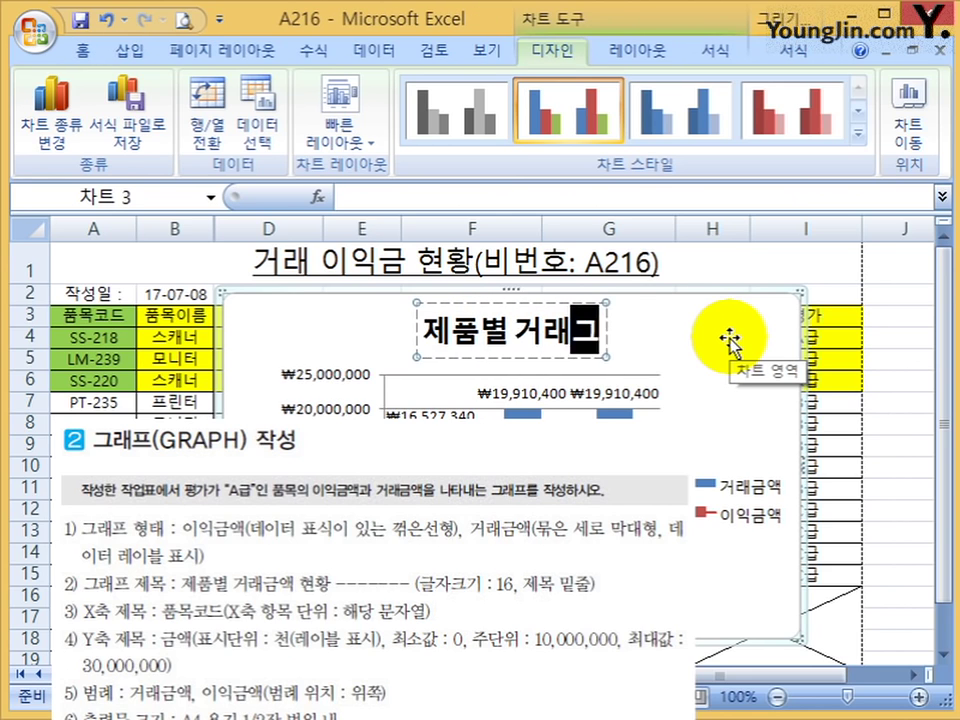
{"action": "type", "text": "ador gusghk"}
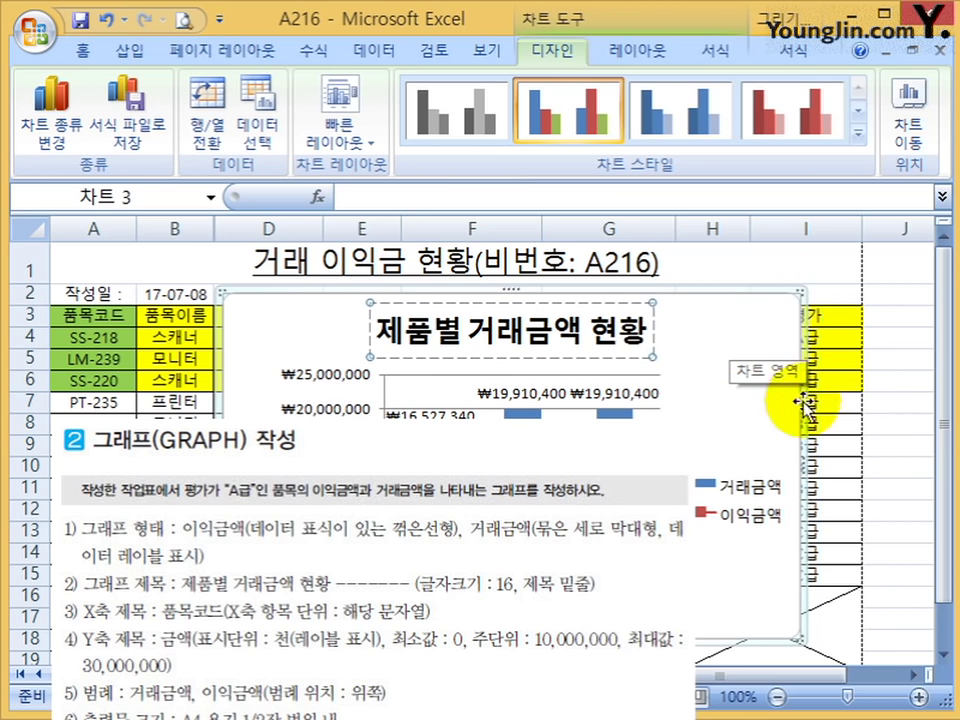
{"action": "left_click", "coordinate": [803, 380]}
- Set the chart title's font size to 16 and underline it
{"action": "left_click", "coordinate": [567, 350]}
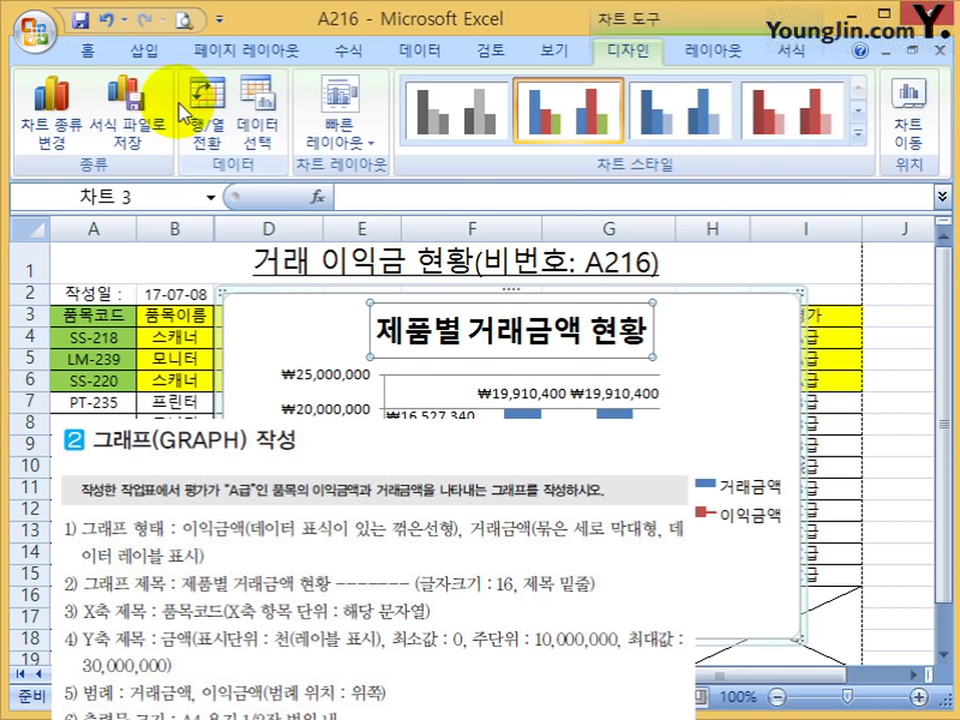
{"action": "left_click", "coordinate": [88, 50]}
{"action": "key", "text": "Return"}
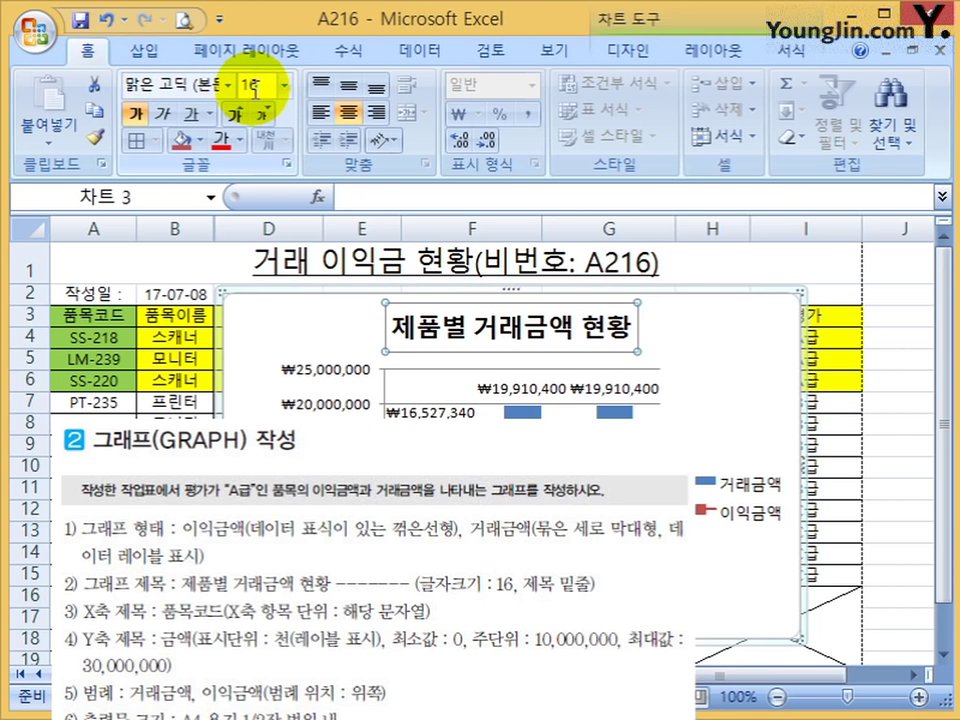
{"action": "left_click", "coordinate": [194, 116]}
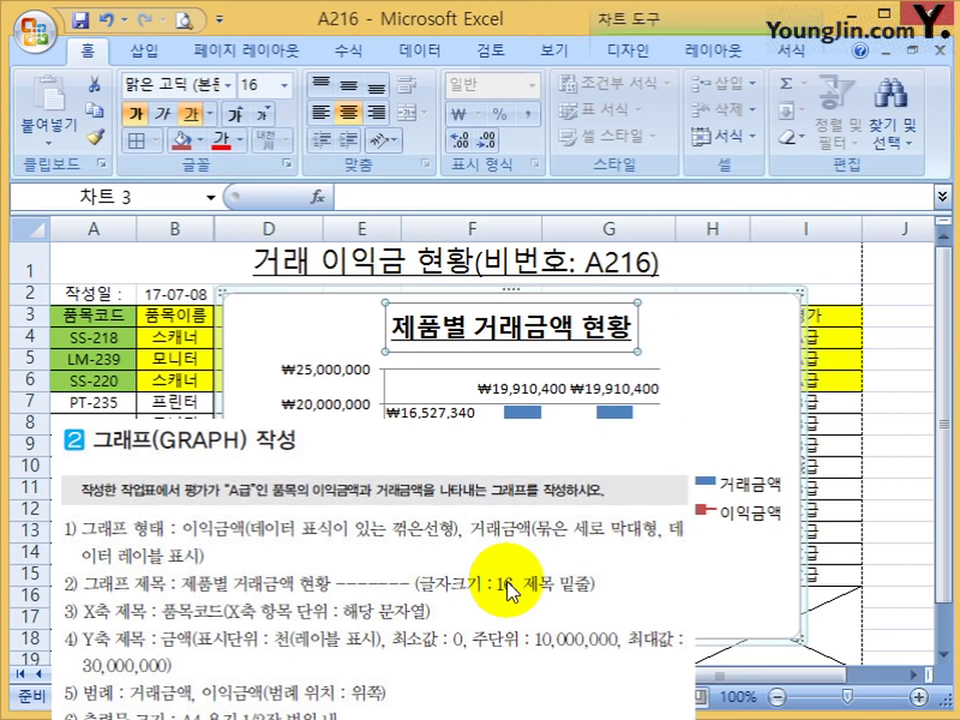
{"action": "left_click", "coordinate": [879, 342]}
{"action": "left_click", "coordinate": [628, 262]}
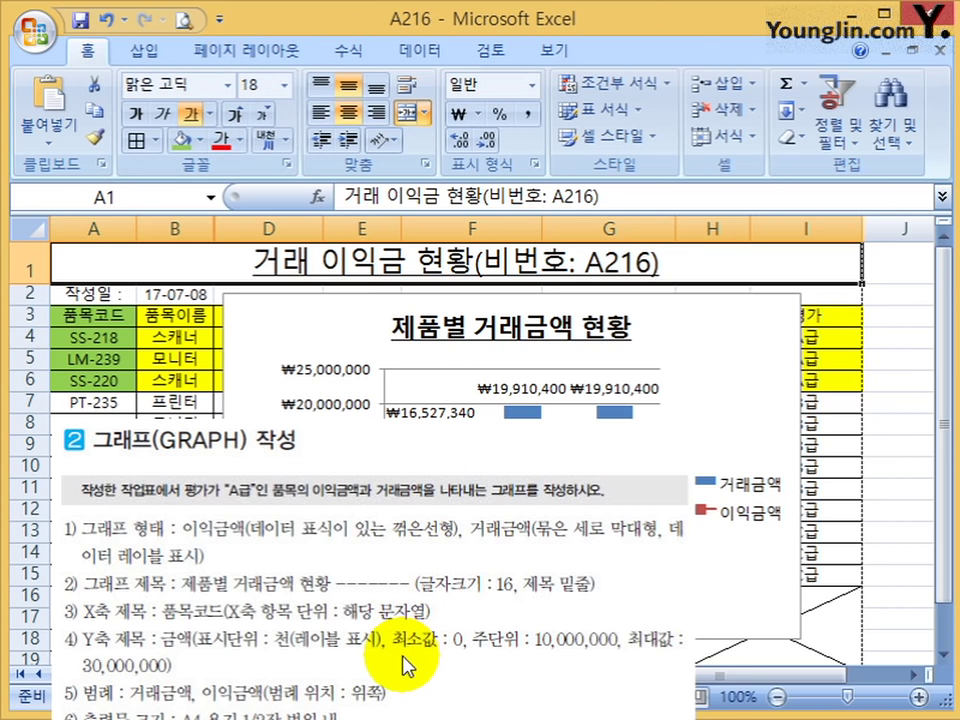
- Replace the chart's horizontal axis title text with 품목코드
{"action": "left_click", "coordinate": [543, 335]}
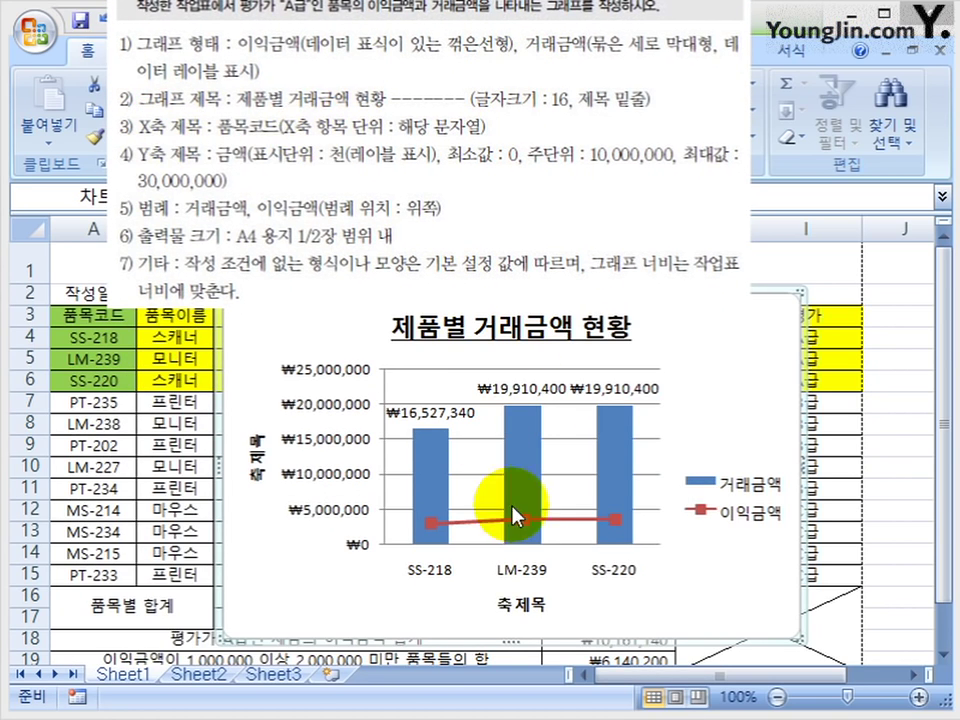
{"action": "left_click", "coordinate": [531, 610]}
{"action": "left_click", "coordinate": [519, 607]}
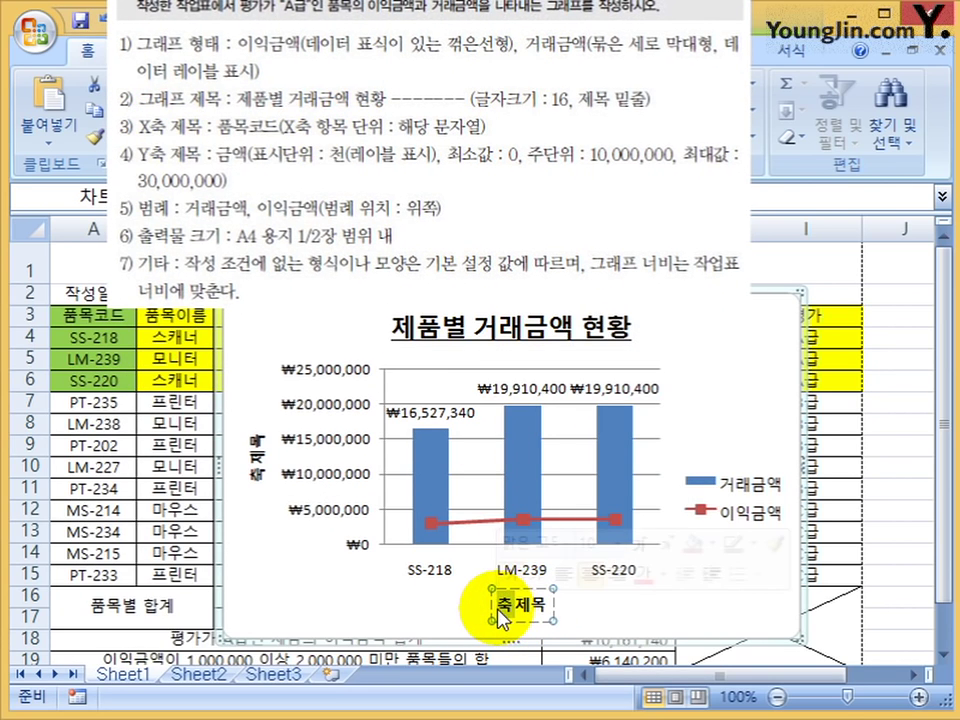
{"action": "key", "text": "BackSpace"}
{"action": "key", "text": "BackSpace"}
{"action": "key", "text": "BackSpace"}
{"action": "key", "text": "BackSpace"}
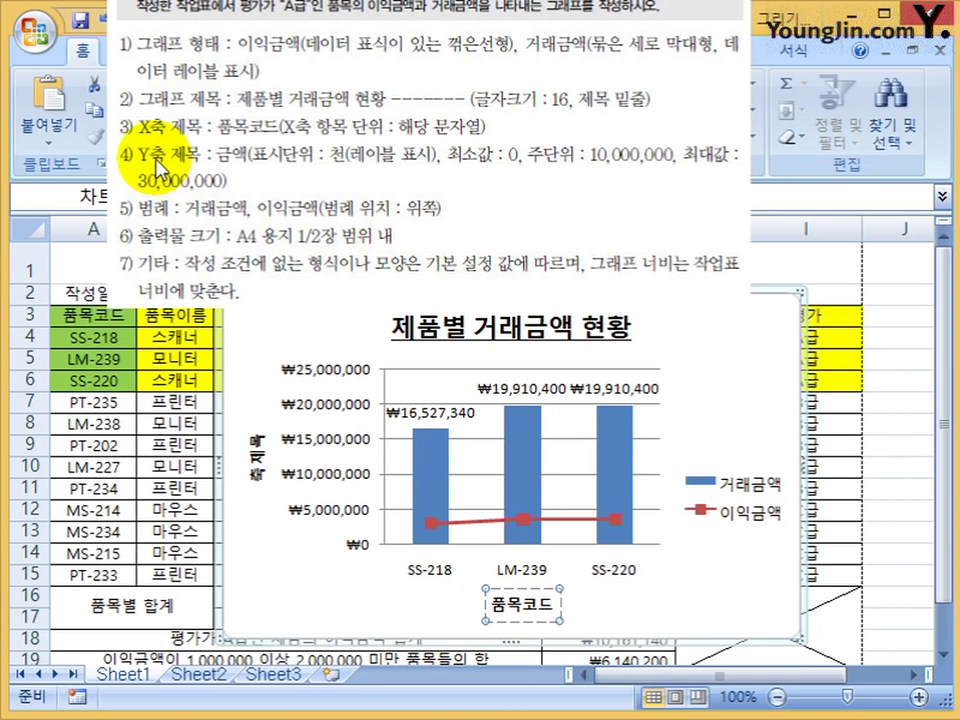
- Replace the chart's vertical axis title text with 금액
{"action": "left_click", "coordinate": [256, 457]}
{"action": "left_click", "coordinate": [259, 447]}
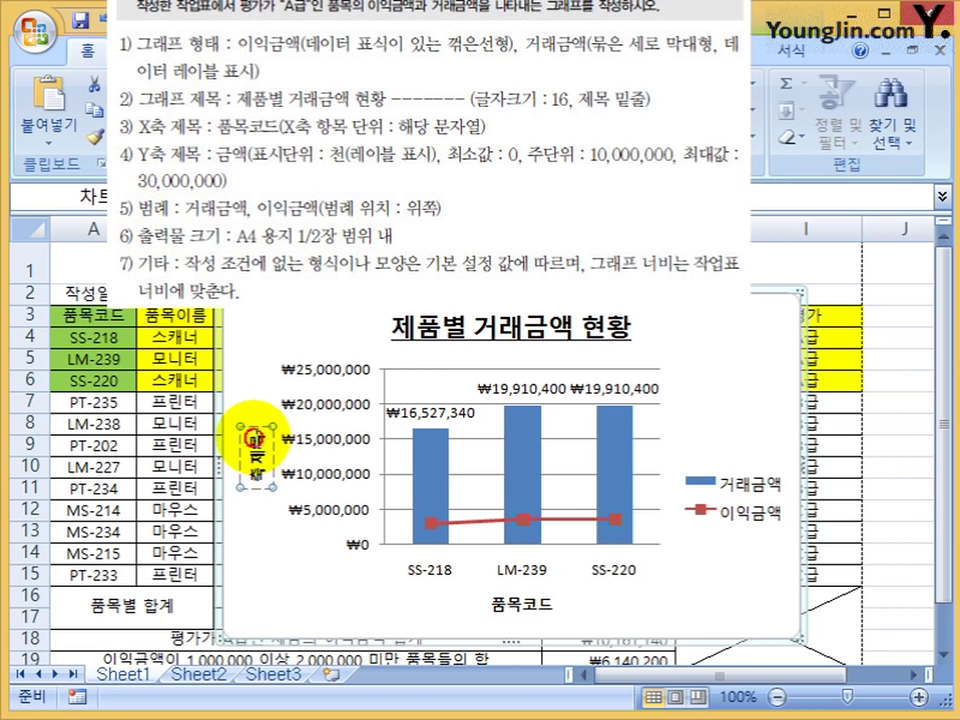
{"action": "key", "text": "BackSpace"}
{"action": "key", "text": "BackSpace"}
{"action": "key", "text": "BackSpace"}
{"action": "key", "text": "BackSpace"}
{"action": "type", "text": "ㄱ"}
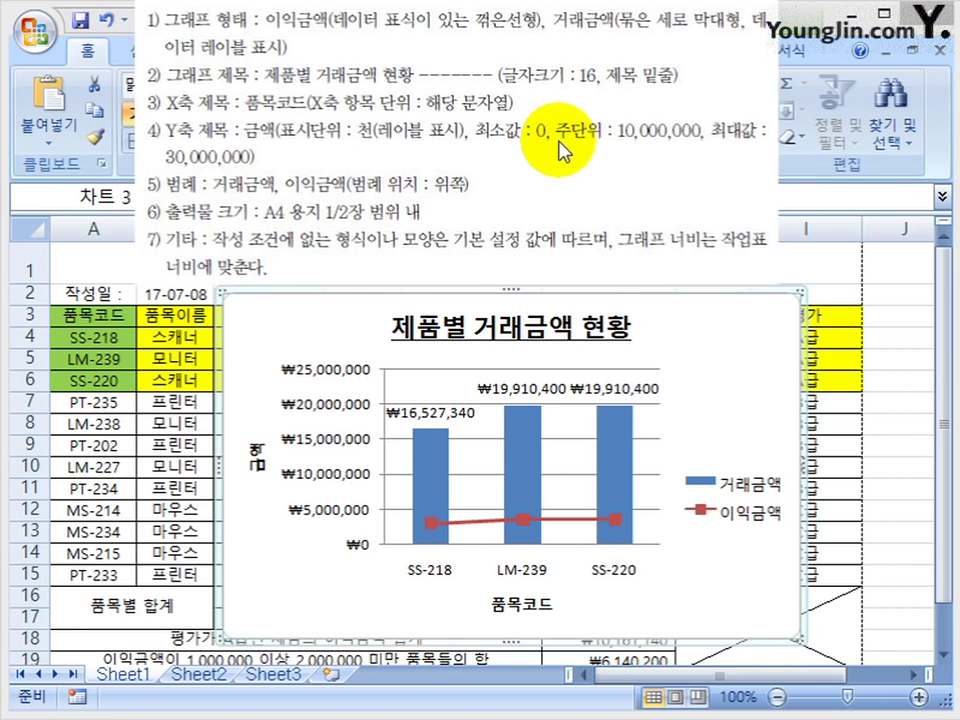
- Fix the vertical axis scale at minimum 0, maximum 30000000 and major unit 10000000
{"action": "left_click", "coordinate": [343, 420]}
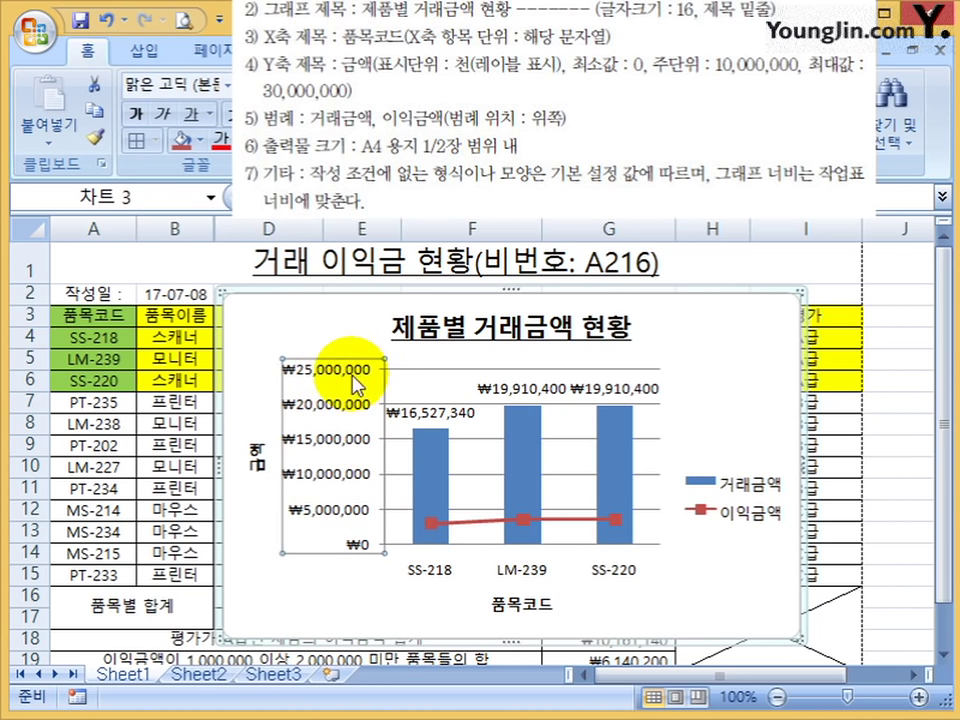
{"action": "left_click", "coordinate": [327, 367]}
{"action": "right_click", "coordinate": [328, 369]}
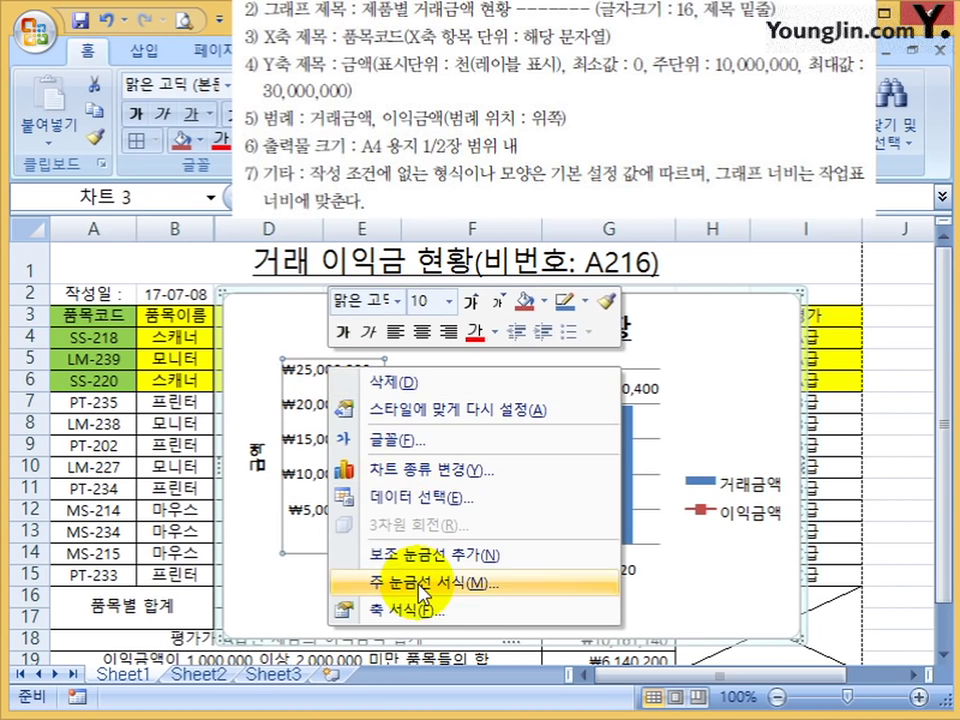
{"action": "left_click", "coordinate": [375, 610]}
{"action": "left_click_drag", "start_coordinate": [248, 98], "coordinate": [225, 272]}
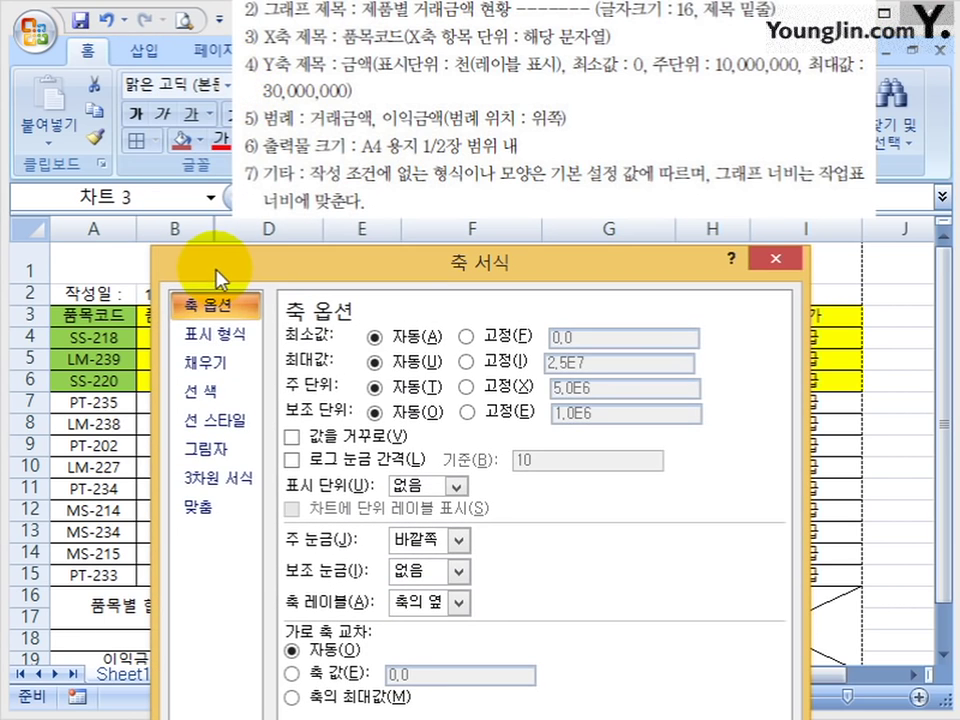
{"action": "left_click", "coordinate": [482, 335]}
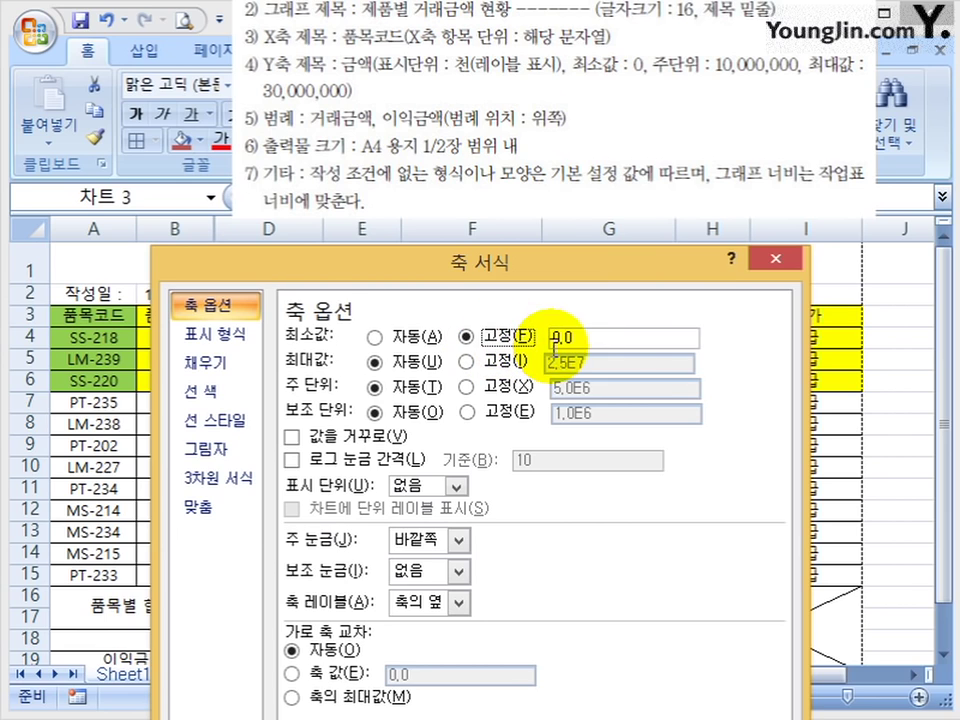
{"action": "left_click", "coordinate": [480, 362]}
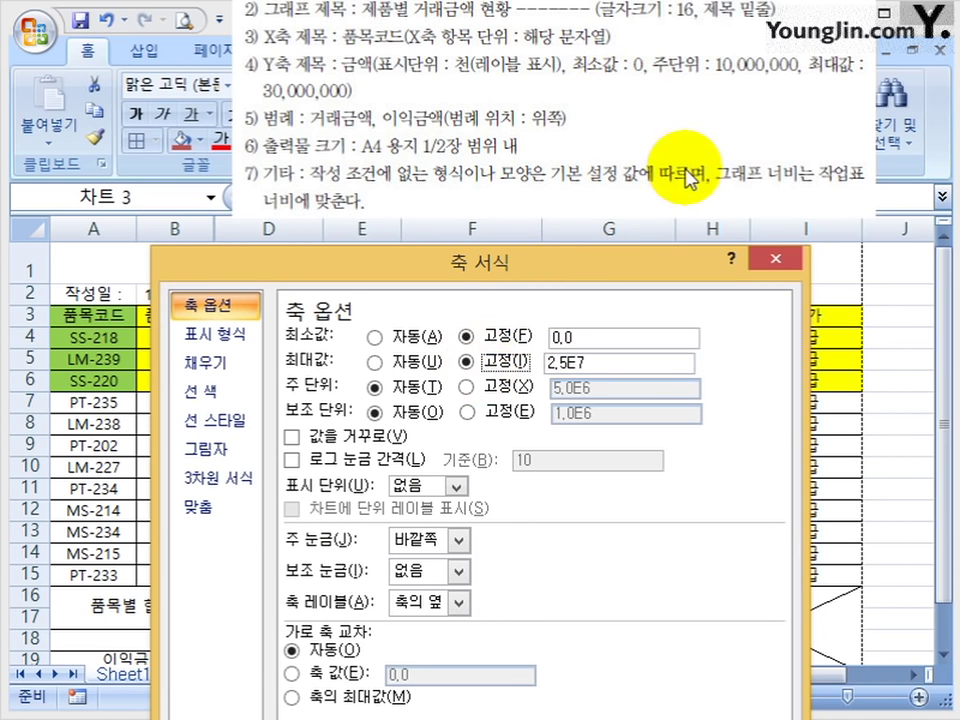
{"action": "double_click", "coordinate": [578, 362]}
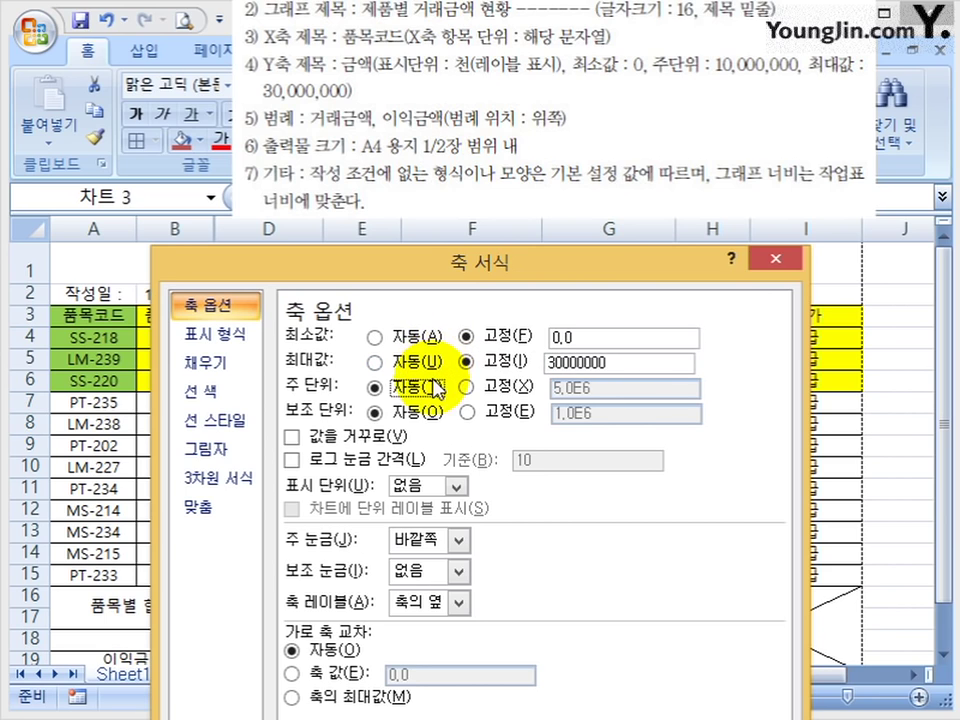
{"action": "left_click", "coordinate": [467, 385]}
{"action": "left_click_drag", "start_coordinate": [671, 388], "coordinate": [404, 387]}
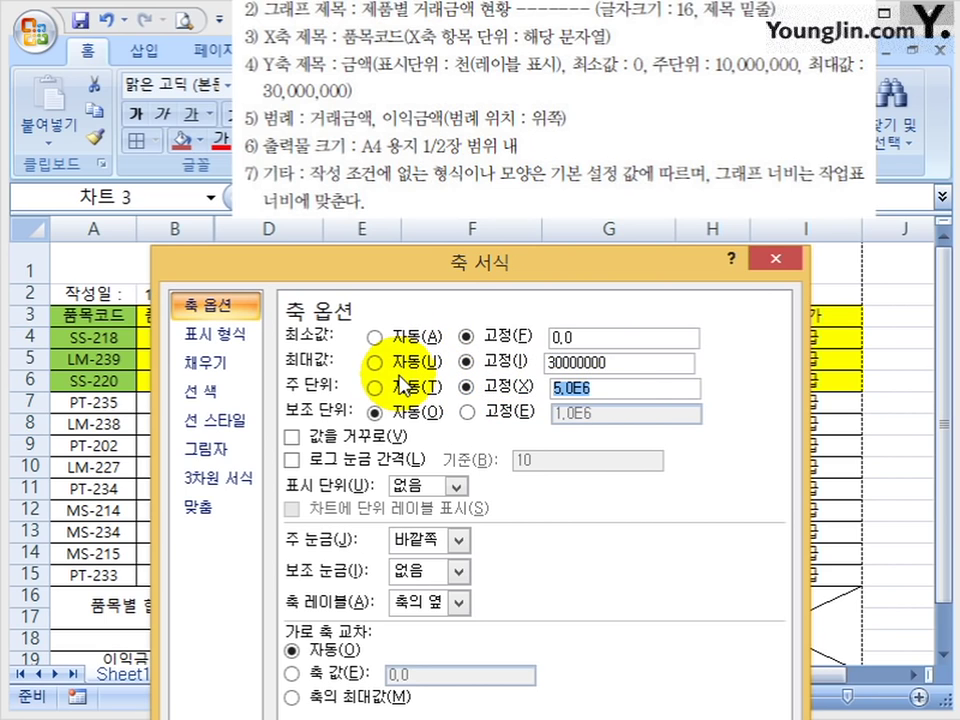
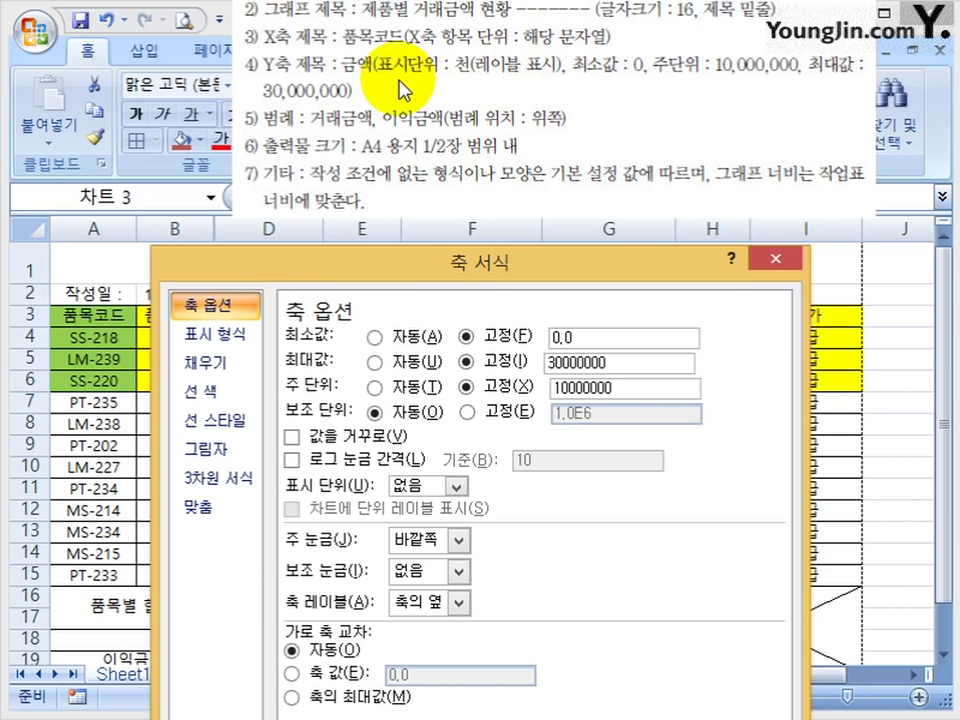
- Set the vertical axis display unit to 천 with the unit label shown on the chart, and apply the axis formatting
{"action": "left_click", "coordinate": [430, 488]}
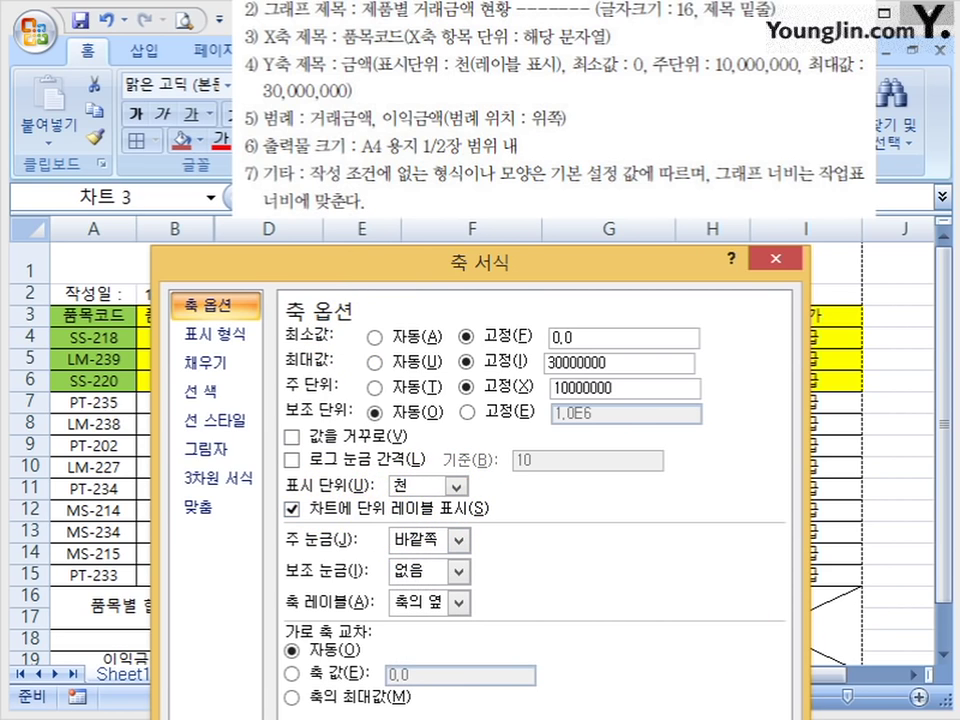
{"action": "key", "text": "Return"}
{"action": "left_click", "coordinate": [305, 395]}
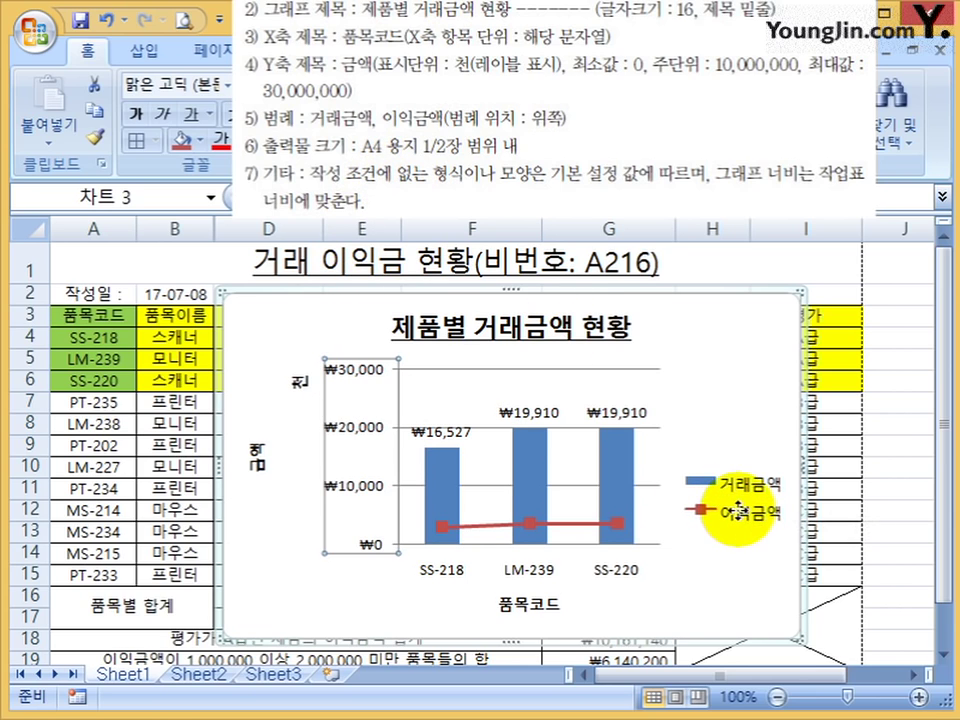
- Set the chart's legend position to 위쪽 without overlapping the chart
{"action": "left_click", "coordinate": [730, 468]}
{"action": "scroll", "coordinate": [735, 445], "scroll_direction": "down", "scroll_amount": 2}
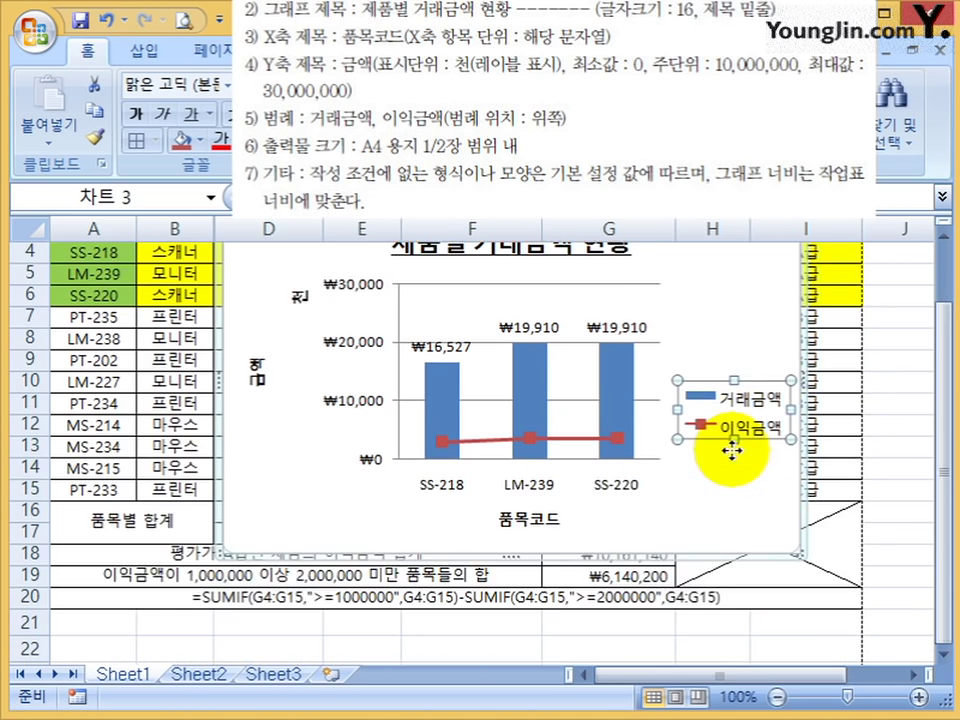
{"action": "right_click", "coordinate": [722, 338]}
{"action": "left_click", "coordinate": [765, 521]}
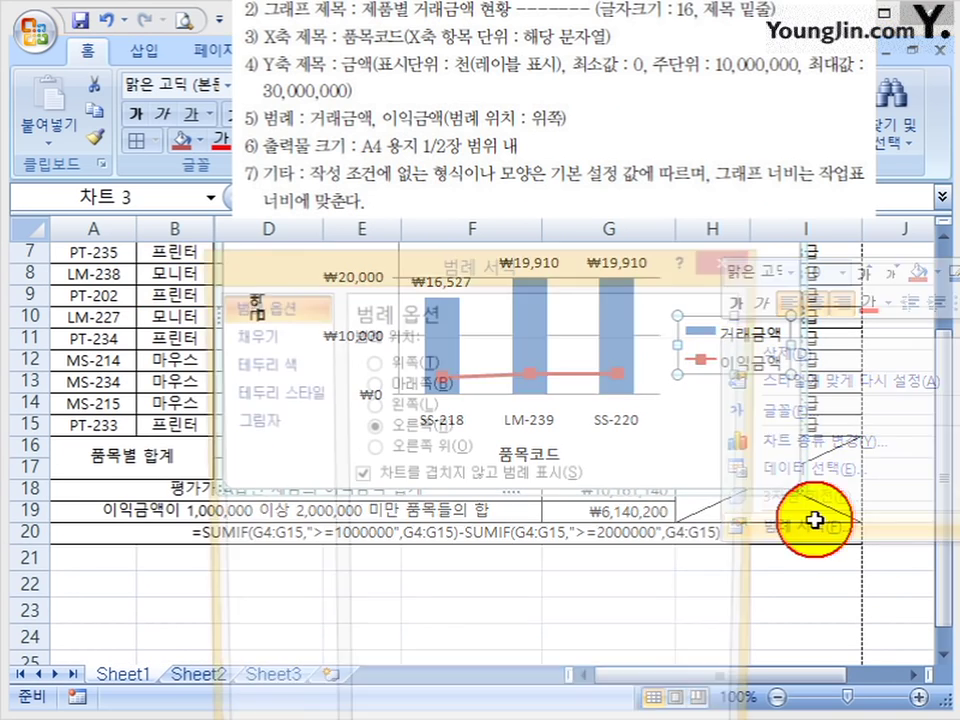
{"action": "left_click", "coordinate": [394, 362]}
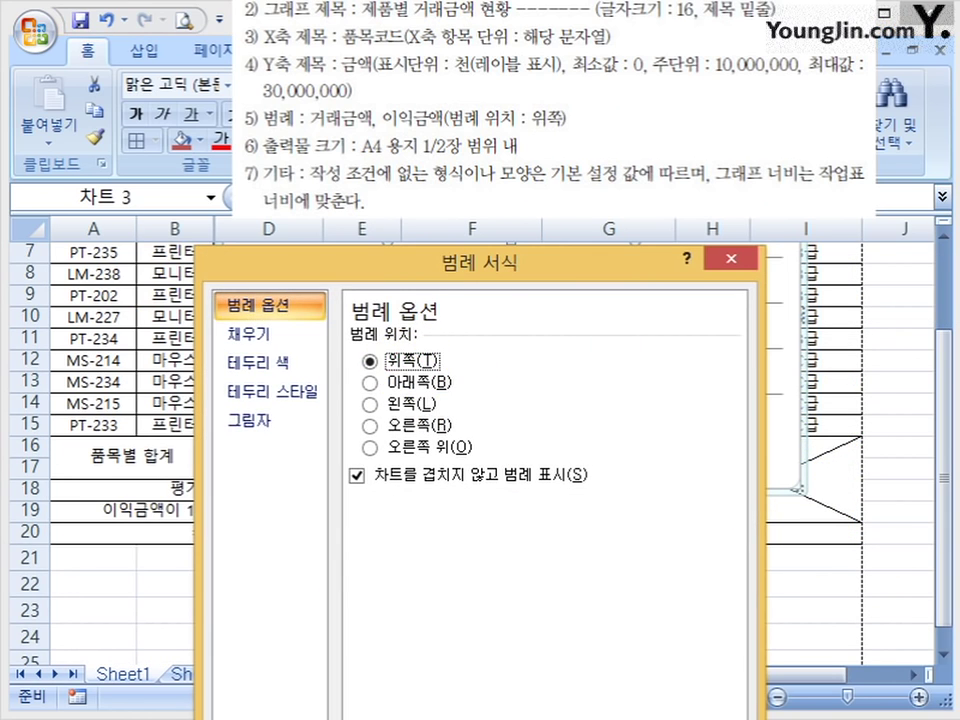
{"action": "key", "text": "Escape"}
{"action": "left_click", "coordinate": [840, 537]}
- Move the chart off the data table to the empty rows beneath row 20
{"action": "scroll", "coordinate": [820, 613], "scroll_direction": "up", "scroll_amount": 2}
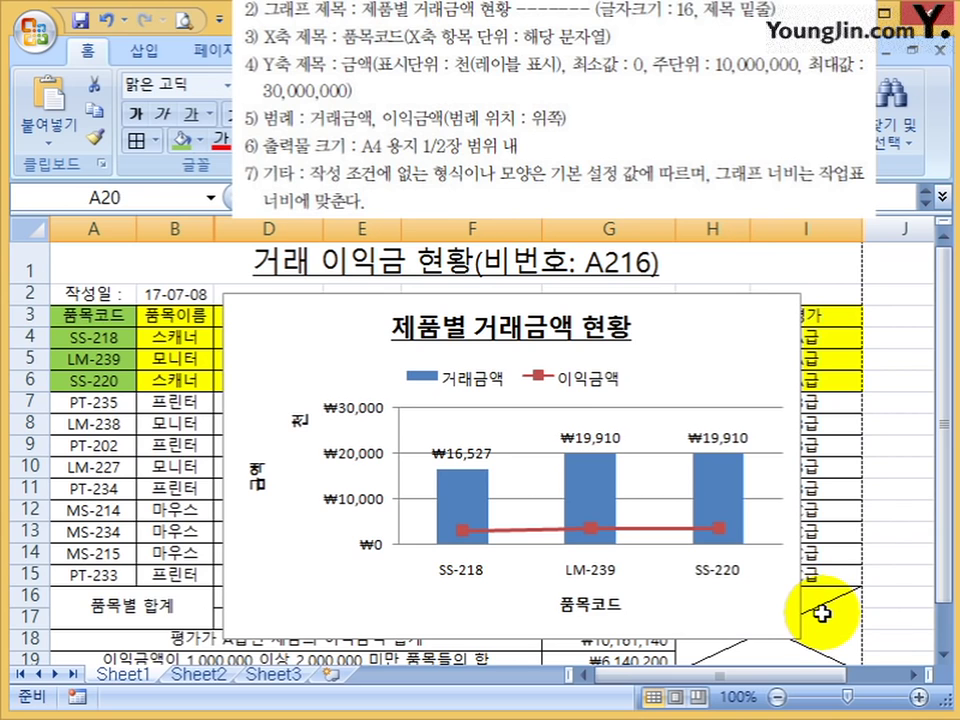
{"action": "scroll", "coordinate": [846, 450], "scroll_direction": "down", "scroll_amount": 3}
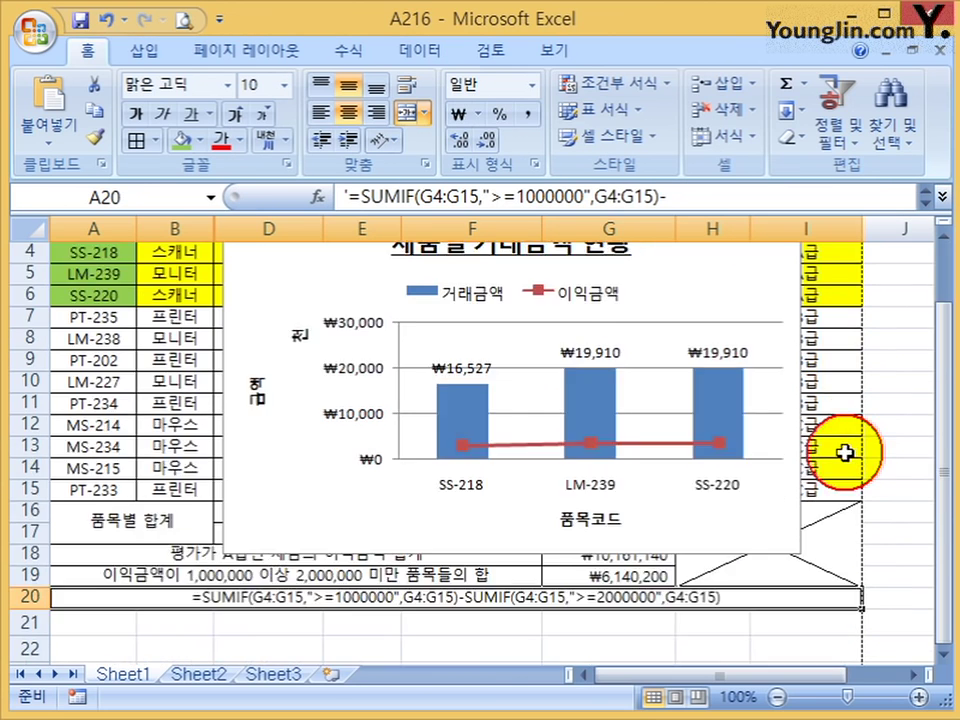
{"action": "left_click_drag", "start_coordinate": [718, 386], "coordinate": [396, 589]}
{"action": "scroll", "coordinate": [621, 347], "scroll_direction": "down", "scroll_amount": 6}
{"action": "scroll", "coordinate": [621, 347], "scroll_direction": "up", "scroll_amount": 3}
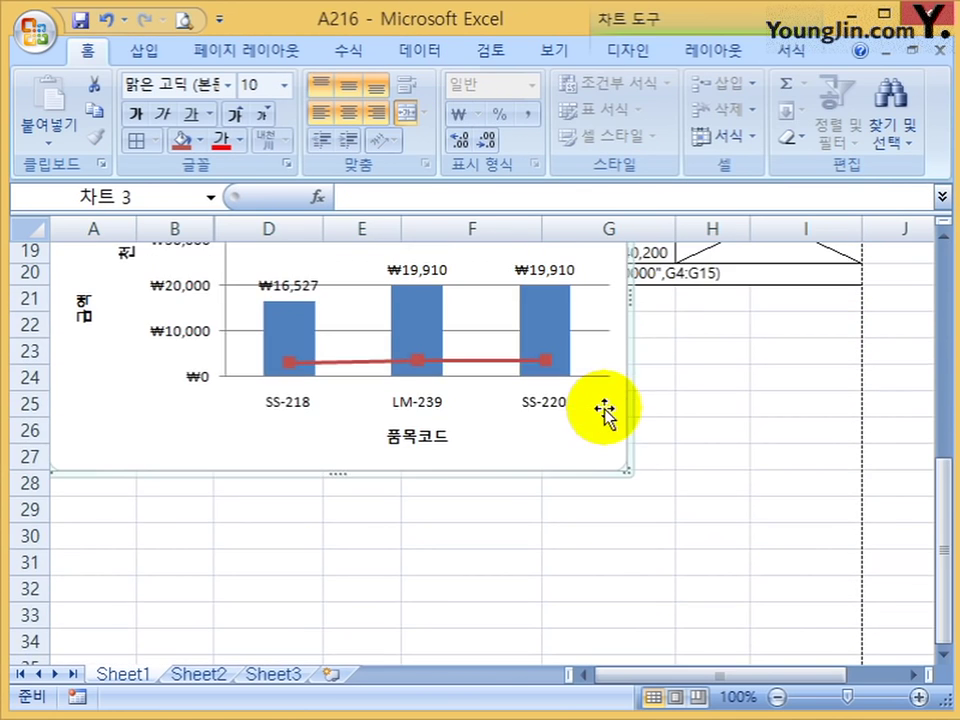
{"action": "left_click_drag", "start_coordinate": [608, 414], "coordinate": [692, 660]}
{"action": "scroll", "coordinate": [750, 490], "scroll_direction": "up", "scroll_amount": 1}
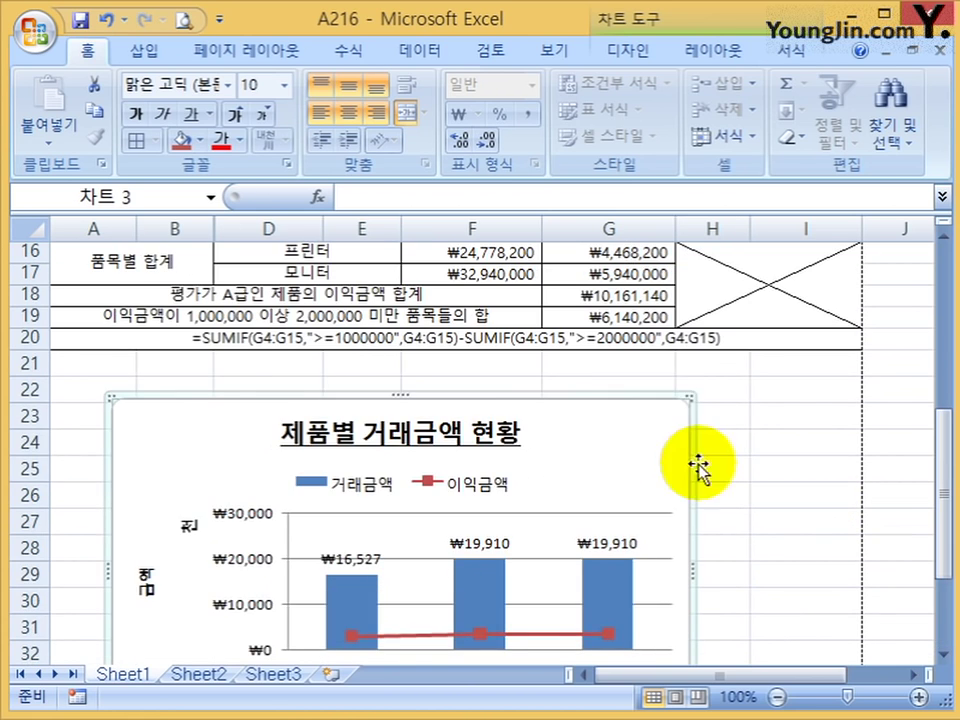
- Fit the chart to the sheet's width from column A to column I, with its lower edge at row 40 above the page break
{"action": "left_click_drag", "start_coordinate": [692, 461], "coordinate": [851, 602]}
{"action": "scroll", "coordinate": [679, 437], "scroll_direction": "down", "scroll_amount": 4}
{"action": "key", "text": "alt"}
{"action": "left_click", "coordinate": [887, 428]}
{"action": "left_click", "coordinate": [847, 432]}
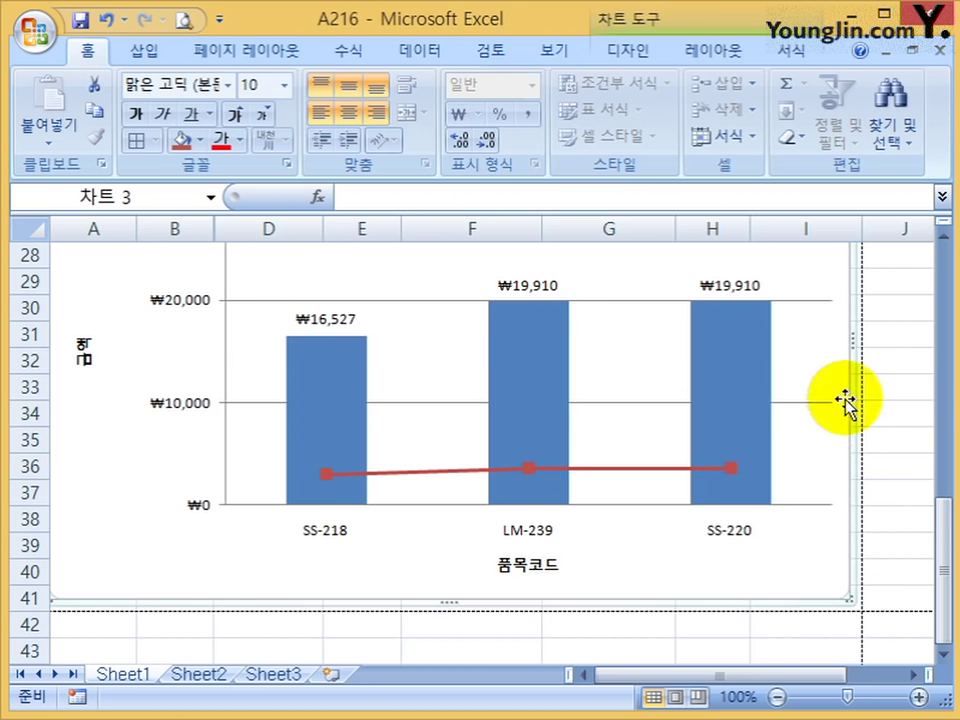
{"action": "left_click_drag", "start_coordinate": [849, 344], "coordinate": [855, 343]}
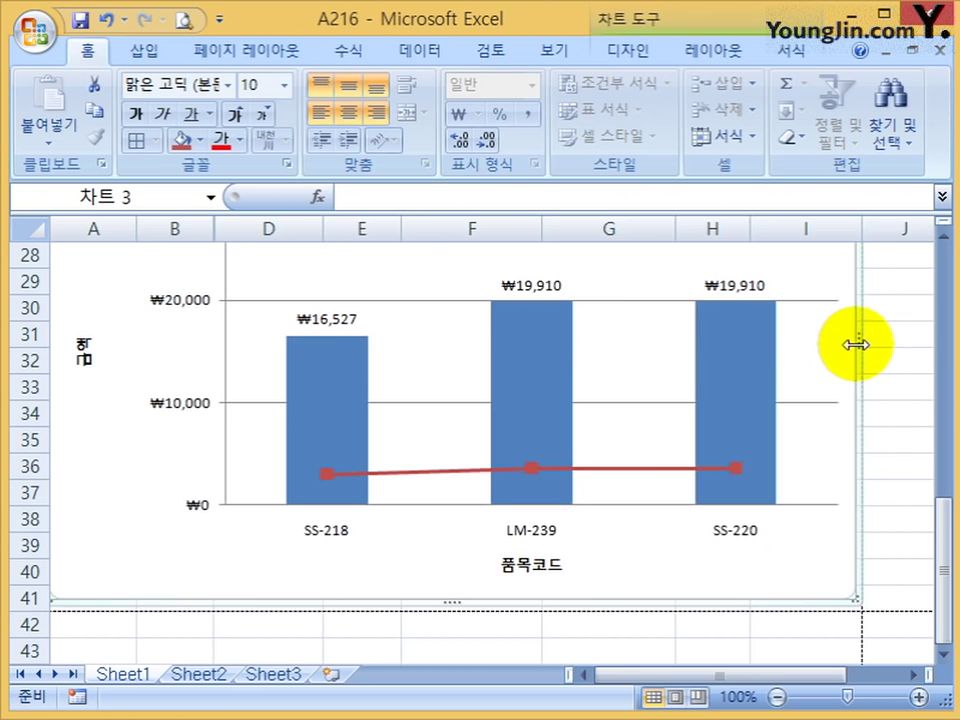
{"action": "left_click", "coordinate": [897, 438]}
{"action": "left_click", "coordinate": [654, 589]}
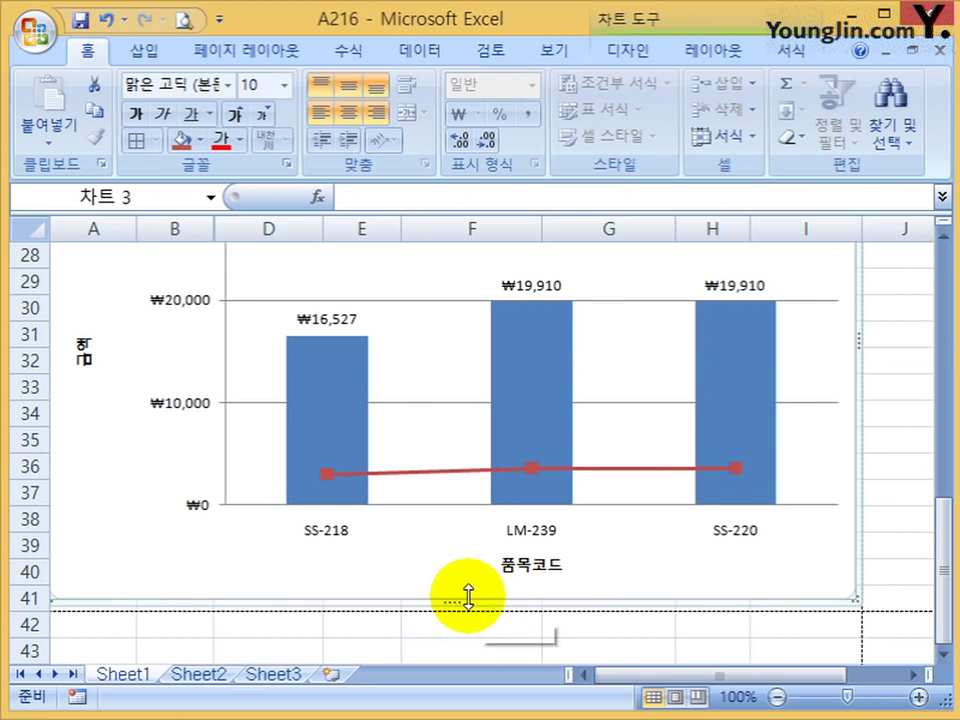
{"action": "left_click_drag", "start_coordinate": [454, 601], "coordinate": [456, 574]}
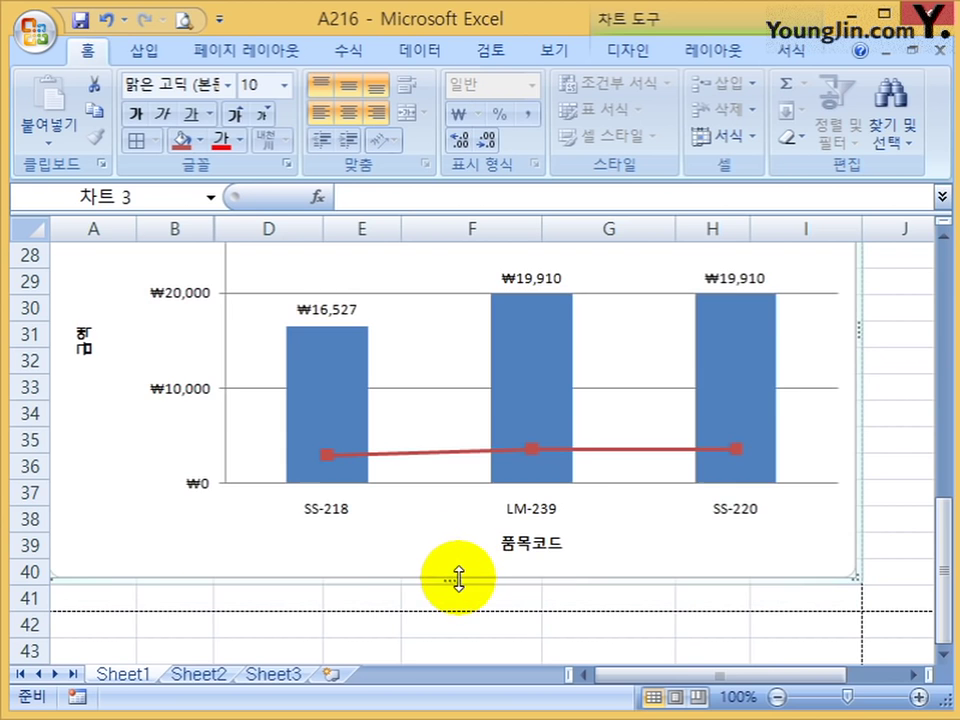
{"action": "left_click", "coordinate": [761, 621]}
{"action": "left_click", "coordinate": [718, 697]}
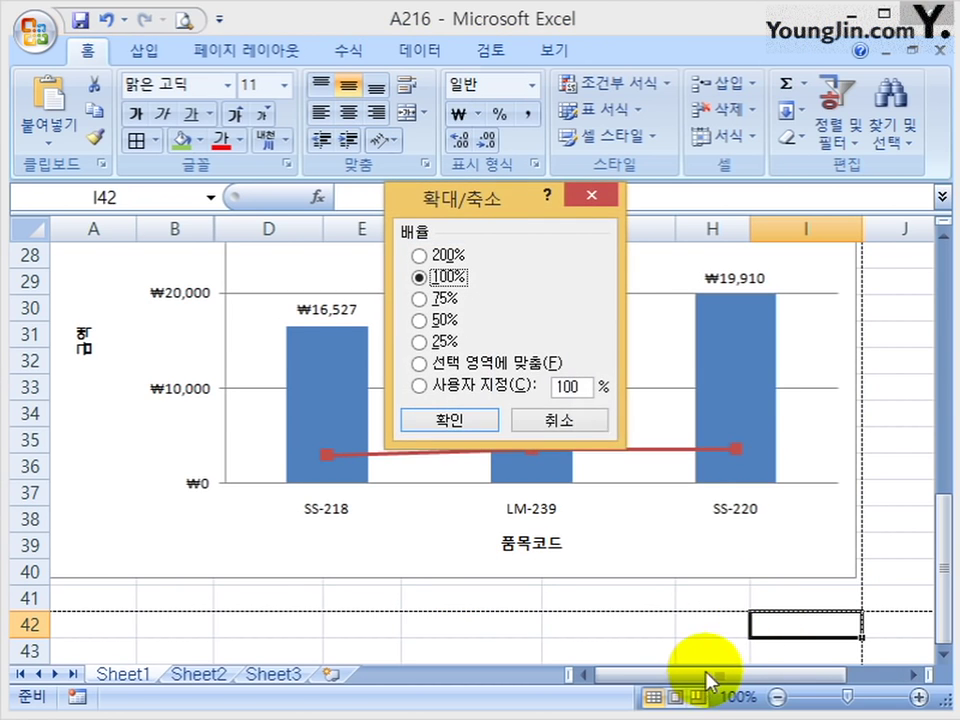
{"action": "left_click", "coordinate": [580, 420]}
{"action": "left_click", "coordinate": [647, 594]}
- Check the layout of the finished table and chart on the sheet and in the full-page print preview
{"action": "scroll", "coordinate": [648, 540], "scroll_direction": "up", "scroll_amount": 9}
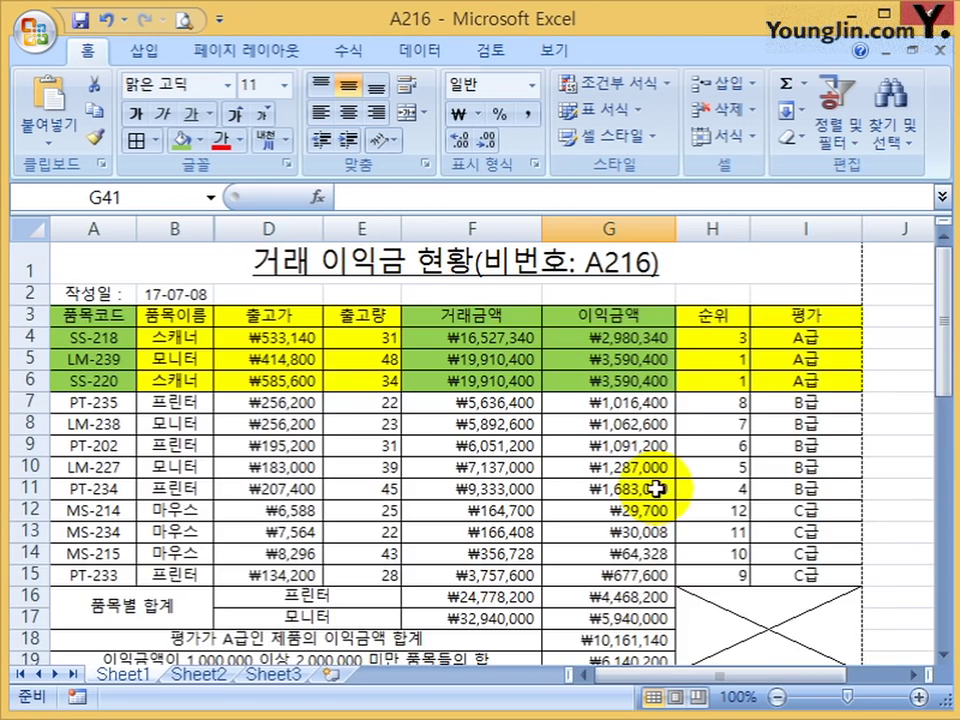
{"action": "scroll", "coordinate": [489, 510], "scroll_direction": "down", "scroll_amount": 10}
{"action": "scroll", "coordinate": [272, 532], "scroll_direction": "up", "scroll_amount": 4}
{"action": "scroll", "coordinate": [265, 545], "scroll_direction": "up", "scroll_amount": 6}
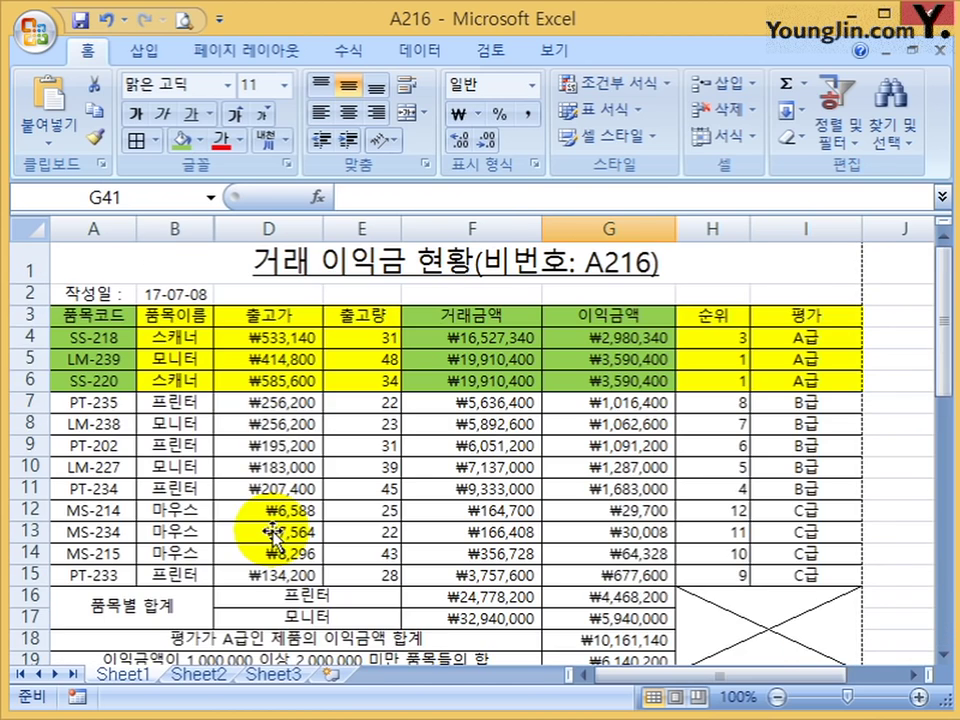
{"action": "left_click", "coordinate": [183, 19]}
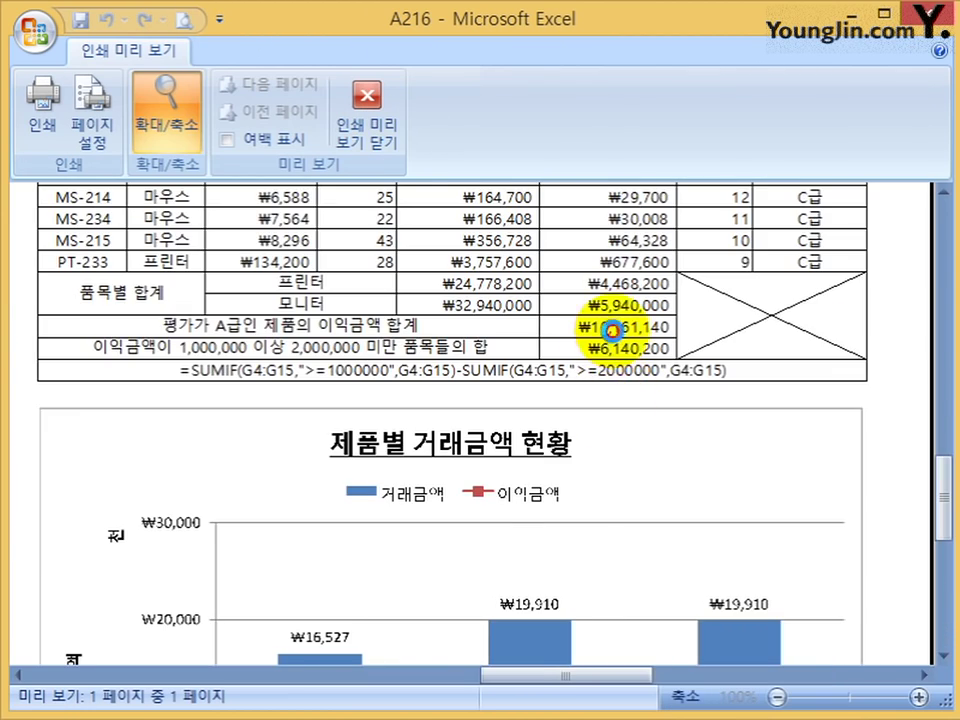
{"action": "left_click", "coordinate": [605, 327]}
{"action": "left_click", "coordinate": [450, 515]}
{"action": "left_click", "coordinate": [542, 551]}
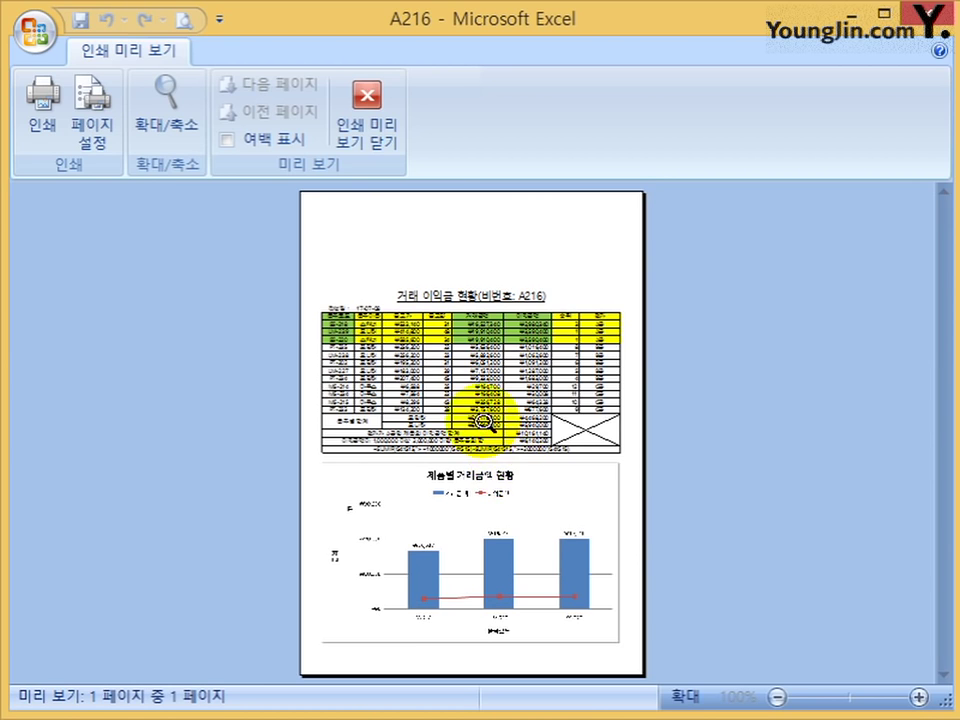
{"action": "left_click", "coordinate": [355, 135]}
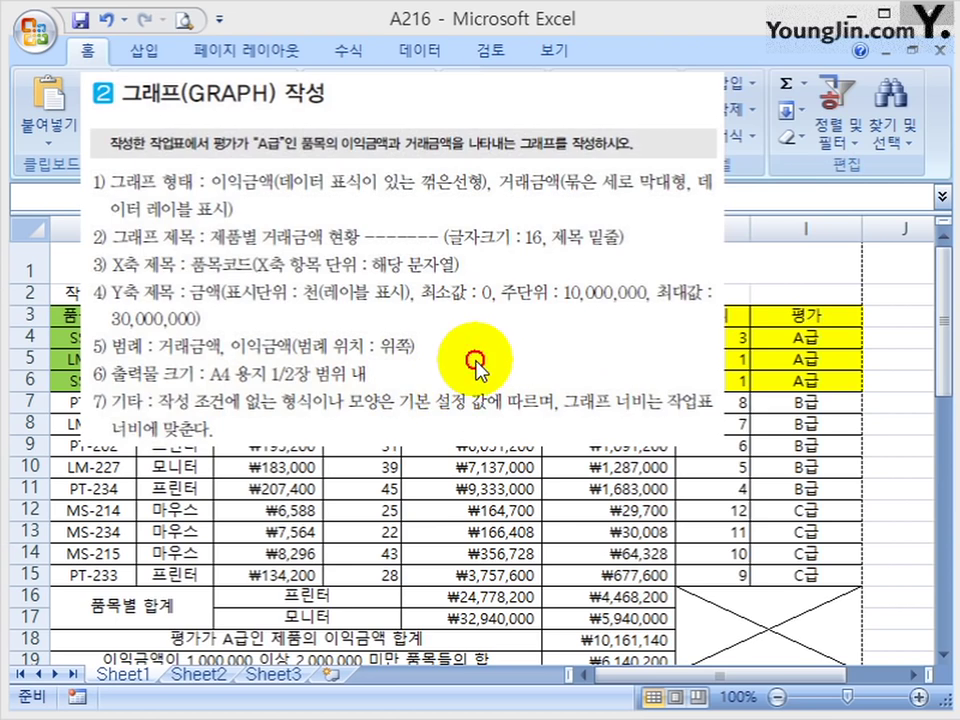
- Remove the fill colour from the header row and the A급 item rows, cells A3 to I6
{"action": "left_click_drag", "start_coordinate": [476, 360], "coordinate": [597, 375]}
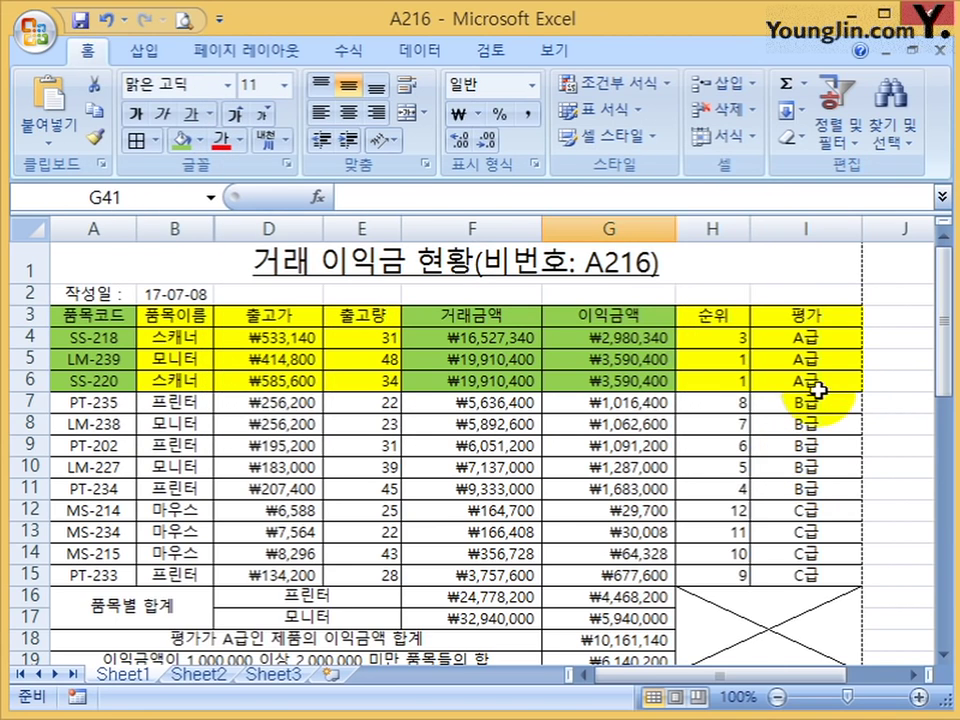
{"action": "left_click_drag", "start_coordinate": [812, 381], "coordinate": [88, 310]}
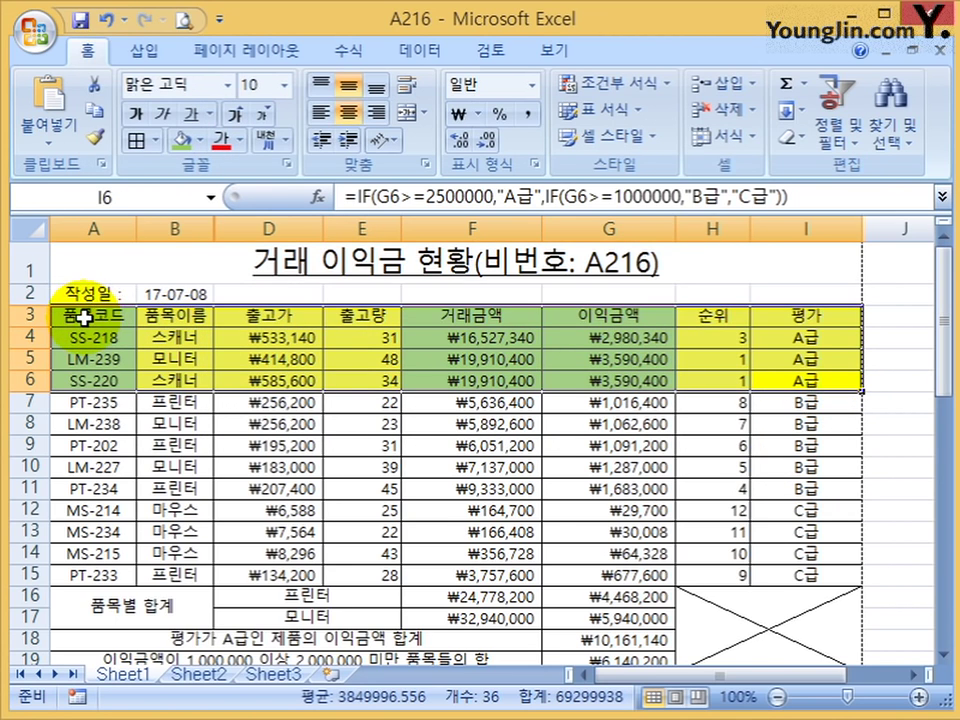
{"action": "left_click", "coordinate": [201, 140]}
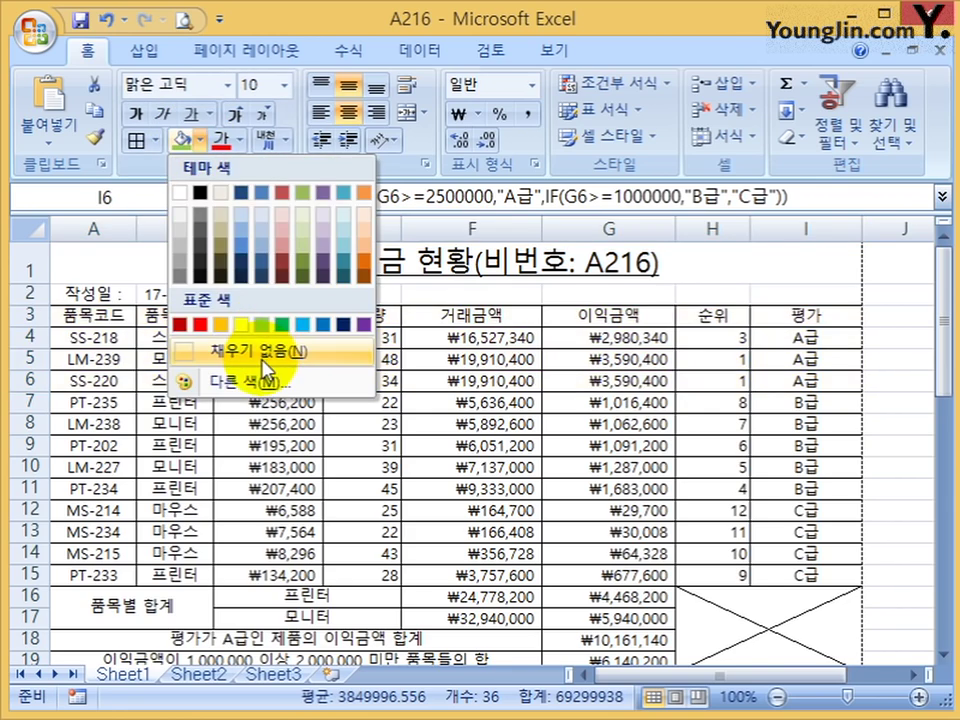
{"action": "left_click", "coordinate": [282, 347]}
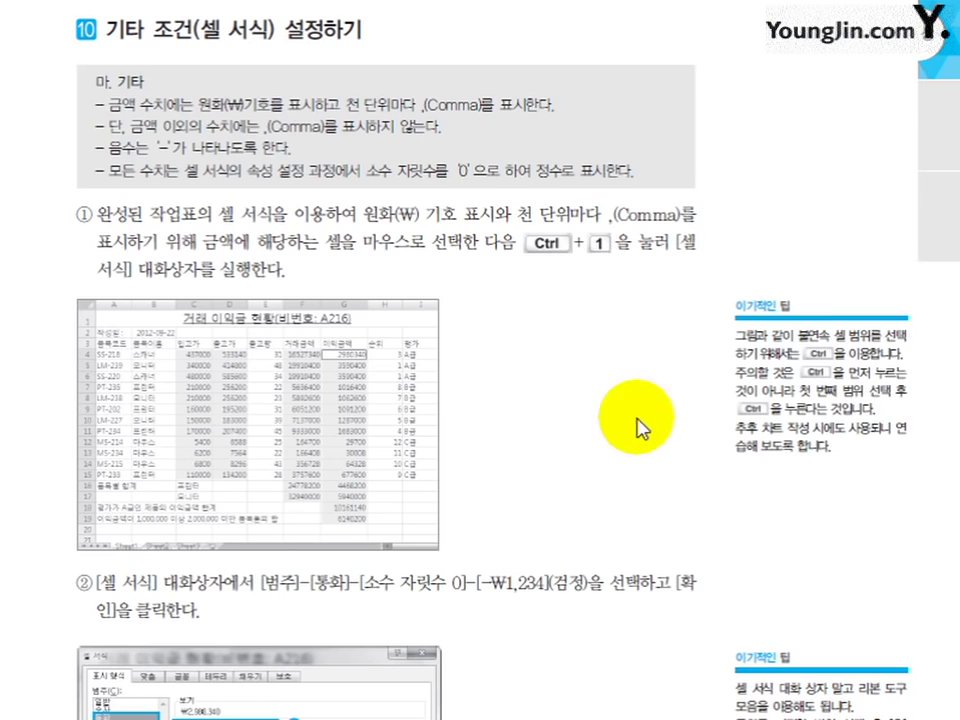
- Switch to the textbook PDF and review the sections on currency formatting, text alignment, cell merging and table borders
{"action": "scroll", "coordinate": [600, 410], "scroll_direction": "down", "scroll_amount": 3}
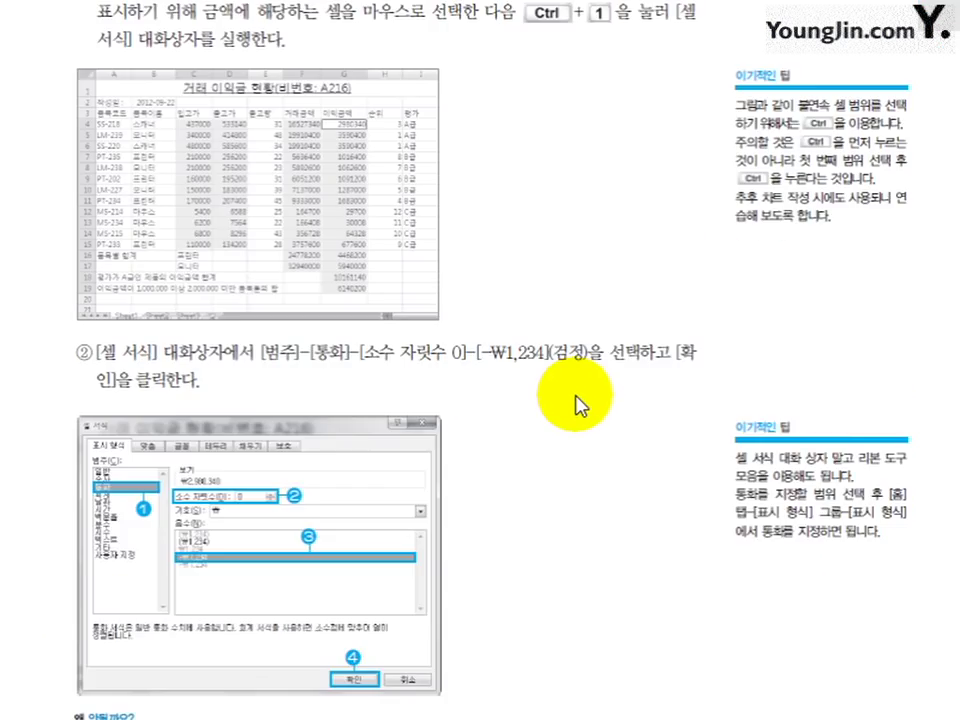
{"action": "scroll", "coordinate": [576, 405], "scroll_direction": "down", "scroll_amount": 10}
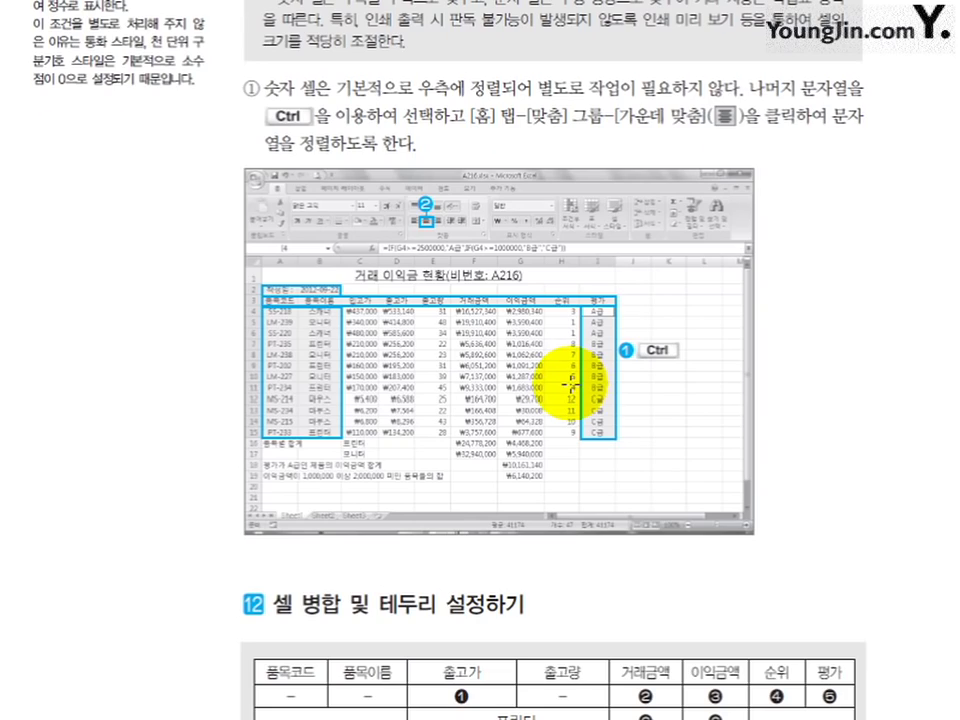
{"action": "scroll", "coordinate": [572, 390], "scroll_direction": "down", "scroll_amount": 5}
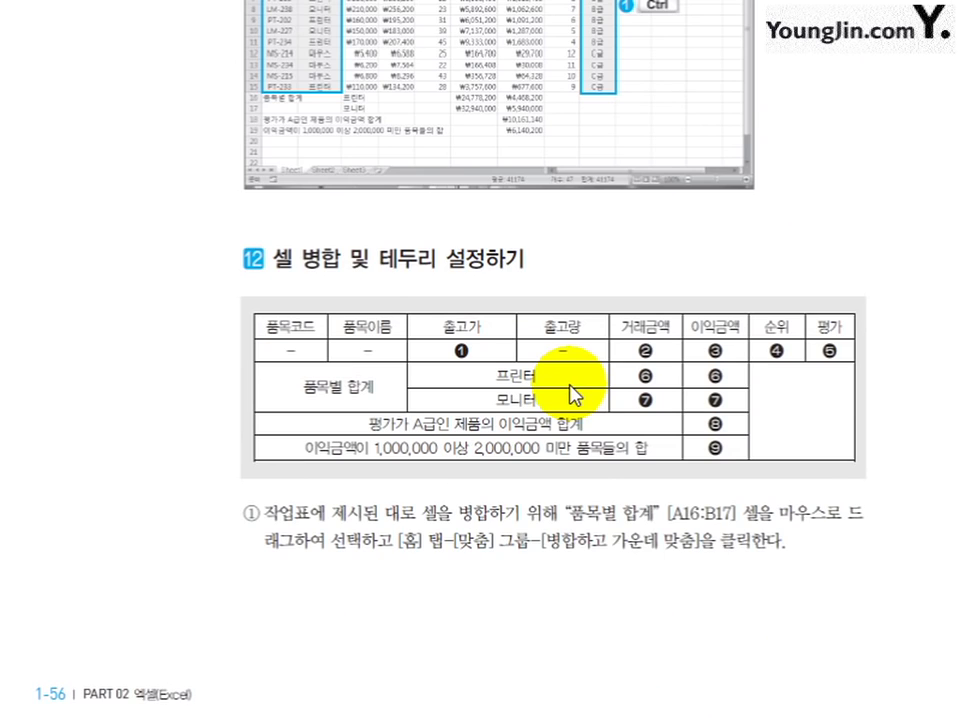
{"action": "scroll", "coordinate": [566, 388], "scroll_direction": "down", "scroll_amount": 12}
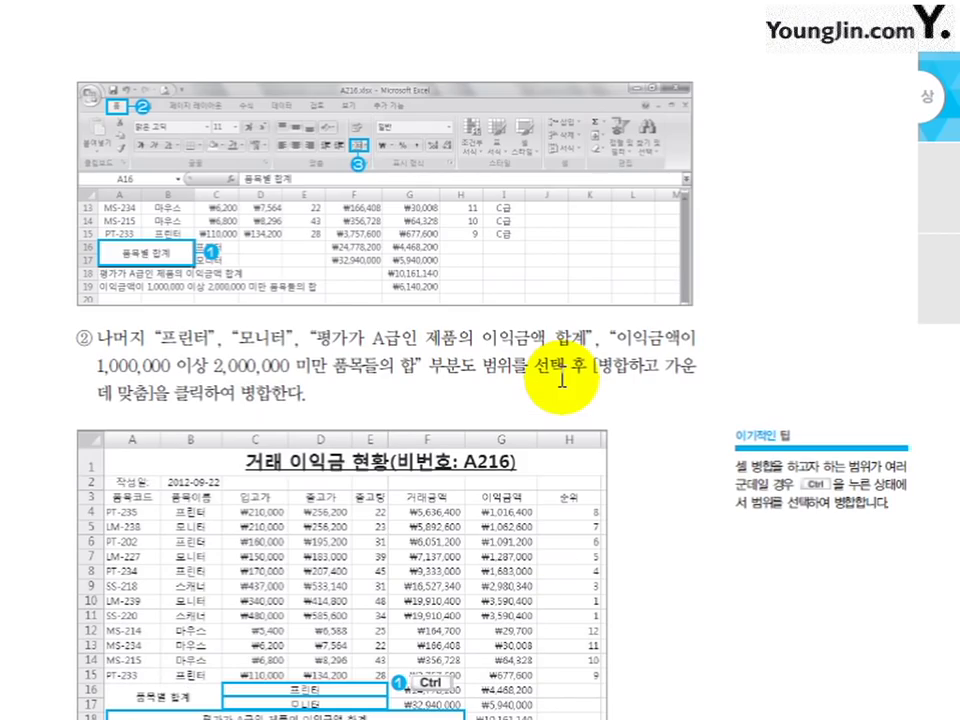
{"action": "scroll", "coordinate": [562, 380], "scroll_direction": "down", "scroll_amount": 15}
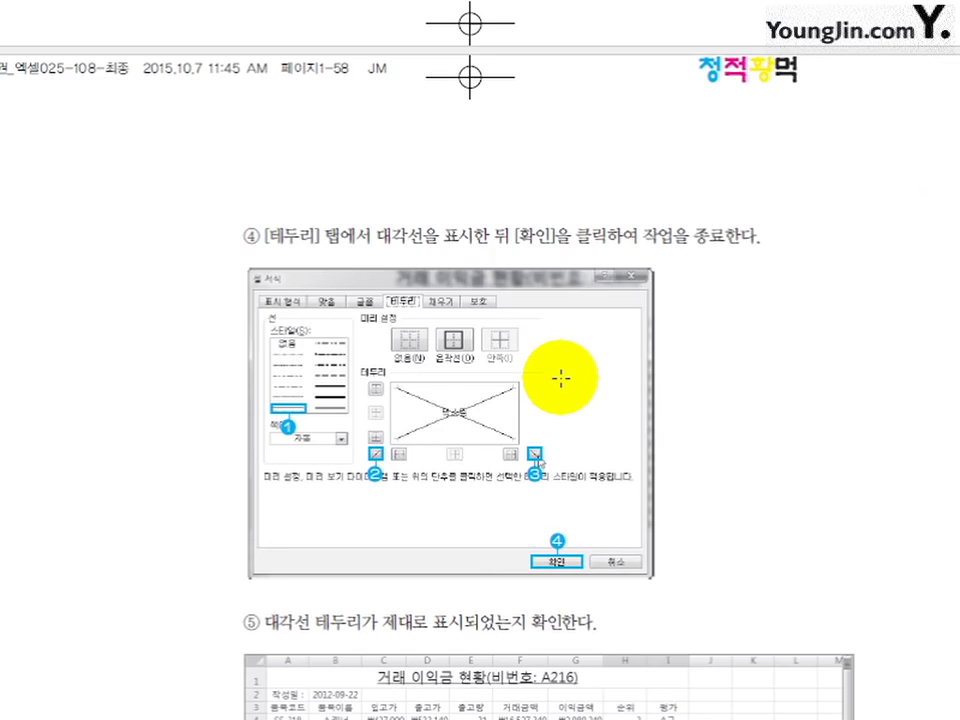
{"action": "scroll", "coordinate": [561, 378], "scroll_direction": "down", "scroll_amount": 4}
{"action": "scroll", "coordinate": [561, 375], "scroll_direction": "down", "scroll_amount": 15}
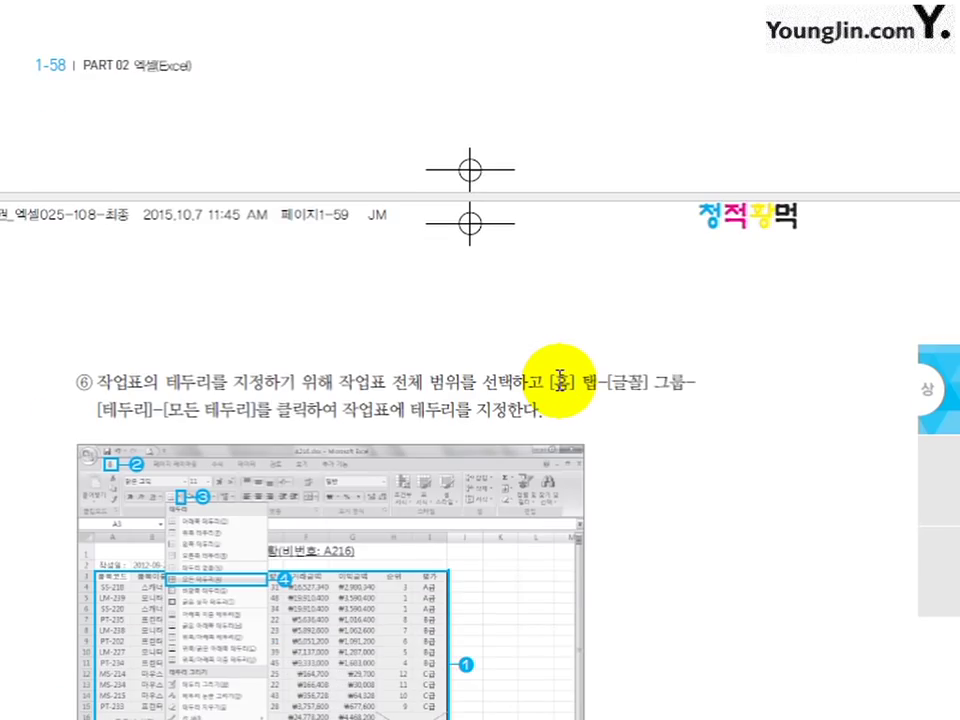
{"action": "scroll", "coordinate": [555, 390], "scroll_direction": "down", "scroll_amount": 3}
{"action": "scroll", "coordinate": [553, 380], "scroll_direction": "up", "scroll_amount": 5}
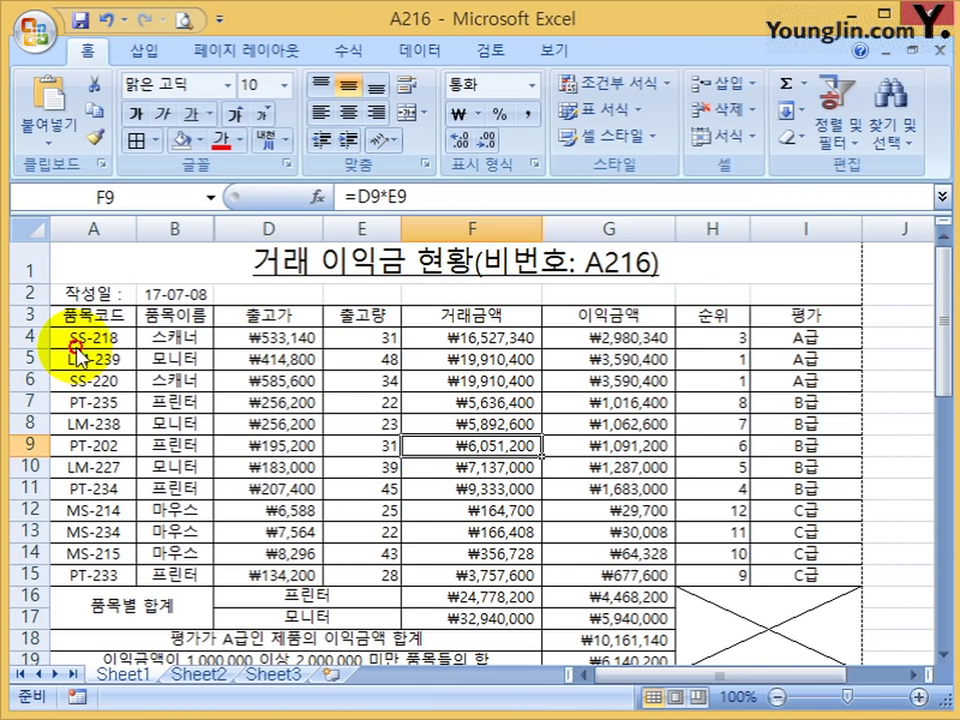
- Switch back to Excel and check the 테두리 settings in the 셀 서식 dialog for the data range A4 to I15
{"action": "left_click_drag", "start_coordinate": [77, 339], "coordinate": [779, 567]}
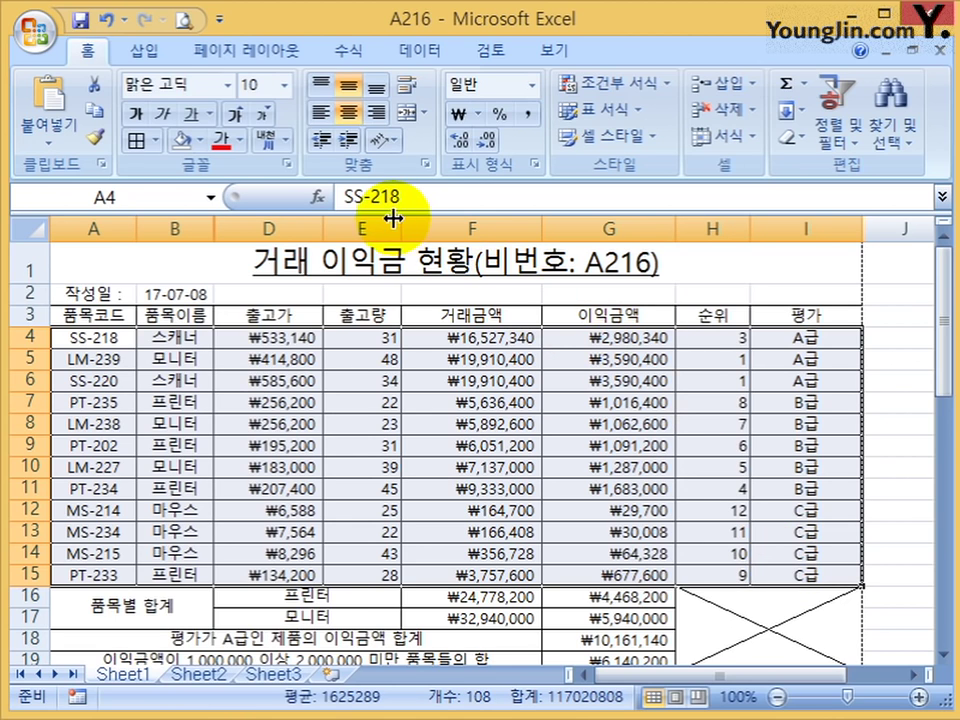
{"action": "left_click_drag", "start_coordinate": [90, 343], "coordinate": [814, 574]}
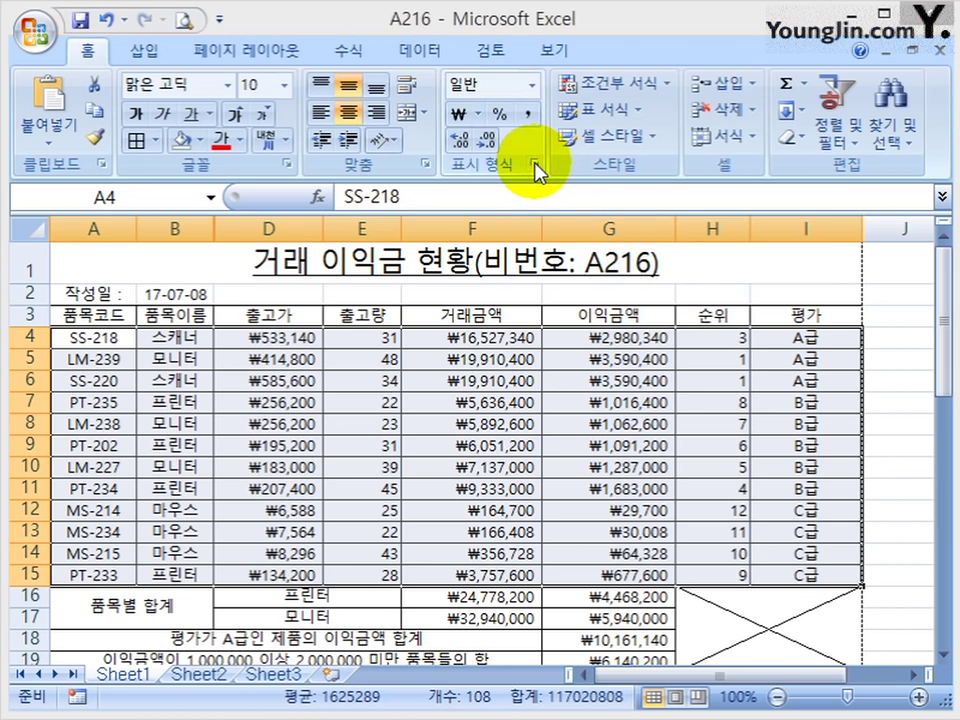
{"action": "left_click", "coordinate": [537, 168]}
{"action": "left_click", "coordinate": [428, 118]}
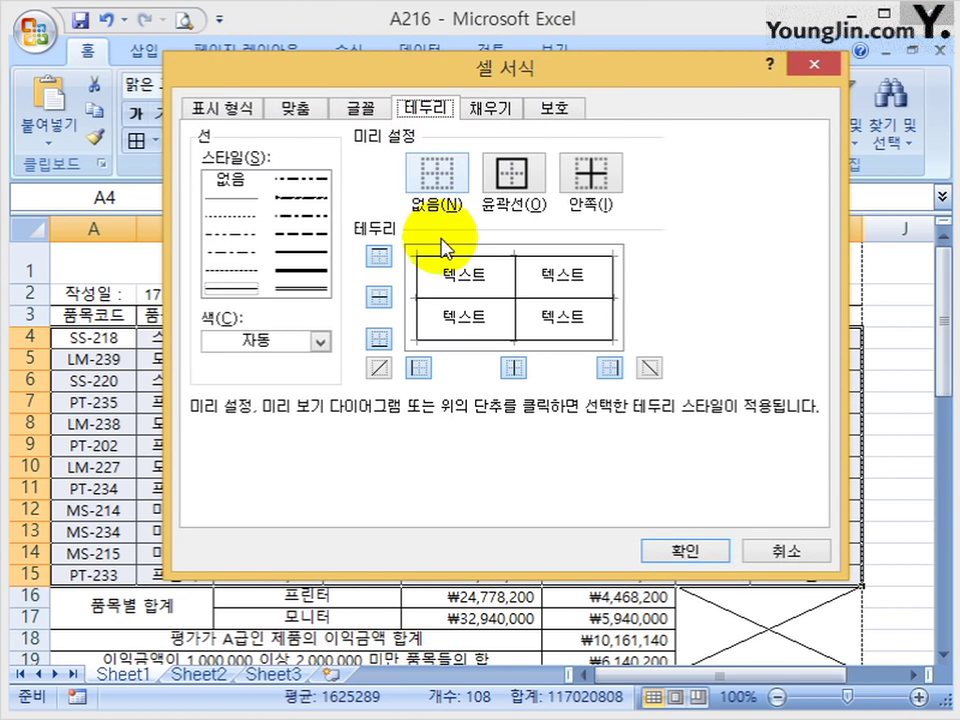
{"action": "left_click", "coordinate": [671, 553]}
{"action": "left_click", "coordinate": [608, 467]}
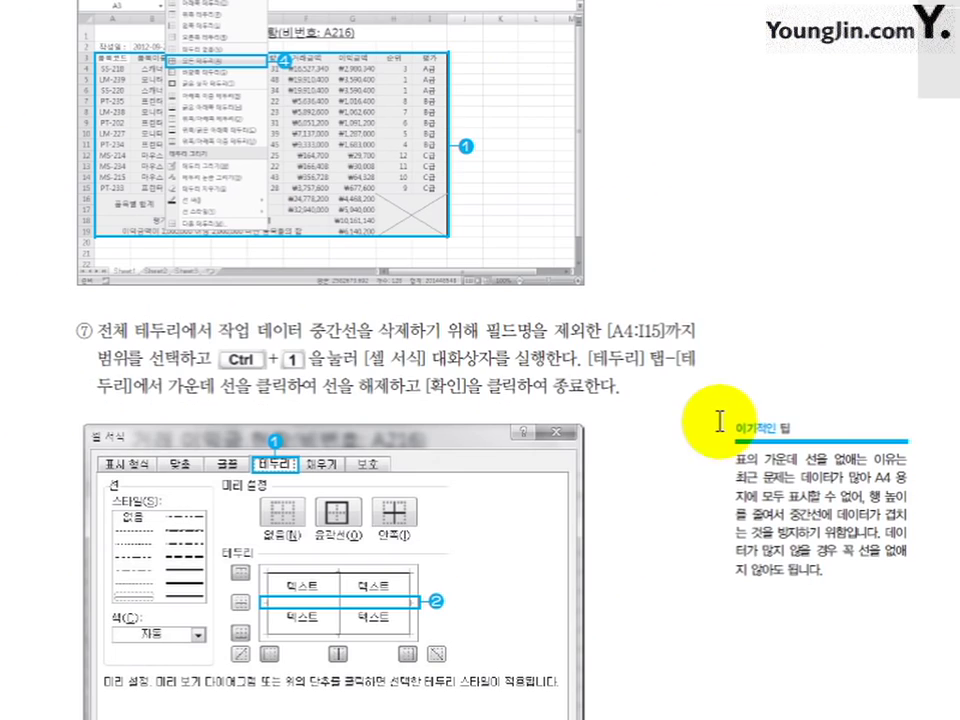
- Switch to the textbook PDF and review hiding the 입고가 column and the overview of the 그래프 작성하기 chapter
{"action": "scroll", "coordinate": [640, 400], "scroll_direction": "down", "scroll_amount": 3}
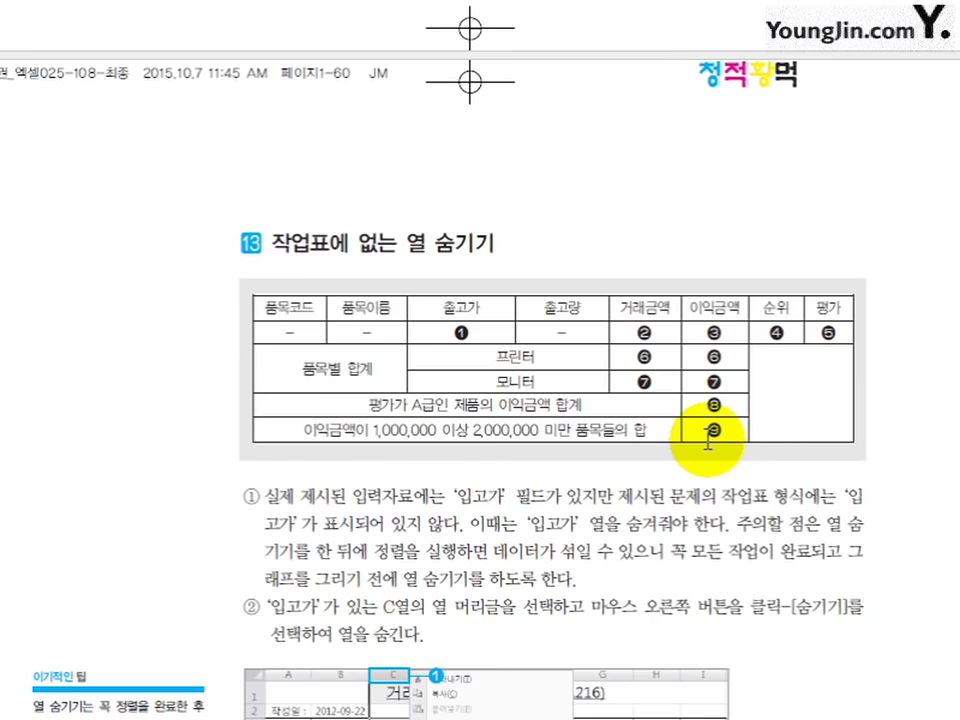
{"action": "scroll", "coordinate": [708, 432], "scroll_direction": "down", "scroll_amount": 3}
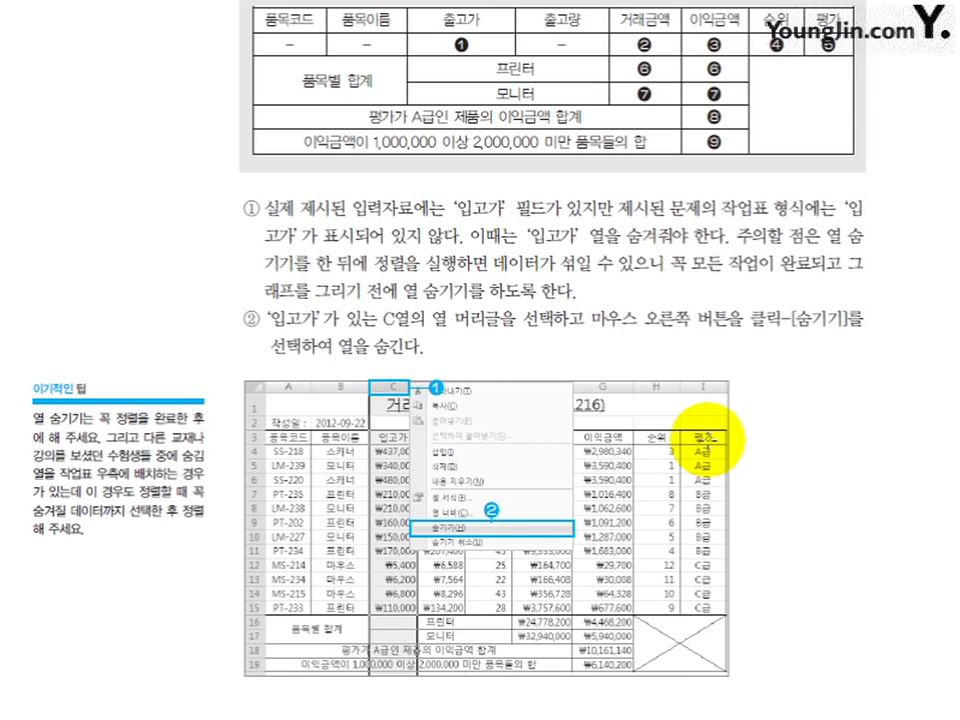
{"action": "scroll", "coordinate": [546, 620], "scroll_direction": "down", "scroll_amount": 15}
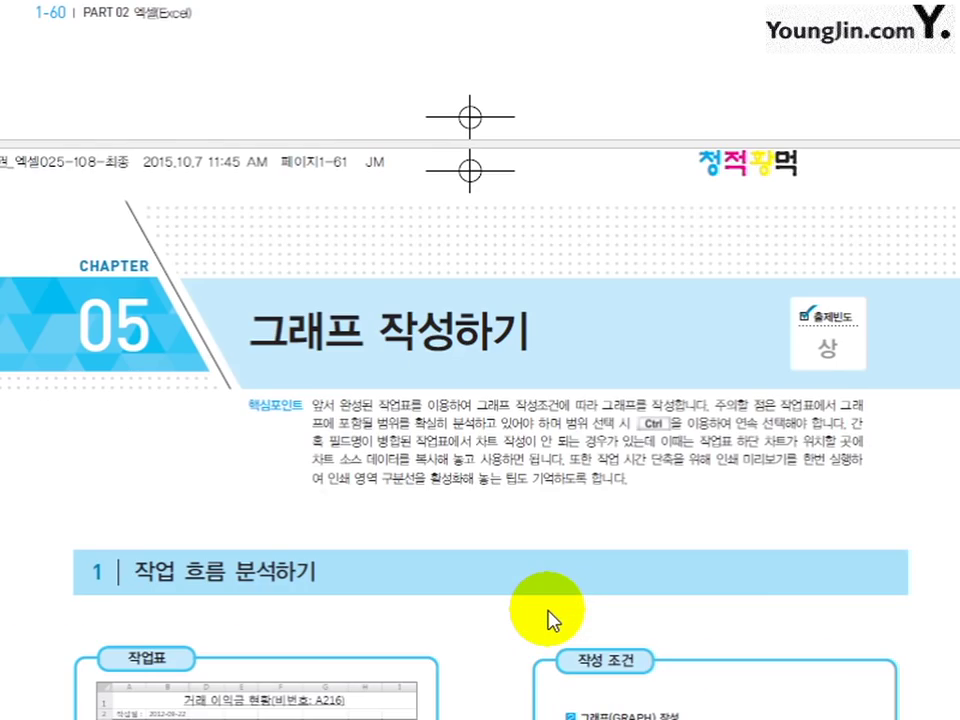
{"action": "scroll", "coordinate": [547, 607], "scroll_direction": "down", "scroll_amount": 3}
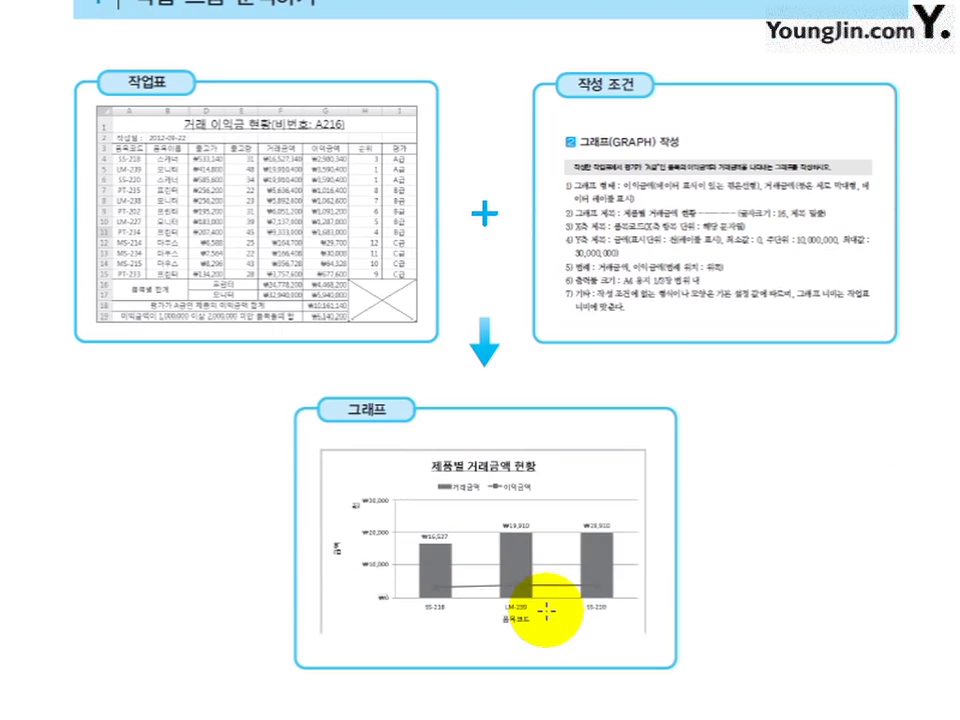
{"action": "scroll", "coordinate": [670, 525], "scroll_direction": "down", "scroll_amount": 7}
{"action": "scroll", "coordinate": [659, 529], "scroll_direction": "up", "scroll_amount": 3}
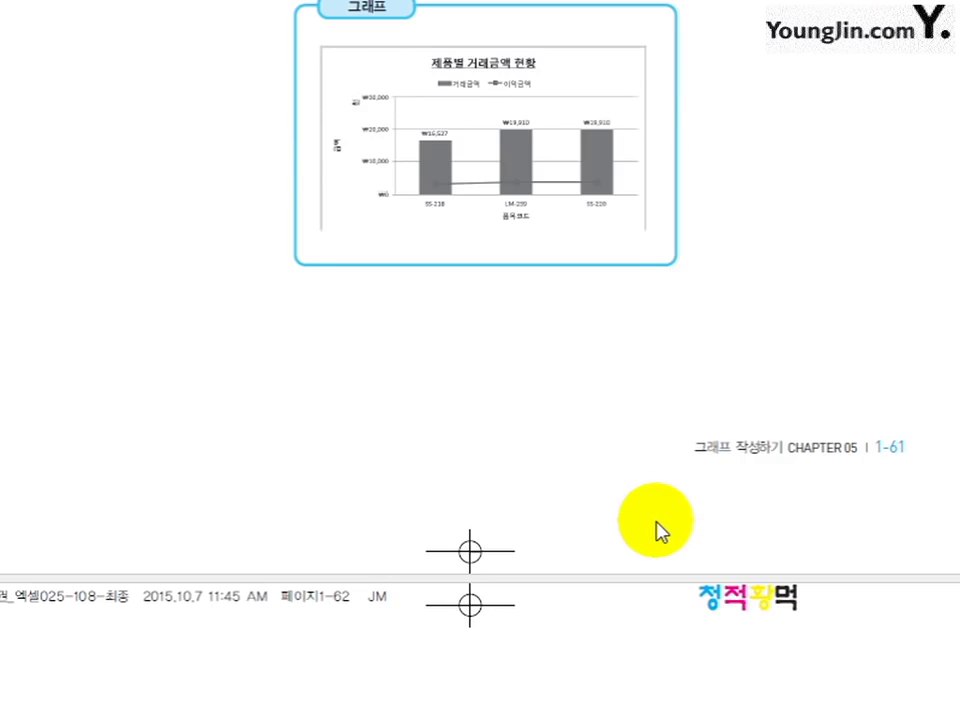
{"action": "scroll", "coordinate": [655, 523], "scroll_direction": "down", "scroll_amount": 3}
- Read the textbook's page margin requirement and how to open print preview and page setup in the 2007 and 2010 versions
{"action": "scroll", "coordinate": [652, 522], "scroll_direction": "down", "scroll_amount": 5}
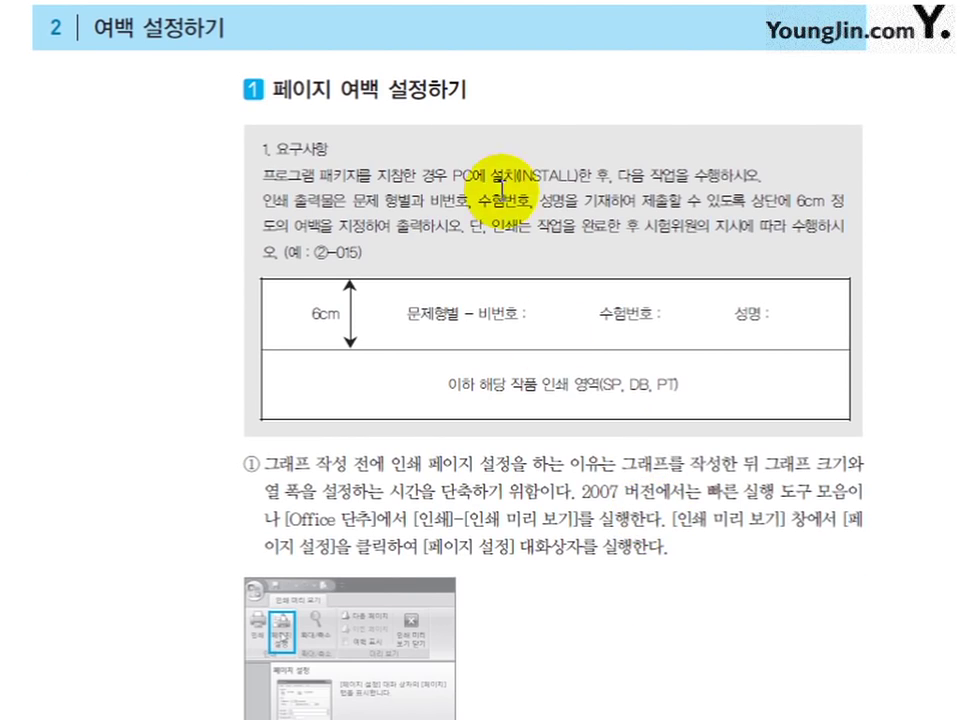
{"action": "scroll", "coordinate": [461, 343], "scroll_direction": "down", "scroll_amount": 2}
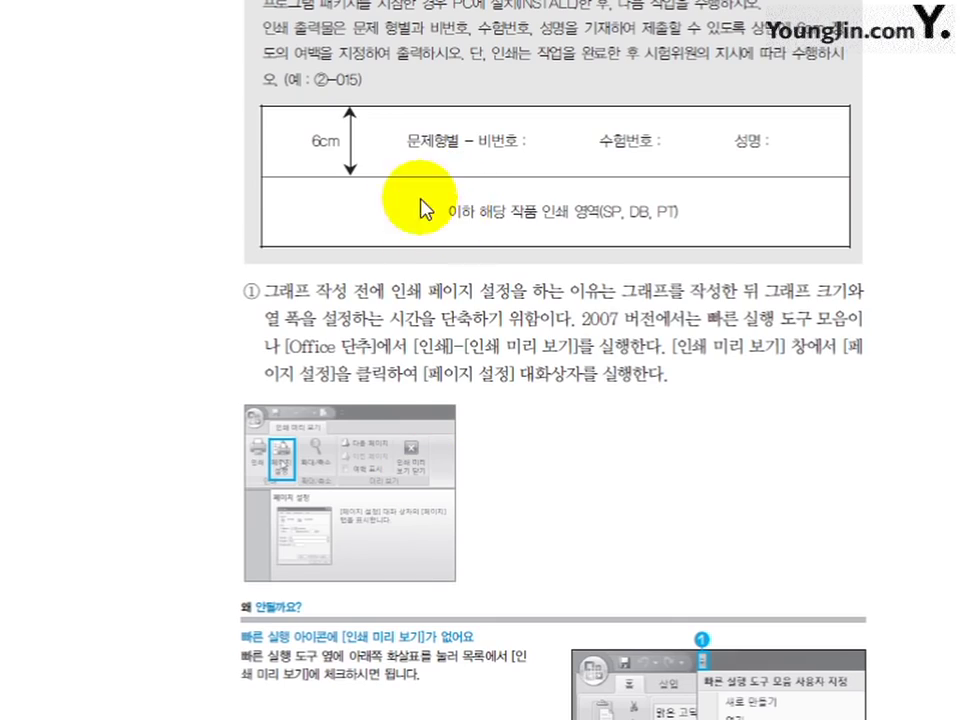
{"action": "scroll", "coordinate": [500, 415], "scroll_direction": "down", "scroll_amount": 3}
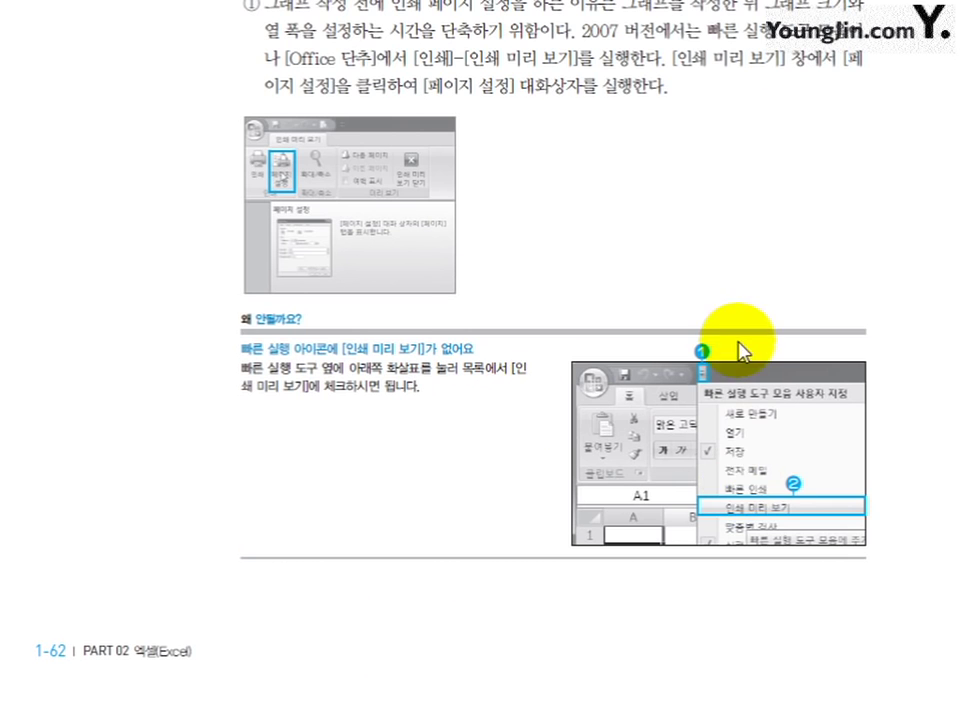
{"action": "scroll", "coordinate": [456, 381], "scroll_direction": "down", "scroll_amount": 7}
{"action": "scroll", "coordinate": [563, 449], "scroll_direction": "down", "scroll_amount": 3}
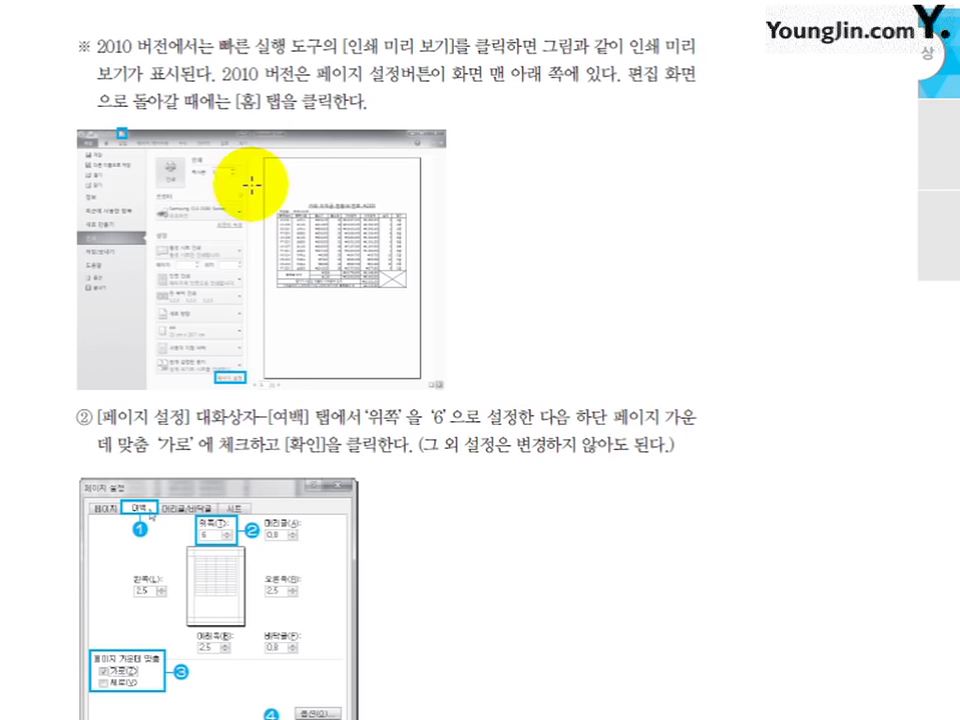
{"action": "left_click", "coordinate": [249, 374]}
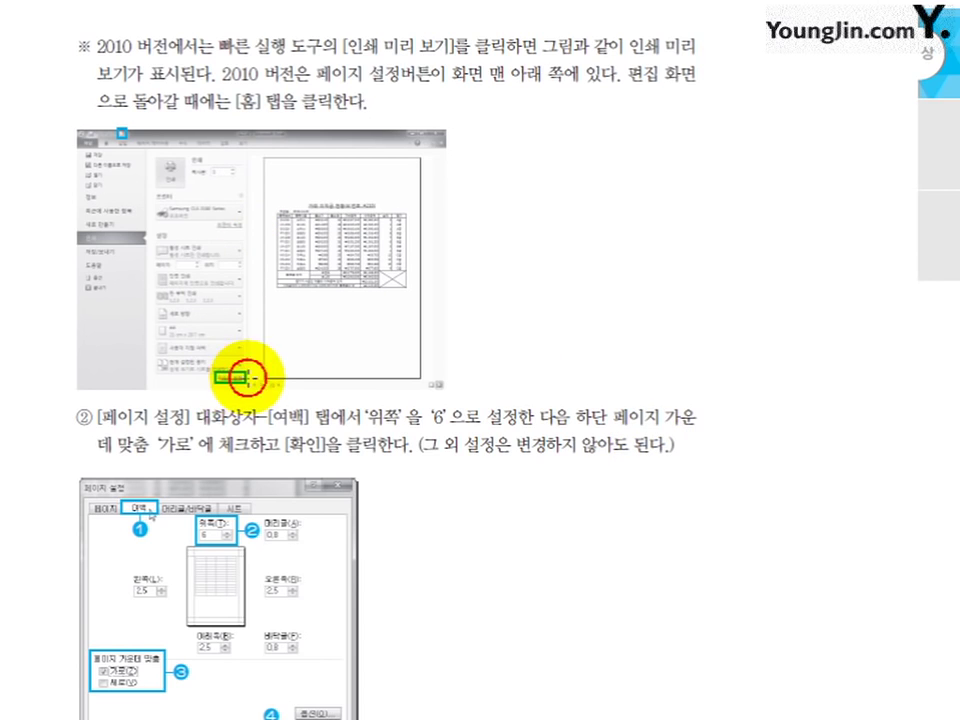
{"action": "left_click", "coordinate": [237, 386]}
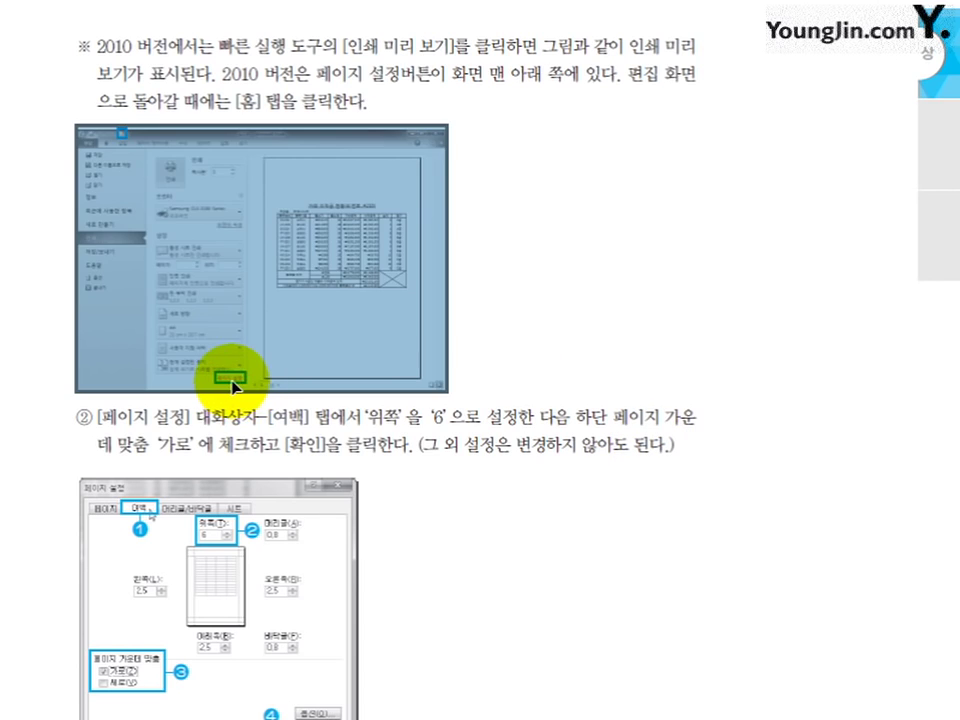
{"action": "left_click", "coordinate": [553, 332]}
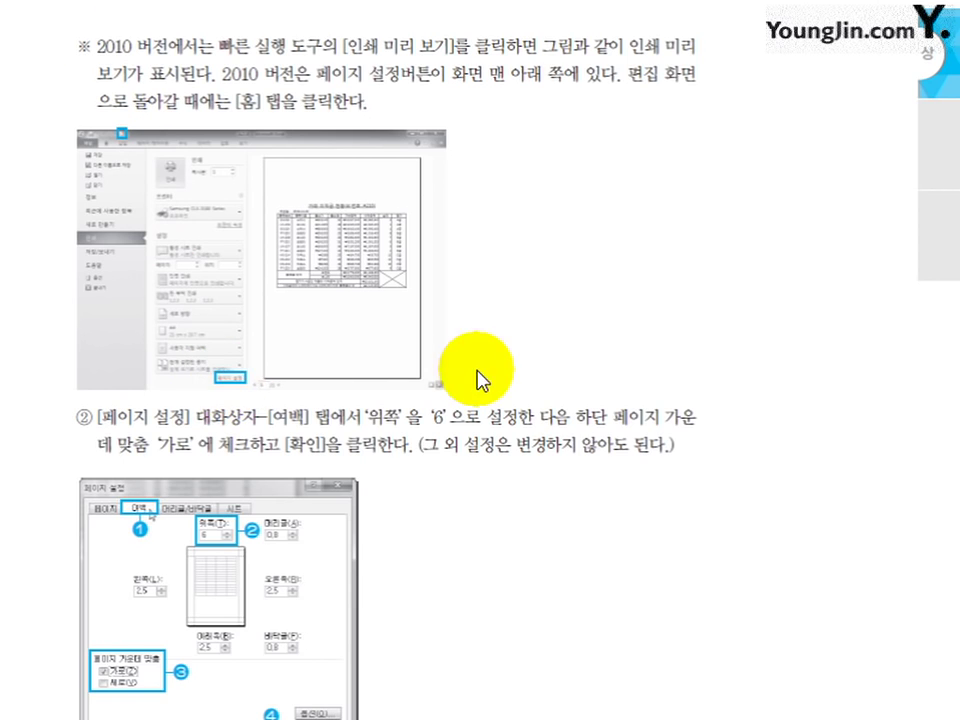
- Review the textbook's steps for page margins, column width adjustment, the print boundary line and selecting the chart's data range
{"action": "scroll", "coordinate": [597, 385], "scroll_direction": "down", "scroll_amount": 5}
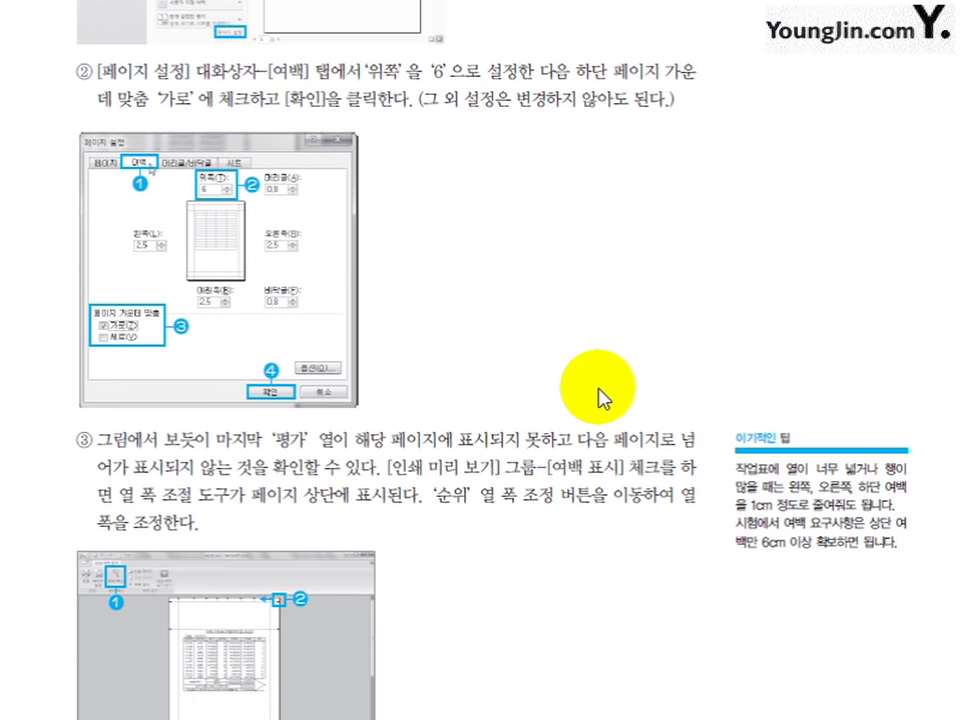
{"action": "scroll", "coordinate": [364, 424], "scroll_direction": "down", "scroll_amount": 10}
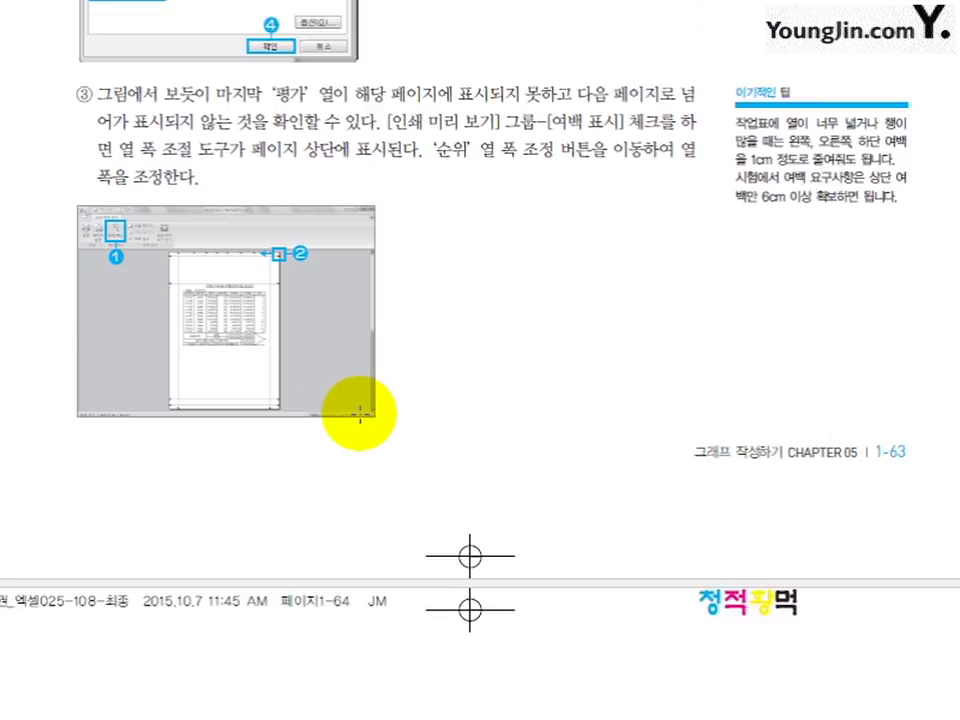
{"action": "scroll", "coordinate": [360, 410], "scroll_direction": "down", "scroll_amount": 4}
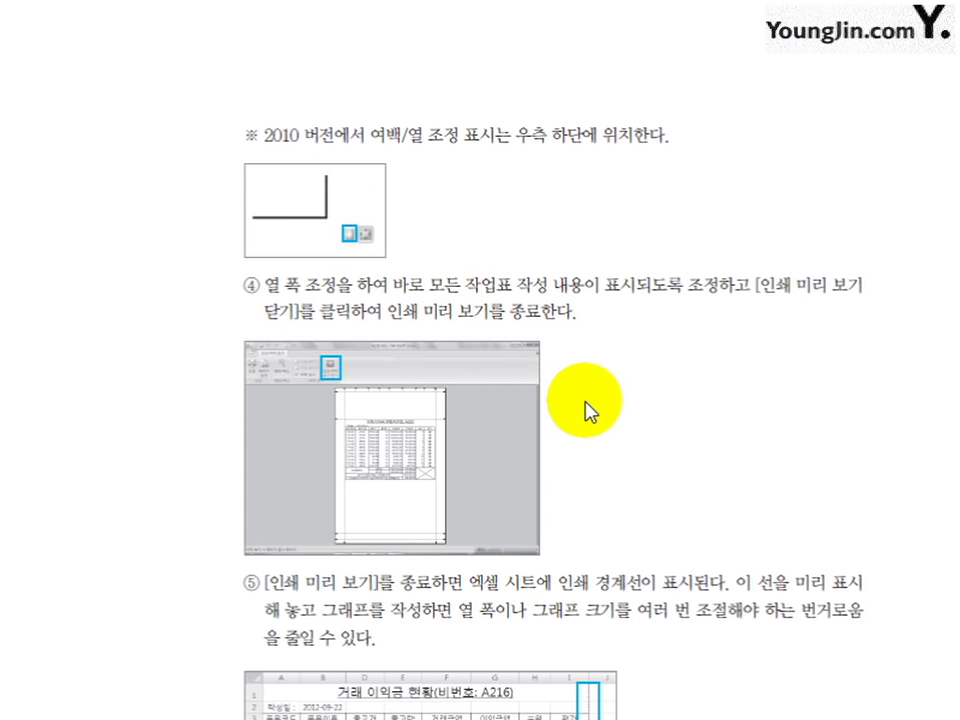
{"action": "scroll", "coordinate": [589, 405], "scroll_direction": "down", "scroll_amount": 2}
{"action": "scroll", "coordinate": [585, 397], "scroll_direction": "down", "scroll_amount": 4}
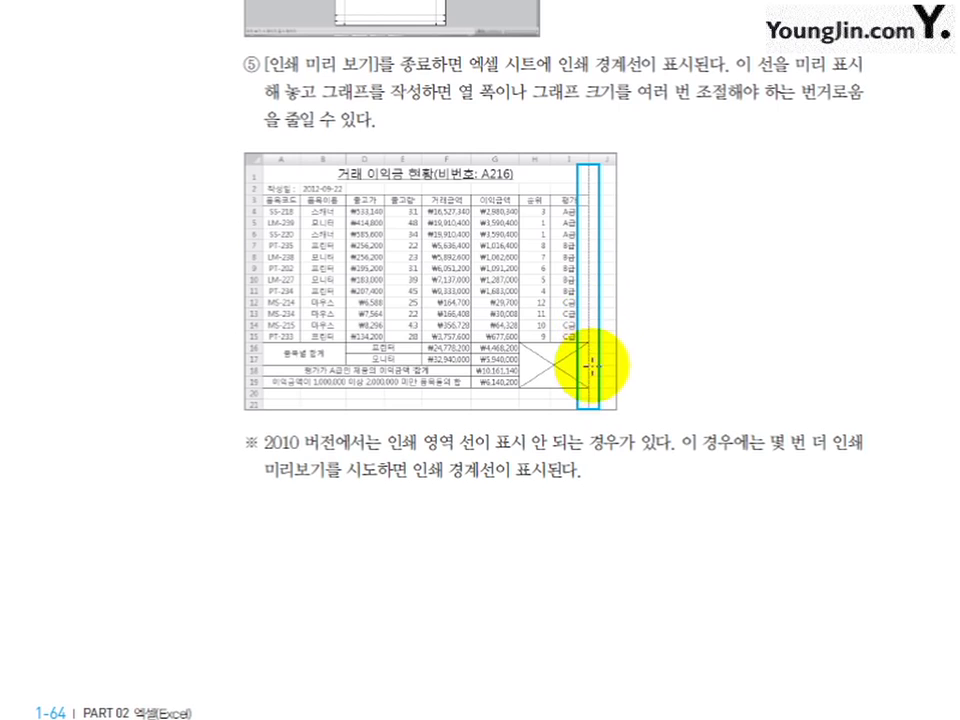
{"action": "scroll", "coordinate": [561, 549], "scroll_direction": "down", "scroll_amount": 13}
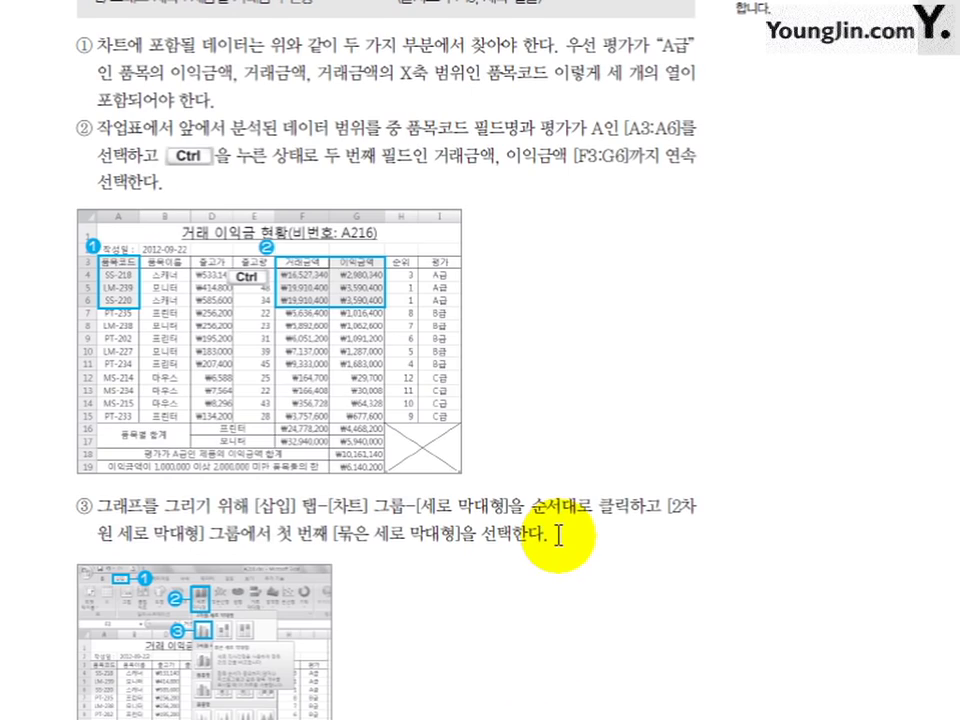